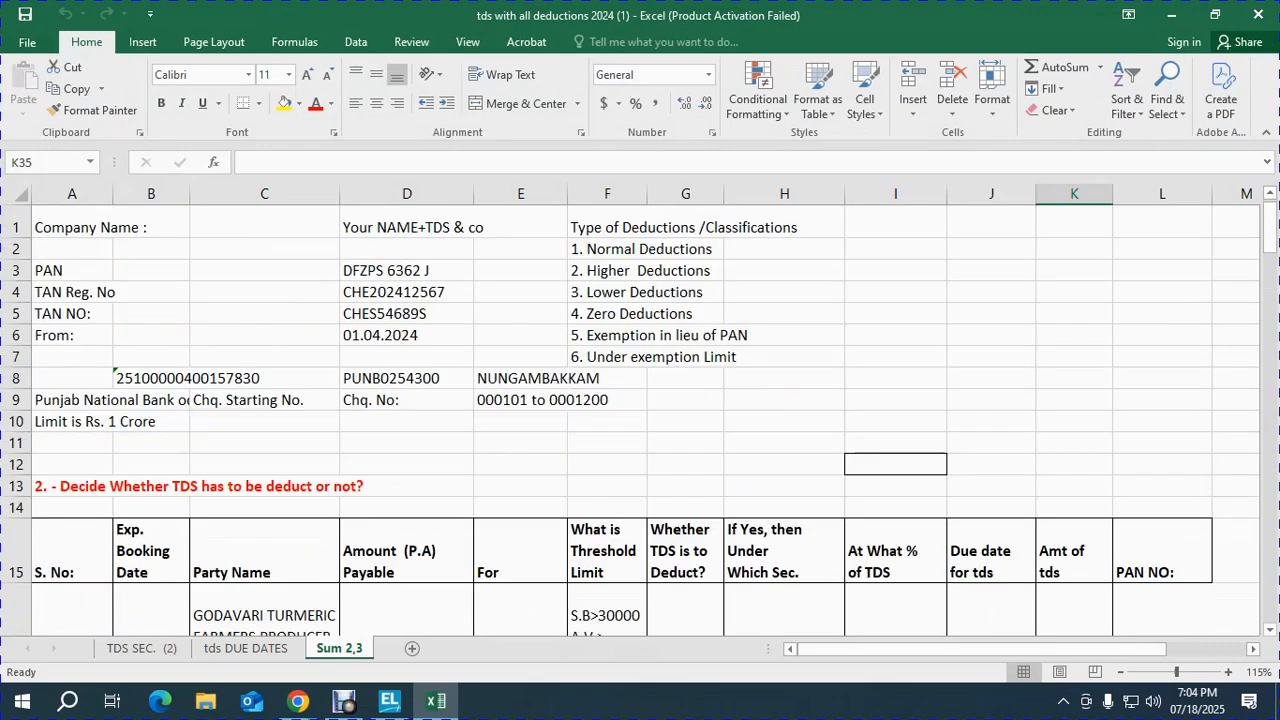
# Step: Set the six deduction entries in F2:F7 to font size 18
pyautogui.moveTo(607, 249); pyautogui.dragTo(607, 357)
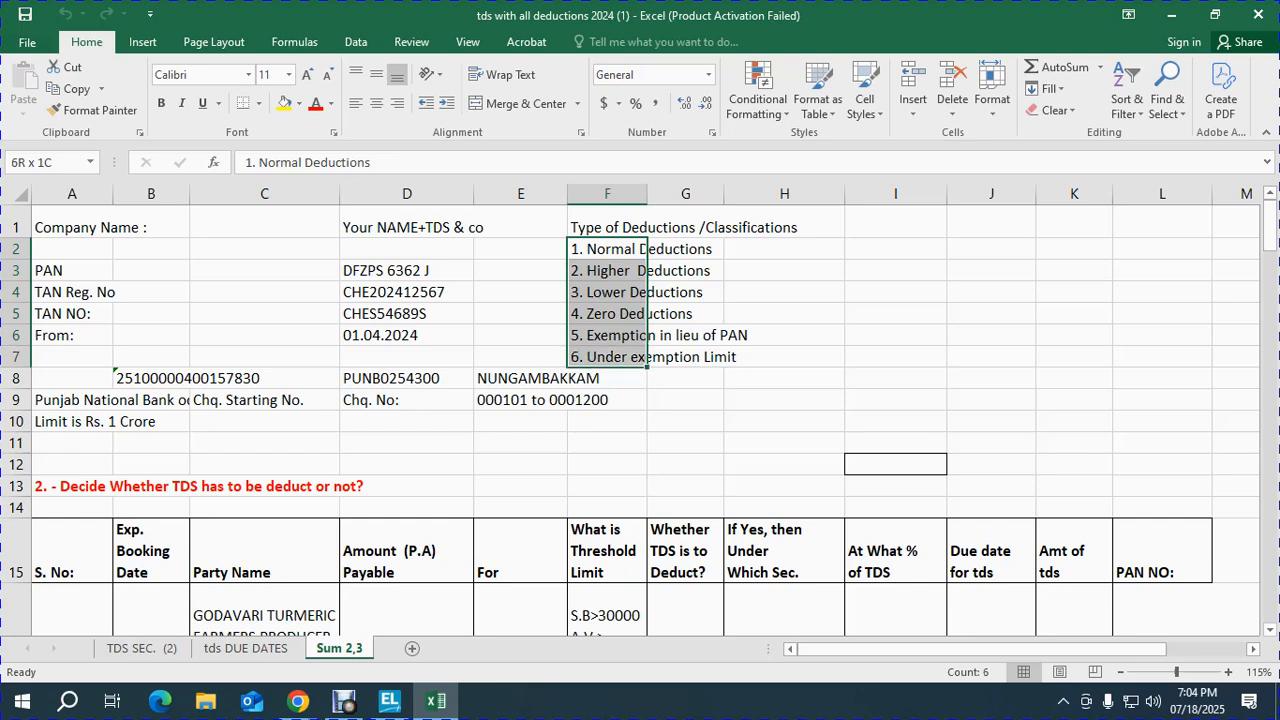
pyautogui.click(288, 74)
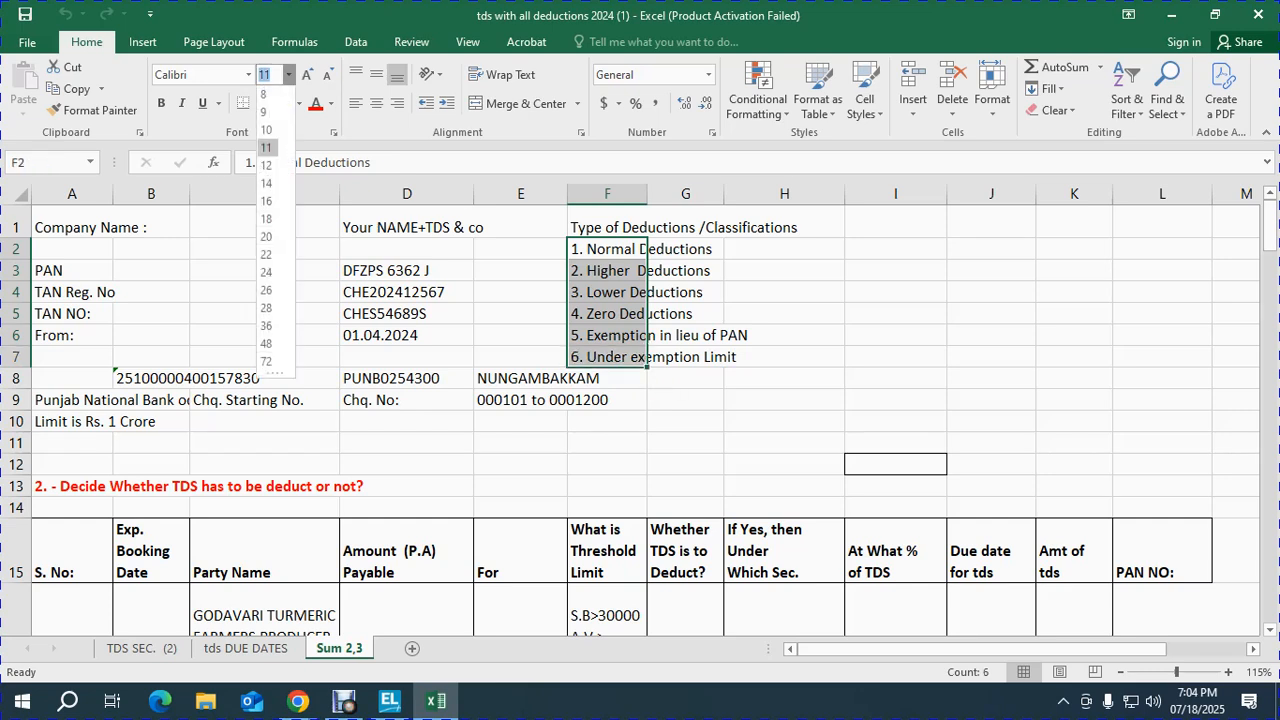
pyautogui.click(266, 167)
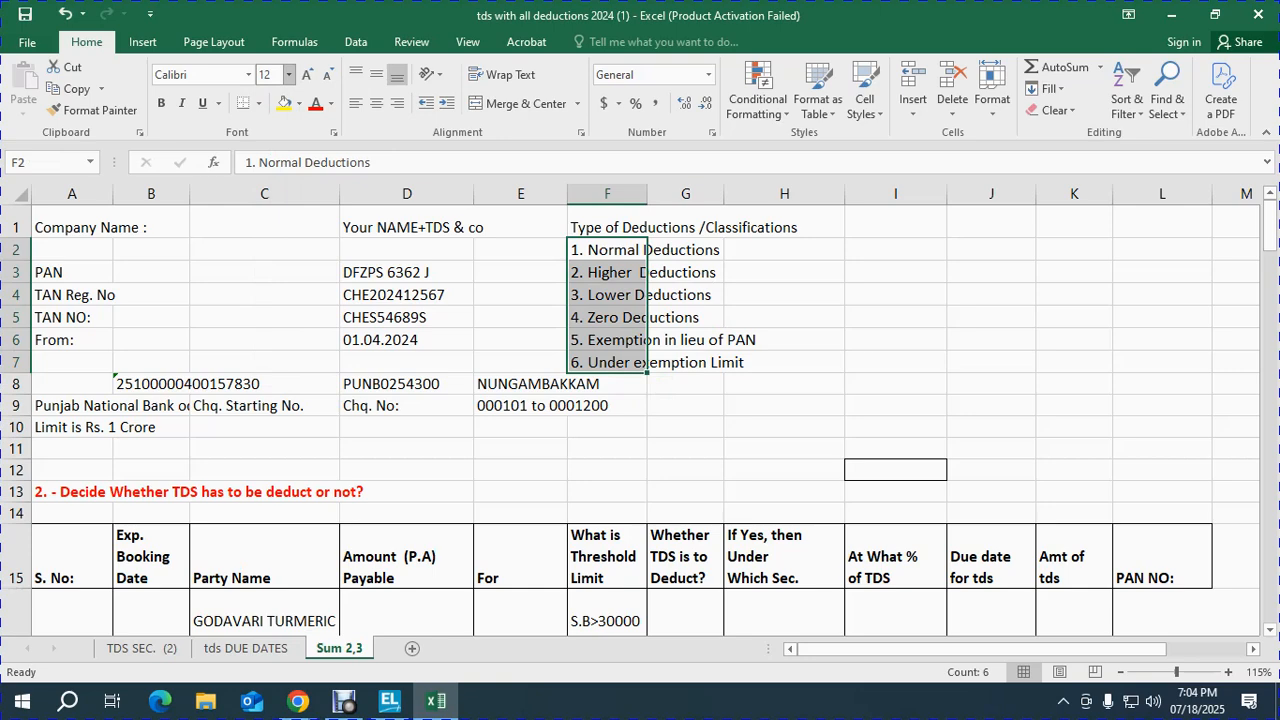
pyautogui.click(288, 74)
pyautogui.click(266, 221)
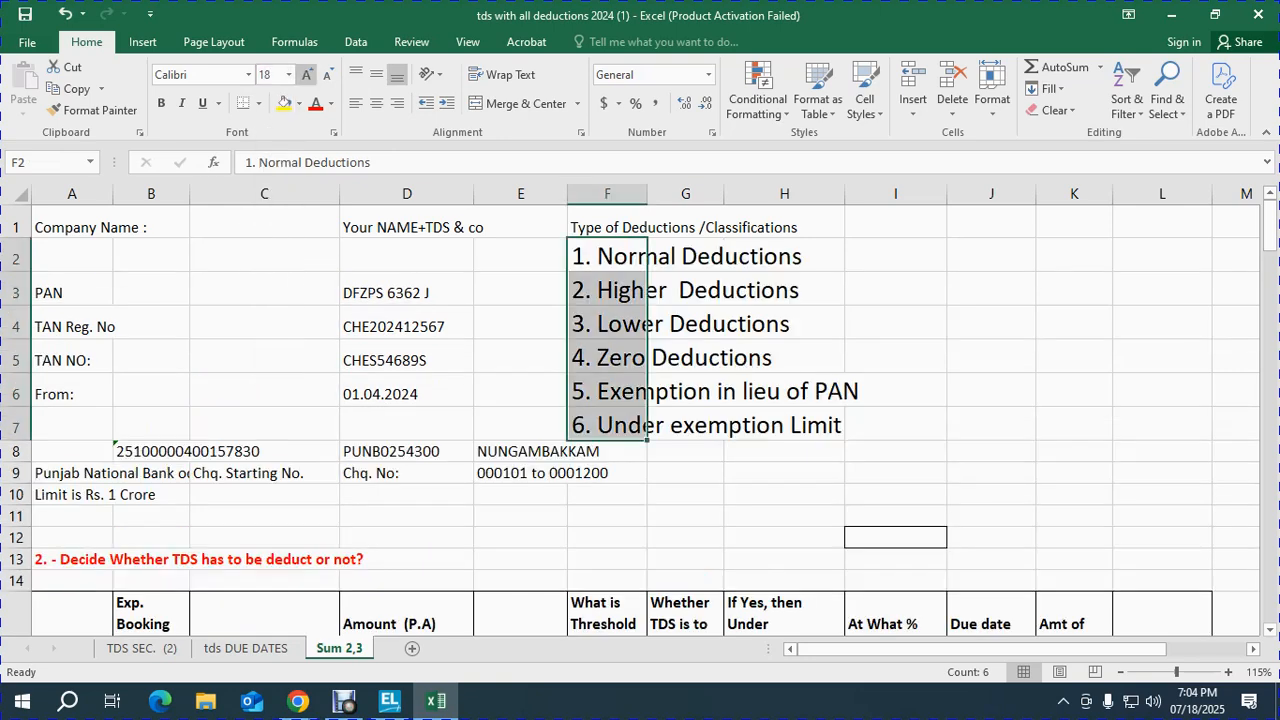
# Step: Check each entry from 2. Higher Deductions down to Under exemption Limit
pyautogui.press('Down')
pyautogui.press('Up')
pyautogui.press('Down')
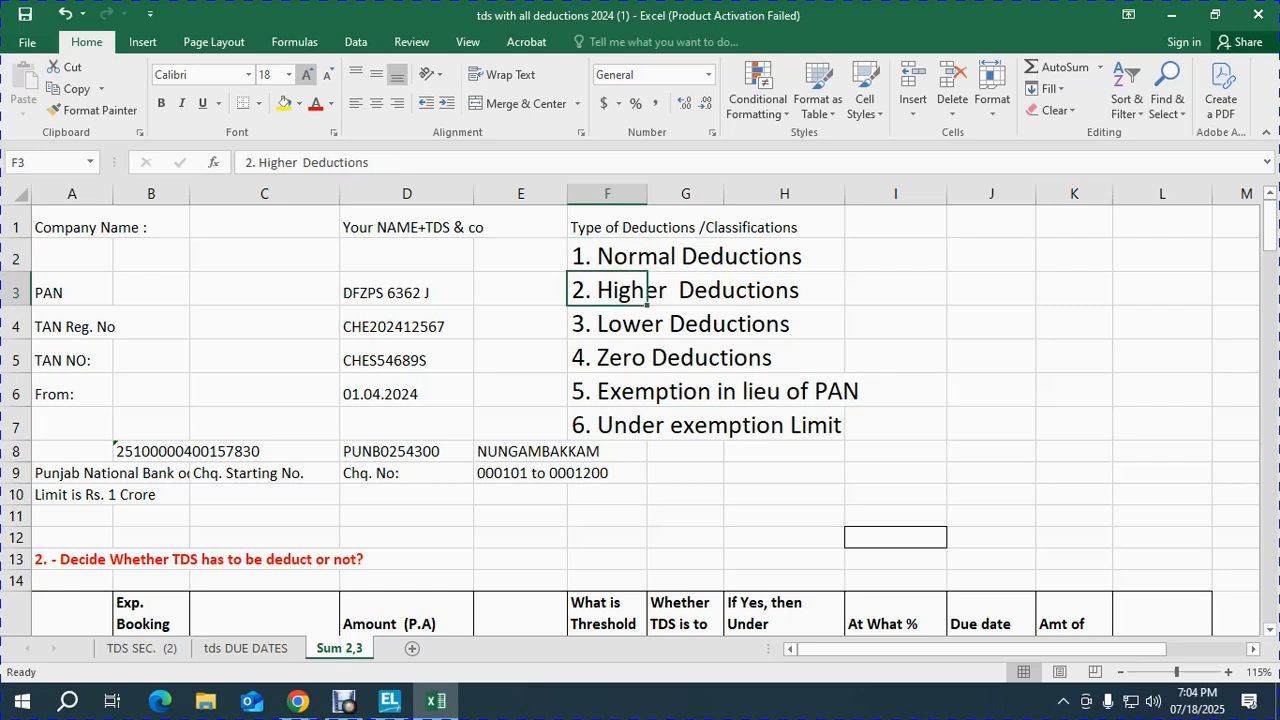
pyautogui.press('Down')
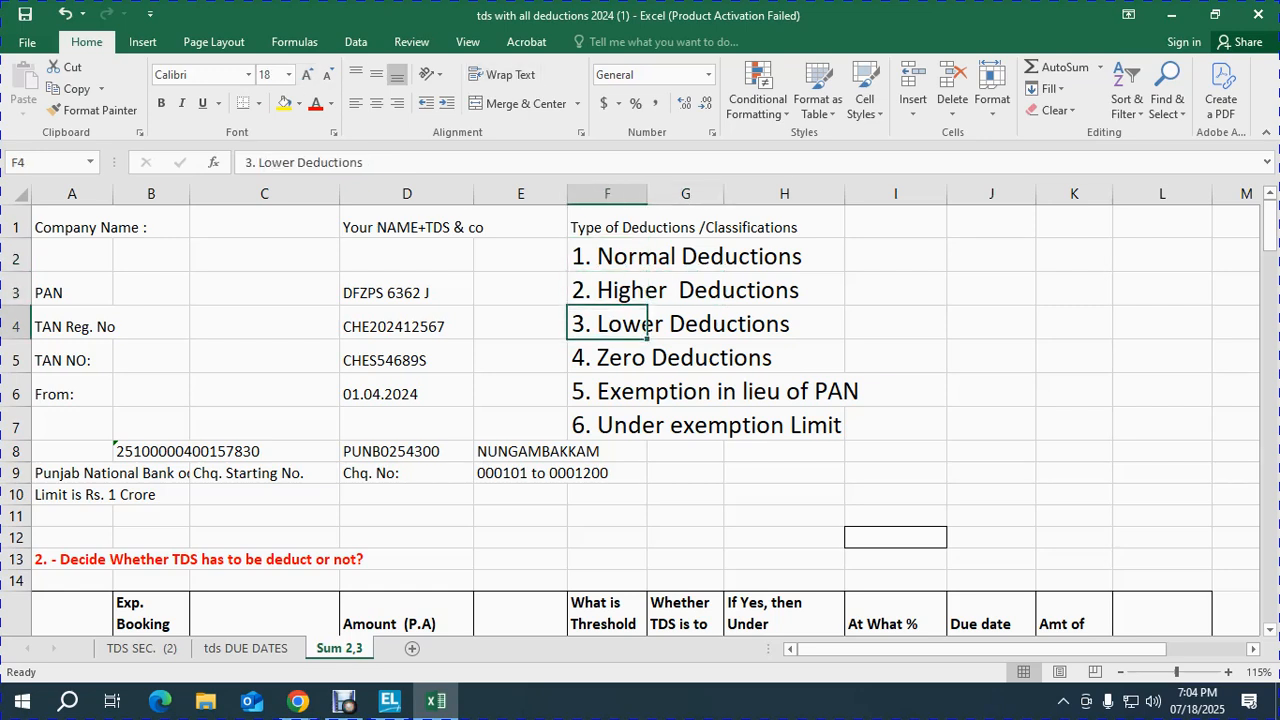
pyautogui.press('Down')
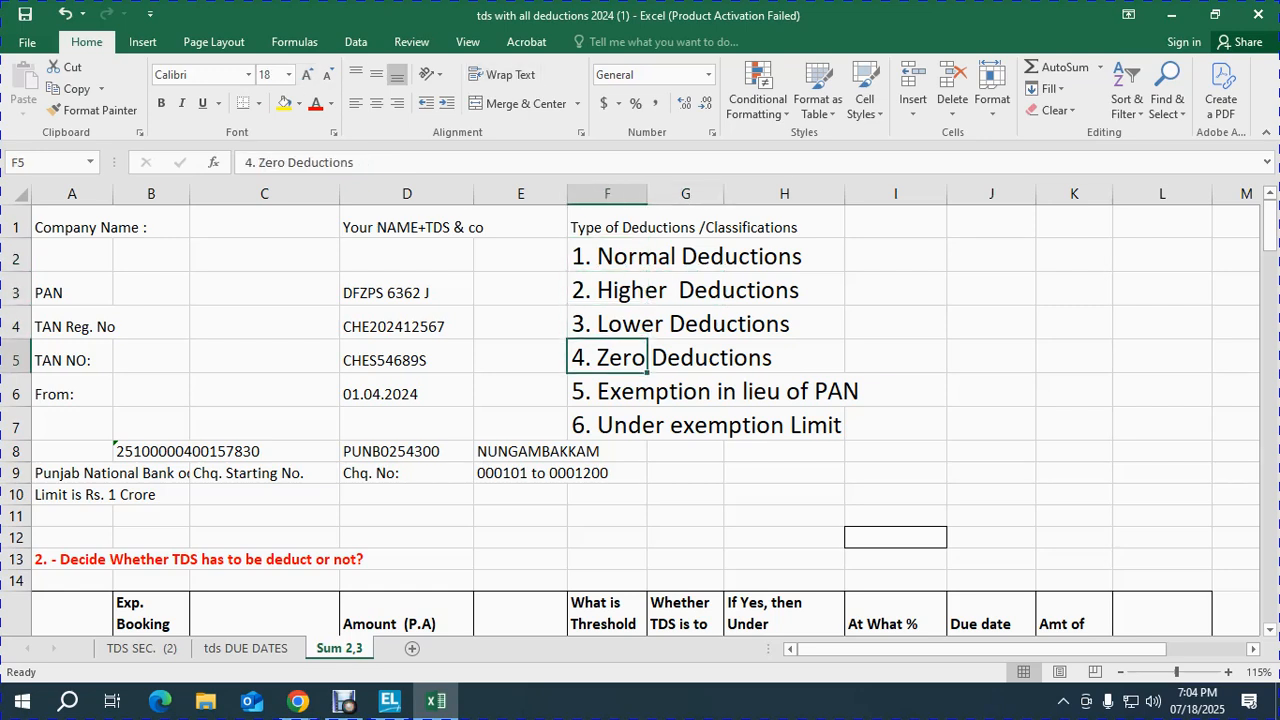
pyautogui.press('Down')
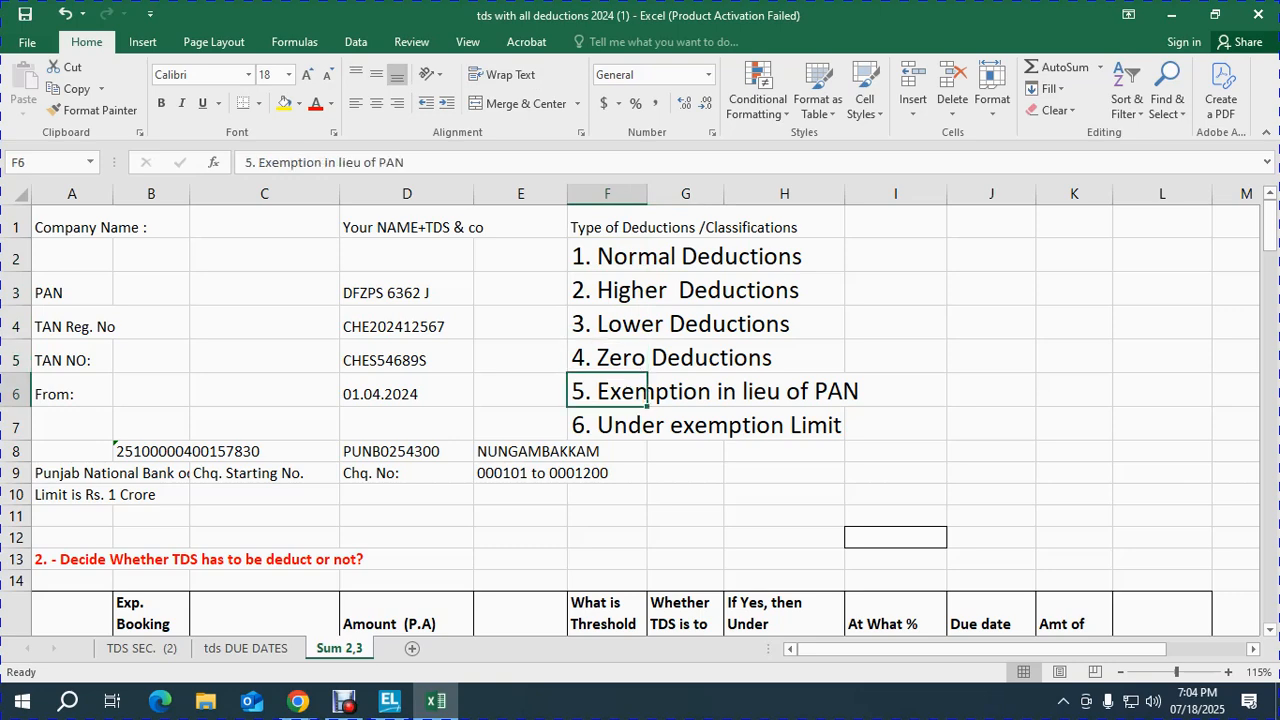
pyautogui.press('Down')
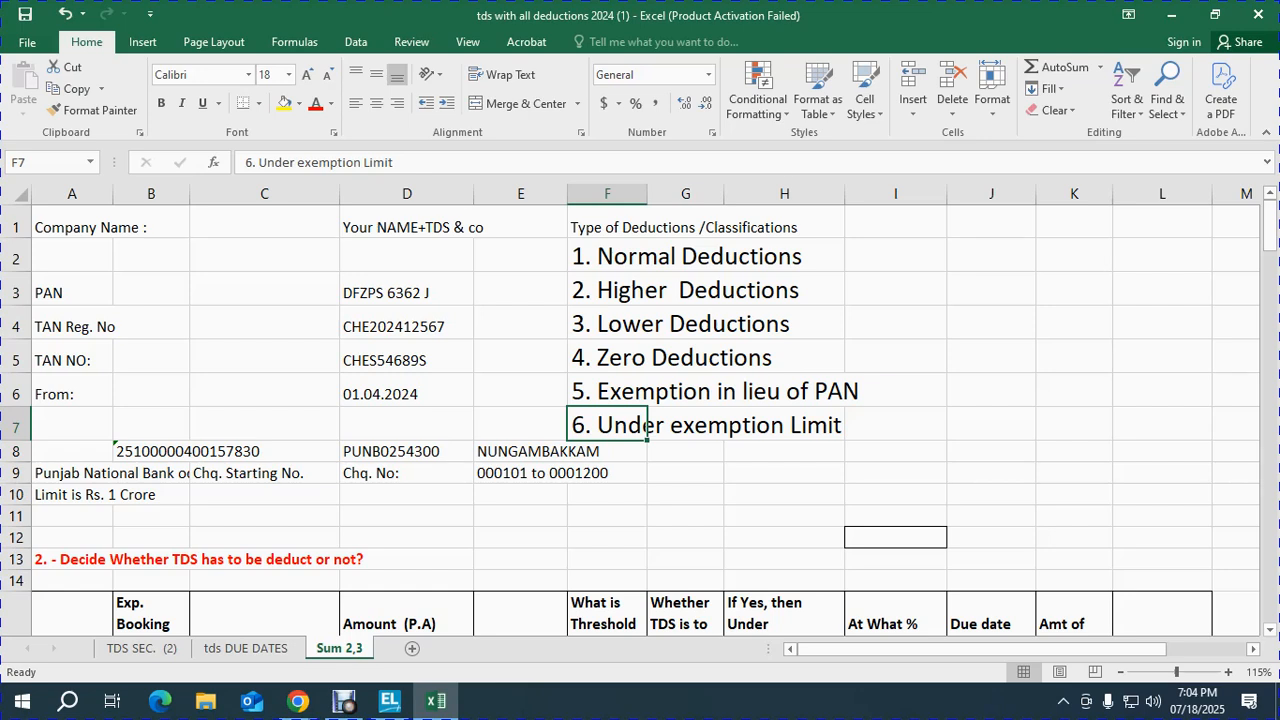
pyautogui.press('Up')
pyautogui.press('Up')
pyautogui.press('Up')
pyautogui.press('Up')
pyautogui.press('Up')
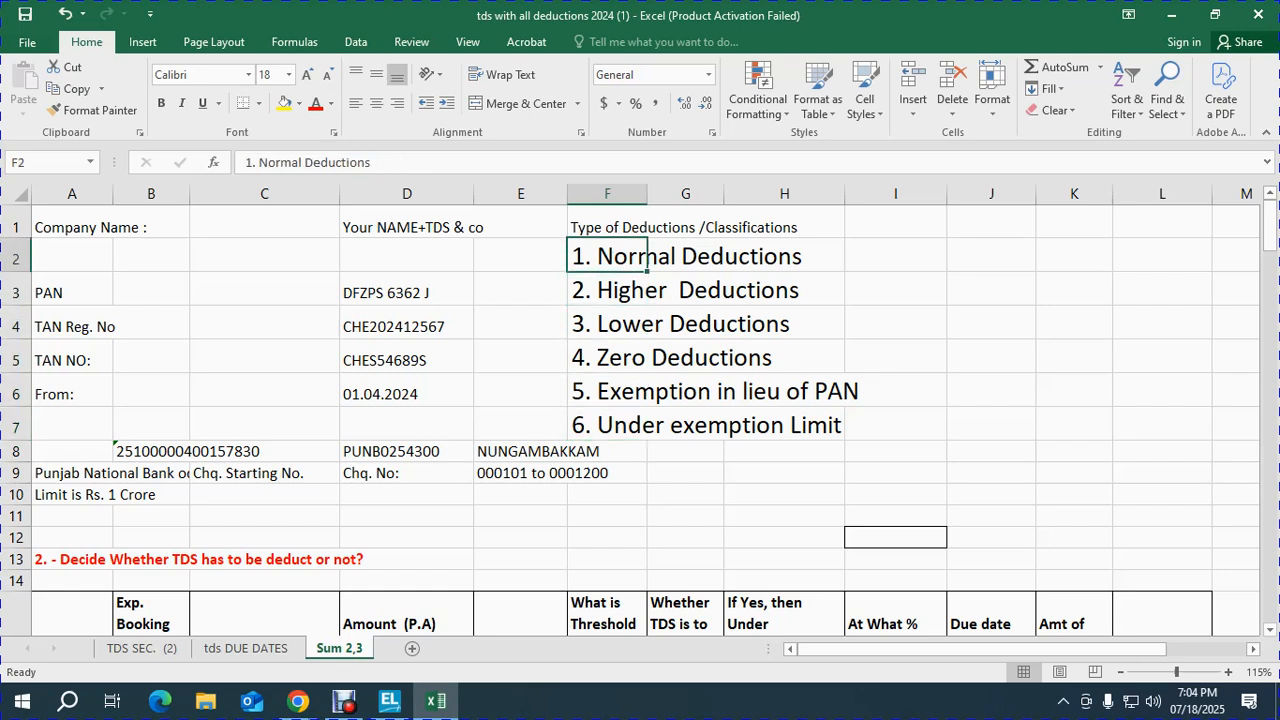
pyautogui.press('Right')
pyautogui.press('Right')
pyautogui.press('Right')
pyautogui.write('pan g')
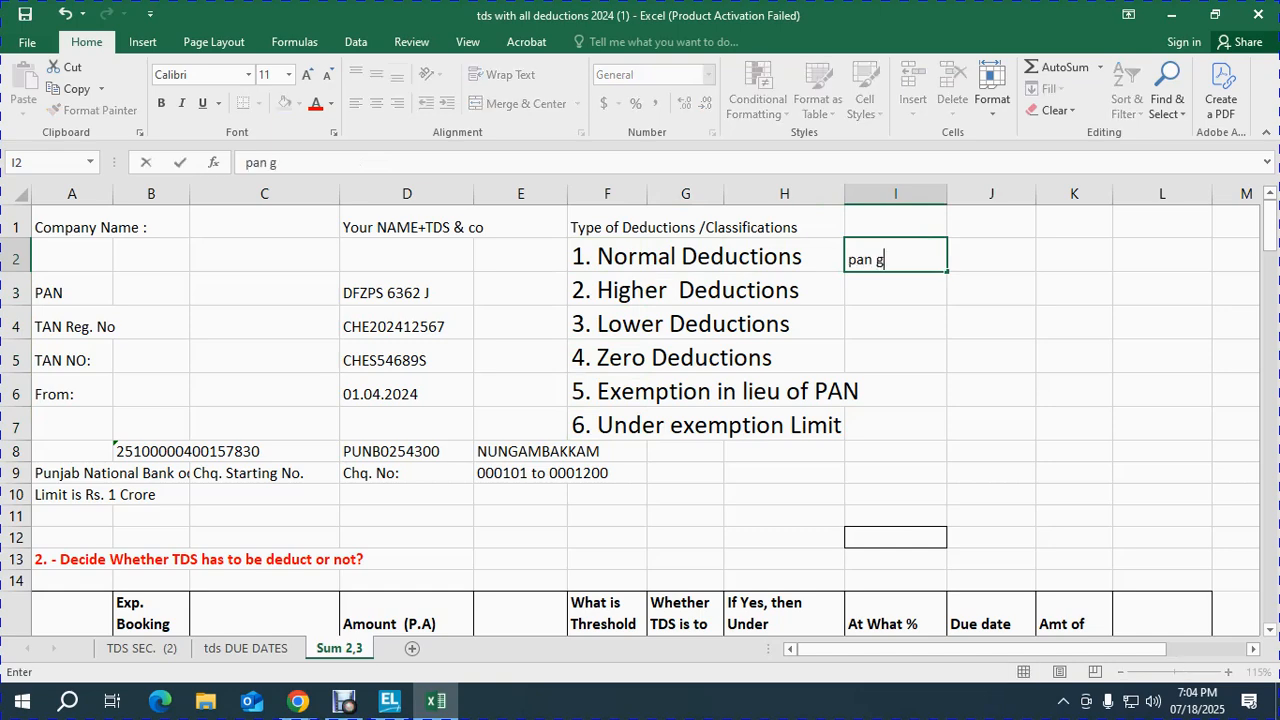
pyautogui.press('Escape')
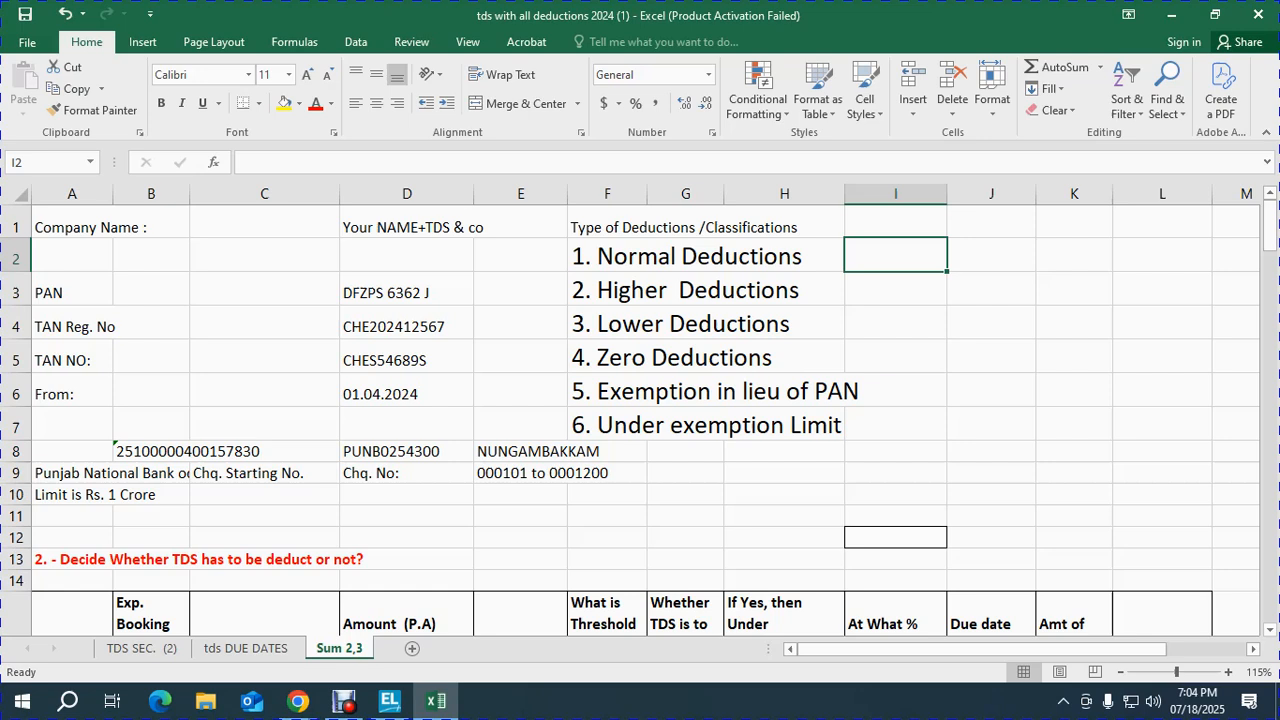
pyautogui.hotkey('shift', 'Down')
pyautogui.hotkey('shift', 'Down')
pyautogui.hotkey('shift', 'Down')
pyautogui.hotkey('shift', 'Down')
pyautogui.hotkey('shift', 'Down')
pyautogui.press('Left')
pyautogui.press('Left')
pyautogui.press('Left')
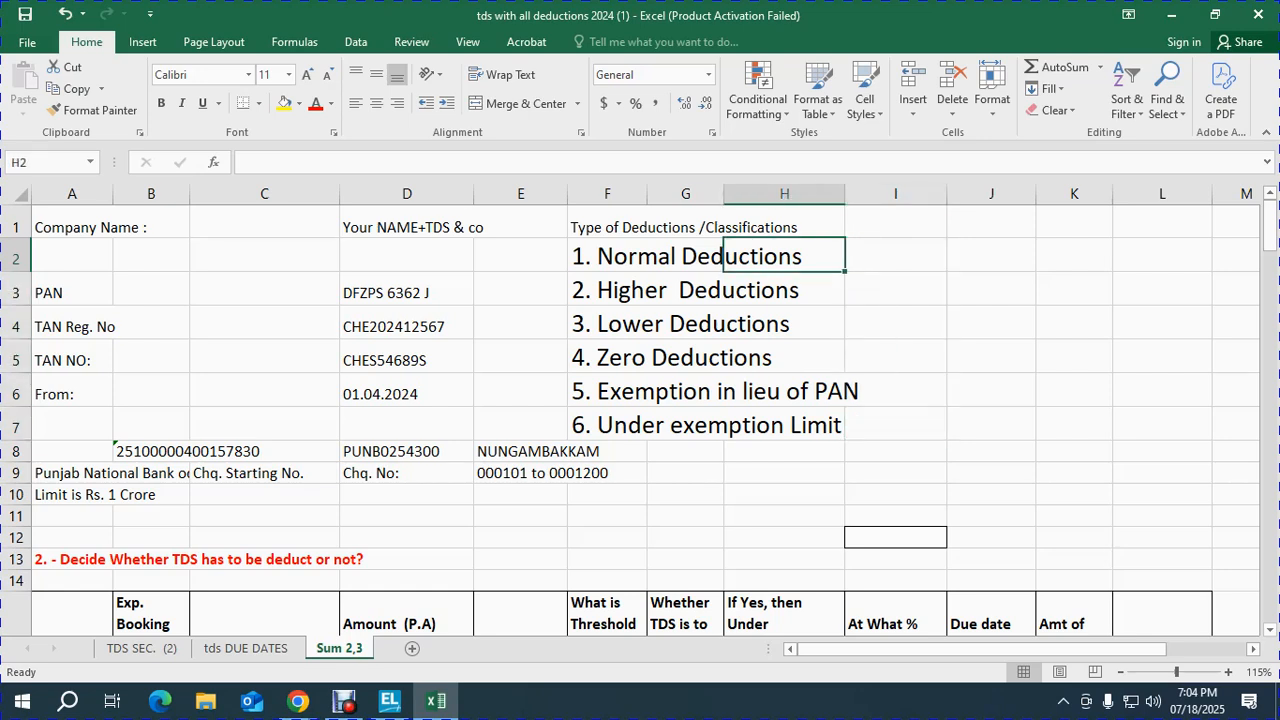
pyautogui.hotkey('ctrl', 'c')
pyautogui.press('Right')
pyautogui.press('Right')
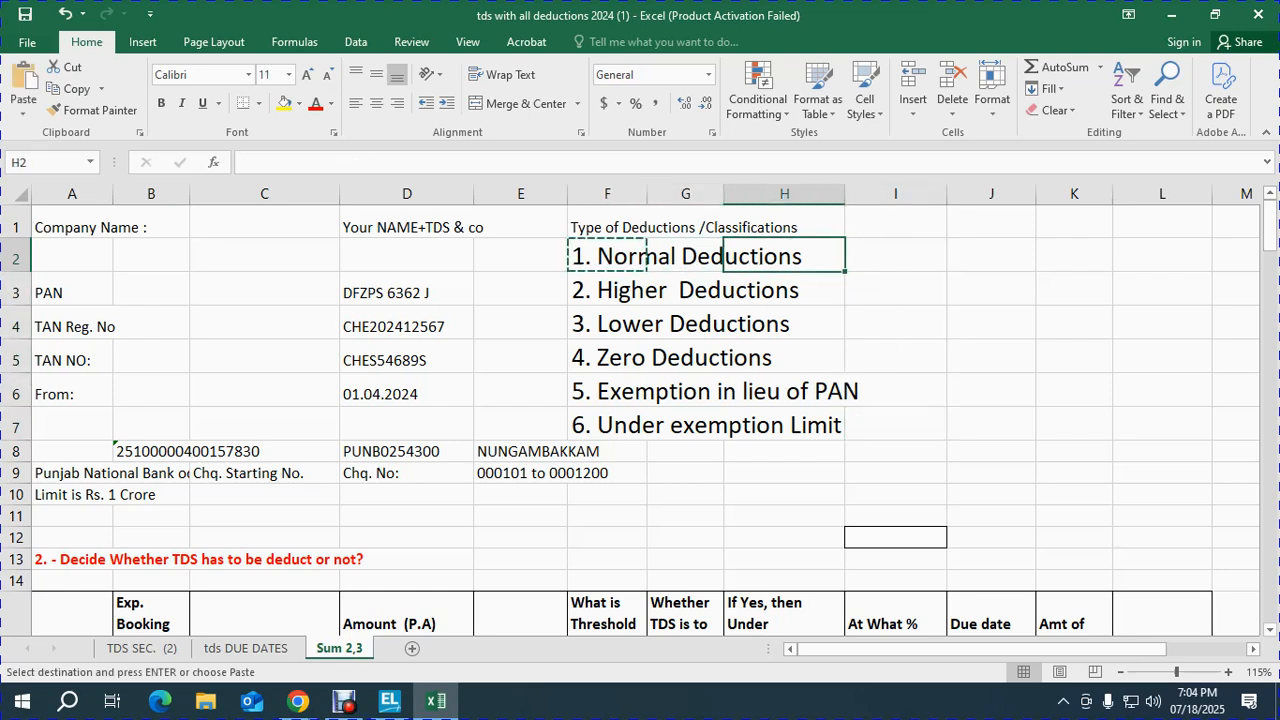
pyautogui.press('Right')
pyautogui.press('Right')
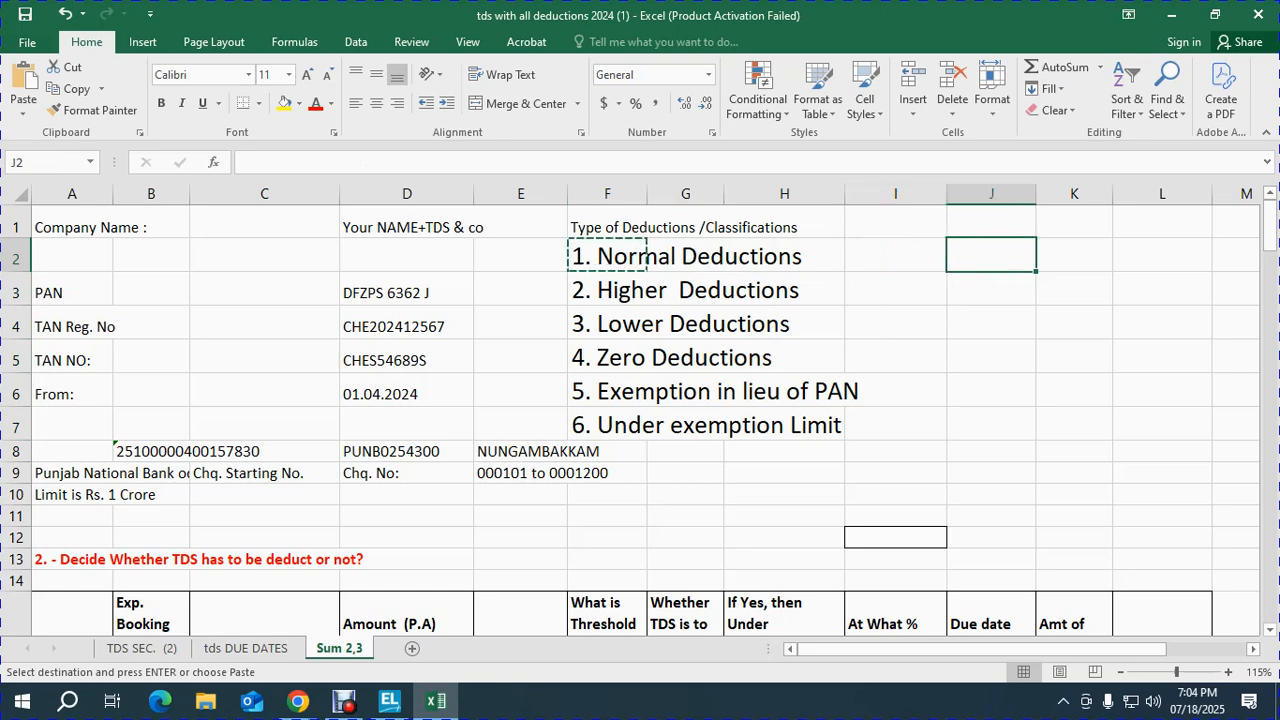
pyautogui.press('Return')
pyautogui.press('Left')
pyautogui.press('Right')
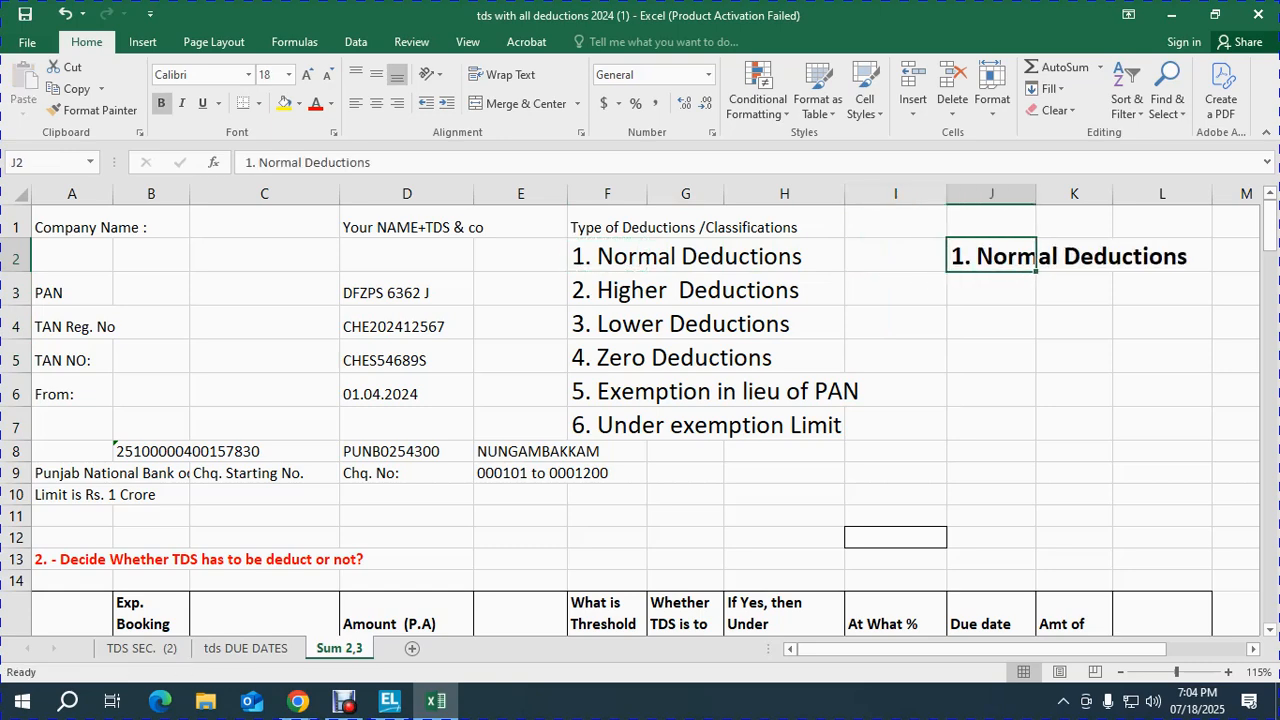
pyautogui.hotkey('ctrl', 'c')
pyautogui.hotkey('shift', 'Down')
pyautogui.hotkey('shift', 'Down')
pyautogui.hotkey('shift', 'Down')
pyautogui.hotkey('shift', 'Down')
pyautogui.hotkey('shift', 'Down')
pyautogui.press('Delete')
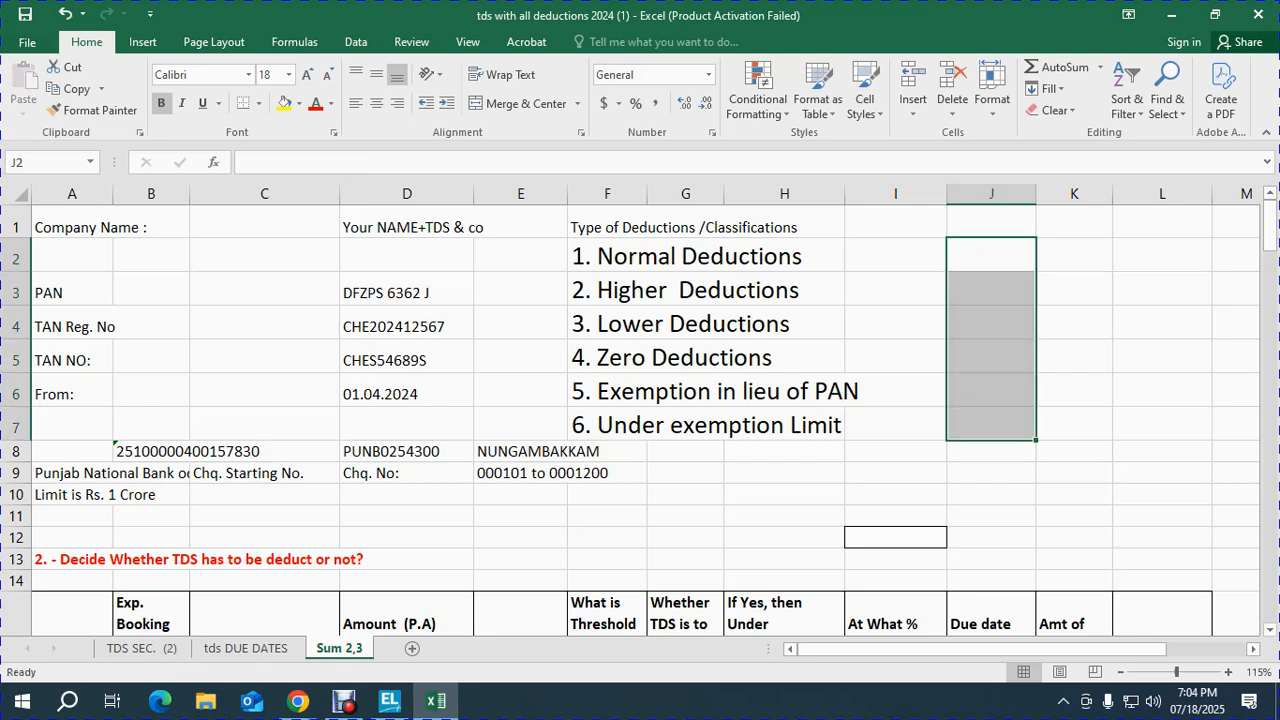
pyautogui.press('Down')
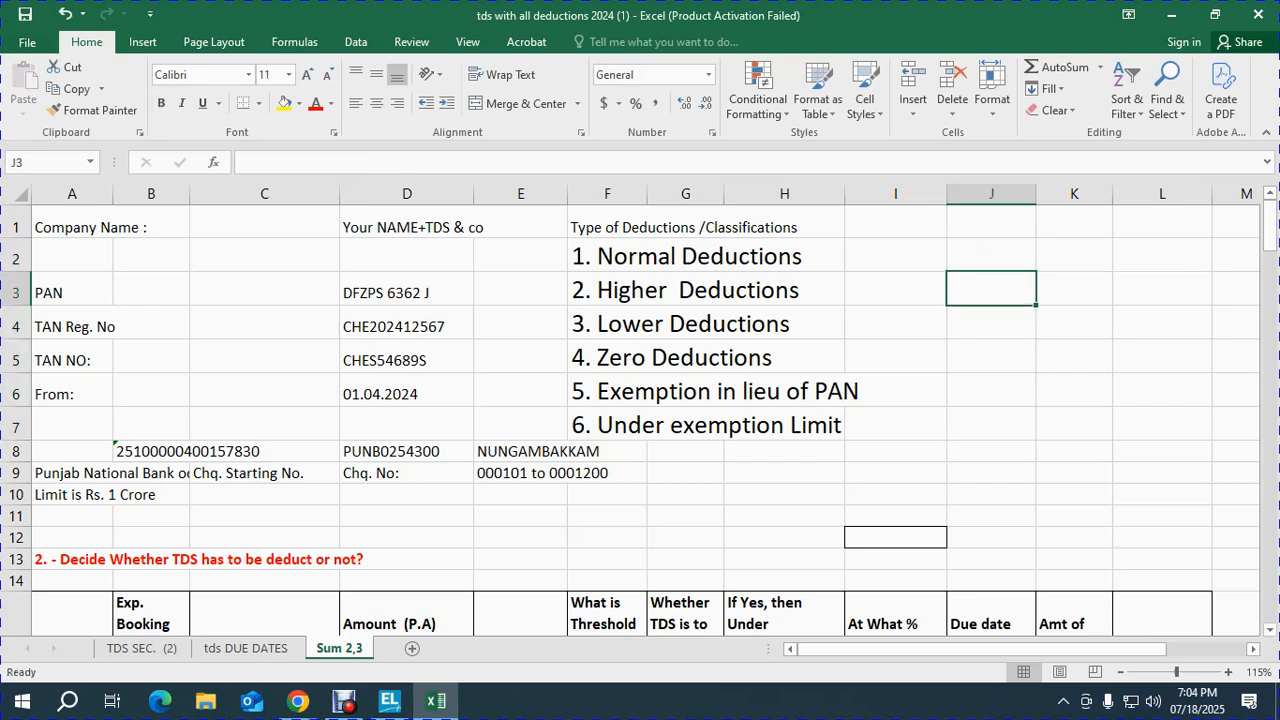
pyautogui.press('Up')
pyautogui.press('Left')
pyautogui.press('Left')
pyautogui.press('Left')
pyautogui.press('Left')
pyautogui.hotkey('ctrl', 'c')
pyautogui.press('Right')
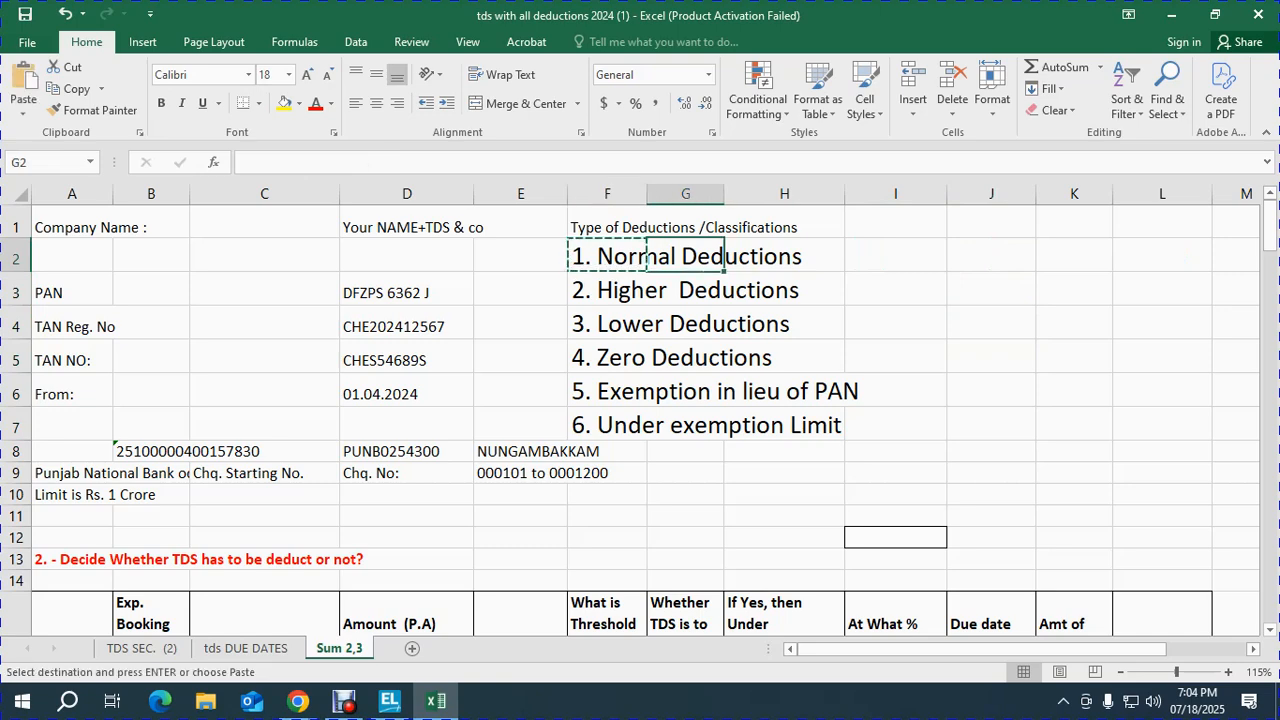
pyautogui.press('Right')
pyautogui.press('Right')
pyautogui.press('Right')
pyautogui.hotkey('ctrl', 'v')
pyautogui.press('Down')
pyautogui.press('Up')
pyautogui.hotkey('ctrl', 'c')
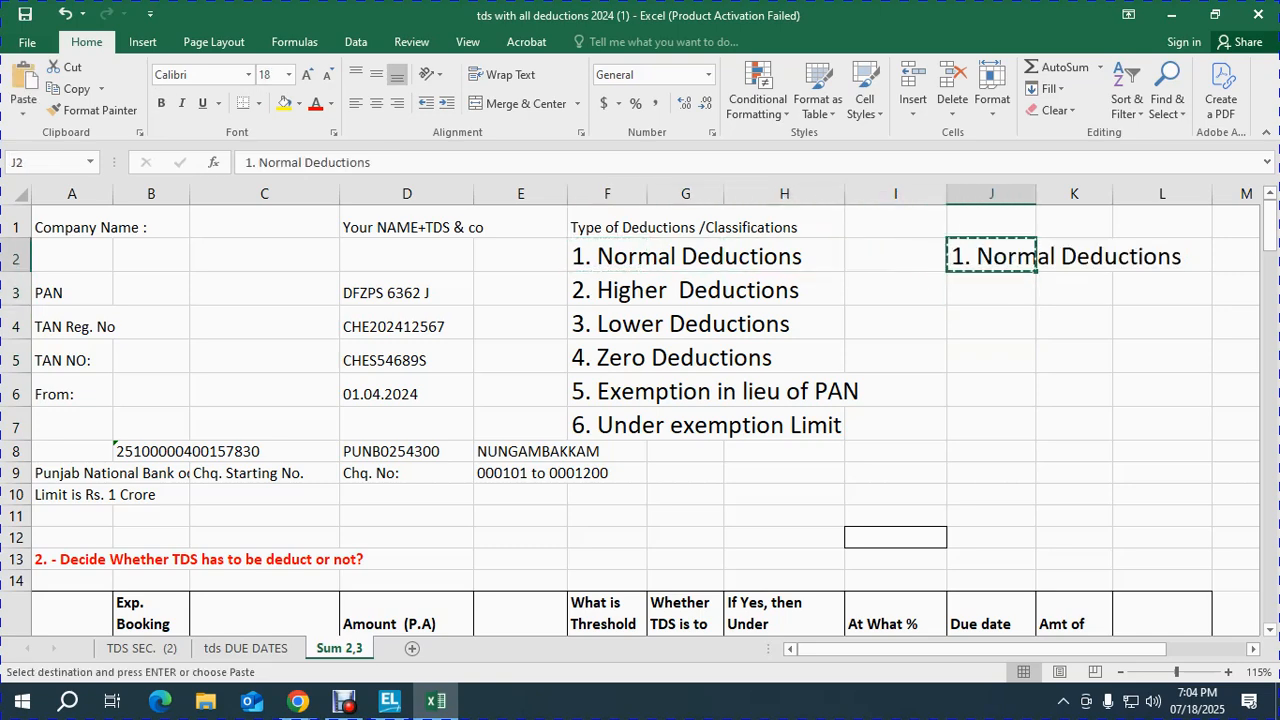
pyautogui.hotkey('shift', 'Down')
pyautogui.hotkey('shift', 'Down')
pyautogui.hotkey('shift', 'Down')
pyautogui.hotkey('shift', 'Down')
pyautogui.hotkey('shift', 'Down')
pyautogui.hotkey('shift', 'Down')
pyautogui.hotkey('shift', 'Down')
pyautogui.hotkey('shift', 'Up')
pyautogui.hotkey('shift', 'Up')
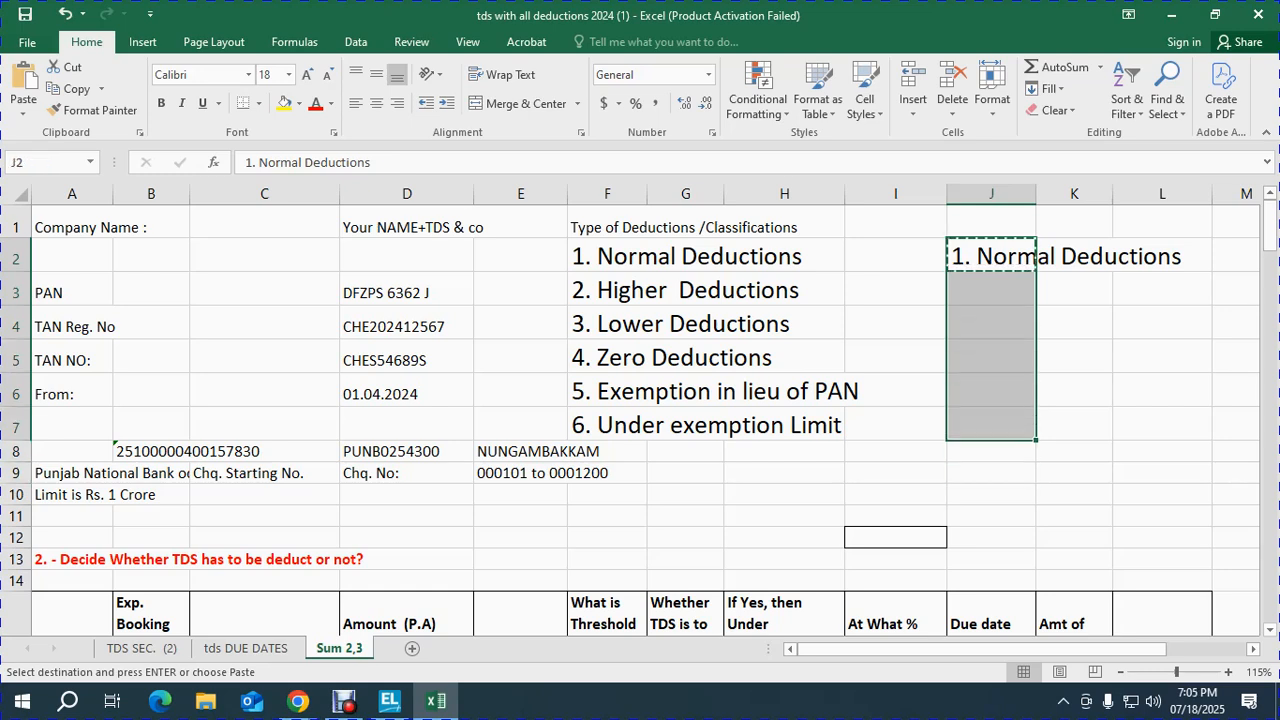
pyautogui.hotkey('ctrl', 'v')
pyautogui.press('Down')
pyautogui.press('Up')
pyautogui.hotkey('shift', 'Down')
pyautogui.hotkey('shift', 'Down')
pyautogui.hotkey('shift', 'Down')
pyautogui.hotkey('shift', 'Down')
pyautogui.hotkey('shift', 'Down')
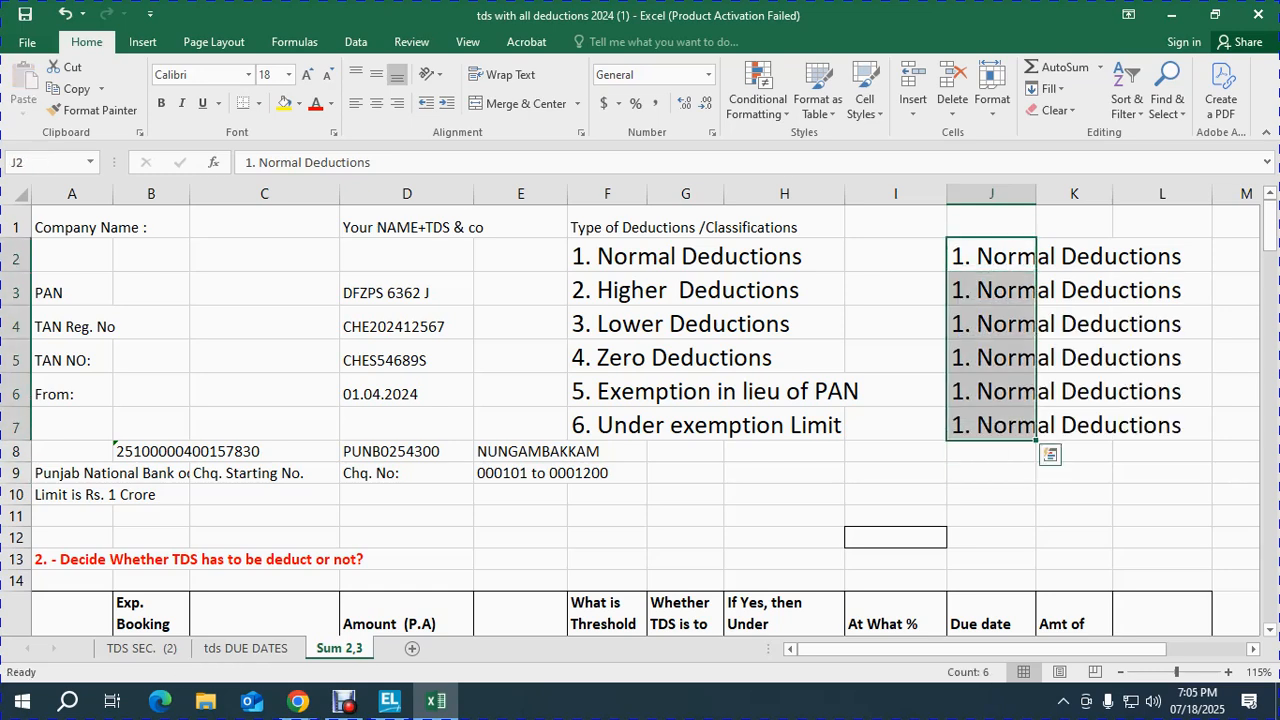
pyautogui.press('Delete')
pyautogui.hotkey('shift', 'Up')
pyautogui.hotkey('shift', 'Up')
pyautogui.hotkey('shift', 'Up')
pyautogui.hotkey('shift', 'Up')
pyautogui.hotkey('shift', 'Up')
pyautogui.press('F2')
# Step: Enter 'Pan Given' in J2 and 'Pan Not Given' in J3
pyautogui.write('Pan Given')
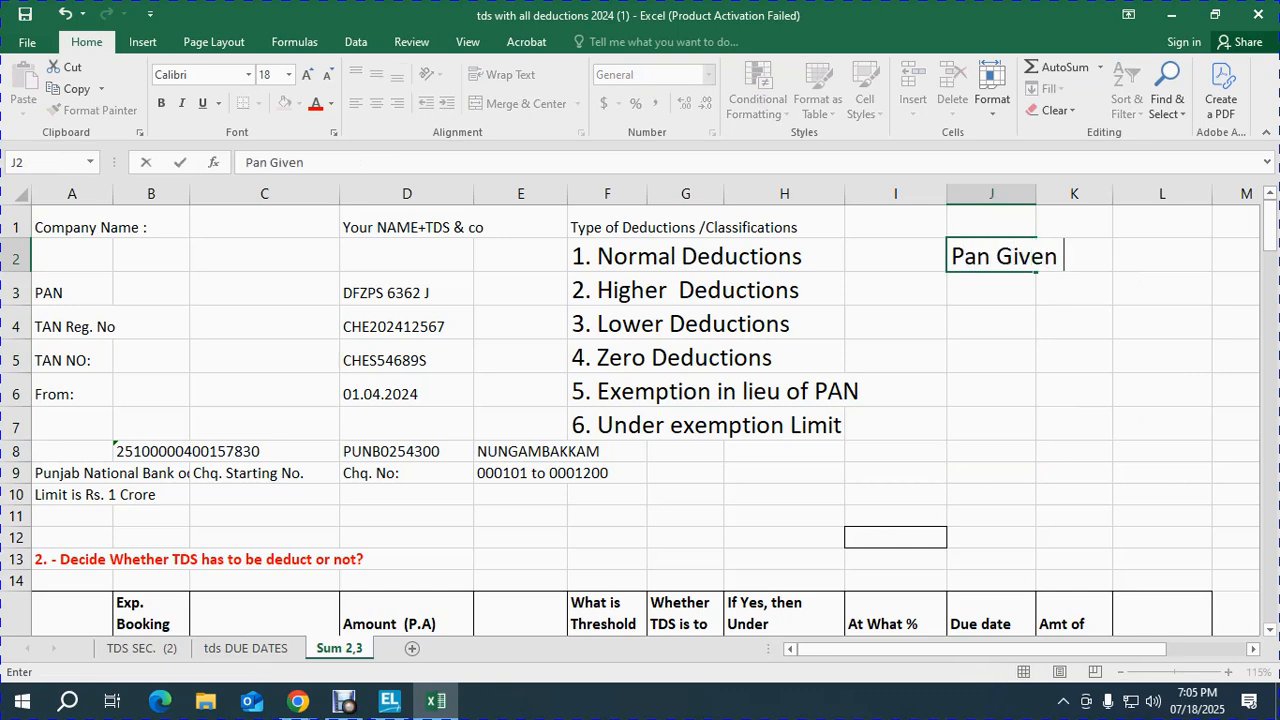
pyautogui.press('Return')
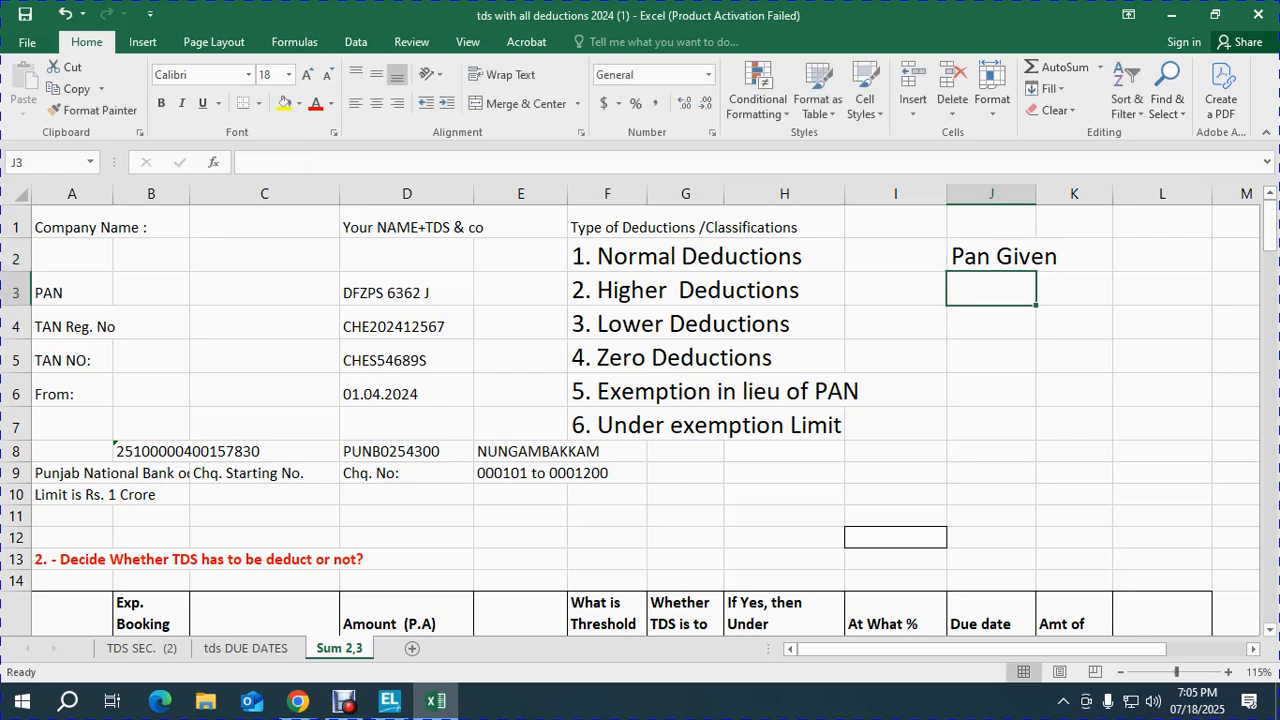
pyautogui.write('Pan Not')
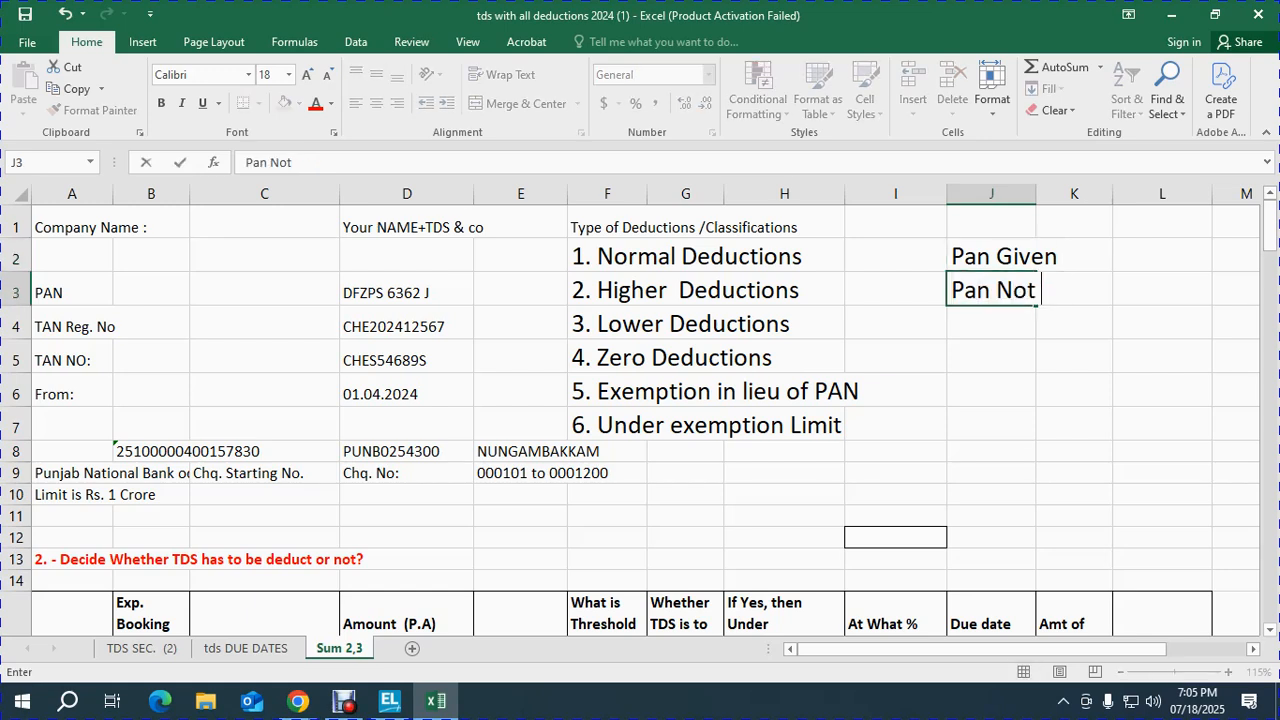
pyautogui.write(' Given')
pyautogui.press('Return')
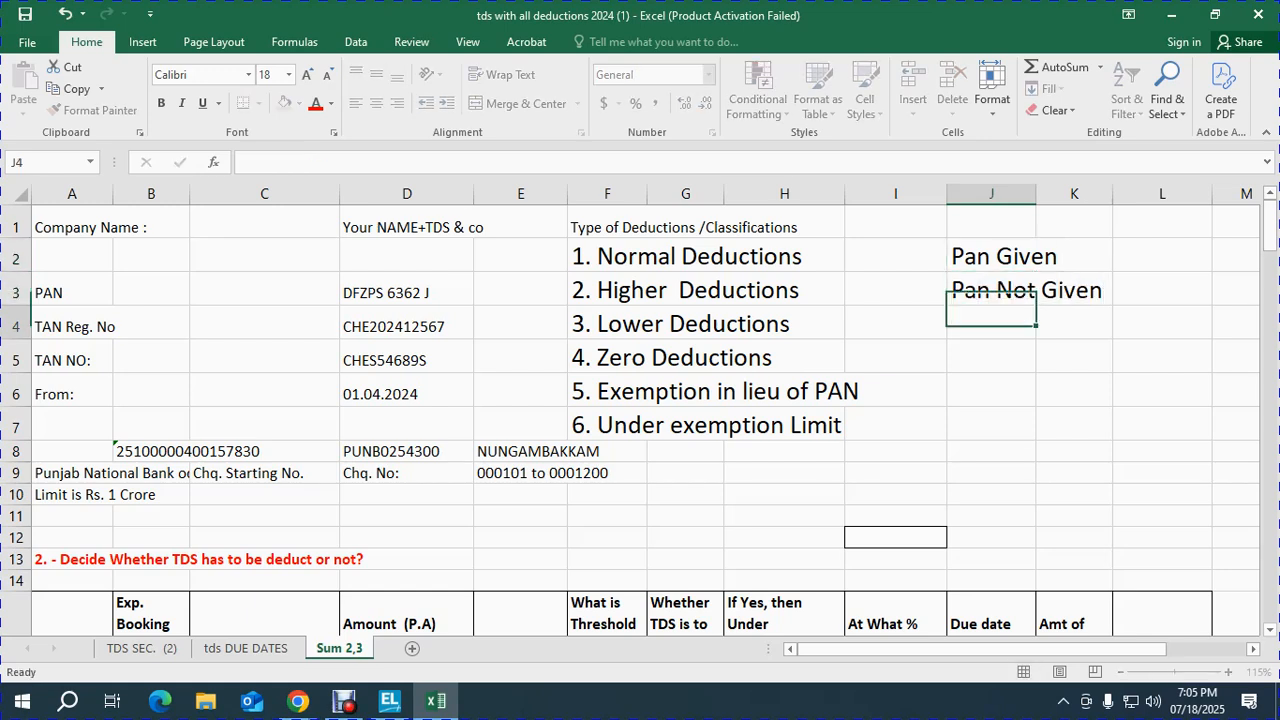
# Step: Enter 'Pan + Lower ded. certificate' in J4, removing the stray trailing letter
pyautogui.write('Pan ')
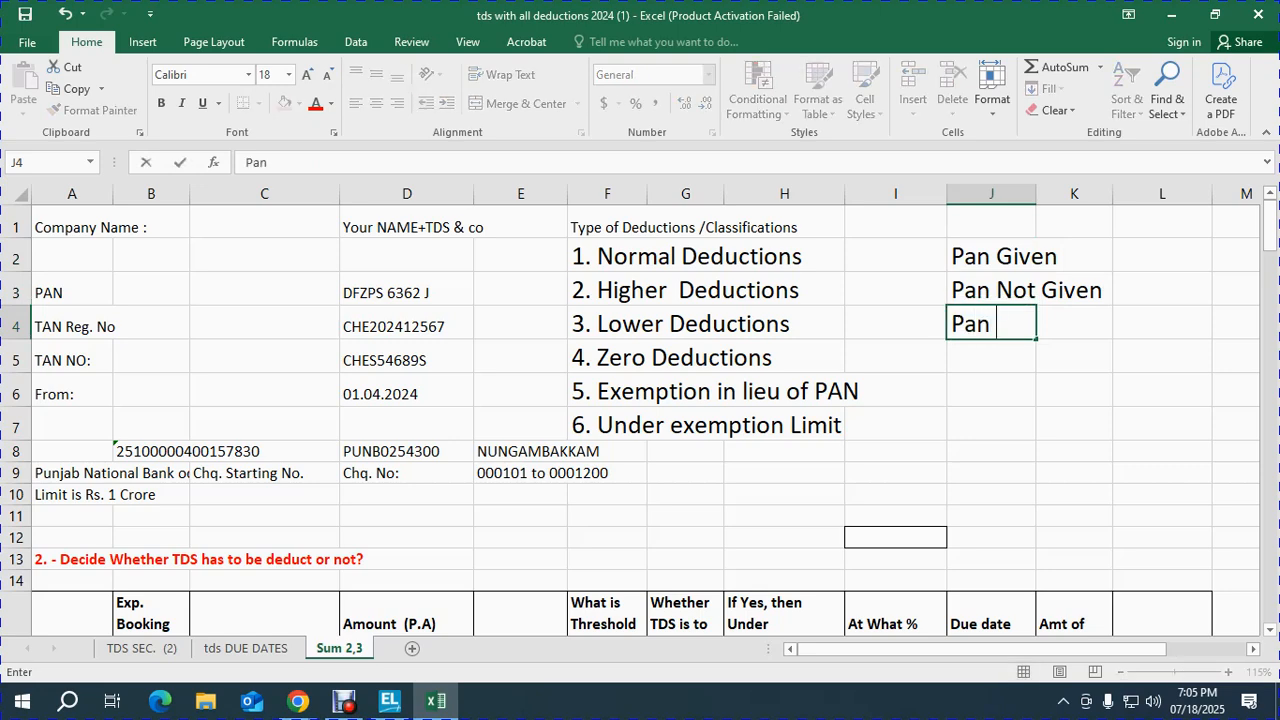
pyautogui.write('+ Lower')
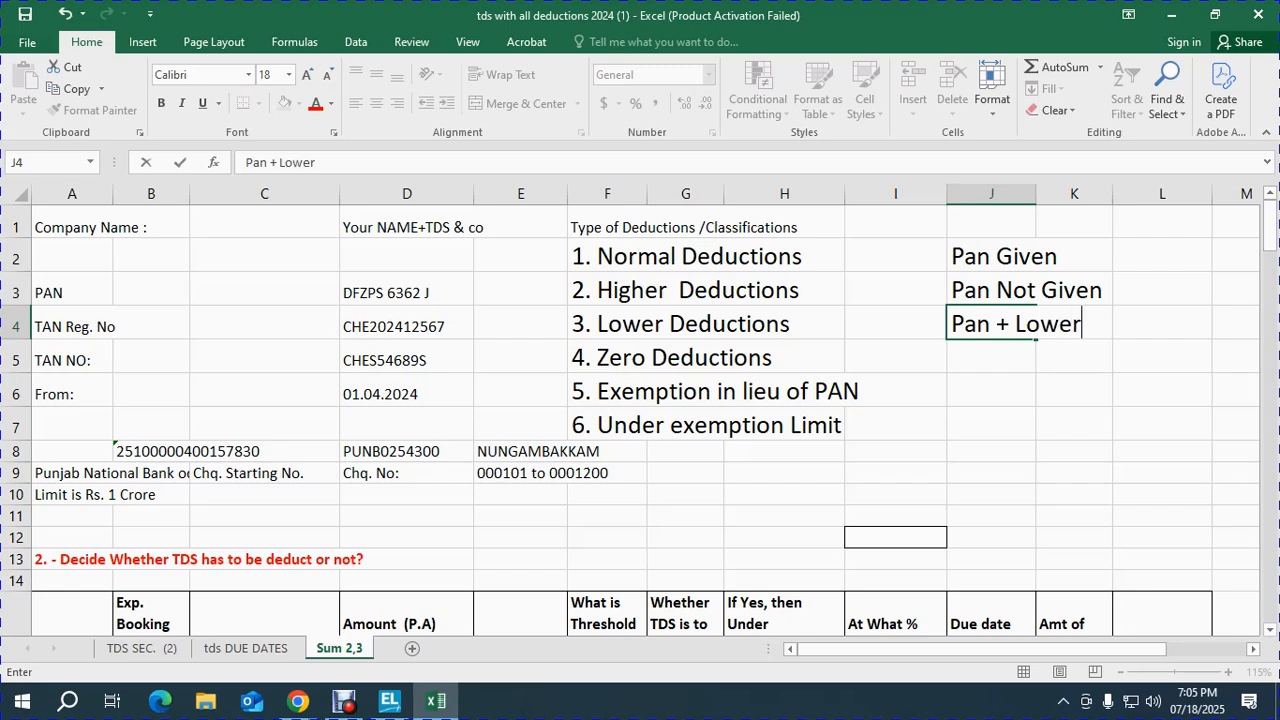
pyautogui.write(' ded. certificateg')
pyautogui.hotkey('ctrl', 'Return')
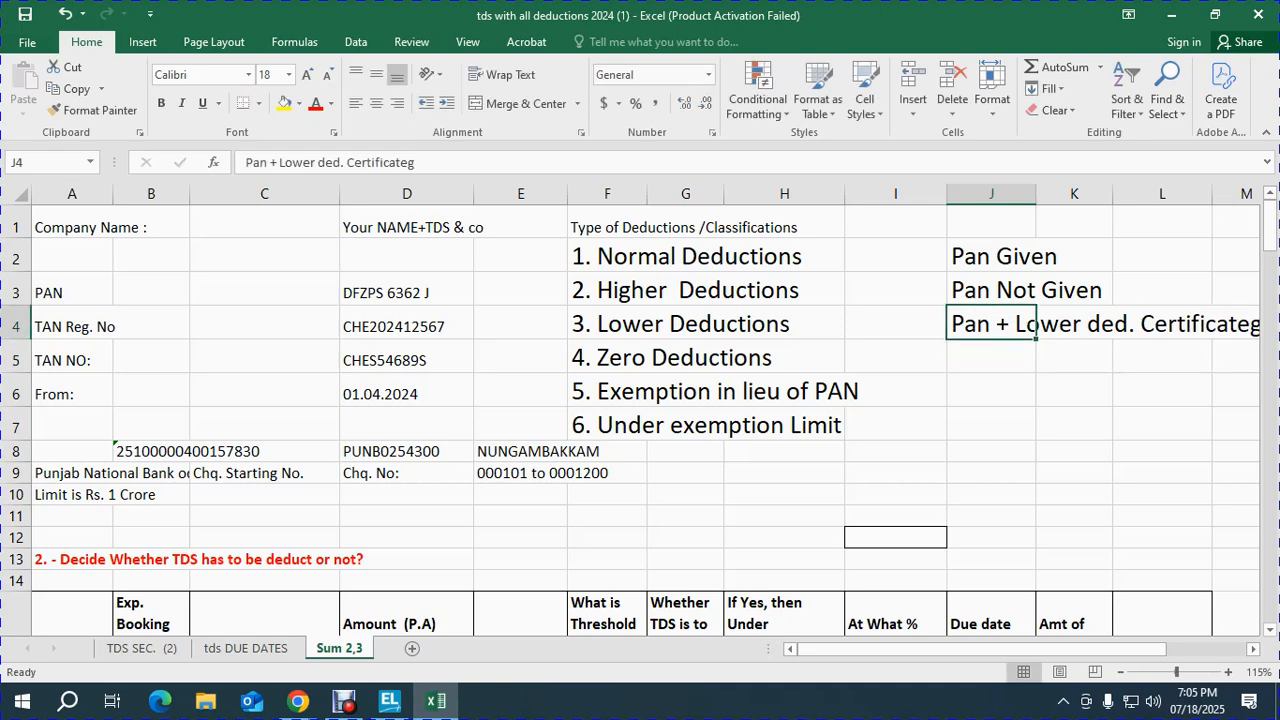
pyautogui.click(430, 162)
pyautogui.press('BackSpace')
pyautogui.press('Return')
pyautogui.press('Up')
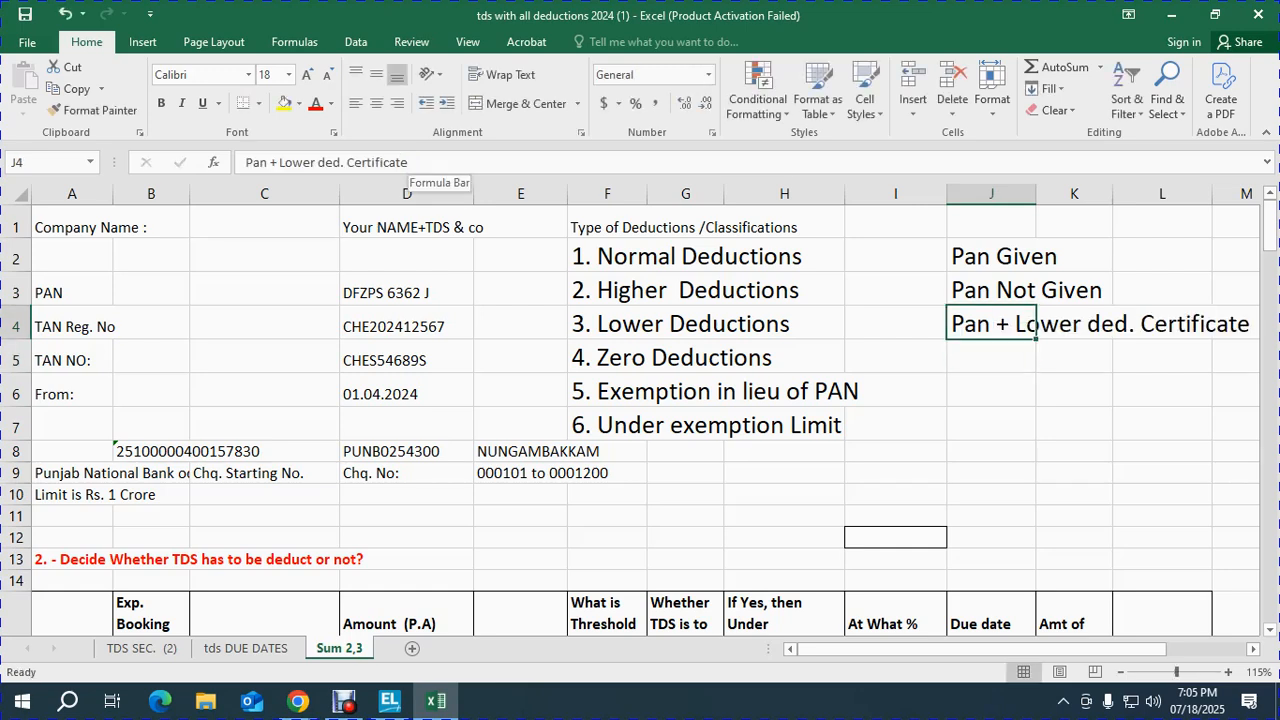
pyautogui.press('Down')
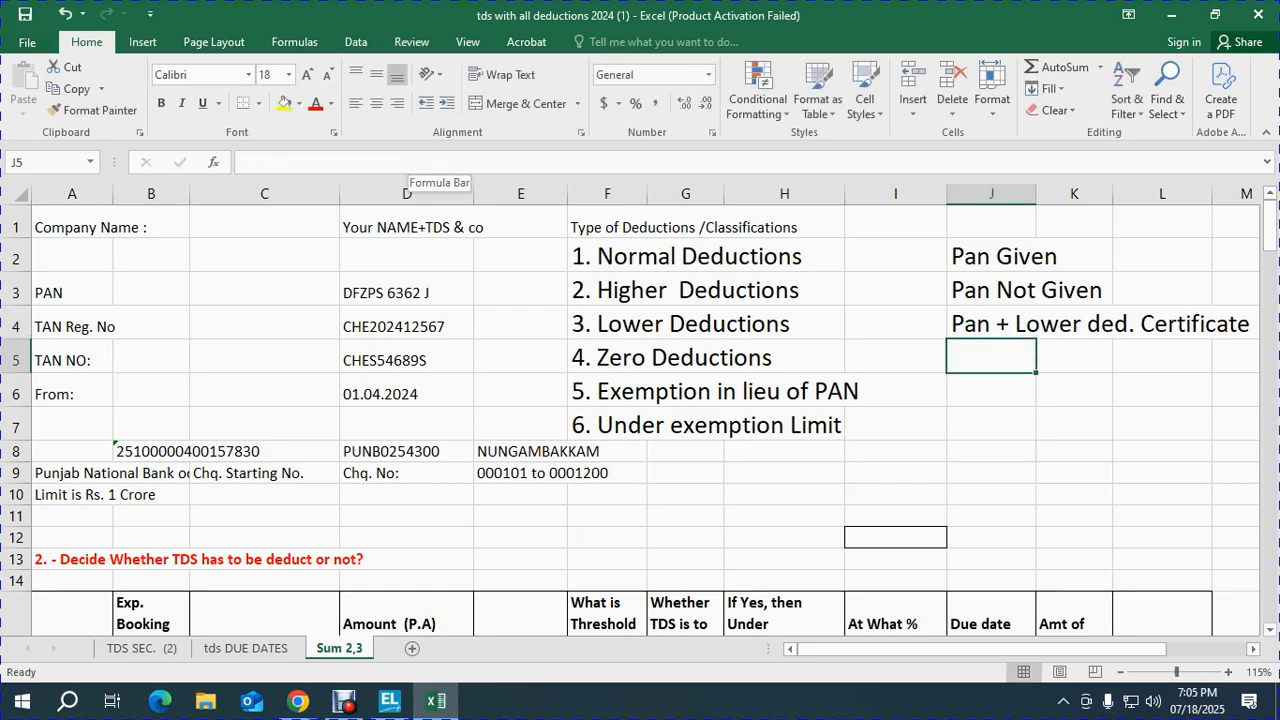
# Step: Enter 'Pan + Zero Ded. Certifcate' in J5, discarding the unwanted autocomplete
pyautogui.write('Pa')
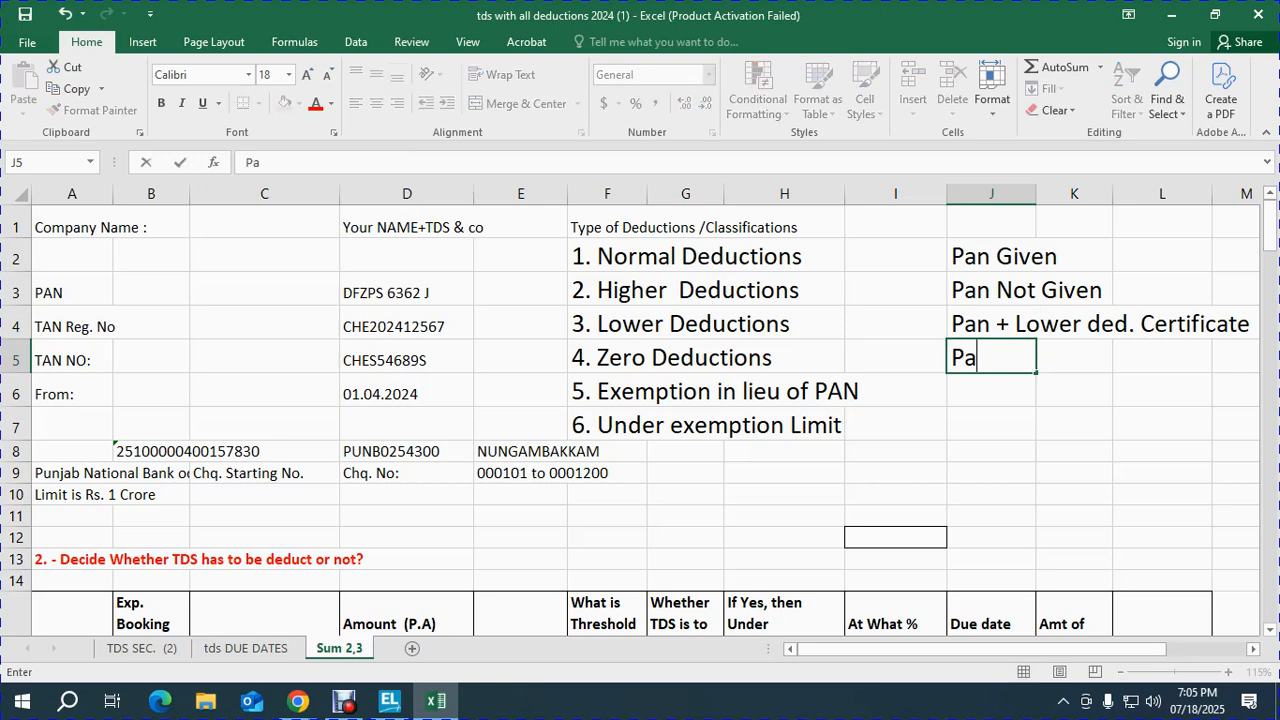
pyautogui.write('n +')
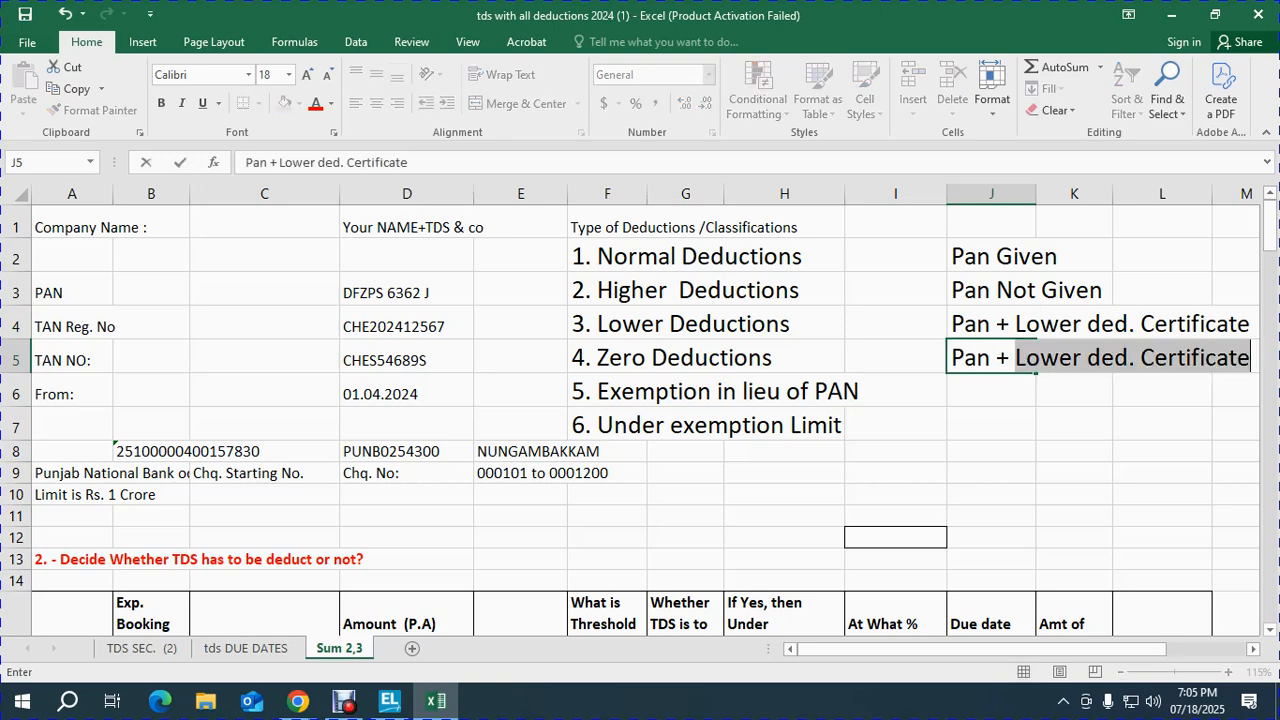
pyautogui.hotkey('shift', 'F10')
pyautogui.press('Return')
pyautogui.write('Ze')
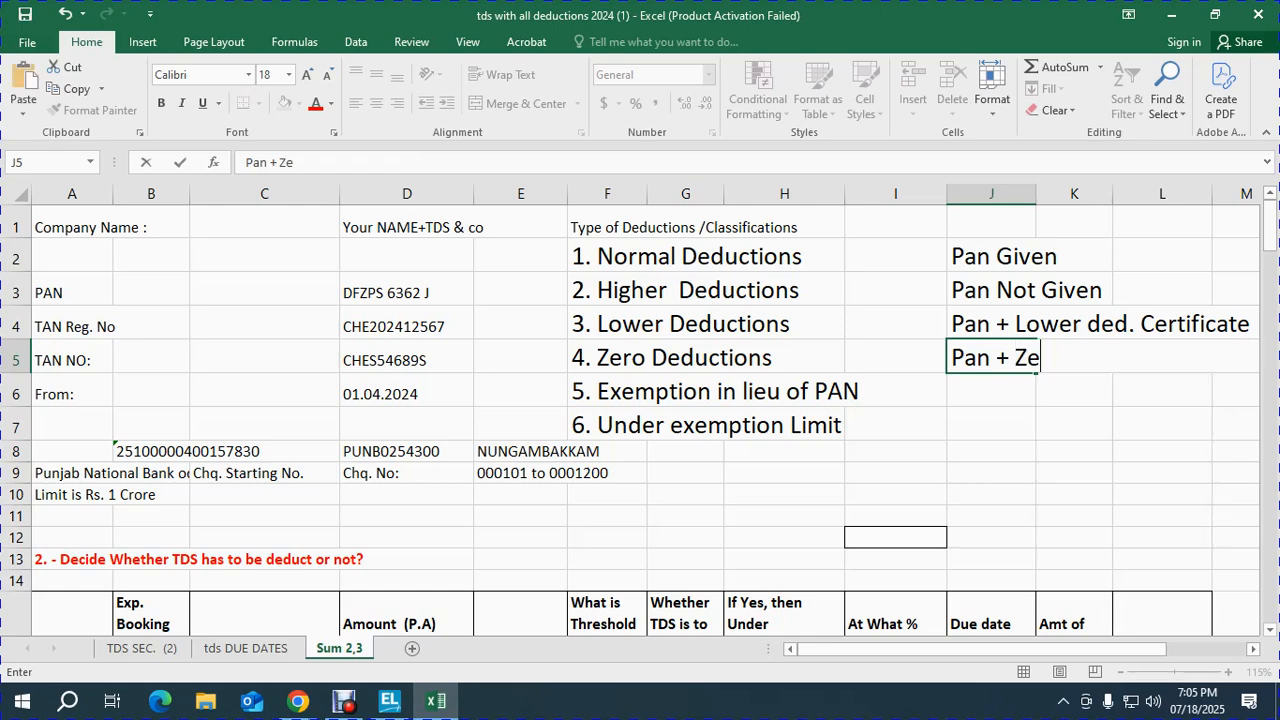
pyautogui.write('ro Ded. Certi')
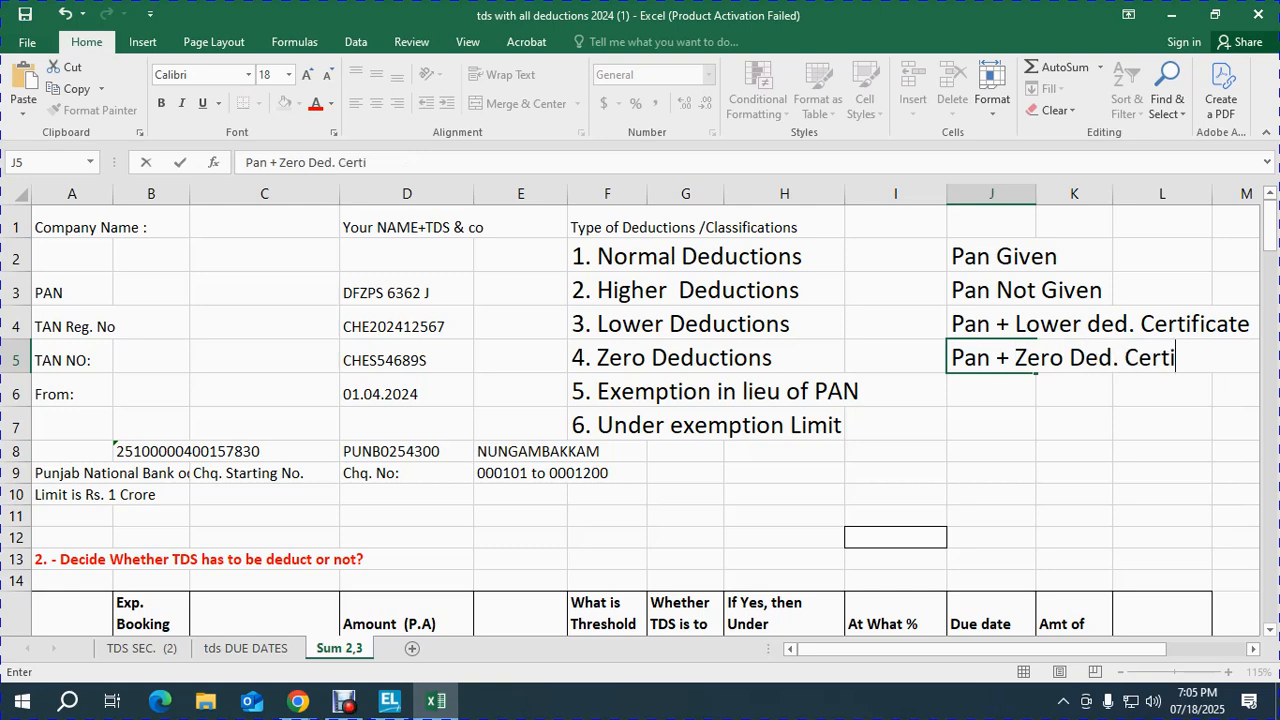
pyautogui.write('fcate')
pyautogui.press('Return')
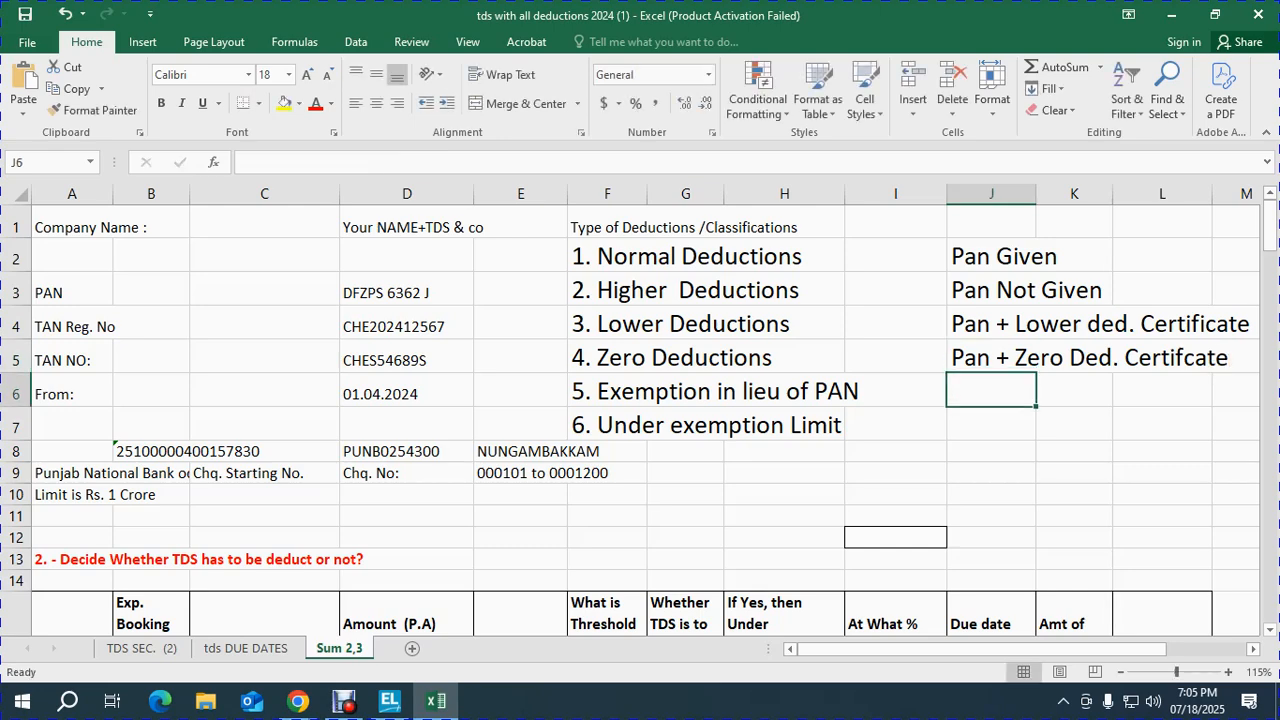
# Step: Enter 'Pan + Declaration Letter by Transport company' and move it from J6 into I6
pyautogui.write('Pa')
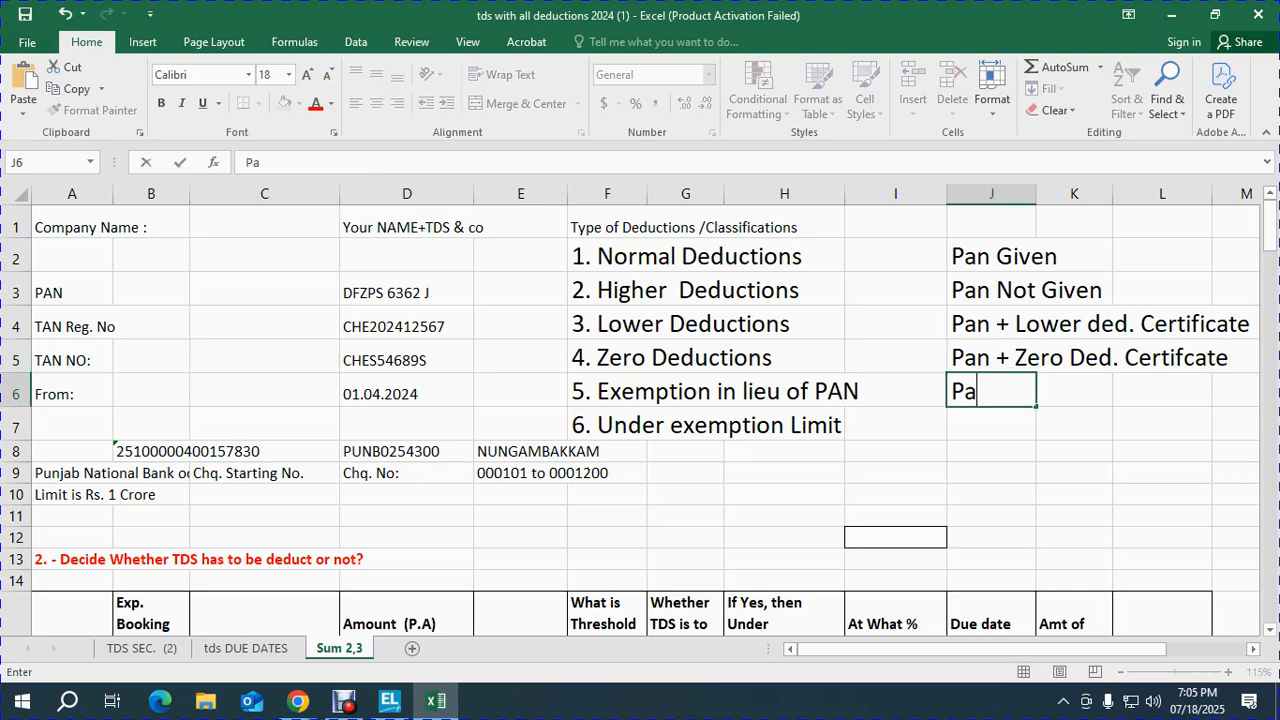
pyautogui.write('n + Declaration Letter by Tra')
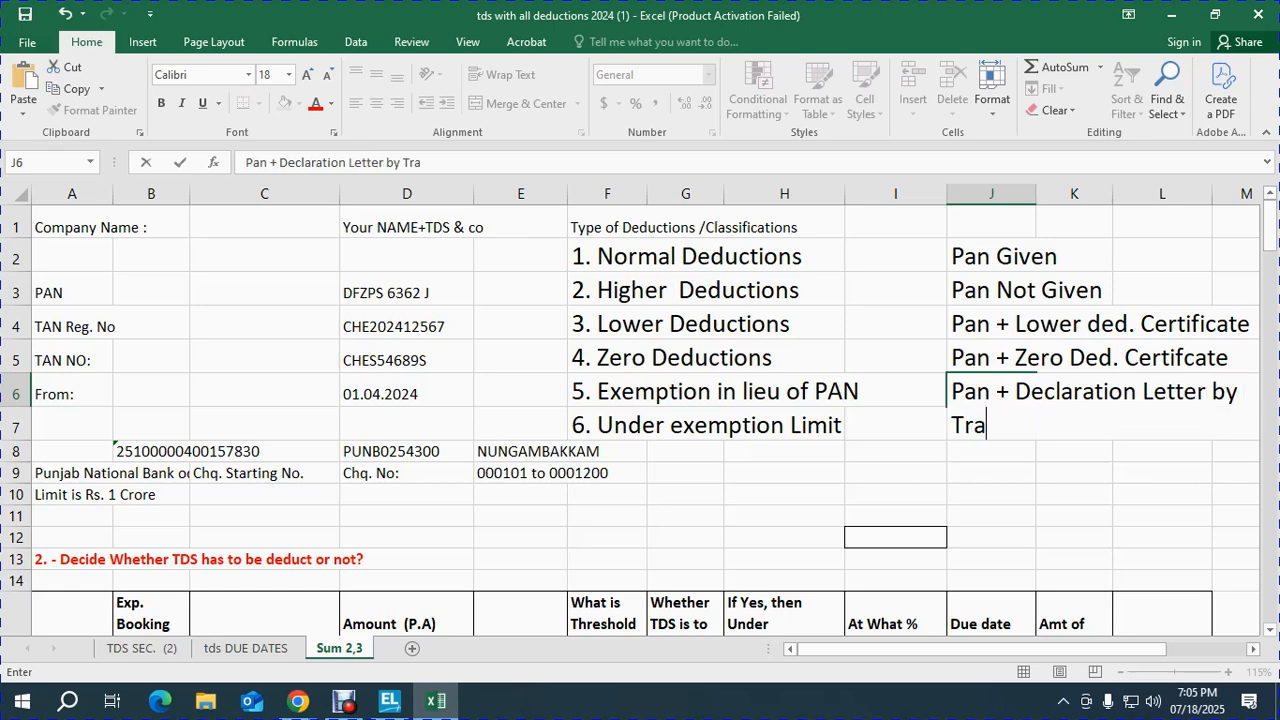
pyautogui.write('nsport company')
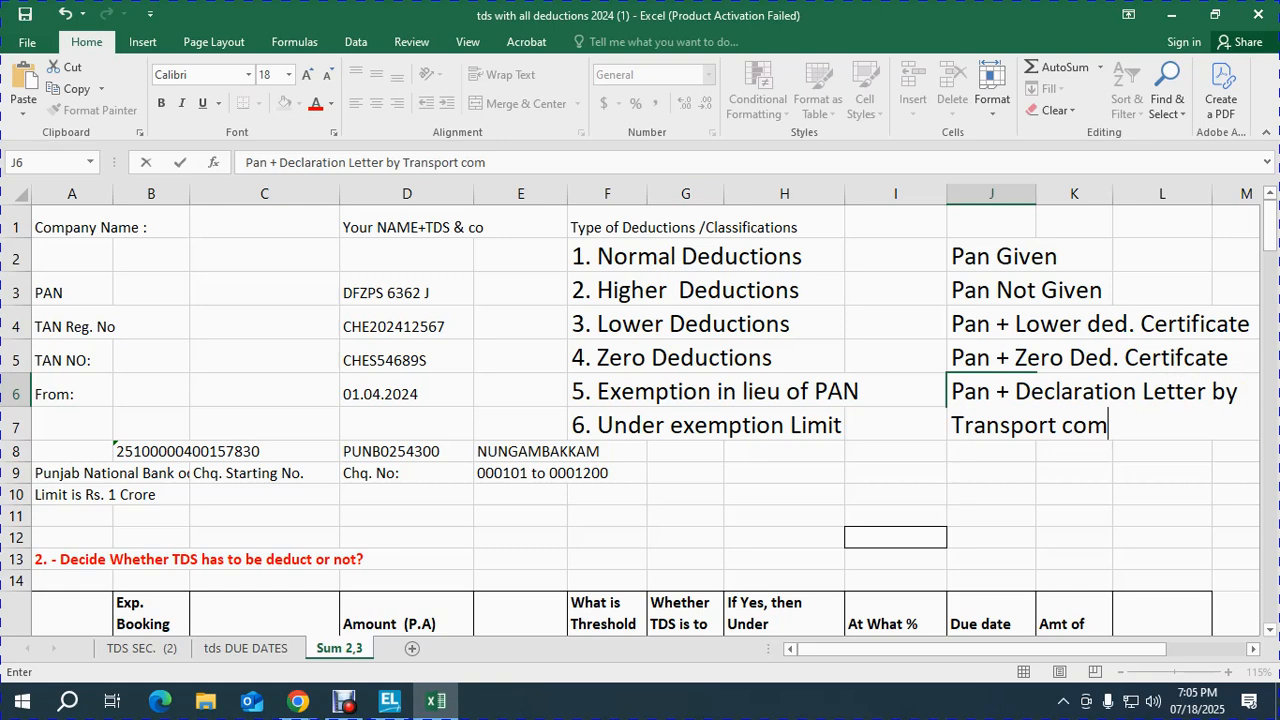
pyautogui.press('Return')
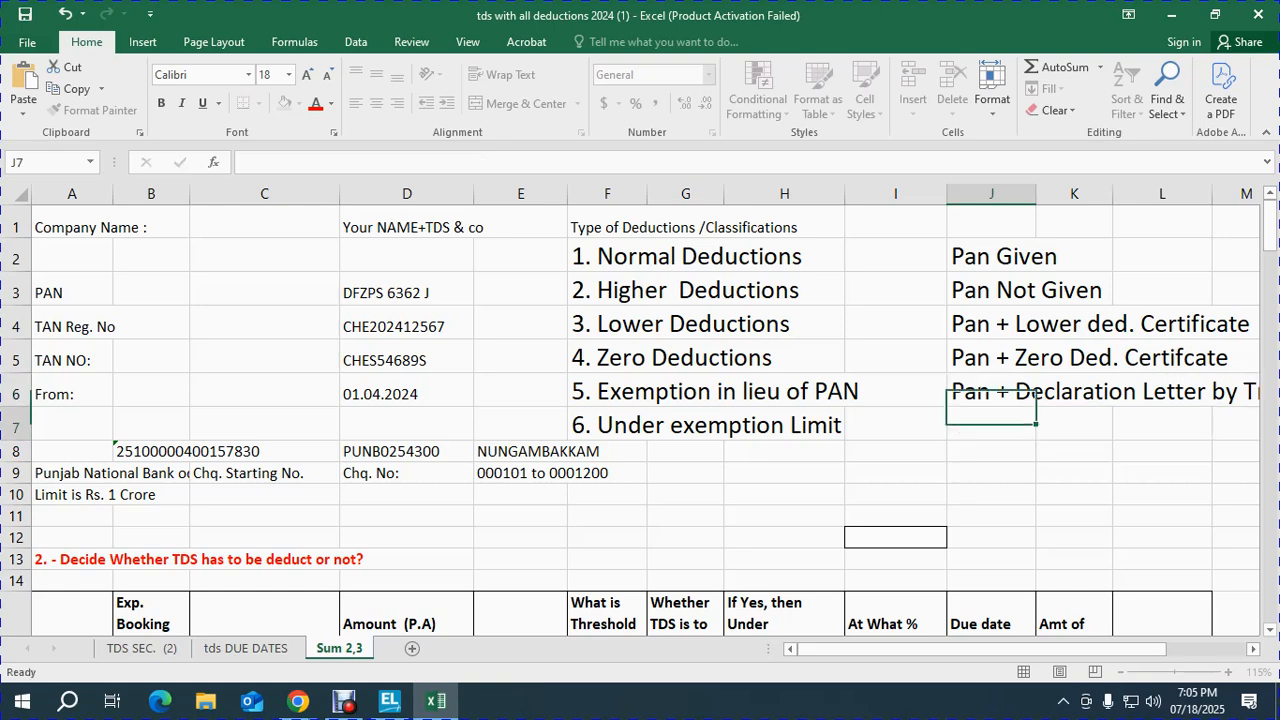
pyautogui.press('Up')
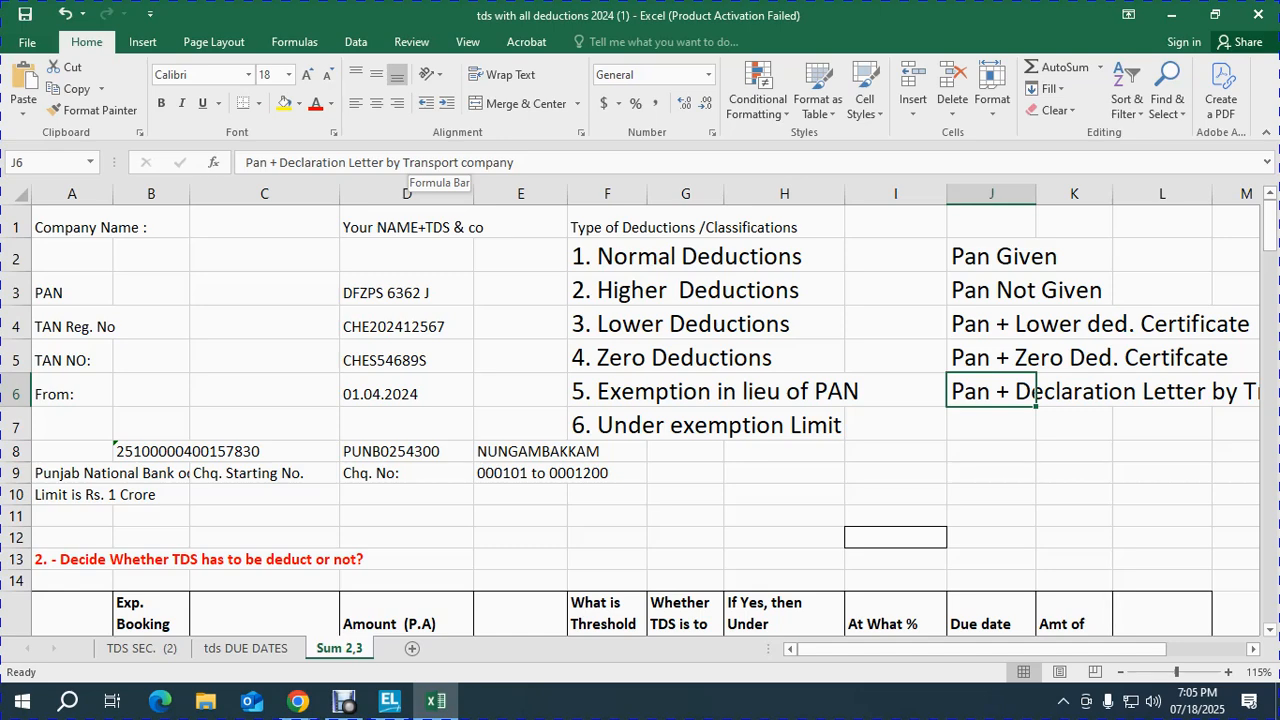
pyautogui.hotkey('ctrl', 'x')
pyautogui.press('Left')
pyautogui.hotkey('ctrl', 'v')
pyautogui.press('Right')
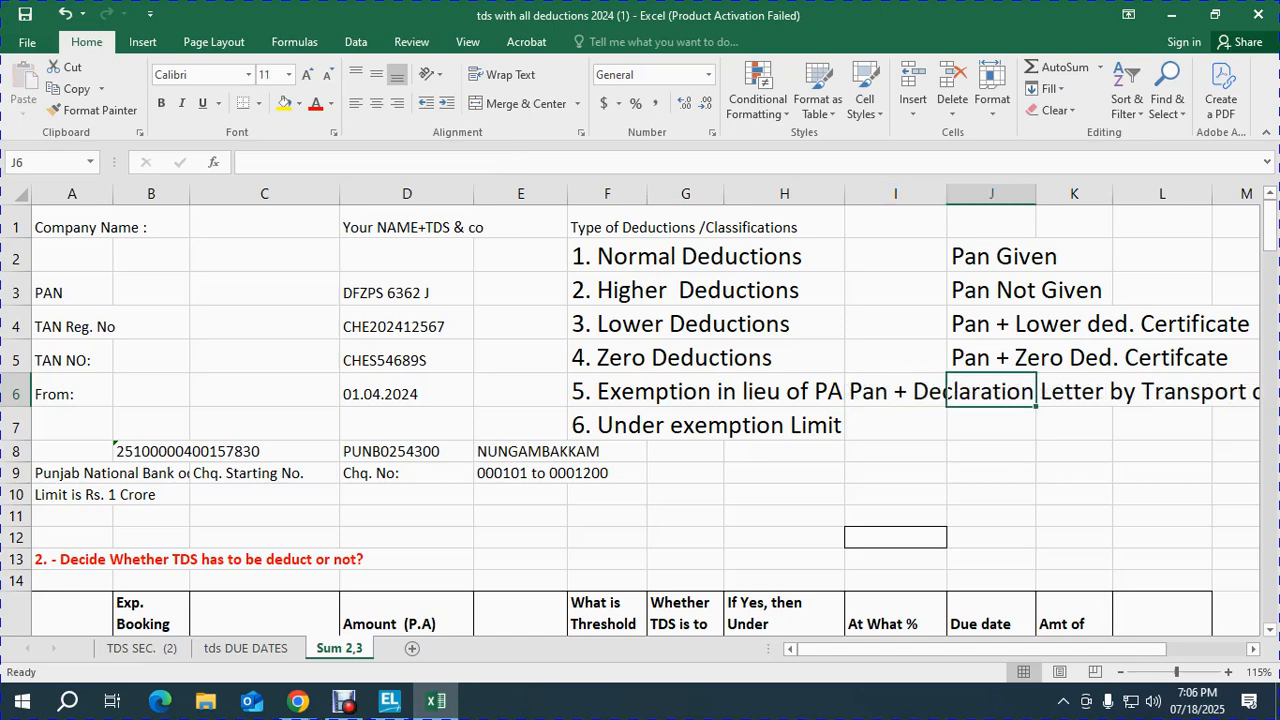
pyautogui.press('Down')
pyautogui.press('Left')
pyautogui.press('Left')
pyautogui.press('Up')
pyautogui.press('Right')
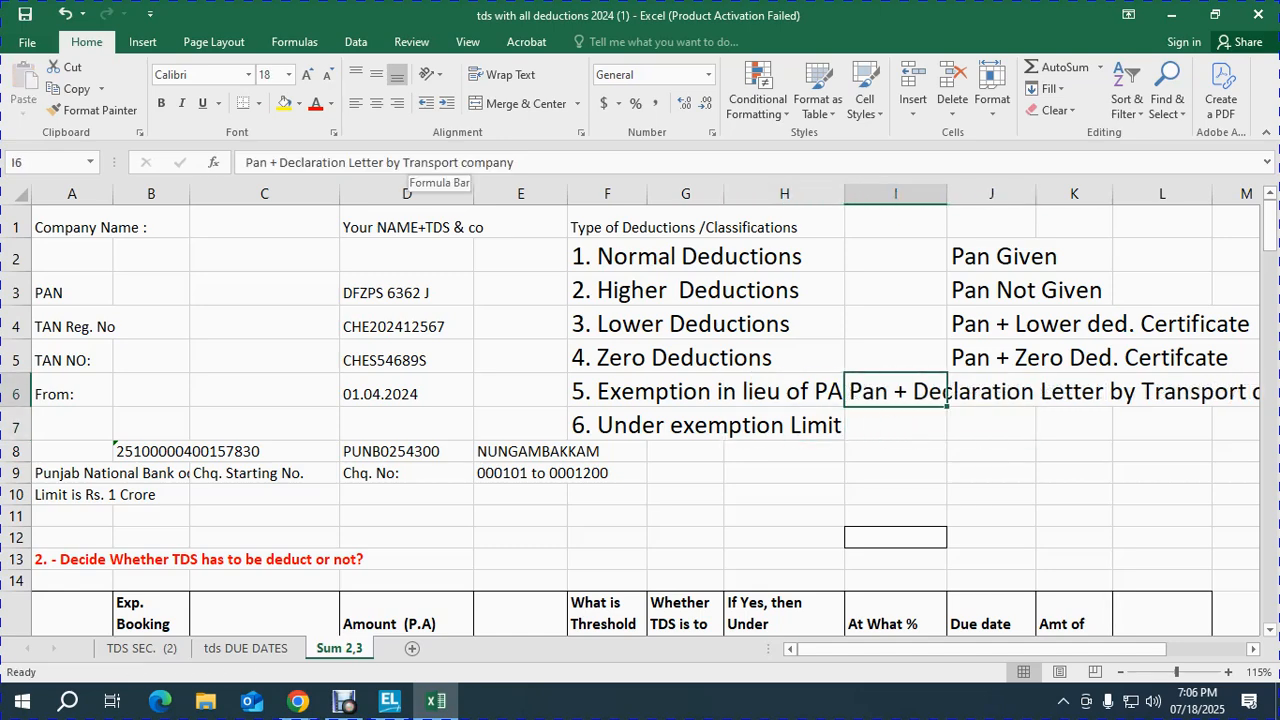
pyautogui.press('Down')
pyautogui.press('Right')
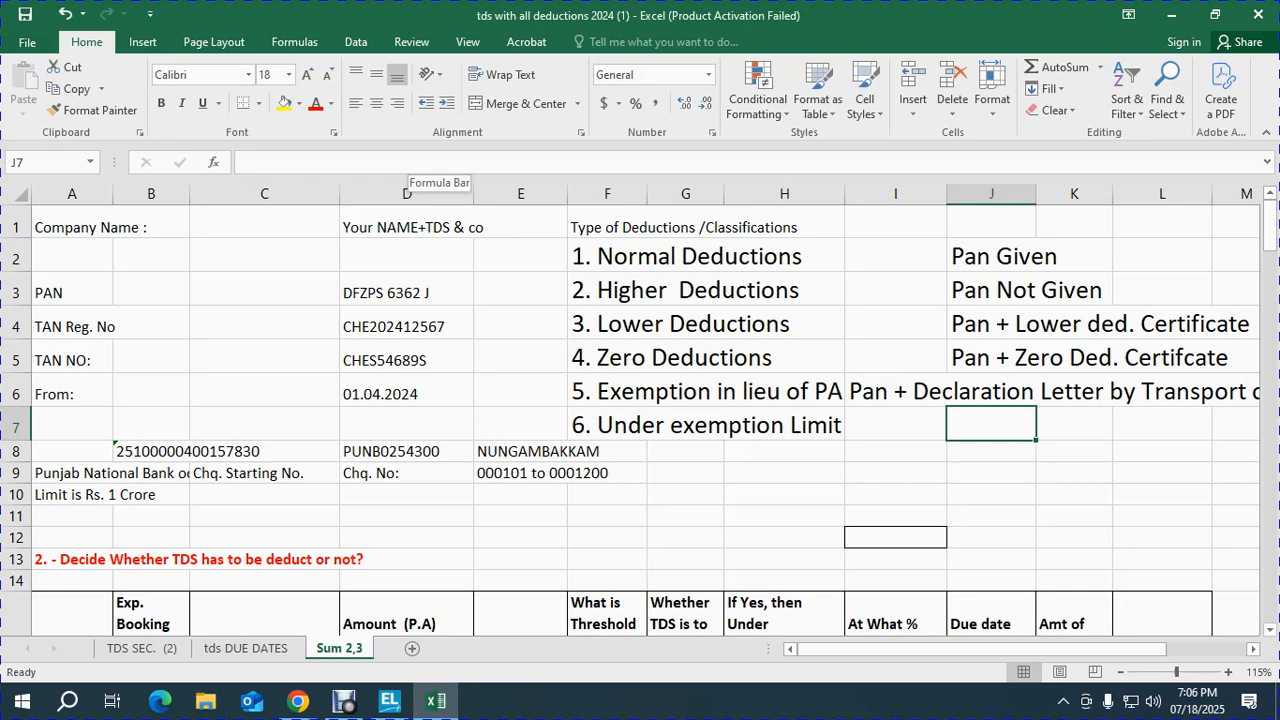
# Step: Enter 'No any document' in J7
pyautogui.write('No')
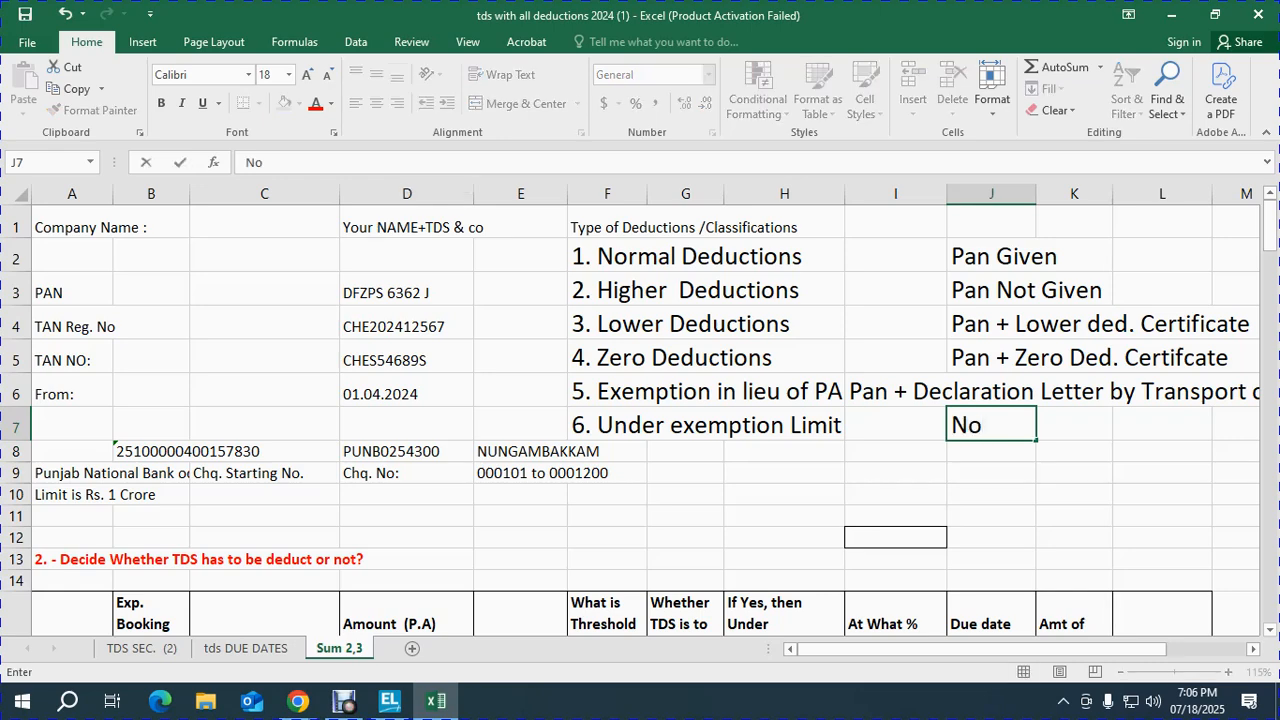
pyautogui.write(' any document')
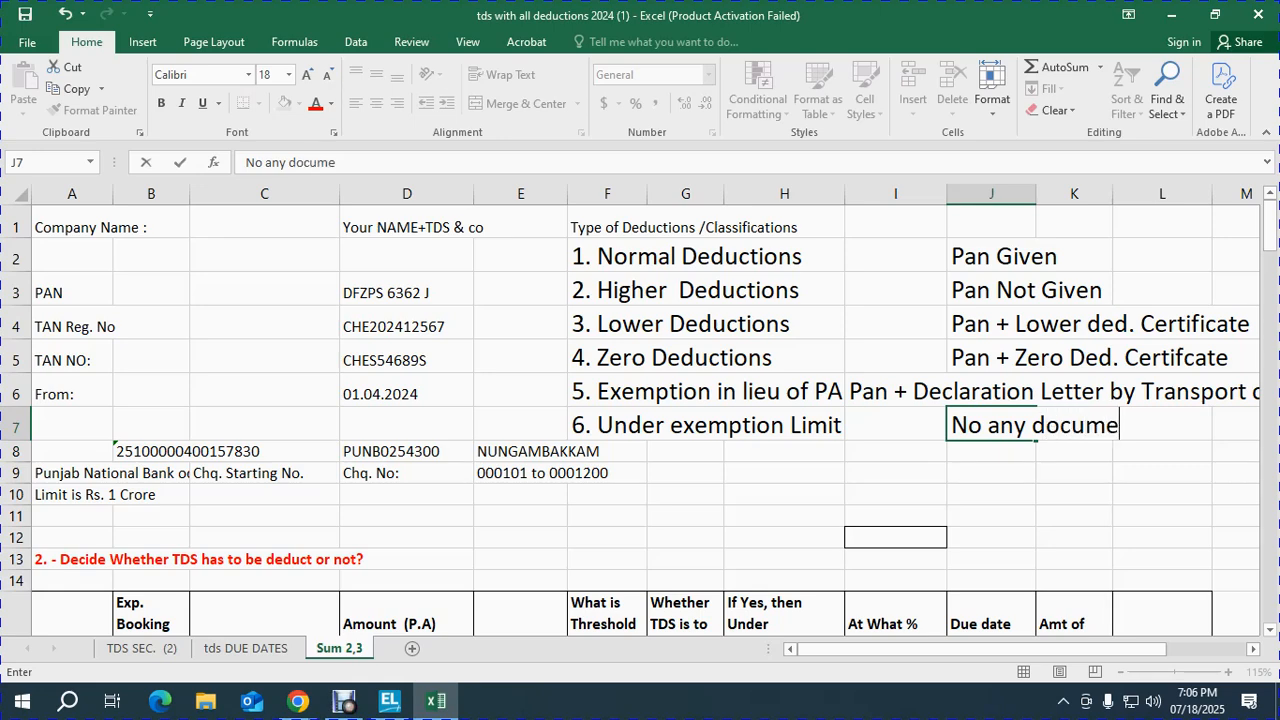
pyautogui.hotkey('ctrl', 'Return')
pyautogui.press('Return')
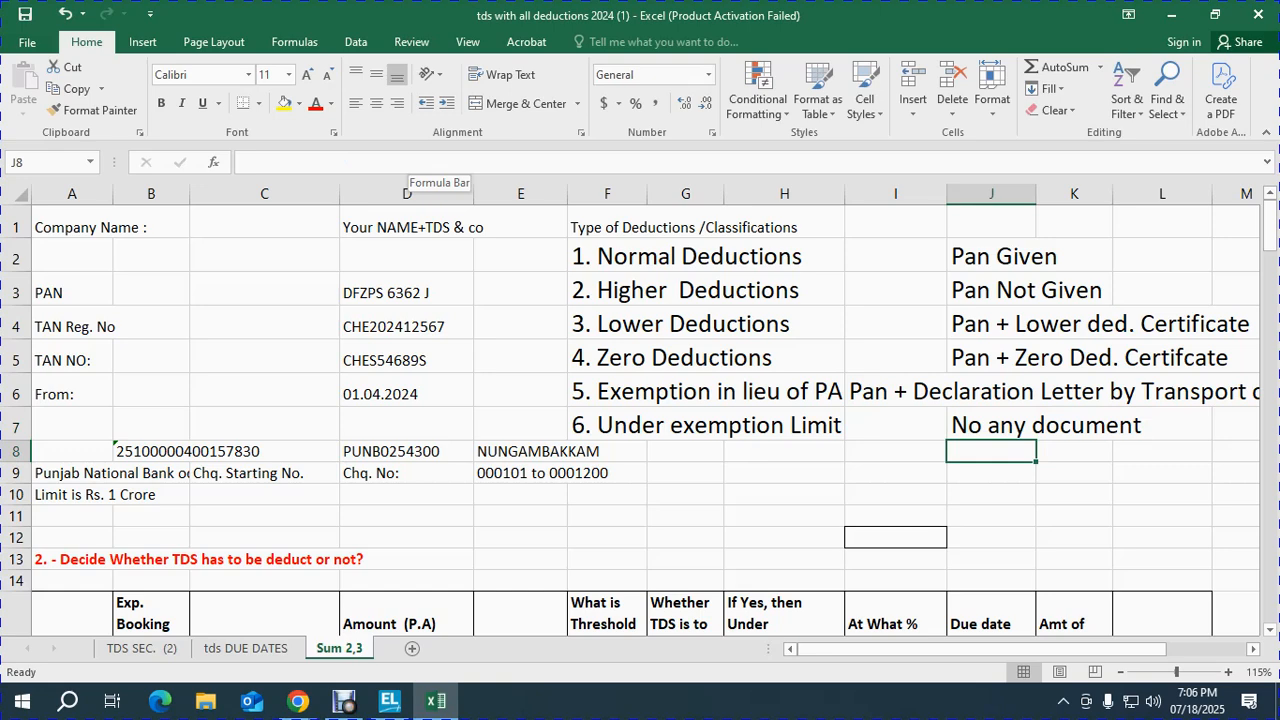
pyautogui.press('Up')
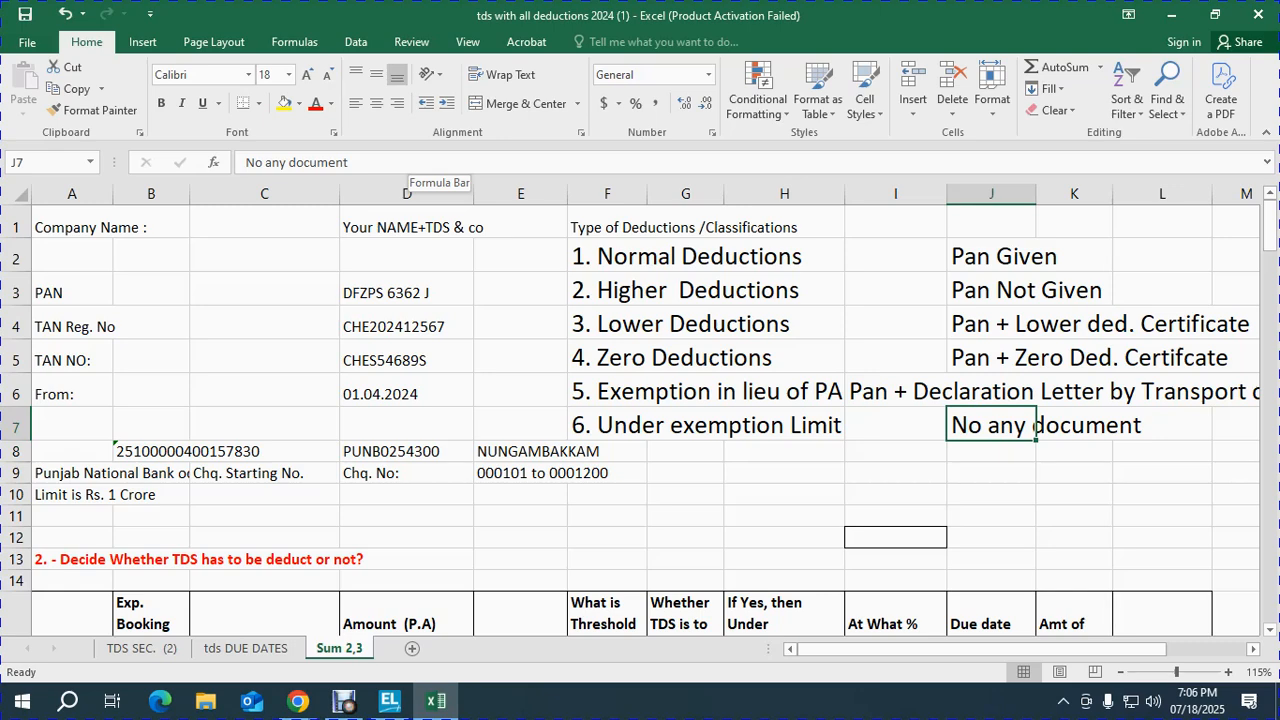
# Step: Write 'Below the threshold limit' in I8
pyautogui.press('Down')
pyautogui.press('Left')
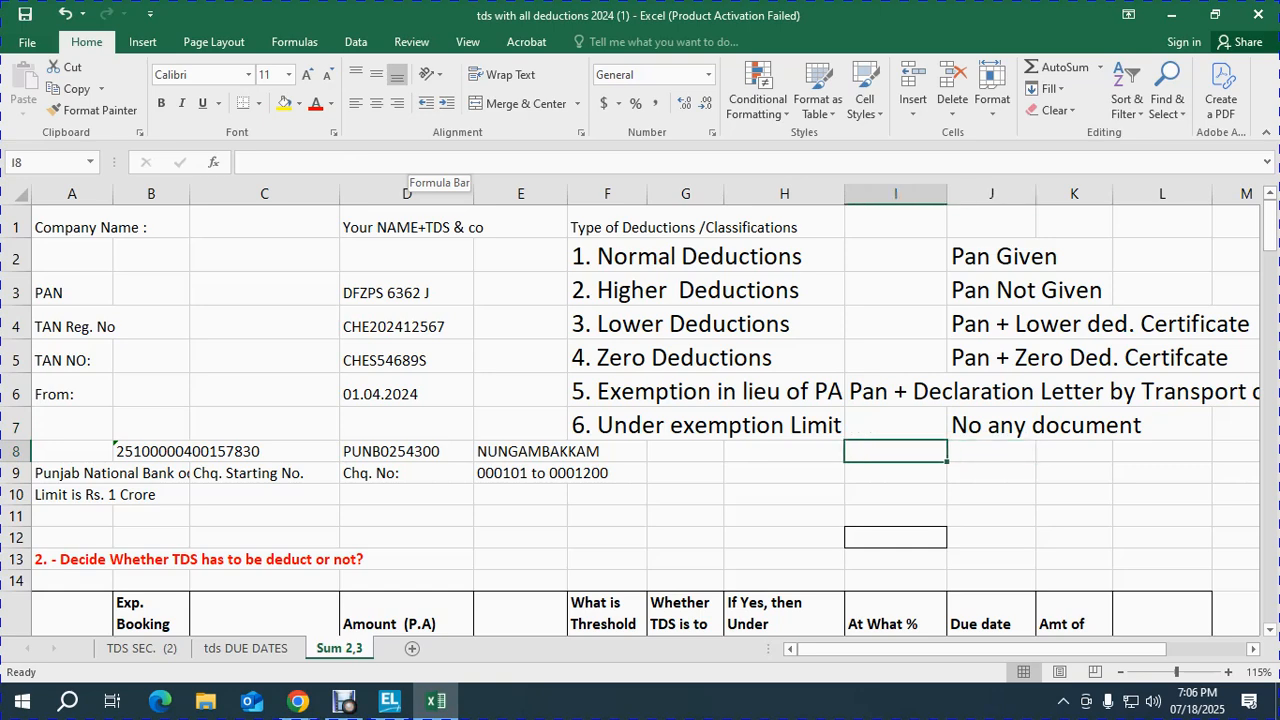
pyautogui.write('Below')
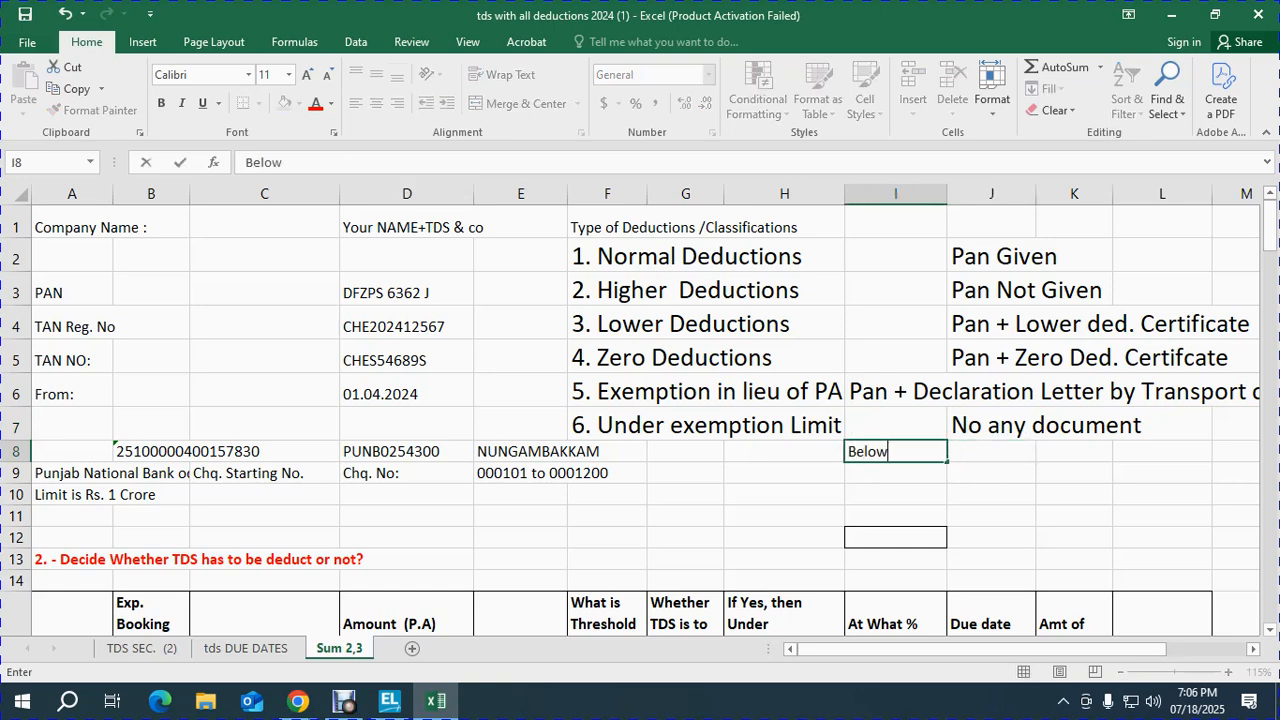
pyautogui.press('Escape')
pyautogui.press('Right')
pyautogui.press('Up')
pyautogui.hotkey('ctrl', 'c')
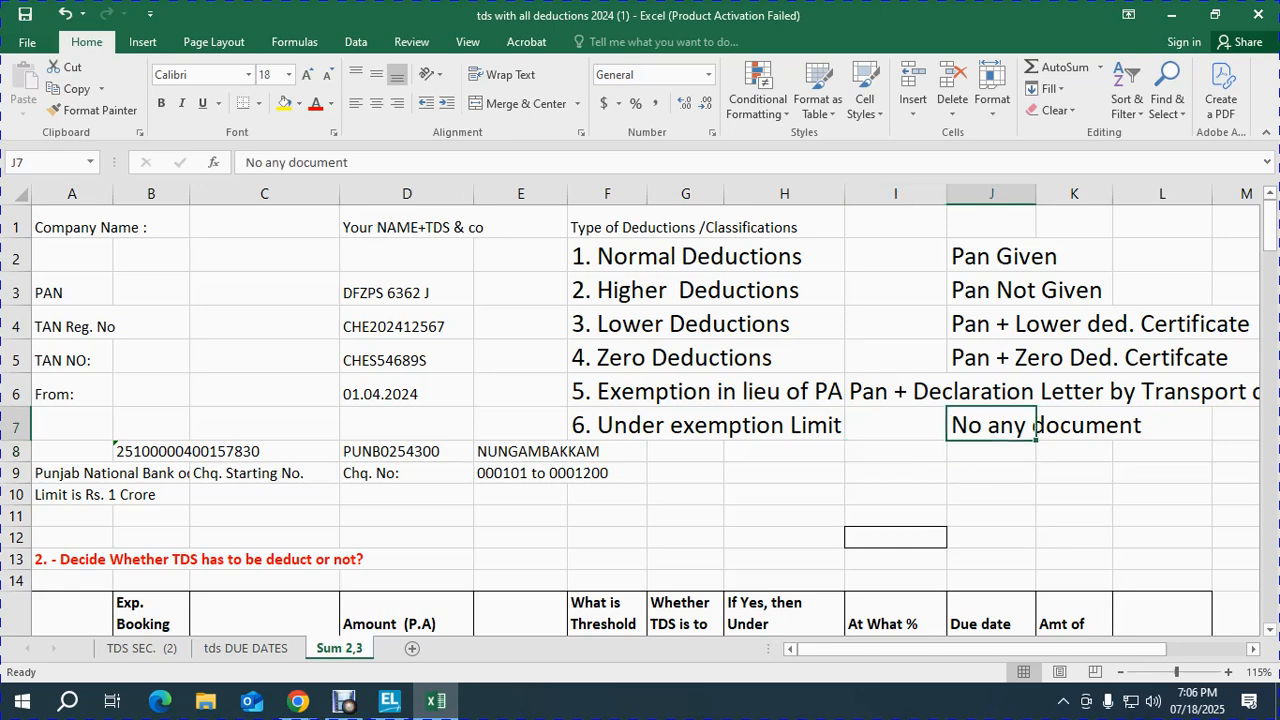
pyautogui.press('Left')
pyautogui.press('Down')
pyautogui.hotkey('ctrl', 'v')
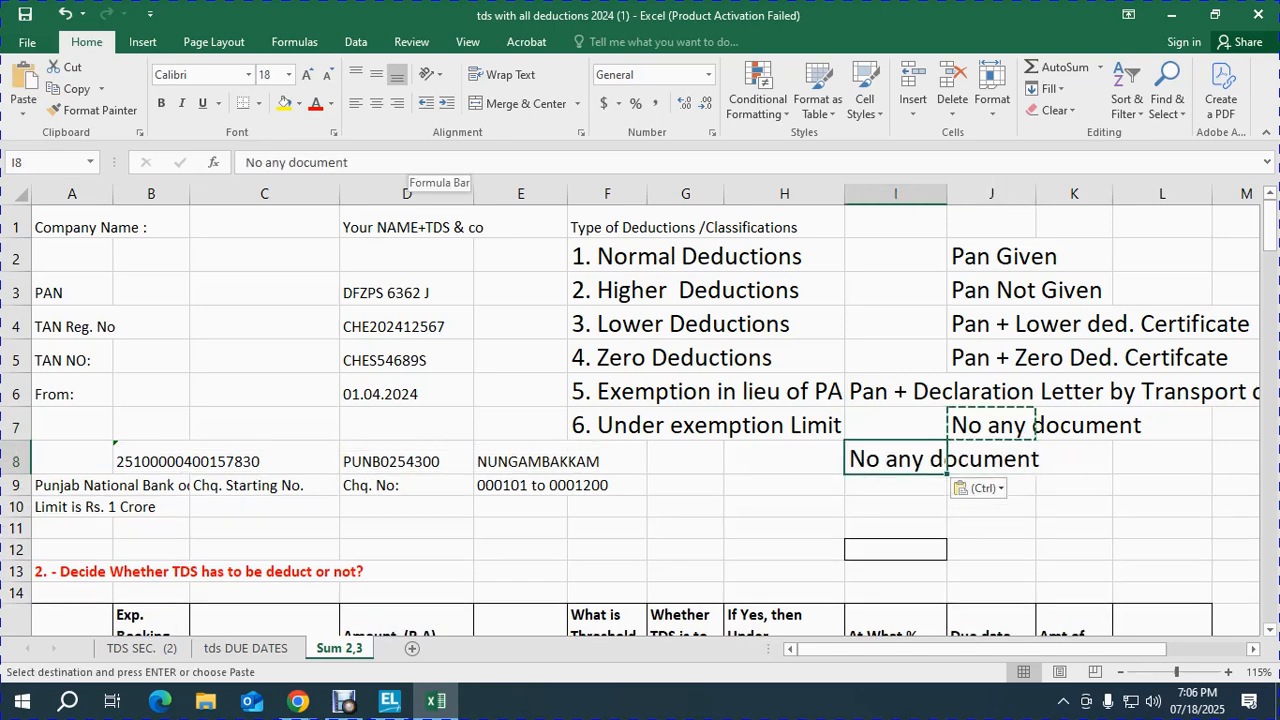
pyautogui.write('Below ')
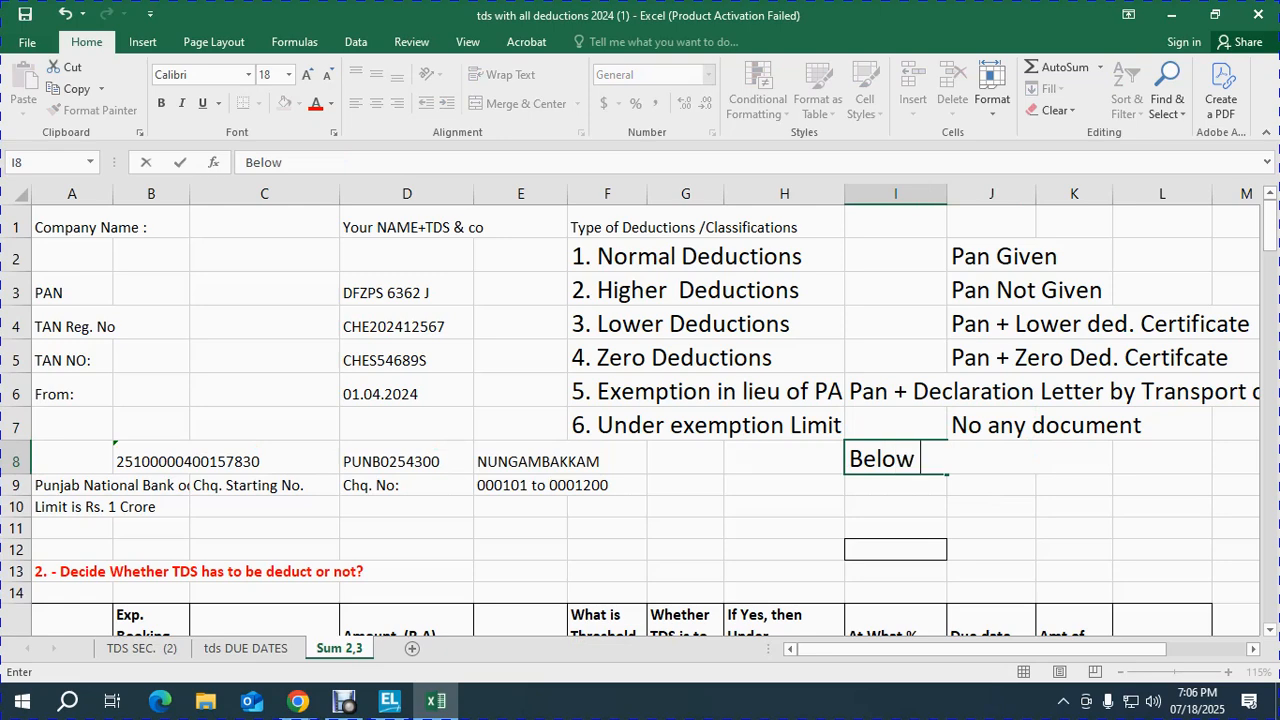
pyautogui.write('the thresho')
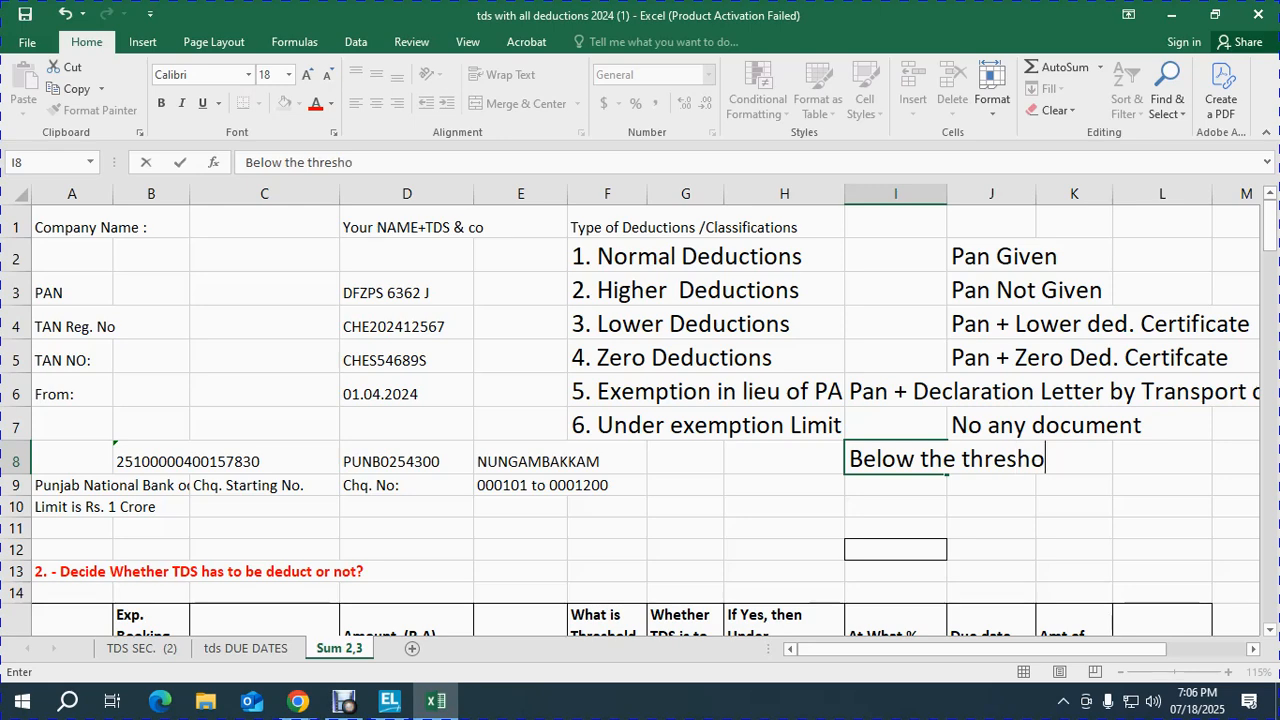
pyautogui.write('ld limit')
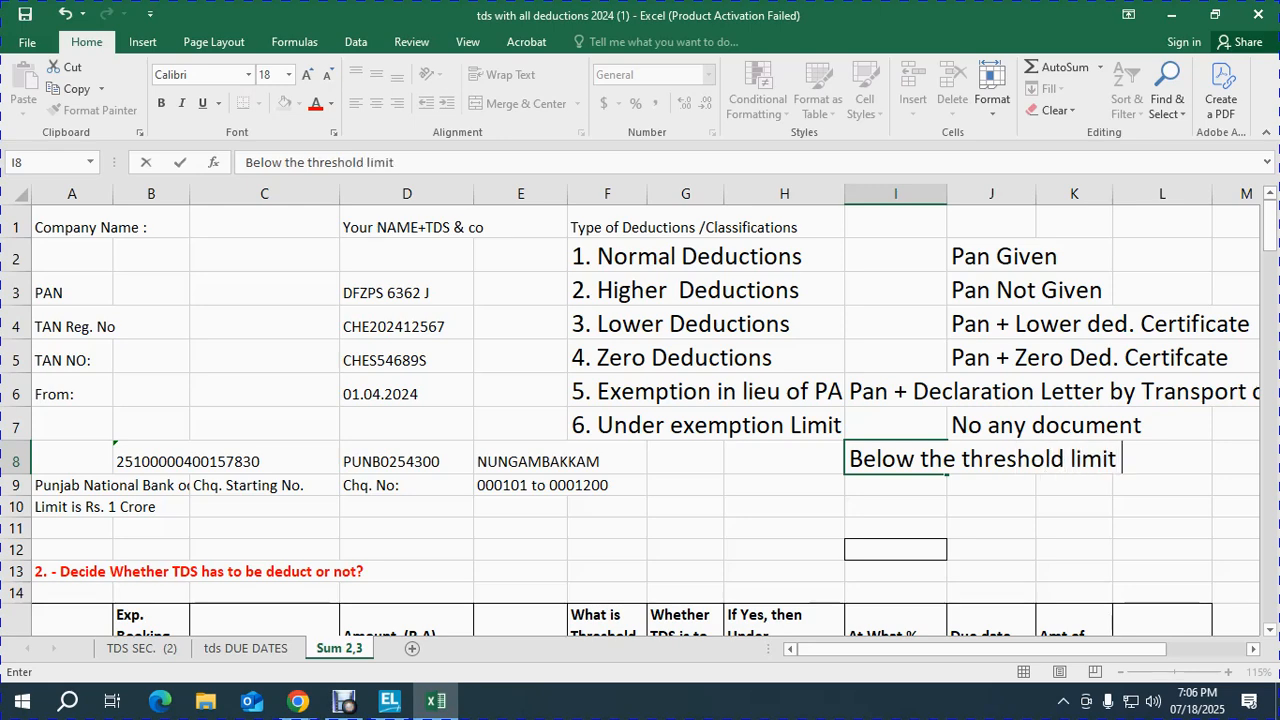
pyautogui.press('Return')
# Step: Write '1+3 (1+ Statutory Payment +3 means Ledgers)' in I9 using I8's formatting
pyautogui.write('1+32')
pyautogui.press('Escape')
pyautogui.press('Up')
pyautogui.press('Down')
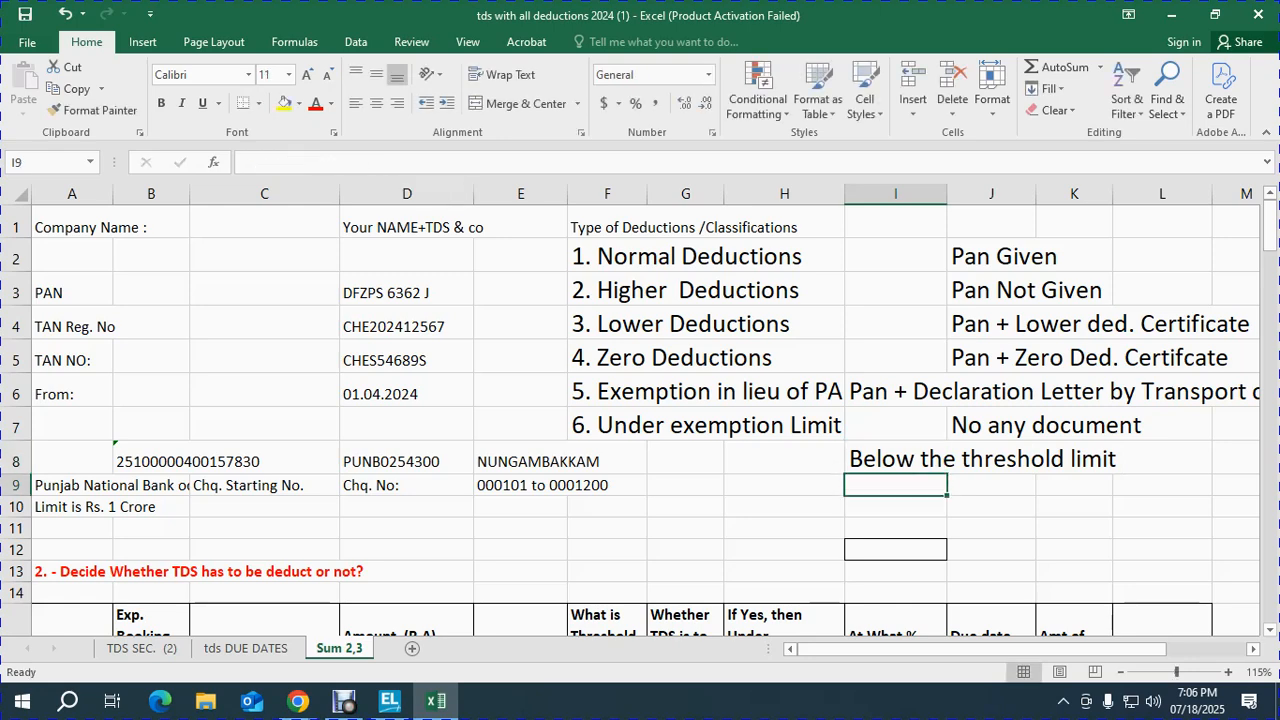
pyautogui.hotkey('ctrl', 'd')
pyautogui.write('1+3')
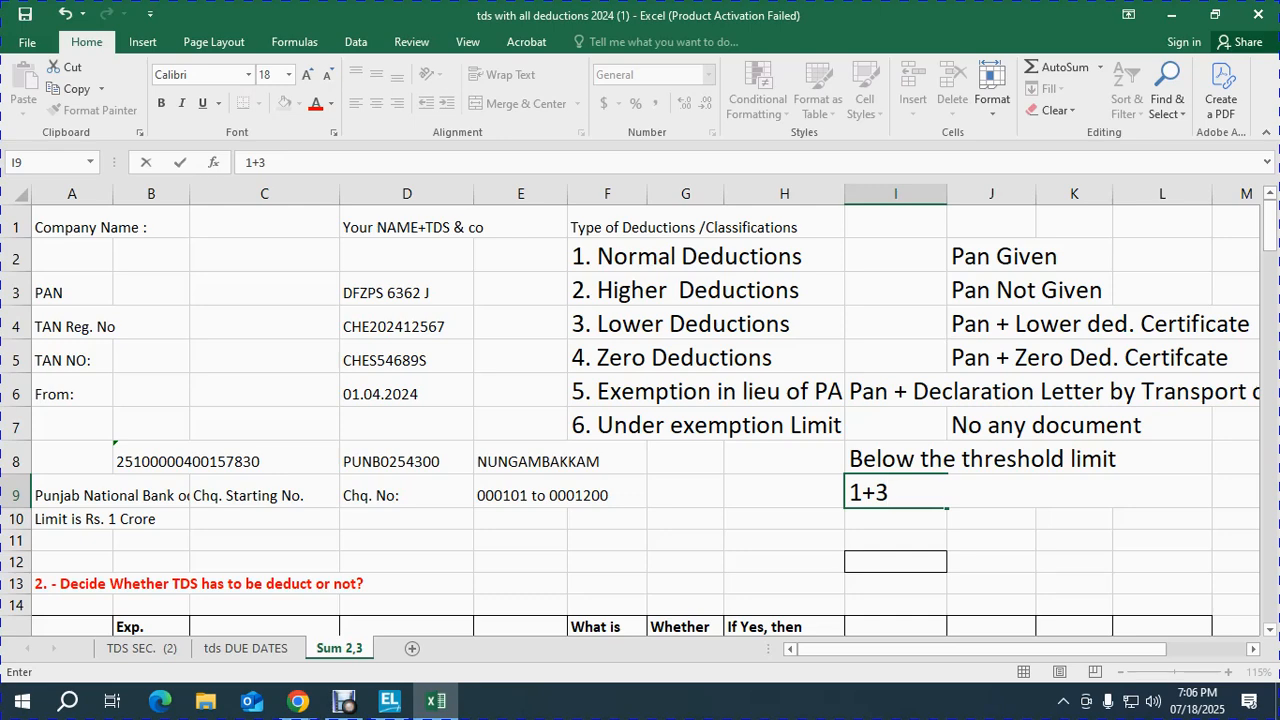
pyautogui.write(' (1+ STati')
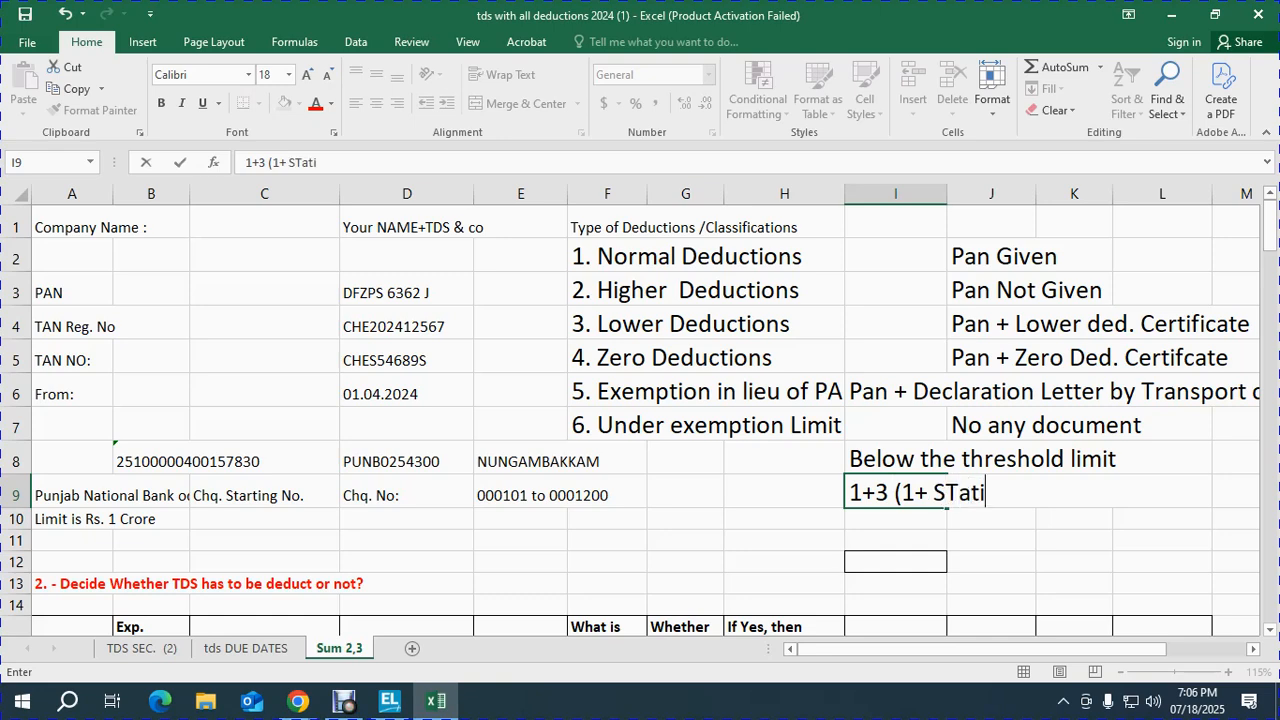
pyautogui.press('BackSpace')
pyautogui.write('utpry')
pyautogui.press('BackSpace')
pyautogui.press('BackSpace')
pyautogui.press('BackSpace')
pyautogui.write('oryu')
pyautogui.press('BackSpace')
pyautogui.write('Pay,emt')
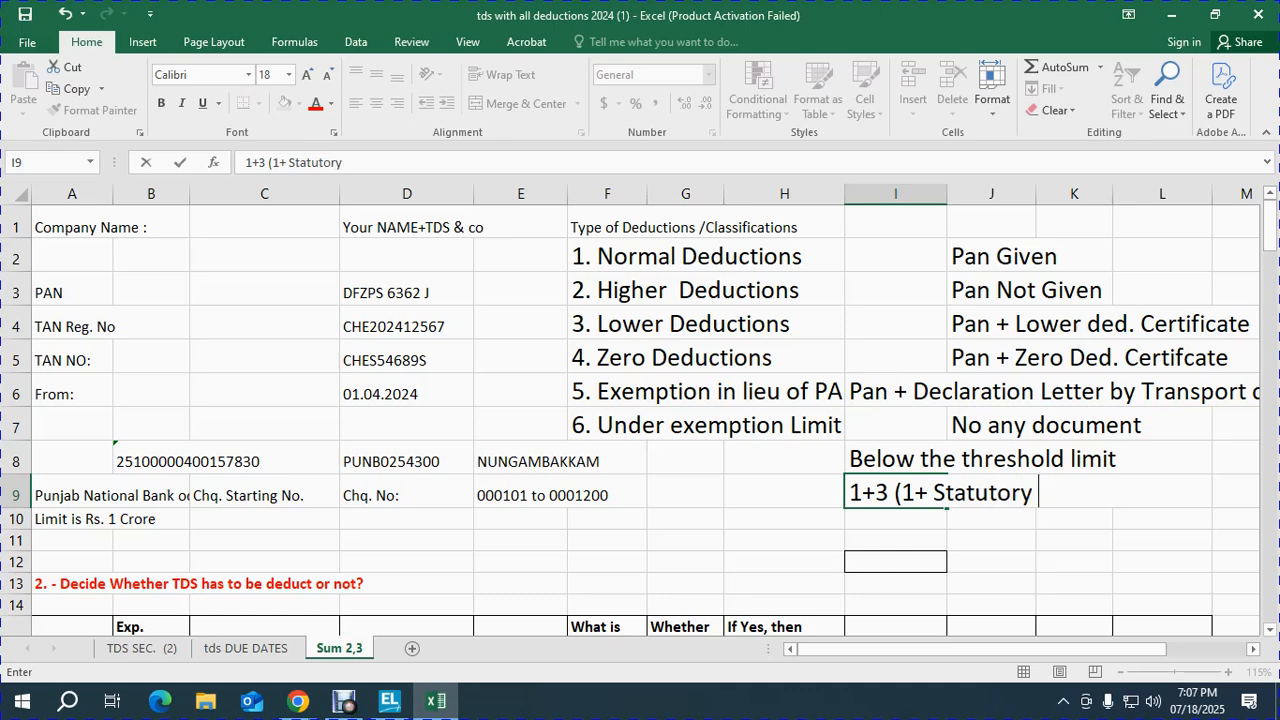
pyautogui.press('BackSpace')
pyautogui.press('BackSpace')
pyautogui.press('BackSpace')
pyautogui.press('BackSpace')
pyautogui.press('BackSpace')
pyautogui.write('yment ')
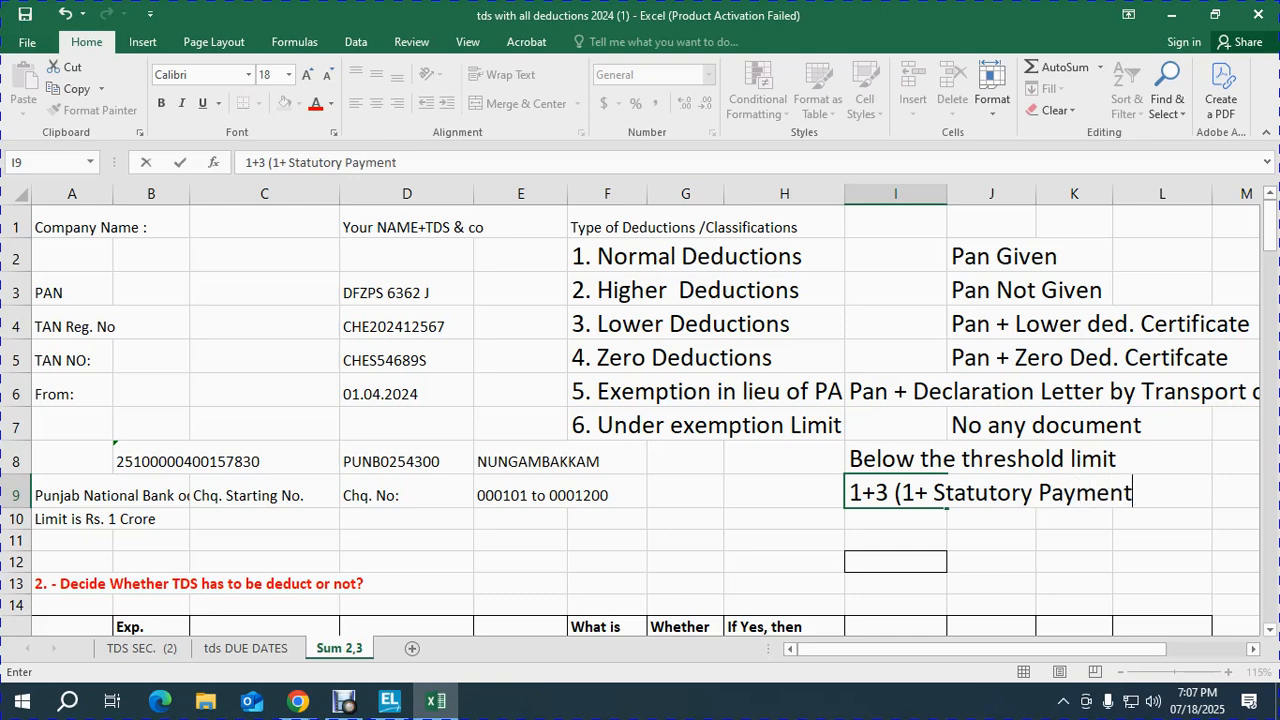
pyautogui.write('+3 means L')
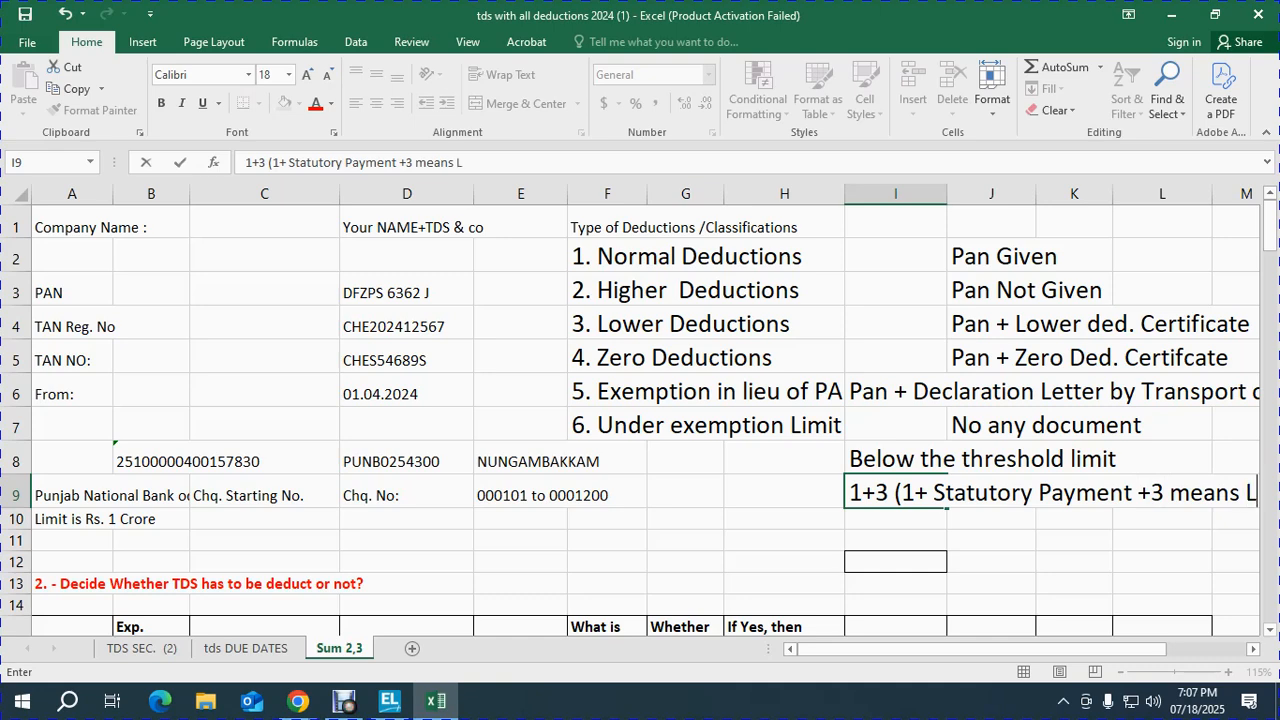
pyautogui.write('edgers)')
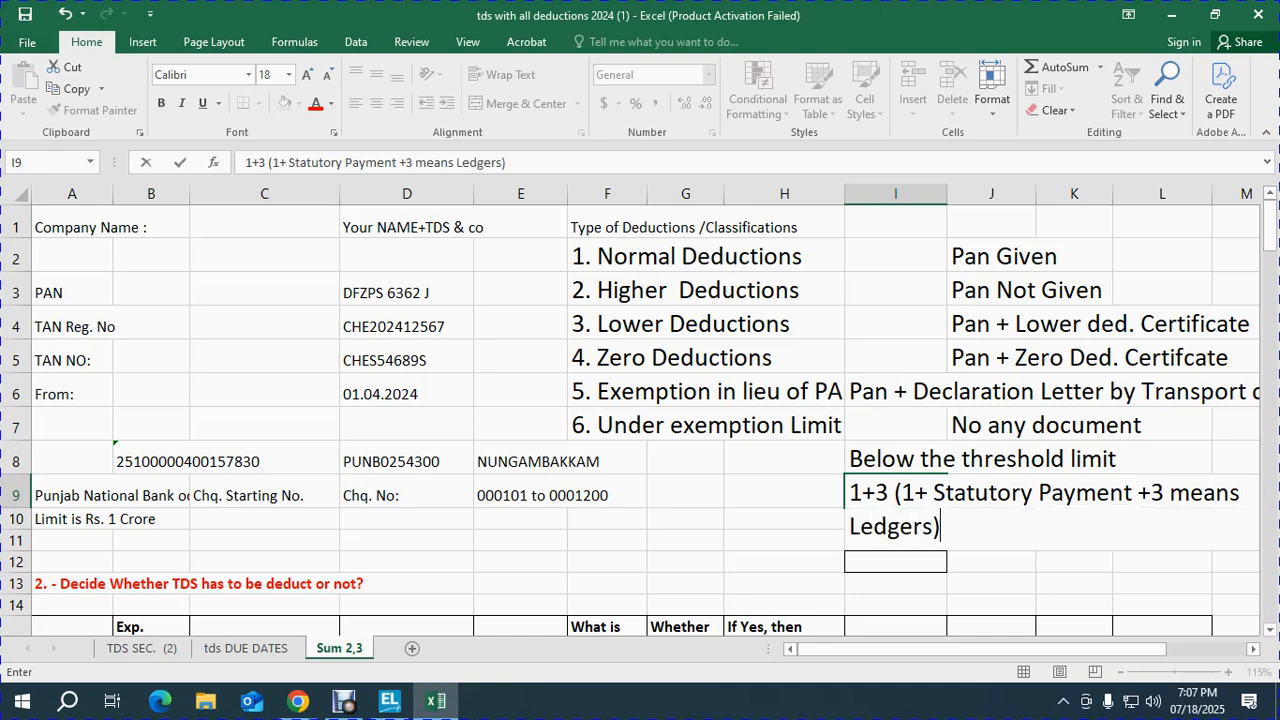
pyautogui.hotkey('ctrl', 'Return')
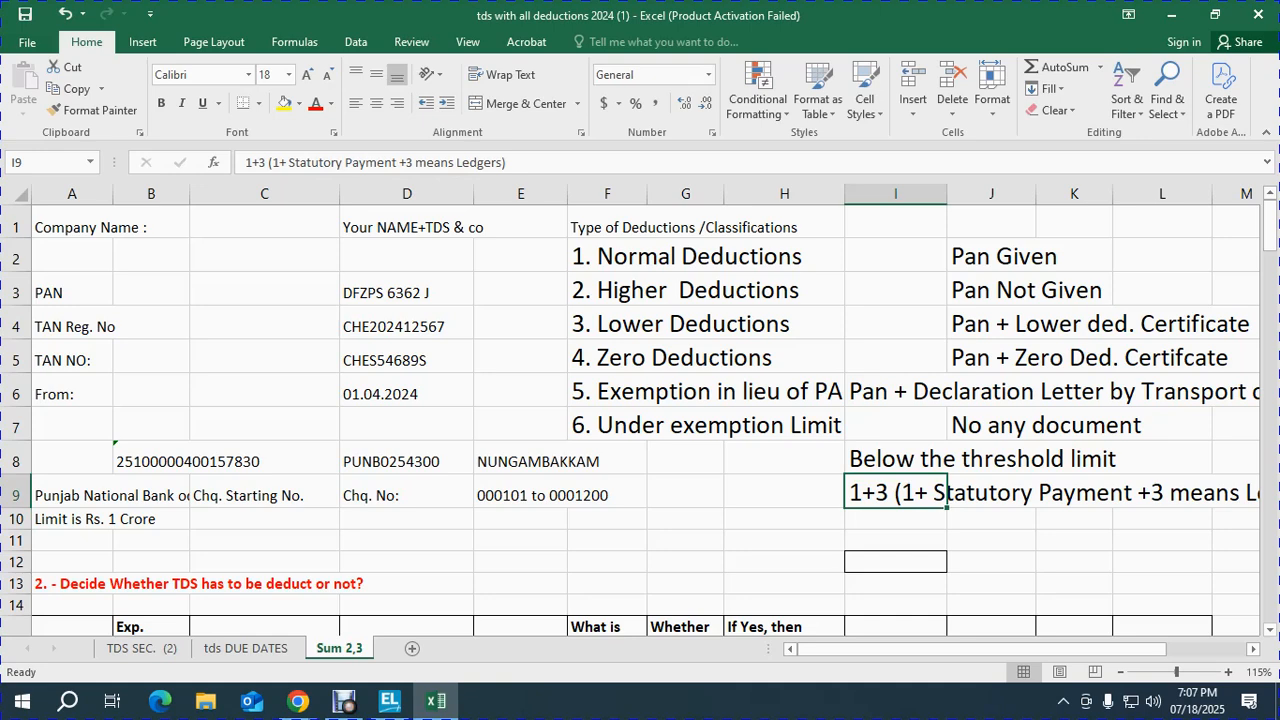
# Step: Switch to TallyPrime and bring up the ledger list for alteration
pyautogui.click(685, 491)
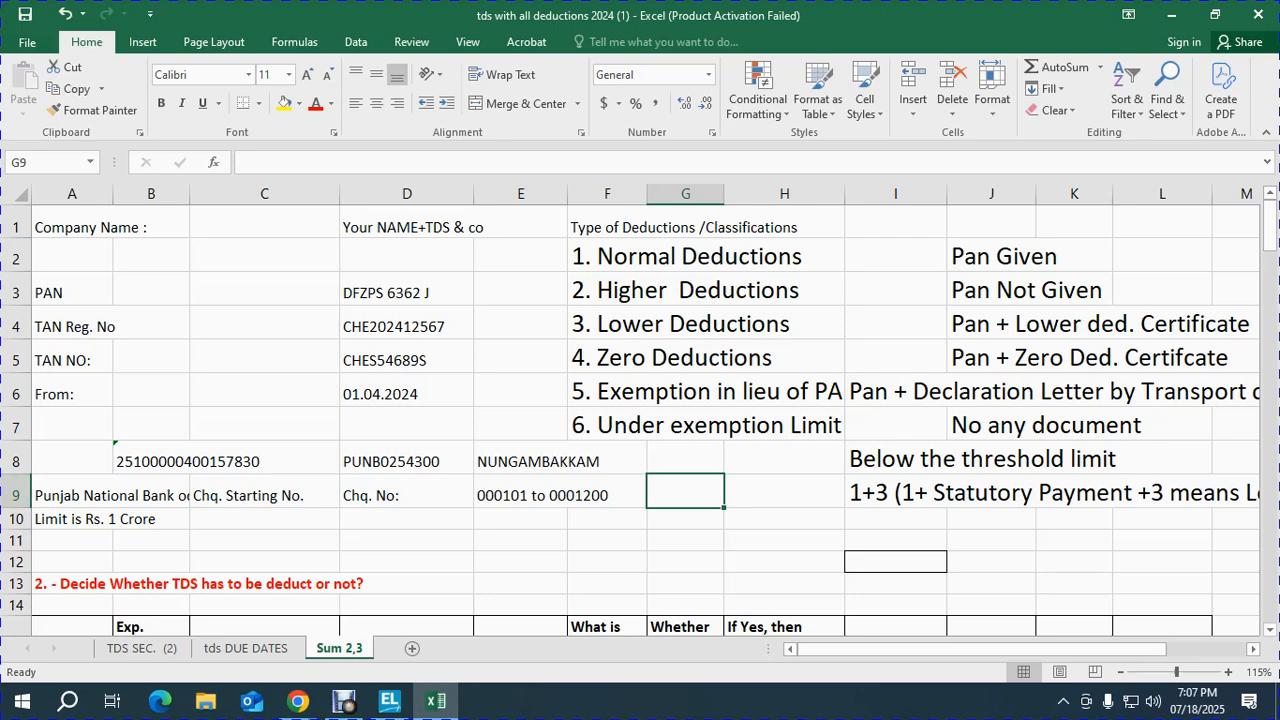
pyautogui.press('Home')
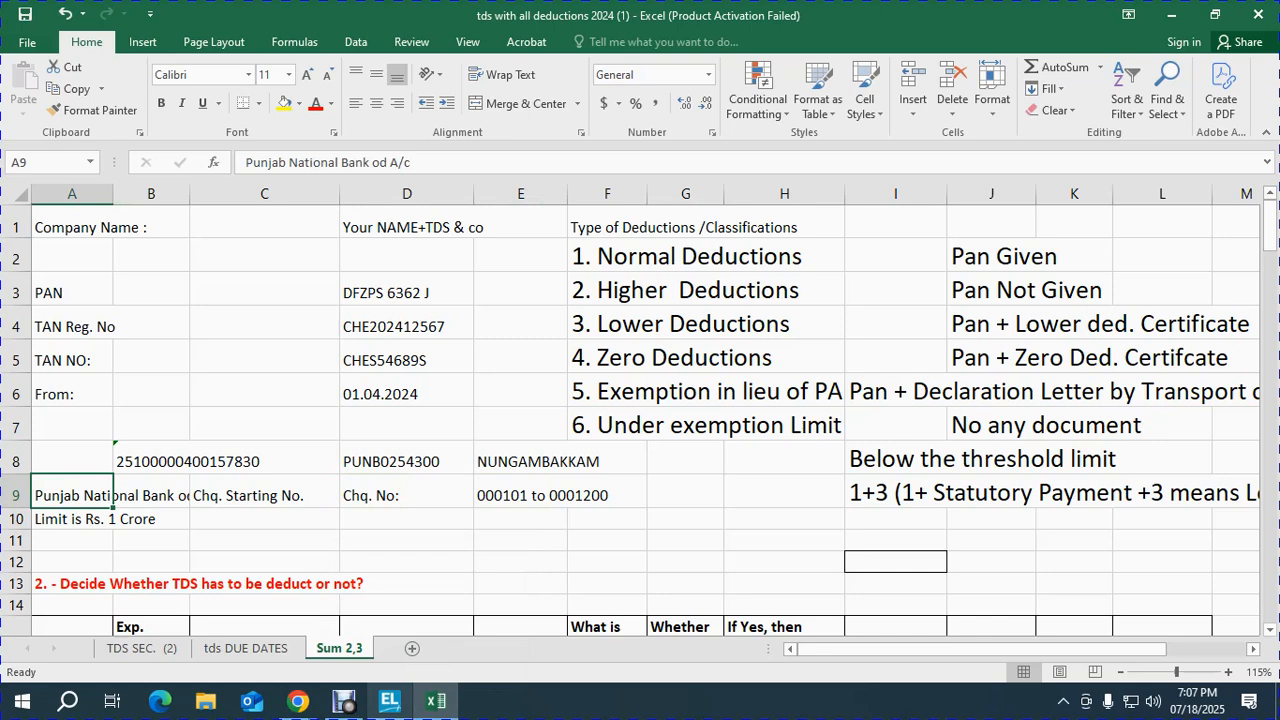
pyautogui.click(389, 700)
pyautogui.press('Return')
pyautogui.press('Down')
pyautogui.press('Return')
# Step: Give PNB OD A/C cheque range 000101–000200 with cheque printing, save, and return to Excel
pyautogui.press('Down')
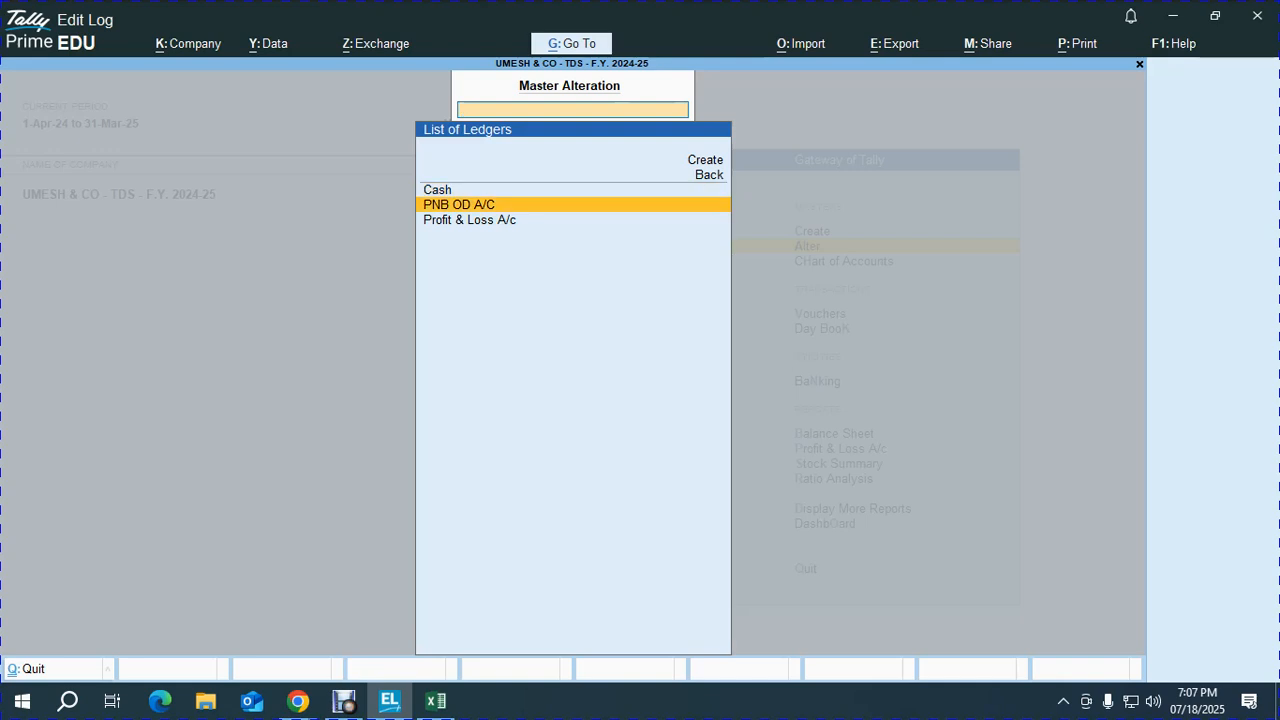
pyautogui.press('Return')
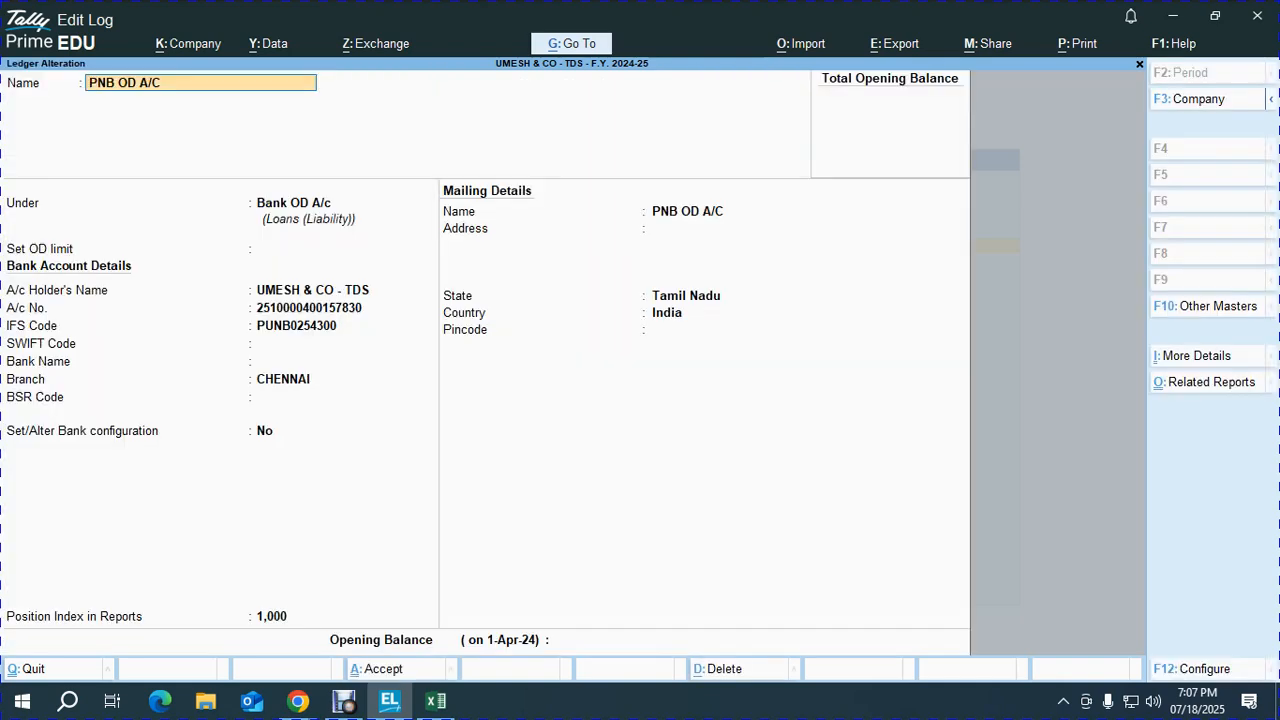
pyautogui.press('Return')
pyautogui.press('Return')
pyautogui.press('Return')
pyautogui.press('Return')
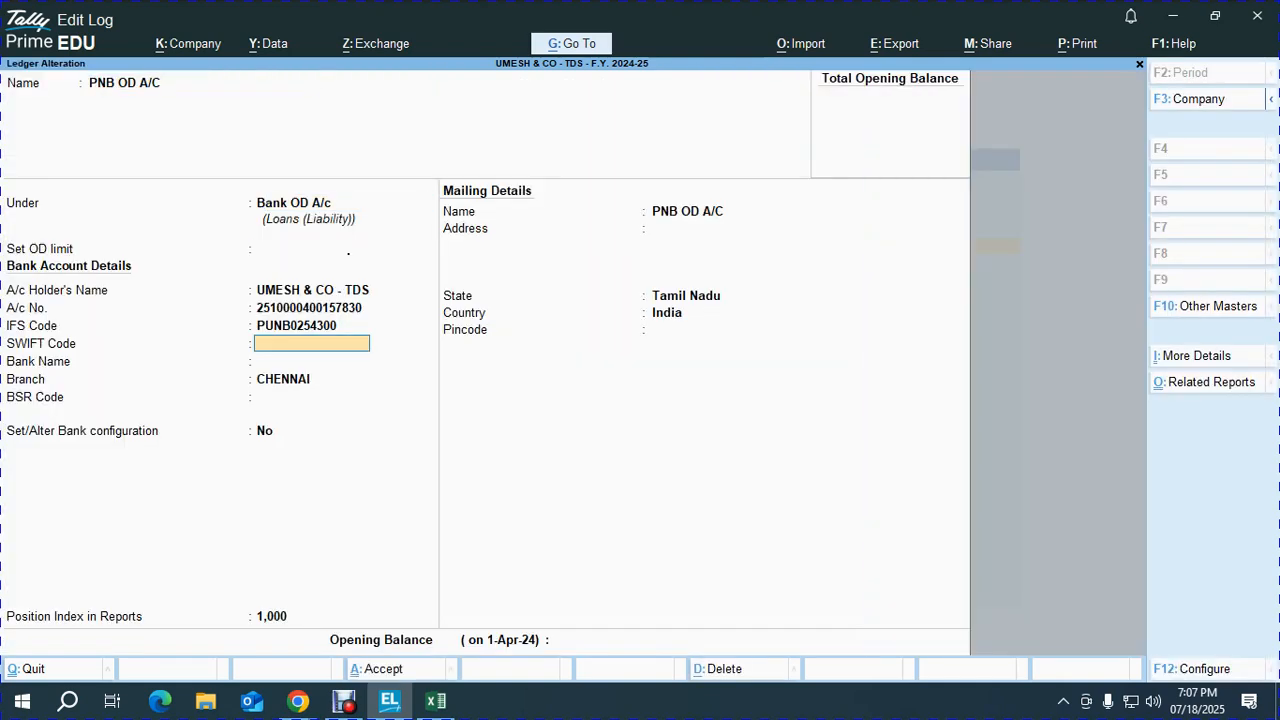
pyautogui.press('Up')
pyautogui.press('Up')
pyautogui.press('Return')
pyautogui.press('Return')
pyautogui.press('Return')
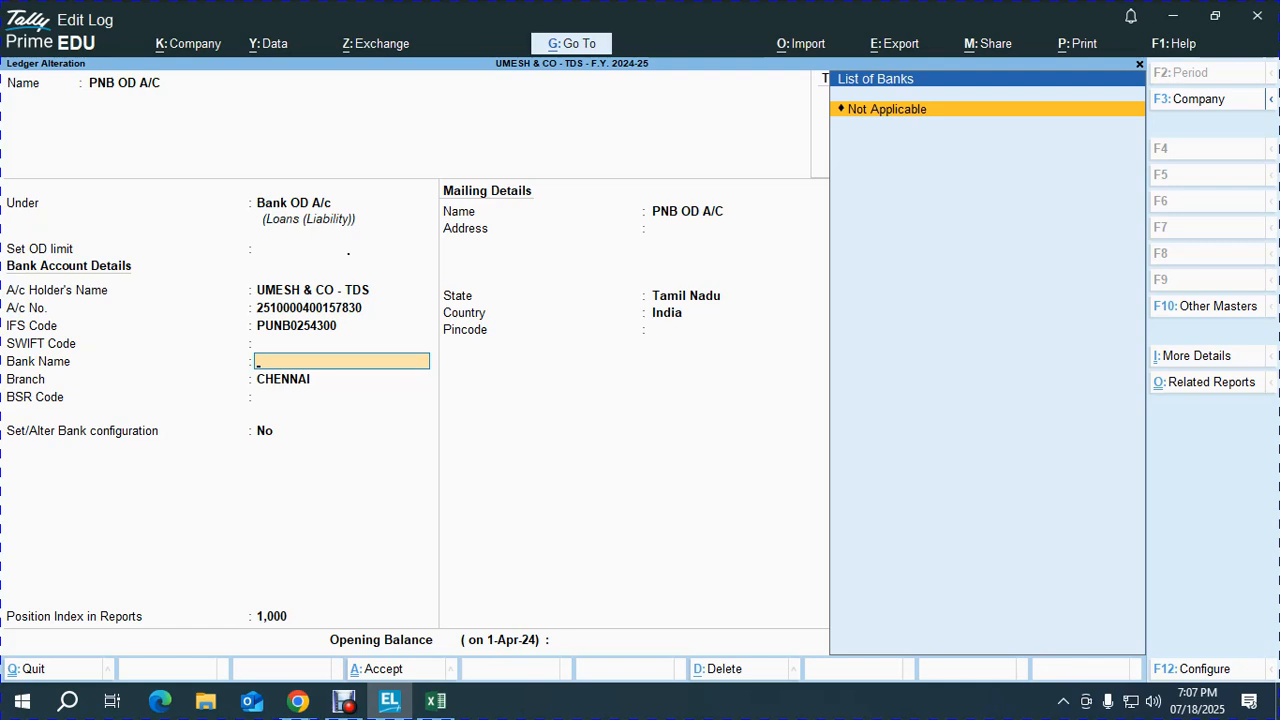
pyautogui.press('Return')
pyautogui.press('Return')
pyautogui.press('Return')
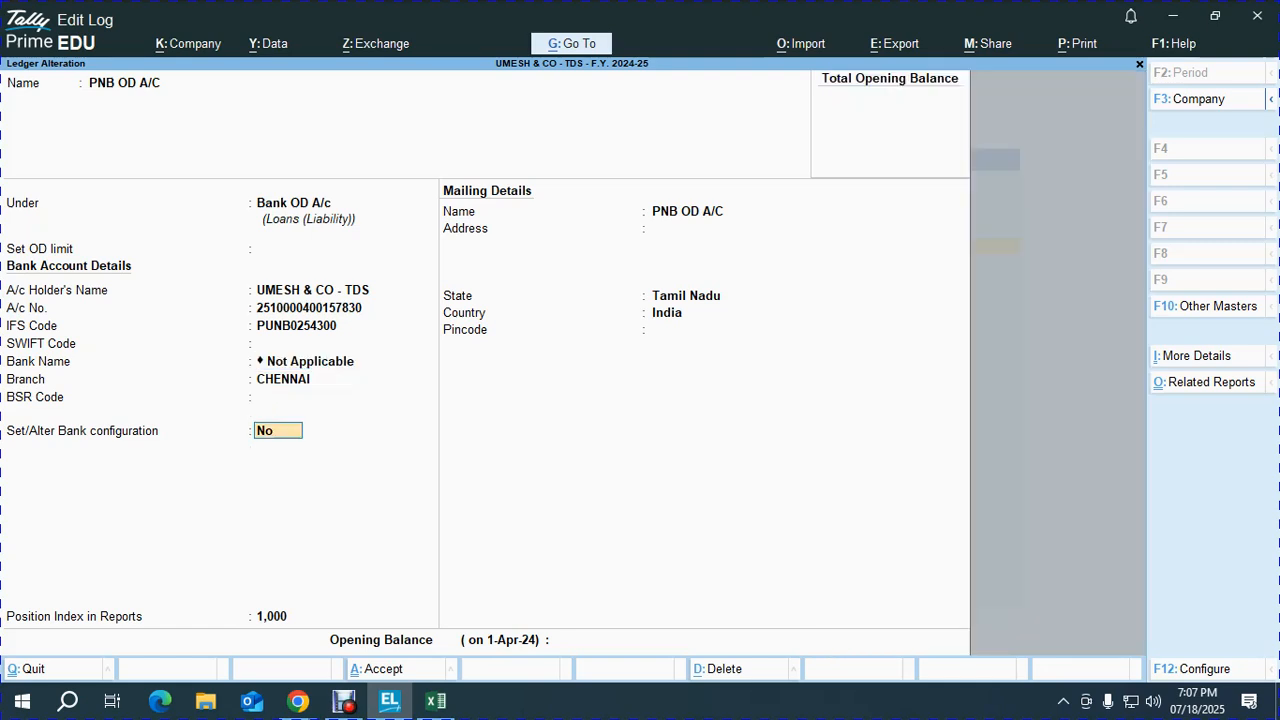
pyautogui.write('y')
pyautogui.press('Return')
pyautogui.write('y')
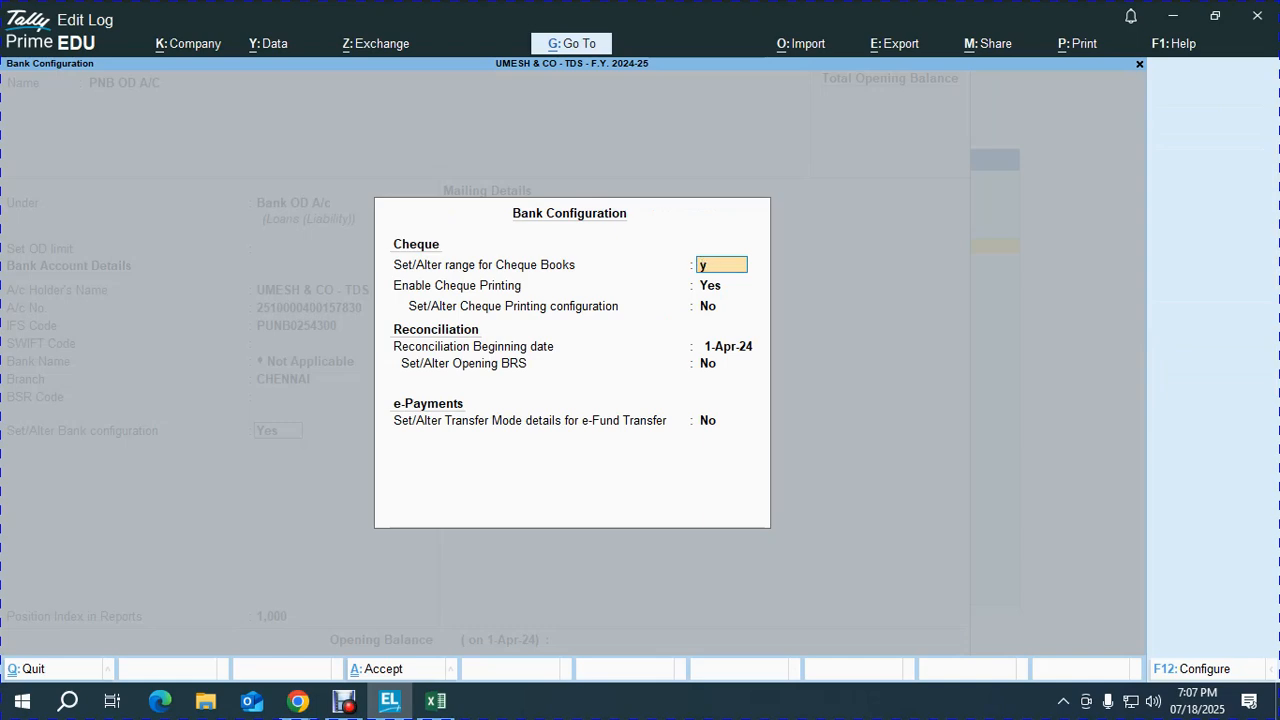
pyautogui.press('Return')
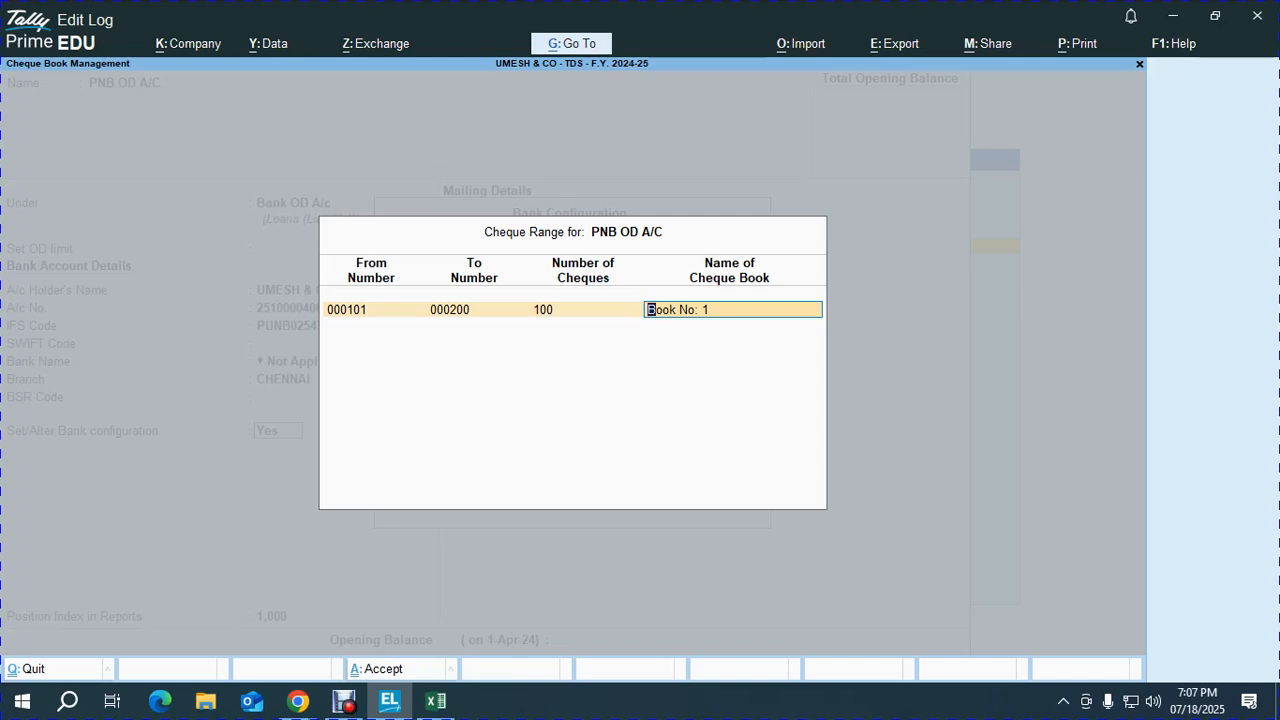
pyautogui.press('Return')
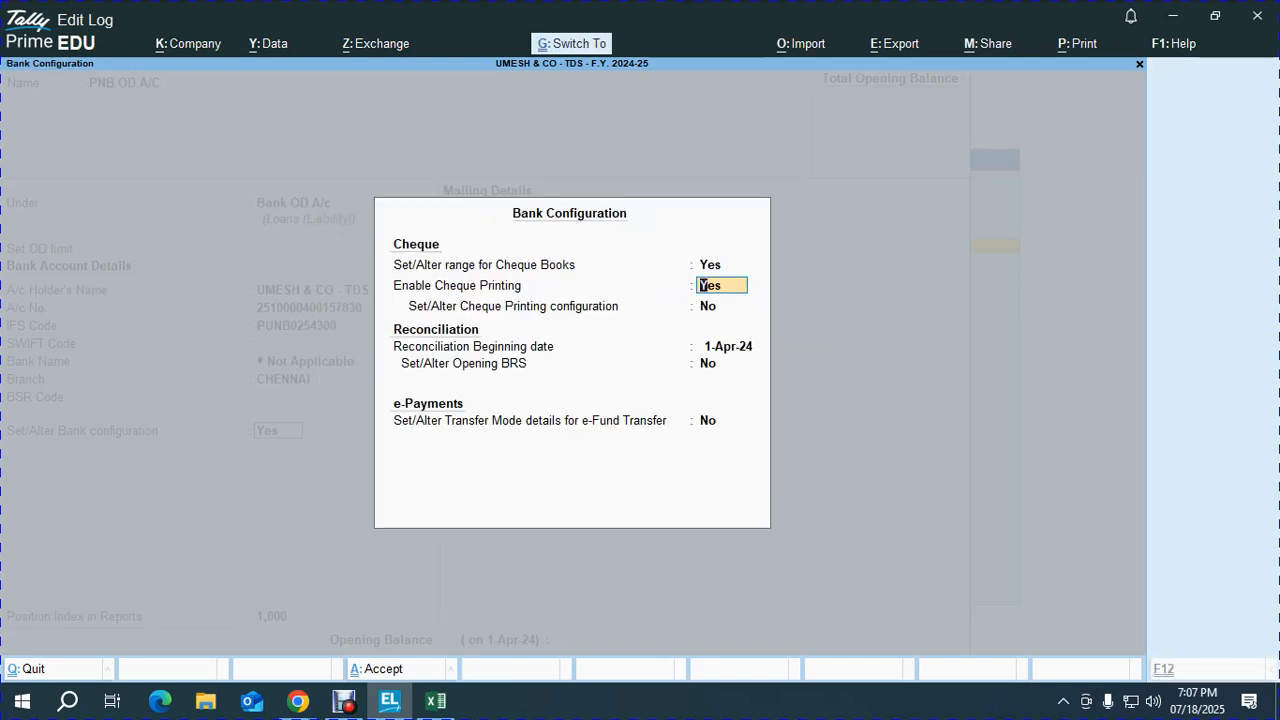
pyautogui.hotkey('ctrl', 'a')
pyautogui.hotkey('ctrl', 'a')
pyautogui.press('Escape')
pyautogui.press('Escape')
pyautogui.hotkey('alt', 'Tab')
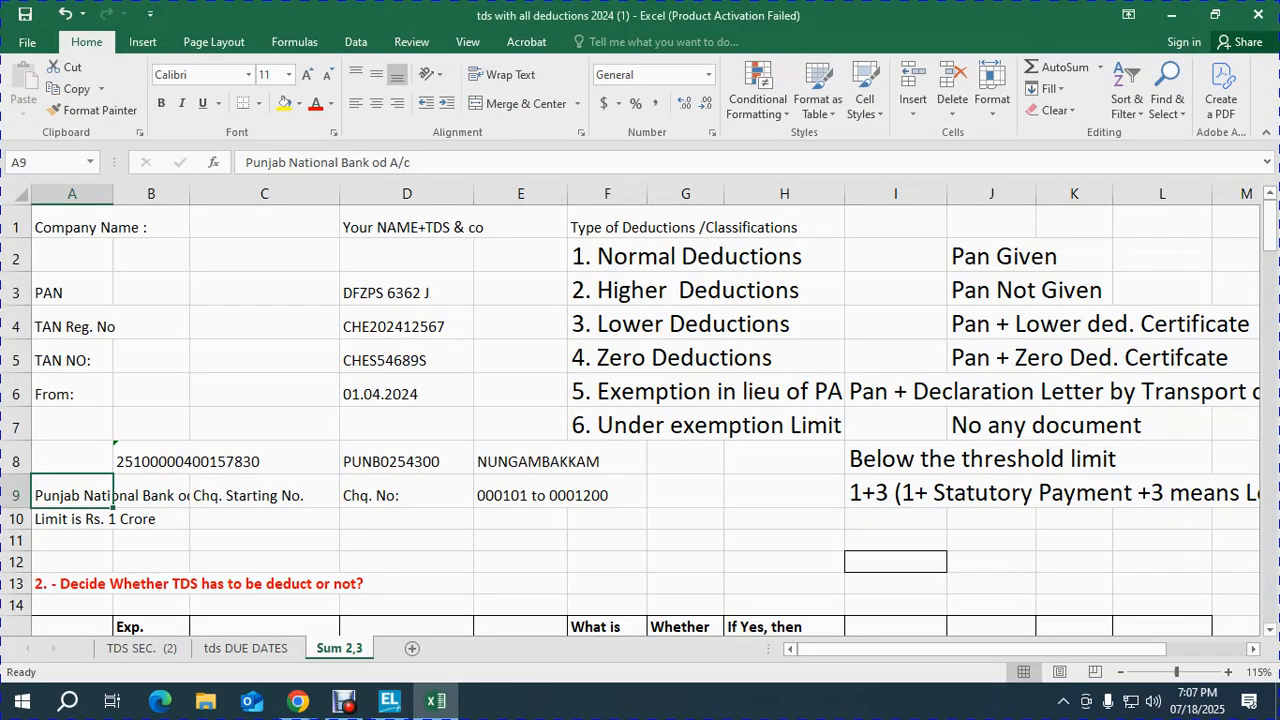
# Step: Review the rent row: 40000 payable, 10% TDS, booked 01.04.2024, paid 02.04.2024
pyautogui.click(407, 541)
pyautogui.click(608, 257)
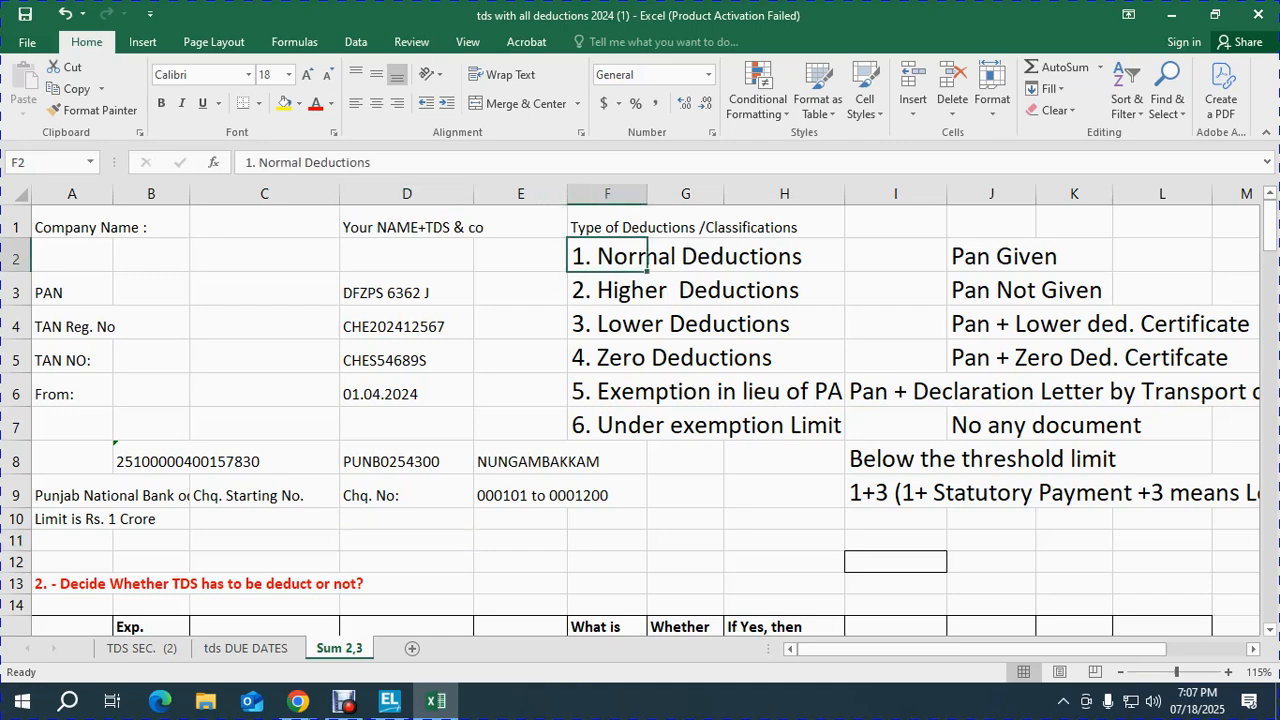
pyautogui.scroll(-12, 640, 420)
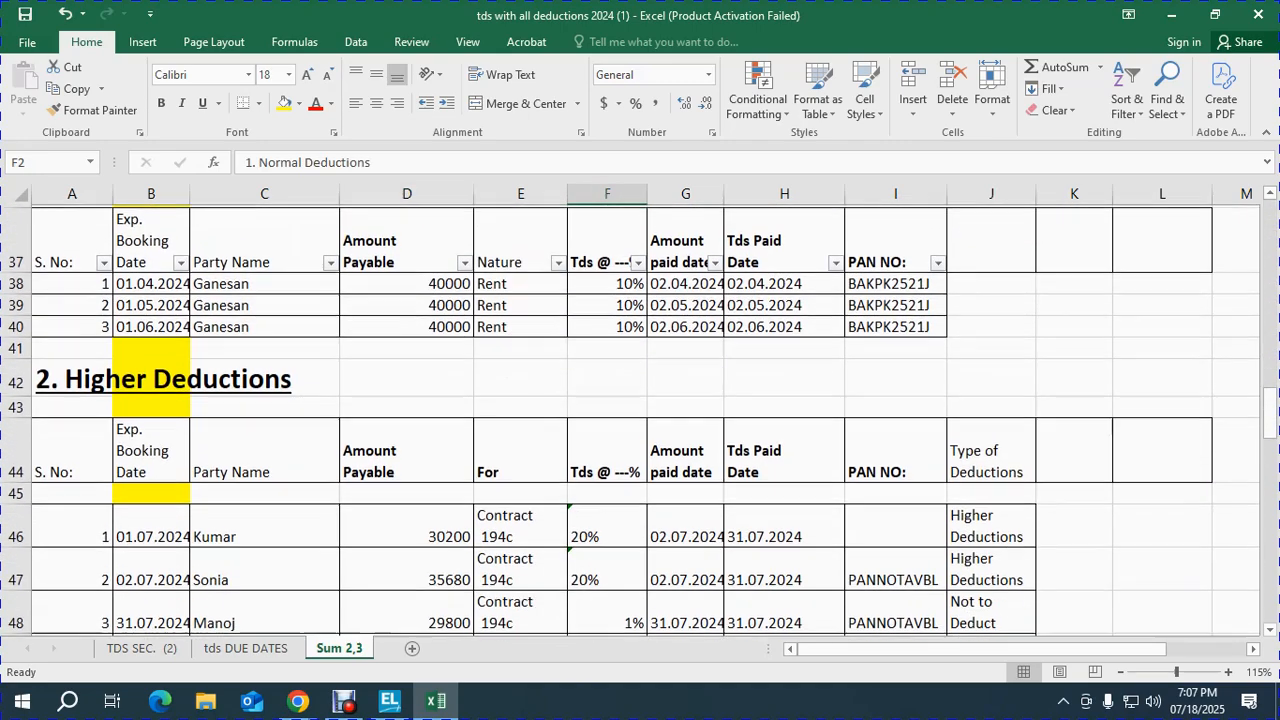
pyautogui.scroll(1, 640, 420)
pyautogui.click(264, 362)
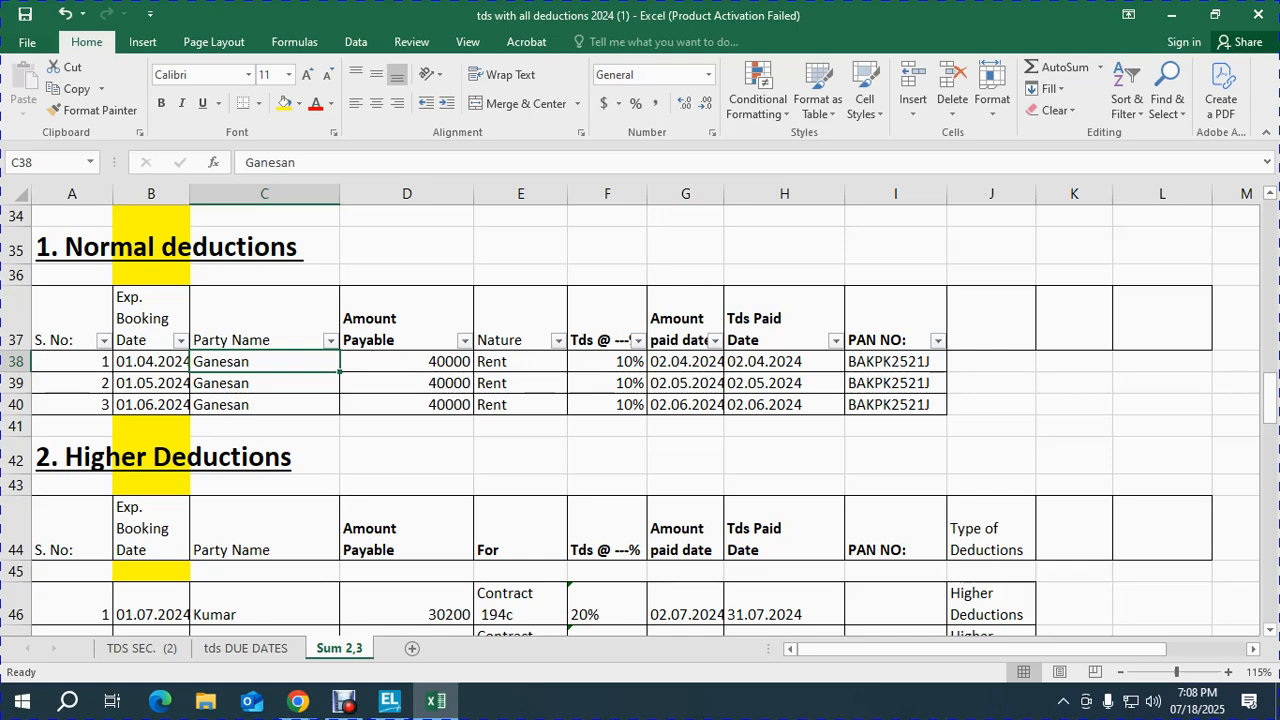
pyautogui.press('Right')
pyautogui.press('Left')
pyautogui.press('Right')
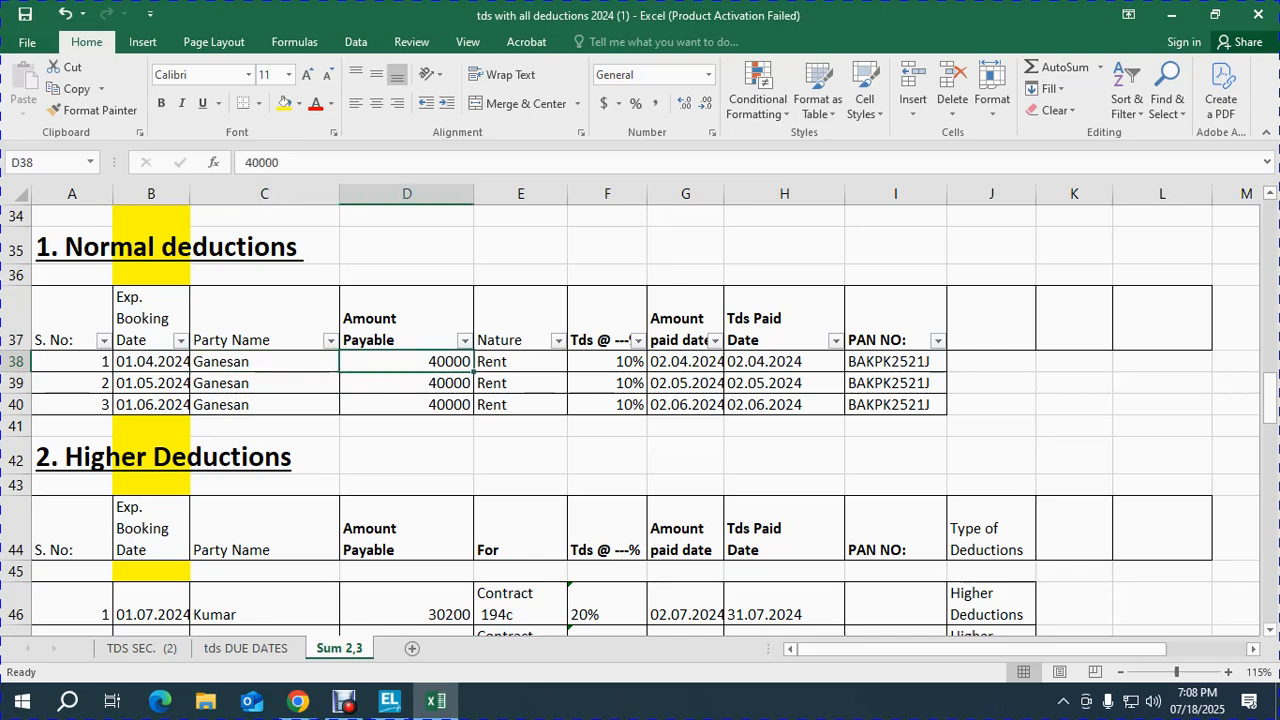
pyautogui.press('Right')
pyautogui.press('Right')
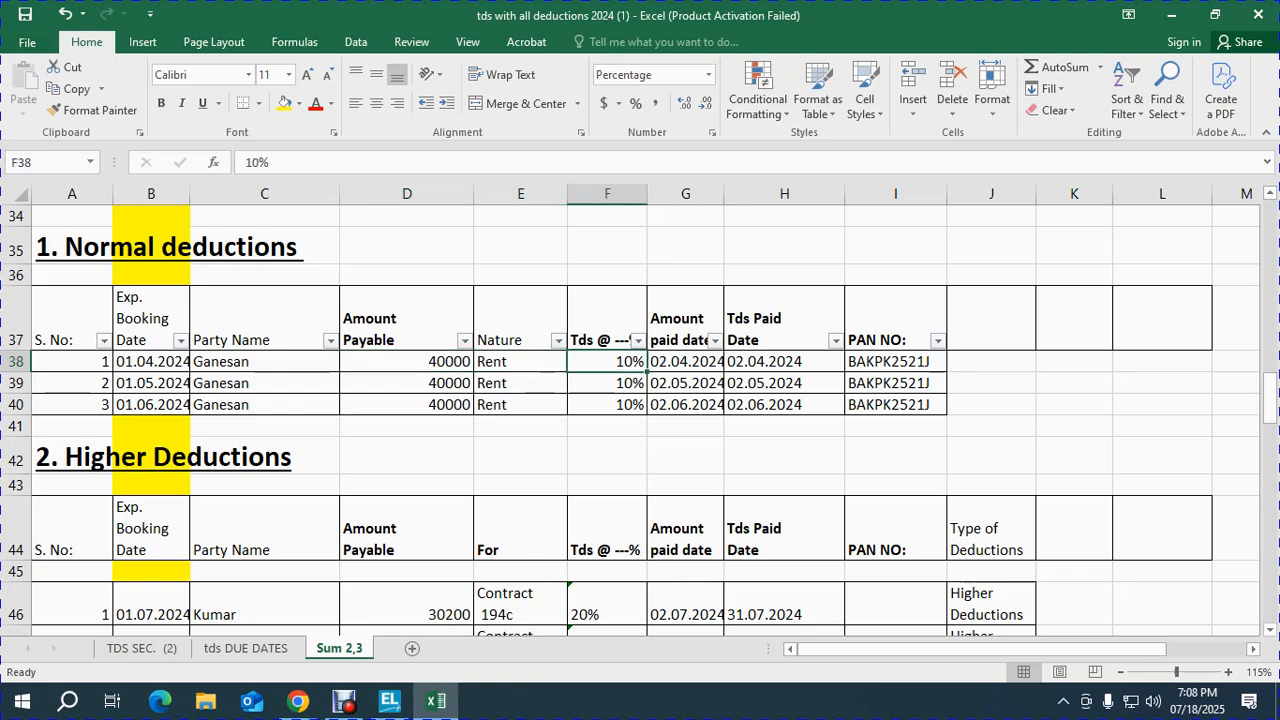
pyautogui.press('Left')
pyautogui.press('Left')
pyautogui.press('Left')
pyautogui.press('Left')
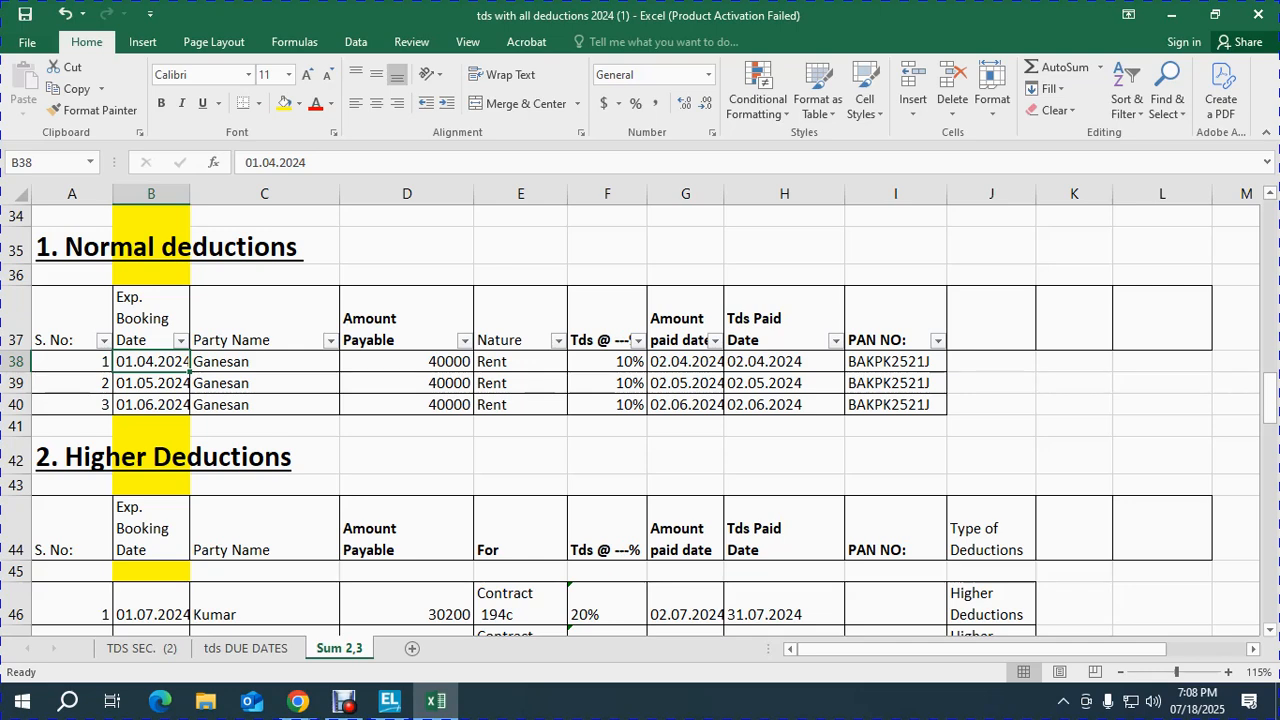
pyautogui.press('Right')
pyautogui.press('Right')
pyautogui.press('Right')
pyautogui.press('Right')
pyautogui.press('Right')
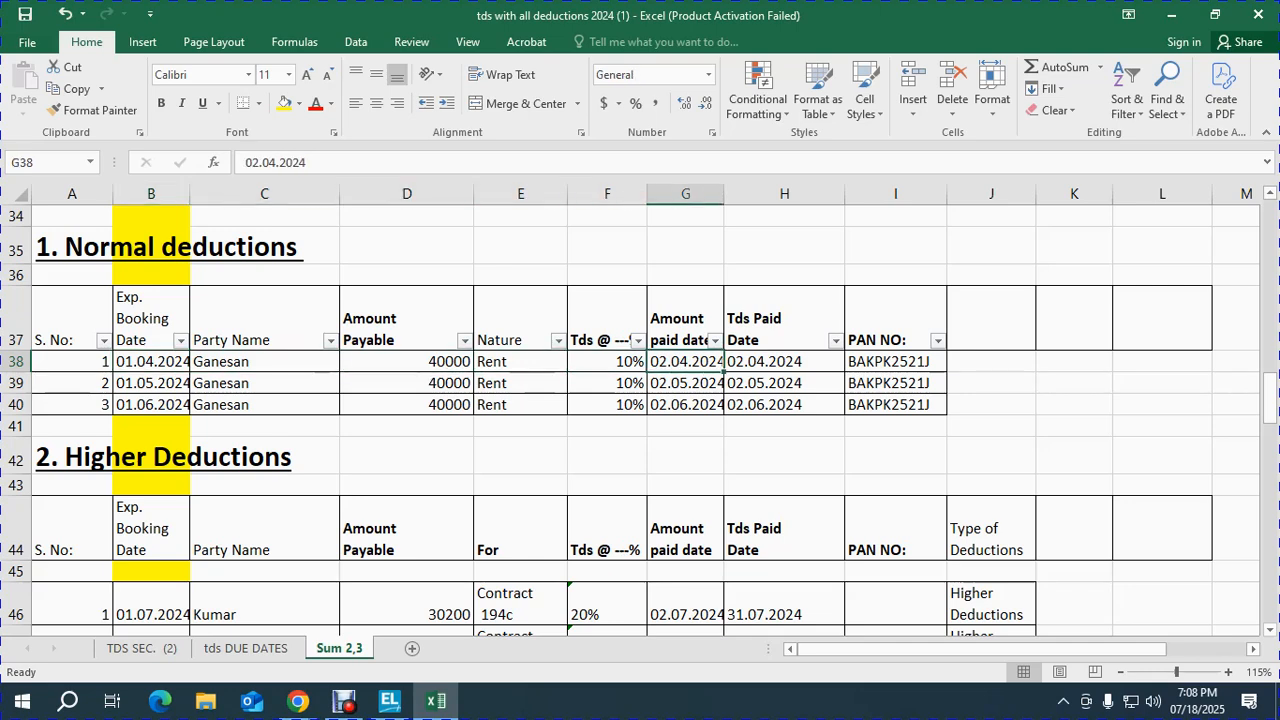
pyautogui.press('Right')
pyautogui.press('Left')
pyautogui.press('Right')
pyautogui.press('Right')
pyautogui.press('Left')
pyautogui.press('Left')
pyautogui.press('Left')
pyautogui.press('Left')
pyautogui.press('Left')
pyautogui.press('Left')
pyautogui.press('Left')
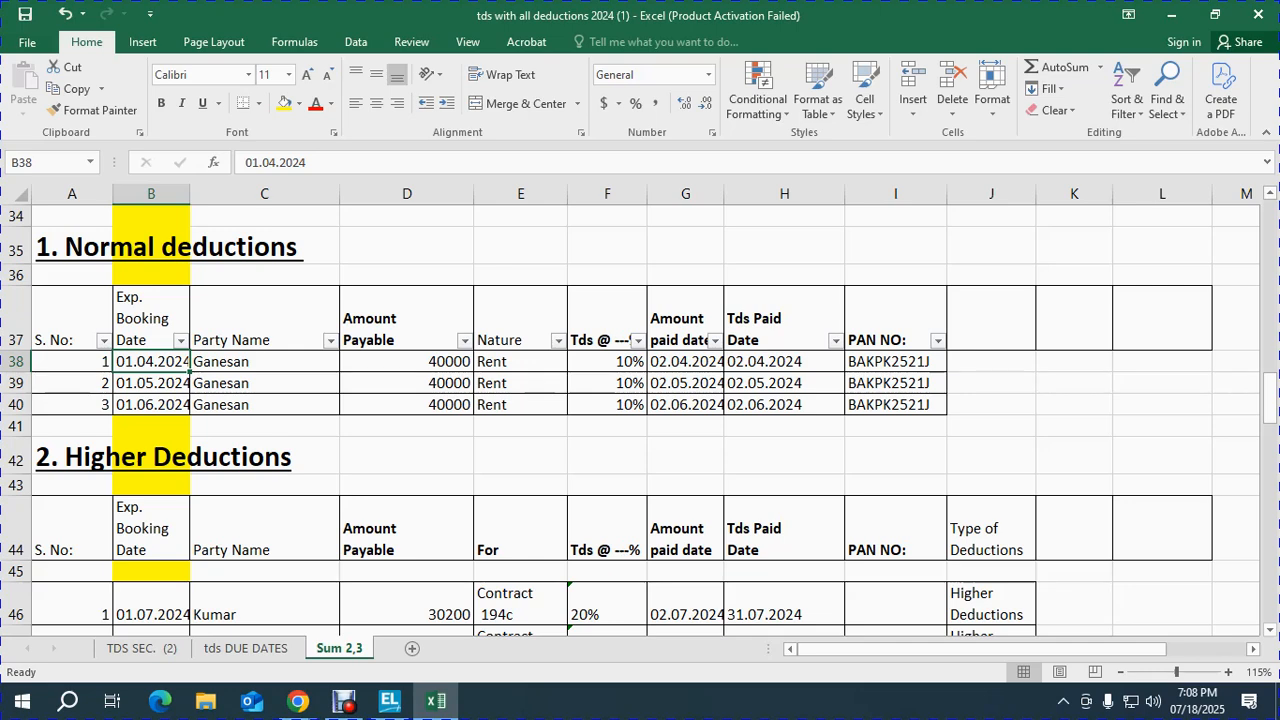
# Step: Add a '1+3' marker in D36 above the Normal deductions table
pyautogui.click(407, 275)
pyautogui.write('1+3')
pyautogui.press('Return')
pyautogui.press('Up')
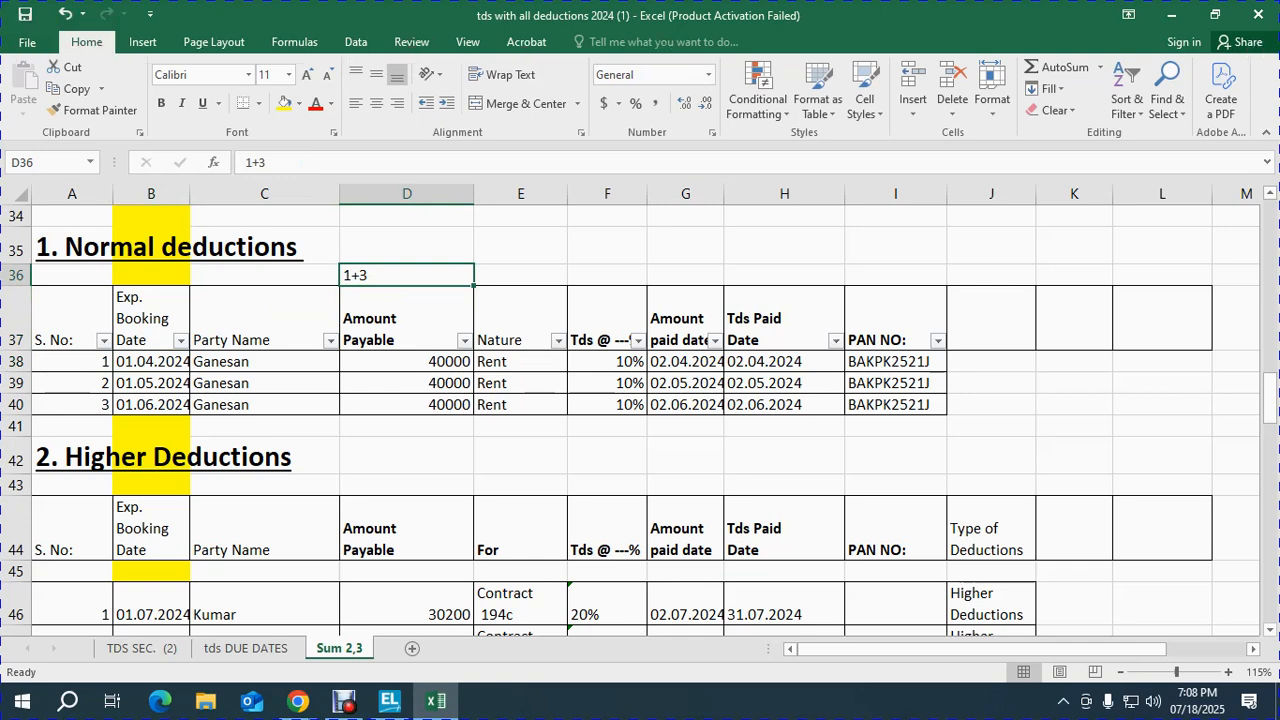
pyautogui.press('Right')
pyautogui.press('Down')
pyautogui.press('Down')
pyautogui.press('Down')
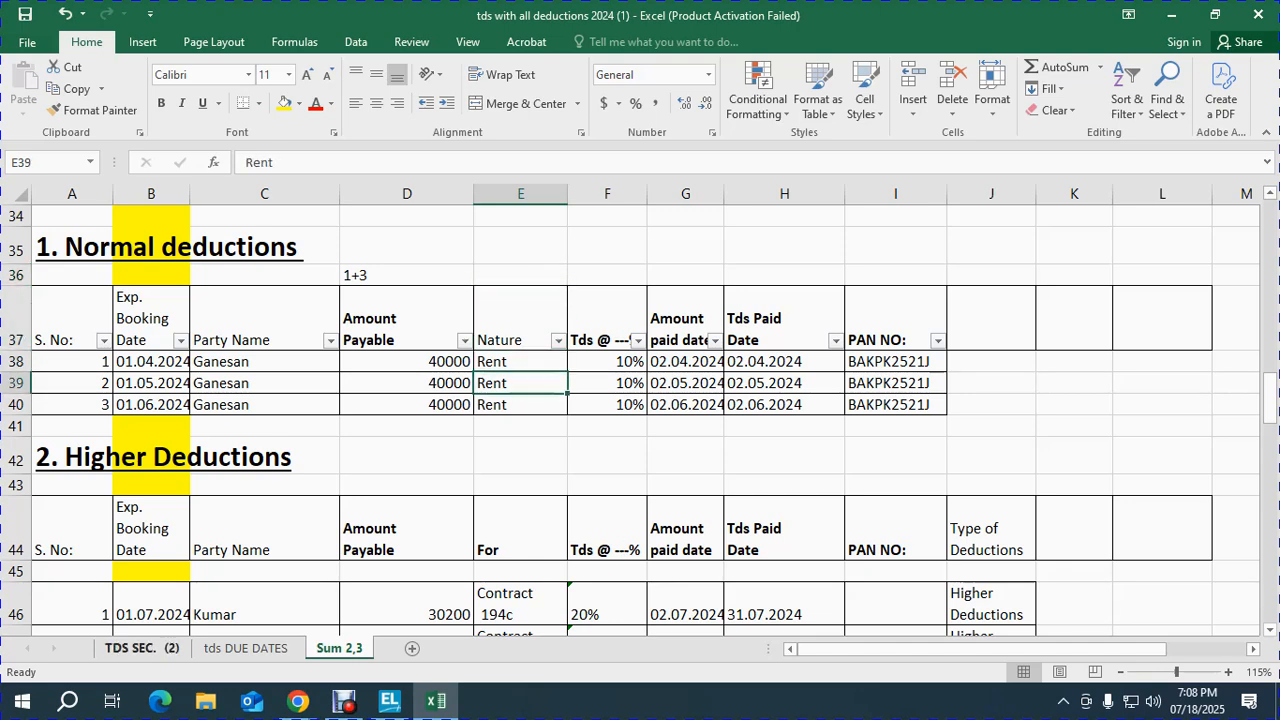
# Step: In the TDS SEC. (2) sheet, go to the Rent on L & B / furniture row
pyautogui.click(141, 648)
pyautogui.click(305, 475)
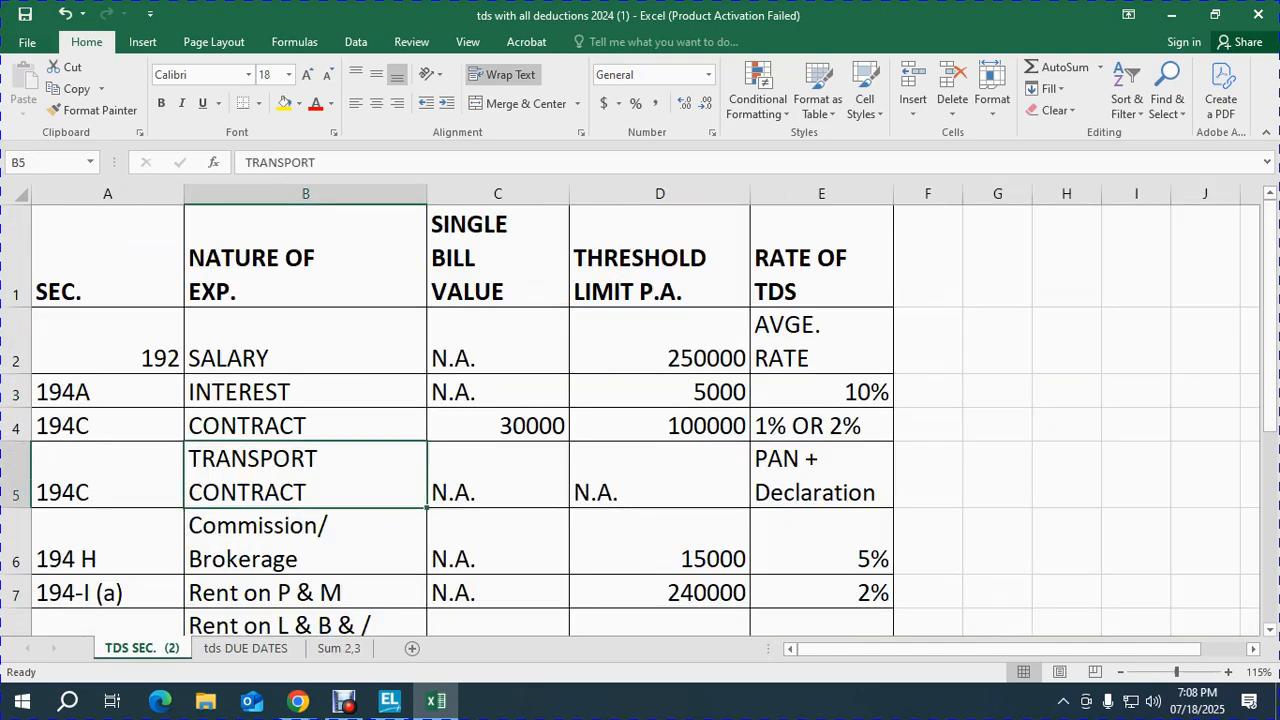
pyautogui.press('Down')
pyautogui.press('Down')
pyautogui.press('Down')
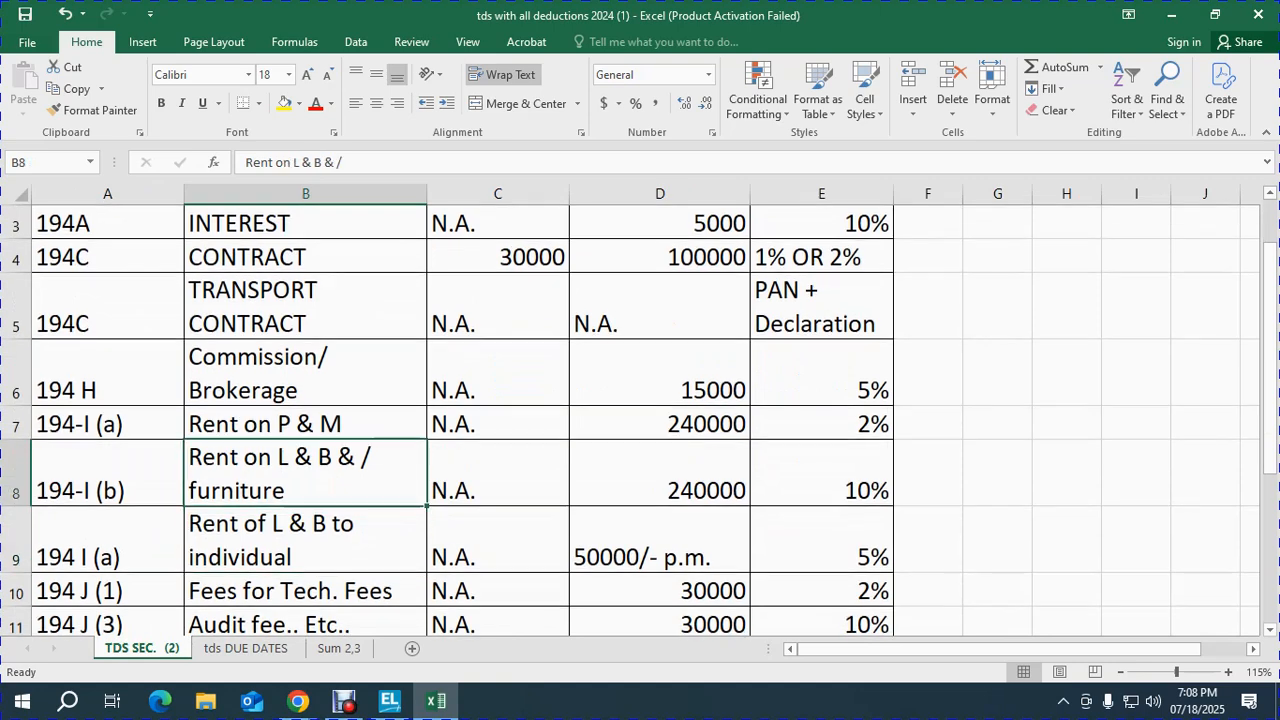
# Step: Try creating nature of payment 'Sec. 194 IB - TDS ON Rent @ 10%'; it's rejected as a duplicate
pyautogui.hotkey('alt', 'Tab')
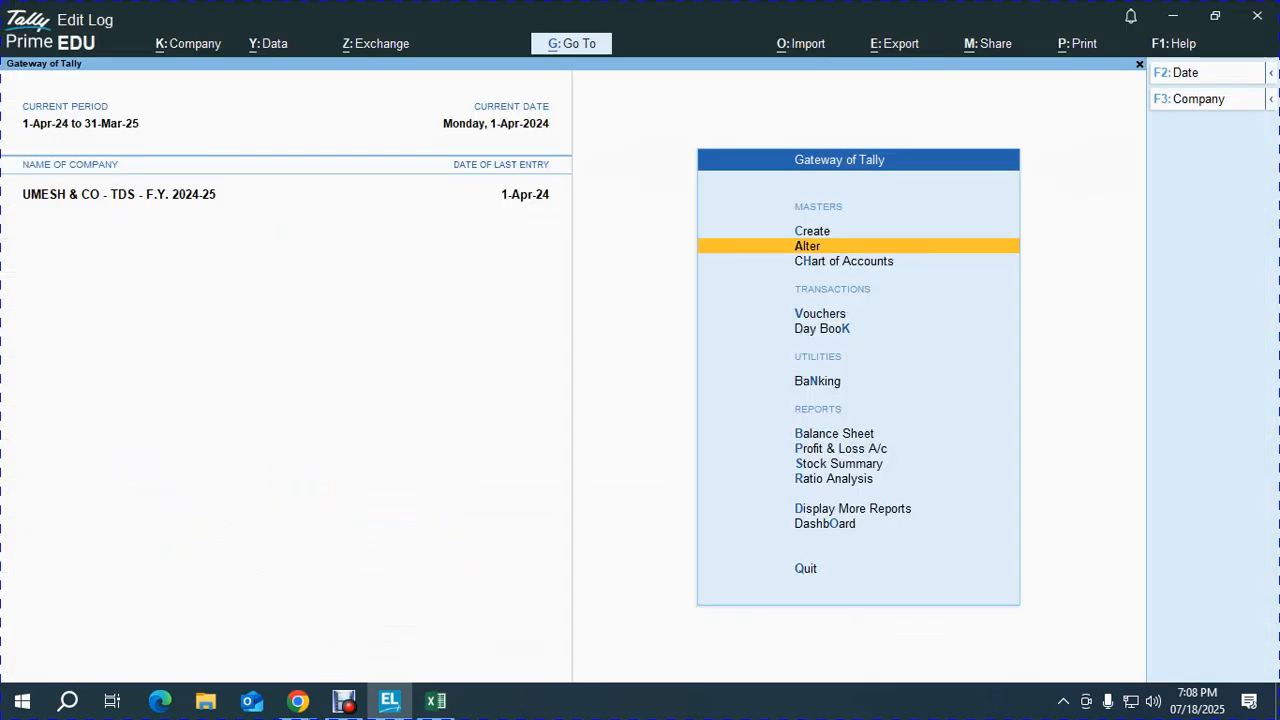
pyautogui.press('Up')
pyautogui.press('Return')
pyautogui.press('Down')
pyautogui.press('Down')
pyautogui.press('Down')
pyautogui.press('Down')
pyautogui.press('Down')
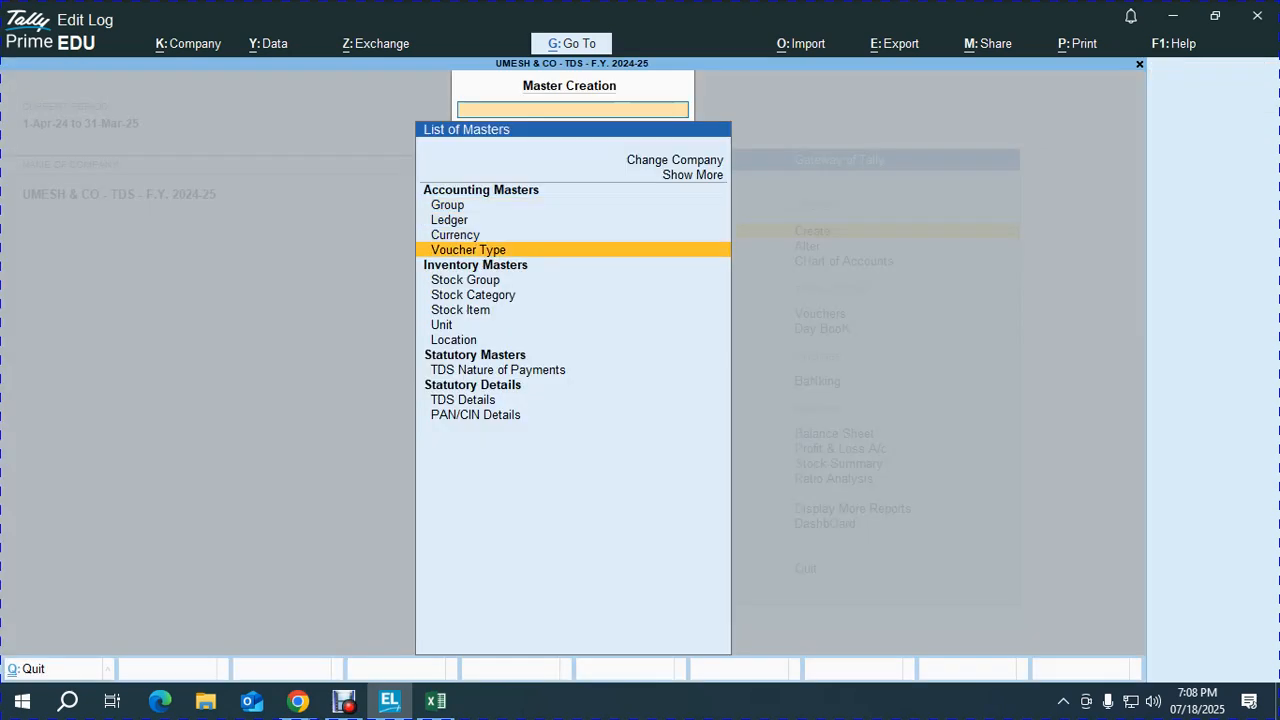
pyautogui.press('Down')
pyautogui.press('Down')
pyautogui.press('Down')
pyautogui.press('Down')
pyautogui.press('Down')
pyautogui.press('Down')
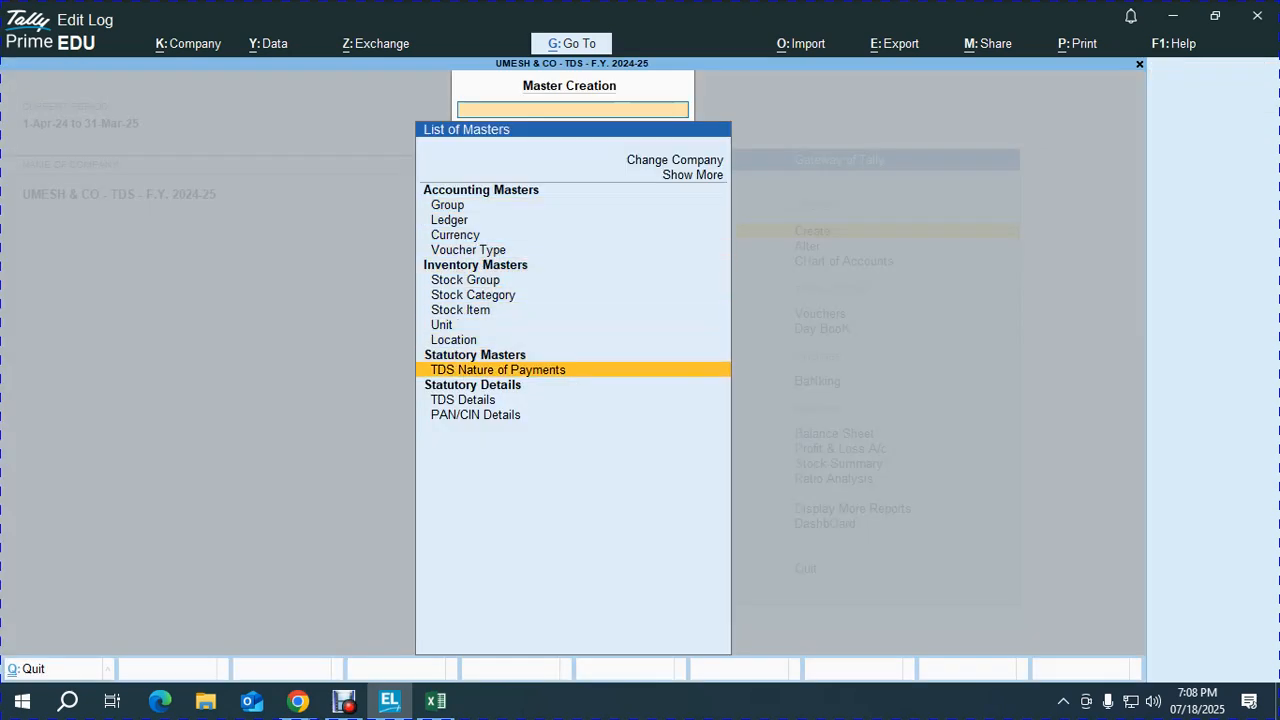
pyautogui.press('Return')
pyautogui.write('Sec')
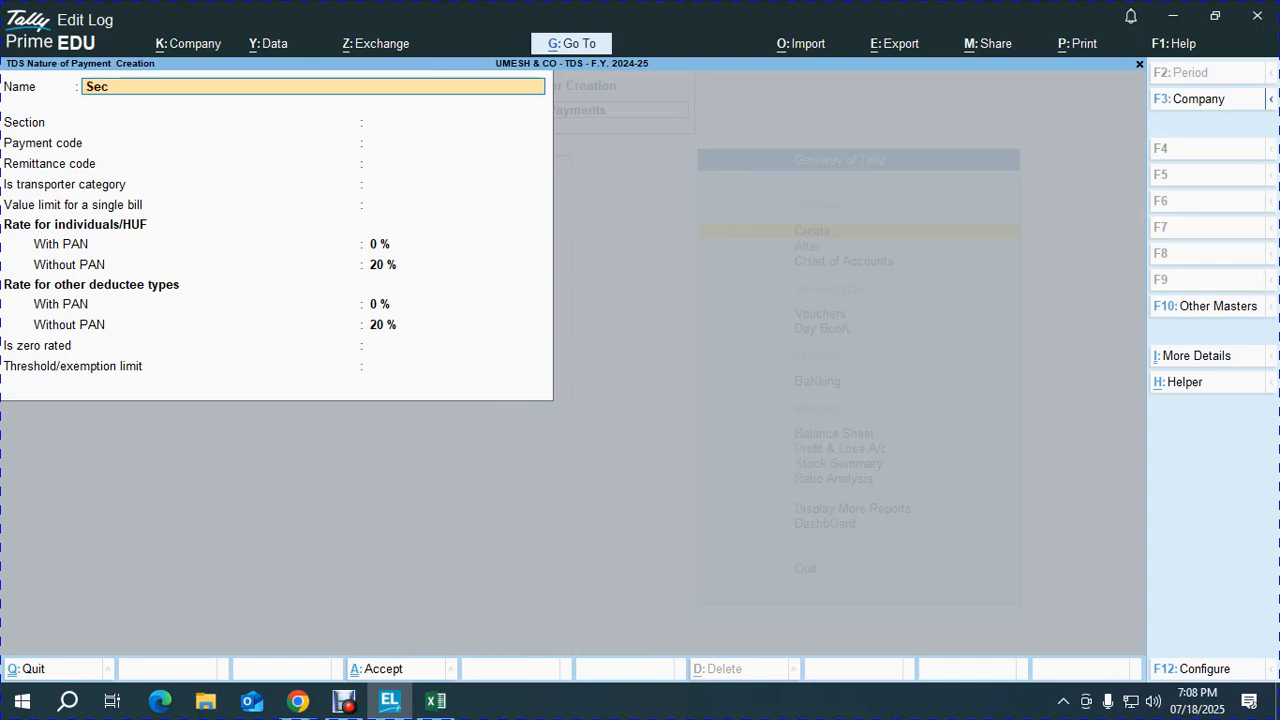
pyautogui.write('. 194')
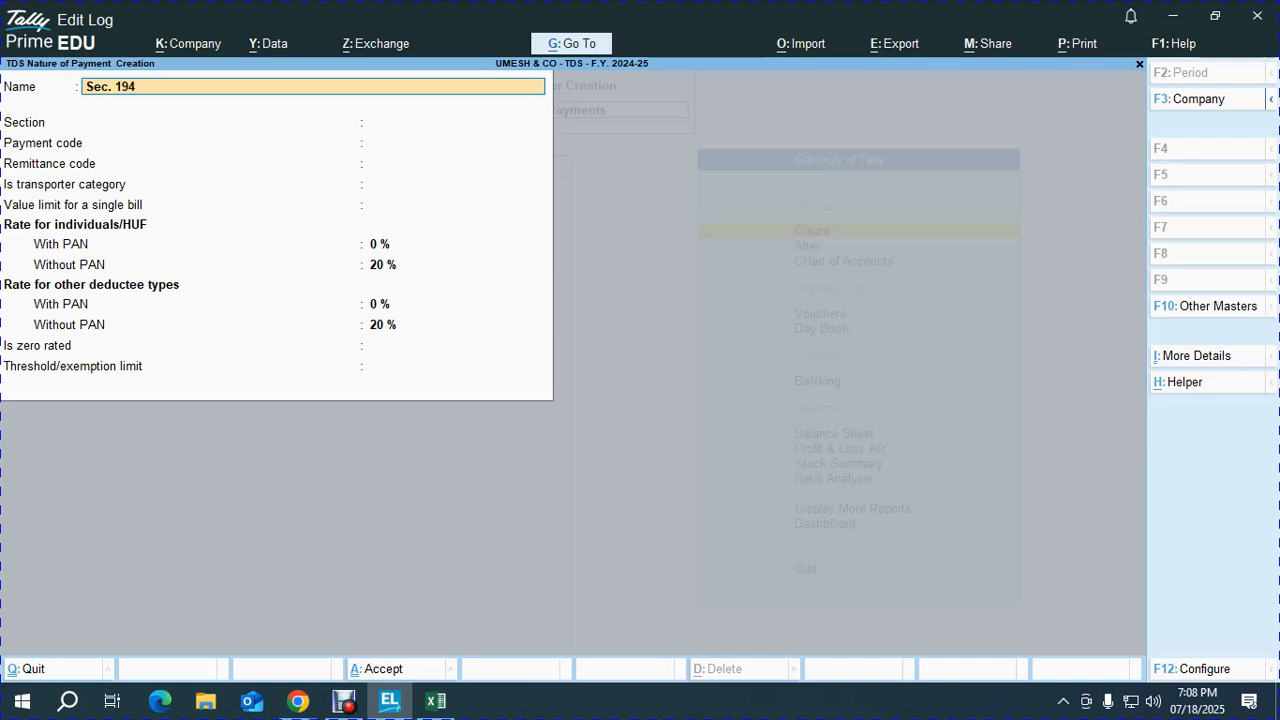
pyautogui.write(' IB - TDS ON Rent @ 10')
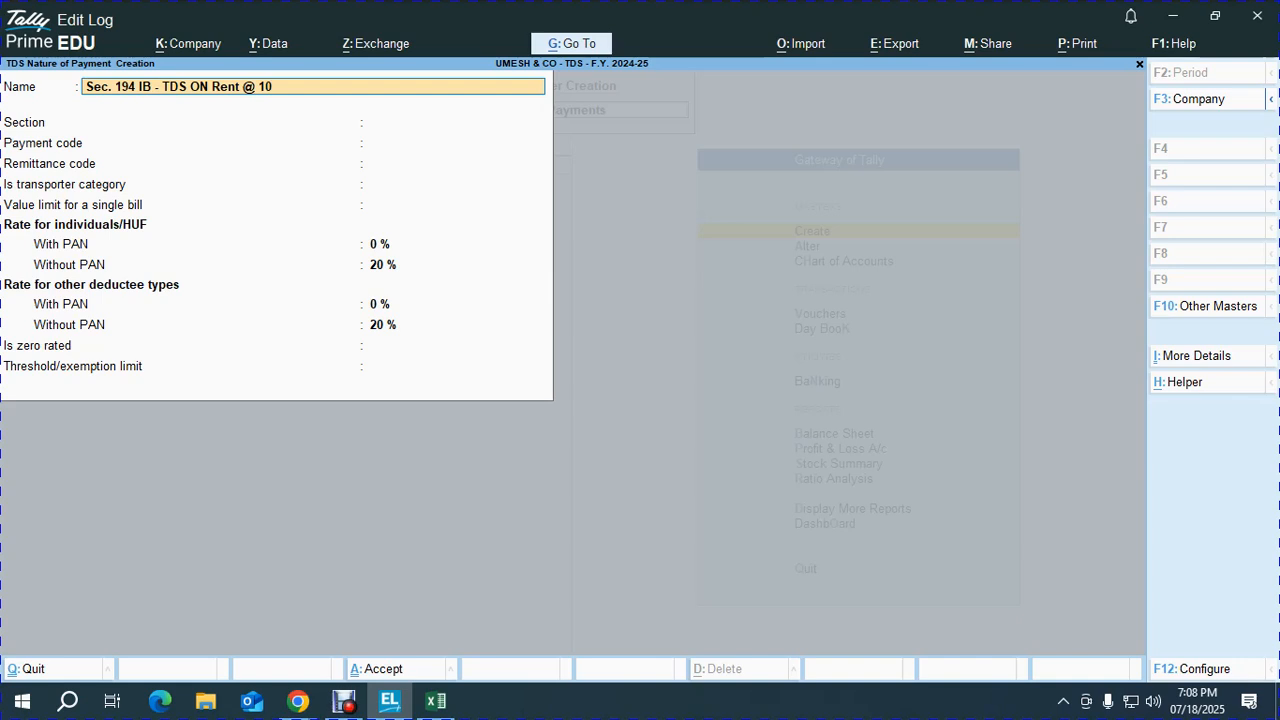
pyautogui.write('%')
pyautogui.press('Return')
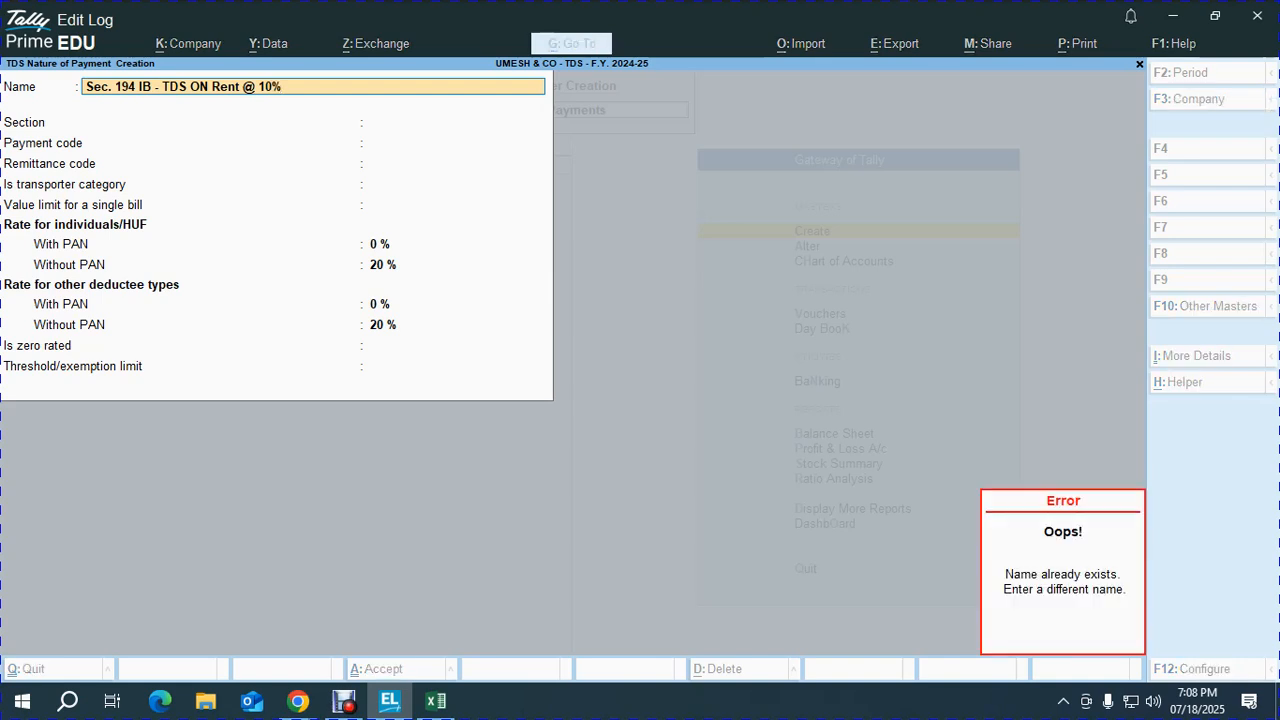
pyautogui.press('Escape')
pyautogui.press('Escape')
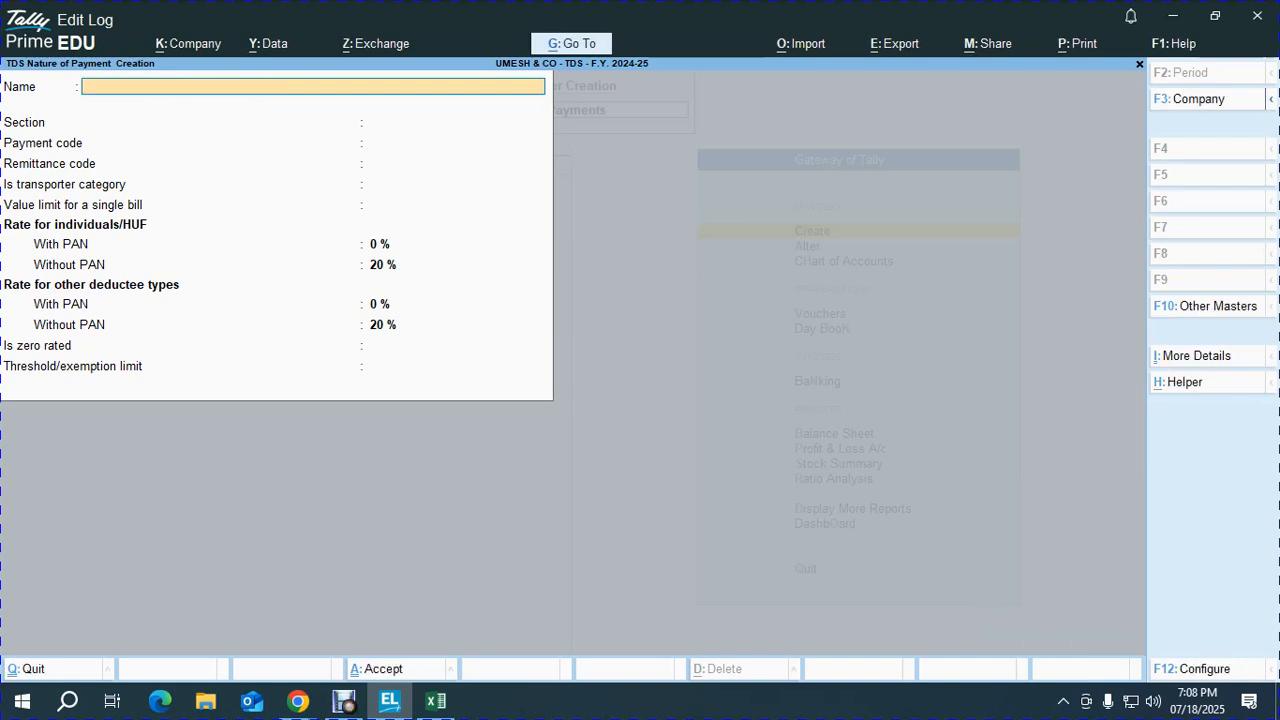
pyautogui.press('Escape')
pyautogui.press('Escape')
pyautogui.press('Down')
pyautogui.press('Return')
pyautogui.press('Down')
pyautogui.press('Down')
pyautogui.press('Down')
pyautogui.press('Down')
pyautogui.press('Down')
pyautogui.press('Down')
pyautogui.press('Down')
pyautogui.press('Down')
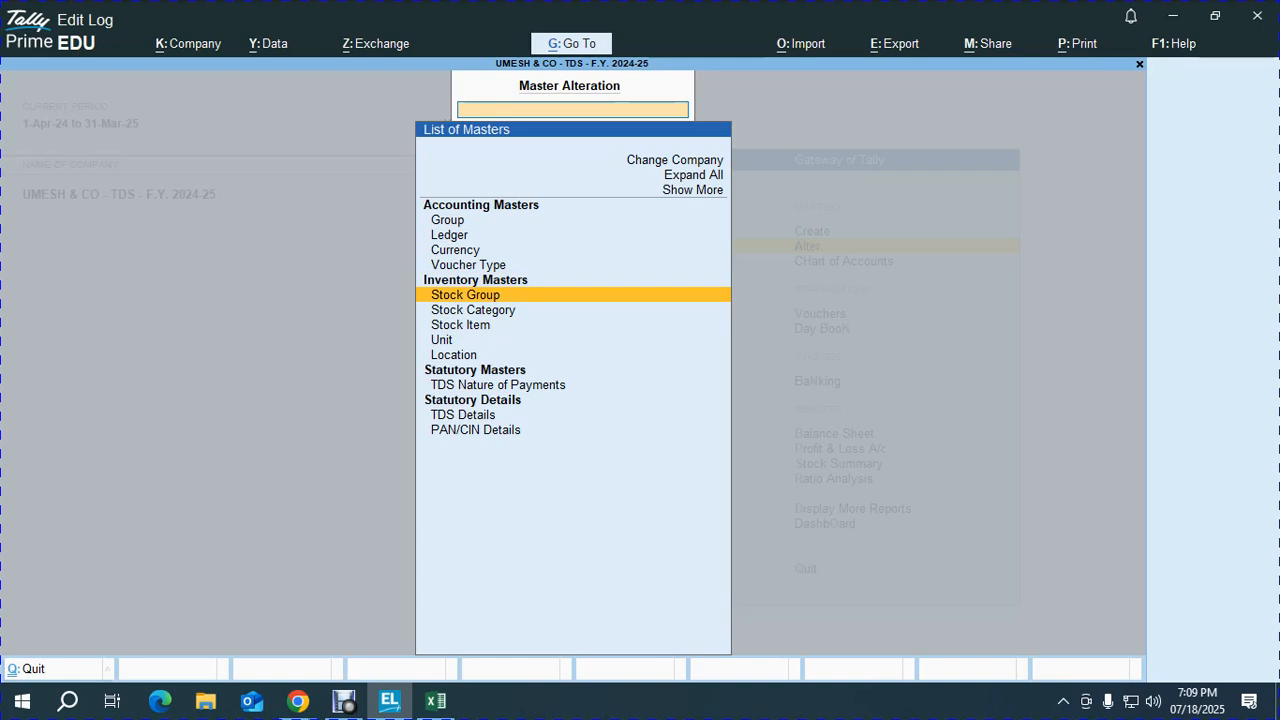
pyautogui.press('Return')
pyautogui.press('Return')
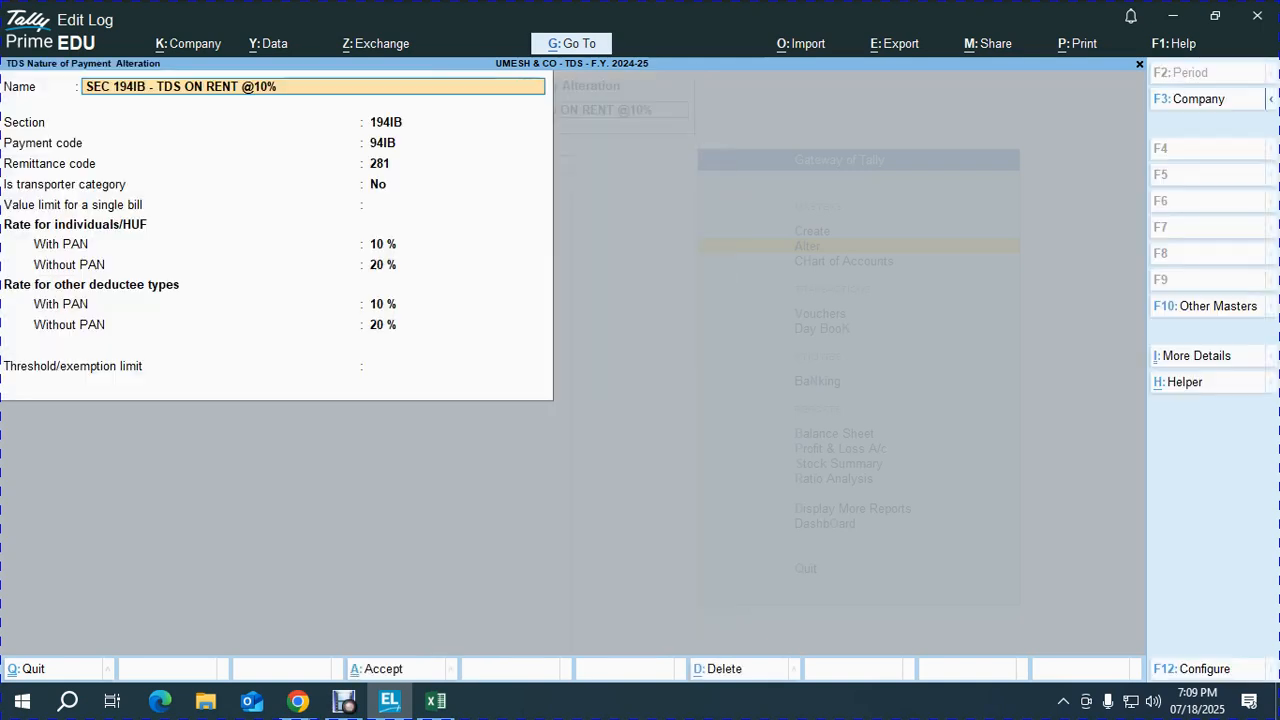
pyautogui.hotkey('alt', 'd')
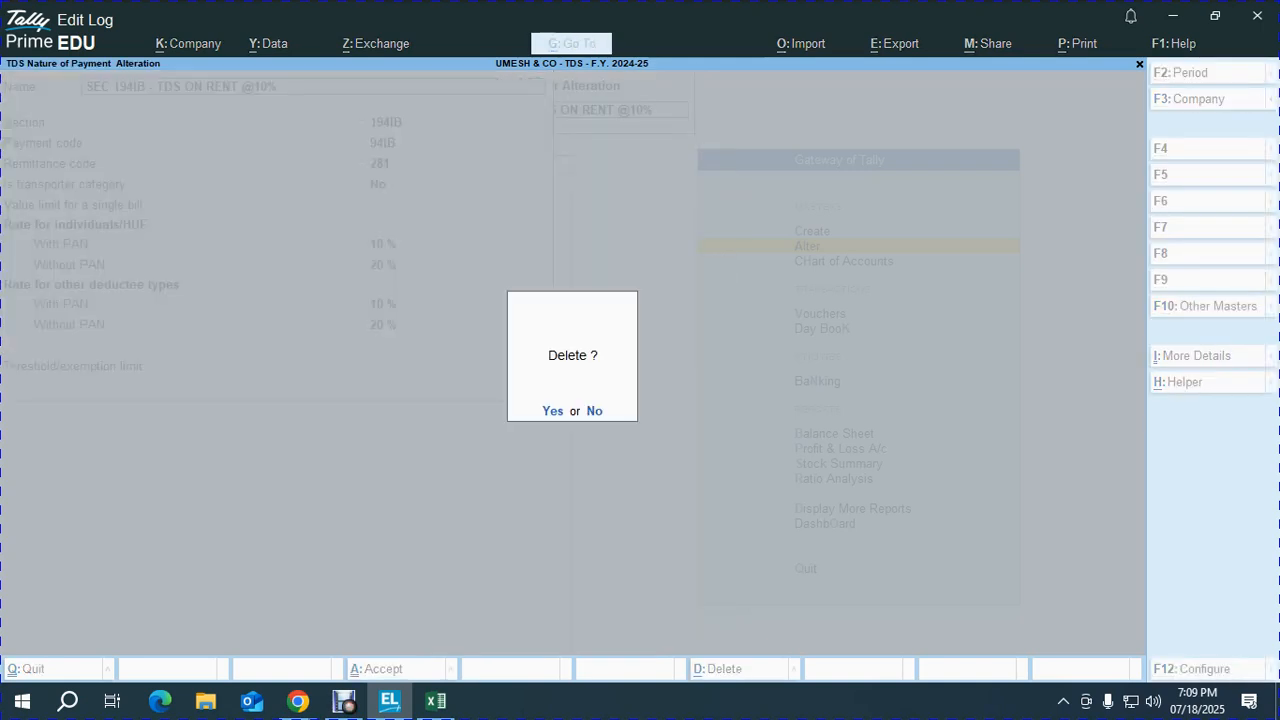
pyautogui.press('y')
pyautogui.press('Escape')
pyautogui.press('Escape')
pyautogui.press('Up')
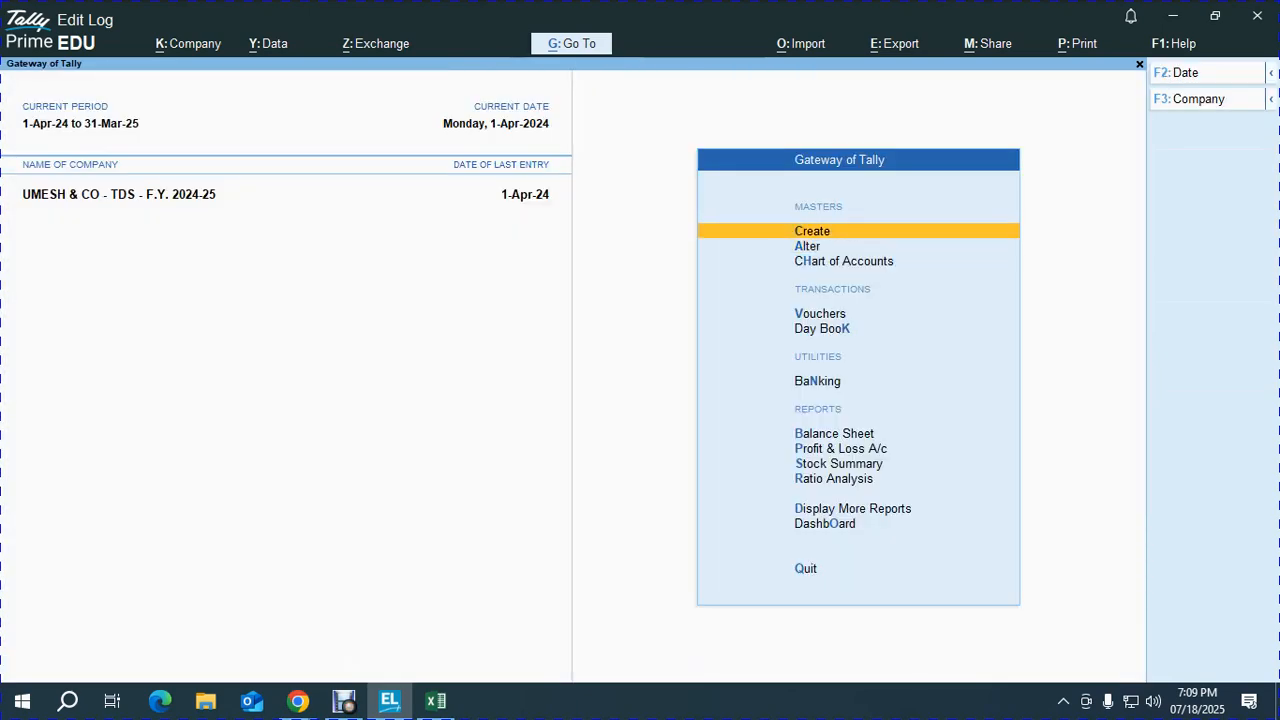
# Step: Start a new TDS nature of payment named 'Sec. 194 IB - TDS ON RENT @ 10%'
pyautogui.press('Return')
pyautogui.press('Down')
pyautogui.press('Down')
pyautogui.press('Down')
pyautogui.press('Down')
pyautogui.press('Down')
pyautogui.press('Down')
pyautogui.press('Down')
pyautogui.press('Down')
pyautogui.press('Down')
pyautogui.press('Return')
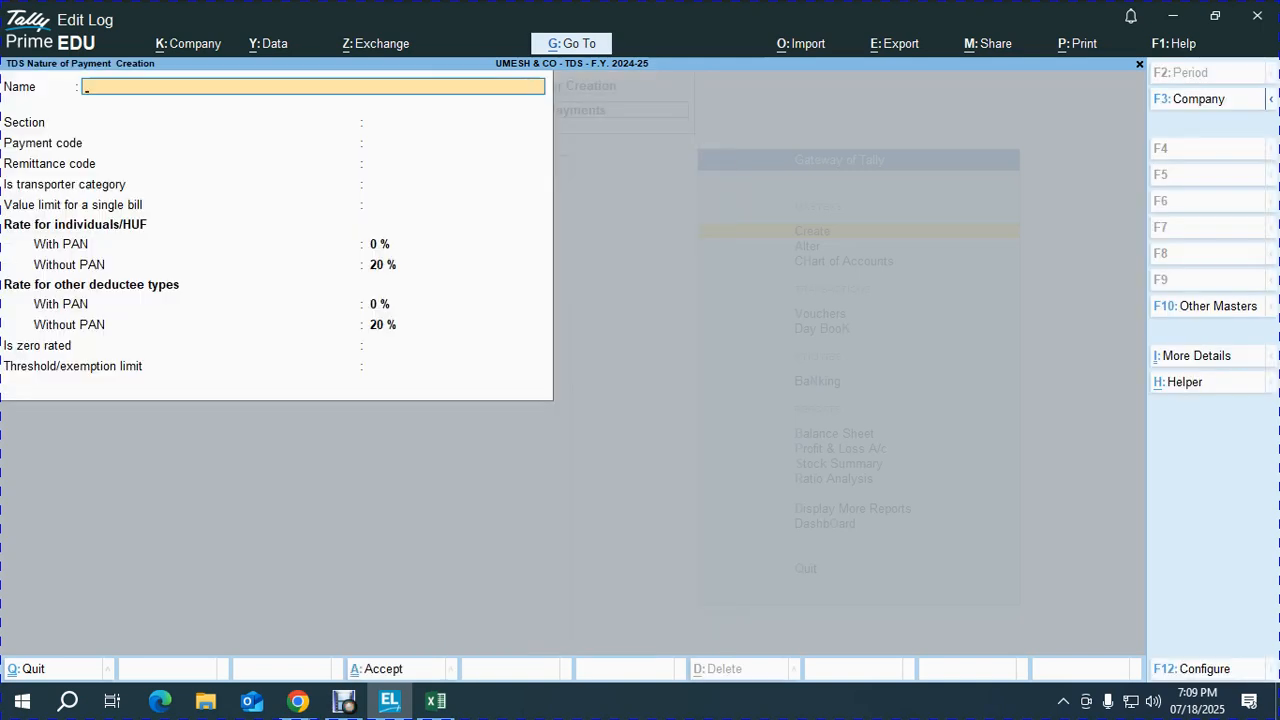
pyautogui.write('Sec.')
pyautogui.press('BackSpace')
pyautogui.press('BackSpace')
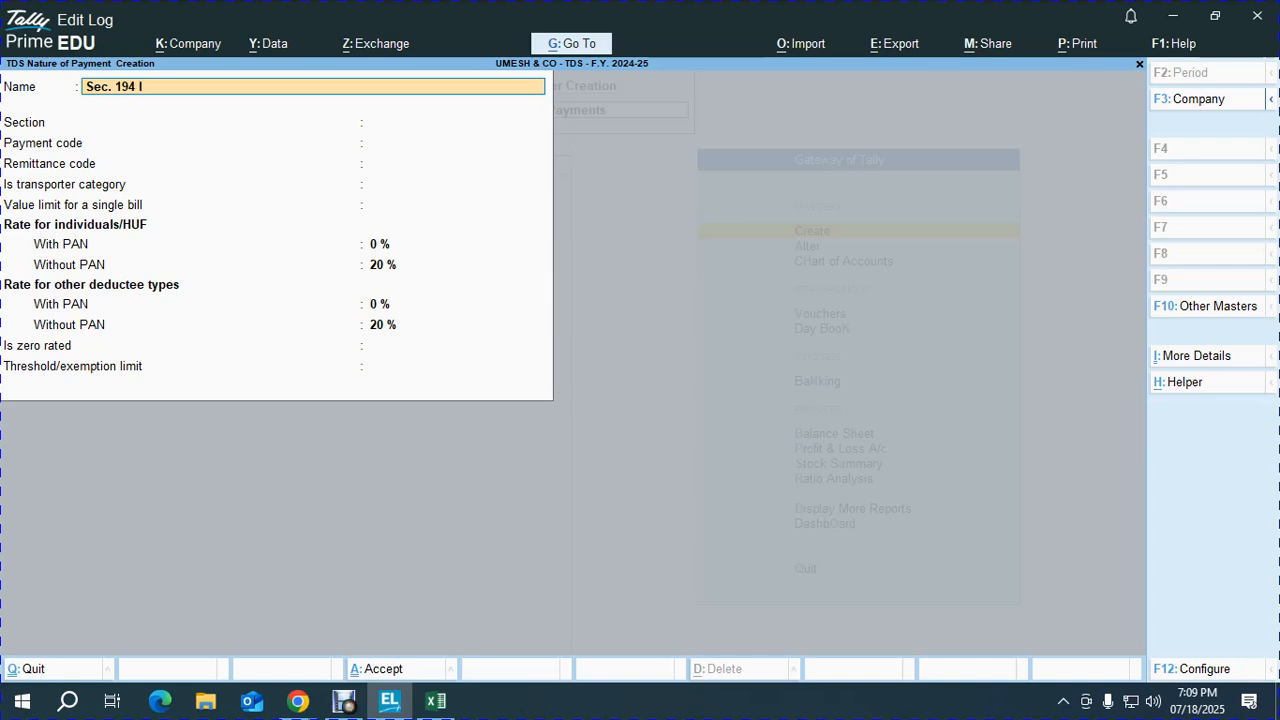
pyautogui.write('IB - TDS ON RENT  @ 10%')
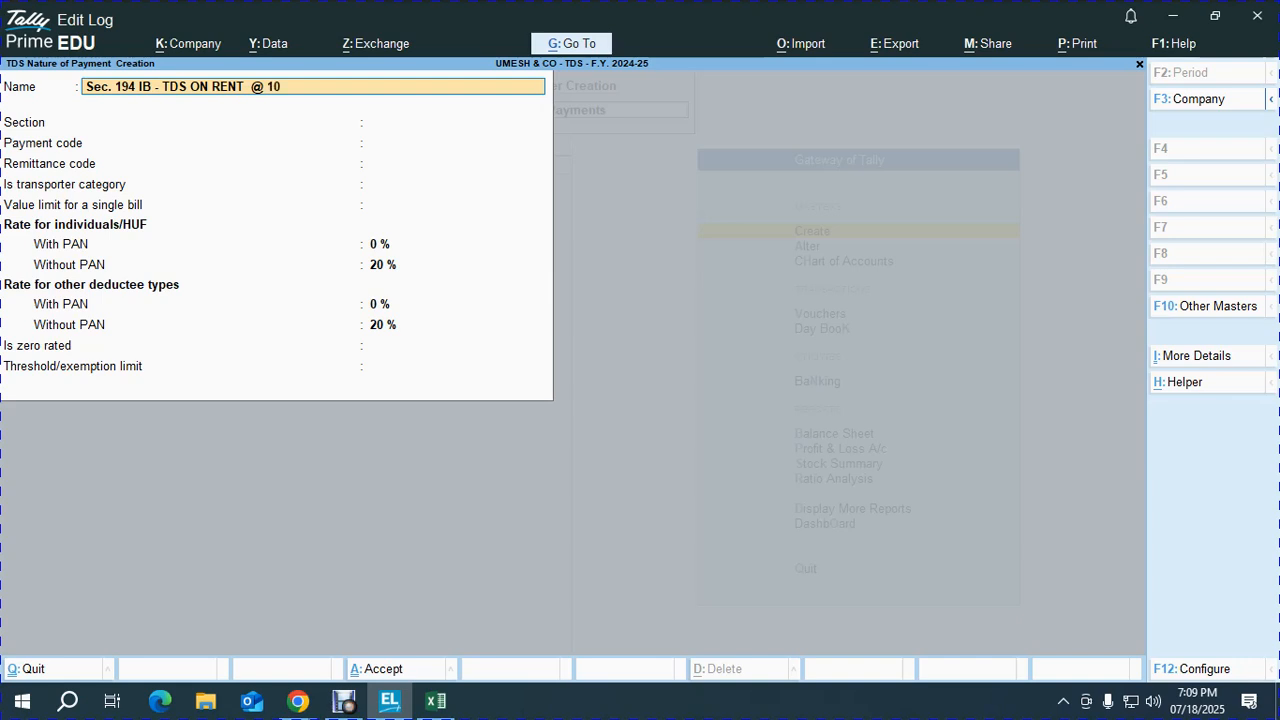
pyautogui.press('Return')
# Step: Enter section 194 IB, payment code 94 IB and remittance code 281
pyautogui.write('194 IB')
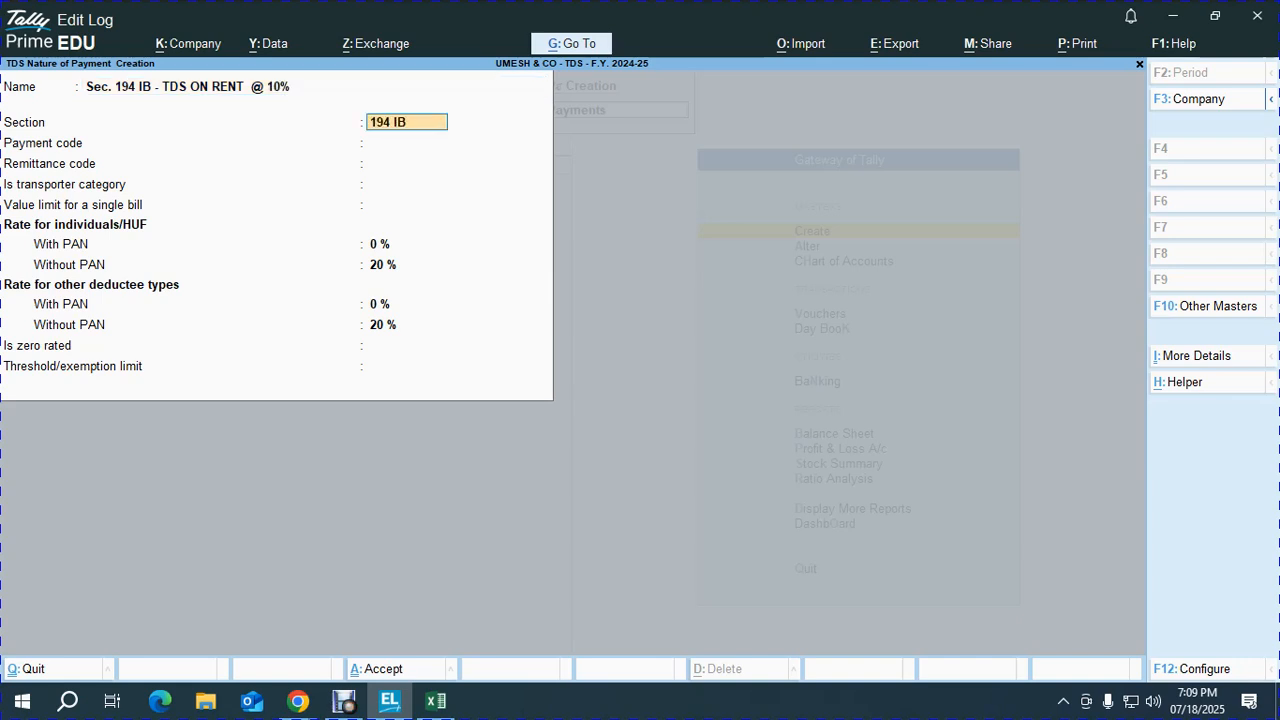
pyautogui.press('Return')
pyautogui.write('94 IB')
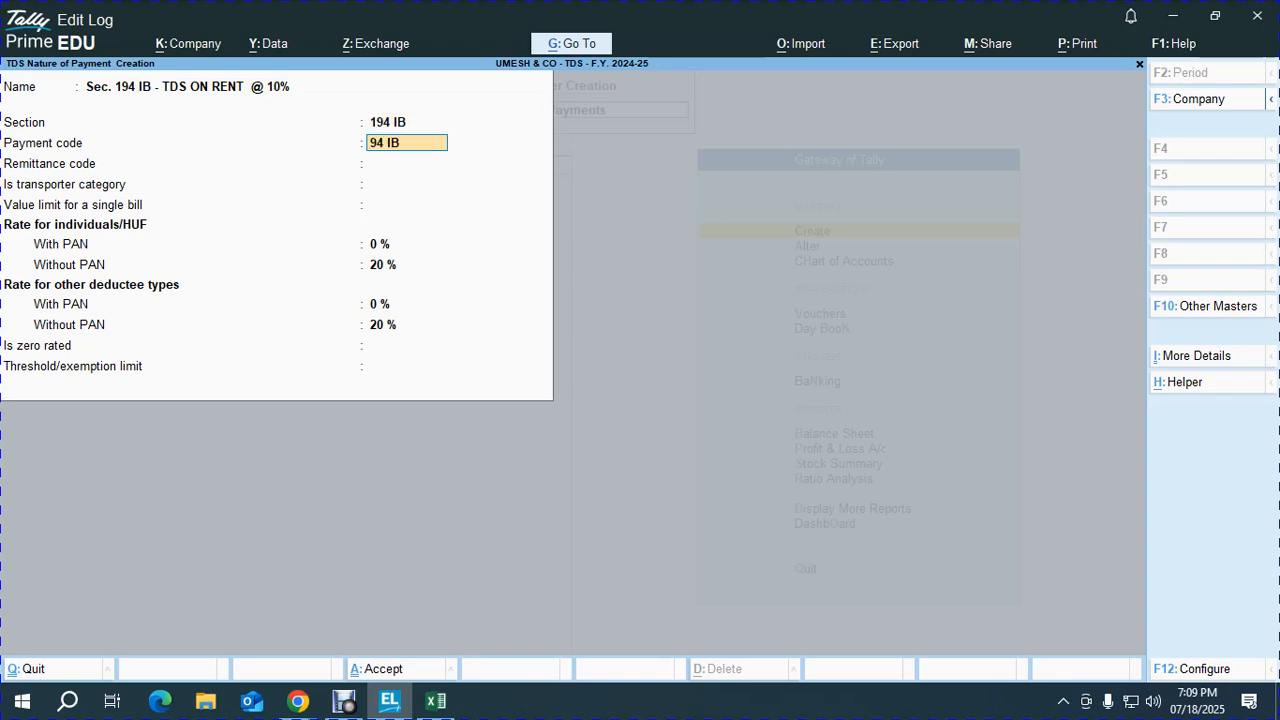
pyautogui.press('Return')
pyautogui.write('281')
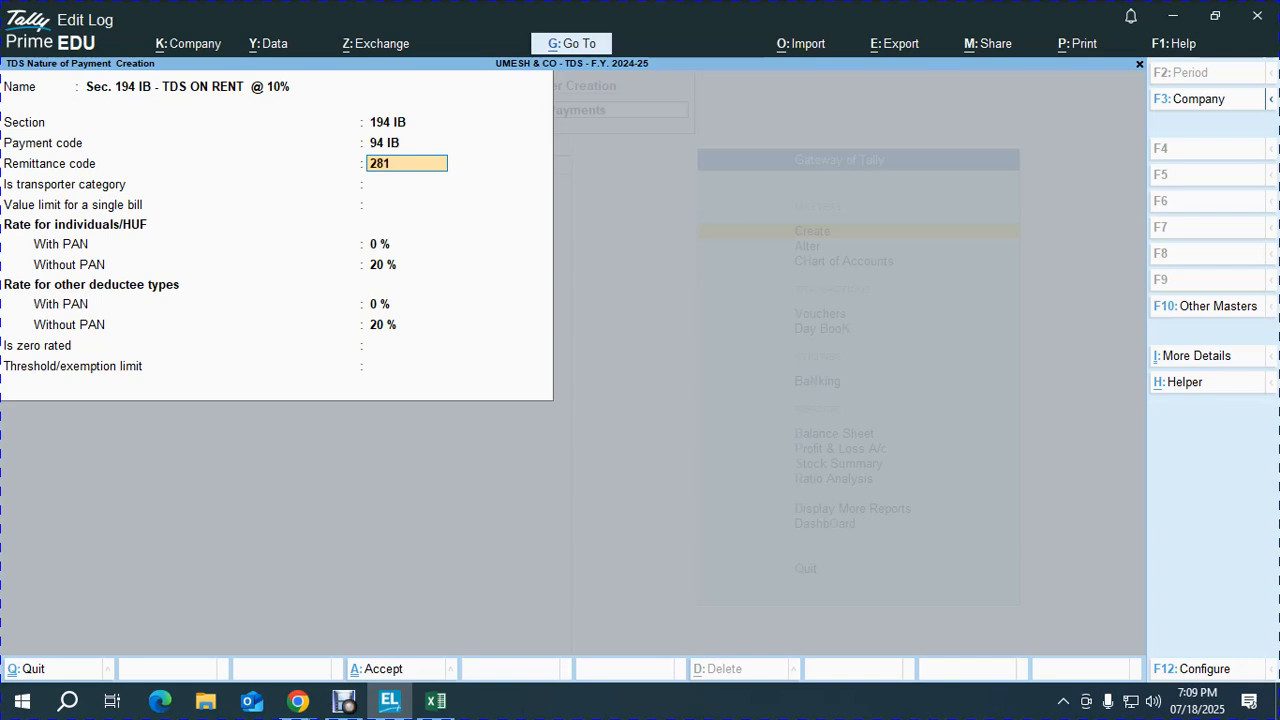
pyautogui.press('Return')
pyautogui.press('Up')
pyautogui.press('Up')
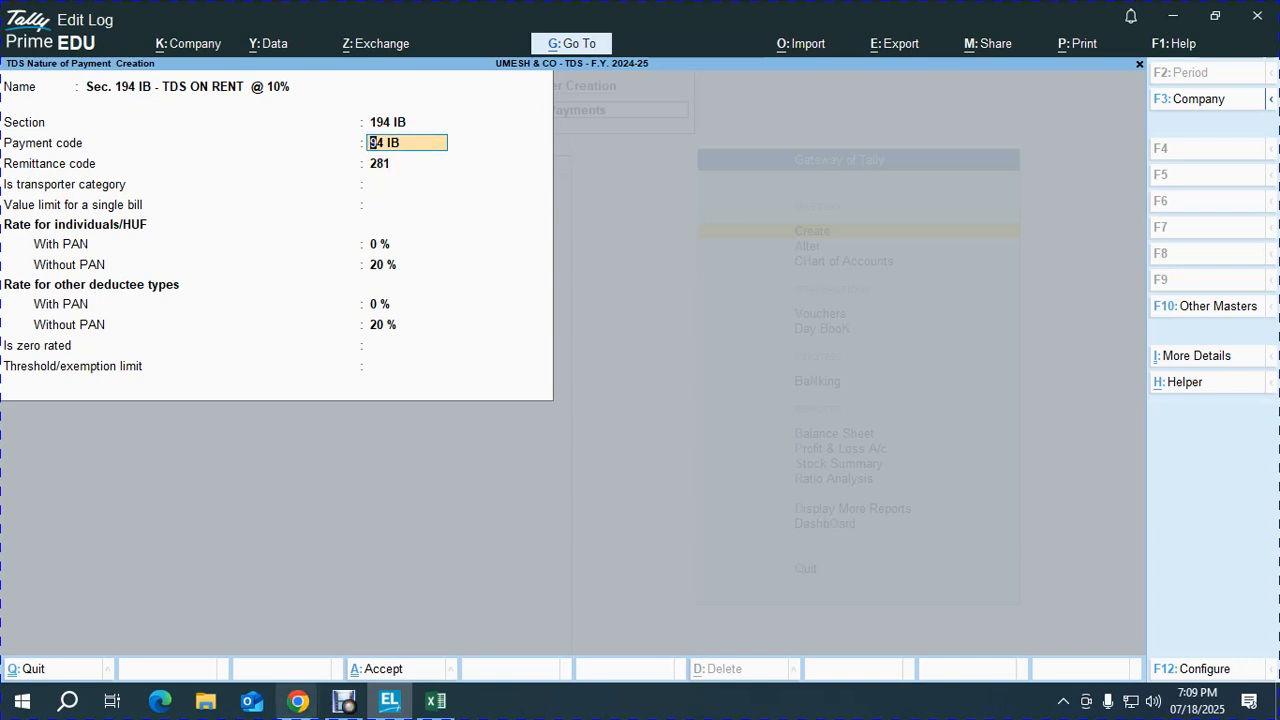
pyautogui.click(298, 700)
# Step: Search Google for 'CHALLAN 281 PDF' in a new Chrome tab
pyautogui.click(255, 650)
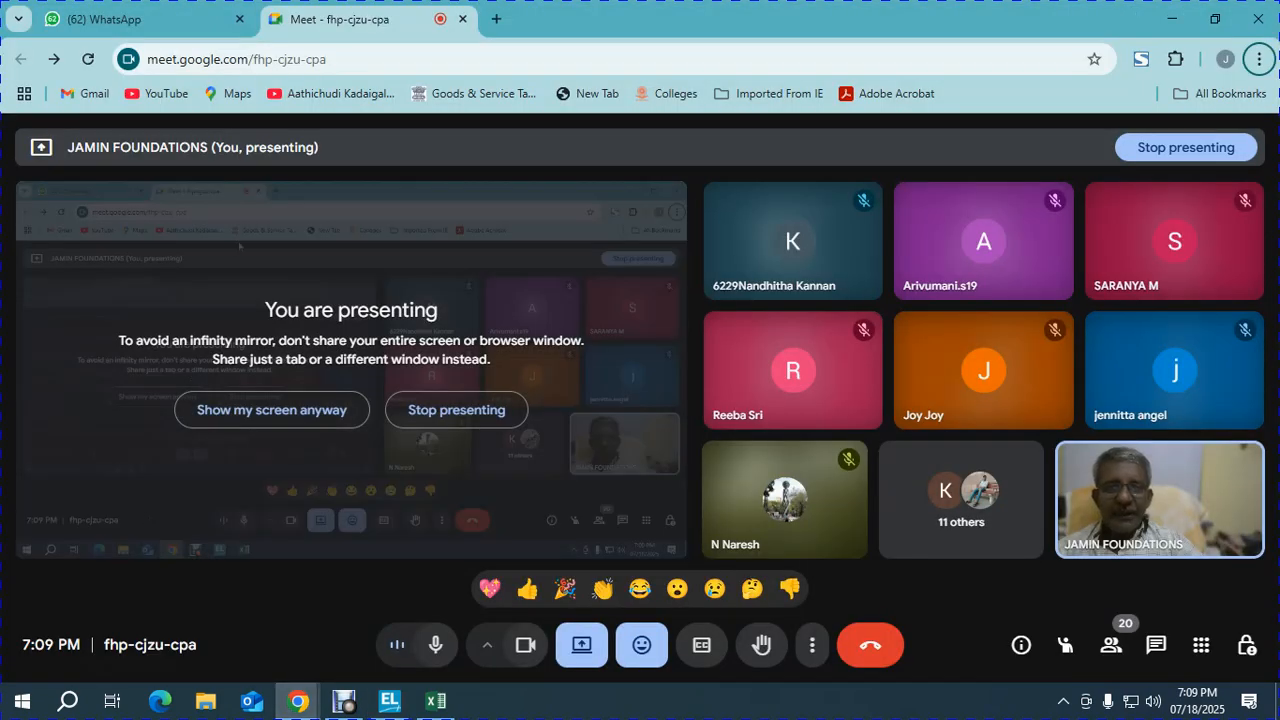
pyautogui.hotkey('ctrl', 't')
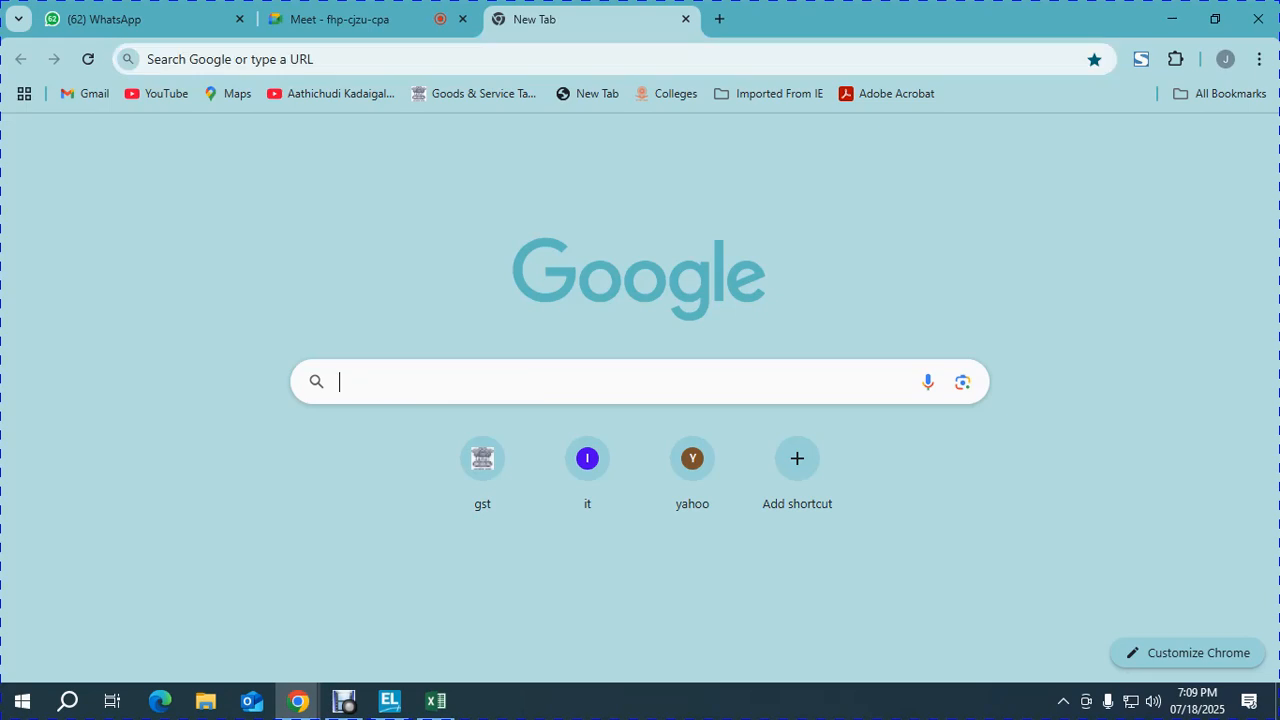
pyautogui.write('CHALLA')
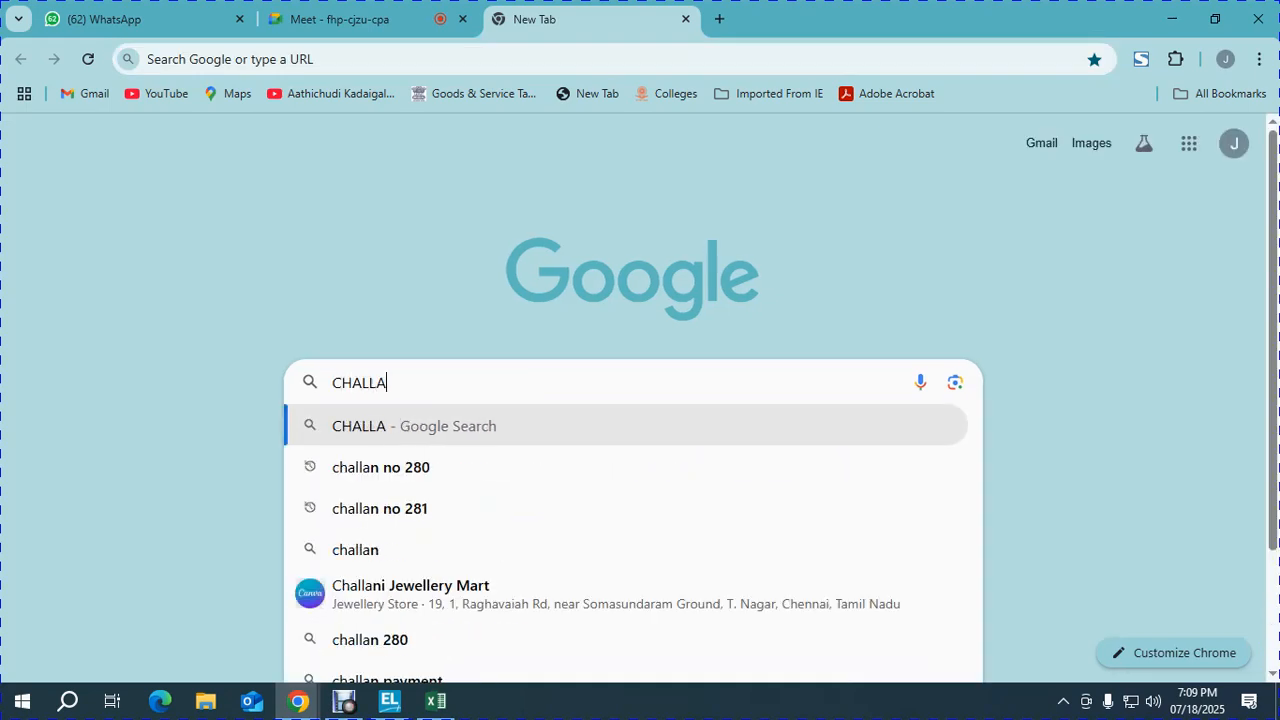
pyautogui.write('N 281 PDF')
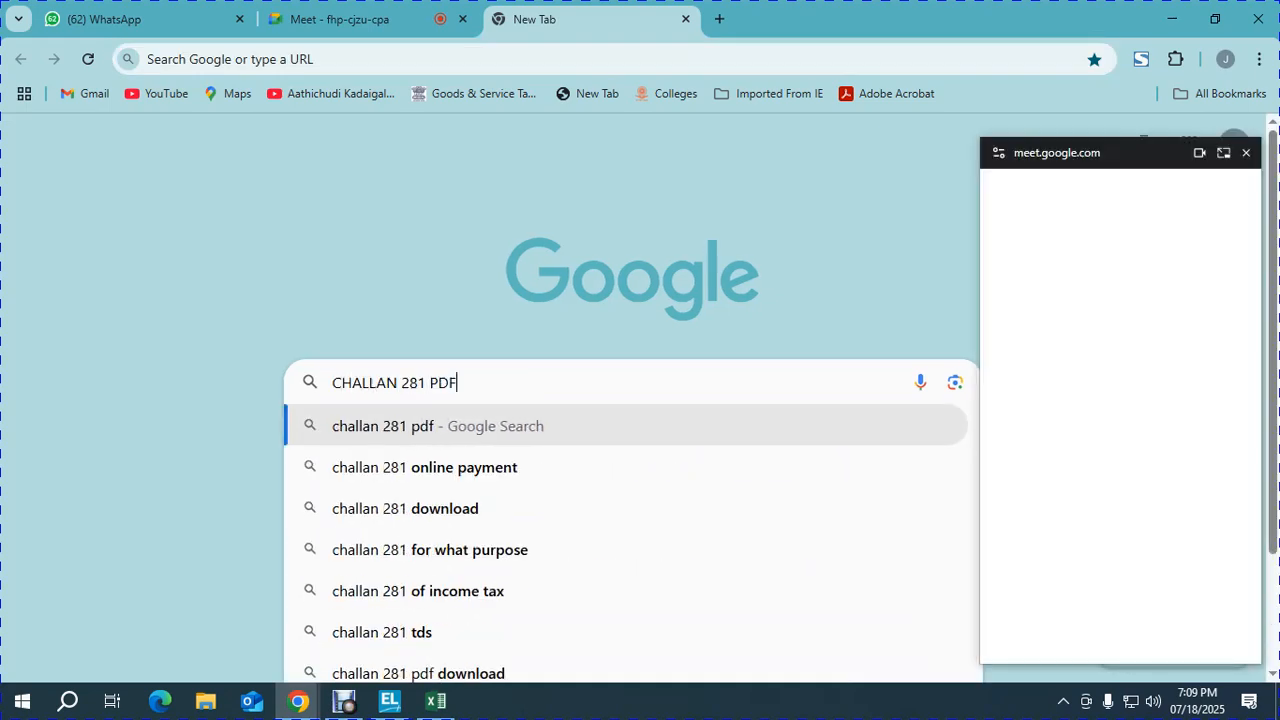
pyautogui.press('Return')
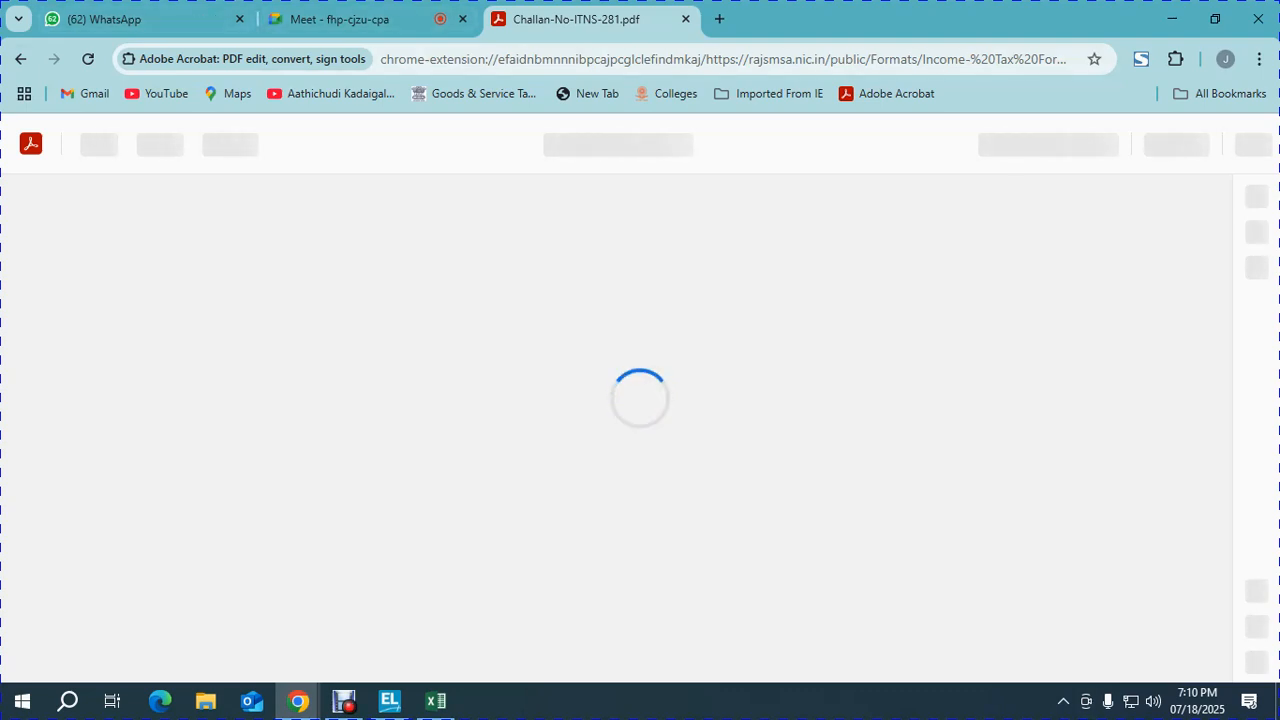
# Step: Rerun the search after the page stalls and open the Challan-No-ITNS-281.pdf result
pyautogui.click(20, 59)
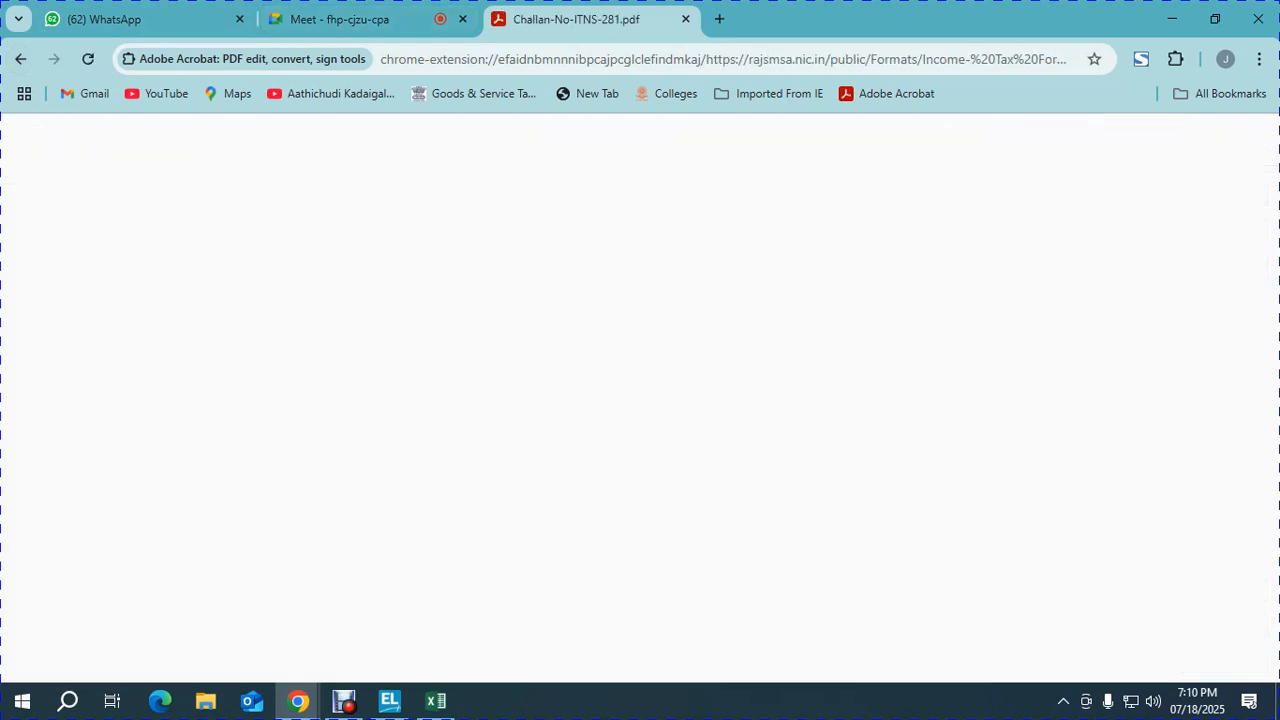
pyautogui.click(719, 19)
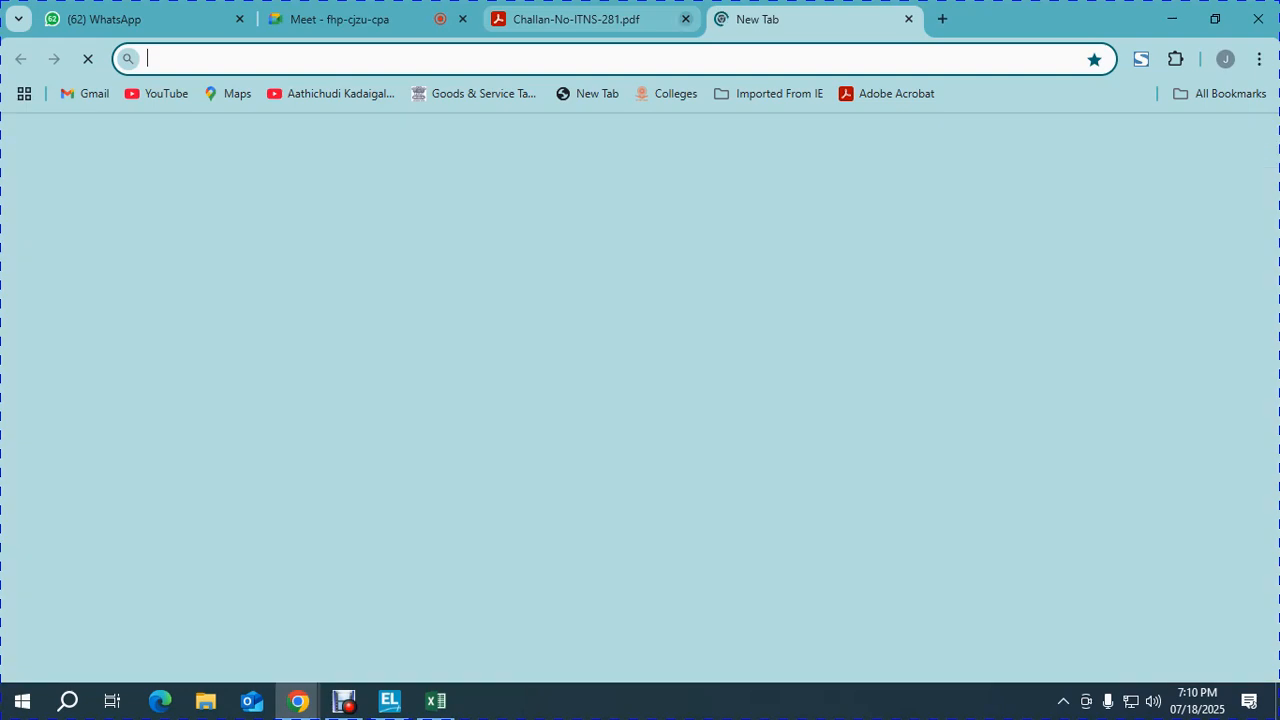
pyautogui.click(685, 19)
pyautogui.click(470, 382)
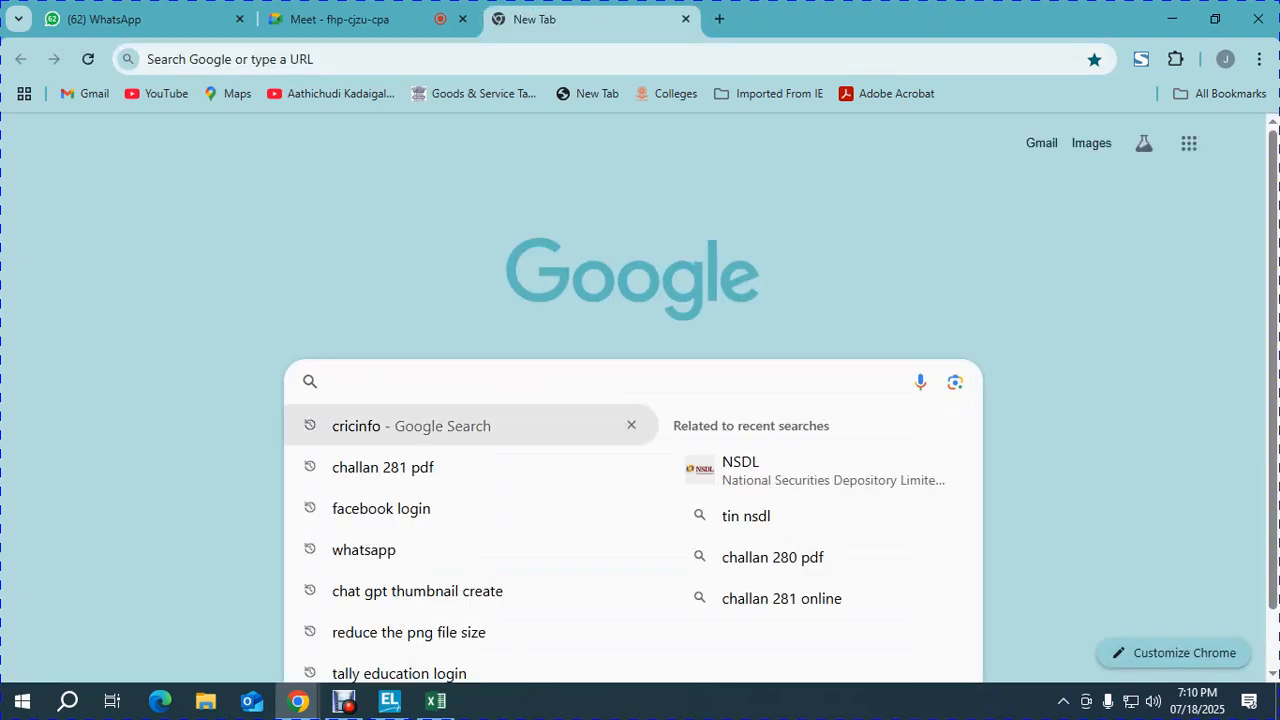
pyautogui.click(400, 467)
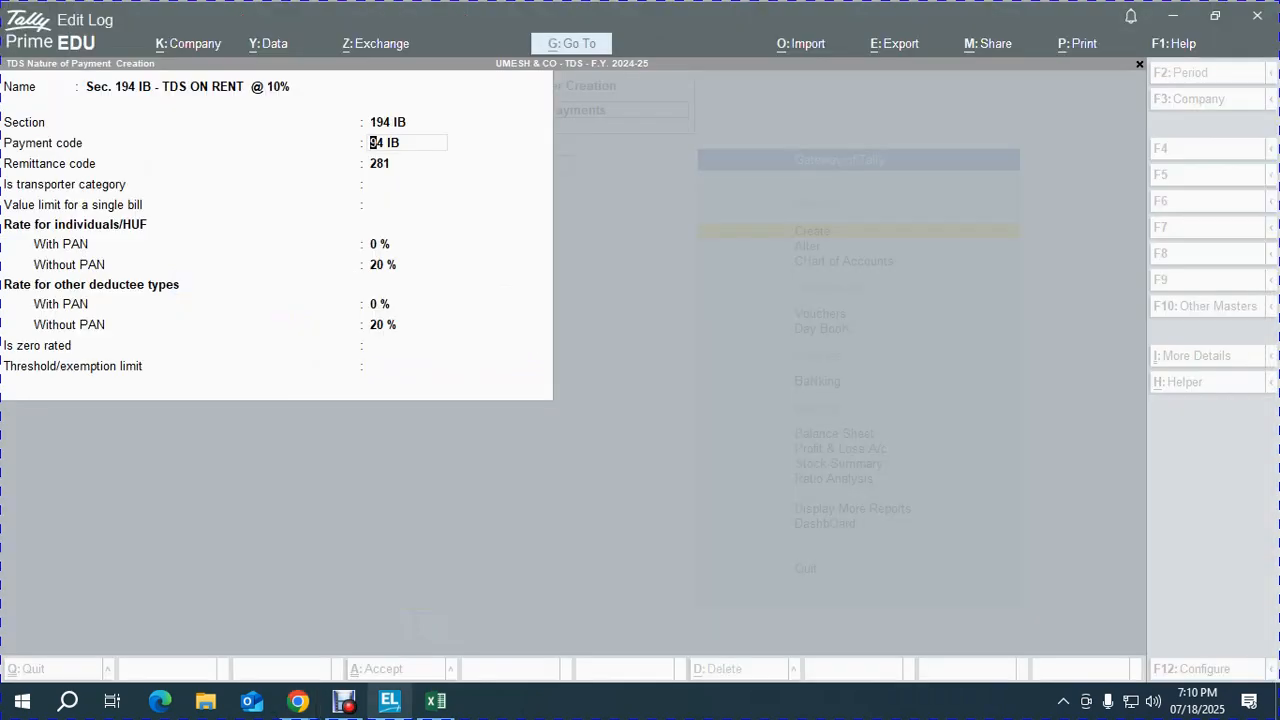
pyautogui.click(389, 700)
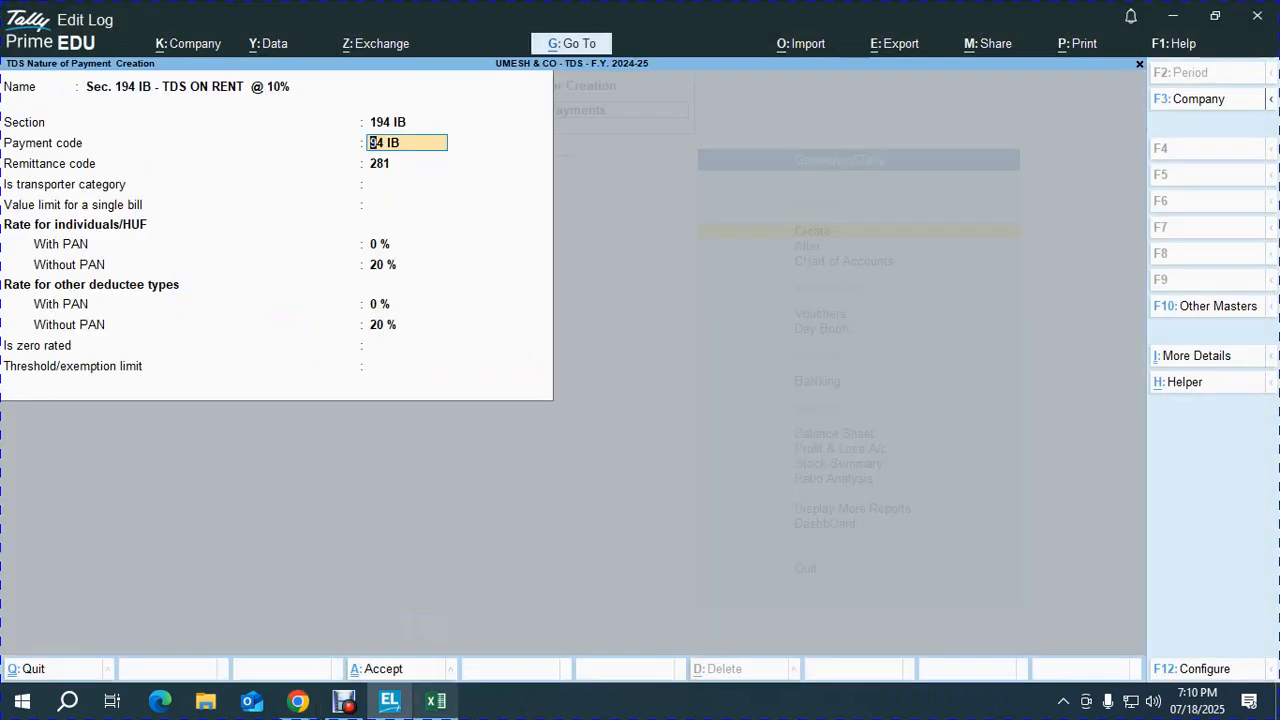
pyautogui.moveTo(298, 700)
pyautogui.click(196, 615)
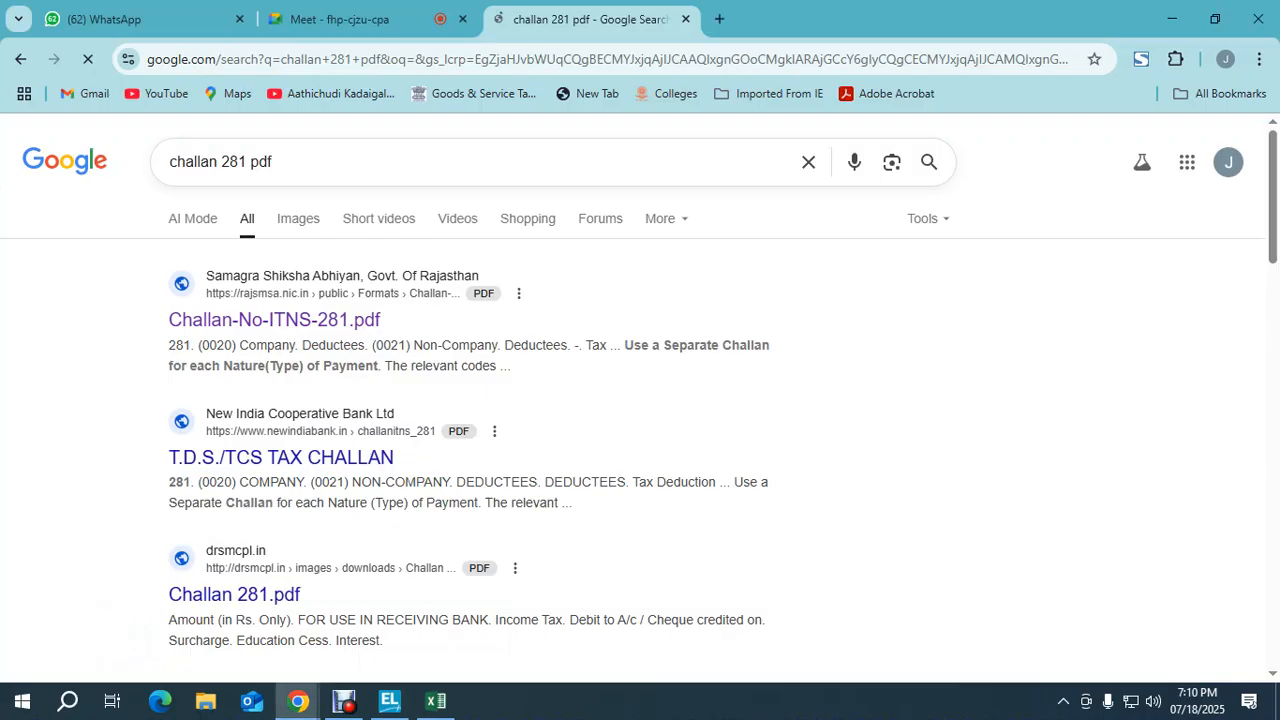
pyautogui.click(274, 319)
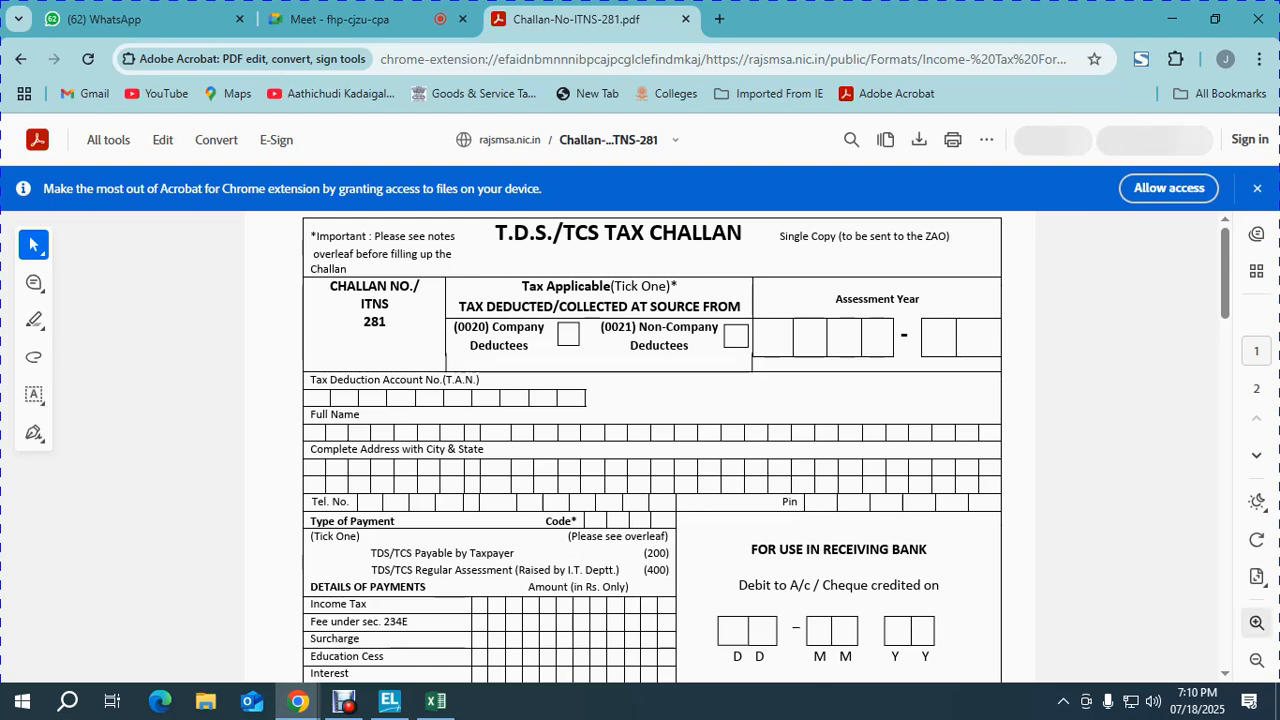
# Step: Zoom in and scroll through the ITNS 281 challan form
pyautogui.click(1256, 622)
pyautogui.click(1256, 622)
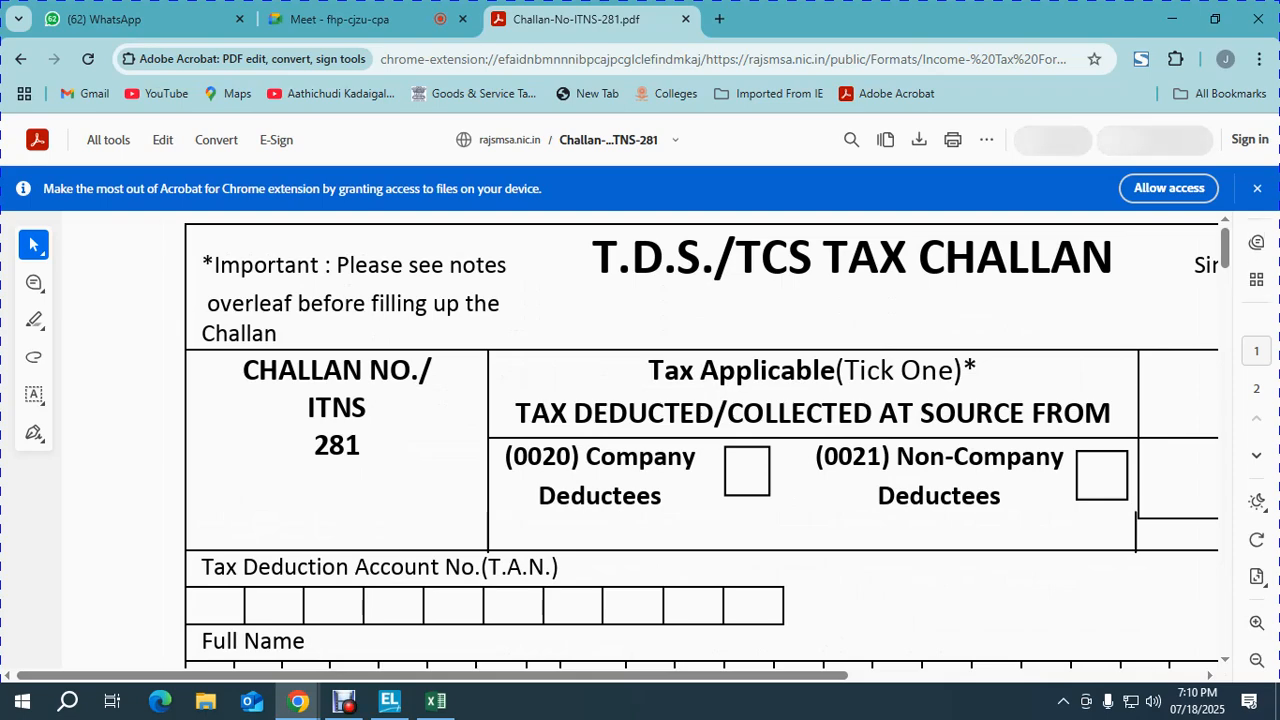
pyautogui.scroll(-12, 700, 440)
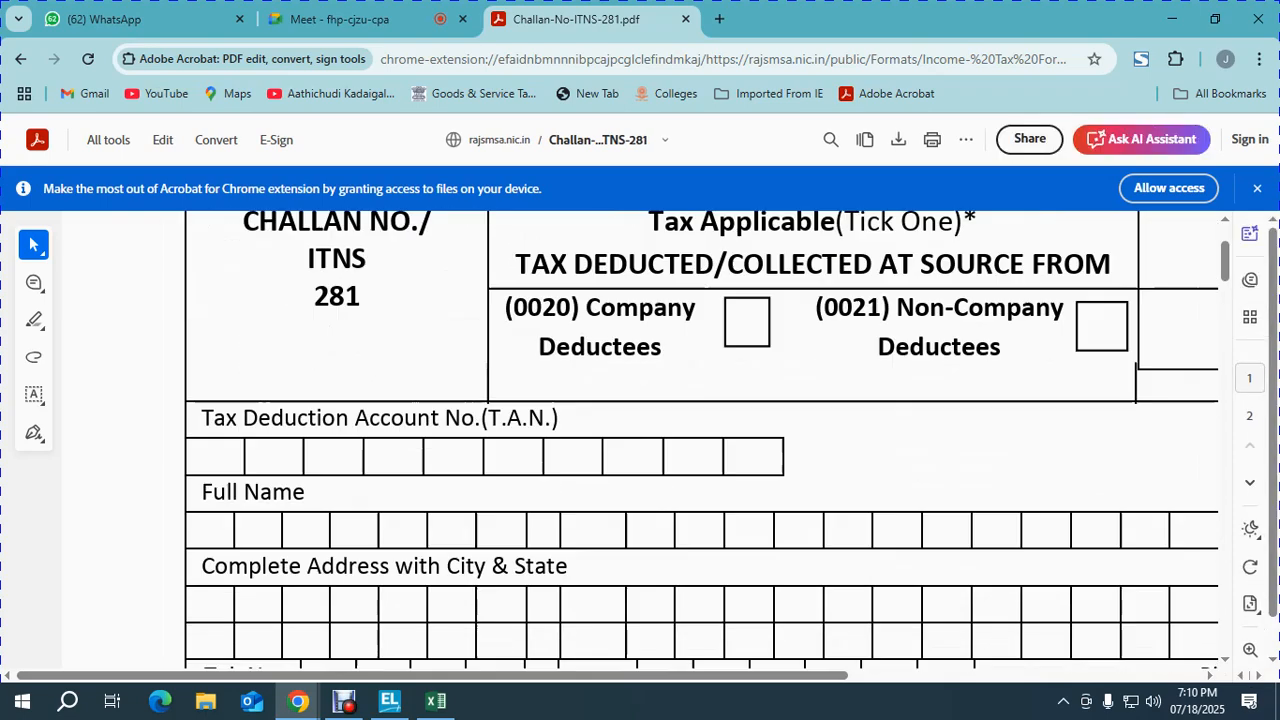
pyautogui.scroll(-12, 700, 440)
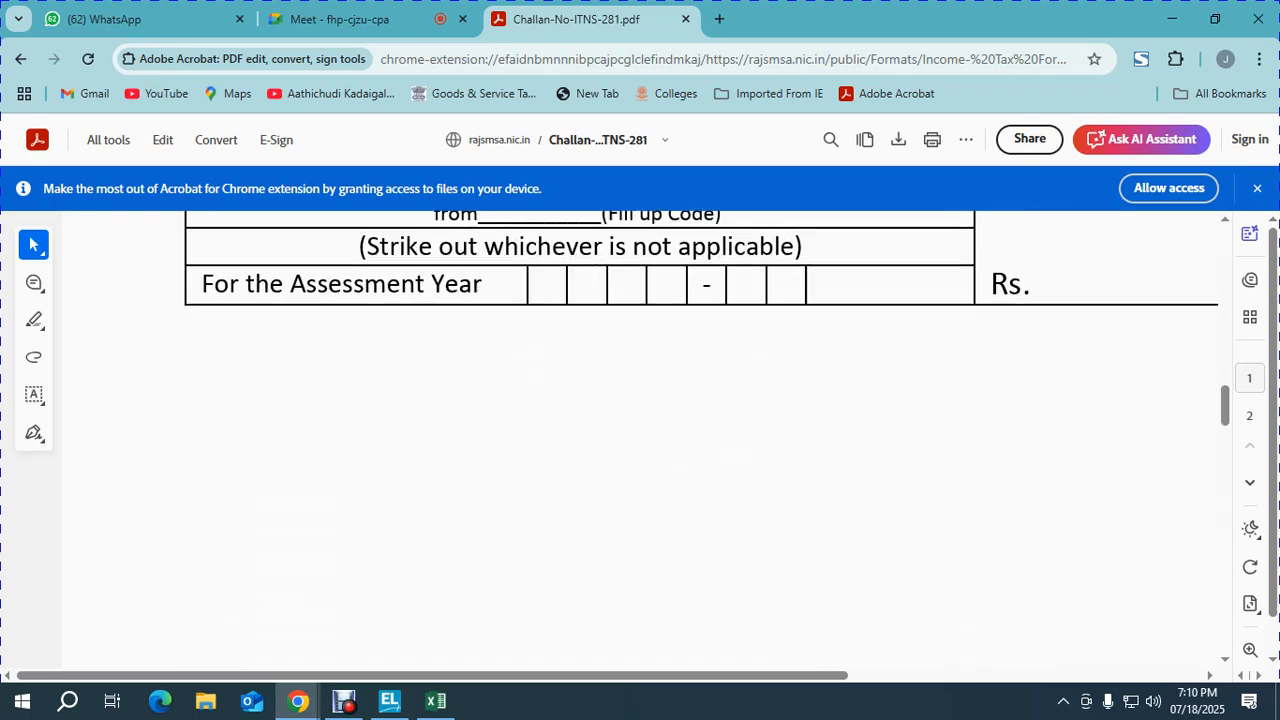
pyautogui.scroll(1, 700, 440)
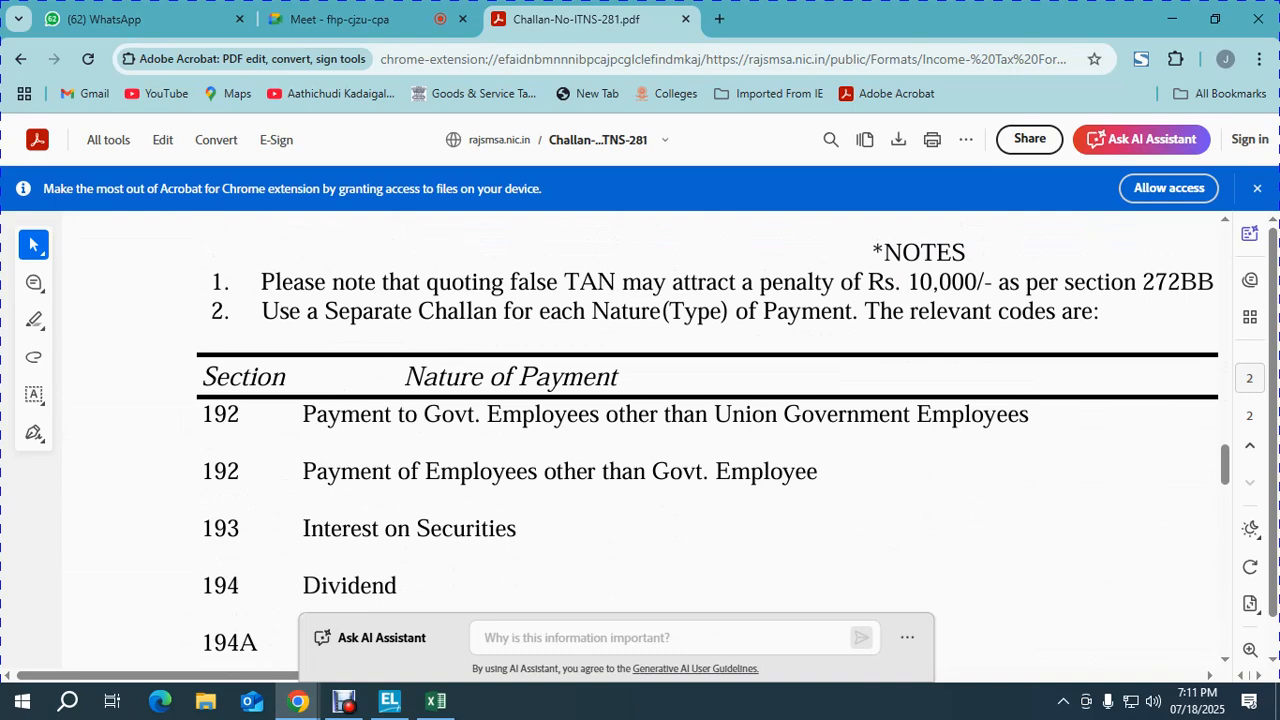
pyautogui.scroll(-1, 708, 440)
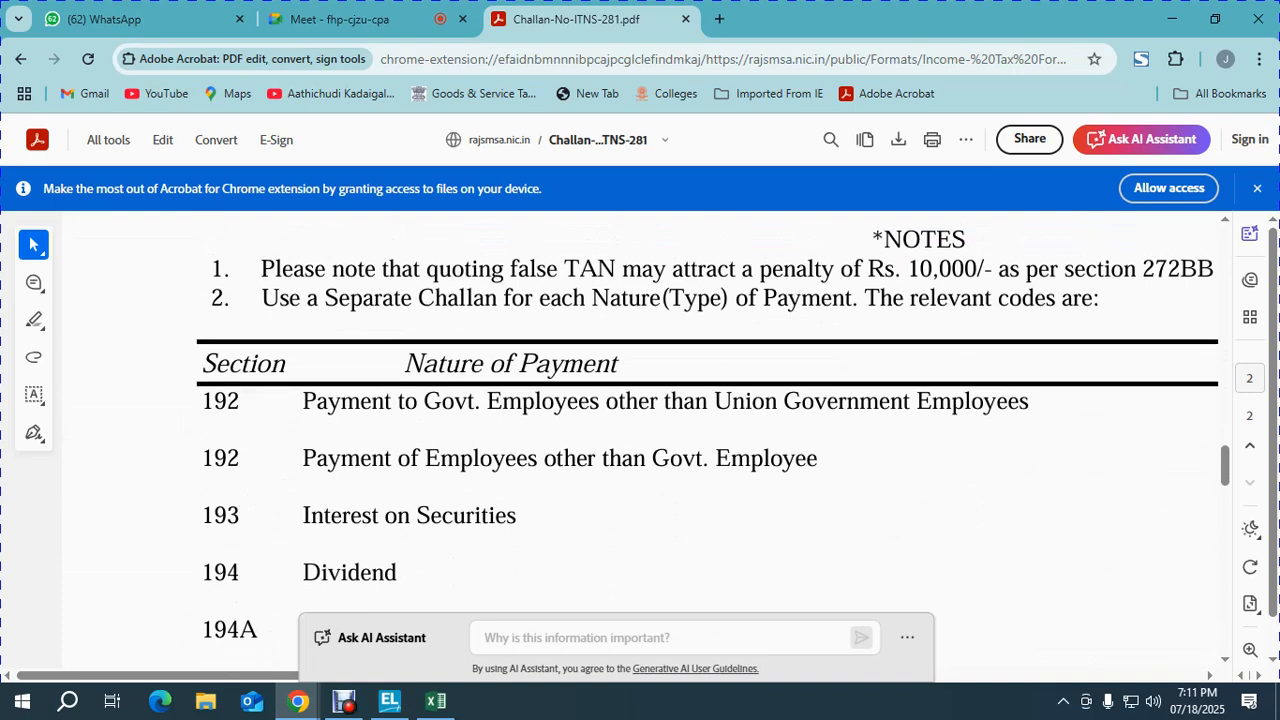
pyautogui.scroll(-5, 700, 440)
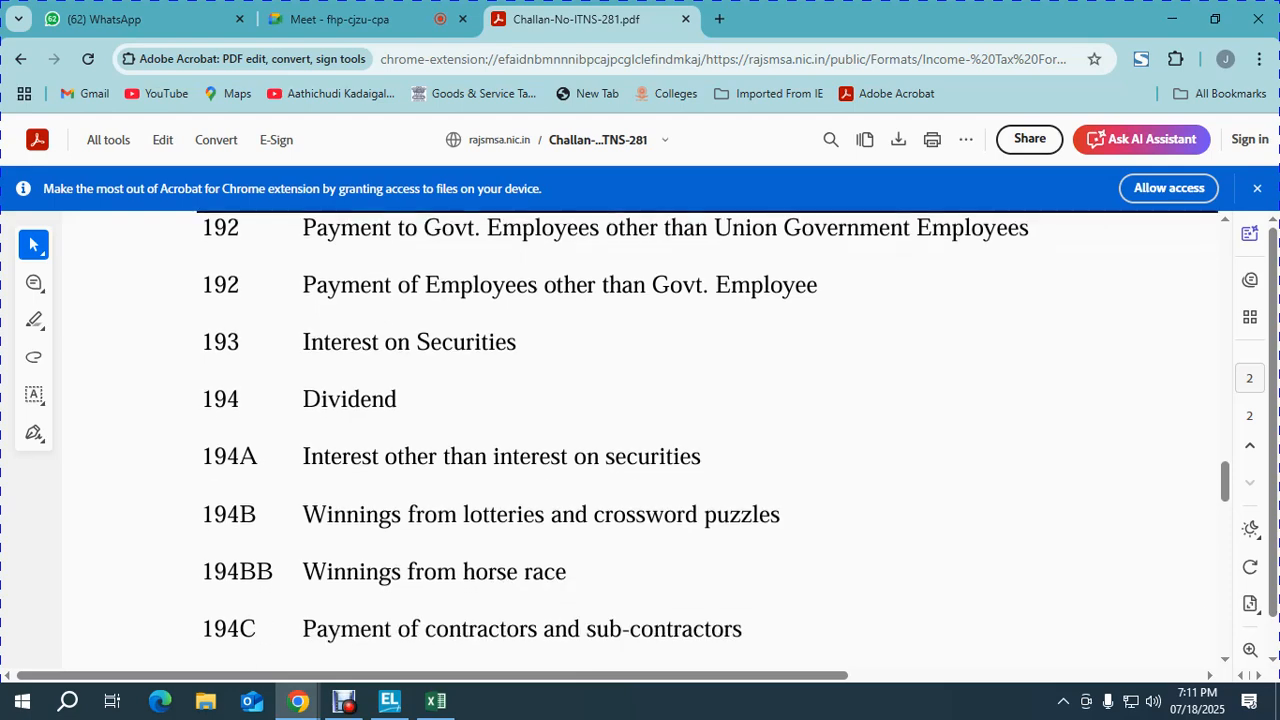
pyautogui.scroll(-2, 640, 440)
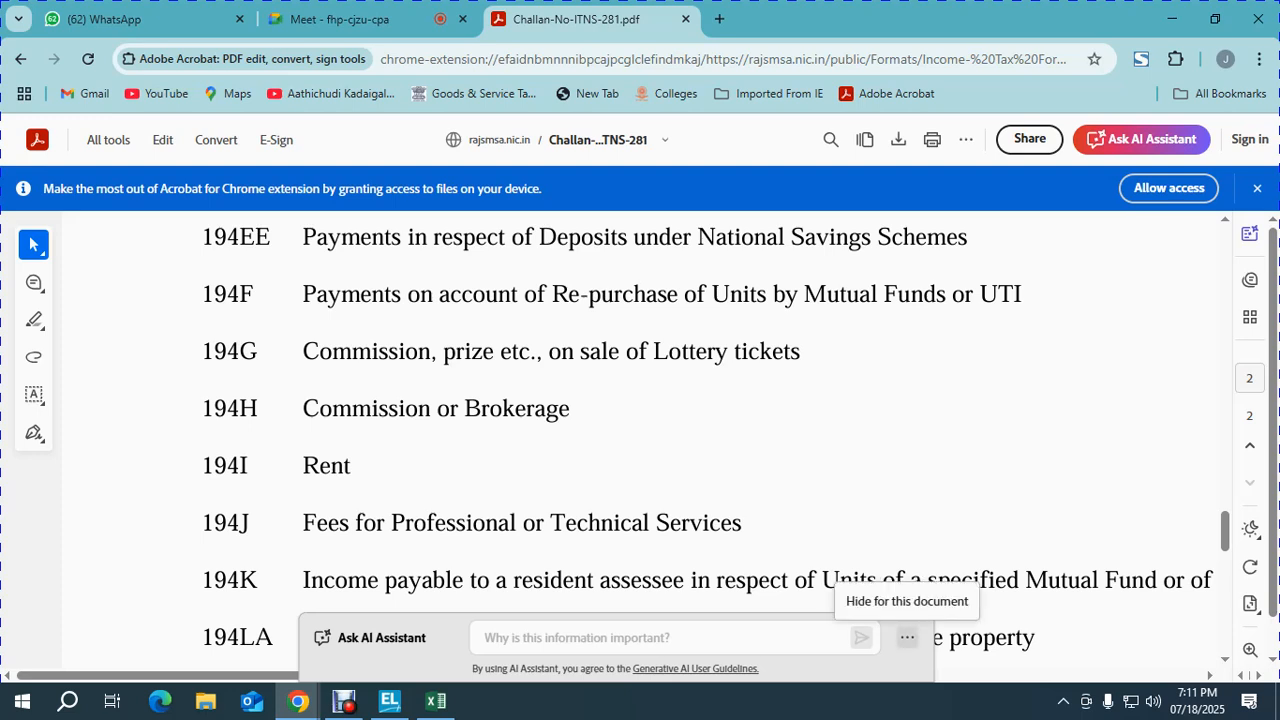
# Step: Check the challan's payment code boxes, then return to TallyPrime keeping payment code 94 IB
pyautogui.click(907, 637)
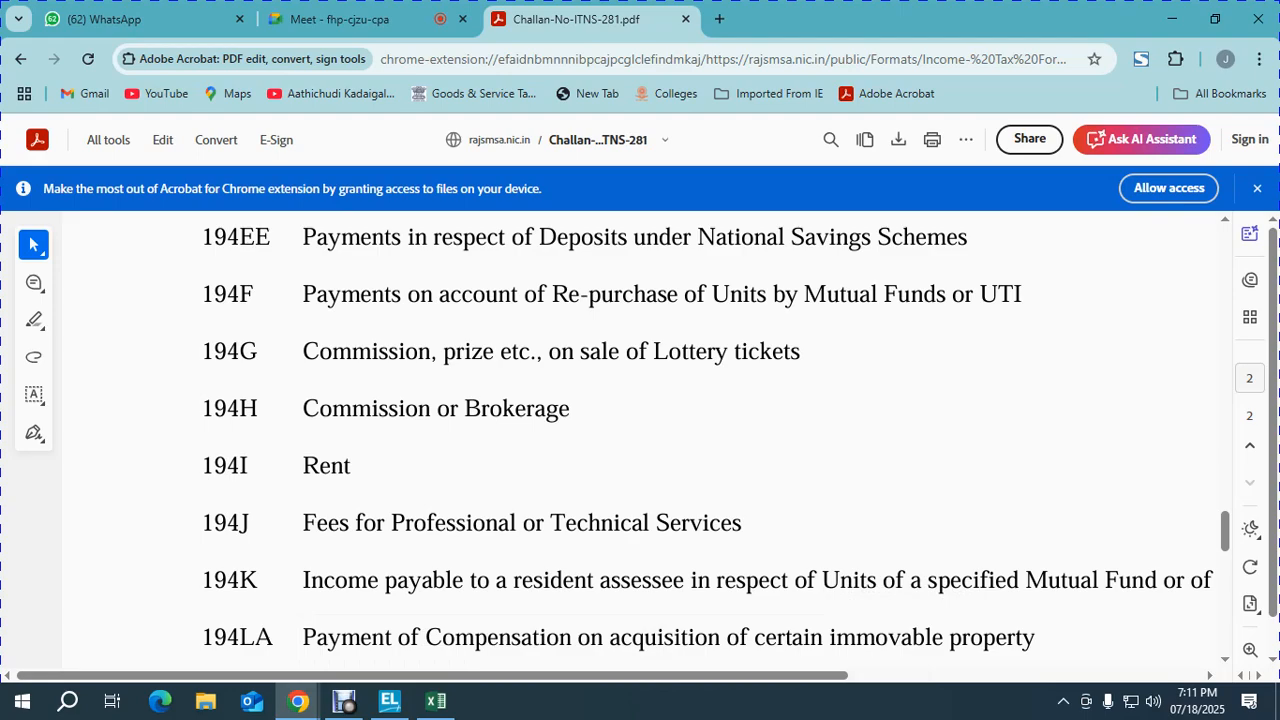
pyautogui.moveTo(700, 675); pyautogui.dragTo(1040, 675)
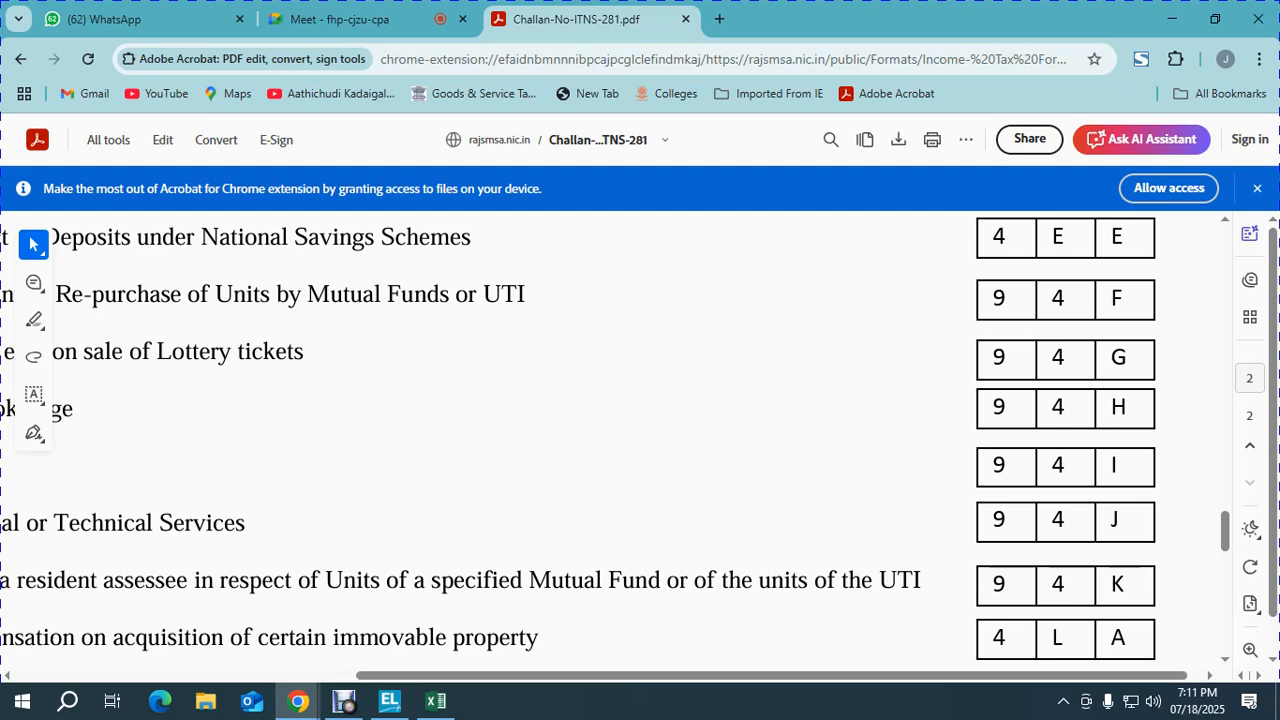
pyautogui.click(350, 19)
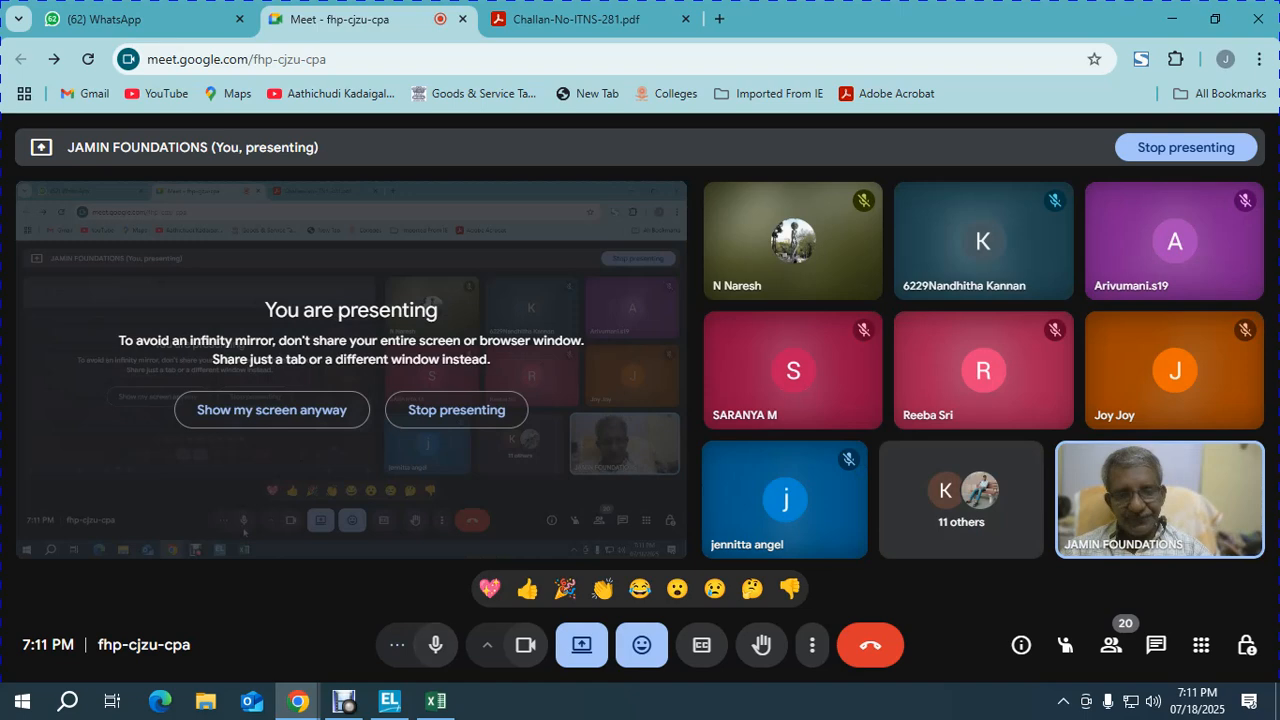
pyautogui.click(390, 700)
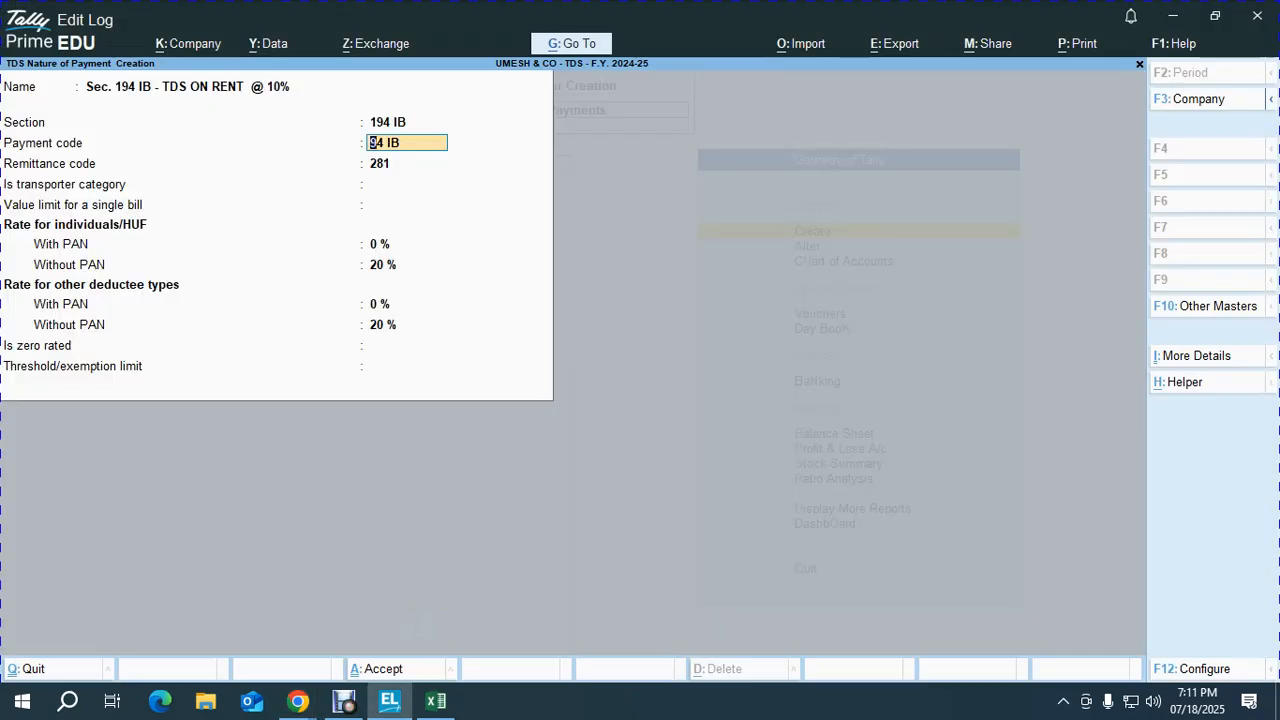
pyautogui.press('Return')
pyautogui.press('Return')
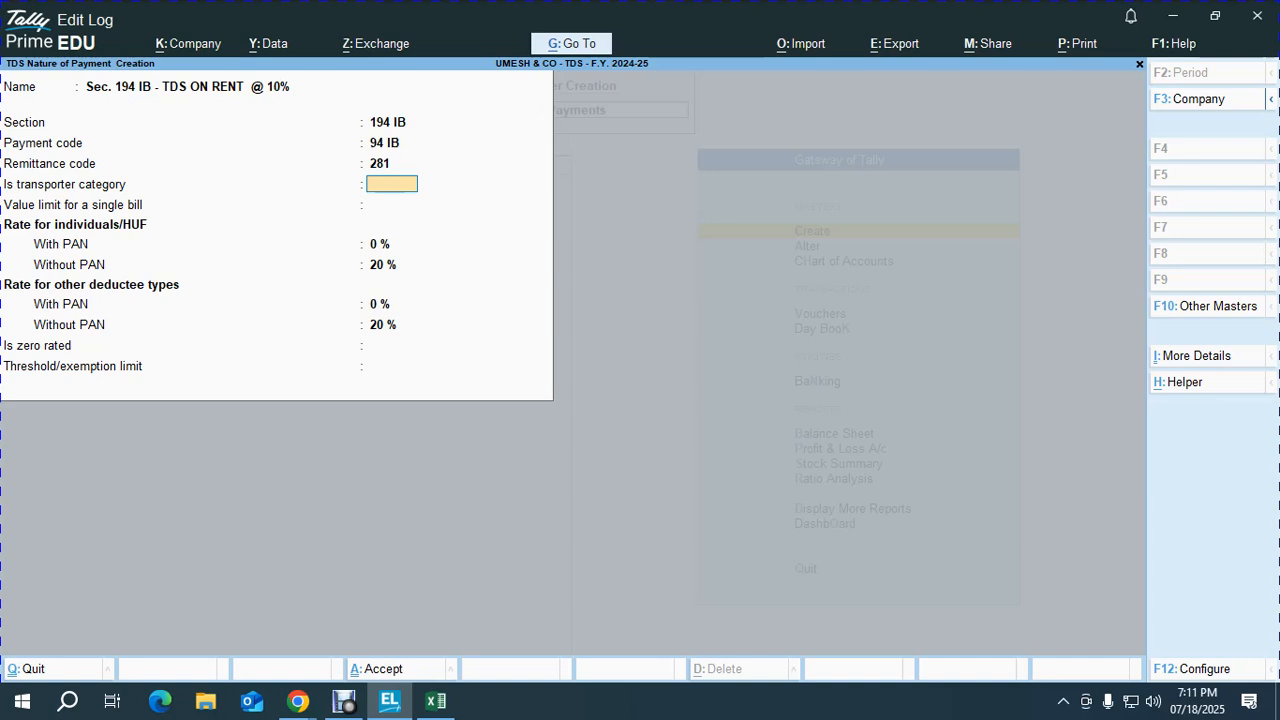
# Step: Set transporter category to No and a 10% with-PAN rate, keeping the other default rates
pyautogui.press('Return')
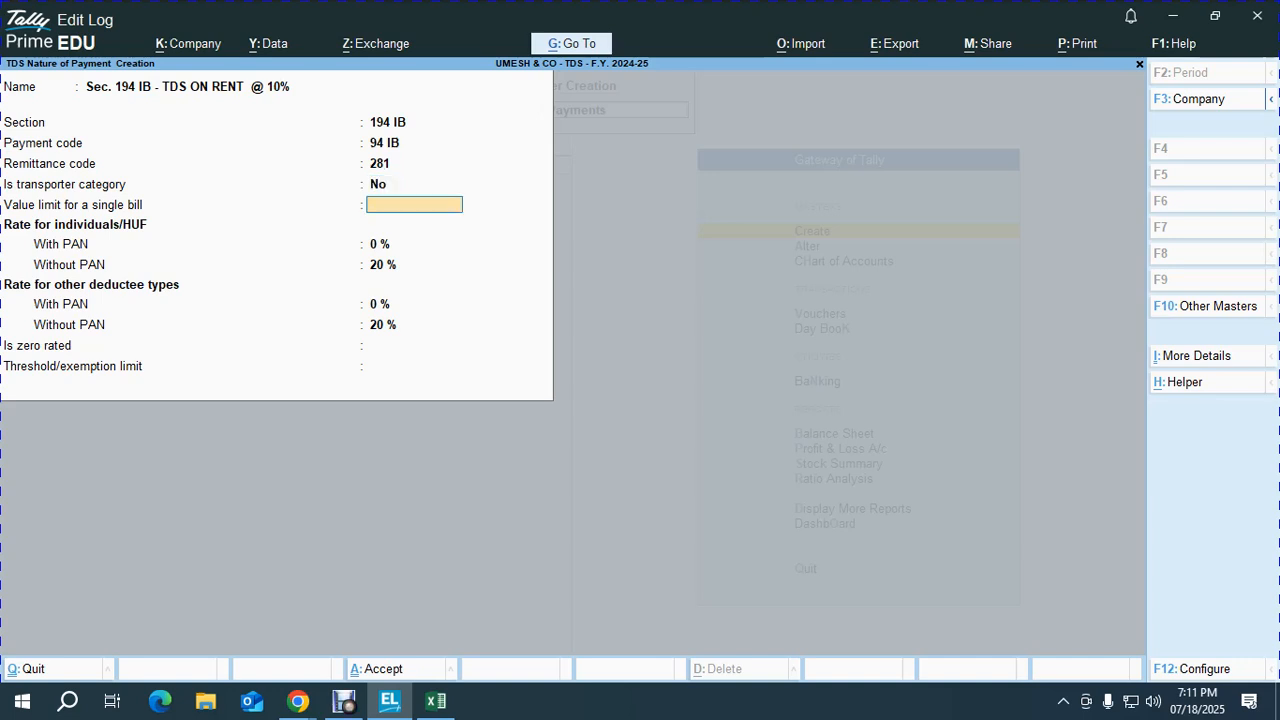
pyautogui.press('Return')
pyautogui.write('1')
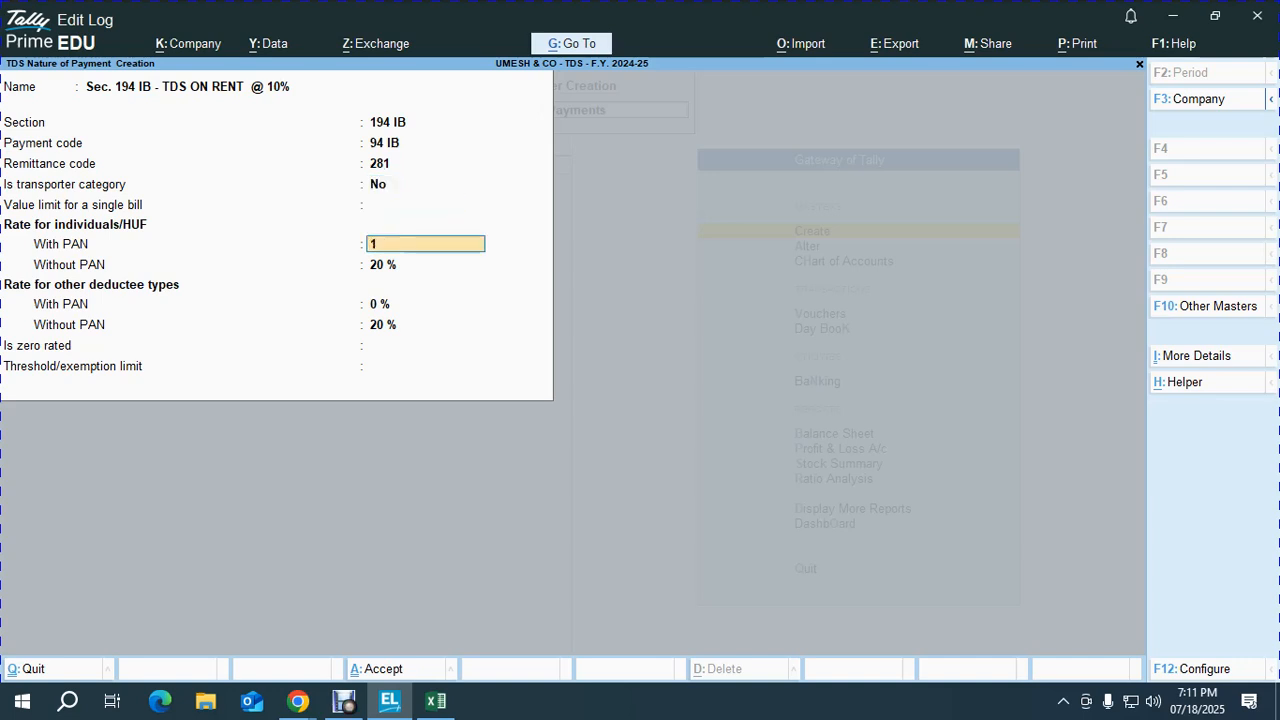
pyautogui.write('0')
pyautogui.press('Return')
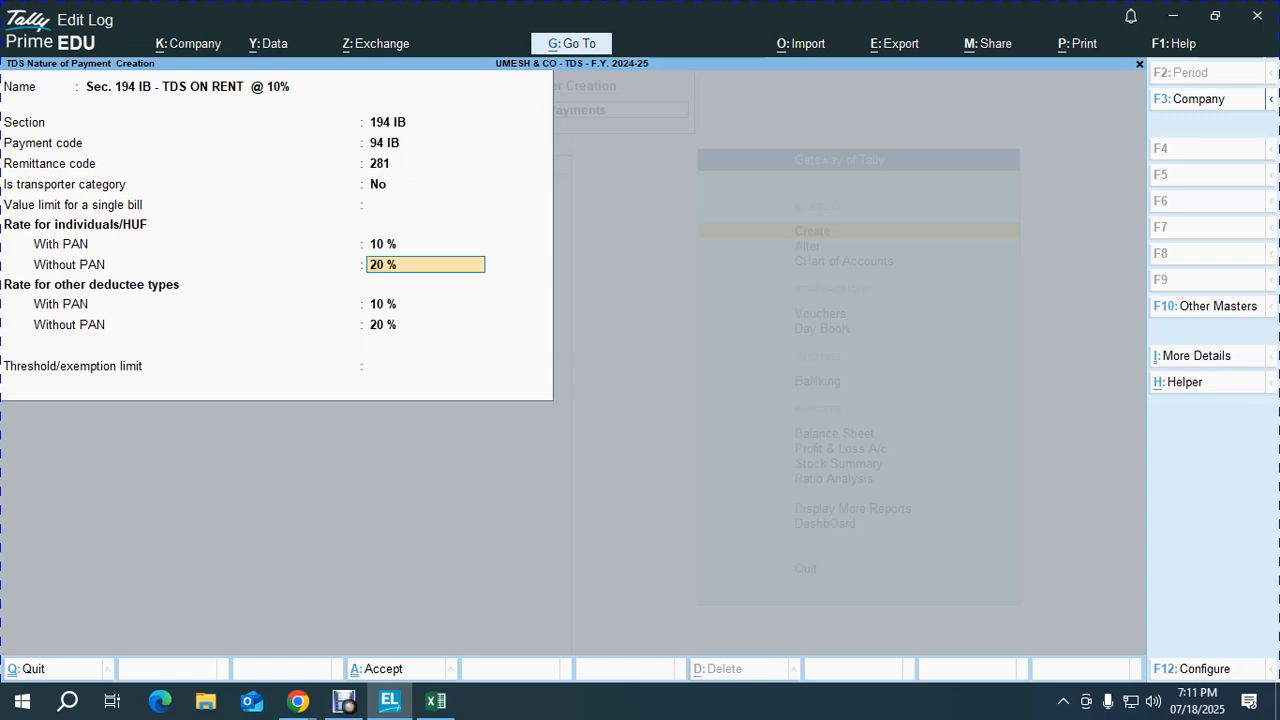
pyautogui.press('Return')
pyautogui.press('Return')
pyautogui.press('Return')
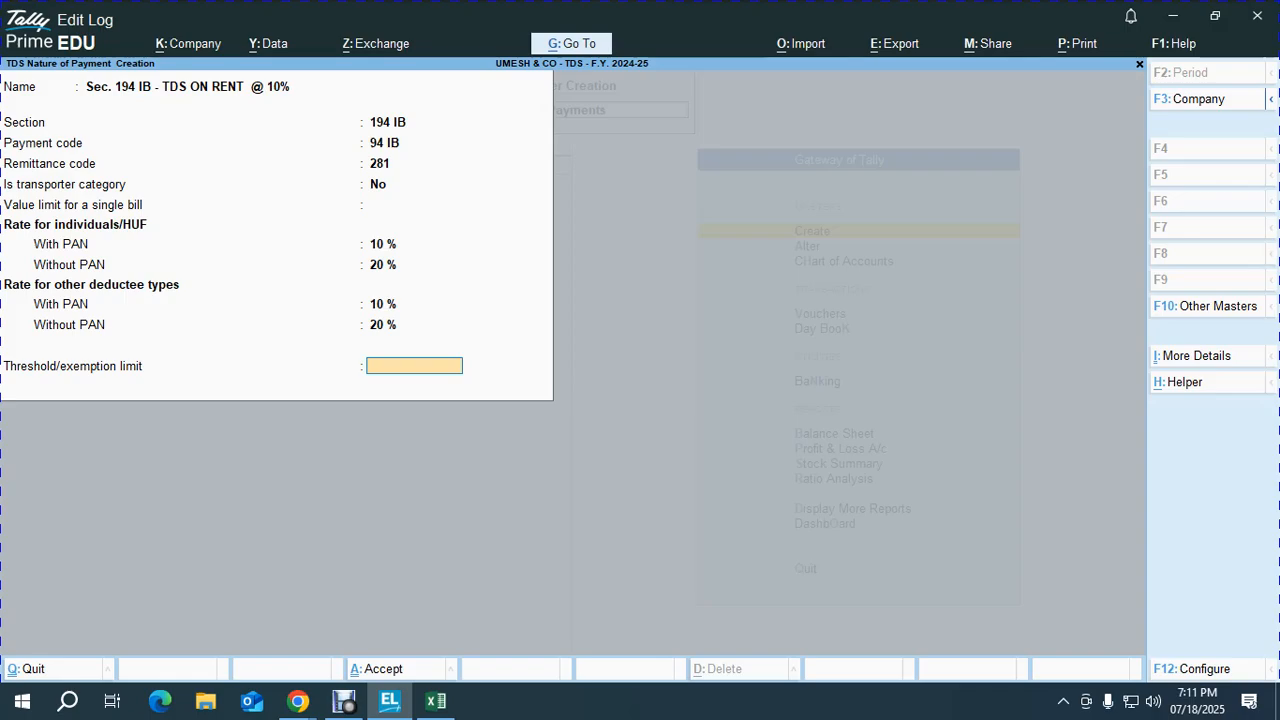
pyautogui.hotkey('alt', 'Tab')
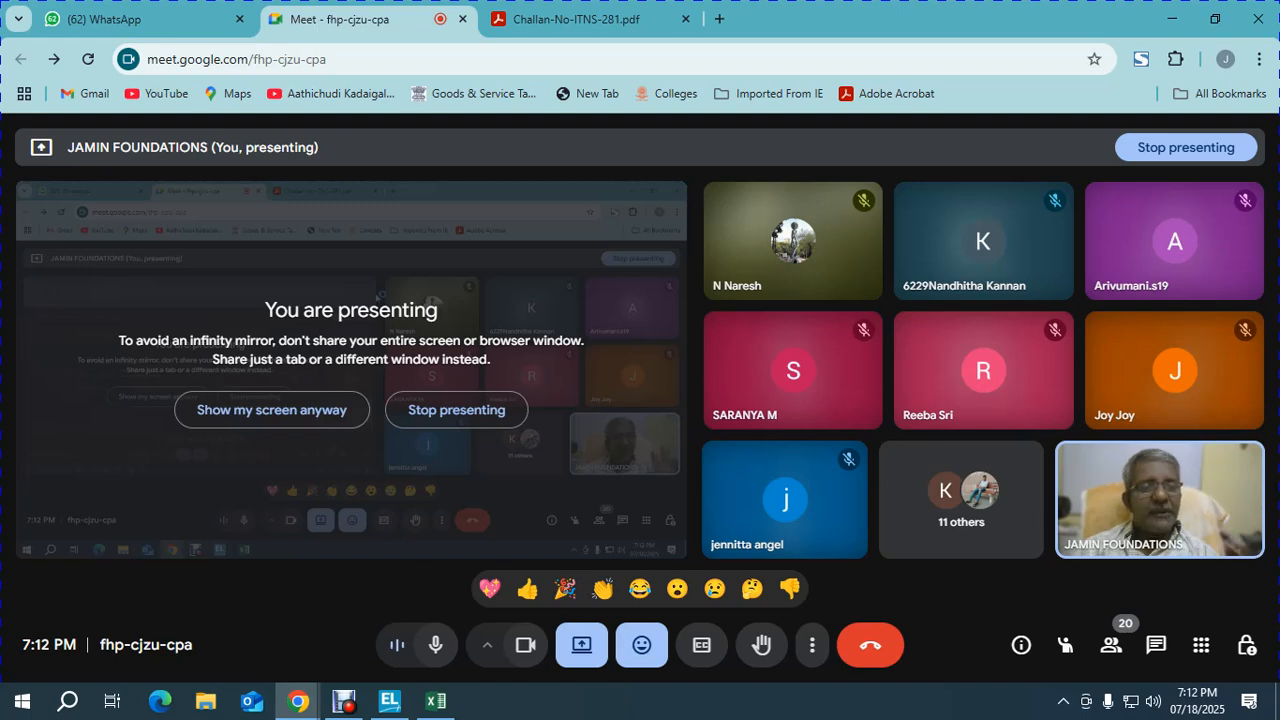
pyautogui.hotkey('alt', 'Tab')
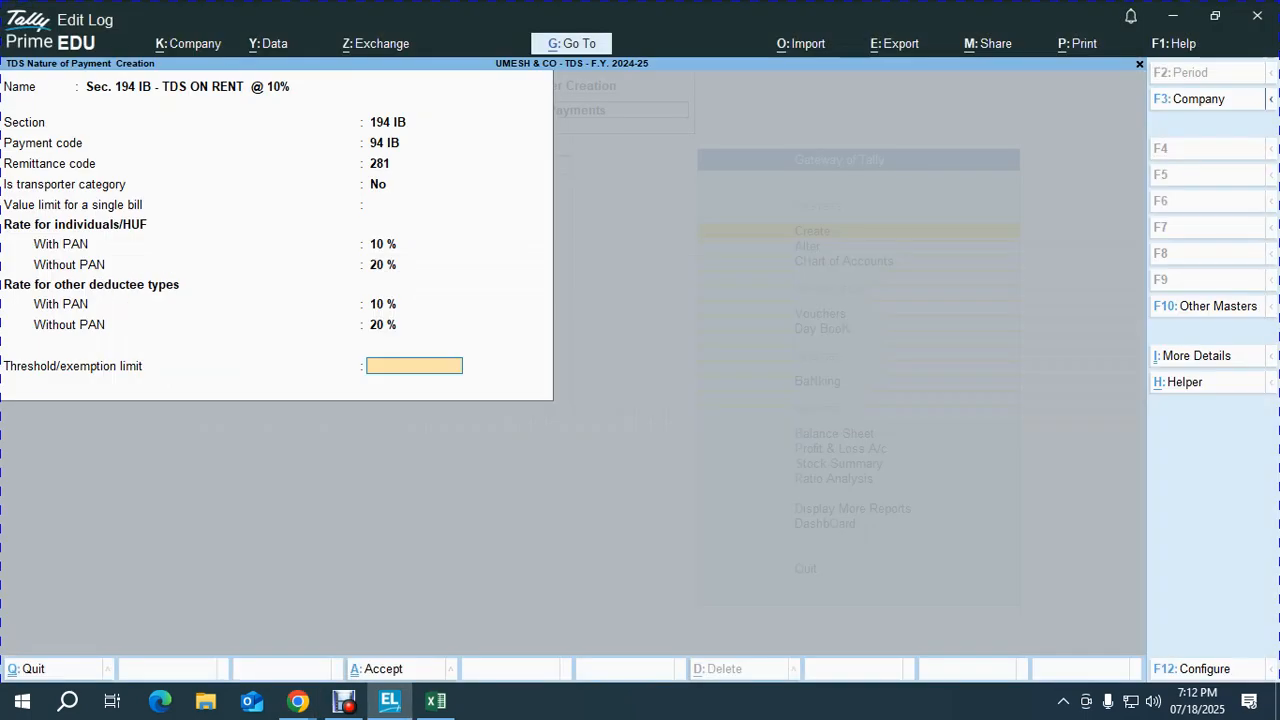
# Step: Save the Sec. 194 IB TDS ON RENT nature of payment
pyautogui.press('Return')
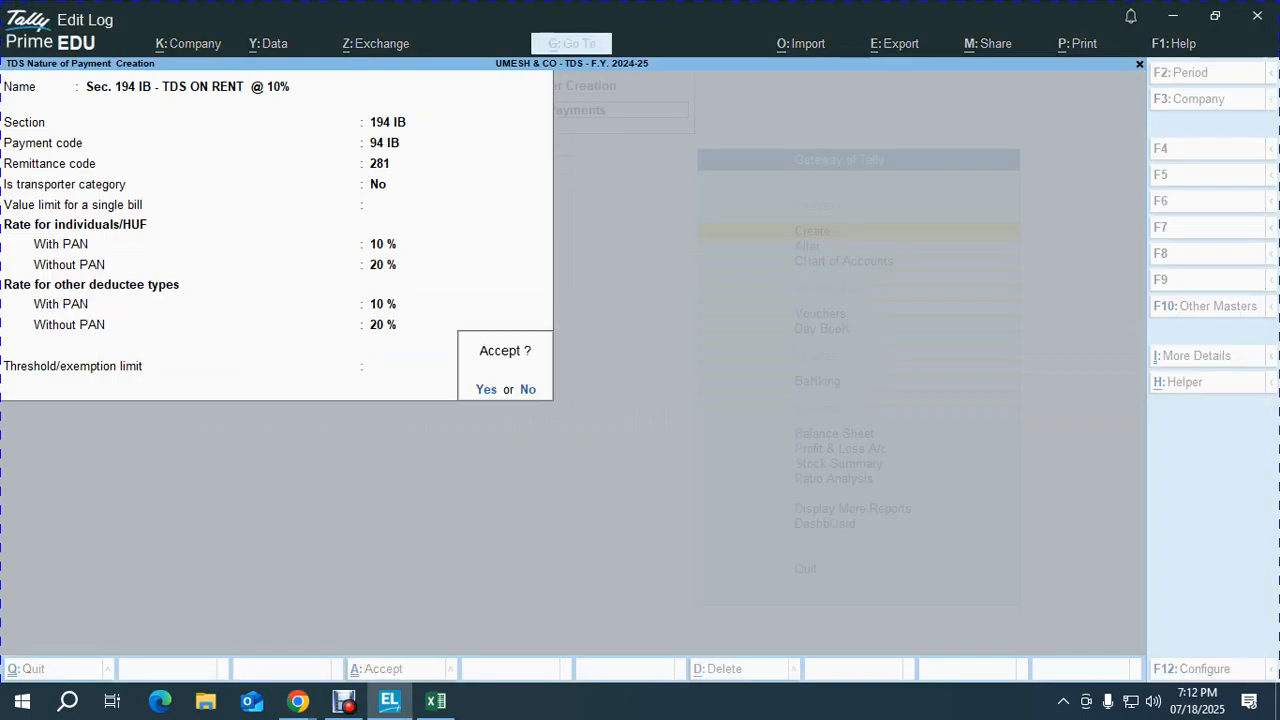
pyautogui.press('Return')
pyautogui.press('Escape')
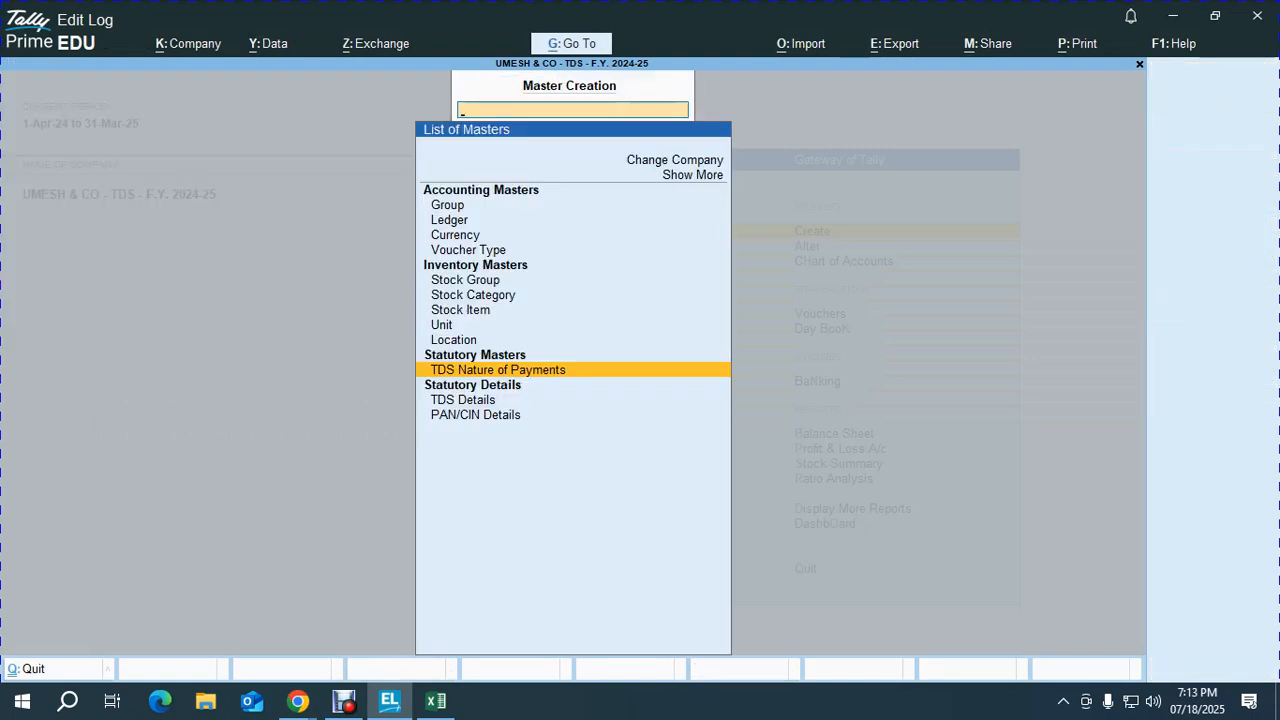
# Step: Create a ledger named RENT under Indirect Expenses
pyautogui.press('Up')
pyautogui.press('Up')
pyautogui.press('Up')
pyautogui.press('Up')
pyautogui.press('Up')
pyautogui.press('Up')
pyautogui.press('Up')
pyautogui.press('Up')
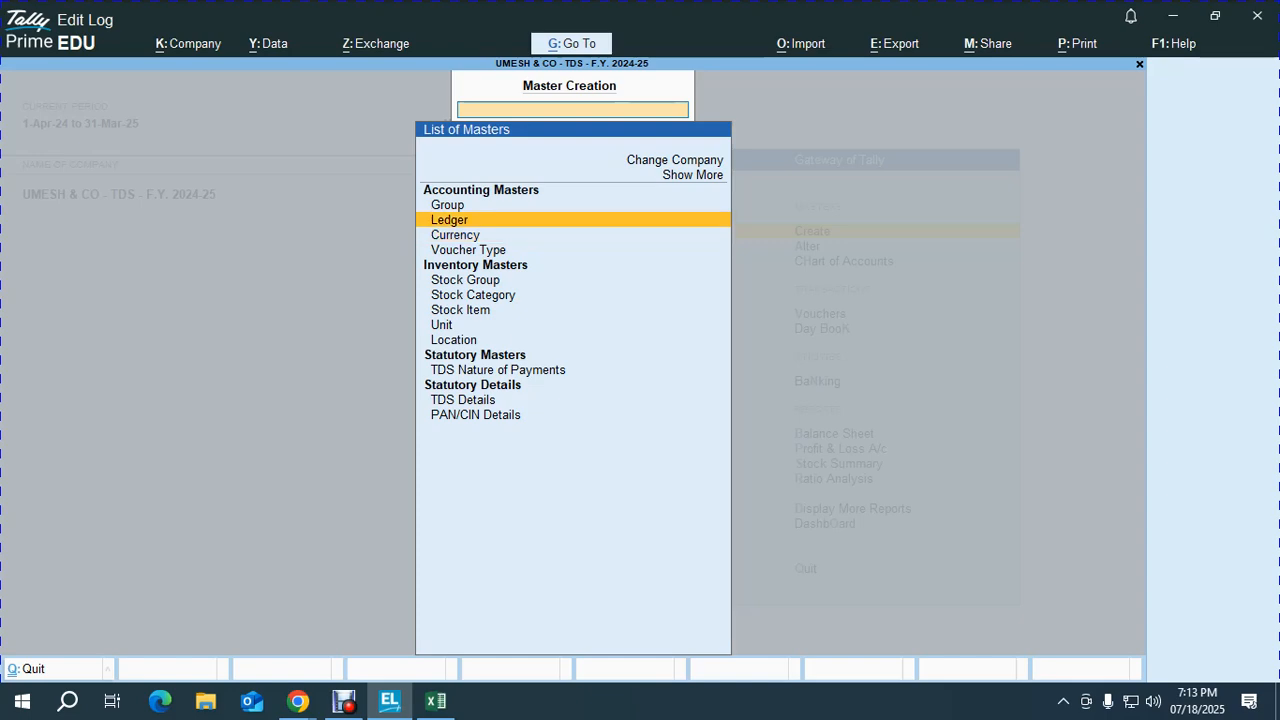
pyautogui.press('Return')
pyautogui.write('RENT')
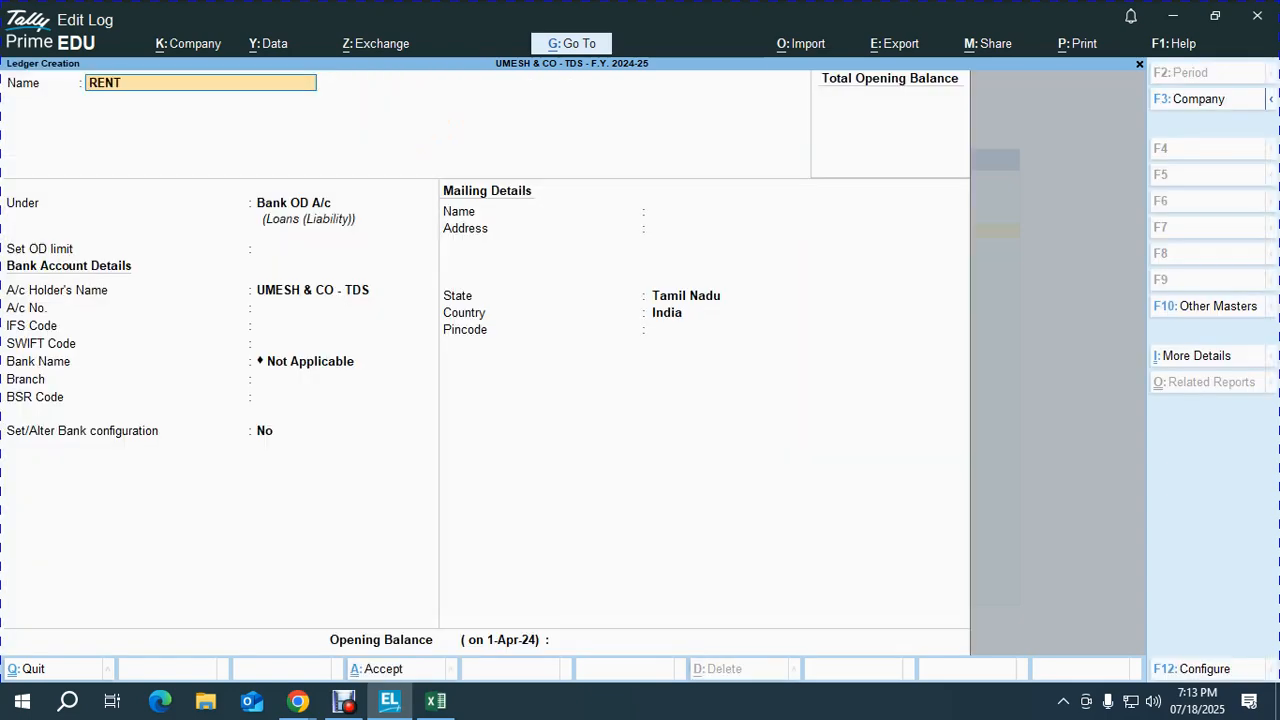
pyautogui.press('Return')
pyautogui.write('IND')
pyautogui.press('Down')
pyautogui.press('Up')
pyautogui.press('Return')
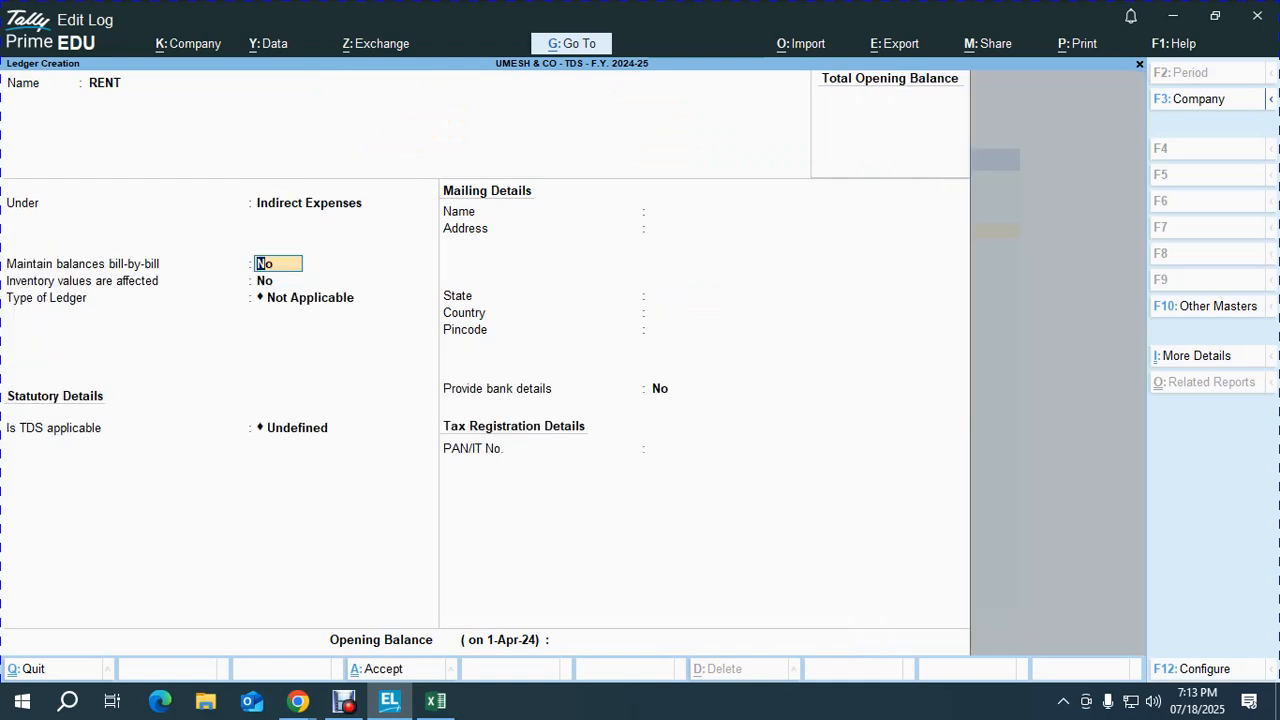
# Step: Make RENT TDS-applicable with nature of payment Sec. 194 IB and save the ledger
pyautogui.press('Return')
pyautogui.press('Return')
pyautogui.press('Return')
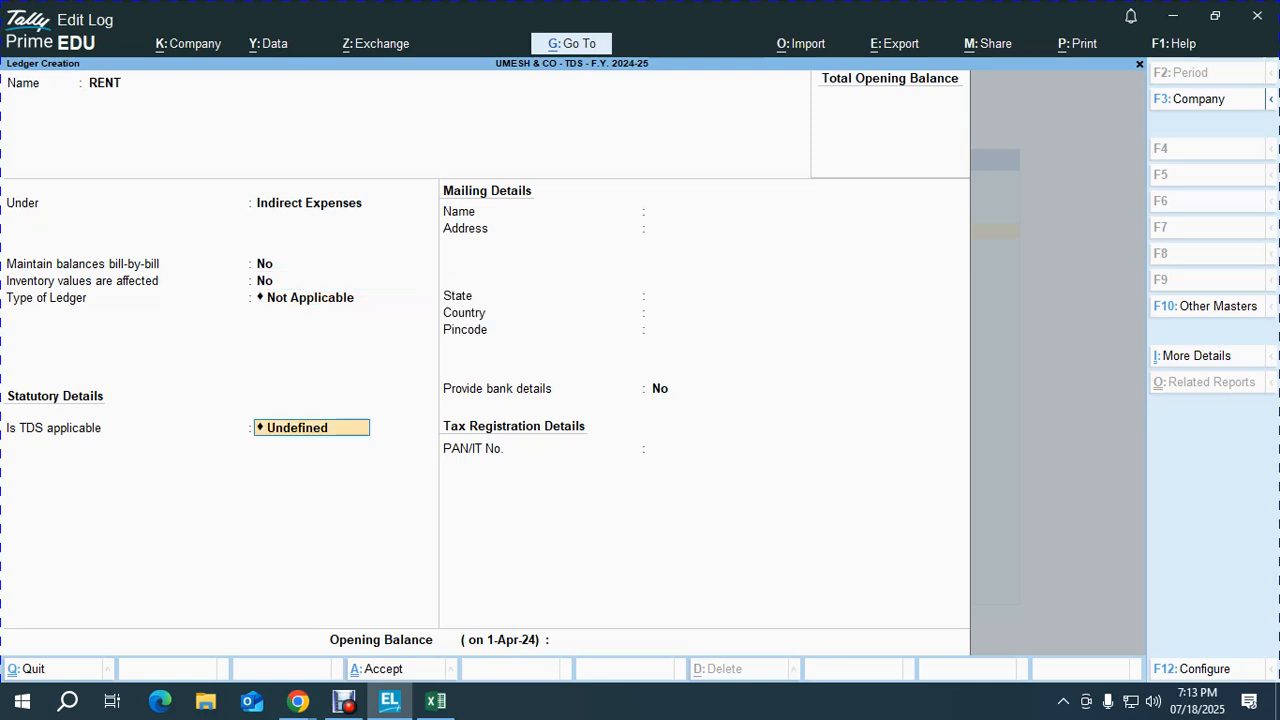
pyautogui.press('Up')
pyautogui.press('Up')
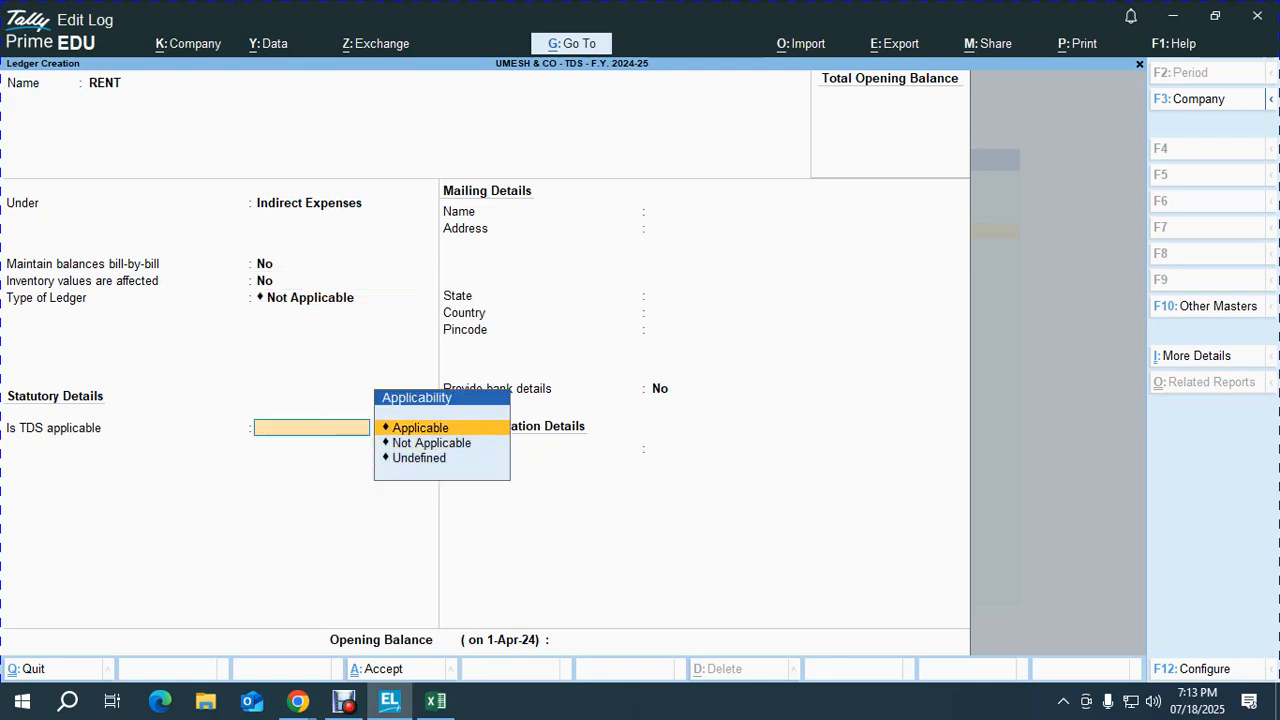
pyautogui.press('Return')
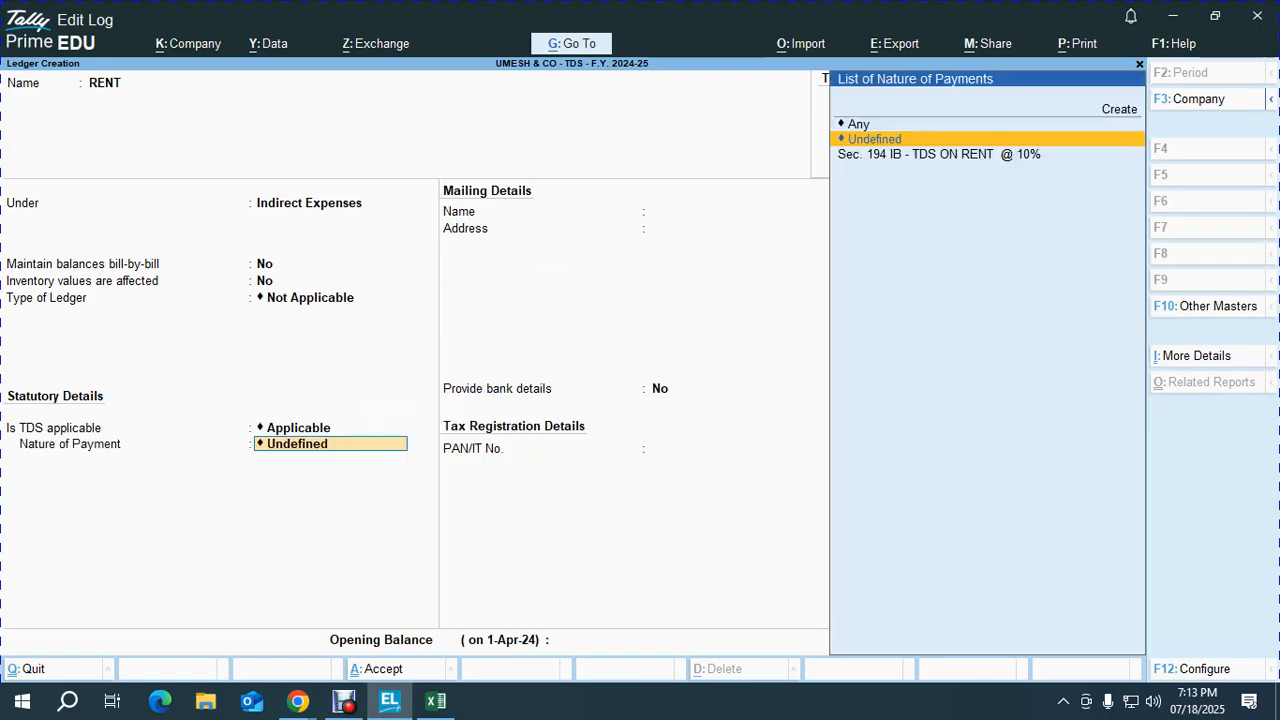
pyautogui.press('Down')
pyautogui.press('Return')
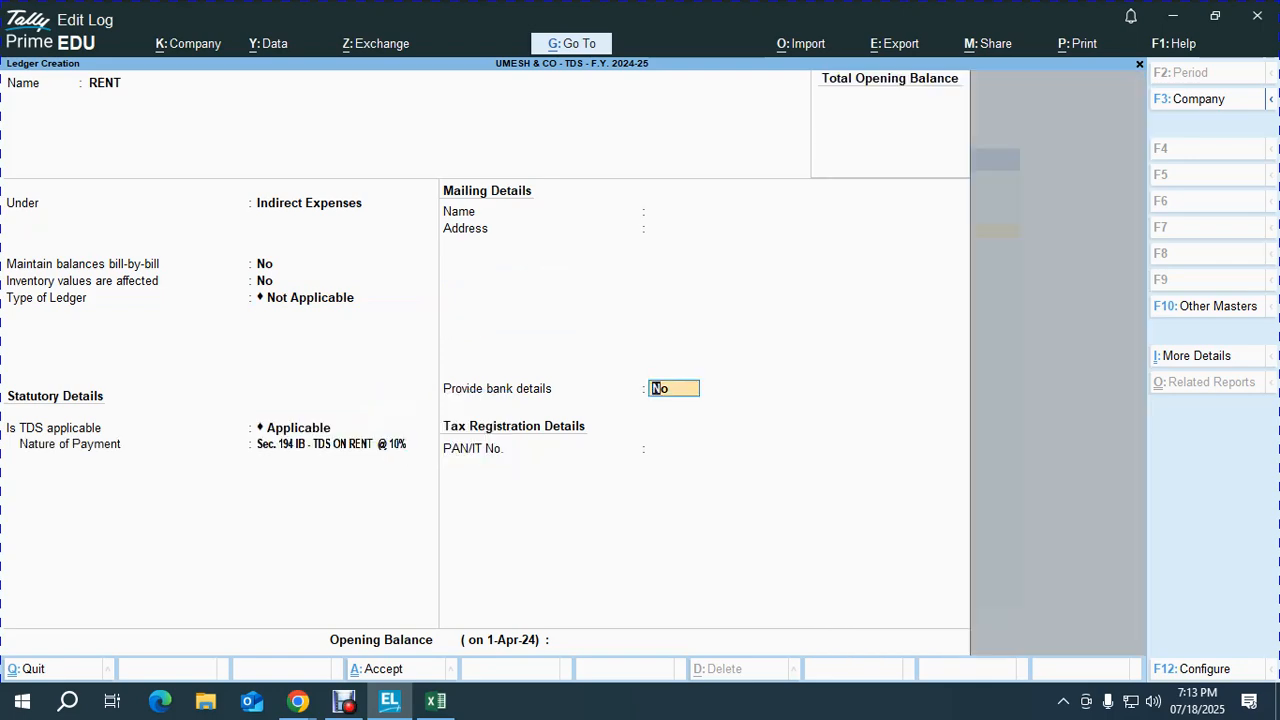
pyautogui.press('Return')
pyautogui.press('Return')
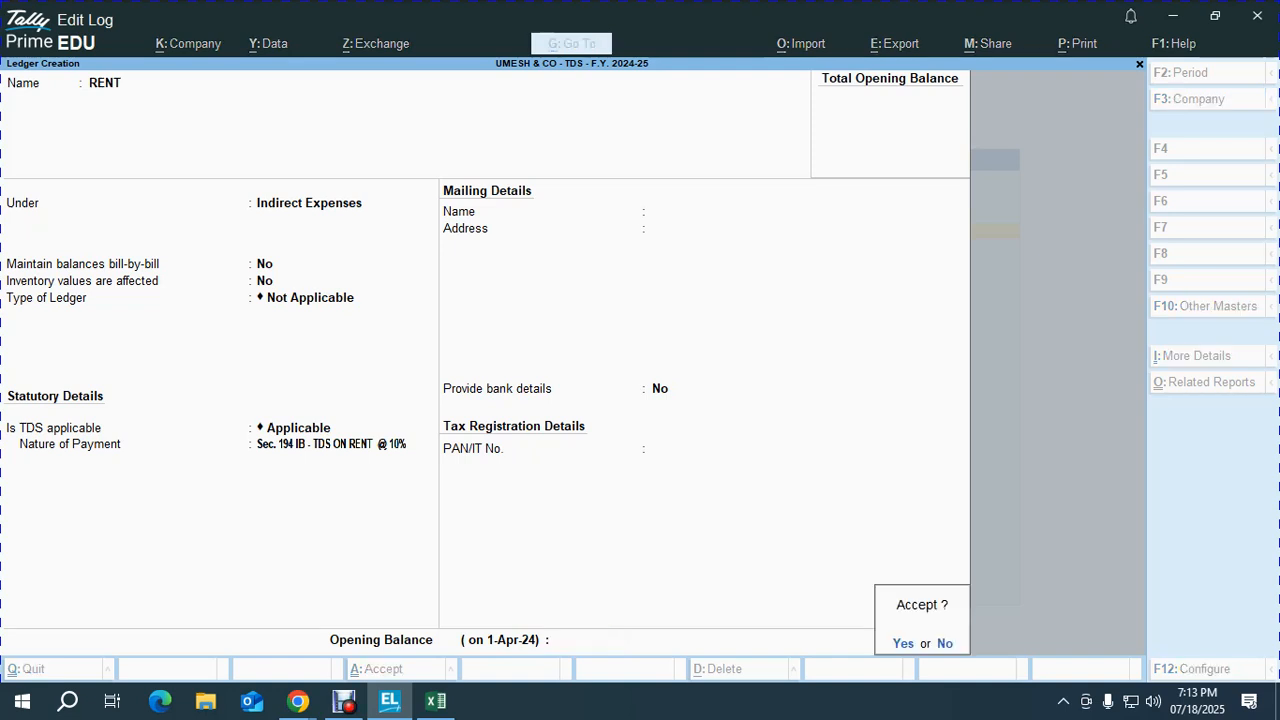
pyautogui.press('Return')
# Step: Create the landlord's ledger under Sundry Creditors with a 30-day credit period
pyautogui.write('GANESAN')
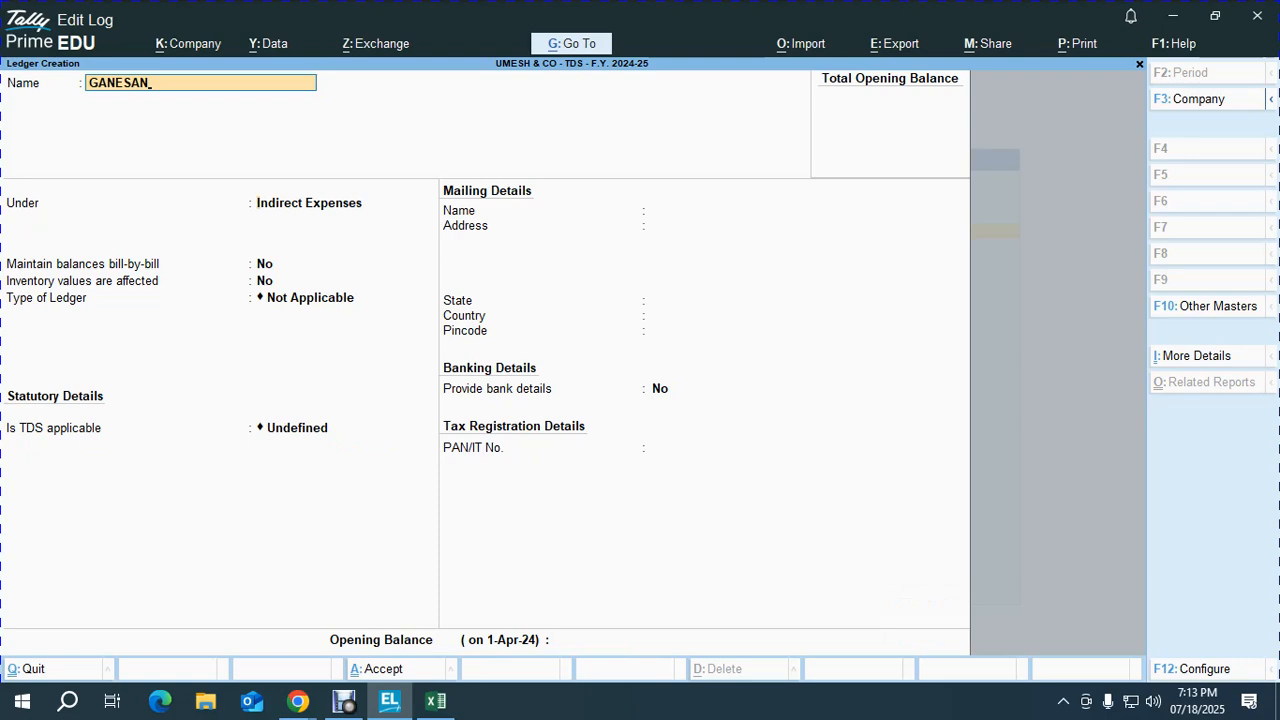
pyautogui.press('Return')
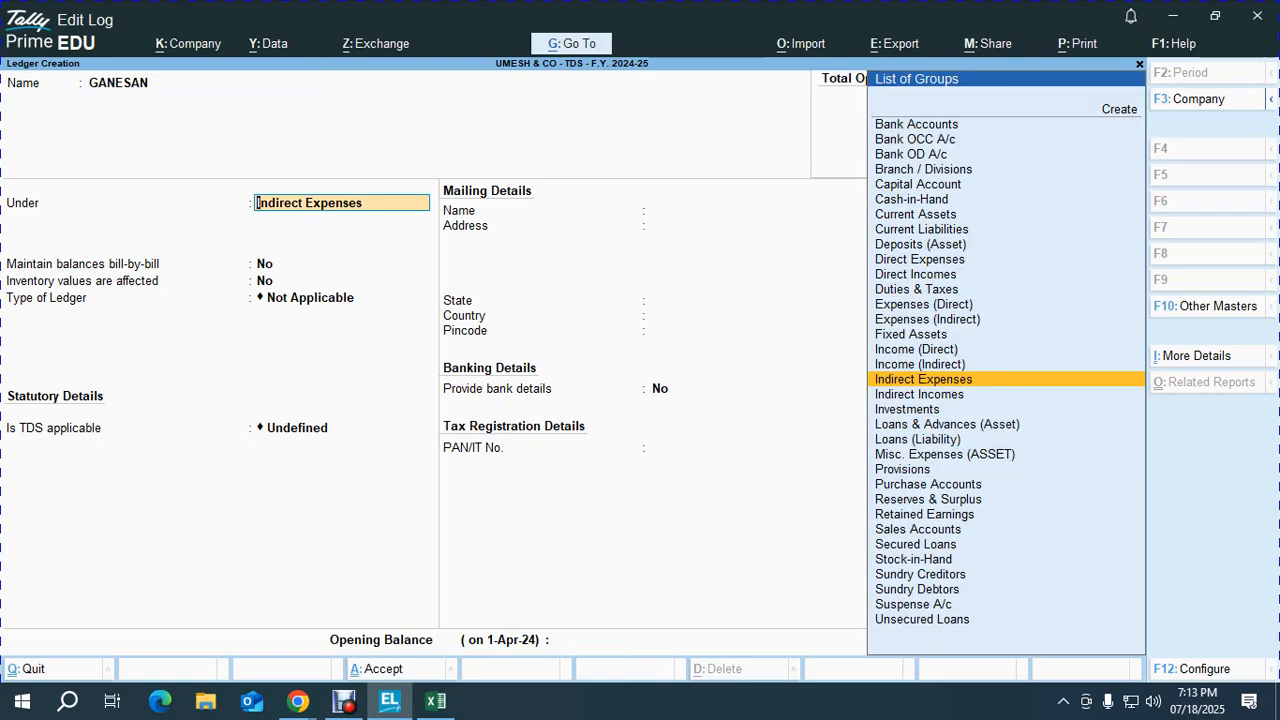
pyautogui.write('SUN')
pyautogui.press('Return')
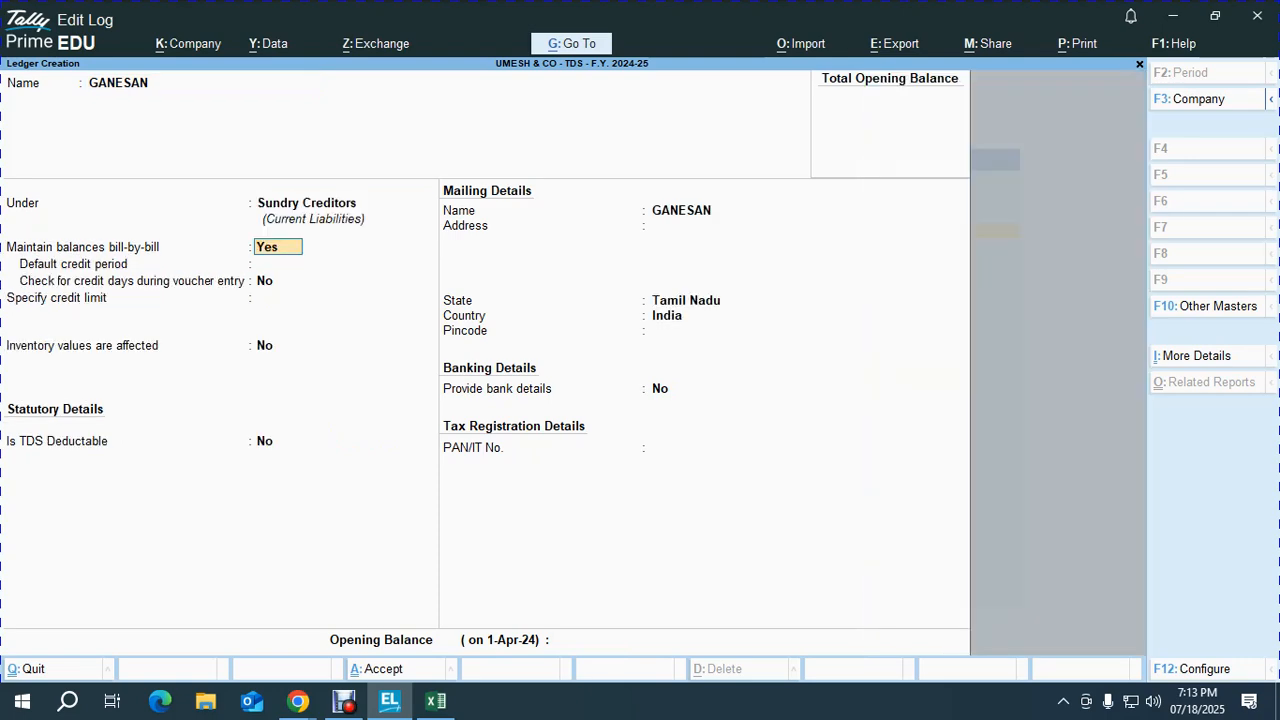
pyautogui.press('Return')
pyautogui.write('30')
pyautogui.press('Return')
pyautogui.press('Return')
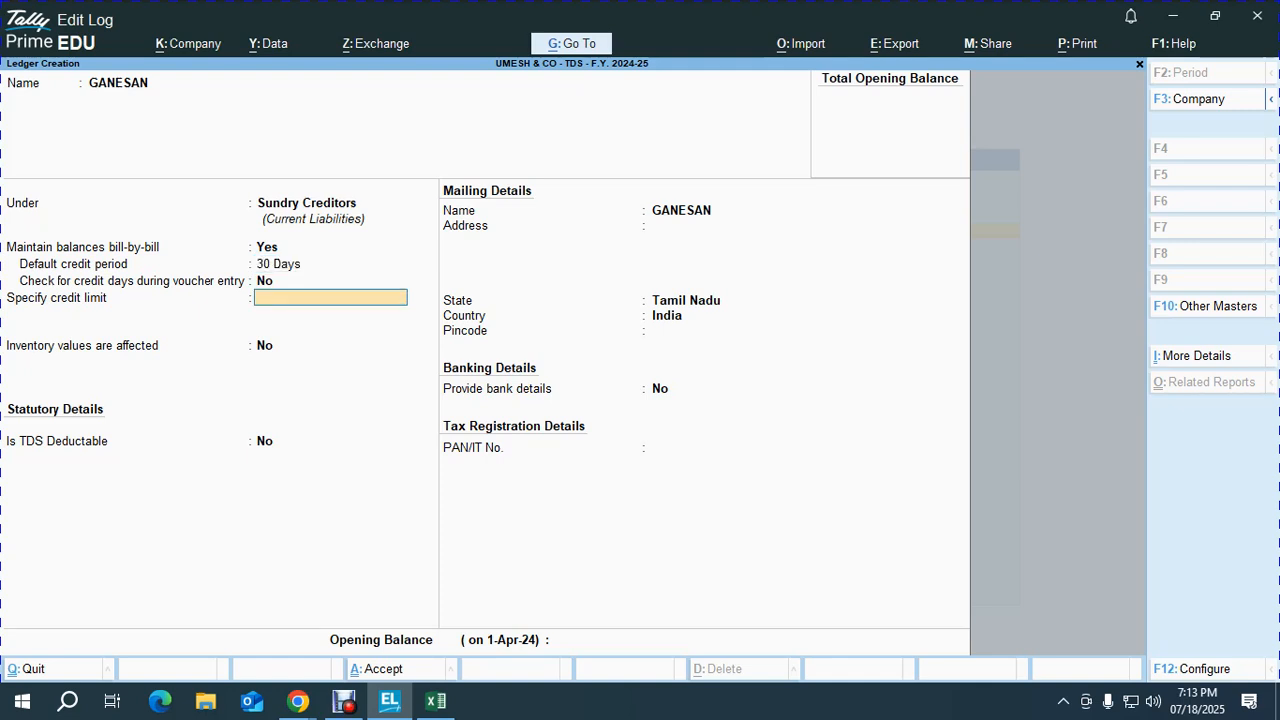
pyautogui.press('Return')
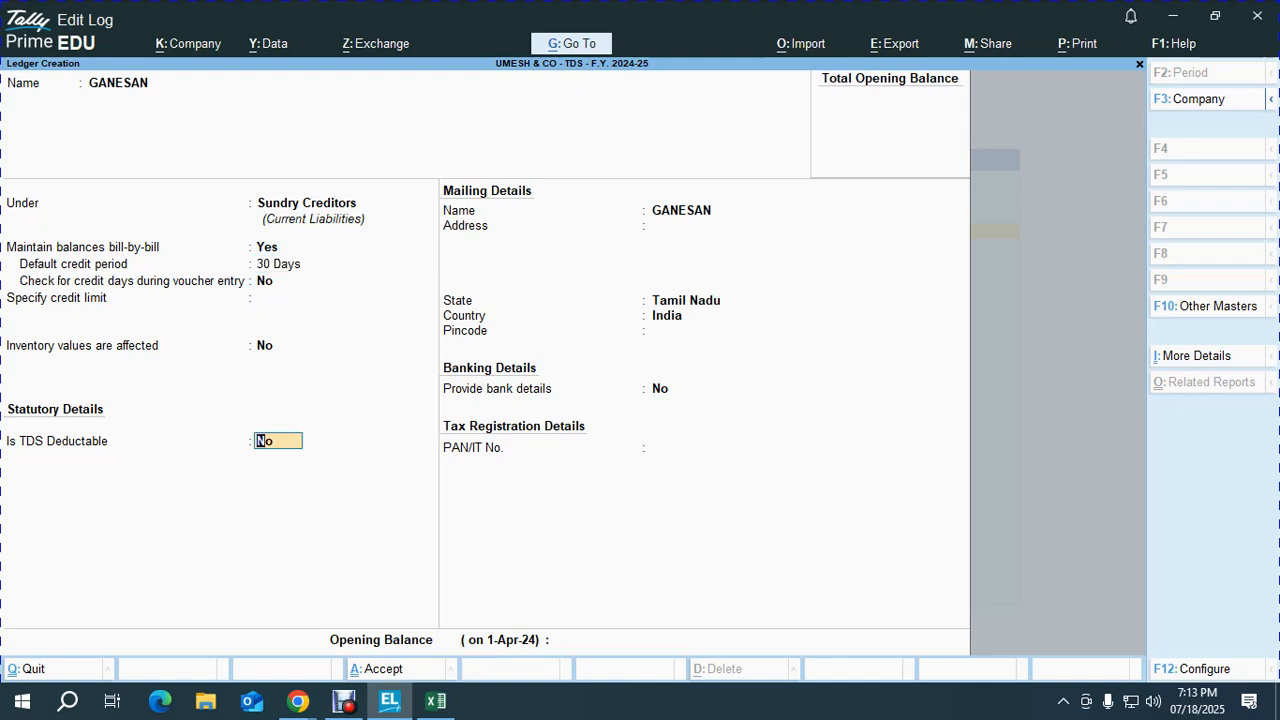
# Step: Mark the landlord's ledger as TDS deductible with deductee type Individual - Resident
pyautogui.write('Y')
pyautogui.press('Return')
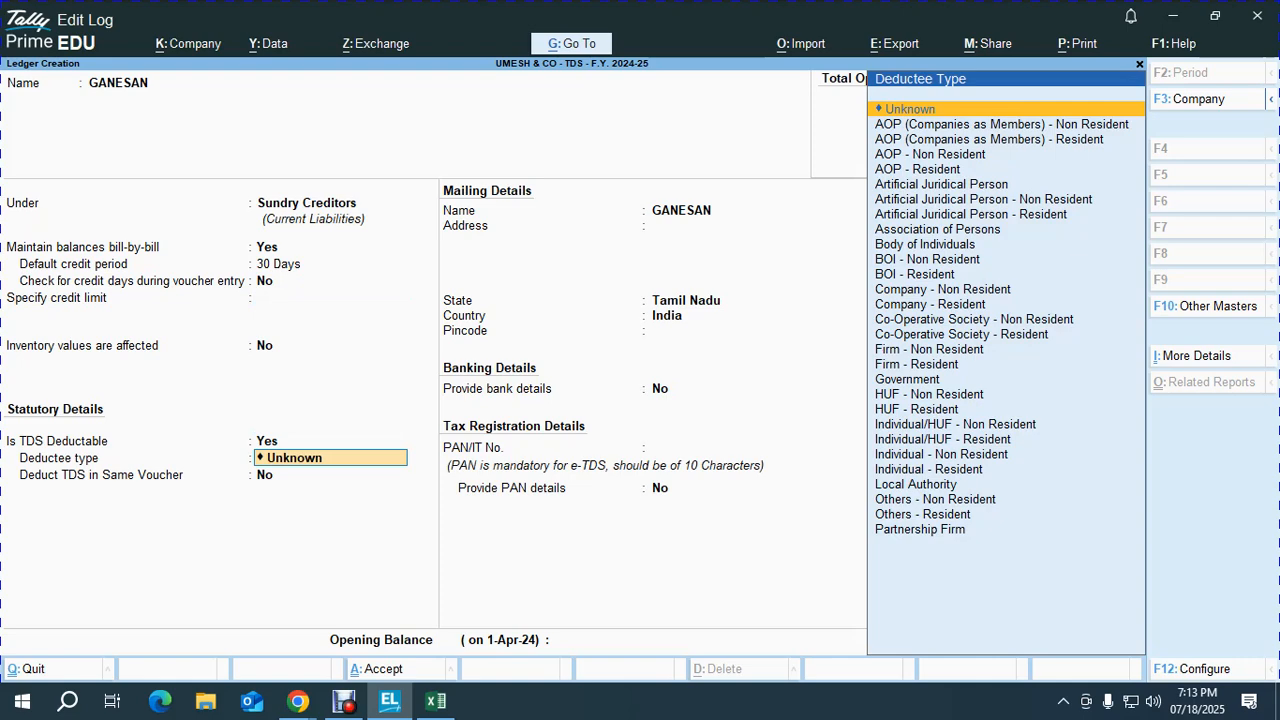
pyautogui.press('Down')
pyautogui.press('Down')
pyautogui.press('Down')
pyautogui.press('Down')
pyautogui.press('Down')
pyautogui.press('Down')
pyautogui.press('Down')
pyautogui.press('Down')
pyautogui.press('Down')
pyautogui.press('Down')
pyautogui.press('Down')
pyautogui.press('Down')
pyautogui.press('Down')
pyautogui.press('Down')
pyautogui.press('Down')
pyautogui.press('Down')
pyautogui.press('Down')
pyautogui.press('Down')
pyautogui.press('Down')
pyautogui.press('Down')
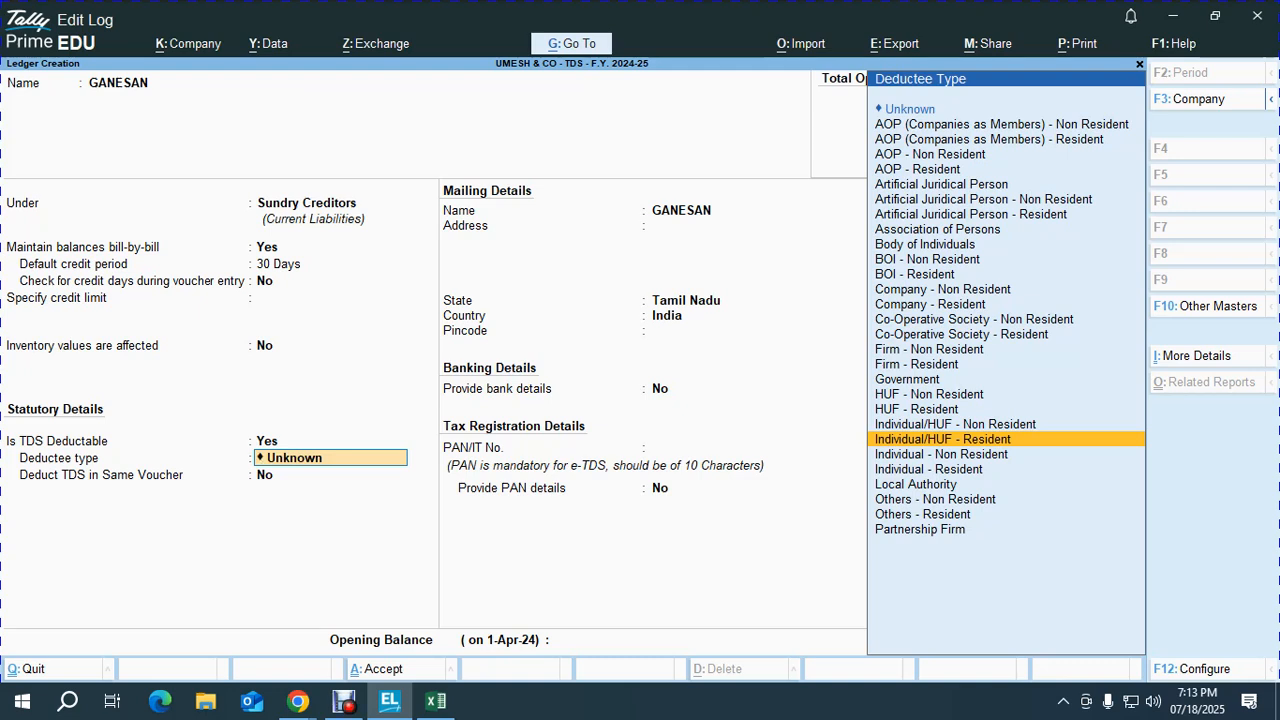
pyautogui.write('\\')
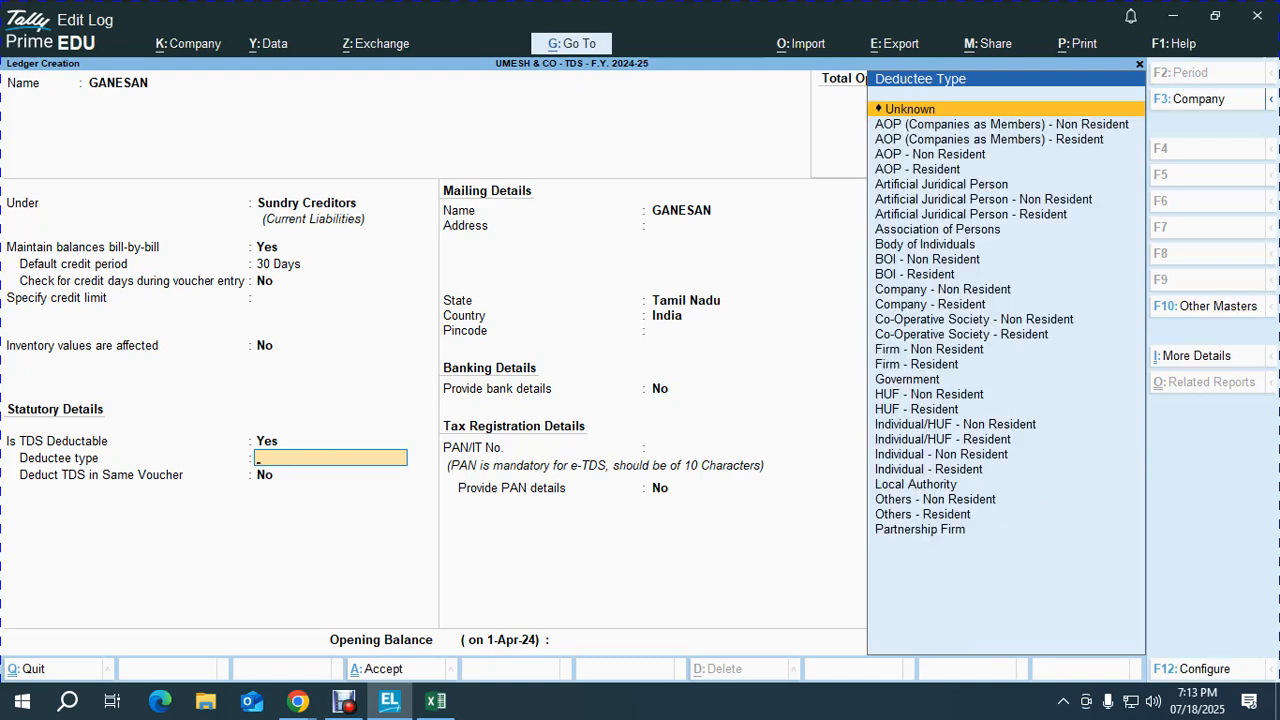
pyautogui.write('IND')
pyautogui.press('Down')
pyautogui.press('Down')
pyautogui.press('Down')
pyautogui.press('Down')
pyautogui.press('Down')
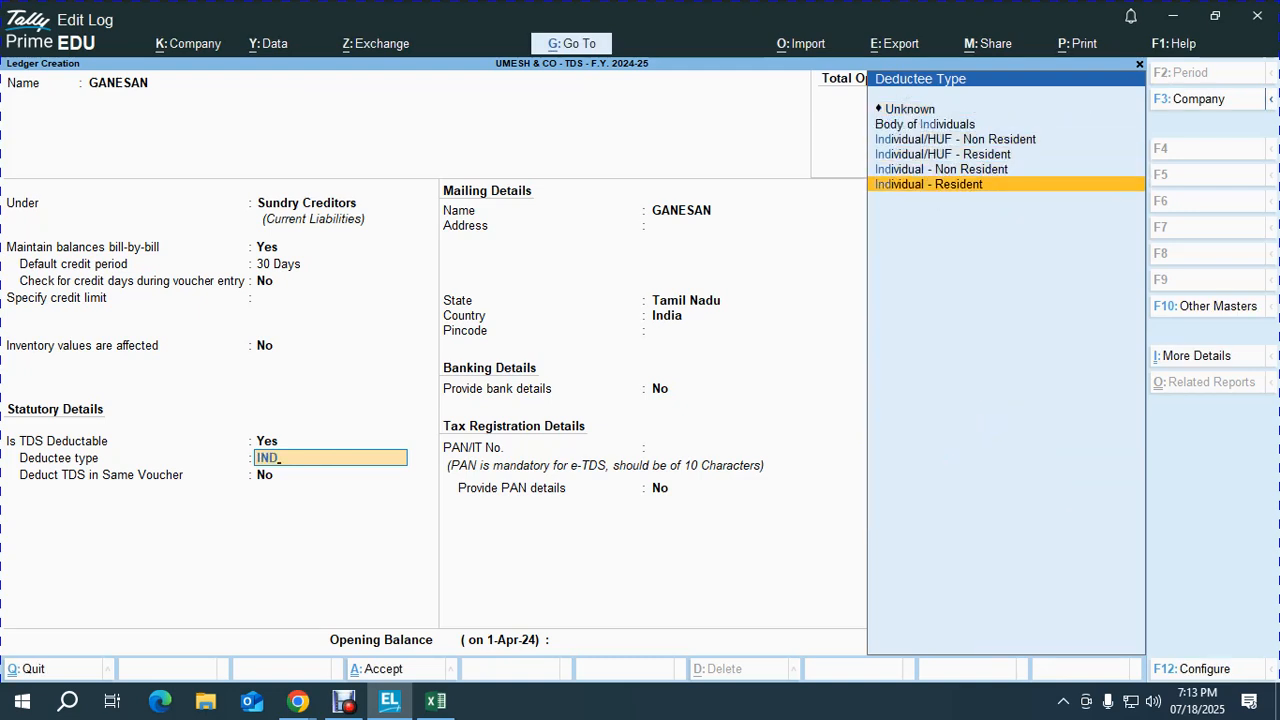
pyautogui.press('Return')
pyautogui.hotkey('alt', 'Tab')
pyautogui.hotkey('alt', 'Tab')
# Step: Go to the Sum 2,3 sheet in Excel and copy the PAN in cell I38
pyautogui.press('Tab')
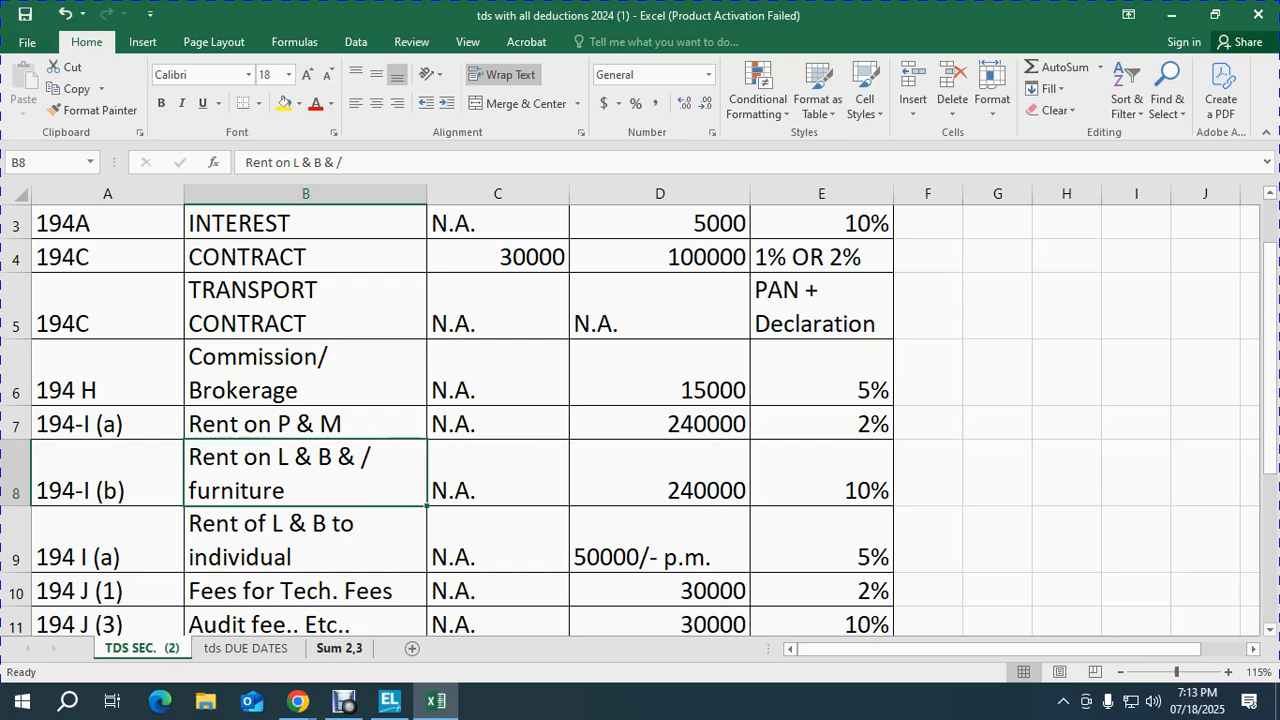
pyautogui.hotkey('ctrl', 'pagedown')
pyautogui.hotkey('ctrl', 'pagedown')
pyautogui.press('Left')
pyautogui.press('Left')
pyautogui.press('Right')
pyautogui.press('Right')
pyautogui.press('Right')
pyautogui.press('Right')
pyautogui.press('Right')
pyautogui.press('Right')
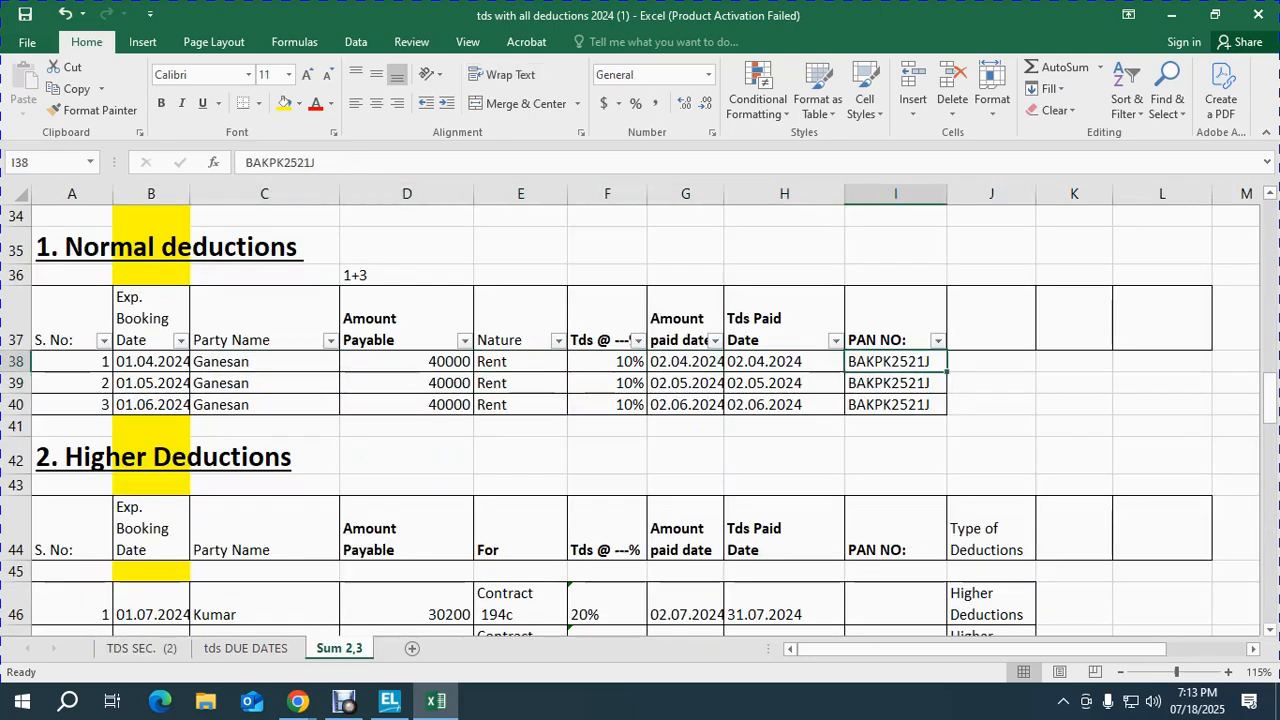
pyautogui.hotkey('ctrl', 'c')
pyautogui.hotkey('alt', 'Tab')
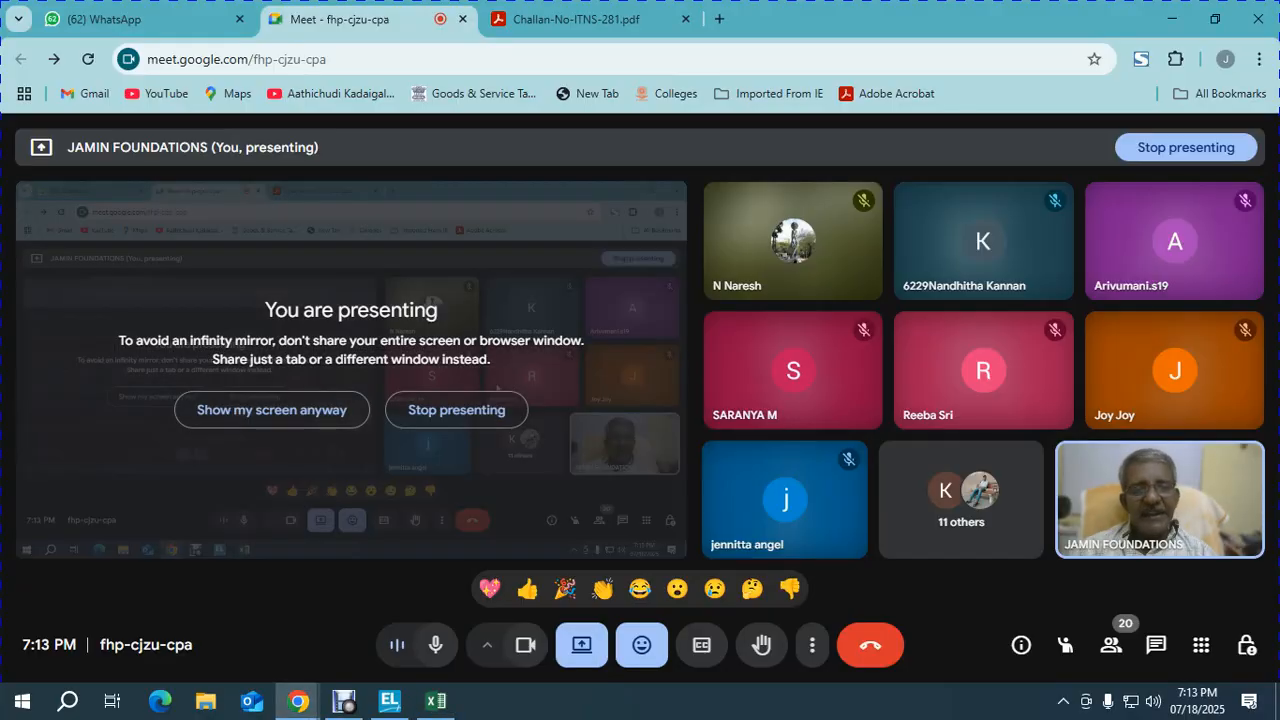
# Step: Paste the copied PAN into the landlord ledger's PAN field and save the ledger
pyautogui.hotkey('alt', 'Tab')
pyautogui.press('Tab')
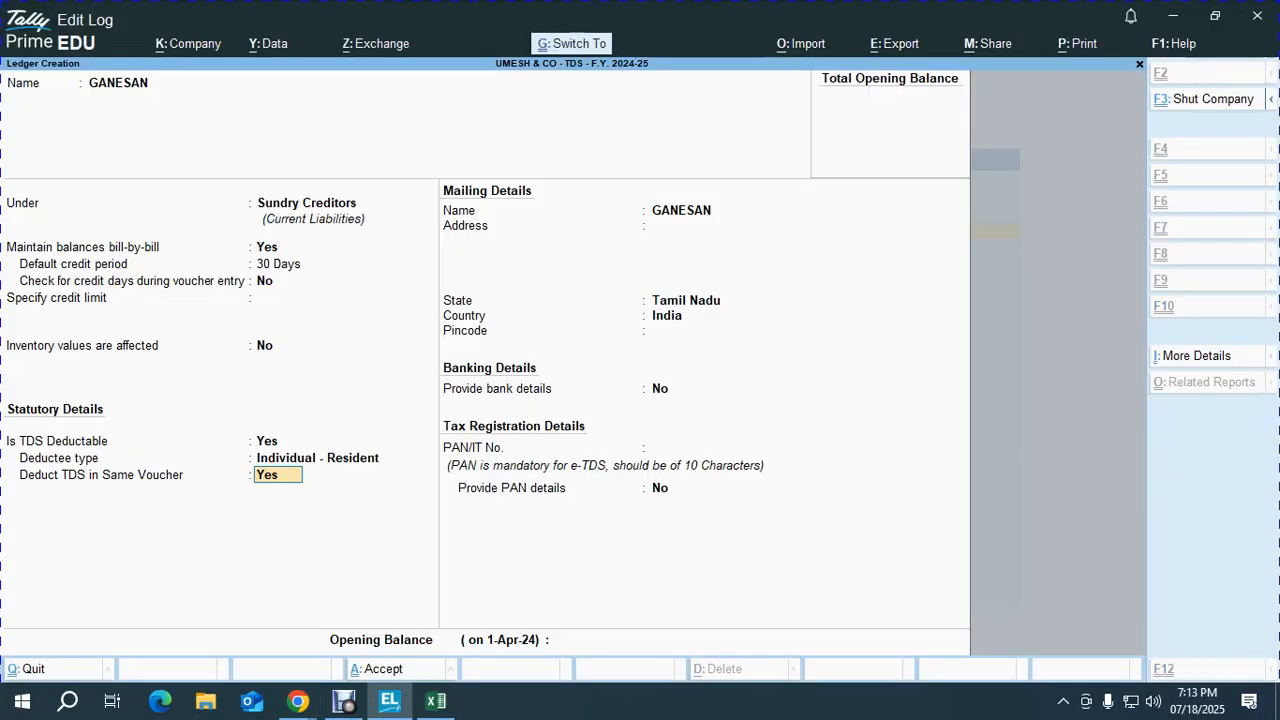
pyautogui.press('Return')
pyautogui.press('Return')
pyautogui.press('Return')
pyautogui.press('Return')
pyautogui.press('Return')
pyautogui.press('Return')
pyautogui.press('Return')
pyautogui.press('Return')
pyautogui.press('Up')
pyautogui.hotkey('ctrl', 'alt', 'v')
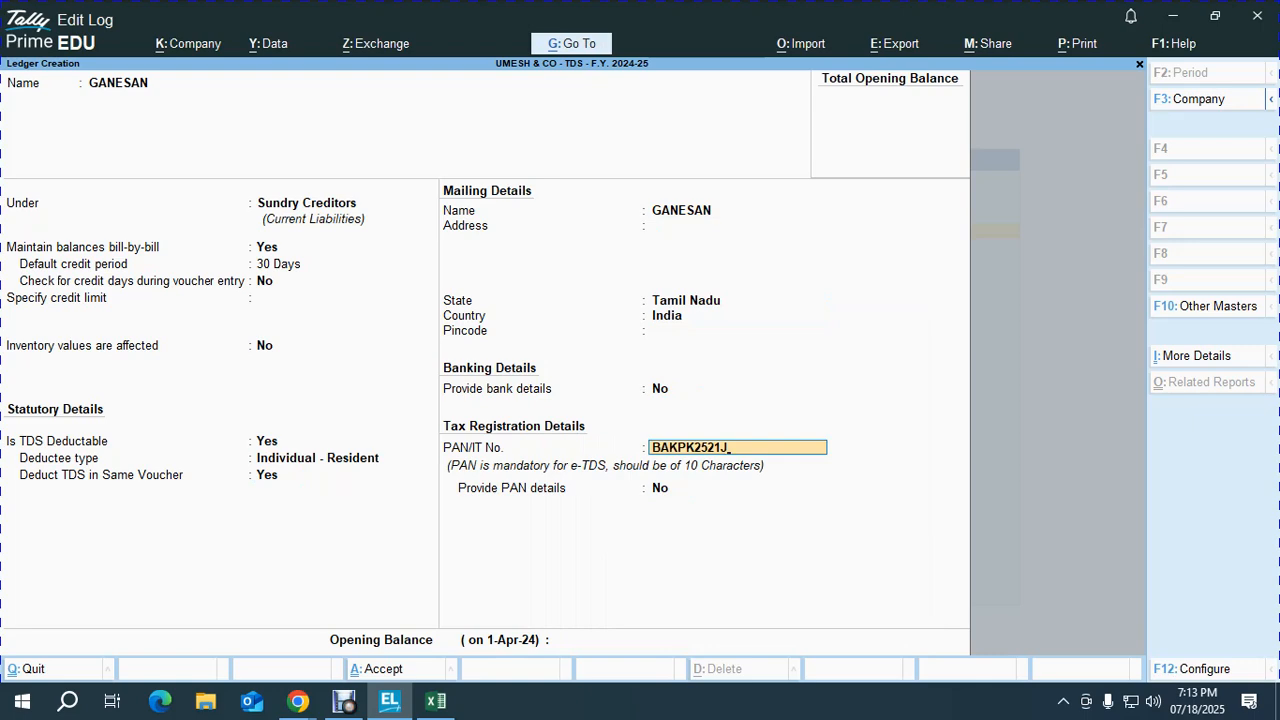
pyautogui.press('Return')
pyautogui.press('Return')
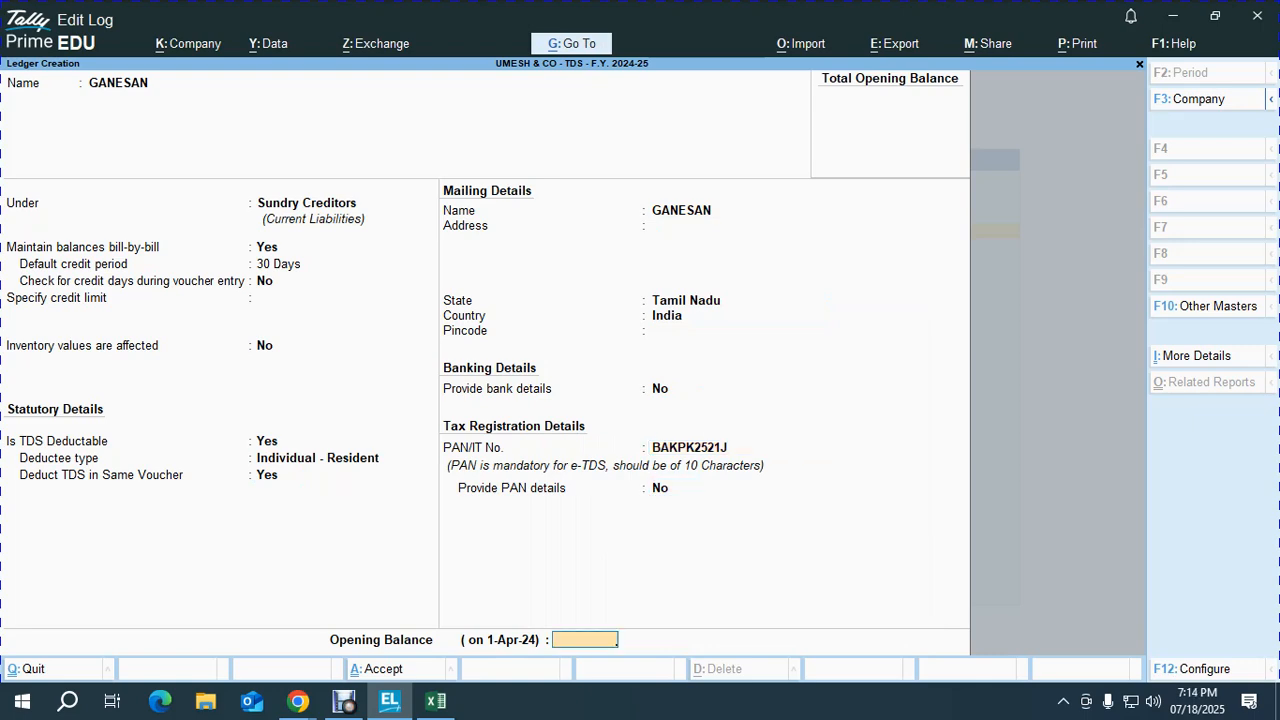
pyautogui.press('Return')
pyautogui.press('Return')
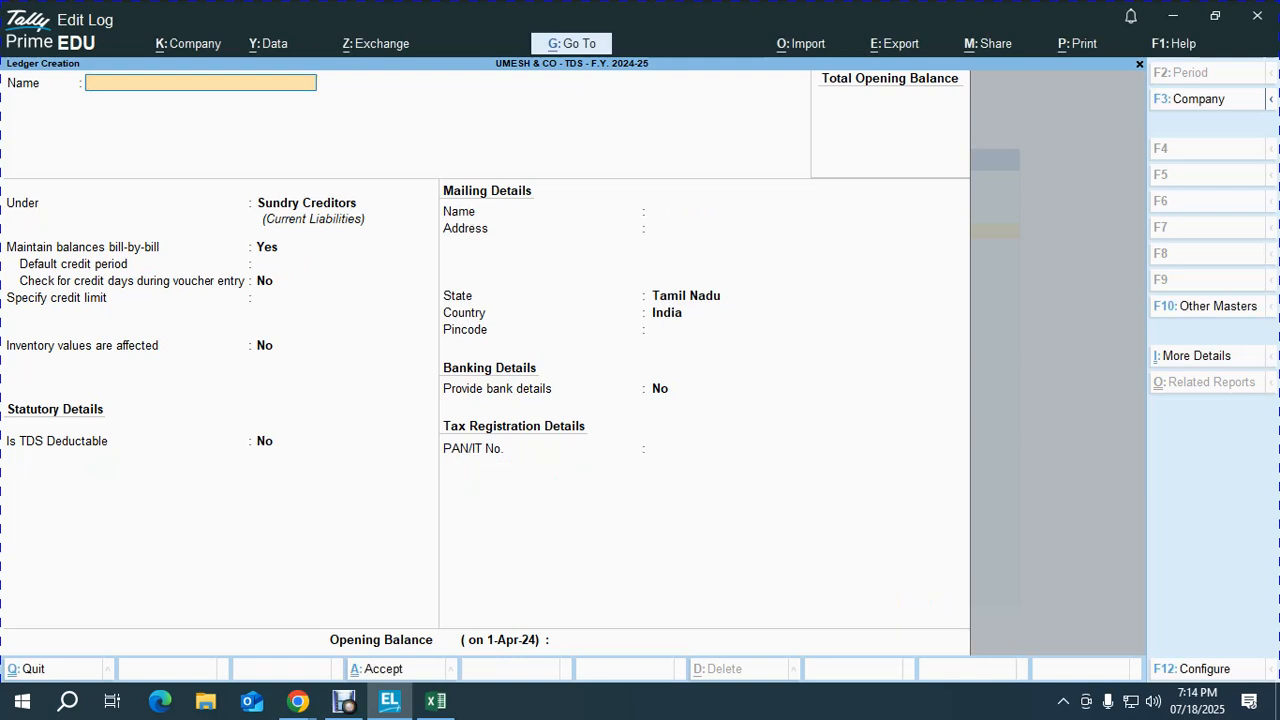
# Step: Name the ledger TDS ON RENT under Duties & Taxes and check the duty-type configuration setting
pyautogui.write('TDS ON RENT')
pyautogui.press('Return')
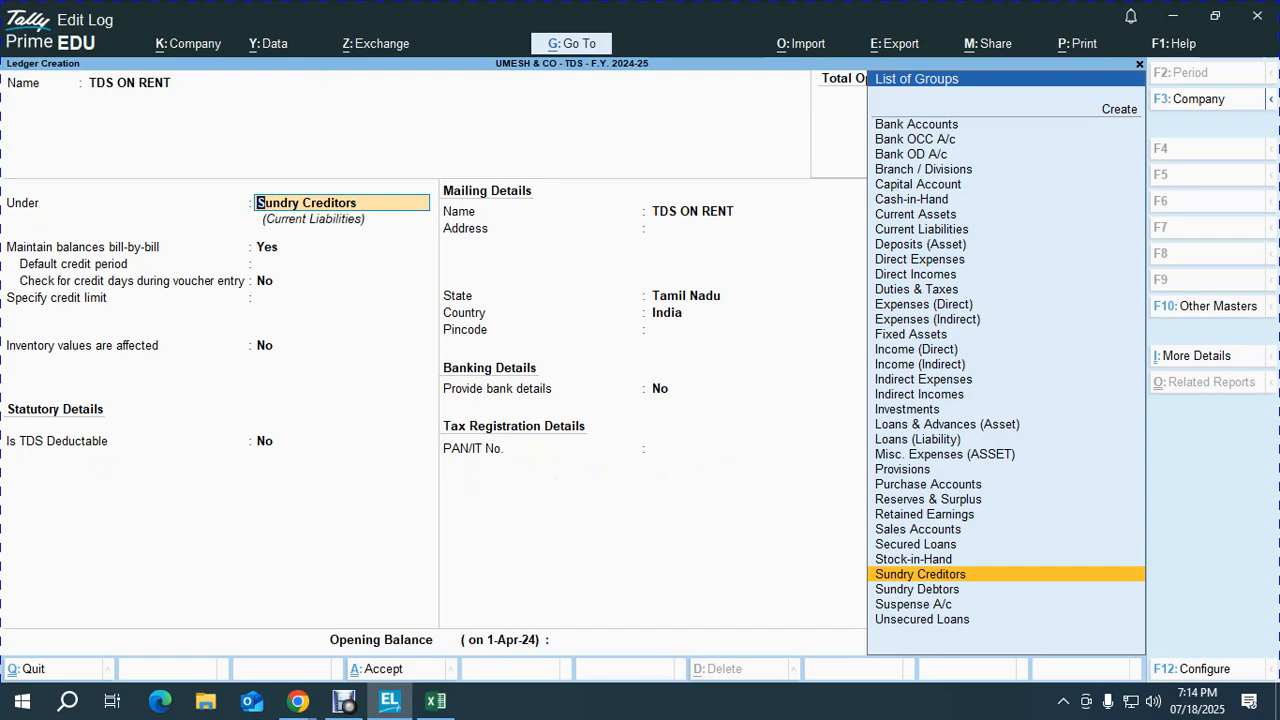
pyautogui.write('DUT')
pyautogui.press('Return')
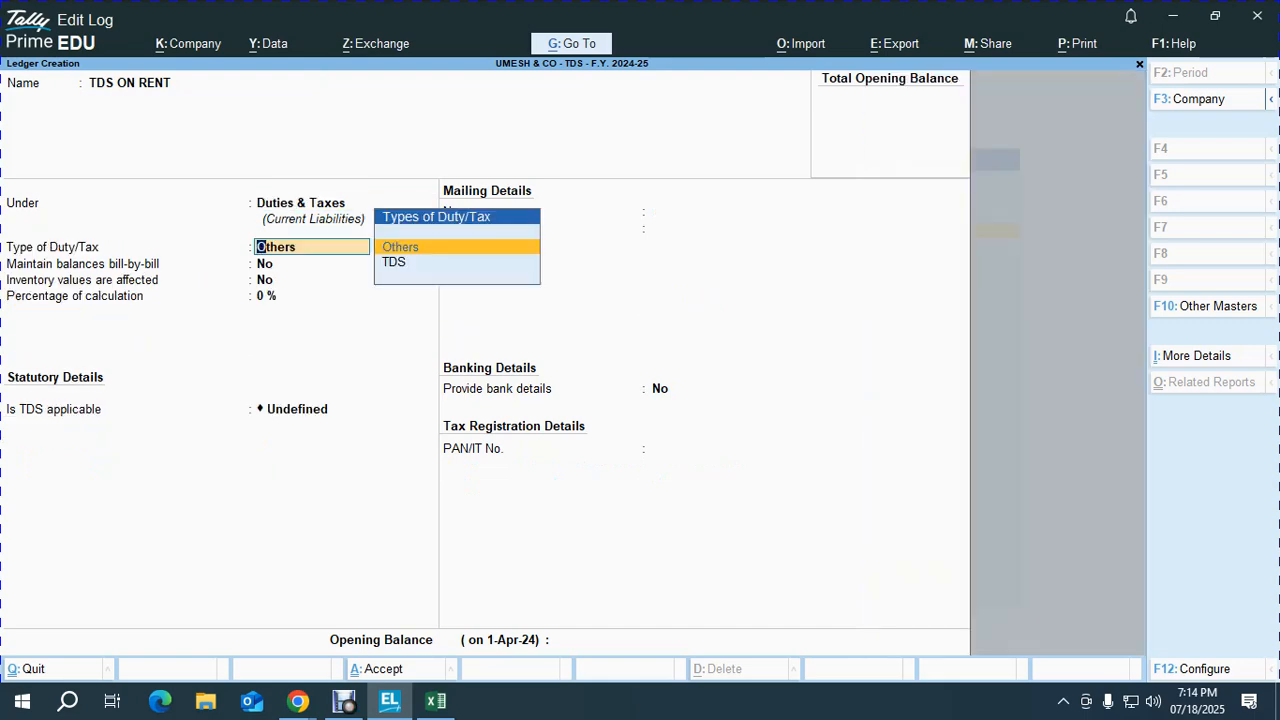
pyautogui.press('Down')
pyautogui.press('Return')
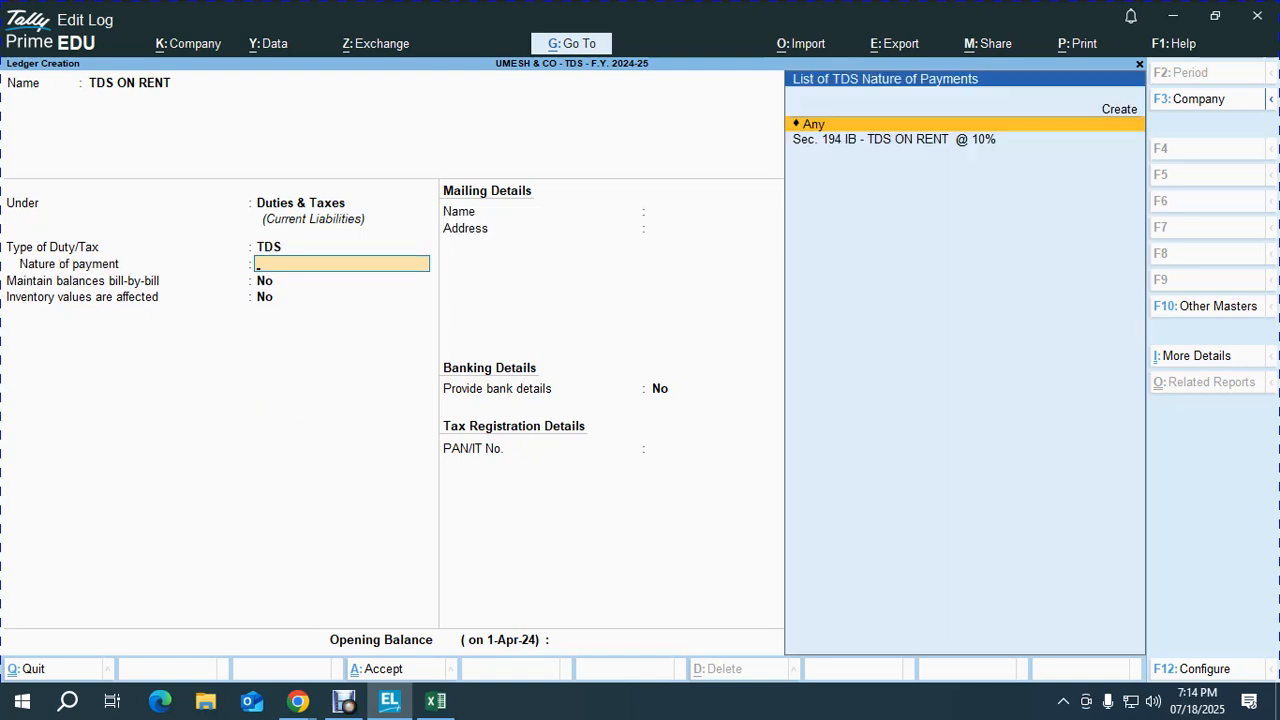
pyautogui.press('BackSpace')
pyautogui.press('F12')
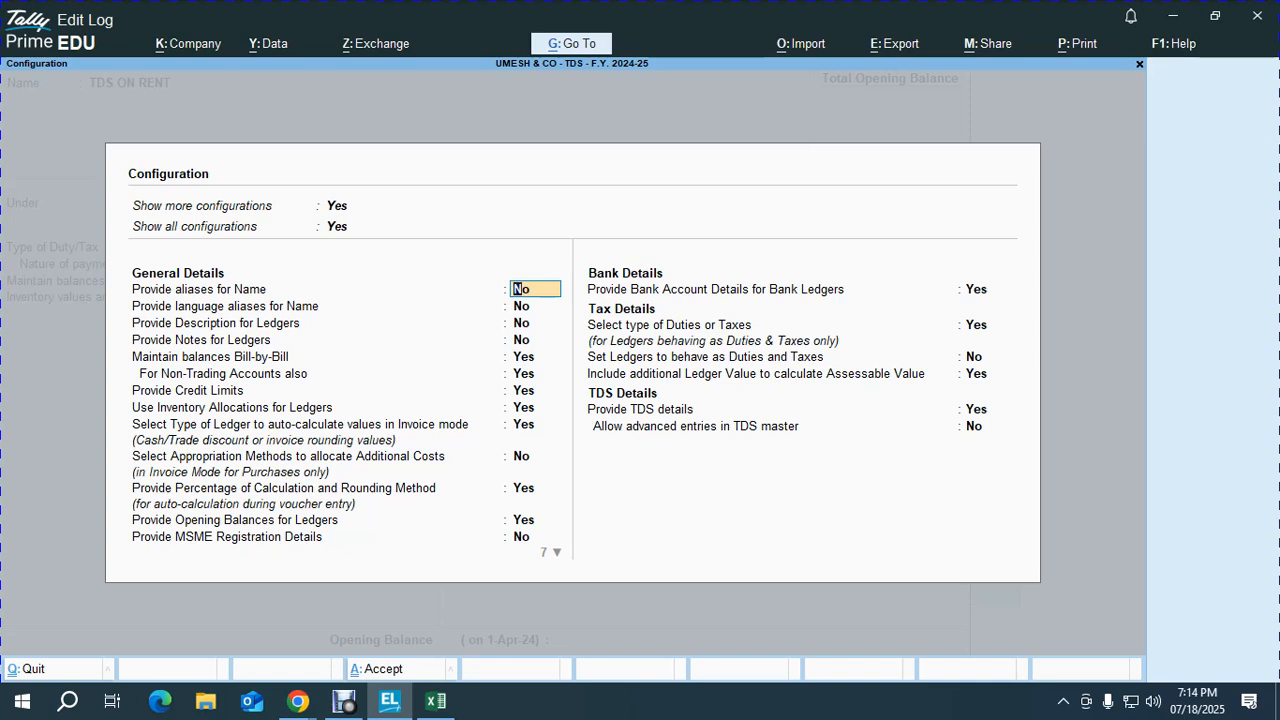
pyautogui.click(976, 325)
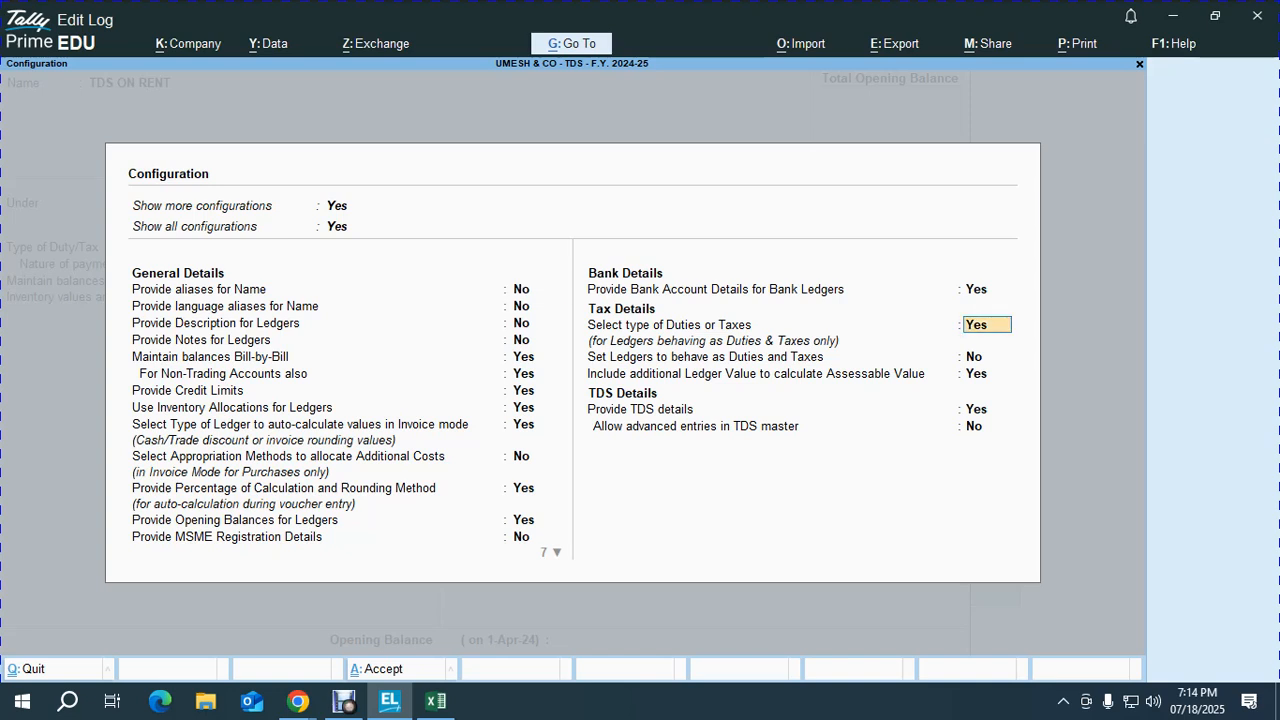
pyautogui.hotkey('ctrl', 'a')
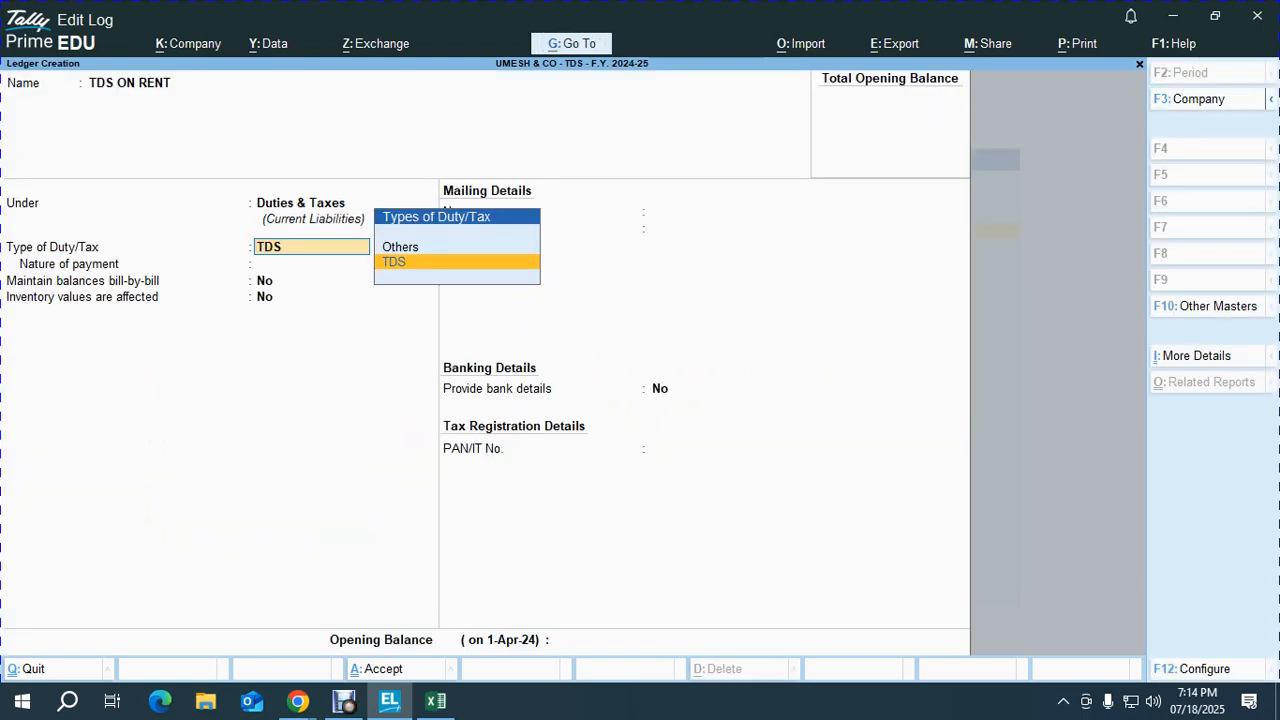
# Step: Set duty type TDS with nature of payment Sec. 194 IB and save the TDS ON RENT ledger
pyautogui.press('Return')
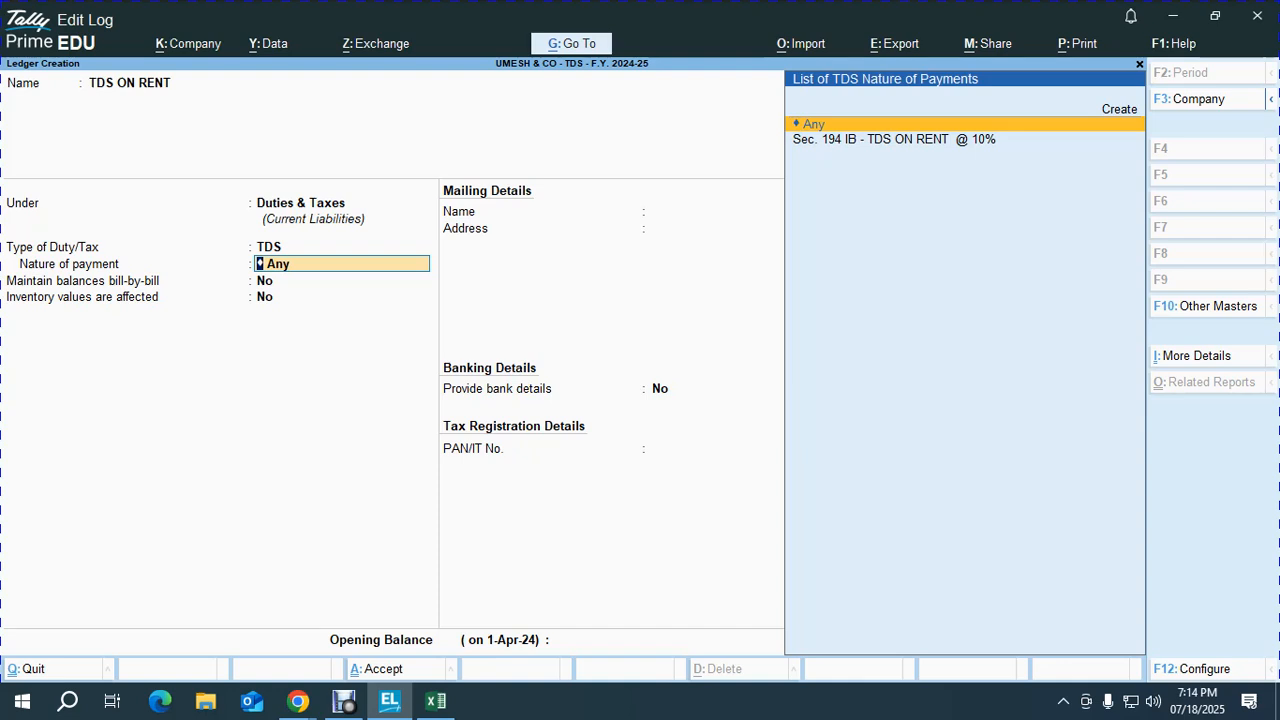
pyautogui.press('Down')
pyautogui.press('Return')
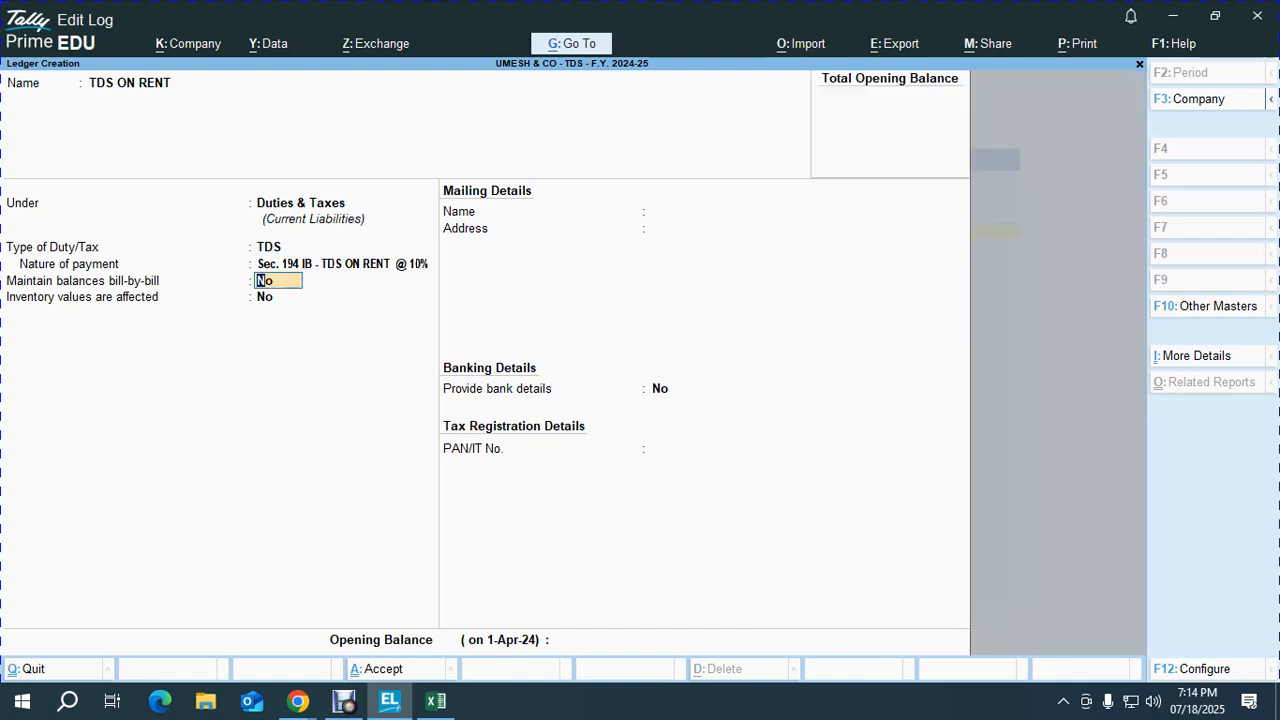
pyautogui.press('Return')
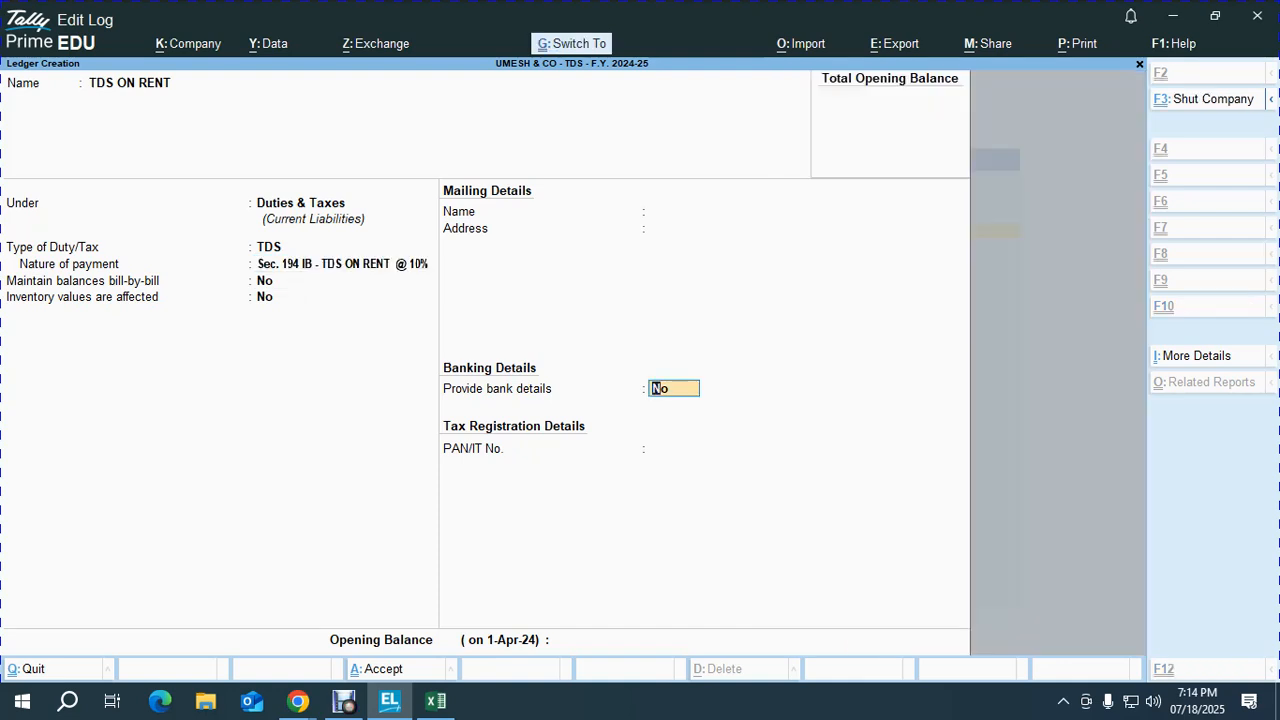
pyautogui.hotkey('ctrl', 'a')
pyautogui.press('Escape')
pyautogui.press('Escape')
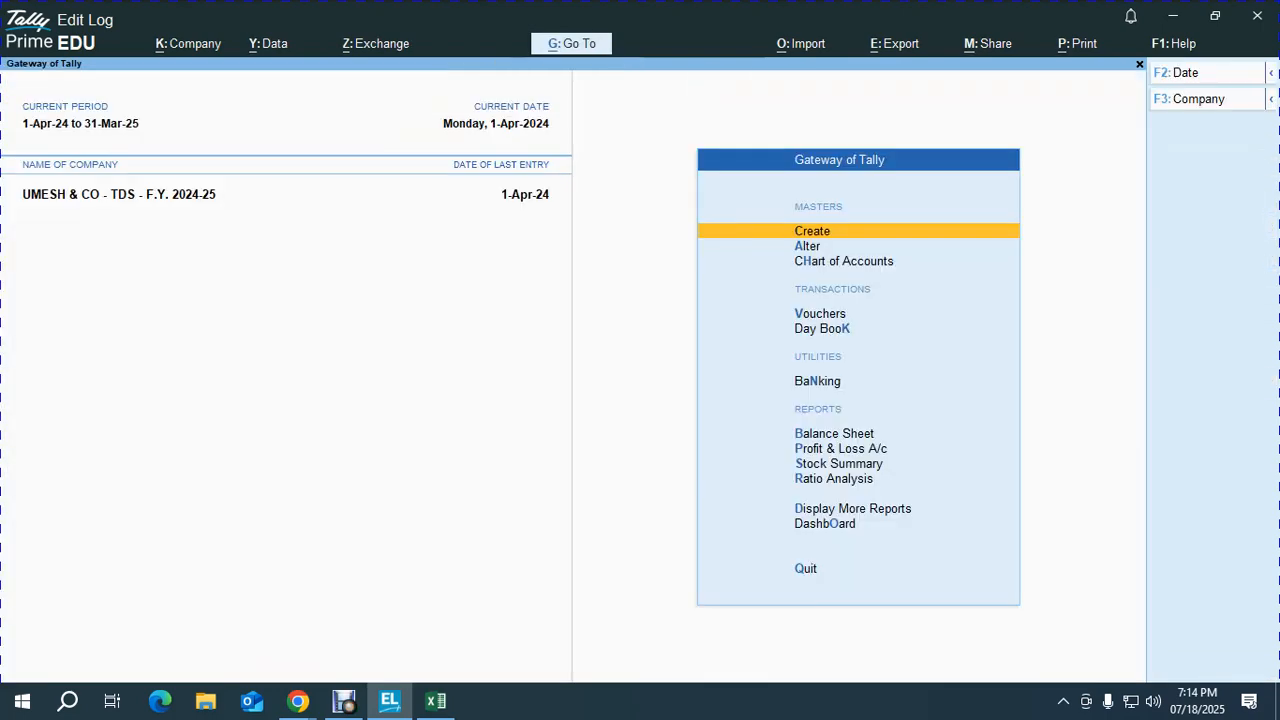
pyautogui.press('v')
pyautogui.hotkey('alt', 'Tab')
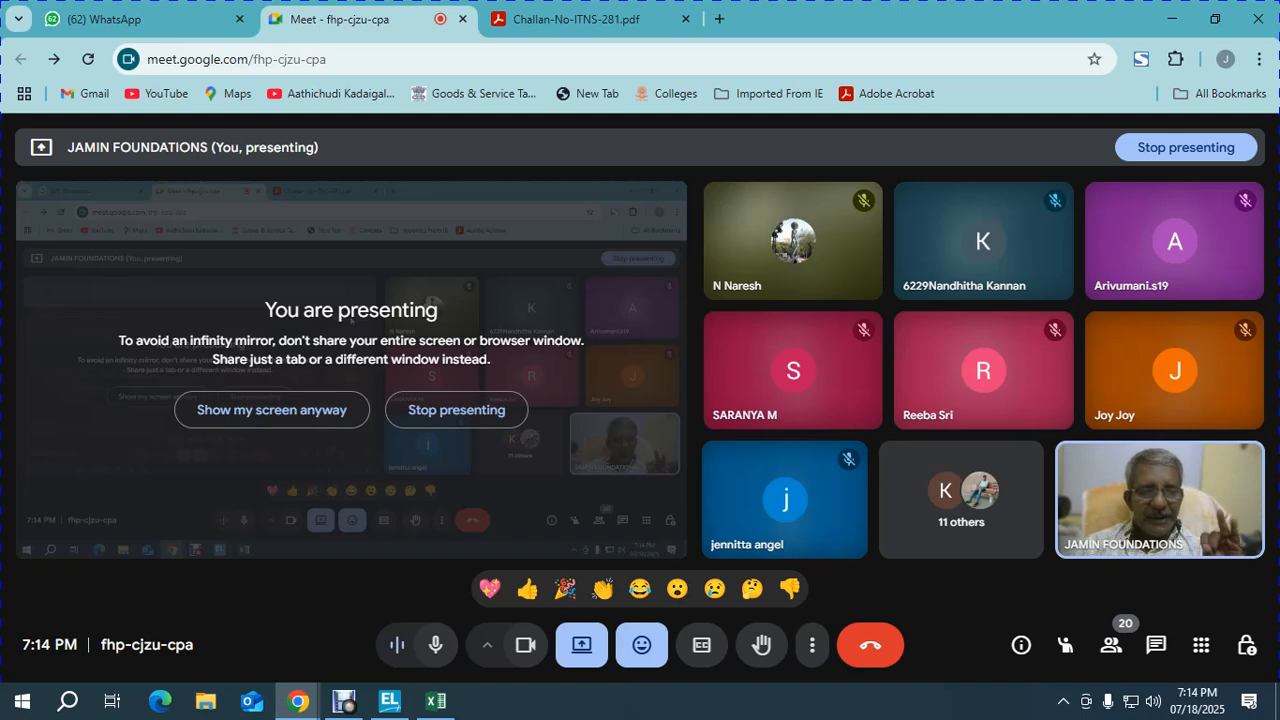
# Step: Switch TallyPrime to a Journal voucher dated 1-Apr-24, checking the Excel deductions workbook
pyautogui.hotkey('alt', 'Tab')
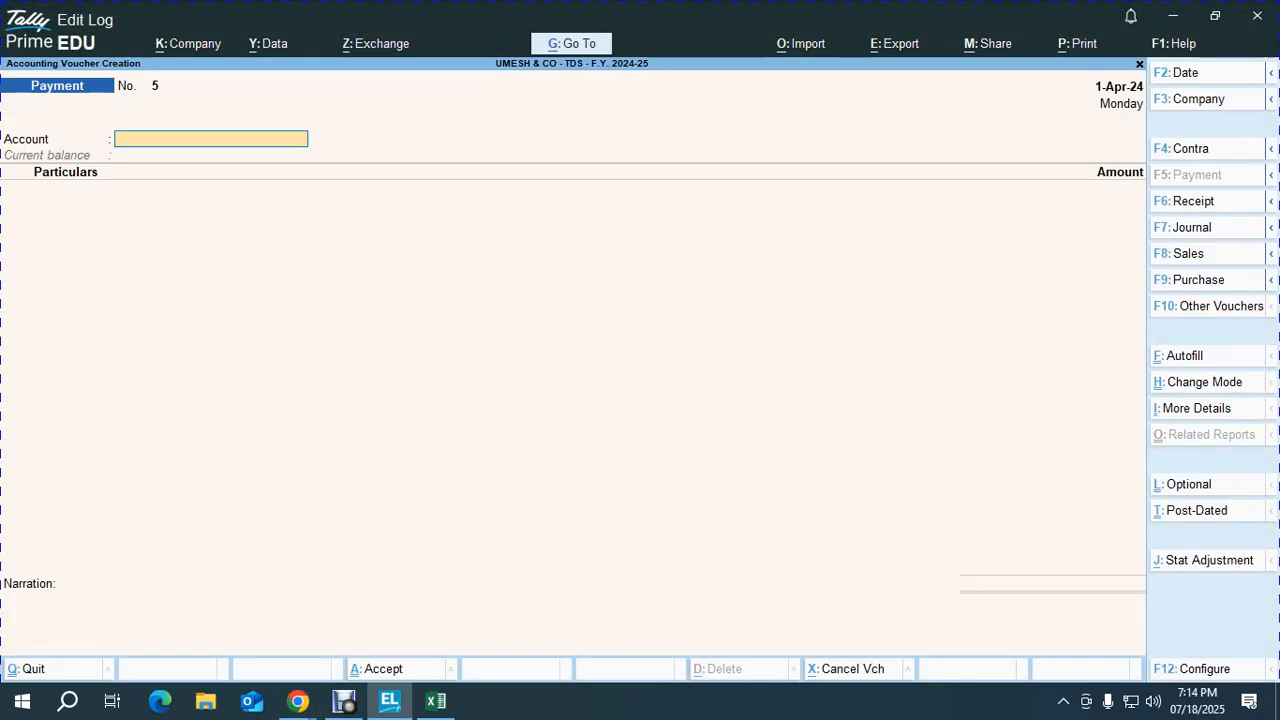
pyautogui.press('F7')
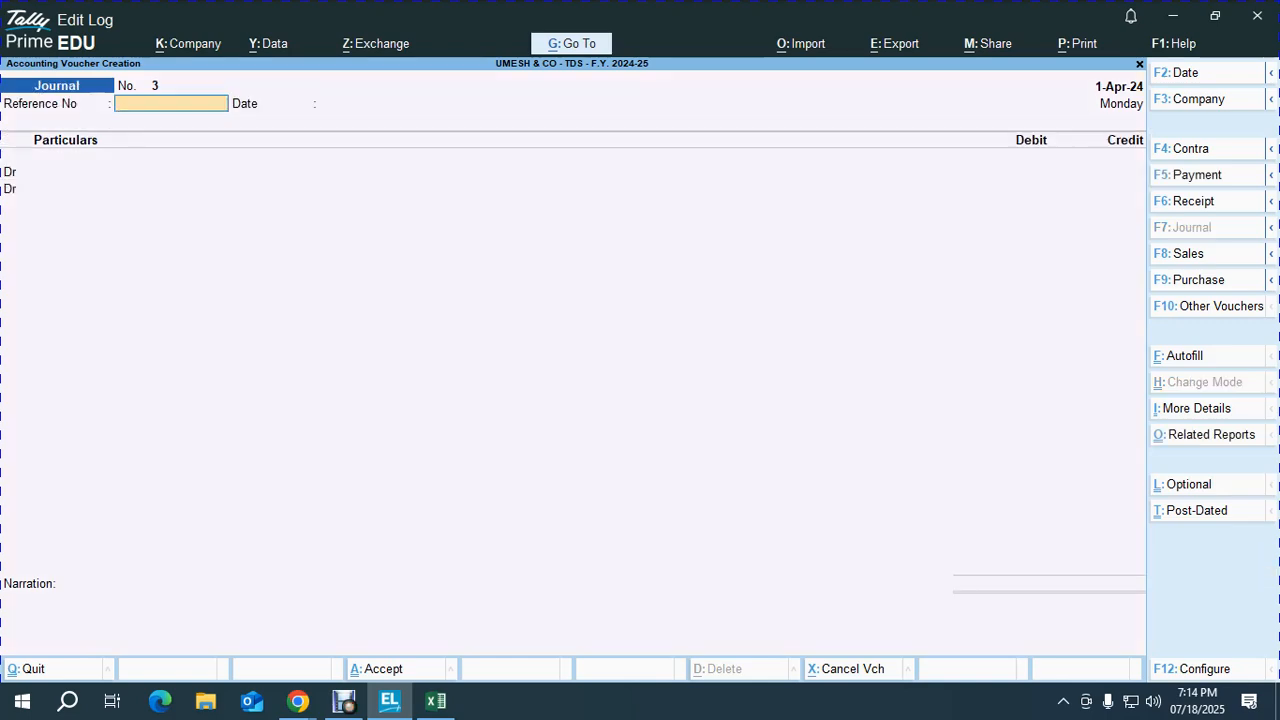
pyautogui.hotkey('alt', 'Tab')
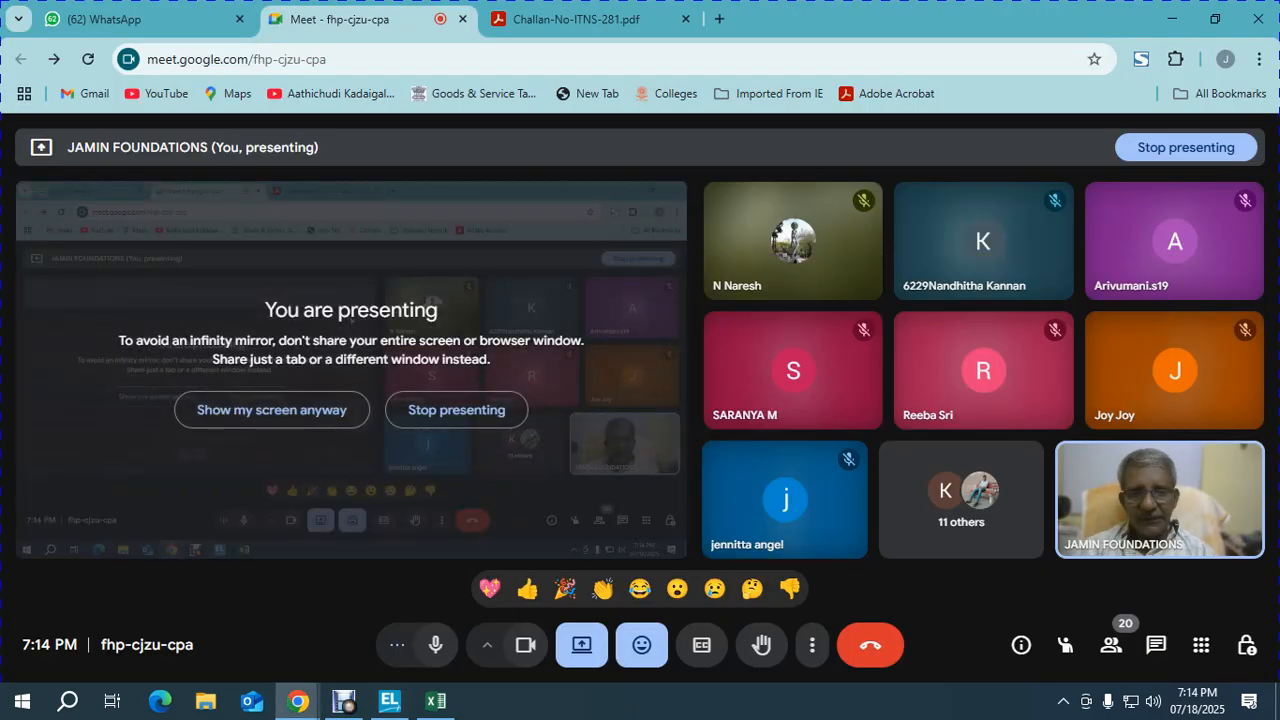
pyautogui.hotkey('alt', 'Tab')
pyautogui.hotkey('alt', 'Tab')
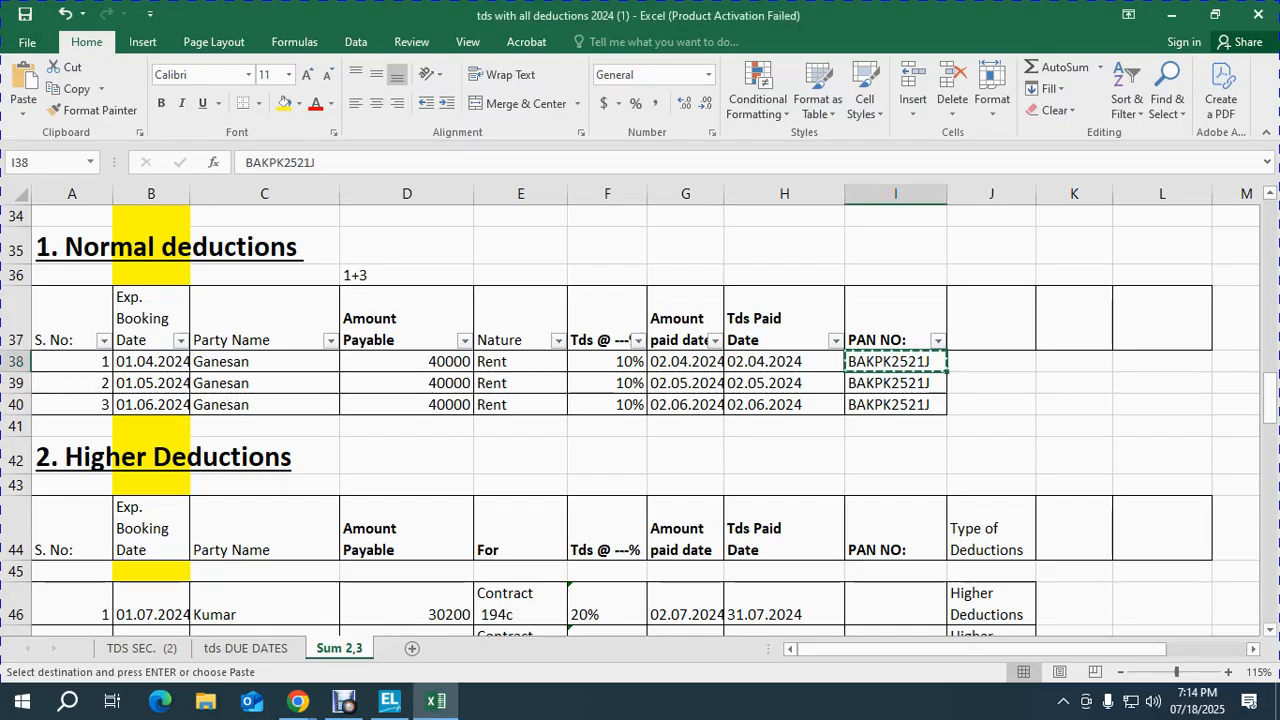
pyautogui.hotkey('shift', 'space')
pyautogui.hotkey('alt', 'Tab')
pyautogui.hotkey('alt', 'Tab')
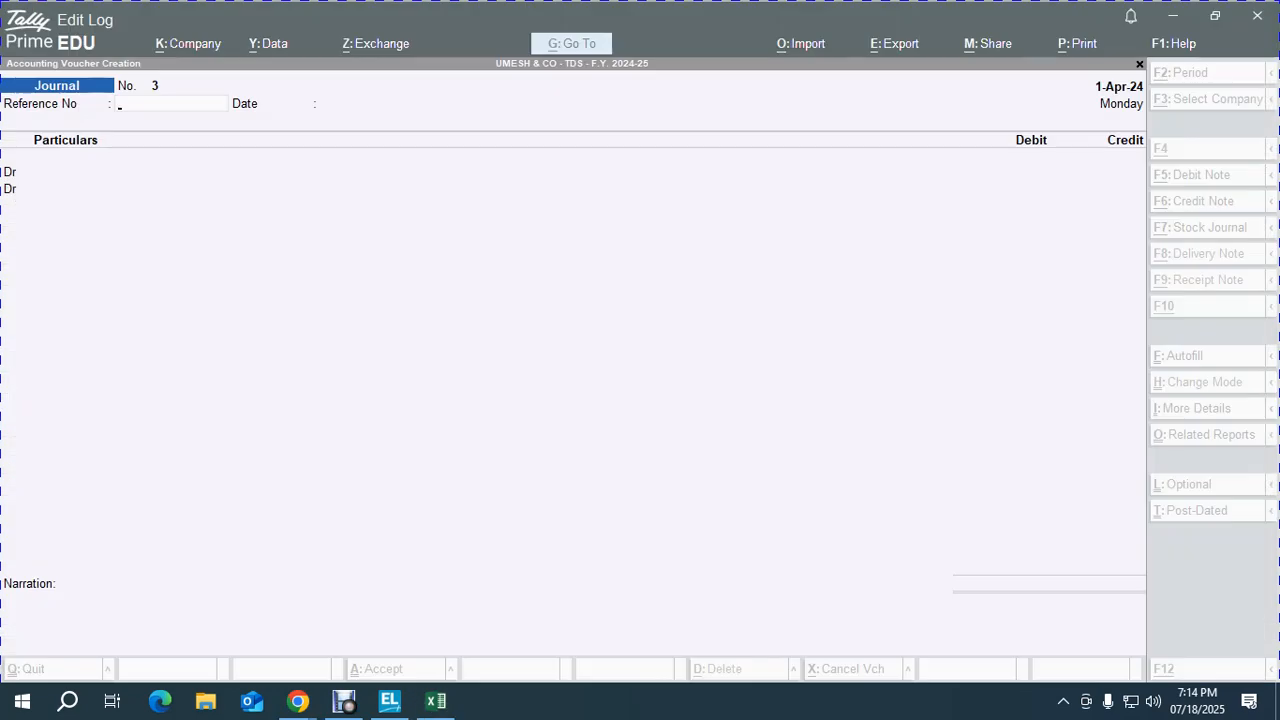
pyautogui.press('F2')
pyautogui.write('1-4')
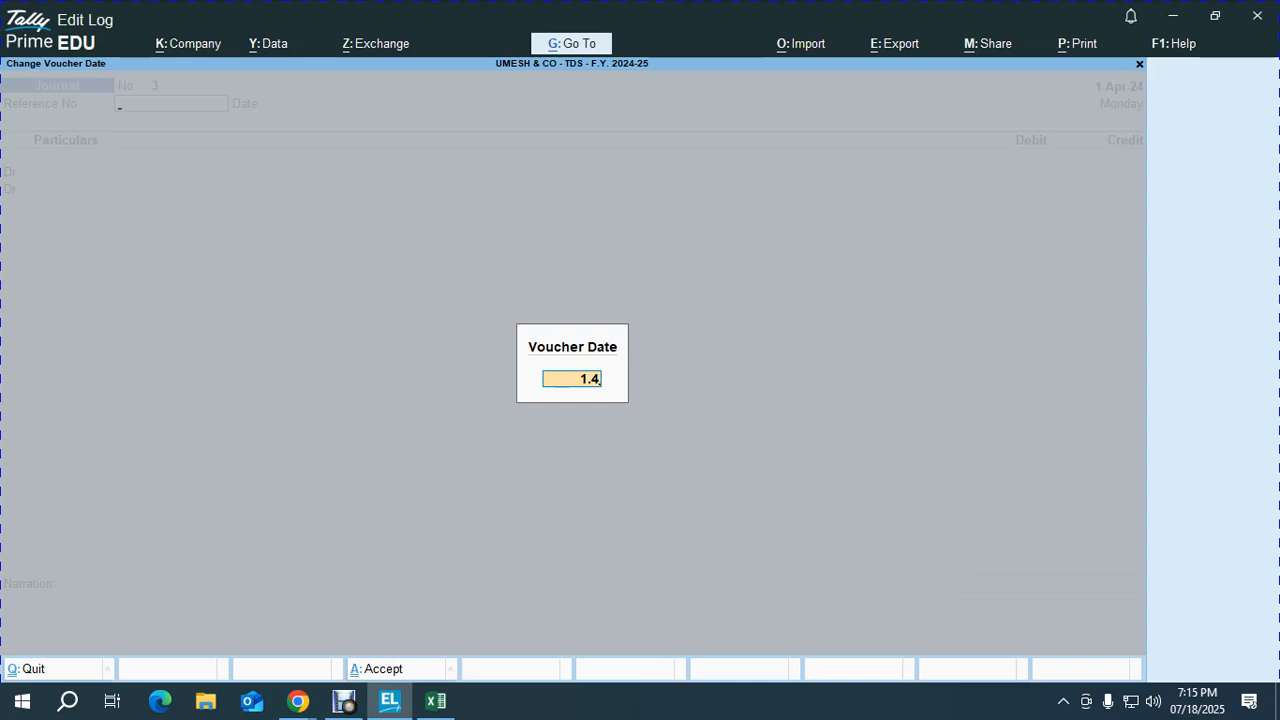
pyautogui.press('Return')
# Step: Enter the journal reference MARCH - 24 RENT
pyautogui.write('MAR')
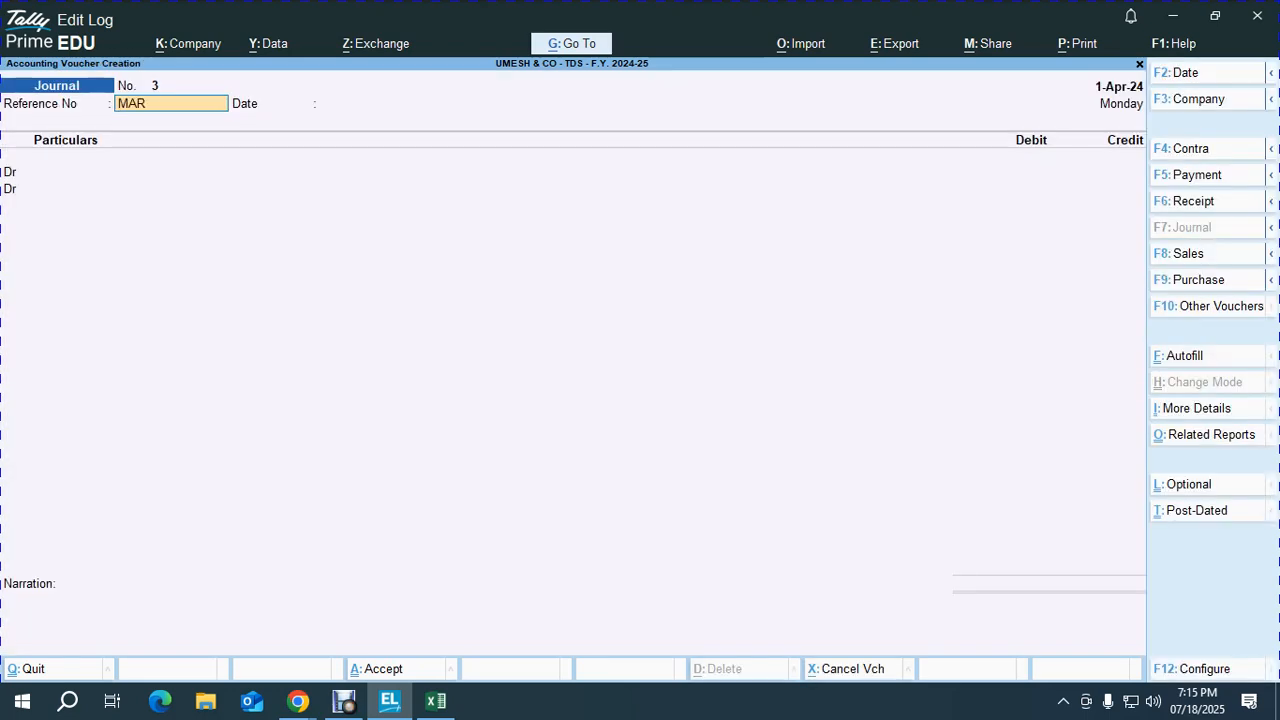
pyautogui.write('CH - 24 RENT')
pyautogui.press('Return')
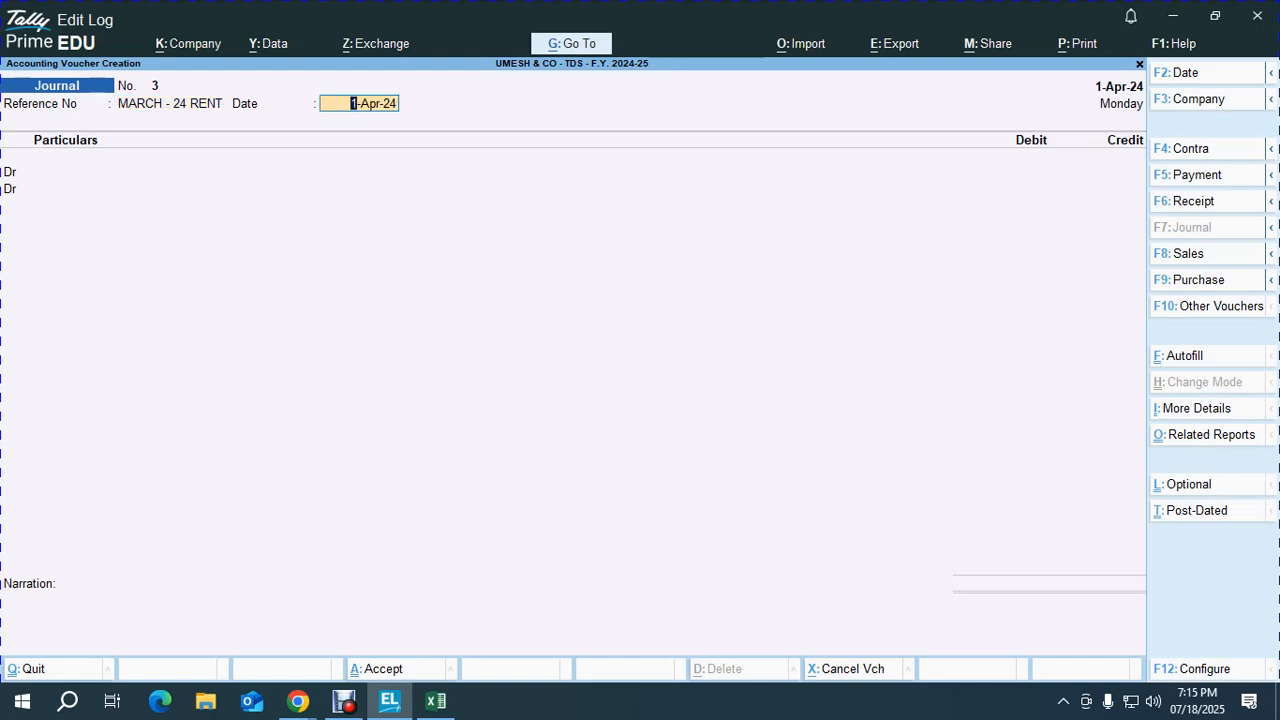
pyautogui.press('Return')
# Step: Debit RENT 40,000 and start a credit line to the landlord's ledger
pyautogui.press('Down')
pyautogui.press('Down')
pyautogui.press('Return')
pyautogui.write('40,000')
pyautogui.press('Return')
pyautogui.write('c')
pyautogui.press('Return')
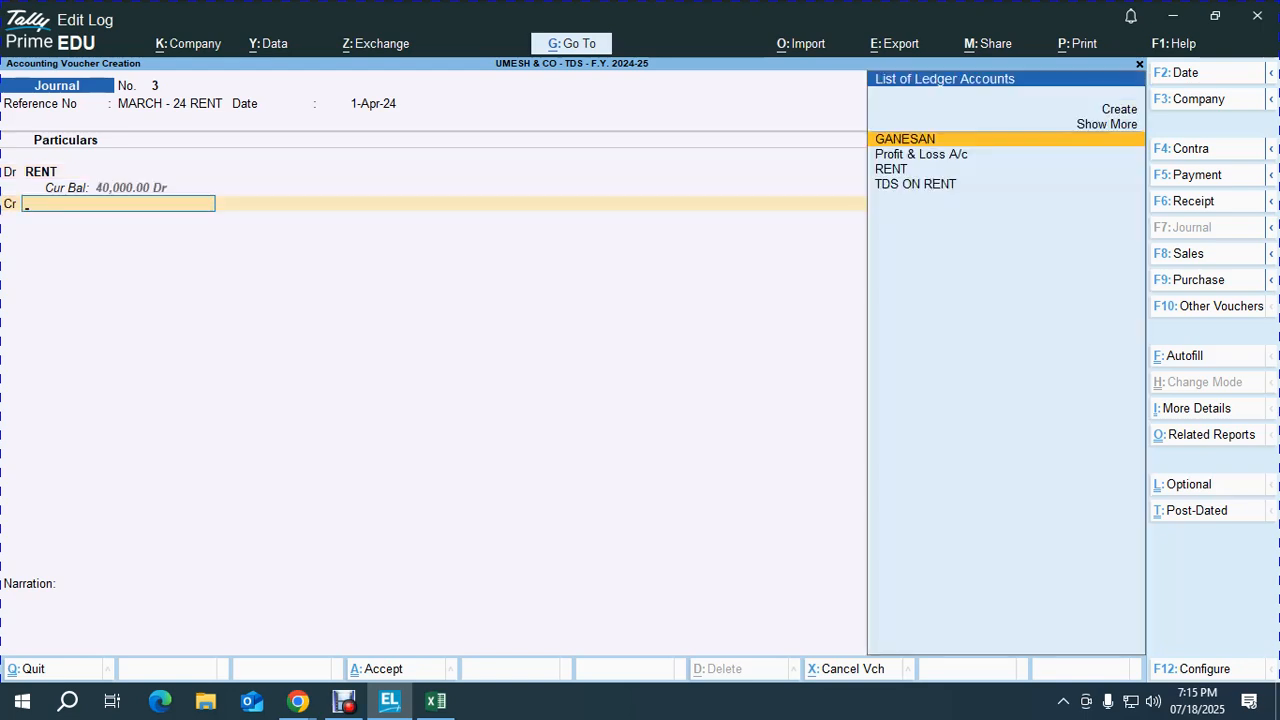
pyautogui.press('Return')
# Step: Allocate the landlord's credit to new bill refs MARCH - 24 RENT: 40,000 Cr, 4,000 Dr
pyautogui.press('Return')
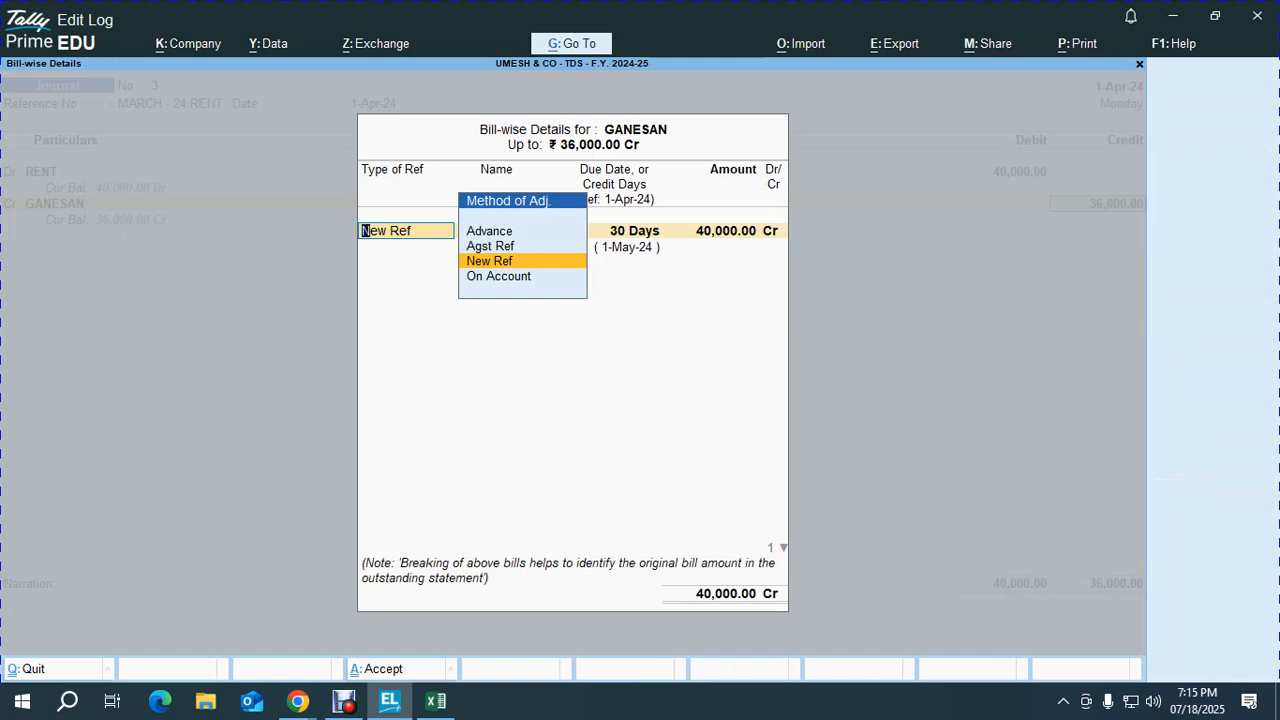
pyautogui.press('Return')
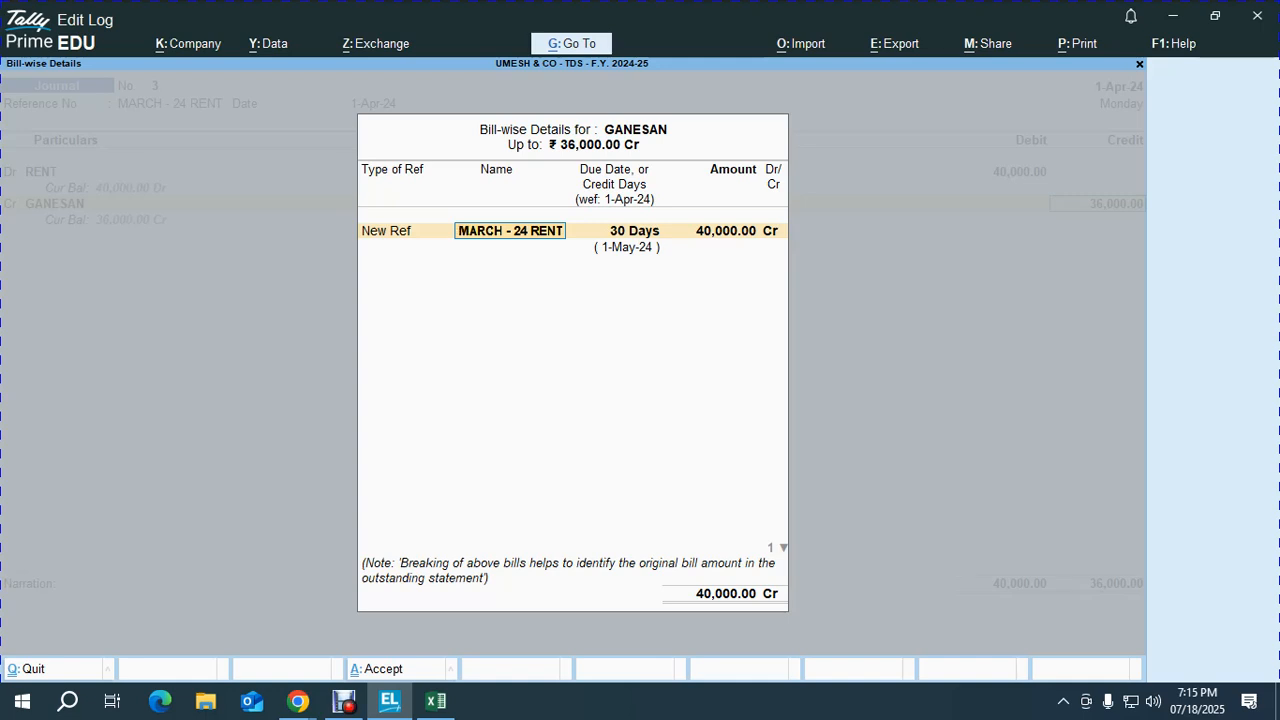
pyautogui.press('Return')
pyautogui.press('Return')
pyautogui.press('Return')
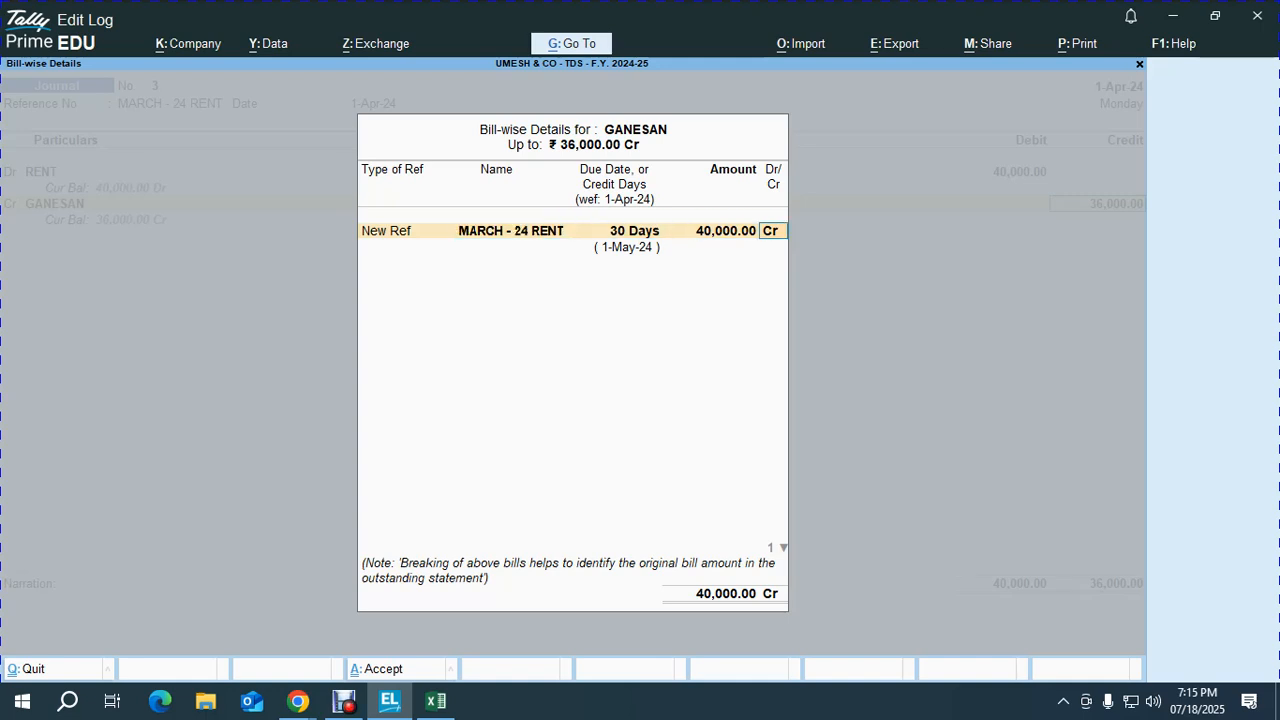
pyautogui.press('Return')
pyautogui.press('Return')
pyautogui.press('Return')
pyautogui.press('Return')
pyautogui.press('Return')
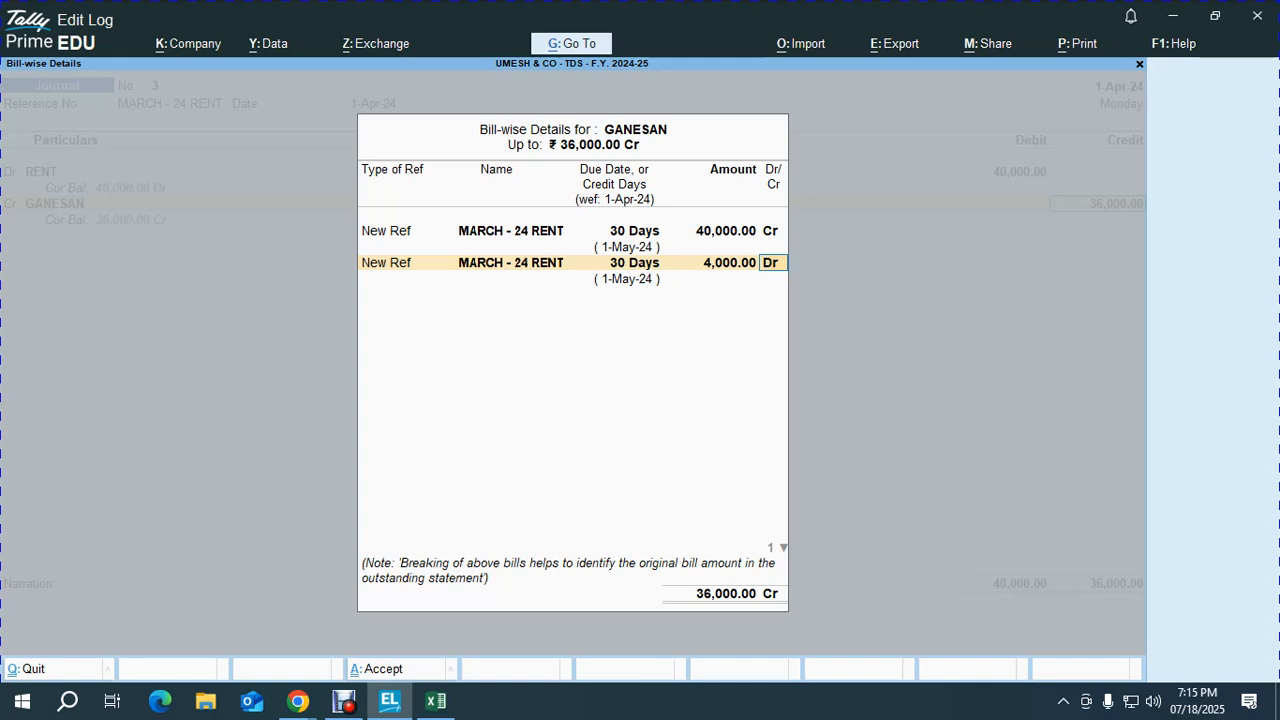
pyautogui.press('Return')
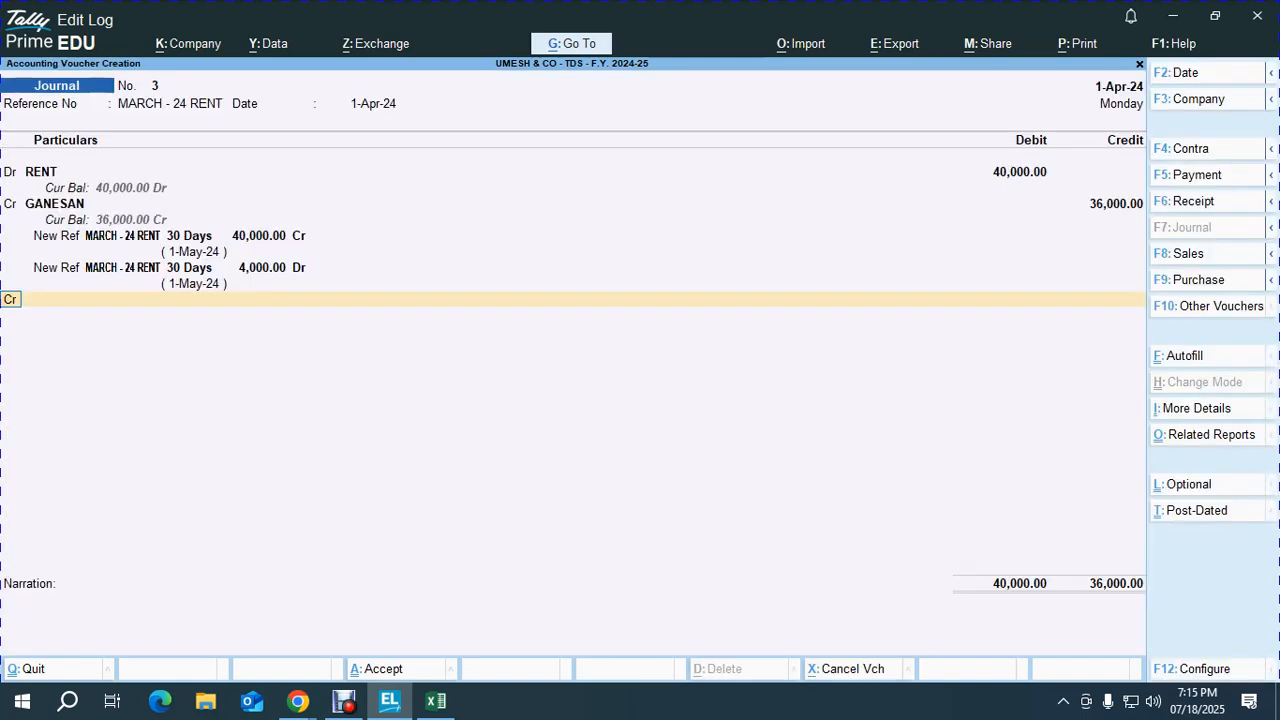
# Step: Credit TDS ON RENT 4,000, add the April 2024 rent narration, and save the journal
pyautogui.write('TDS')
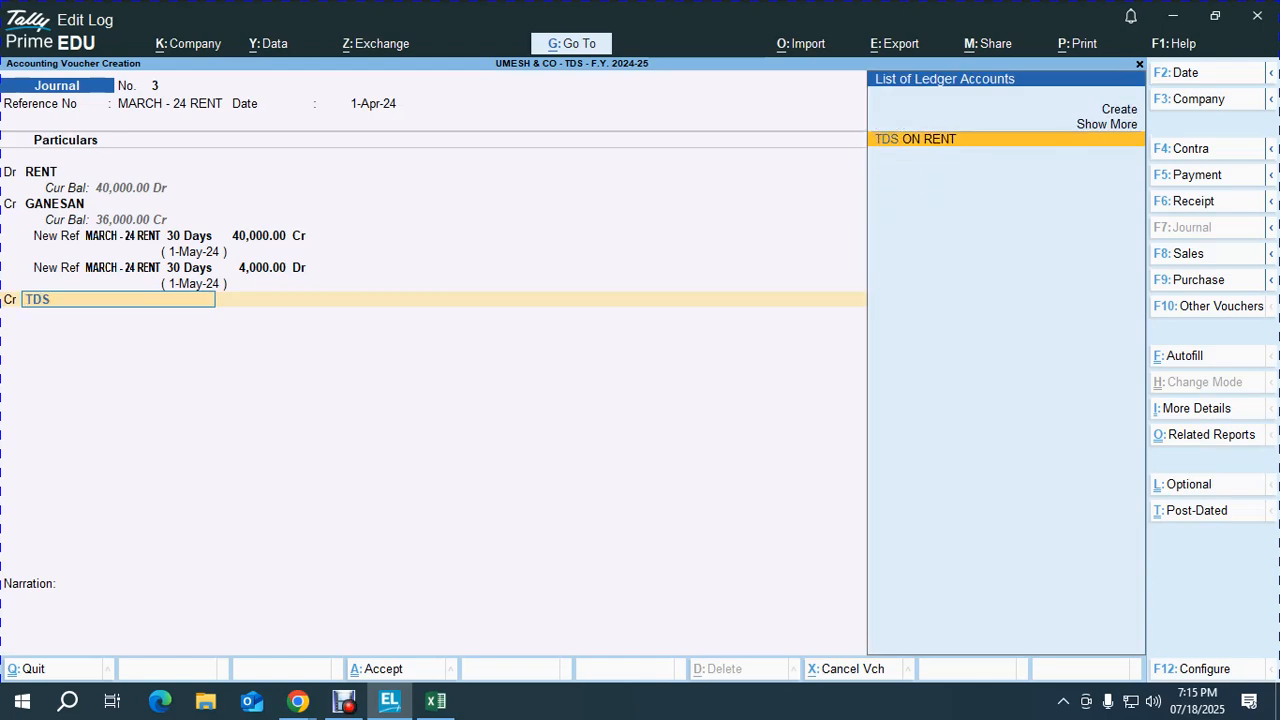
pyautogui.press('Return')
pyautogui.press('Return')
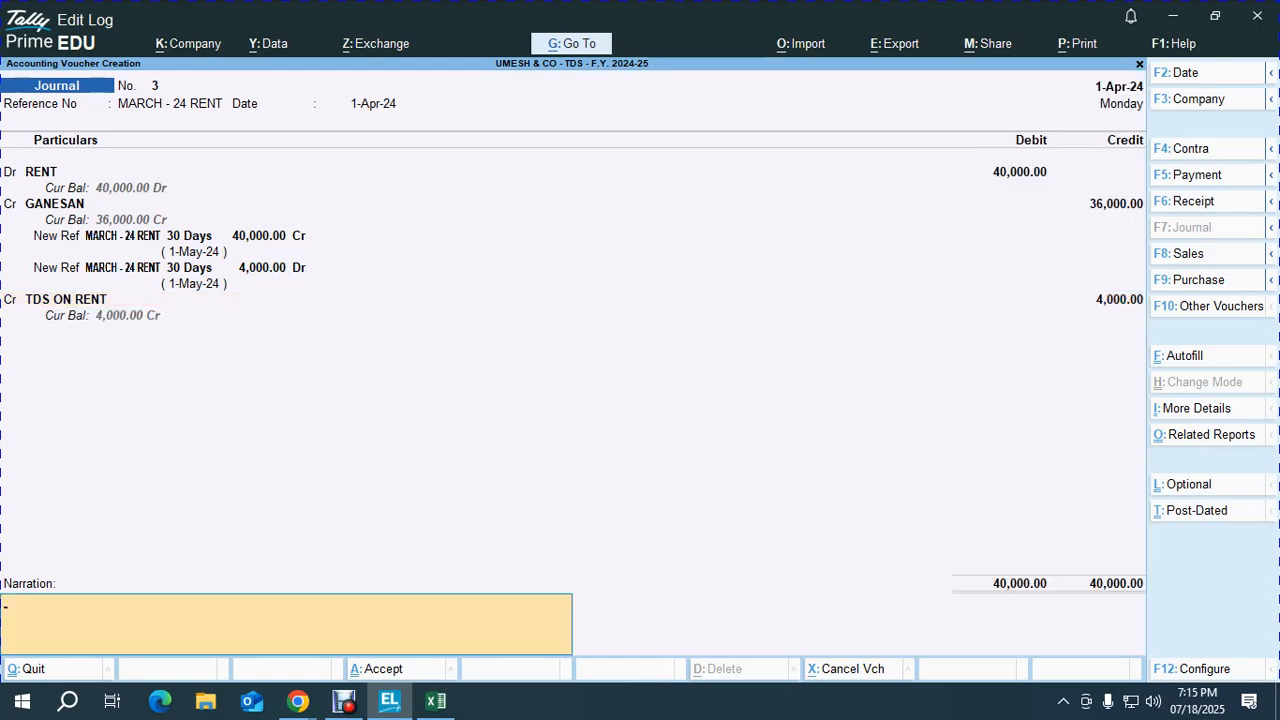
pyautogui.write('BEING THE AMOUNT PAYA')
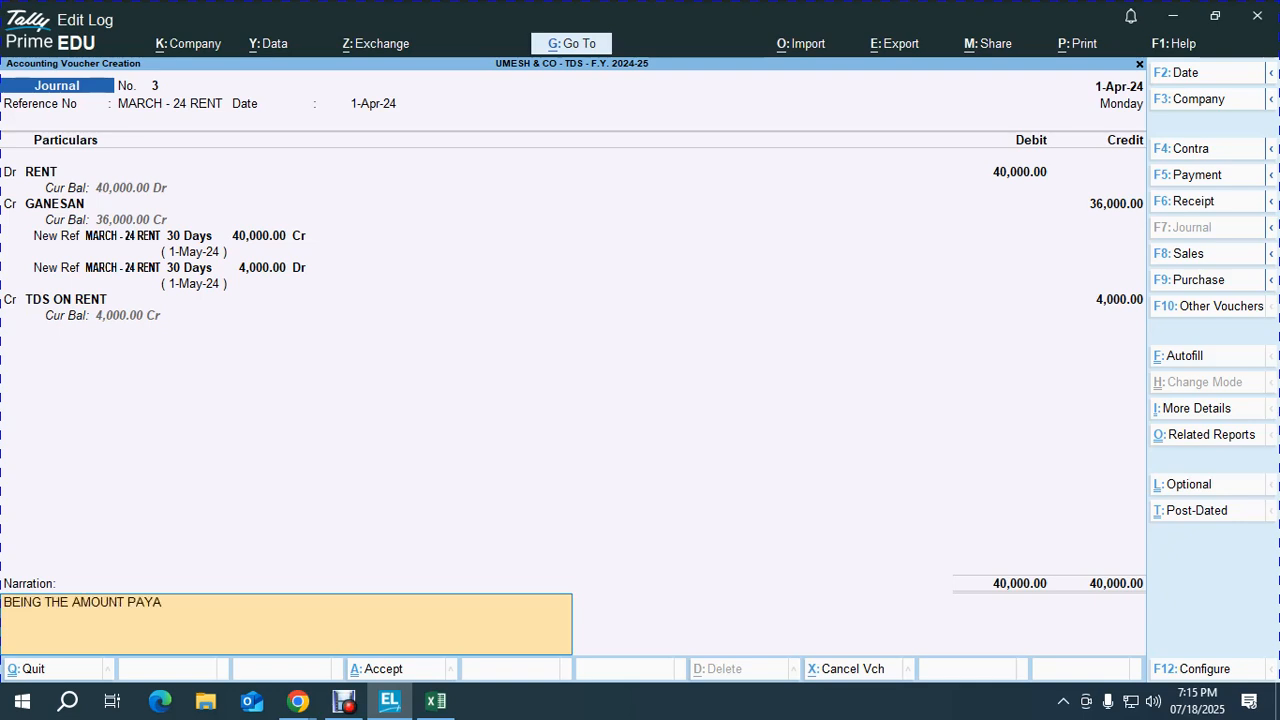
pyautogui.write('BLE AS RENT FOR THE MONTHO')
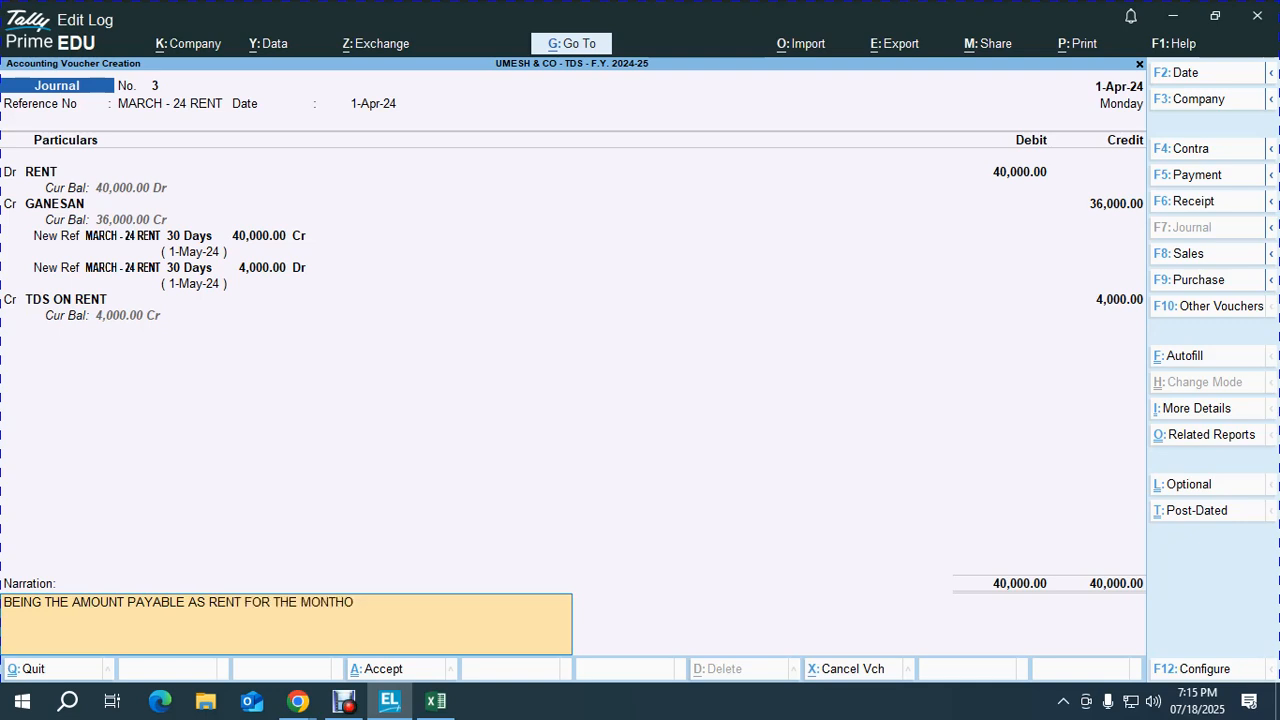
pyautogui.write(' OF APRIL 202')
pyautogui.press('Return')
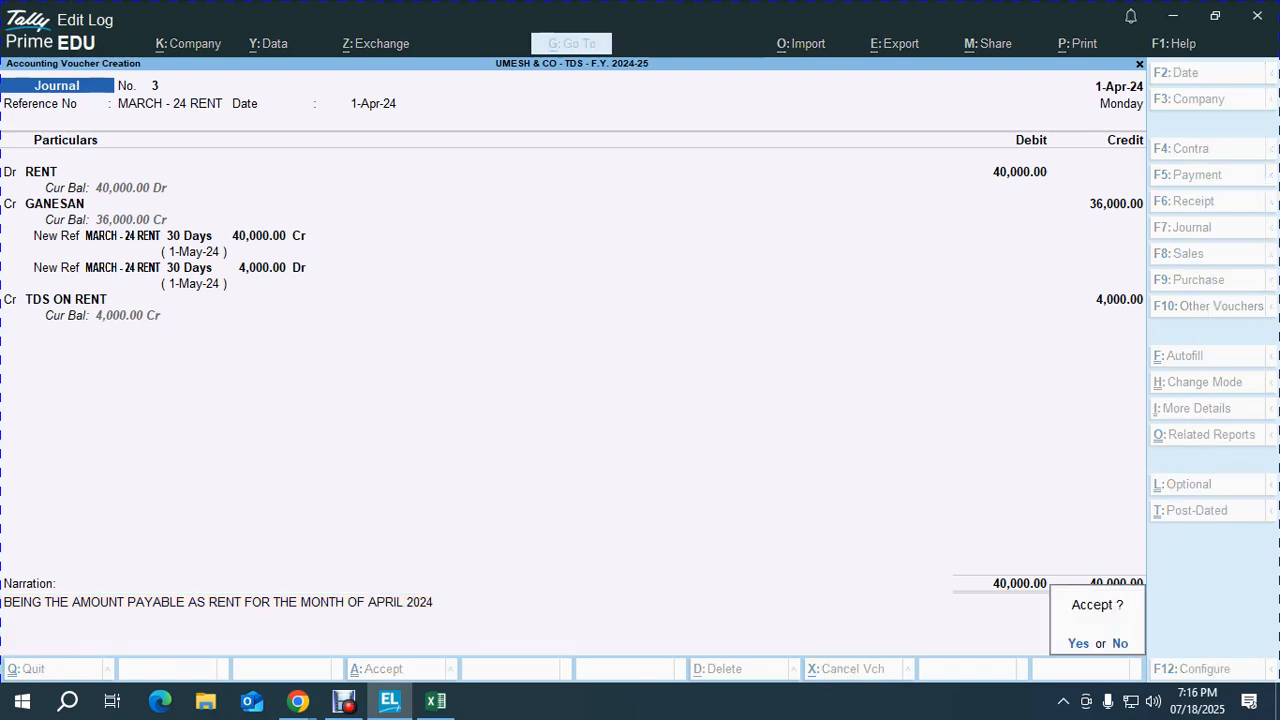
pyautogui.press('Return')
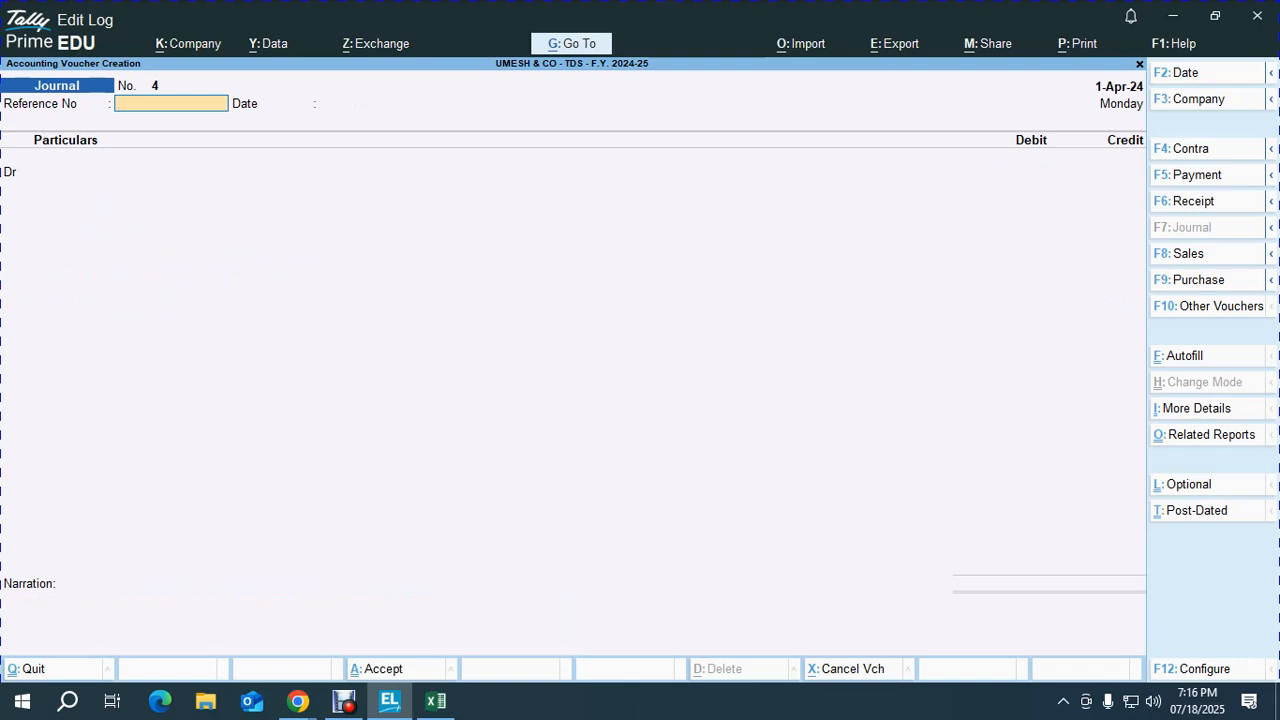
# Step: Record and save a PNB OD A/C payment of 36,000 to the landlord
pyautogui.press('F5')
pyautogui.write('P')
pyautogui.press('Return')
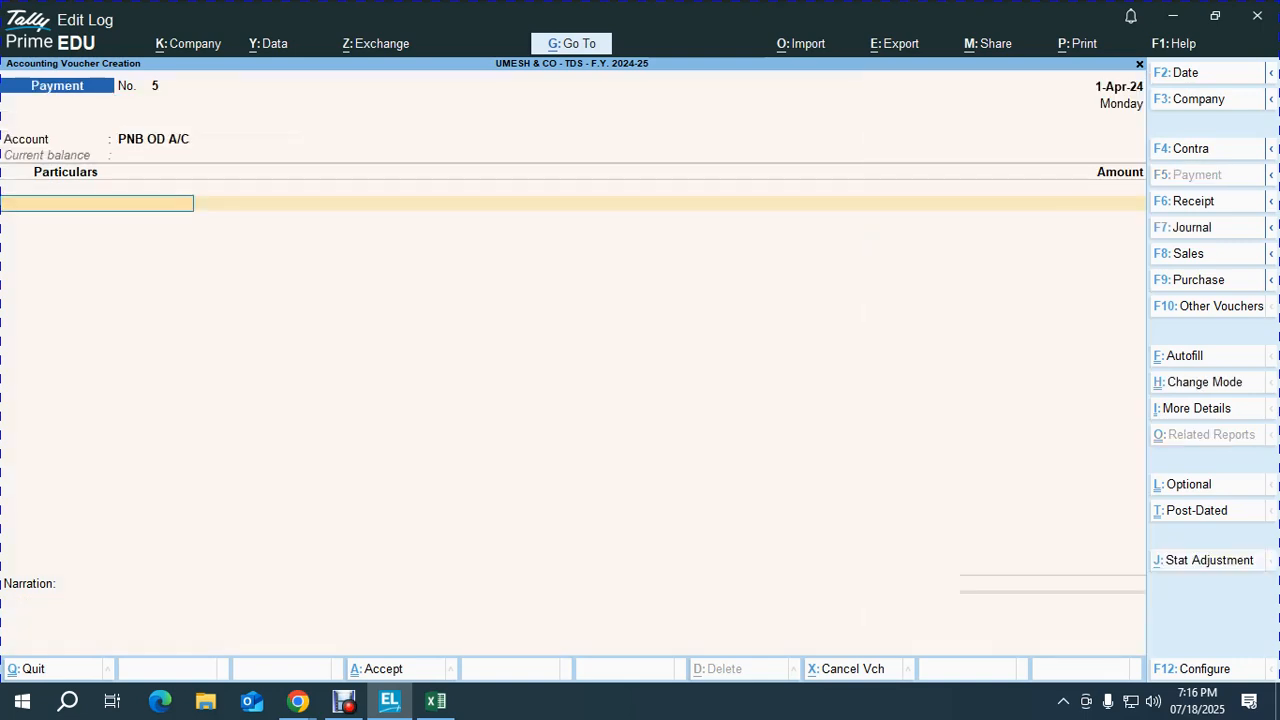
pyautogui.write('GA')
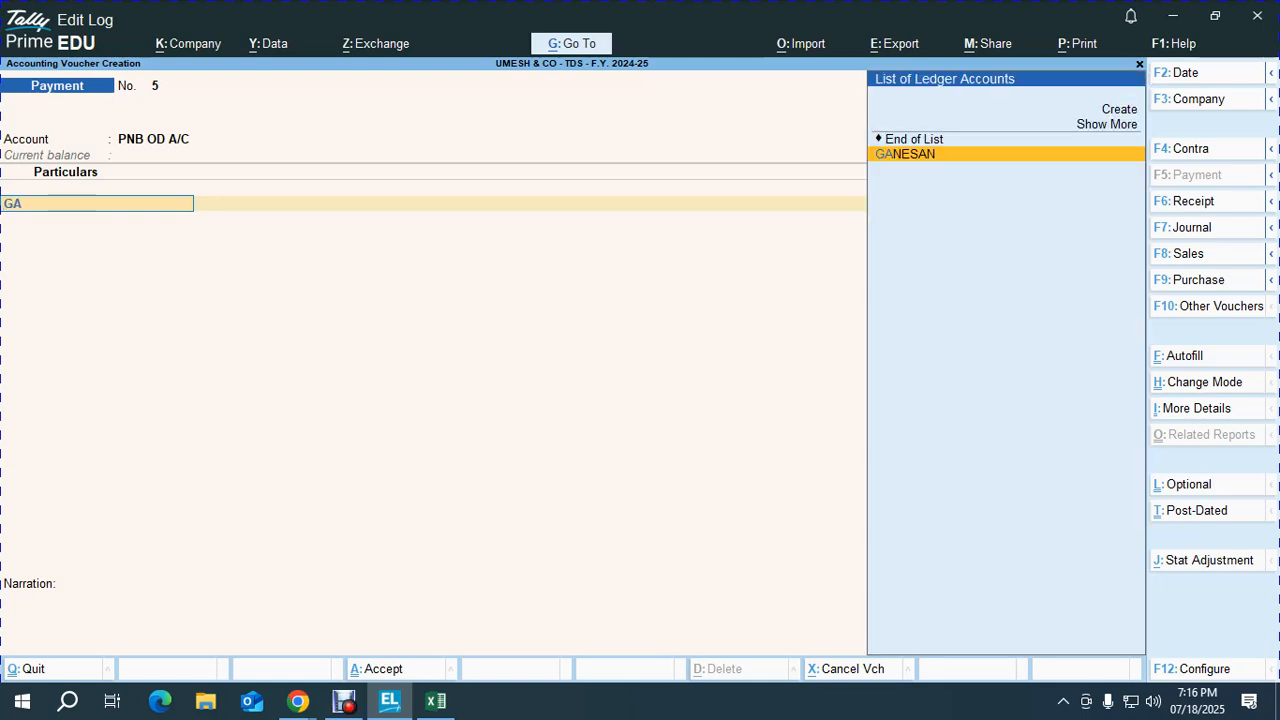
pyautogui.press('Return')
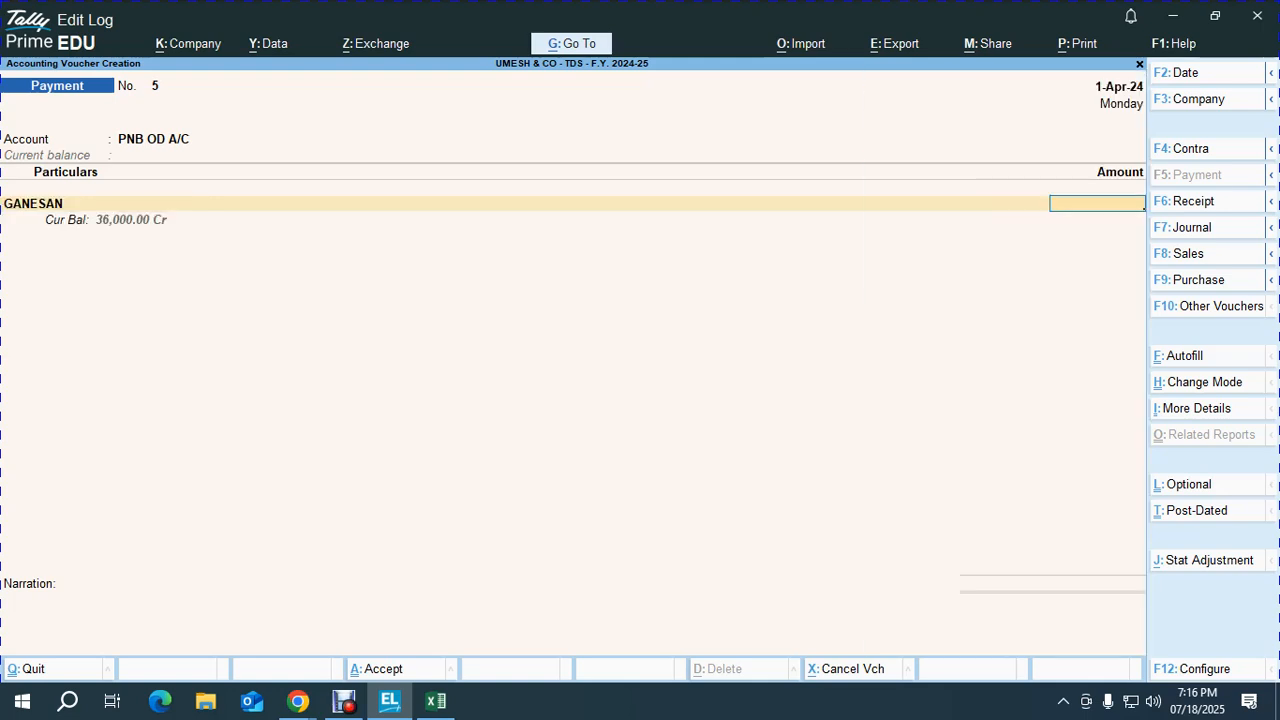
pyautogui.write('36000')
pyautogui.press('Return')
pyautogui.press('Return')
pyautogui.press('Return')
pyautogui.press('Return')
pyautogui.press('Return')
pyautogui.press('Return')
pyautogui.press('Return')
pyautogui.press('Return')
pyautogui.press('Return')
pyautogui.press('Return')
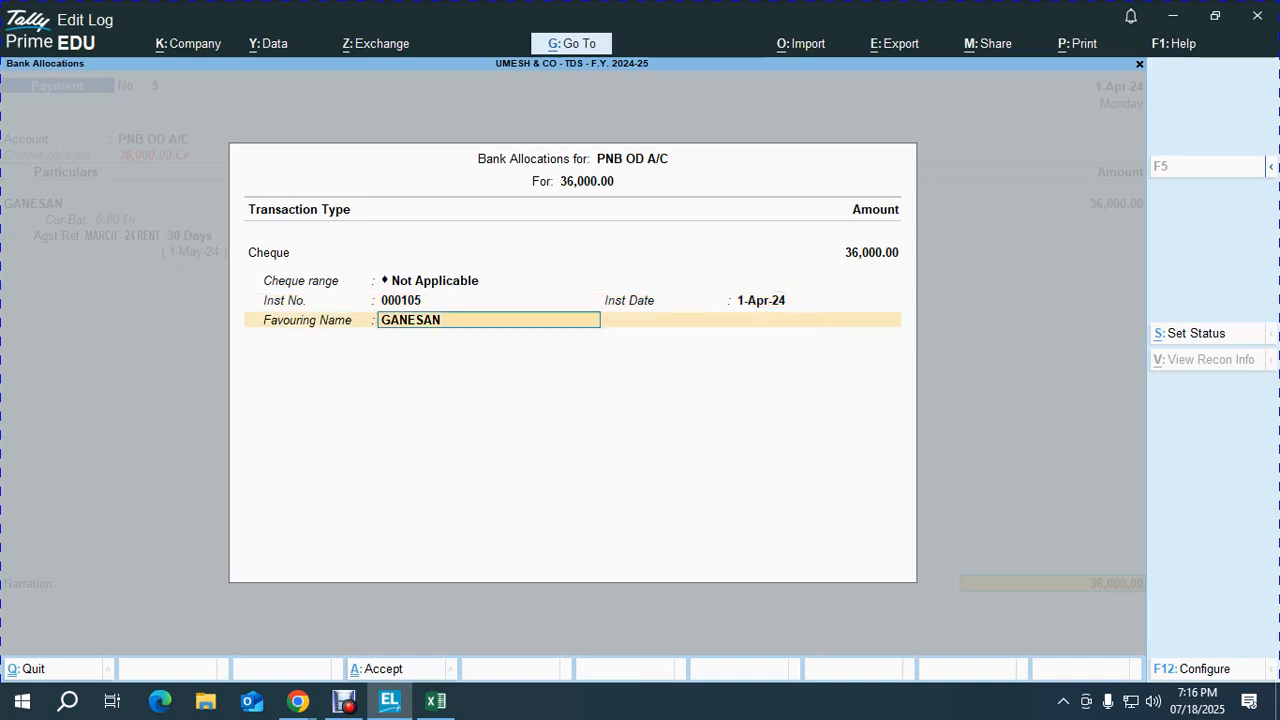
pyautogui.press('Return')
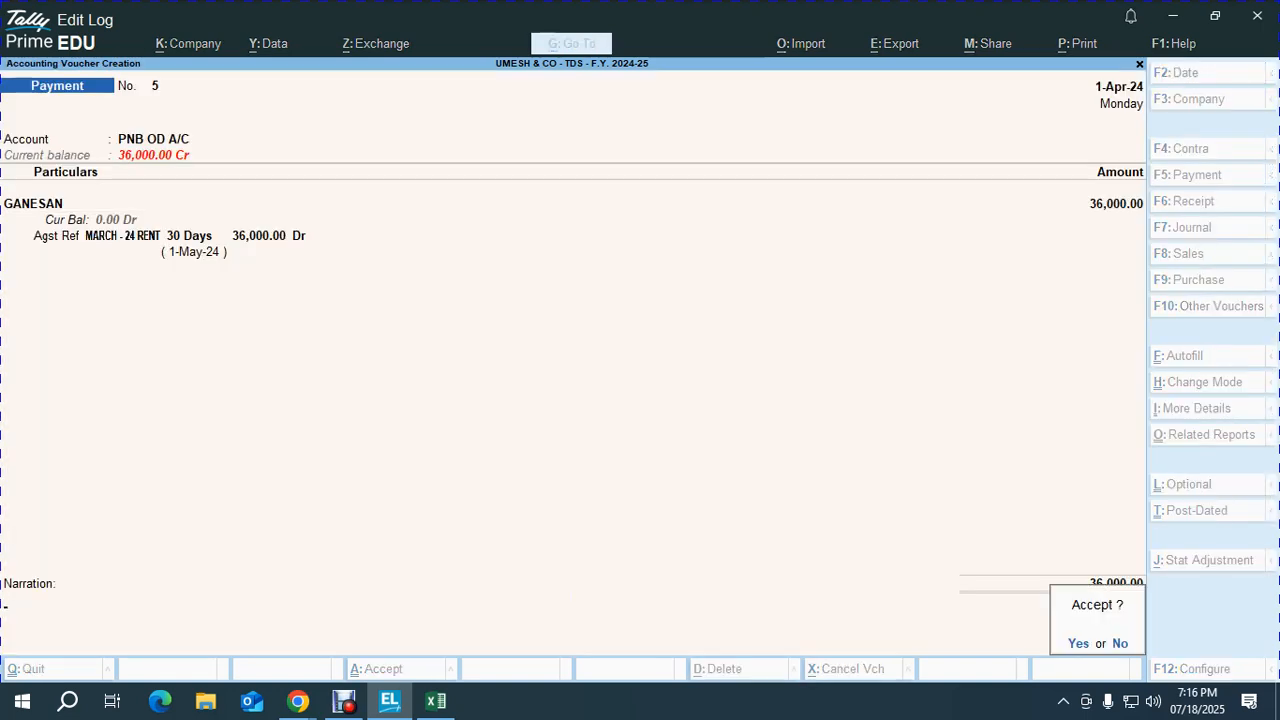
pyautogui.press('Return')
# Step: Record and save a PNB OD A/C payment of 4,000 to TDS ON RENT against its reference
pyautogui.write('P')
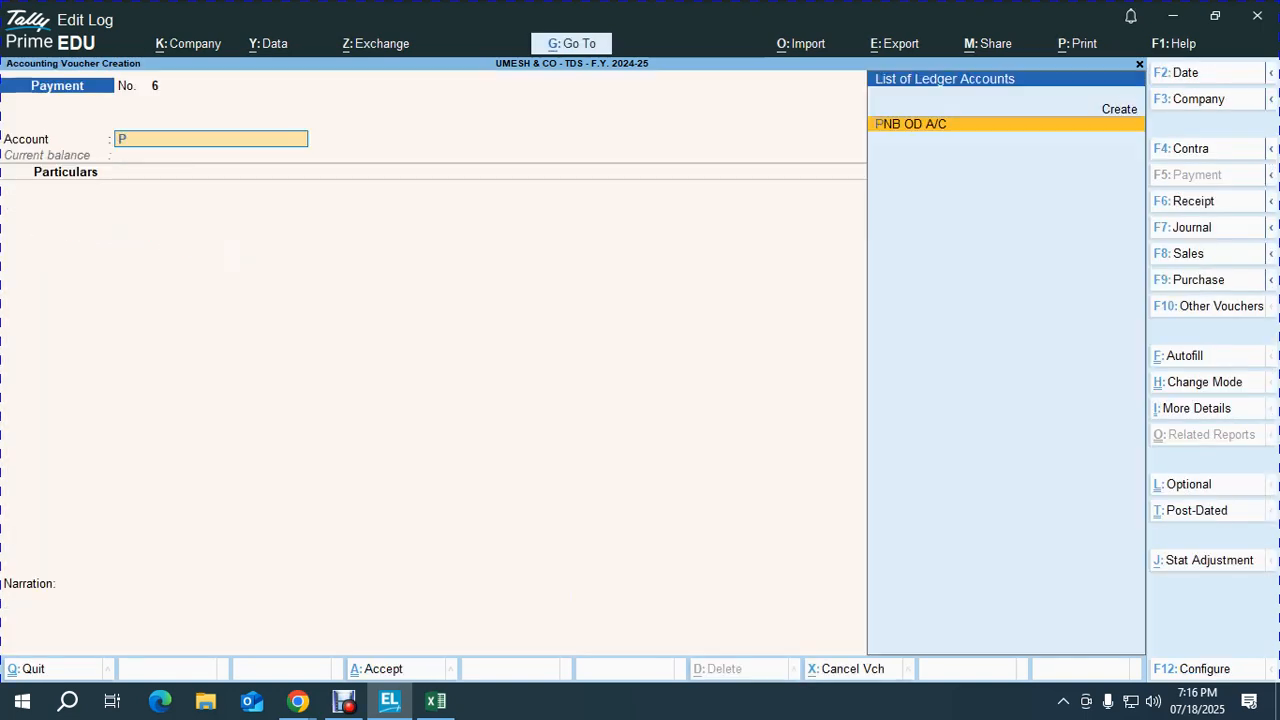
pyautogui.press('Return')
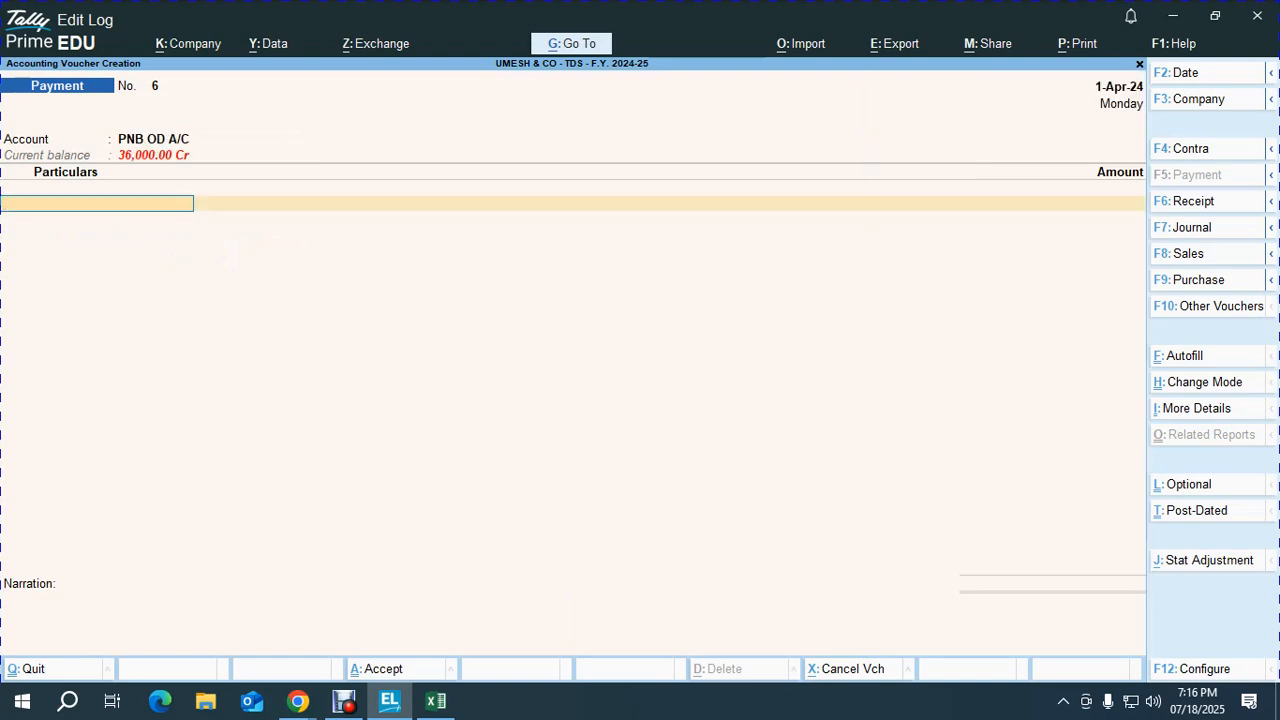
pyautogui.write('T')
pyautogui.press('Return')
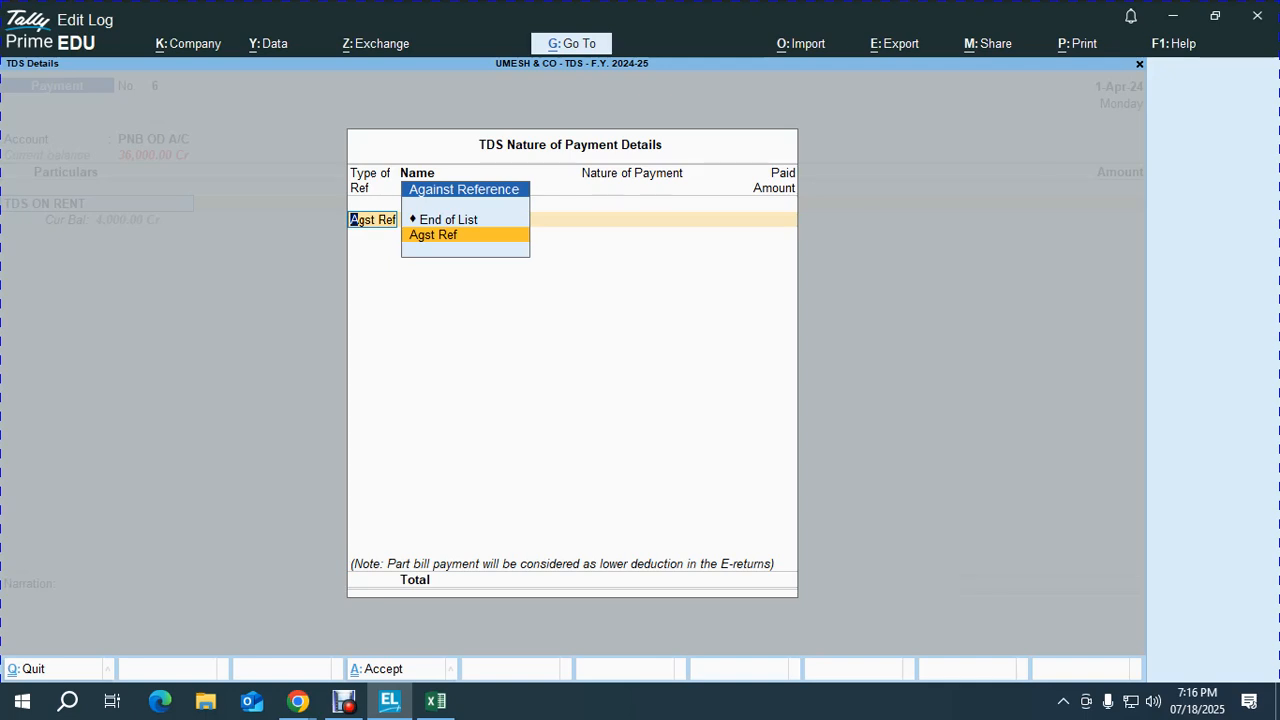
pyautogui.press('Return')
pyautogui.press('Return')
pyautogui.press('Return')
pyautogui.press('Return')
pyautogui.press('Return')
pyautogui.press('Return')
pyautogui.press('Return')
pyautogui.press('Return')
pyautogui.press('Return')
pyautogui.press('Return')
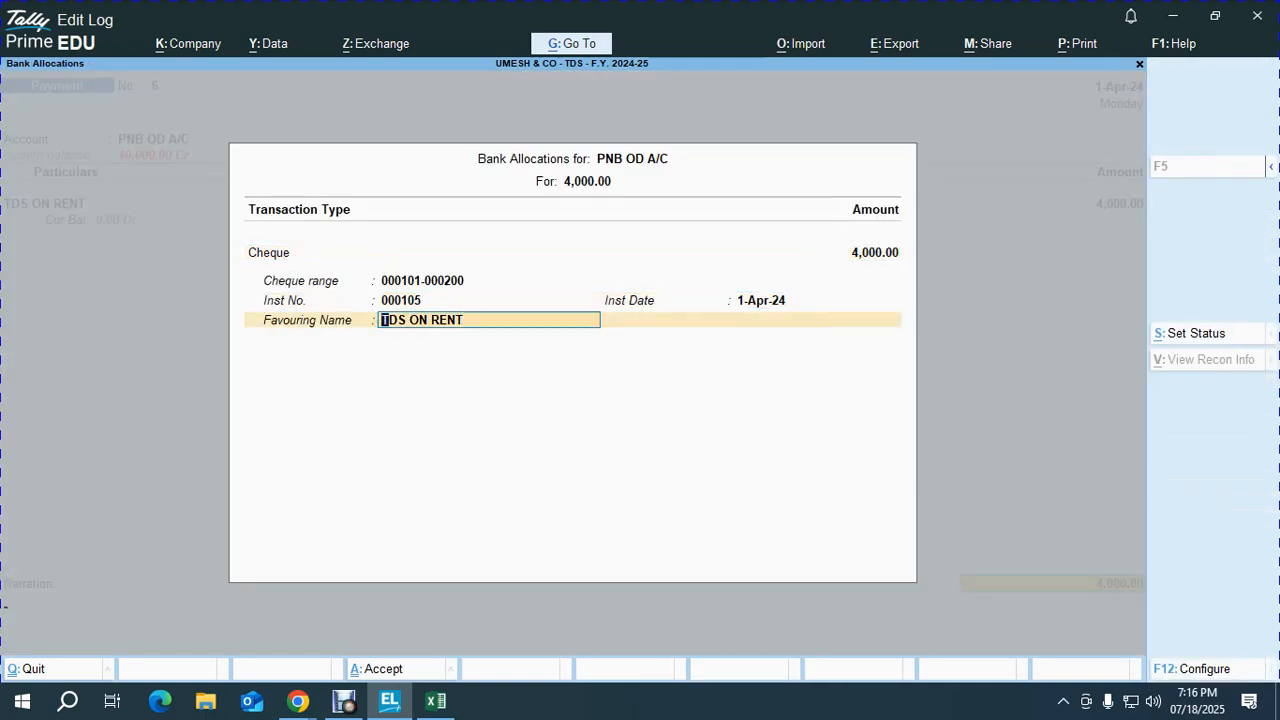
pyautogui.press('Return')
pyautogui.press('Return')
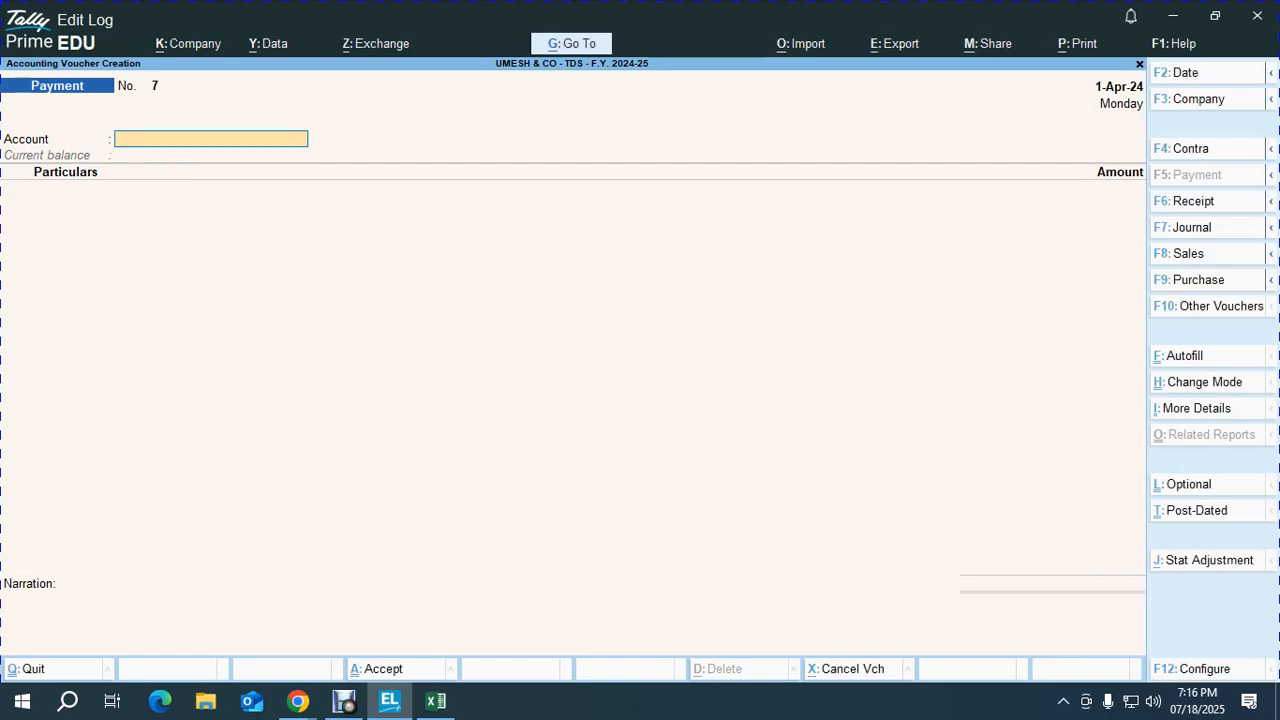
# Step: Return to Excel and review the row 46 entry near the Higher Deductions table
pyautogui.hotkey('alt', 'Tab')
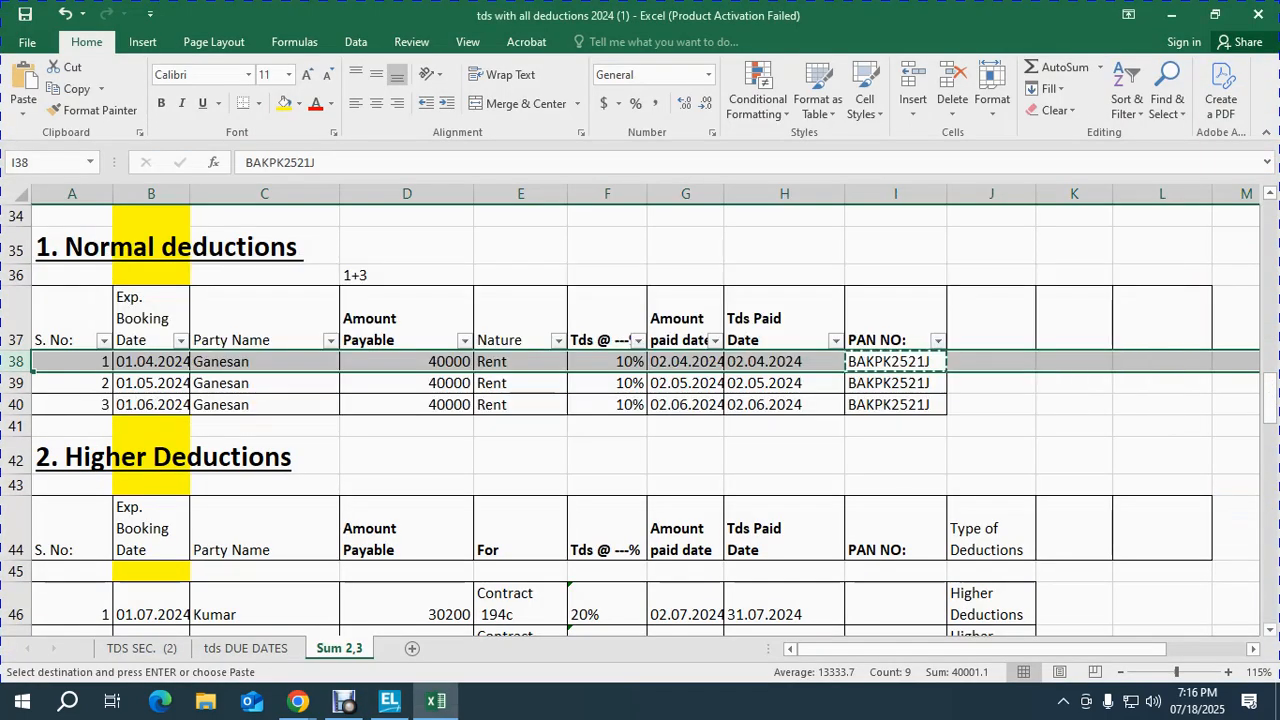
pyautogui.press('Down')
pyautogui.press('Down')
pyautogui.press('Down')
pyautogui.press('Down')
pyautogui.press('Left')
pyautogui.press('Down')
pyautogui.press('Down')
pyautogui.press('Down')
pyautogui.press('Down')
pyautogui.press('Down')
pyautogui.press('Down')
pyautogui.press('Down')
pyautogui.press('Up')
pyautogui.press('Up')
pyautogui.press('Up')
pyautogui.press('Left')
pyautogui.press('Left')
pyautogui.press('Left')
pyautogui.press('Left')
pyautogui.press('Left')
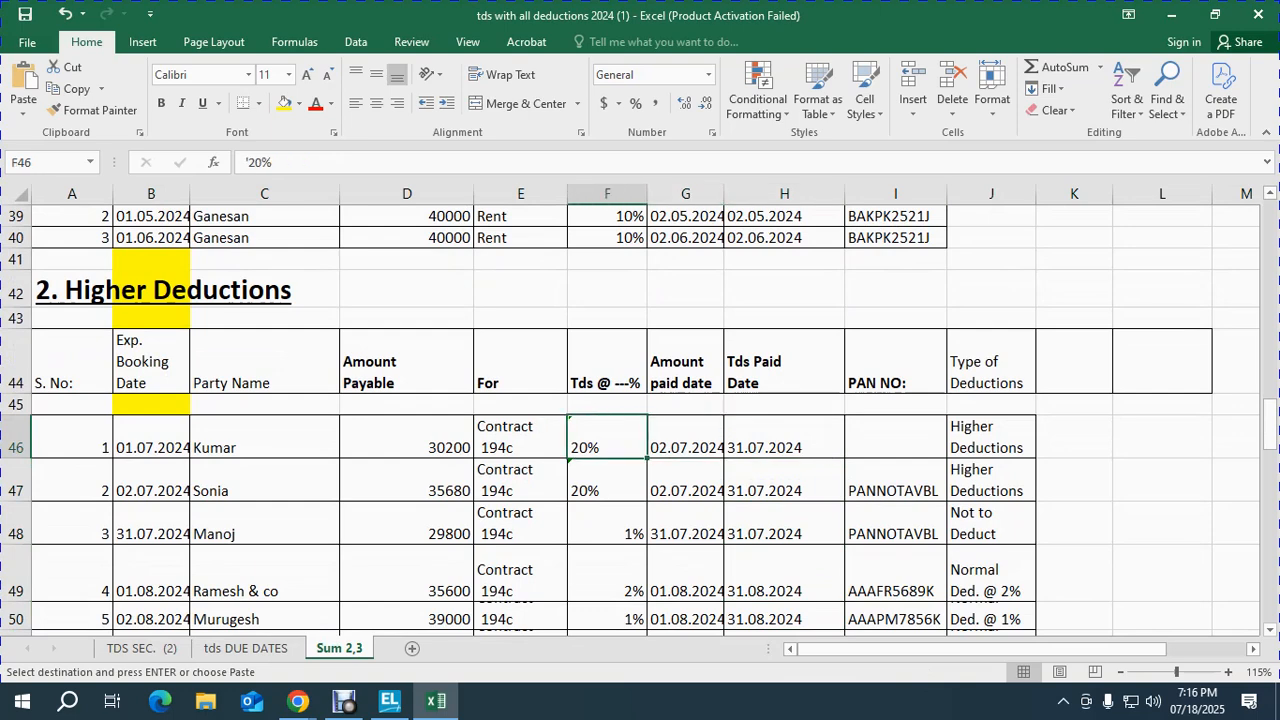
pyautogui.press('Left')
pyautogui.press('Right')
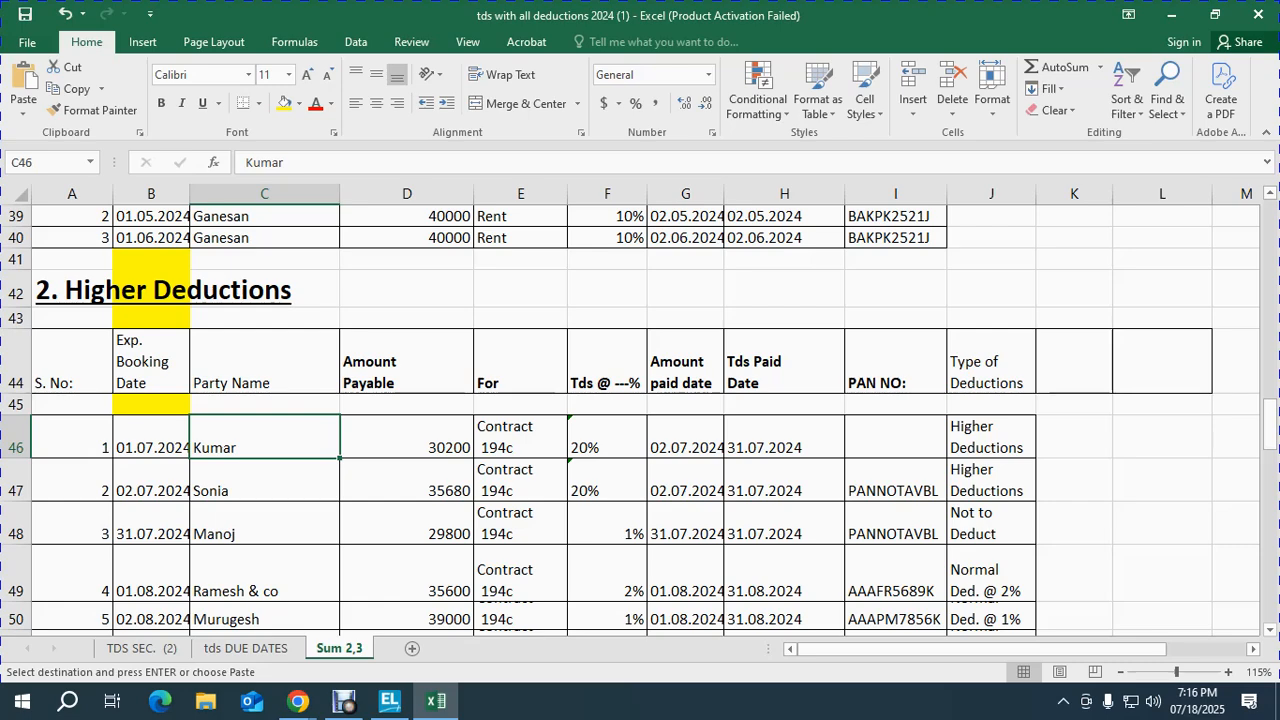
pyautogui.press('Down')
pyautogui.press('Down')
pyautogui.press('Down')
pyautogui.press('Down')
pyautogui.press('Down')
pyautogui.press('Down')
pyautogui.press('Down')
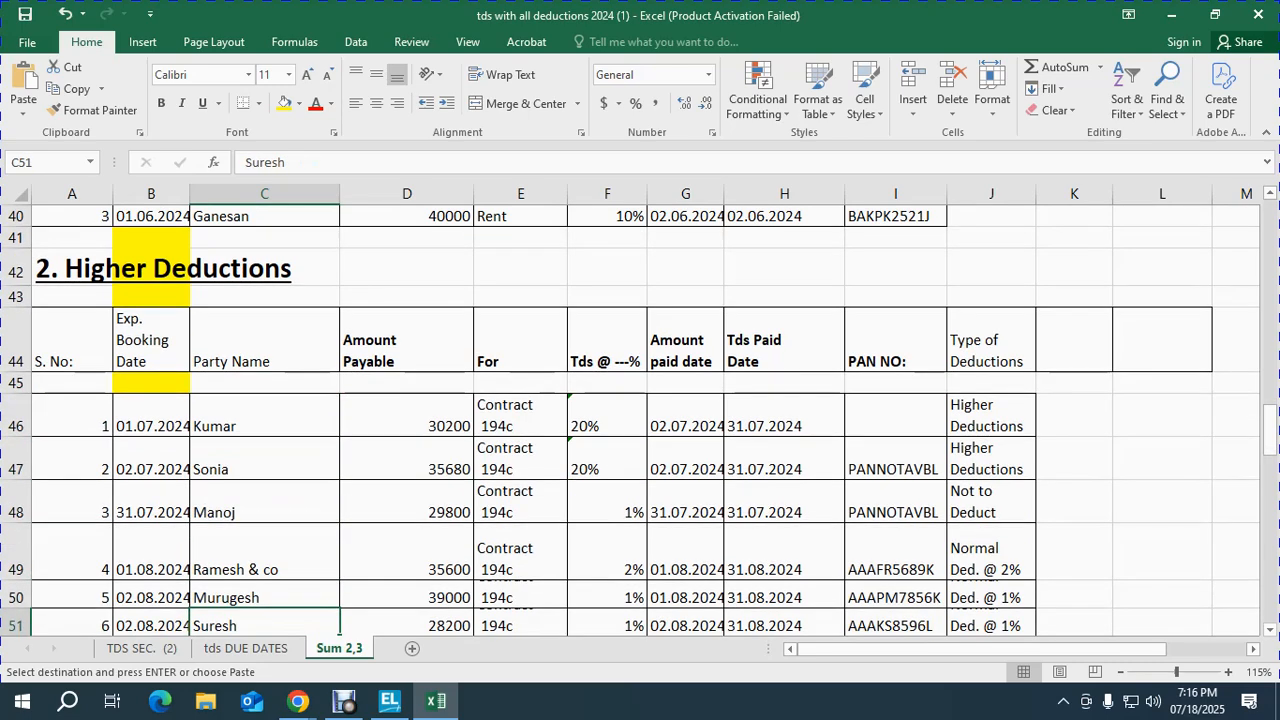
pyautogui.press('Up')
pyautogui.press('Up')
pyautogui.press('Up')
pyautogui.press('Up')
pyautogui.press('Up')
pyautogui.press('Up')
pyautogui.press('Up')
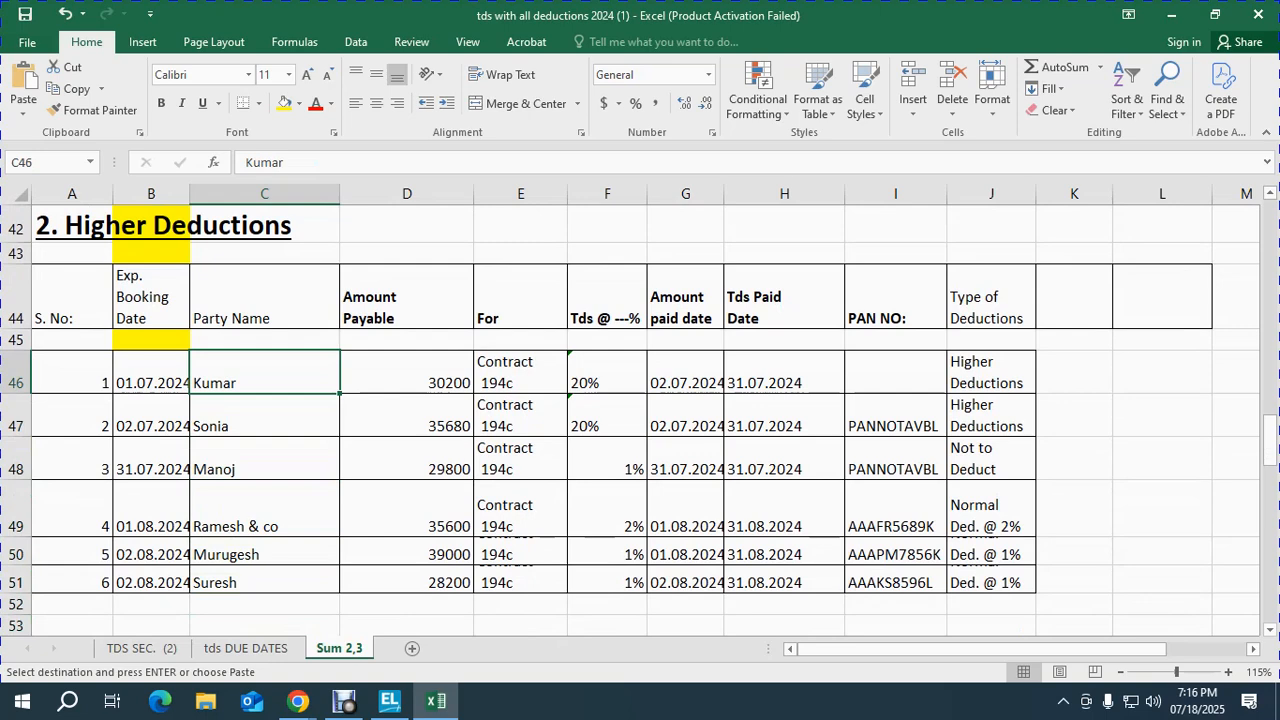
pyautogui.press('Right')
pyautogui.press('Right')
pyautogui.press('Right')
pyautogui.press('Right')
pyautogui.press('Right')
pyautogui.press('Right')
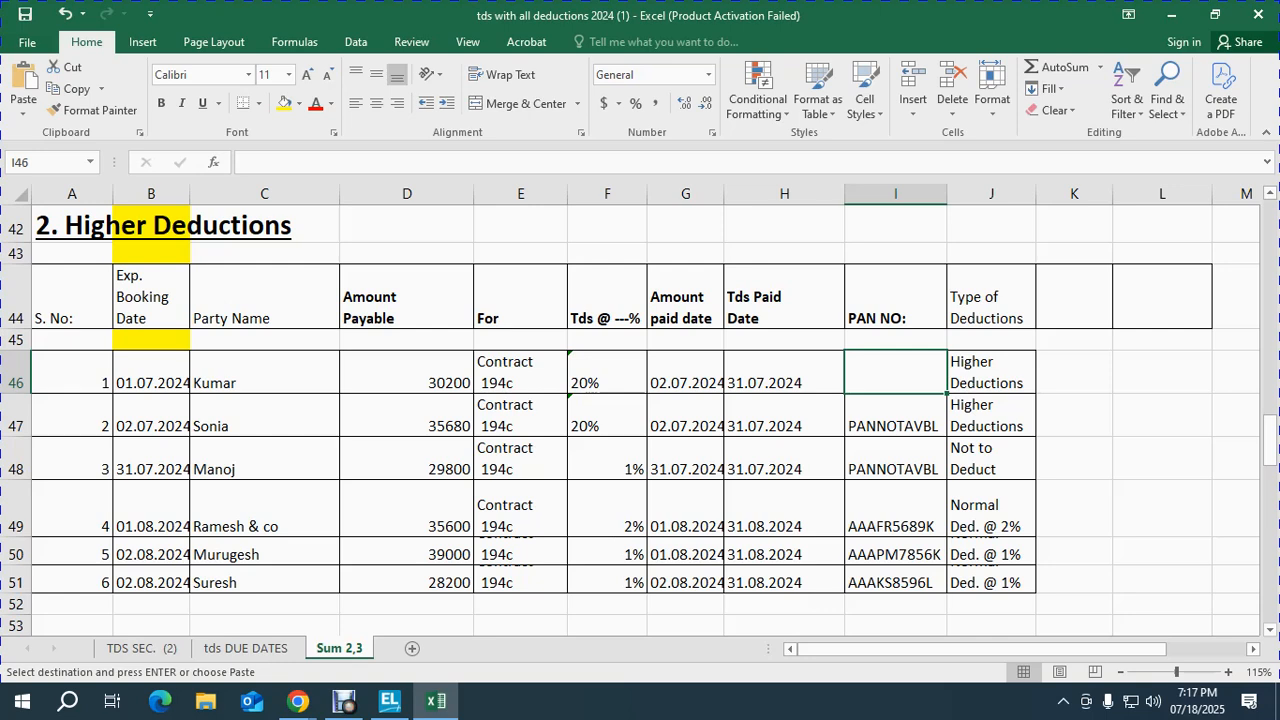
# Step: Select rows 47 and 48 of the Higher Deductions table on the Sum 2,3 sheet
pyautogui.click(895, 416)
pyautogui.hotkey('shift', 'space')
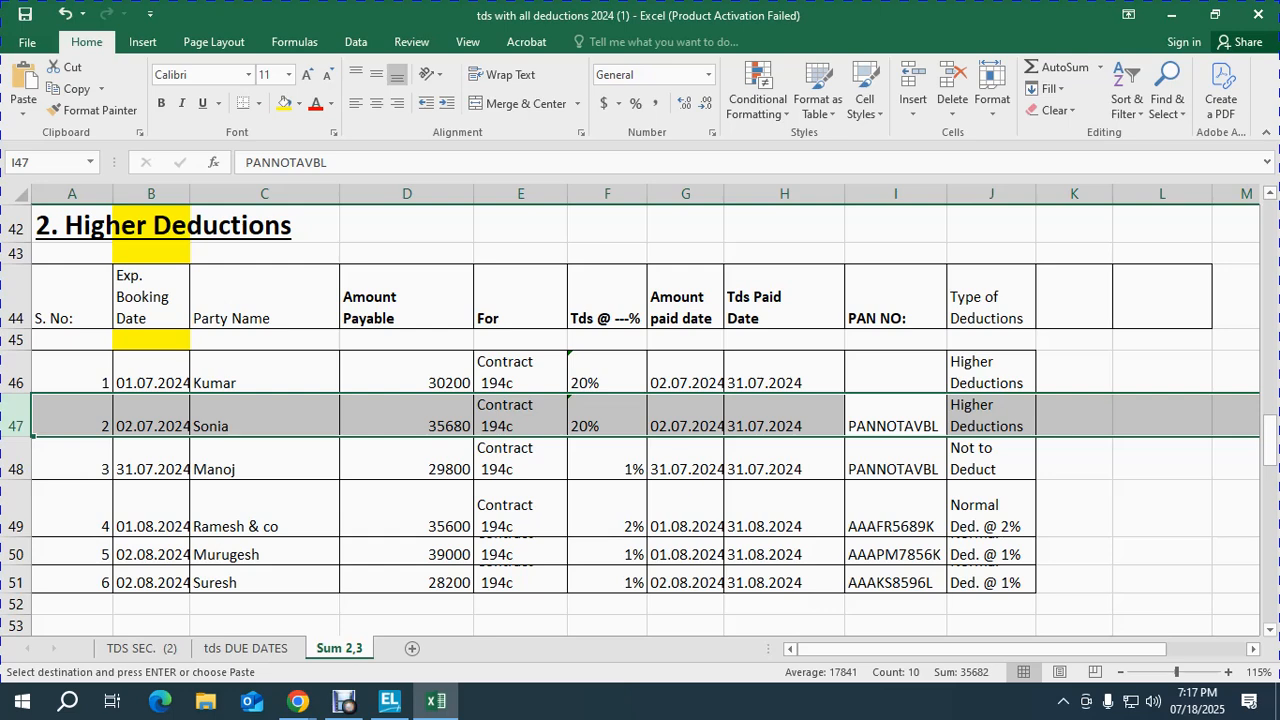
pyautogui.click(607, 459)
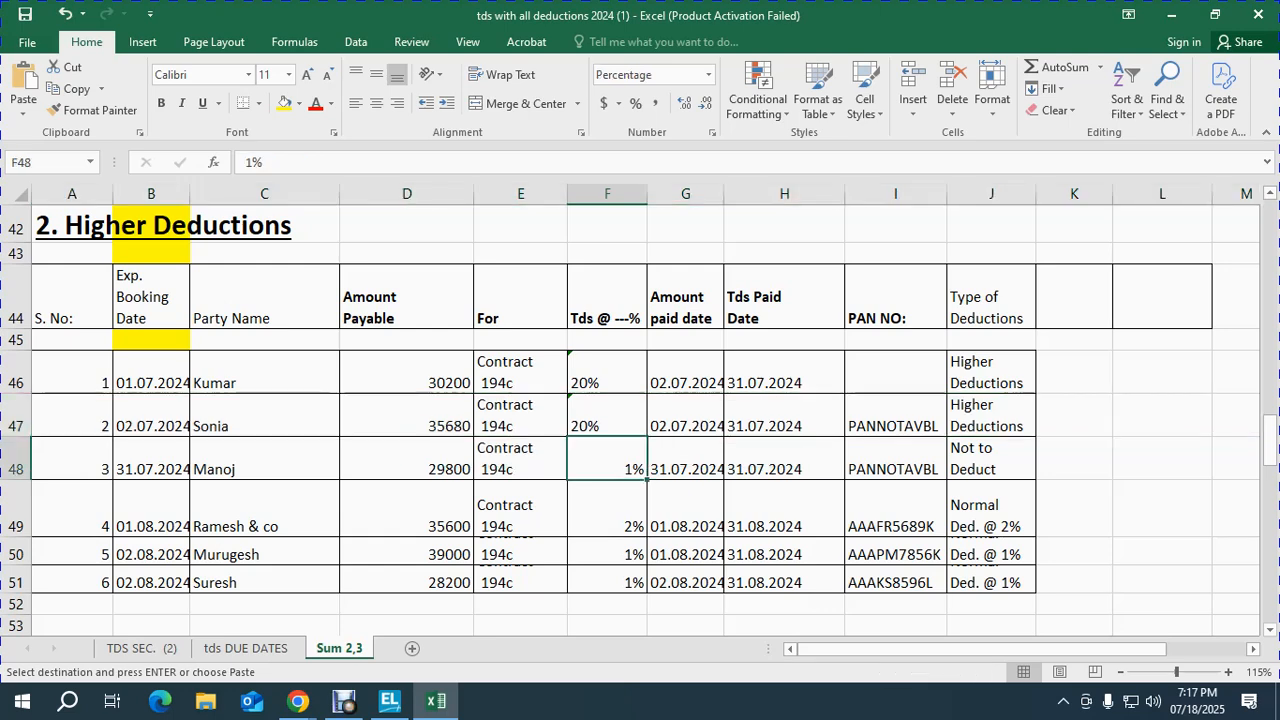
pyautogui.hotkey('shift', 'space')
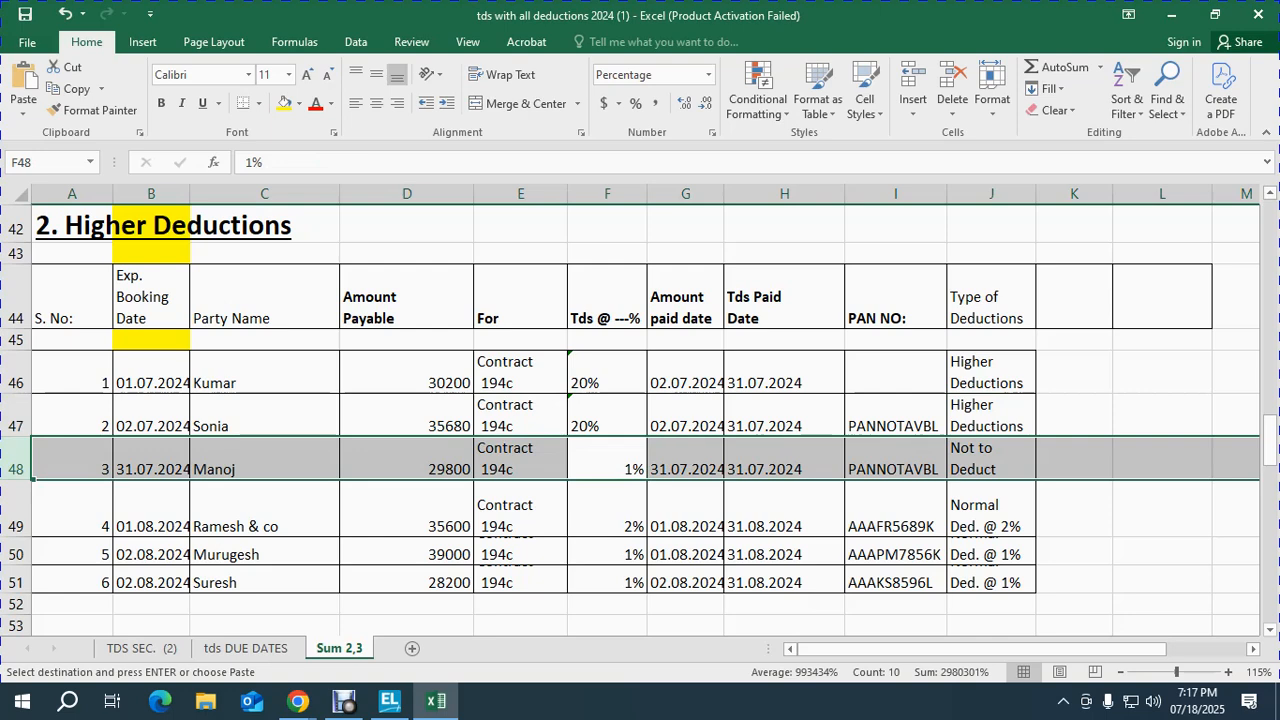
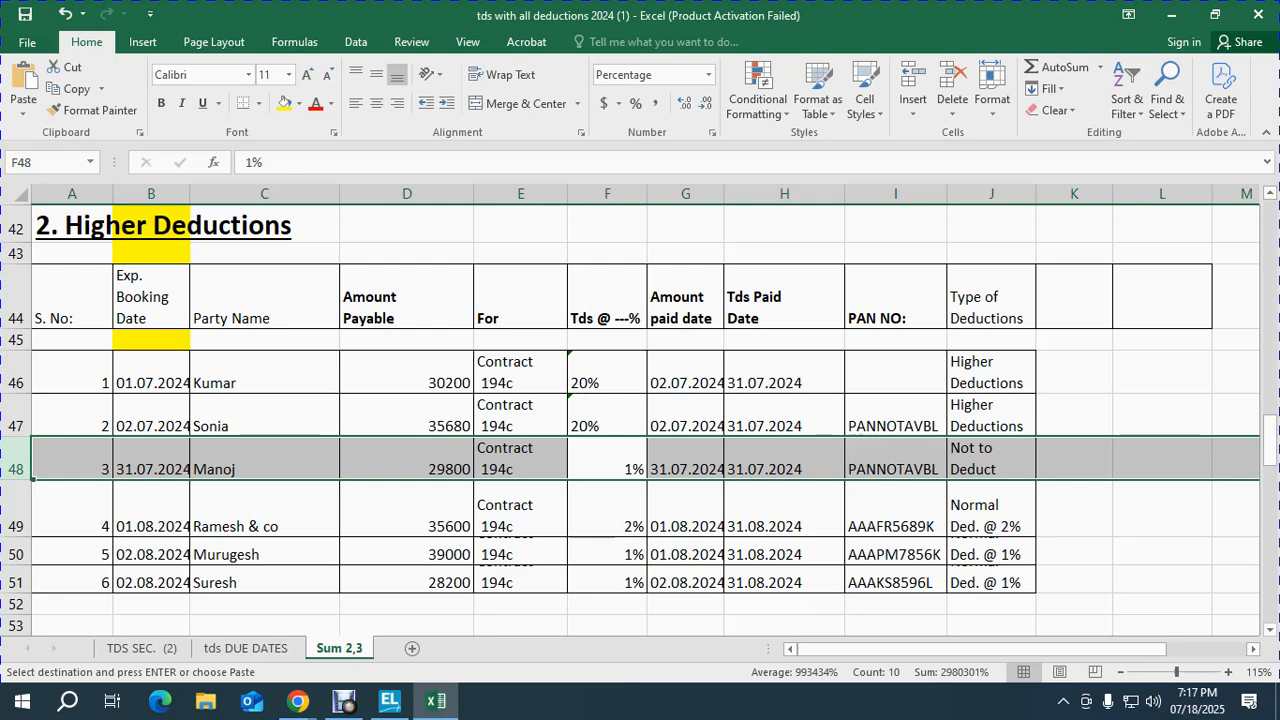
# Step: Change the row 48 TDS rate in cell F48 from 1% to 0%
pyautogui.click(633, 468)
pyautogui.write('0')
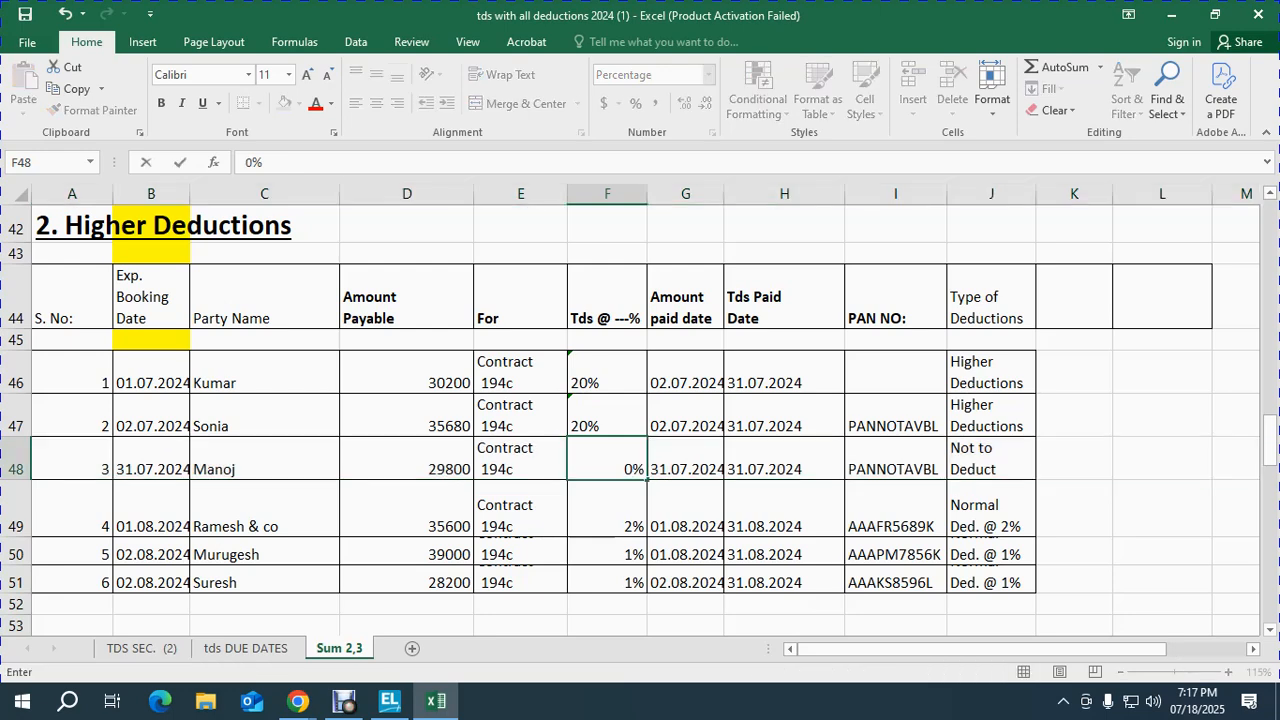
pyautogui.press('Return')
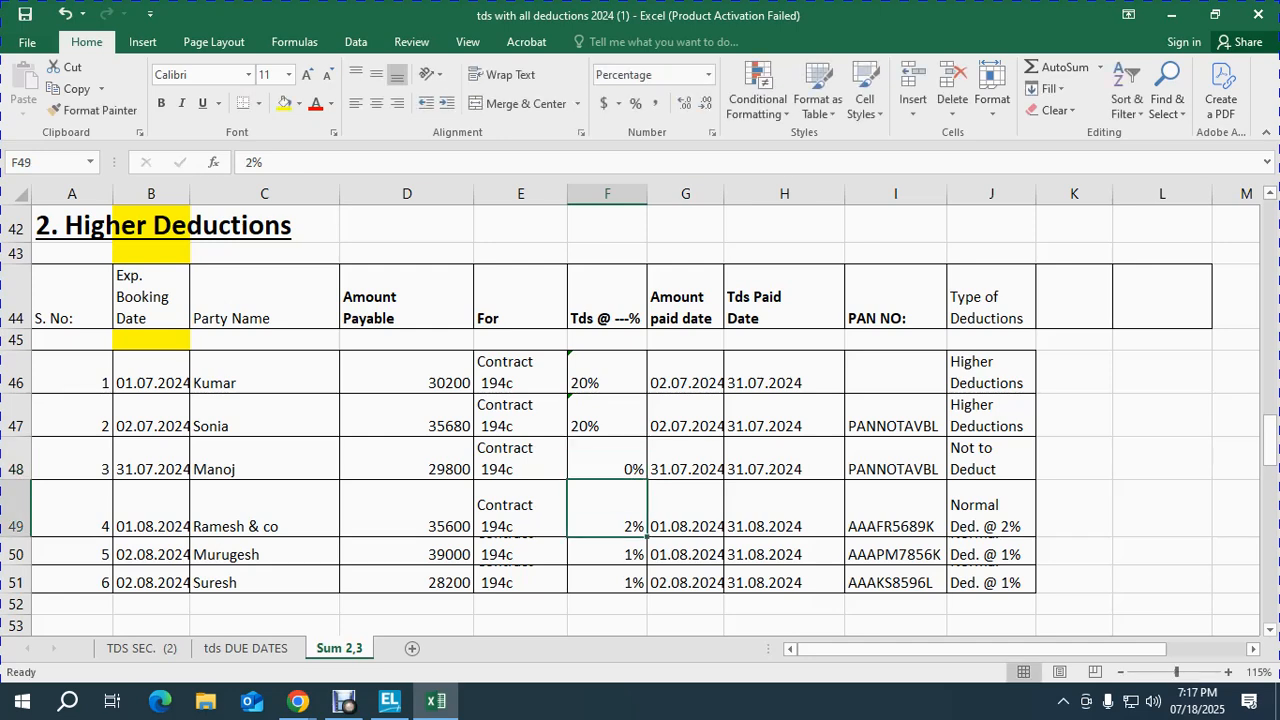
pyautogui.press('Up')
pyautogui.hotkey('shift', 'space')
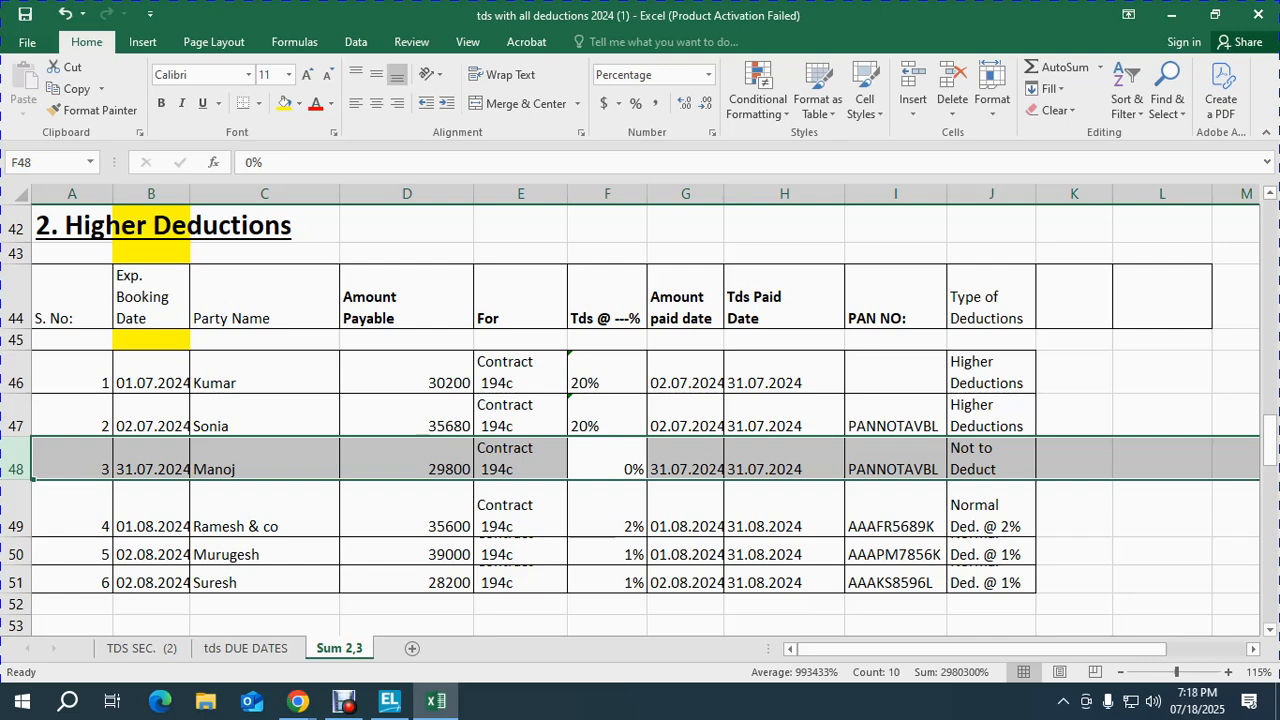
# Step: Review the Higher Deductions entries in rows 49, 50 and 51 by selecting each row
pyautogui.click(520, 509)
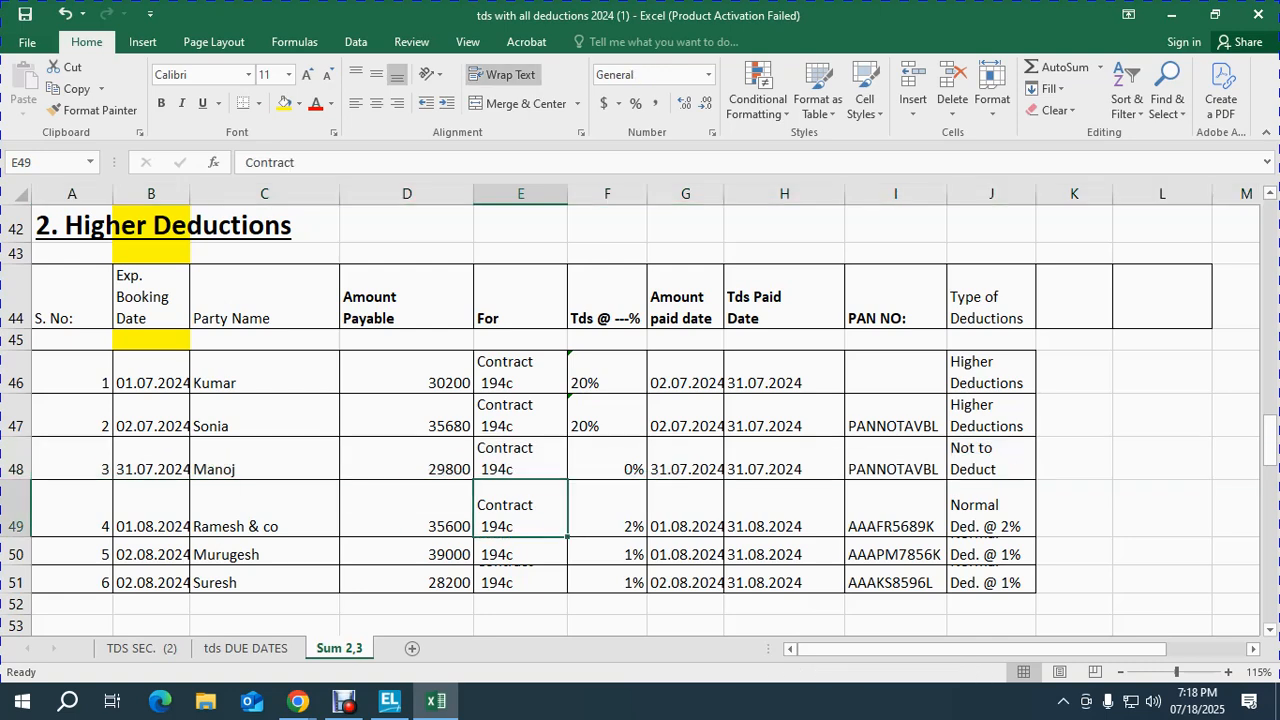
pyautogui.hotkey('shift', 'space')
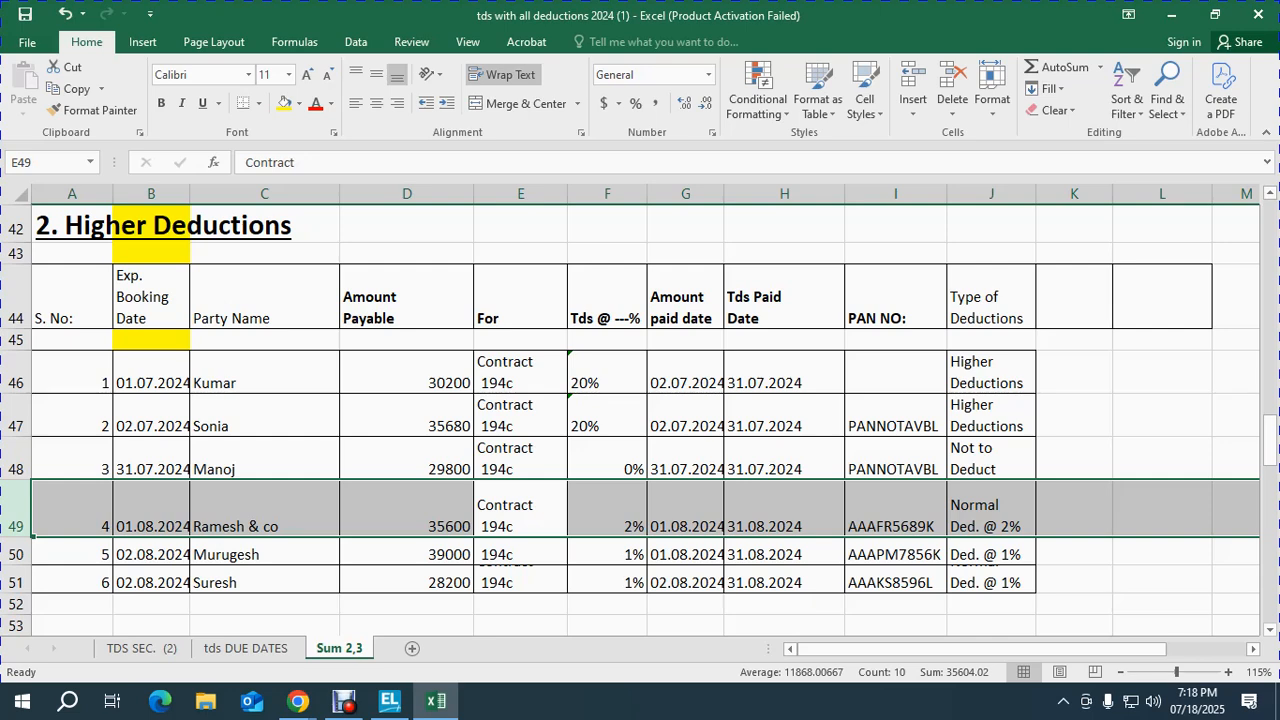
pyautogui.click(406, 554)
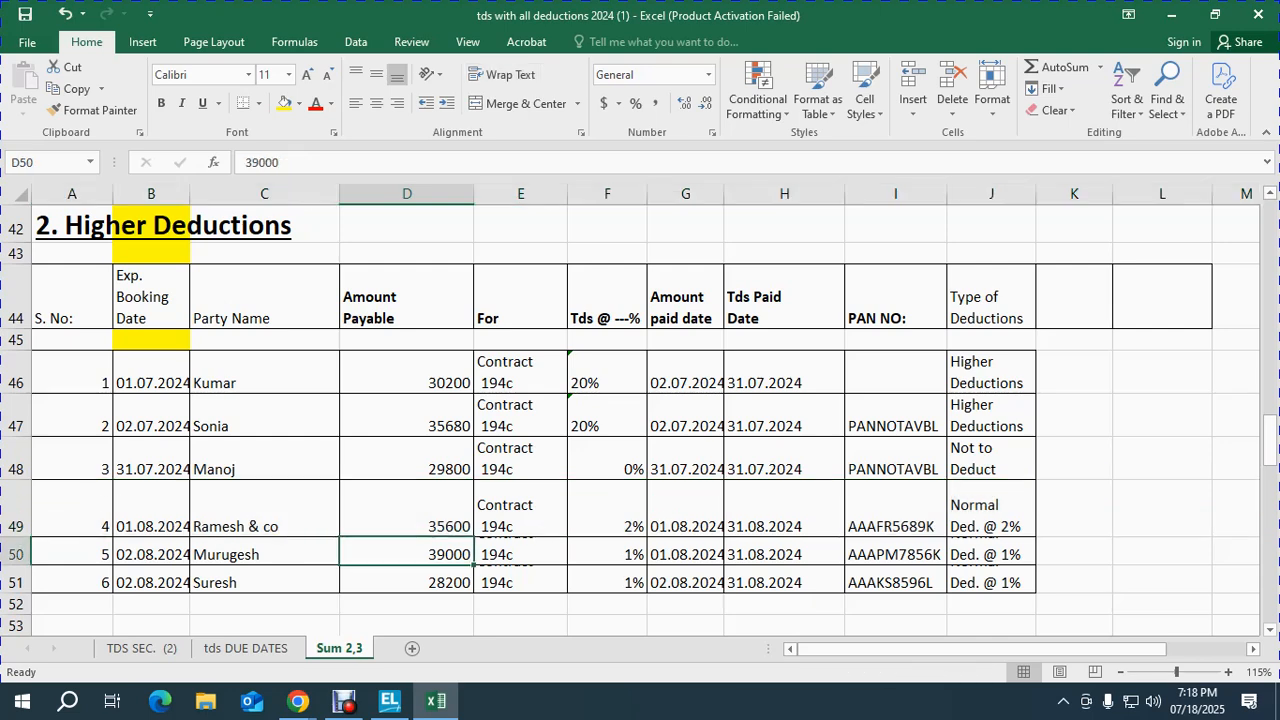
pyautogui.hotkey('shift', 'space')
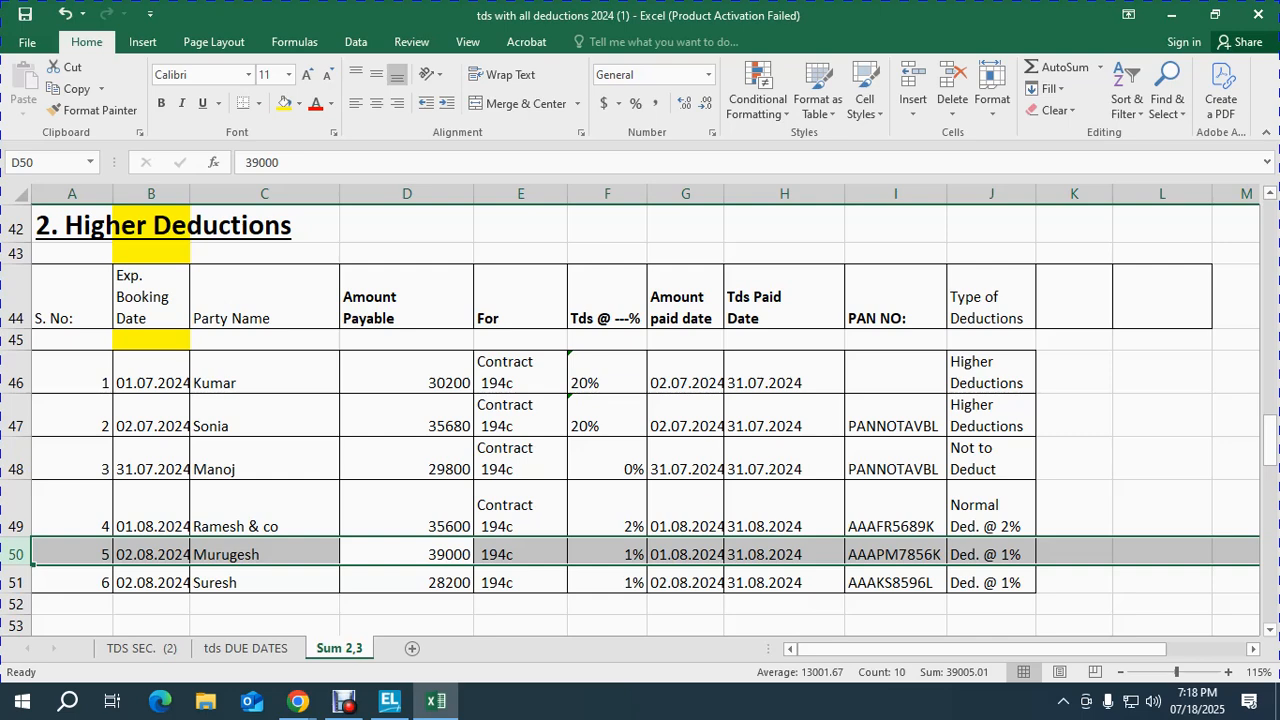
pyautogui.click(520, 582)
pyautogui.hotkey('shift', 'space')
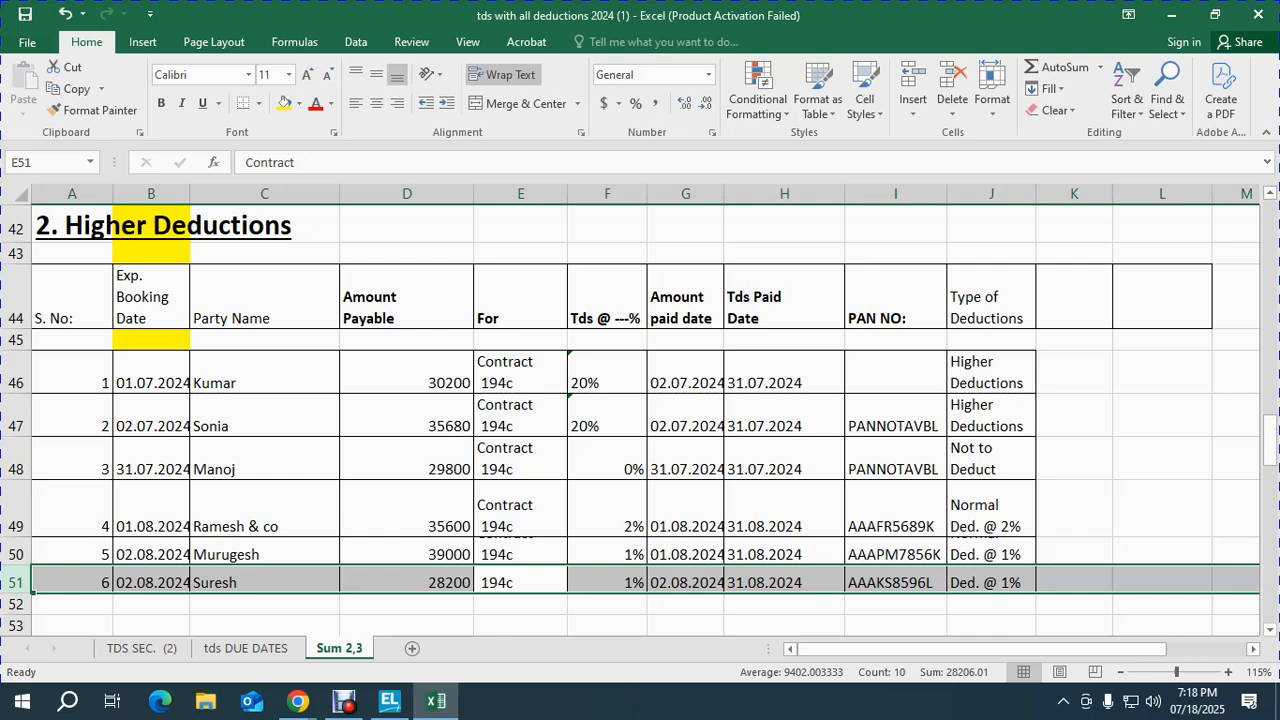
# Step: Set row 51's deduction type in cell J51 to 'Not to Deduct'
pyautogui.click(991, 581)
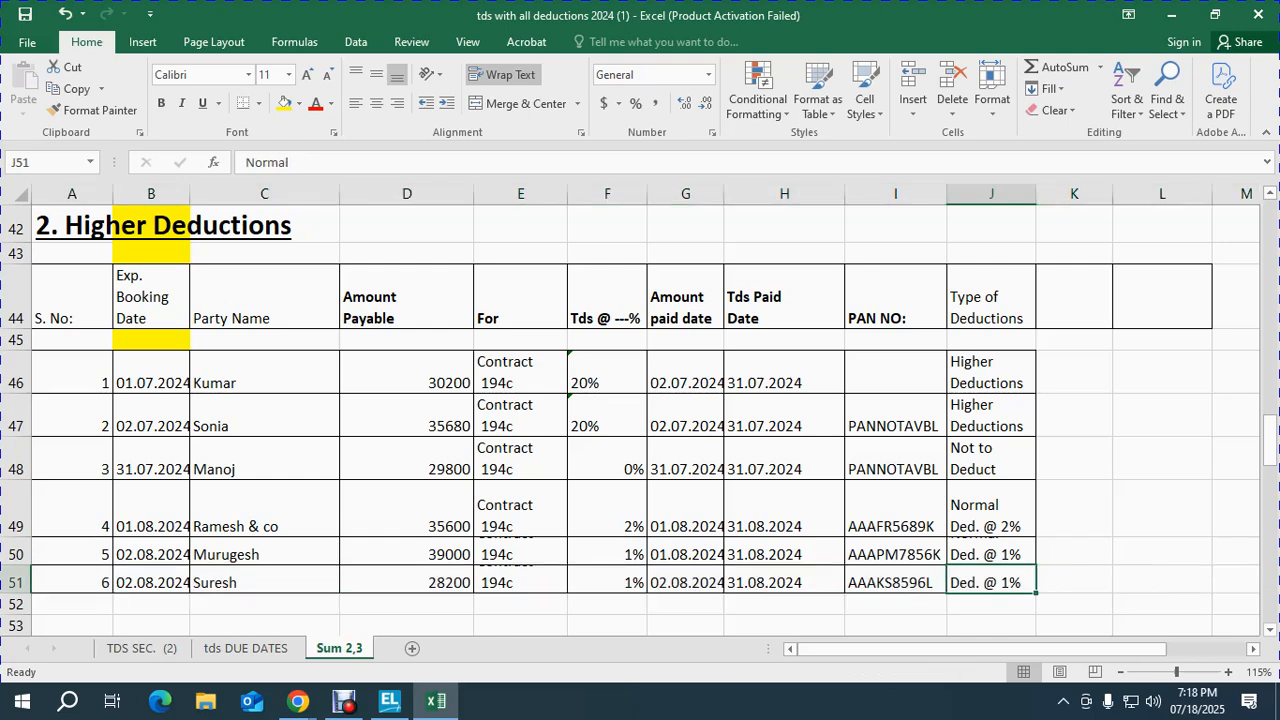
pyautogui.write('n')
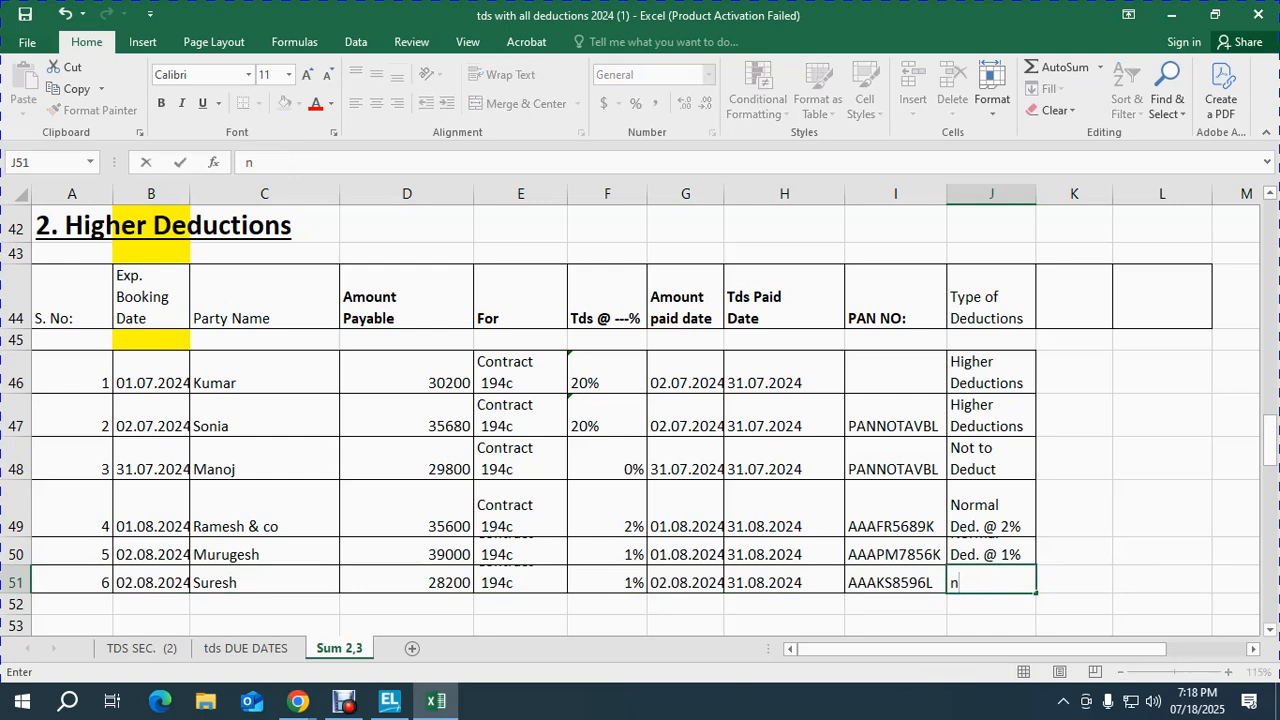
pyautogui.press('BackSpace')
pyautogui.write('Not to')
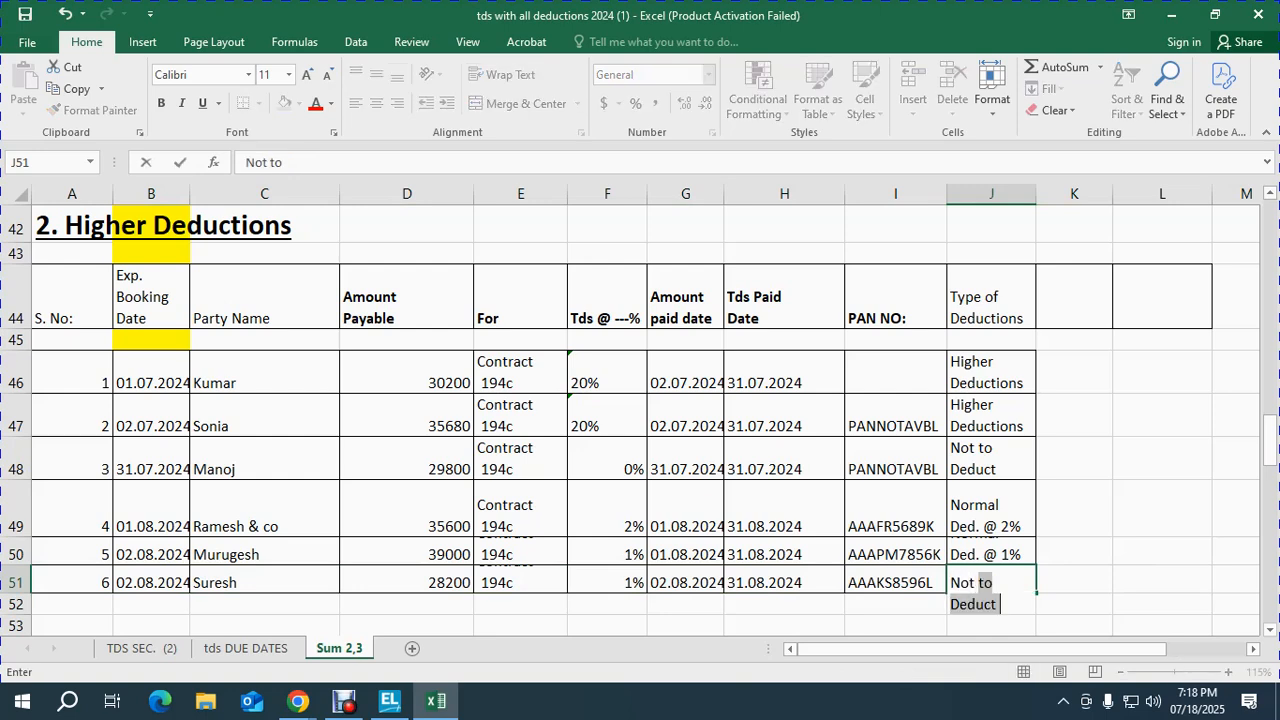
pyautogui.hotkey('ctrl', 'Return')
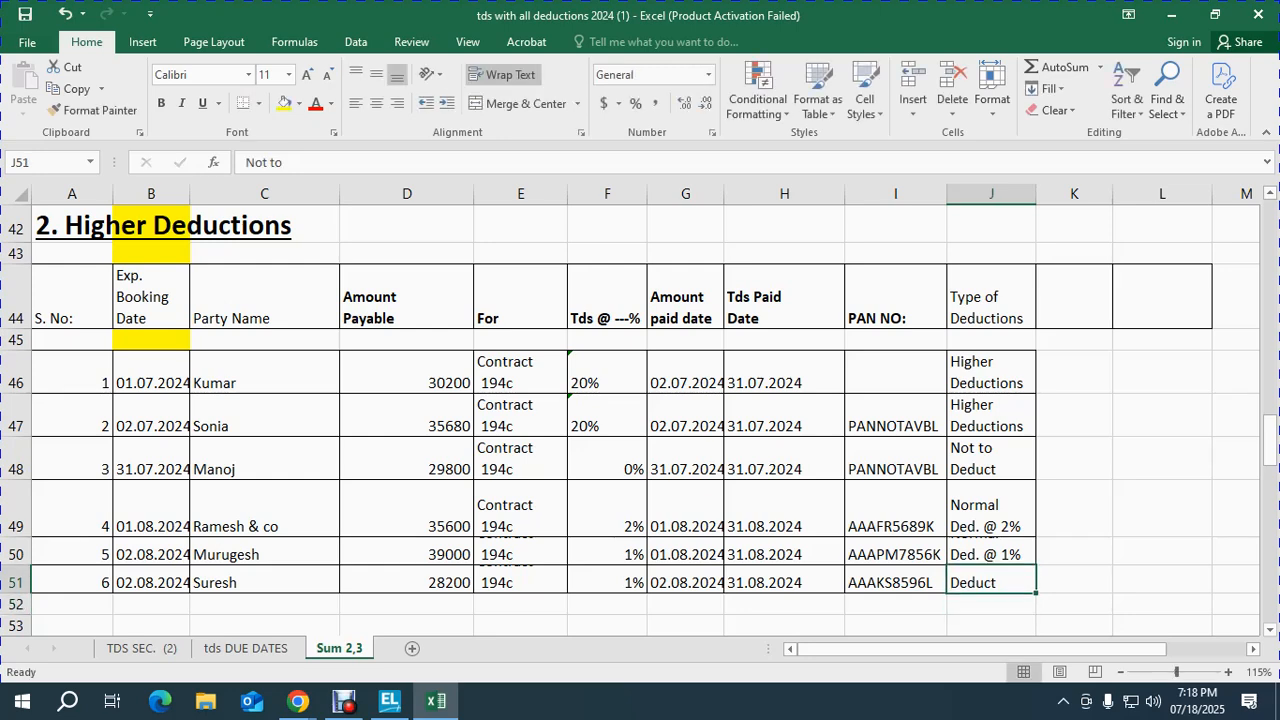
pyautogui.press('Left')
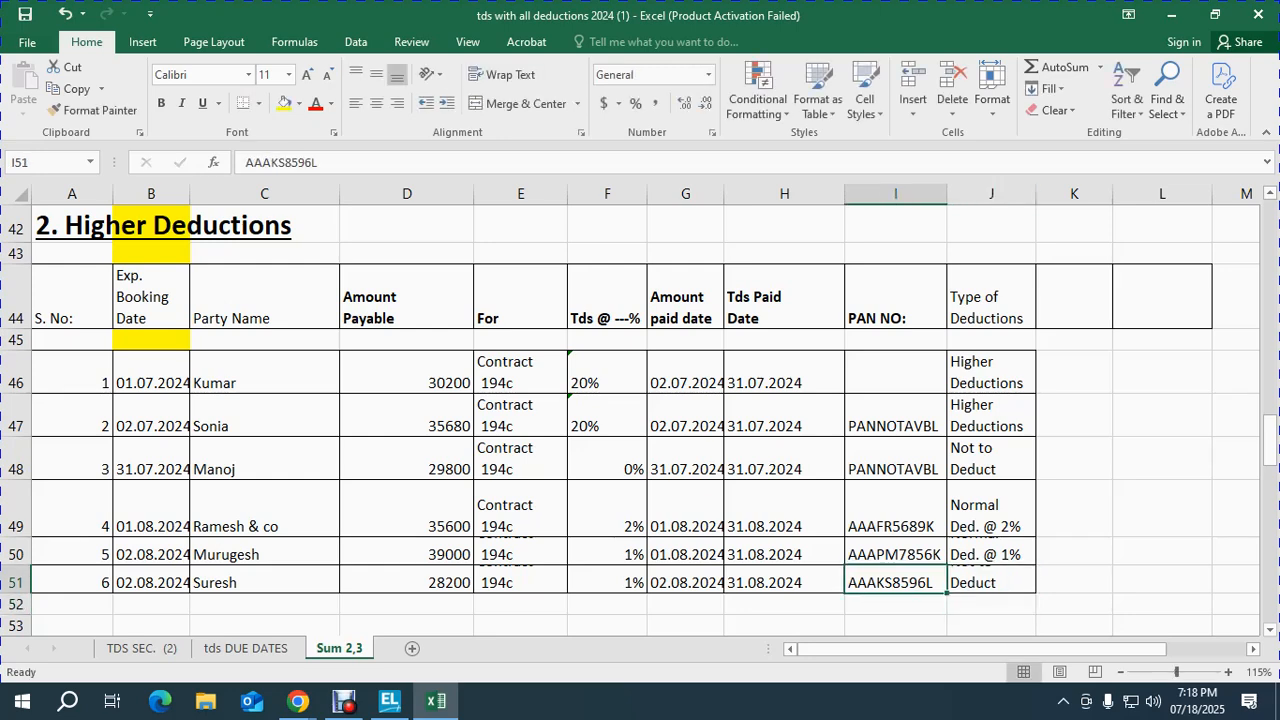
pyautogui.press('Right')
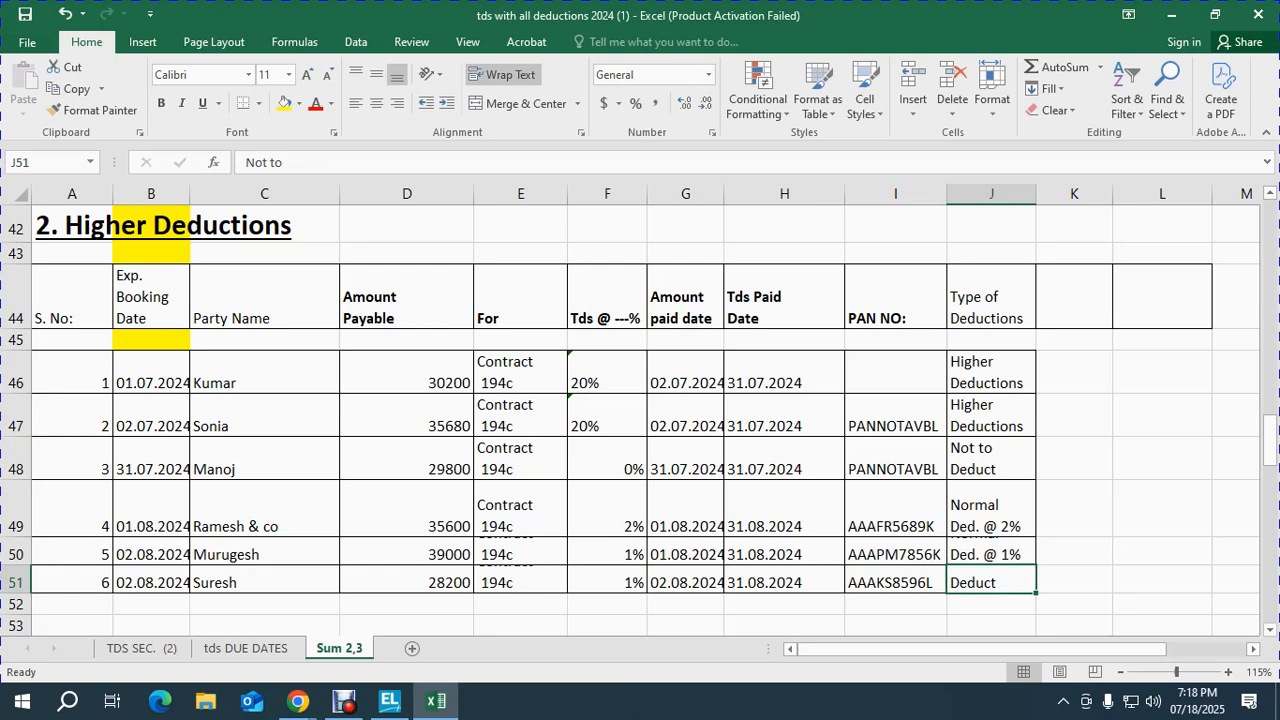
# Step: Add a bold '1+3' note in cell D43 above the Amount Payable heading
pyautogui.click(407, 254)
pyautogui.write('1+3')
pyautogui.press('Return')
pyautogui.press('Up')
pyautogui.hotkey('ctrl', 'b')
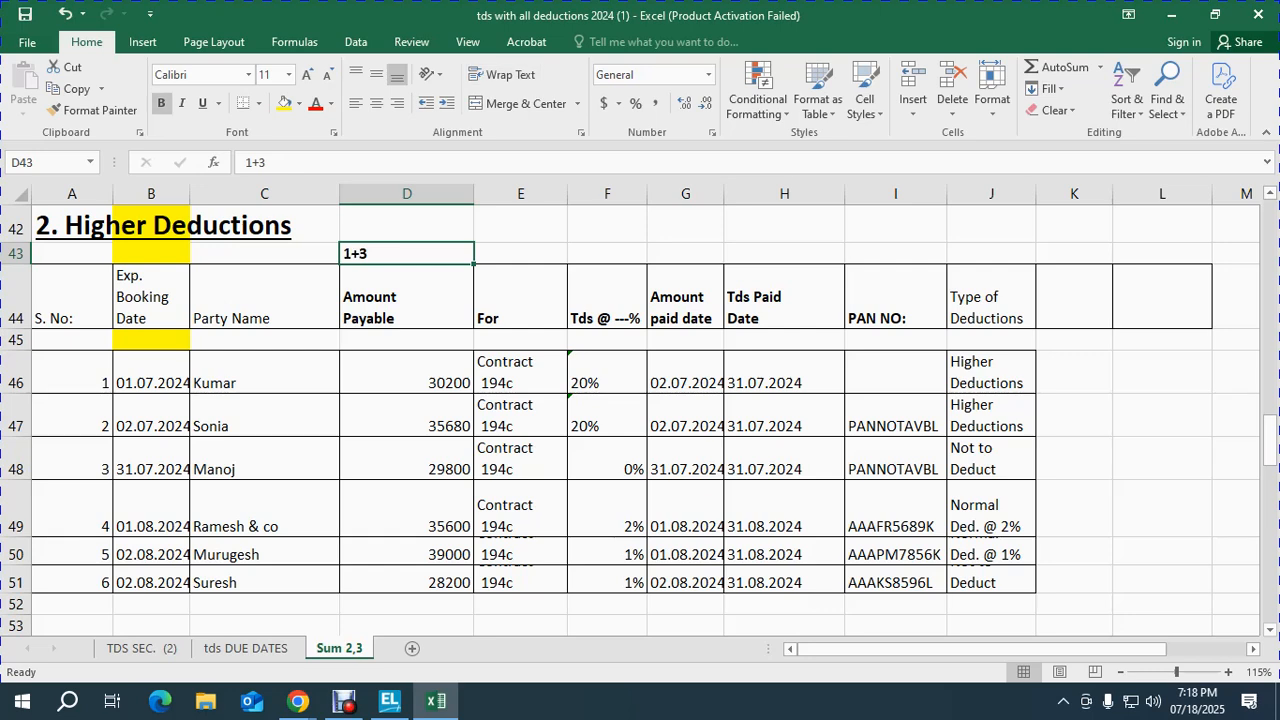
pyautogui.hotkey('alt', 'Tab')
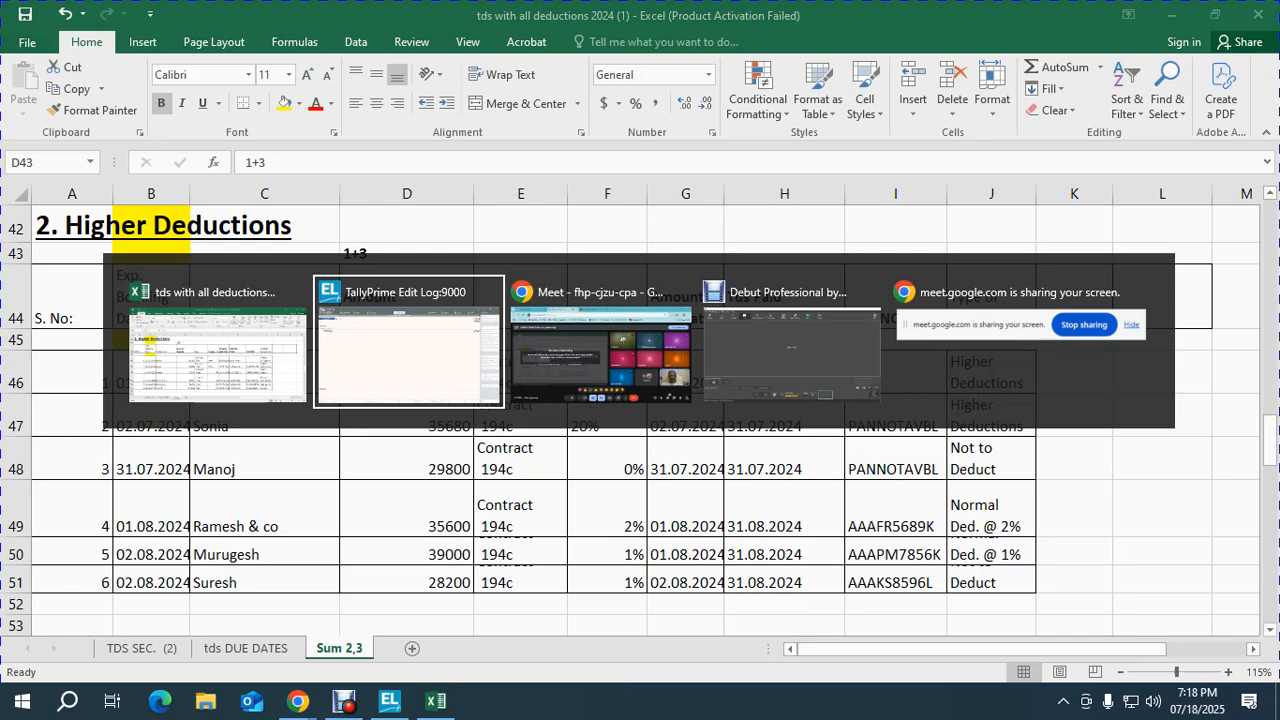
# Step: Leave the payment voucher and start a new TDS Nature of Payment master
pyautogui.press('Escape')
pyautogui.press('Return')
pyautogui.press('Up')
pyautogui.press('Up')
pyautogui.press('Up')
pyautogui.press('Return')
pyautogui.press('Down')
pyautogui.press('Down')
pyautogui.press('Down')
pyautogui.press('Down')
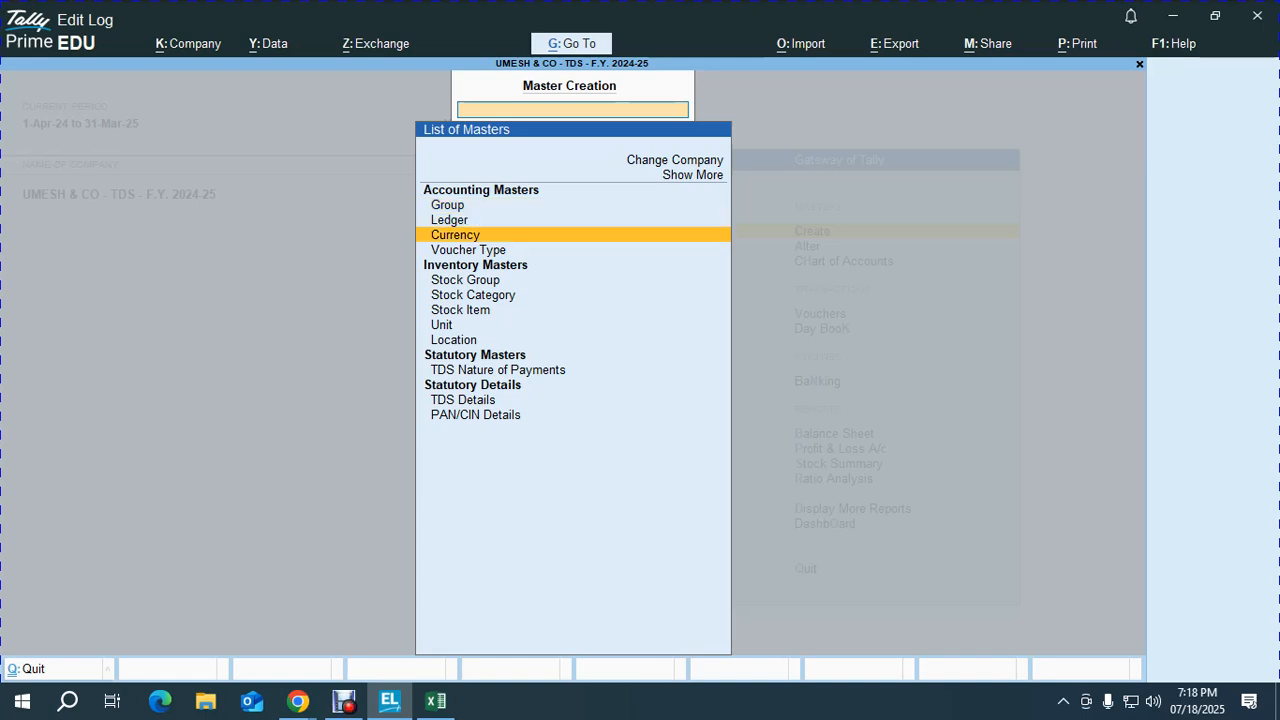
pyautogui.press('Down')
pyautogui.press('Down')
pyautogui.press('Down')
pyautogui.press('Down')
pyautogui.press('Down')
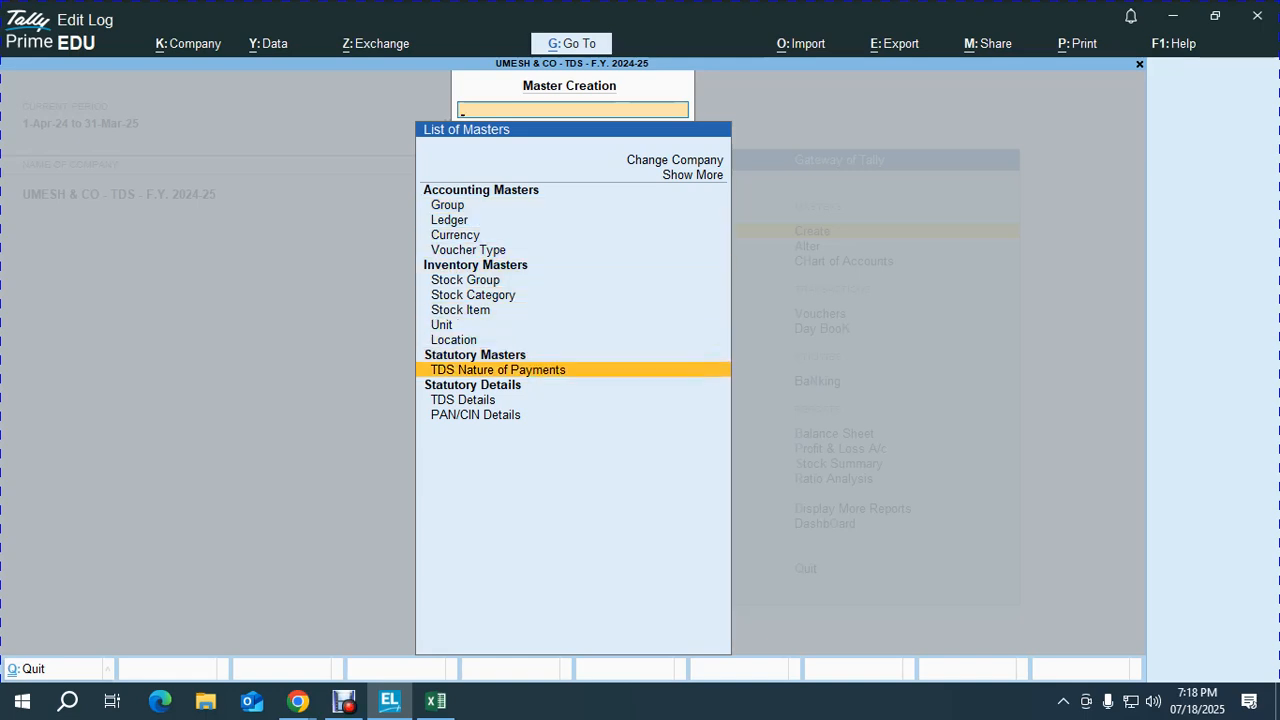
pyautogui.press('Return')
# Step: Name it '194C - TDS ON CONTRACT@ 1% OR 2%', section 194C, payment code 94C, remittance code 281
pyautogui.write('194c')
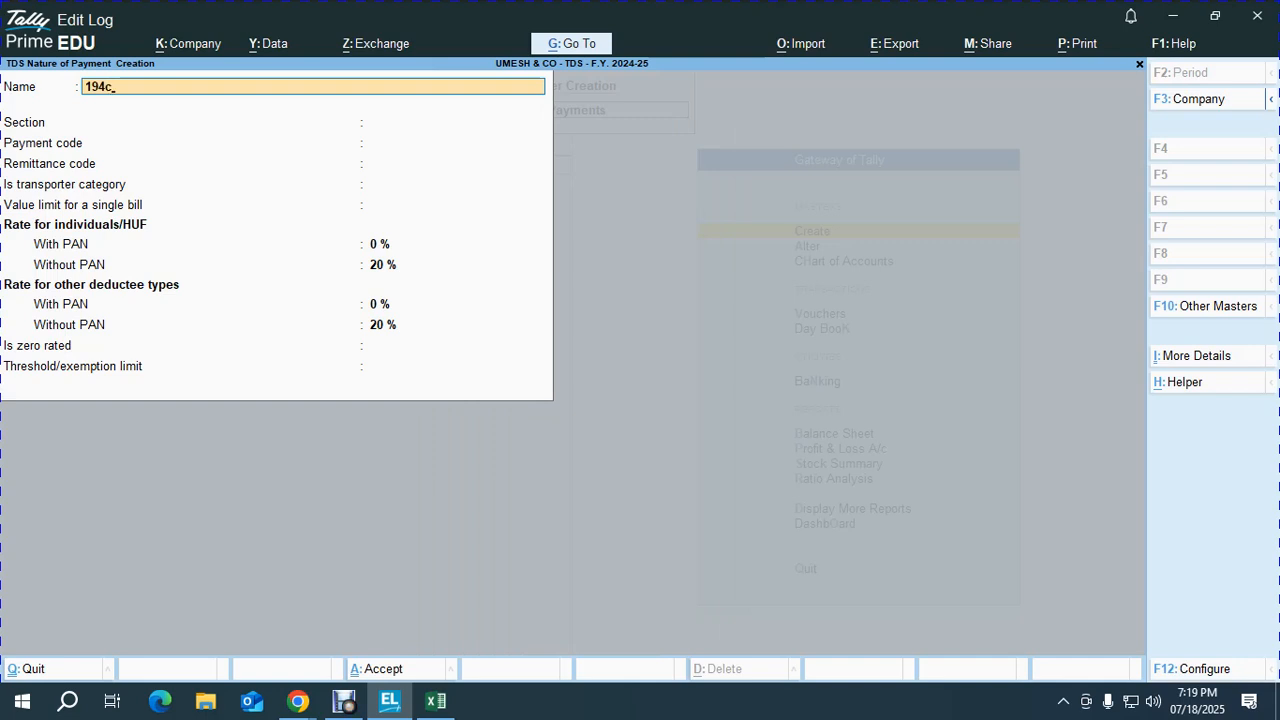
pyautogui.press('BackSpace')
pyautogui.write('C - TDS')
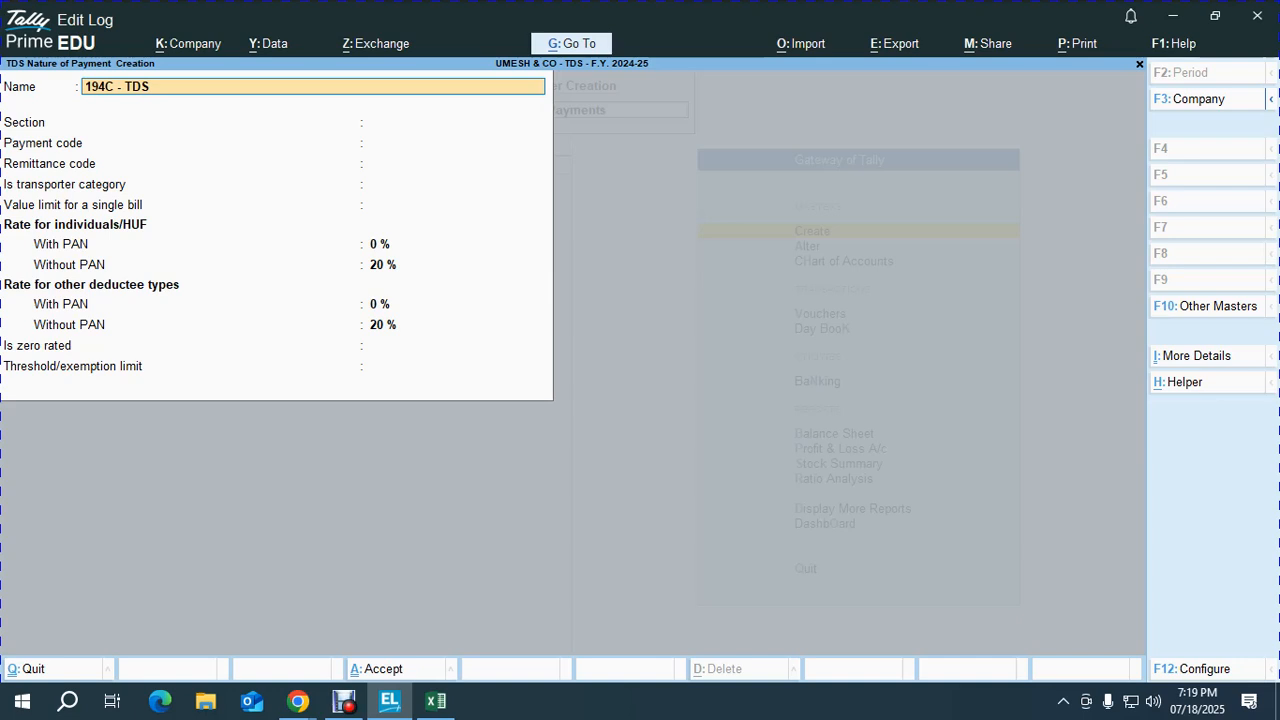
pyautogui.write(' ON CONTRACT@ 1% OR 2')
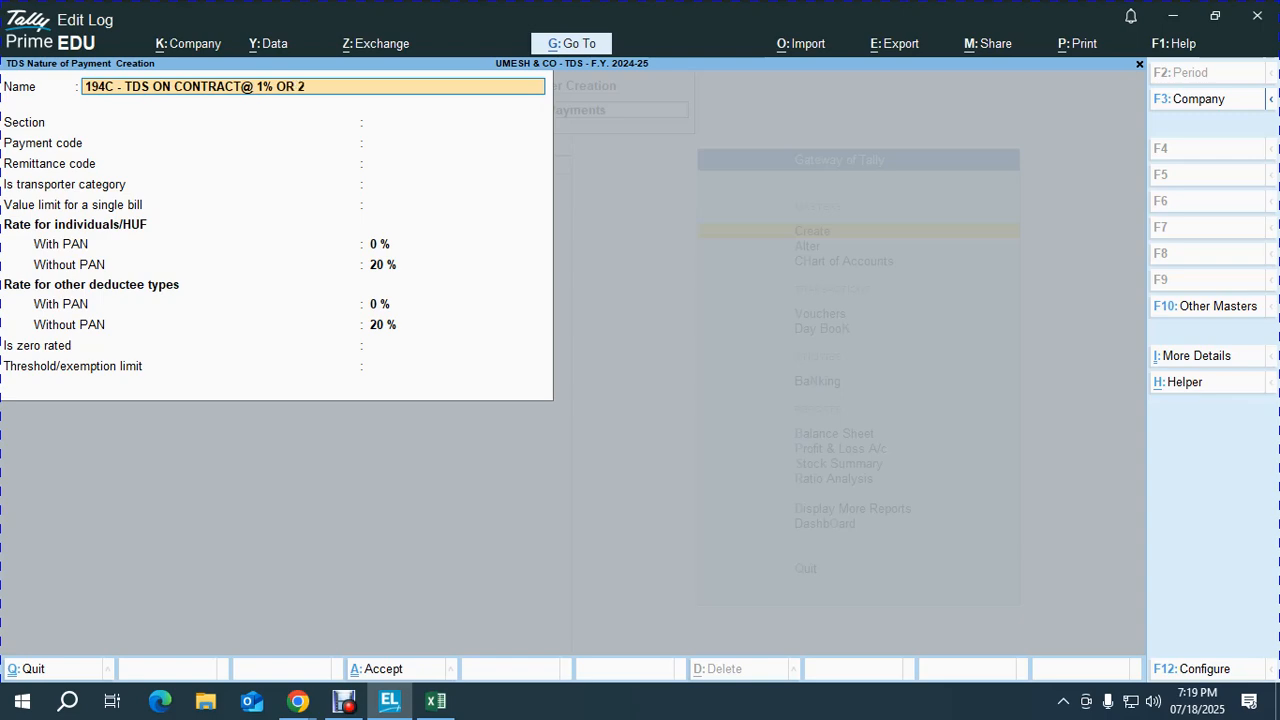
pyautogui.write('%')
pyautogui.press('Return')
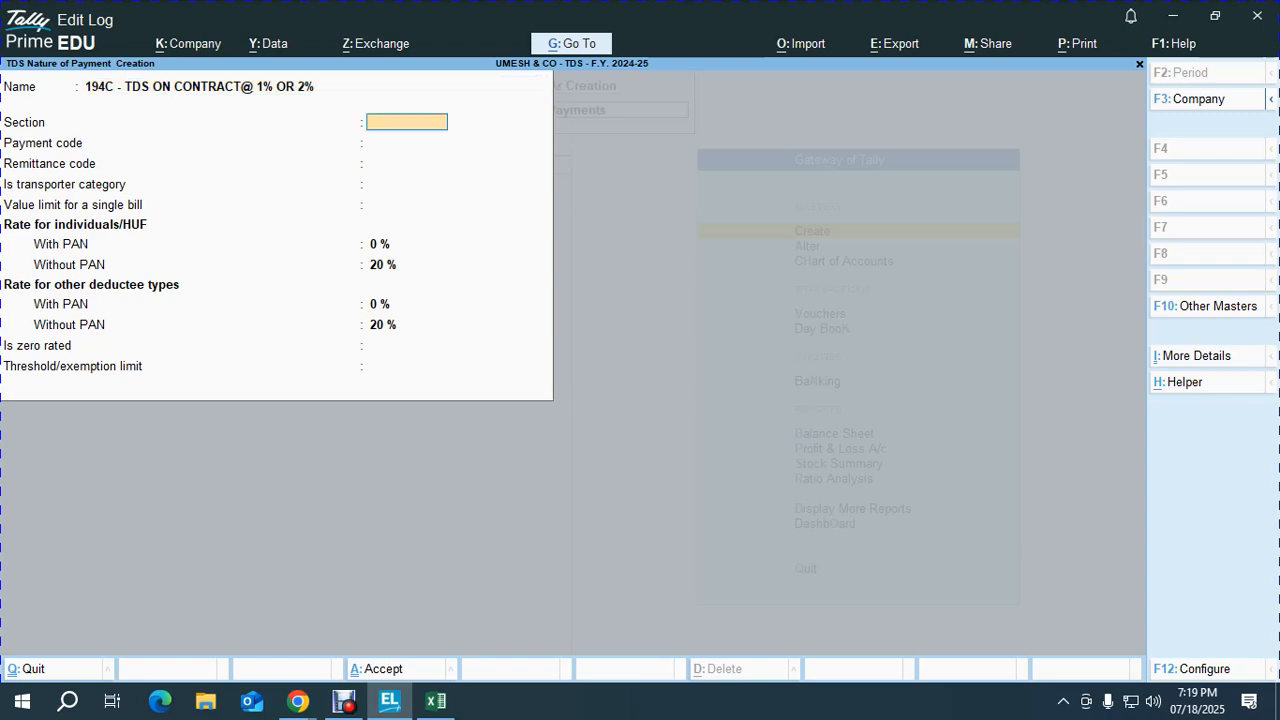
pyautogui.write('194C')
pyautogui.press('Return')
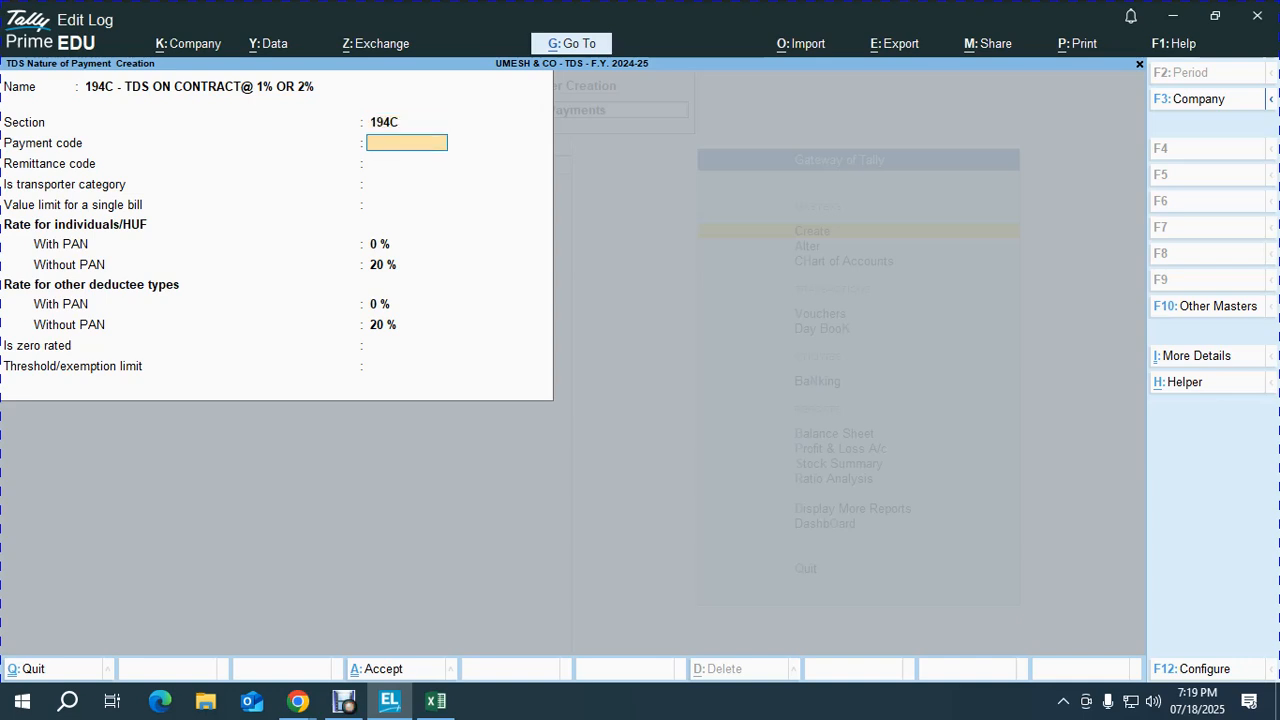
pyautogui.write('94C')
pyautogui.press('Return')
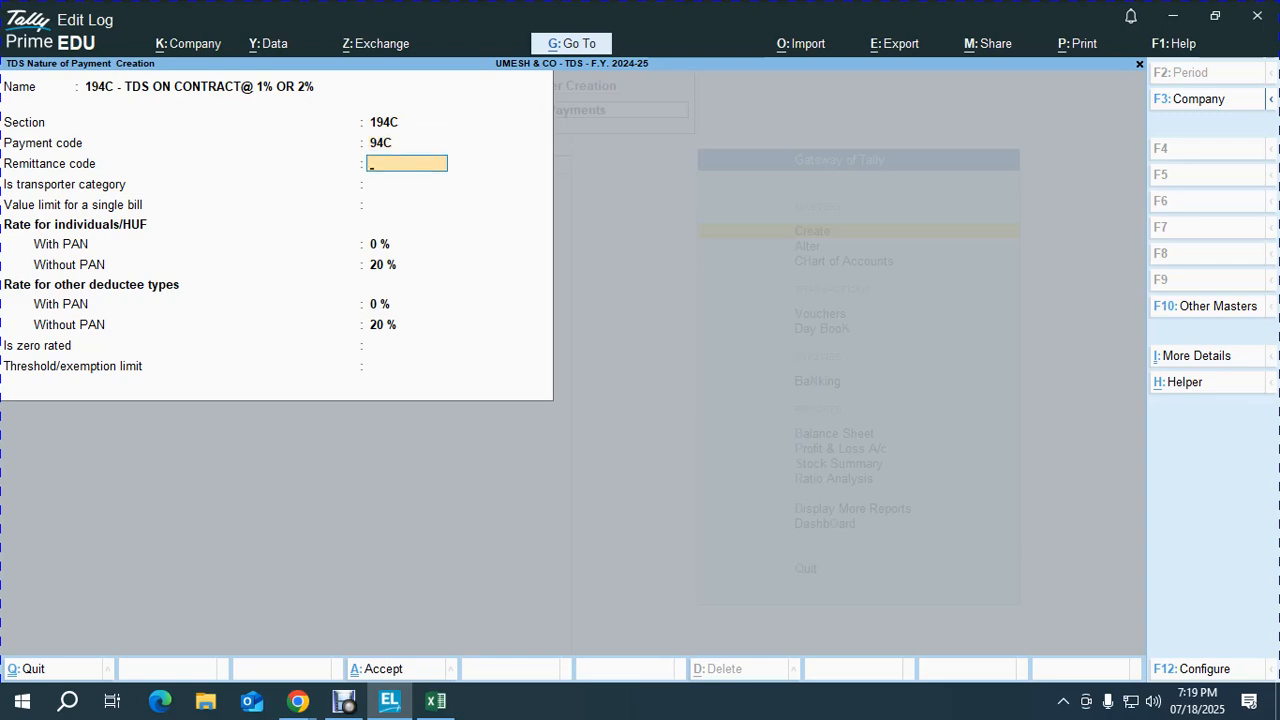
pyautogui.write('281')
pyautogui.press('Return')
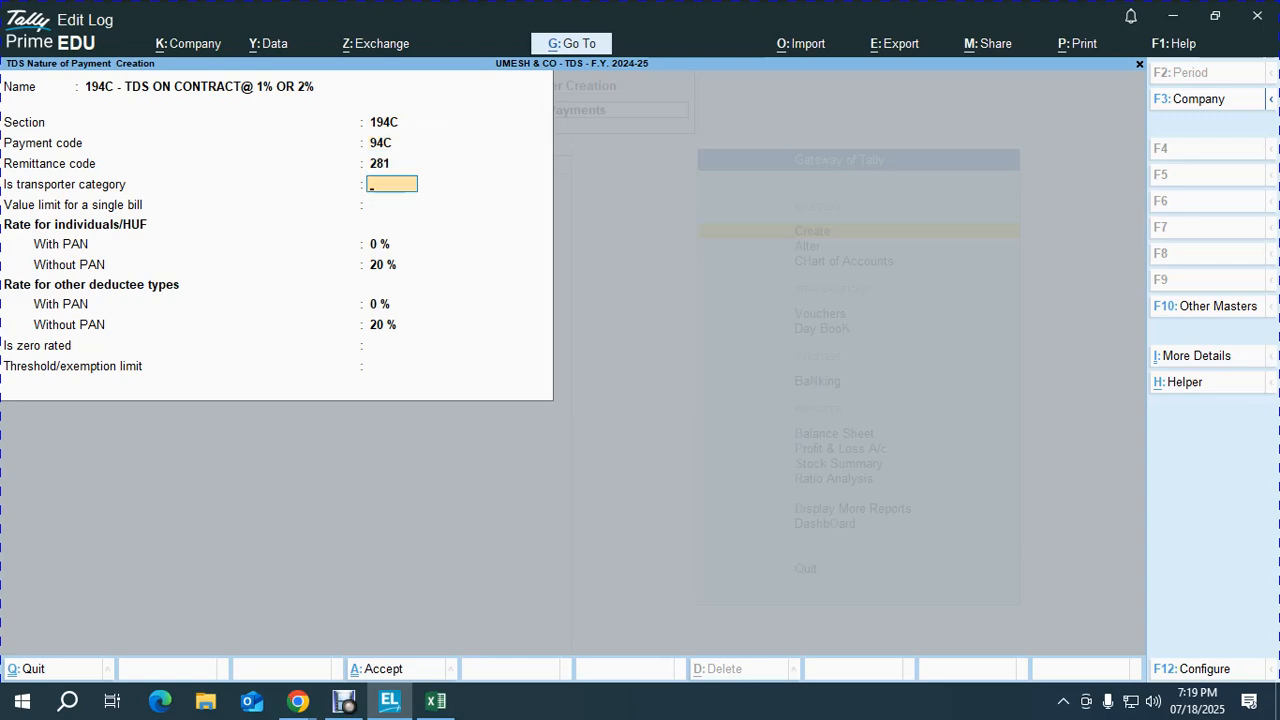
# Step: Set a 30,000 single-bill limit, 1% and 2% PAN rates, and a 1,00,000 threshold
pyautogui.press('Return')
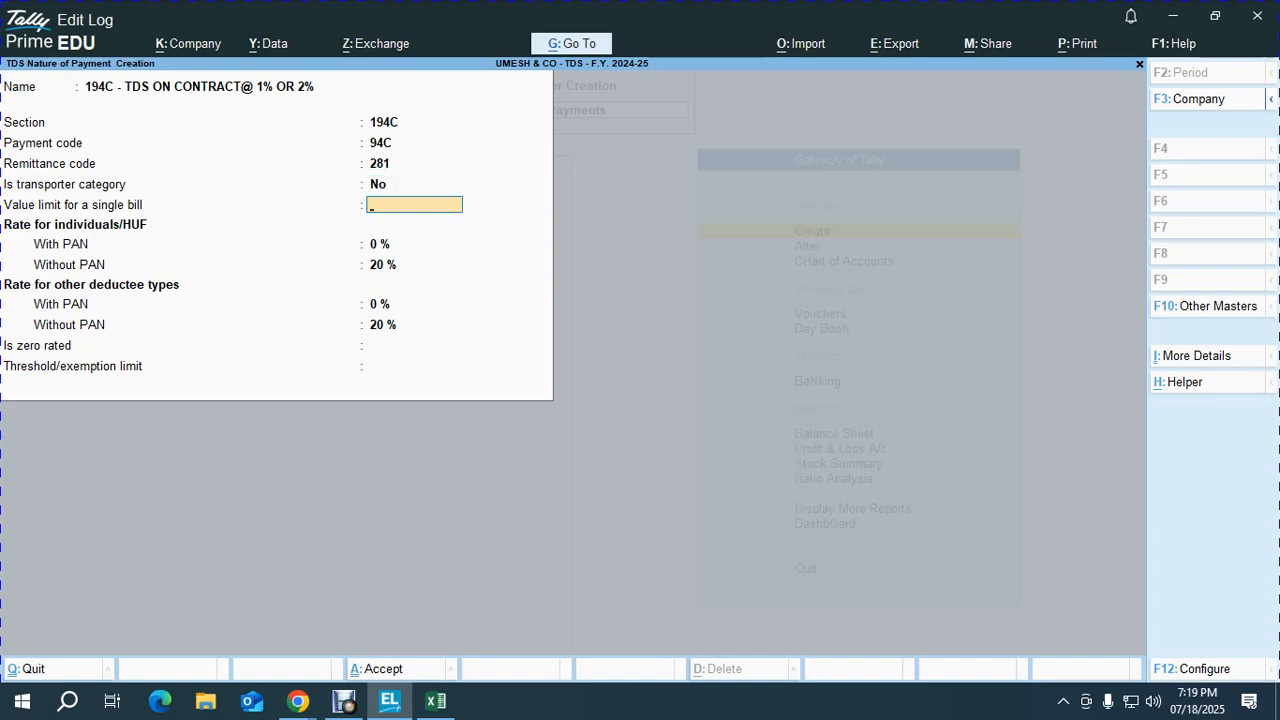
pyautogui.write('30000')
pyautogui.press('Return')
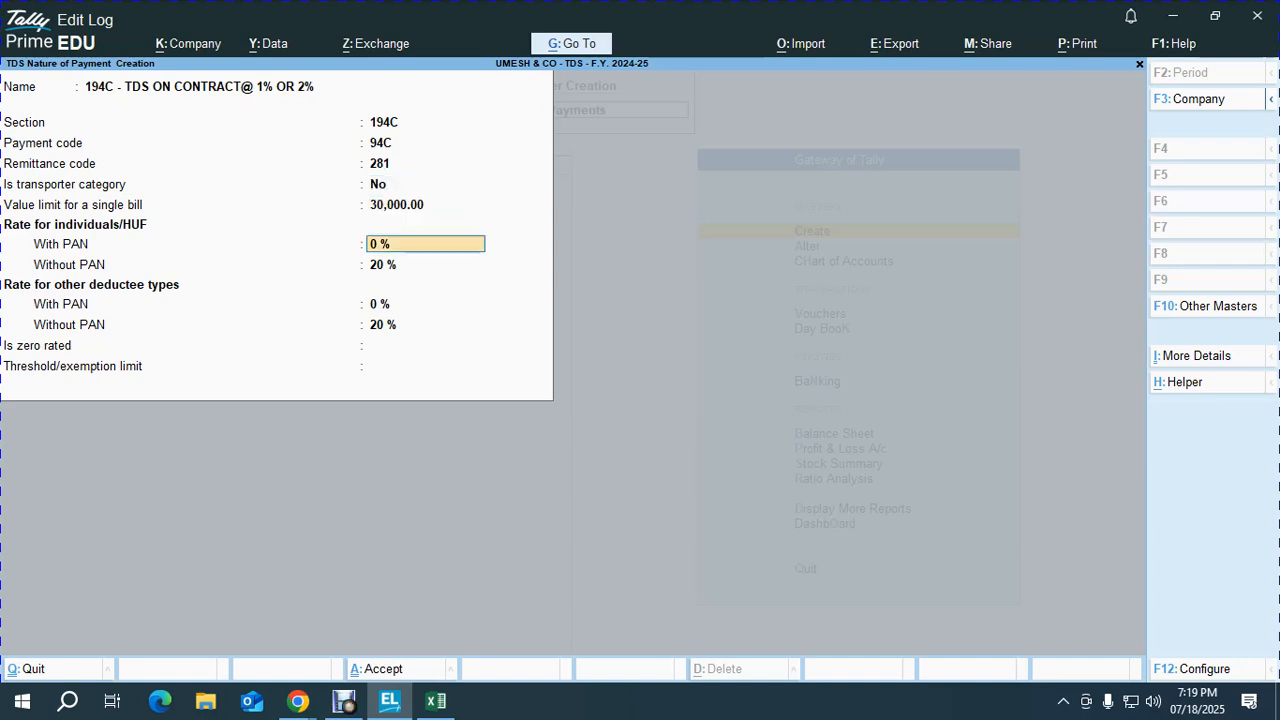
pyautogui.write('1')
pyautogui.press('Return')
pyautogui.press('Return')
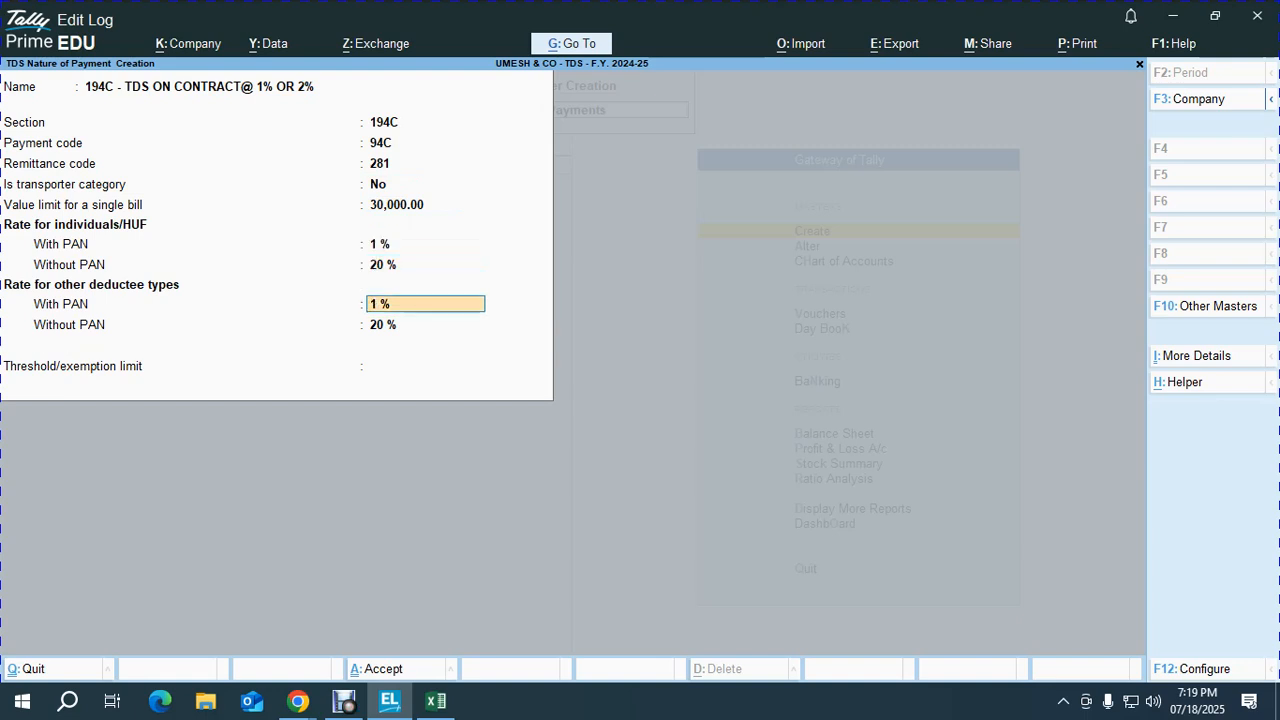
pyautogui.write('2')
pyautogui.press('Return')
pyautogui.press('Return')
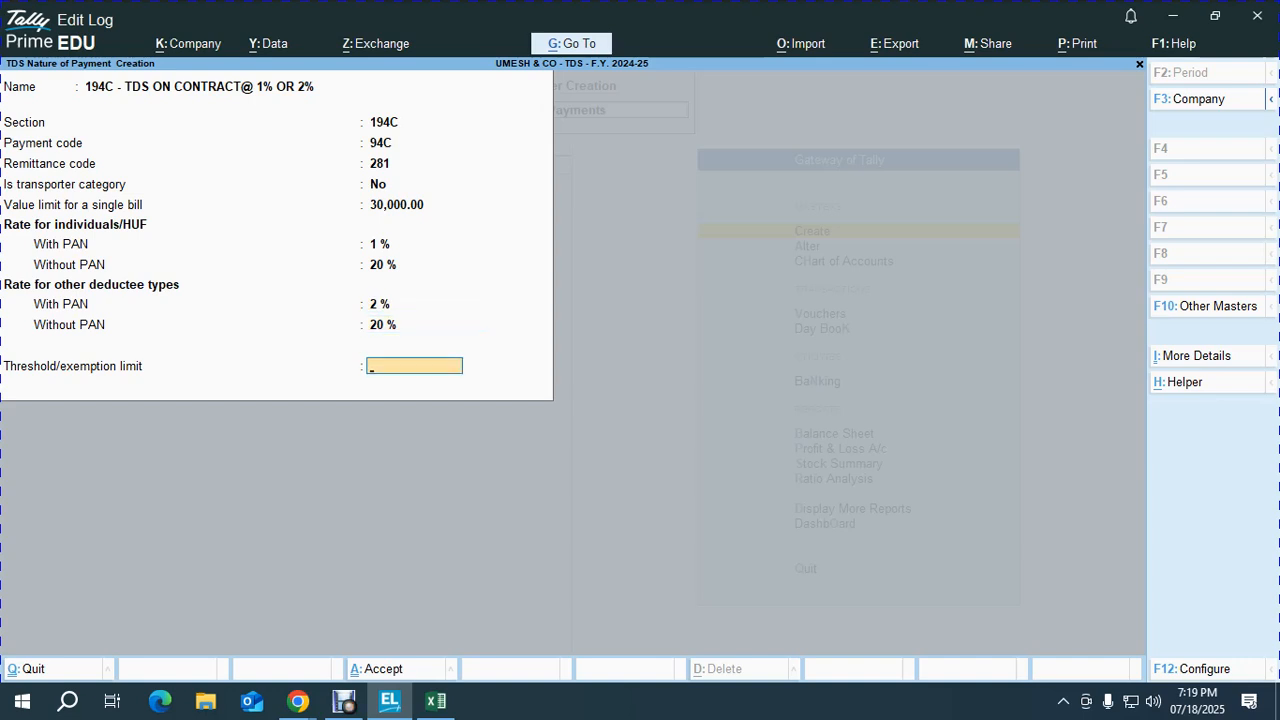
pyautogui.write('21000')
pyautogui.press('BackSpace')
pyautogui.press('BackSpace')
pyautogui.press('BackSpace')
pyautogui.press('BackSpace')
pyautogui.press('BackSpace')
pyautogui.write('100000')
pyautogui.press('Return')
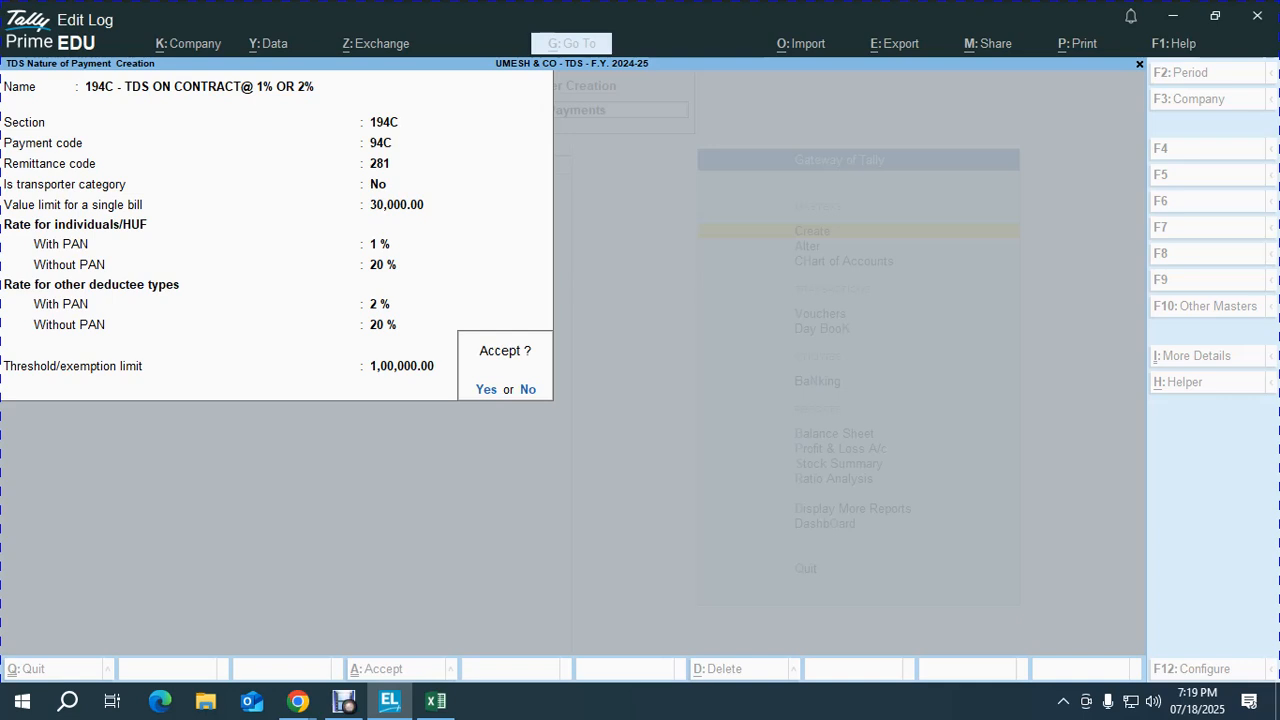
# Step: Review each field of the 194C contract nature of payment, accept it, and return to the List of Masters
pyautogui.press('n')
pyautogui.press('Return')
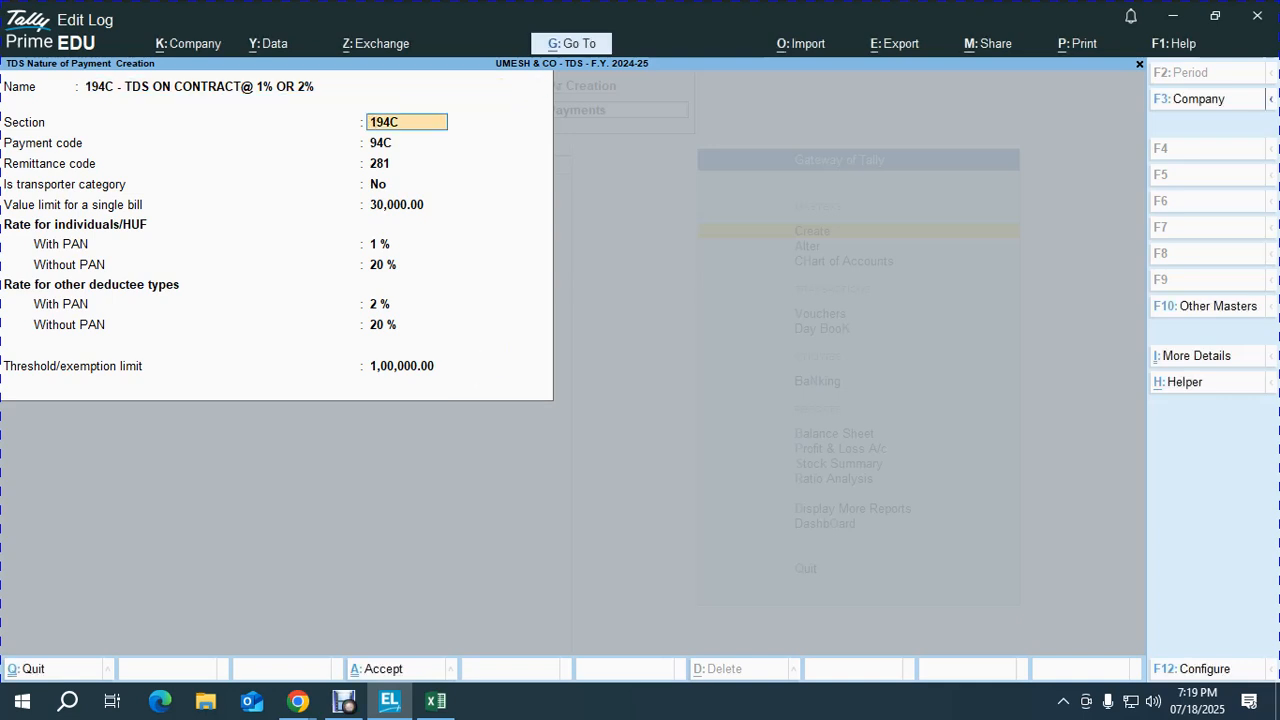
pyautogui.press('Return')
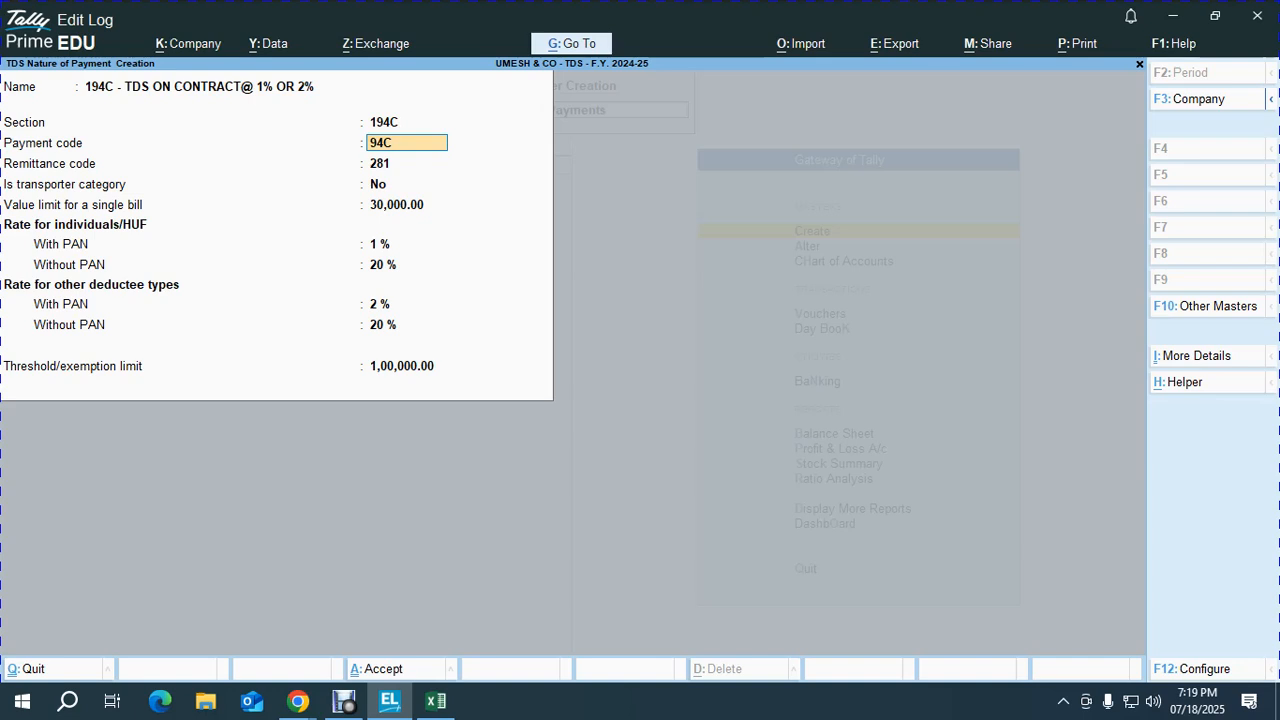
pyautogui.press('Return')
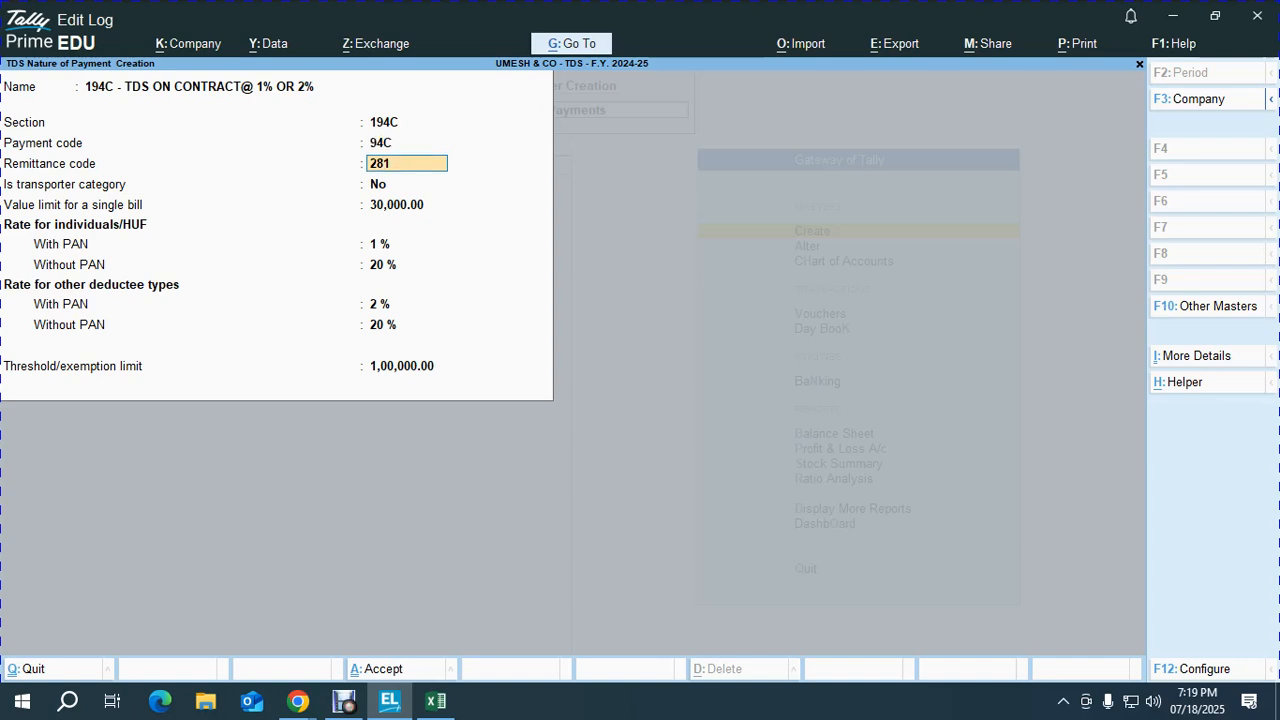
pyautogui.press('Return')
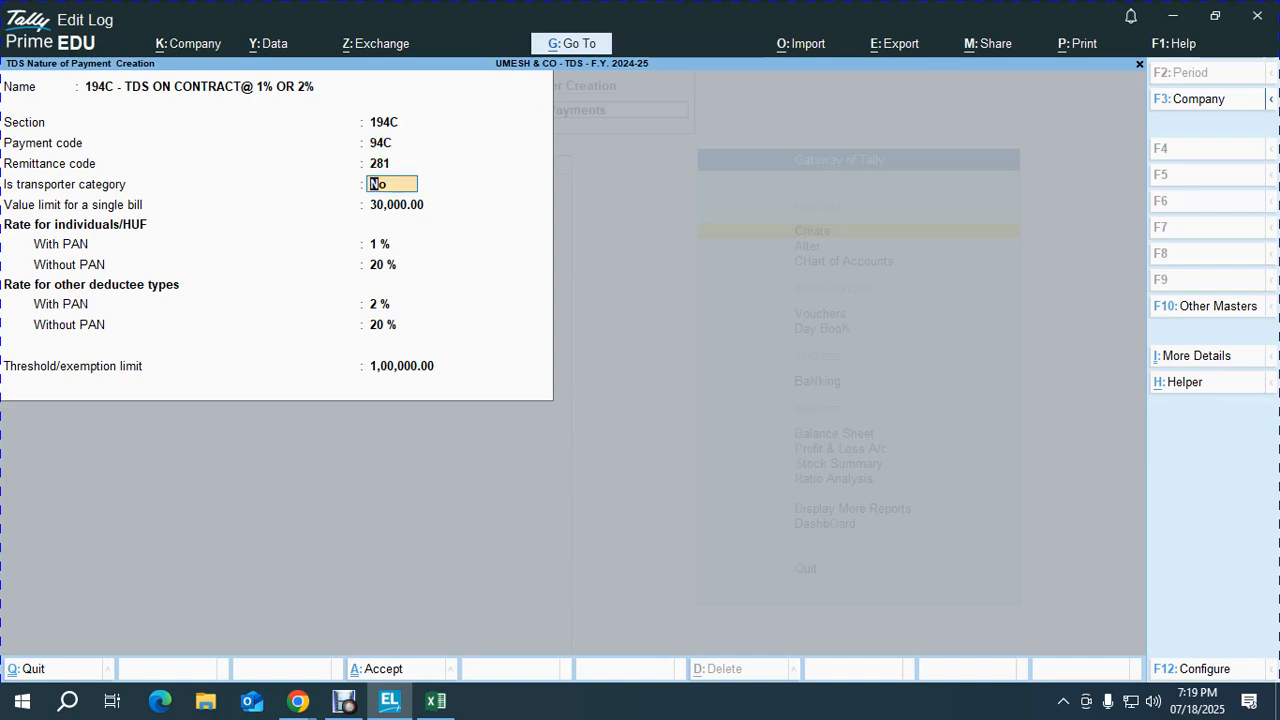
pyautogui.press('Return')
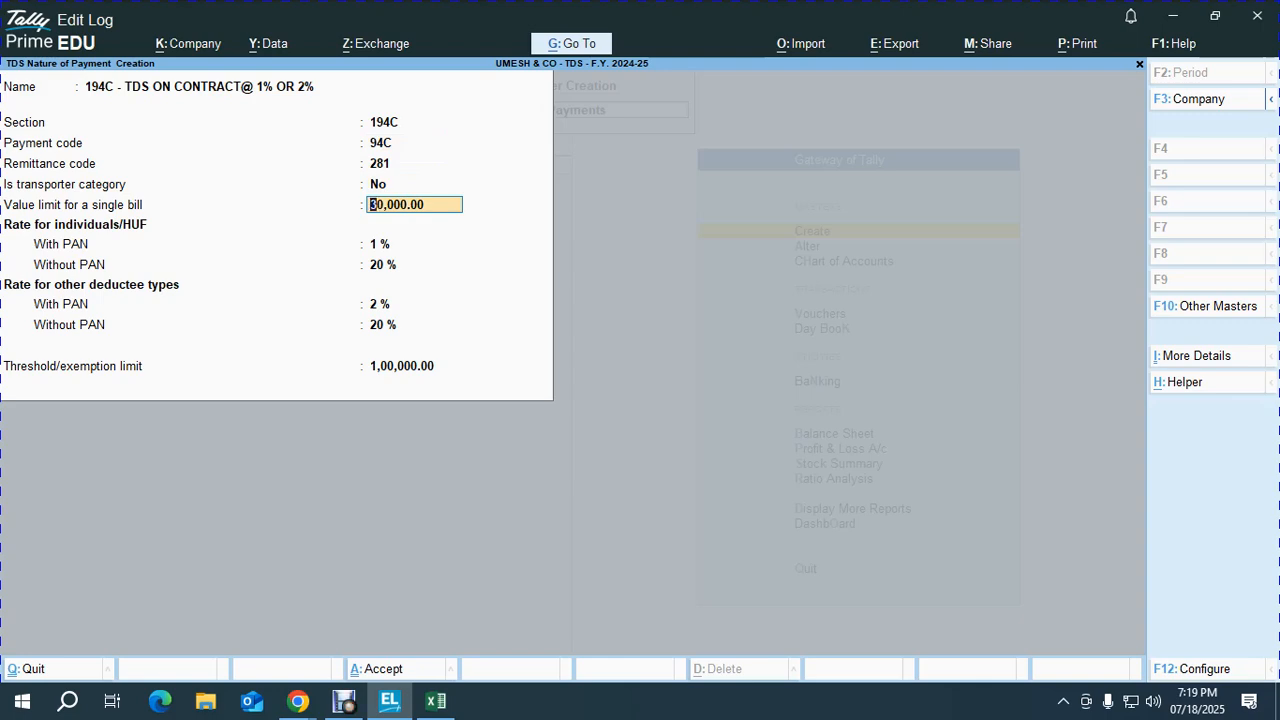
pyautogui.press('Return')
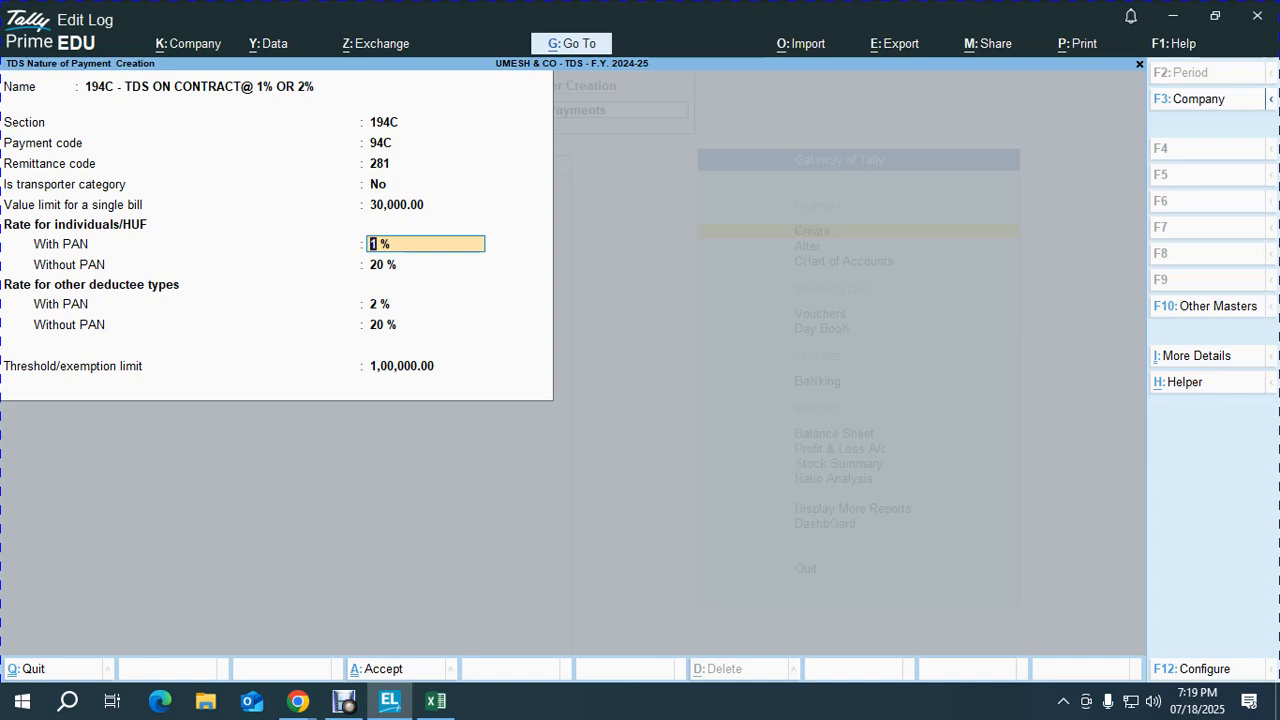
pyautogui.press('Return')
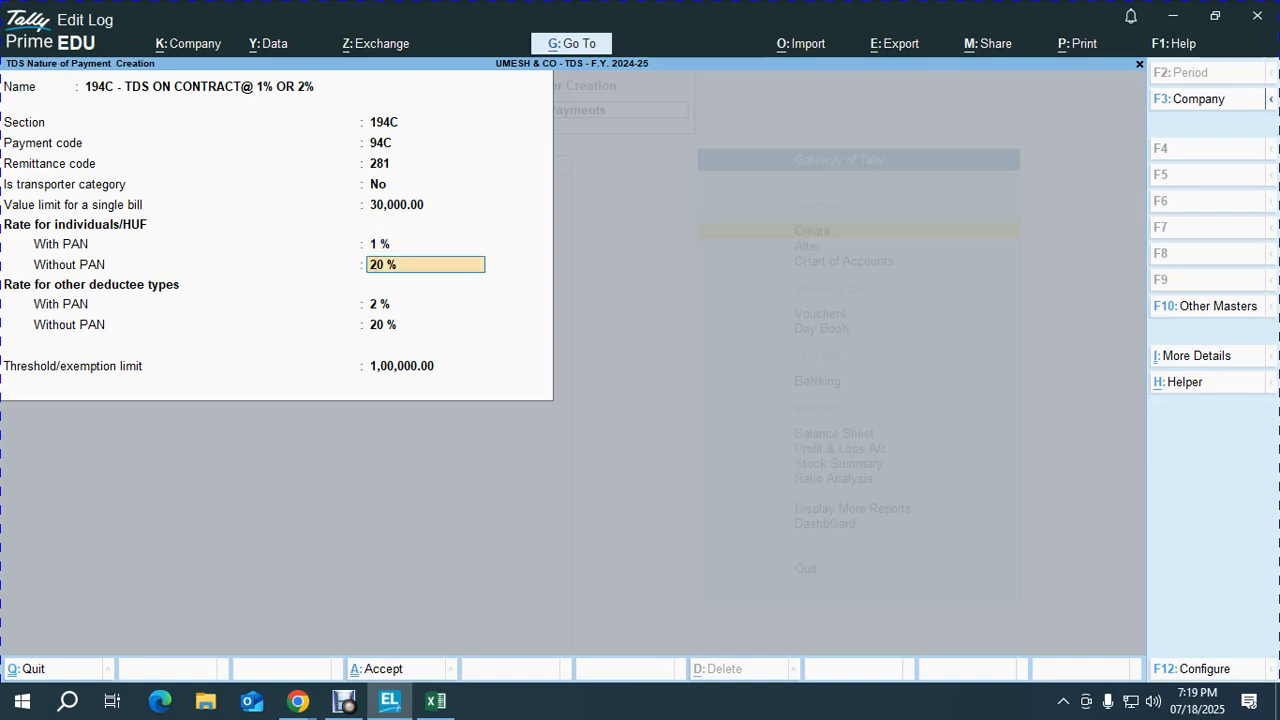
pyautogui.press('Return')
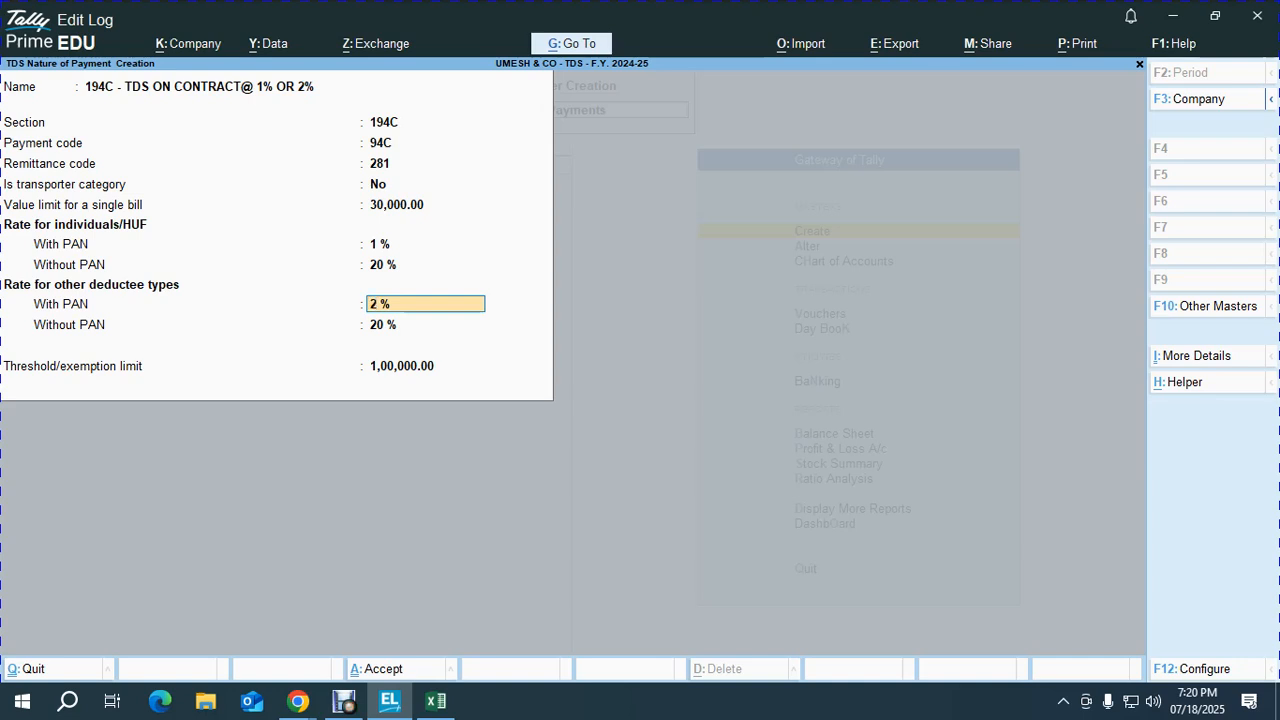
pyautogui.press('Return')
pyautogui.press('Return')
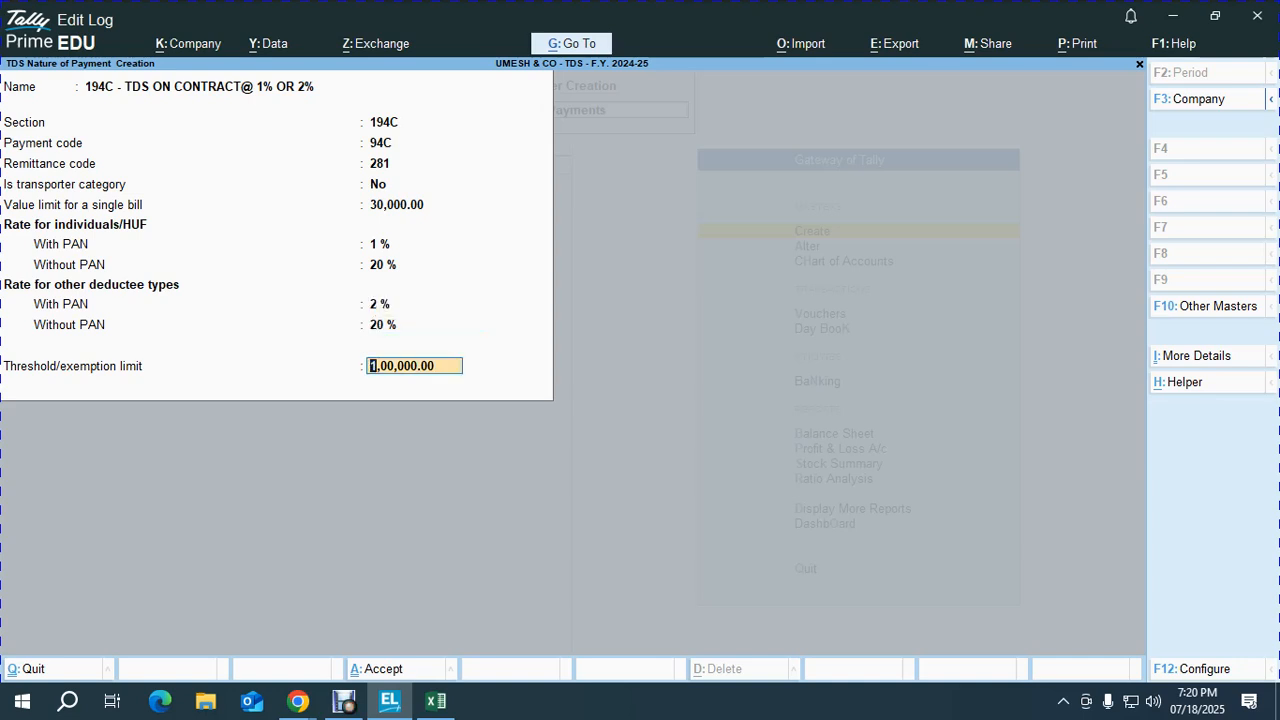
pyautogui.press('Return')
pyautogui.press('Return')
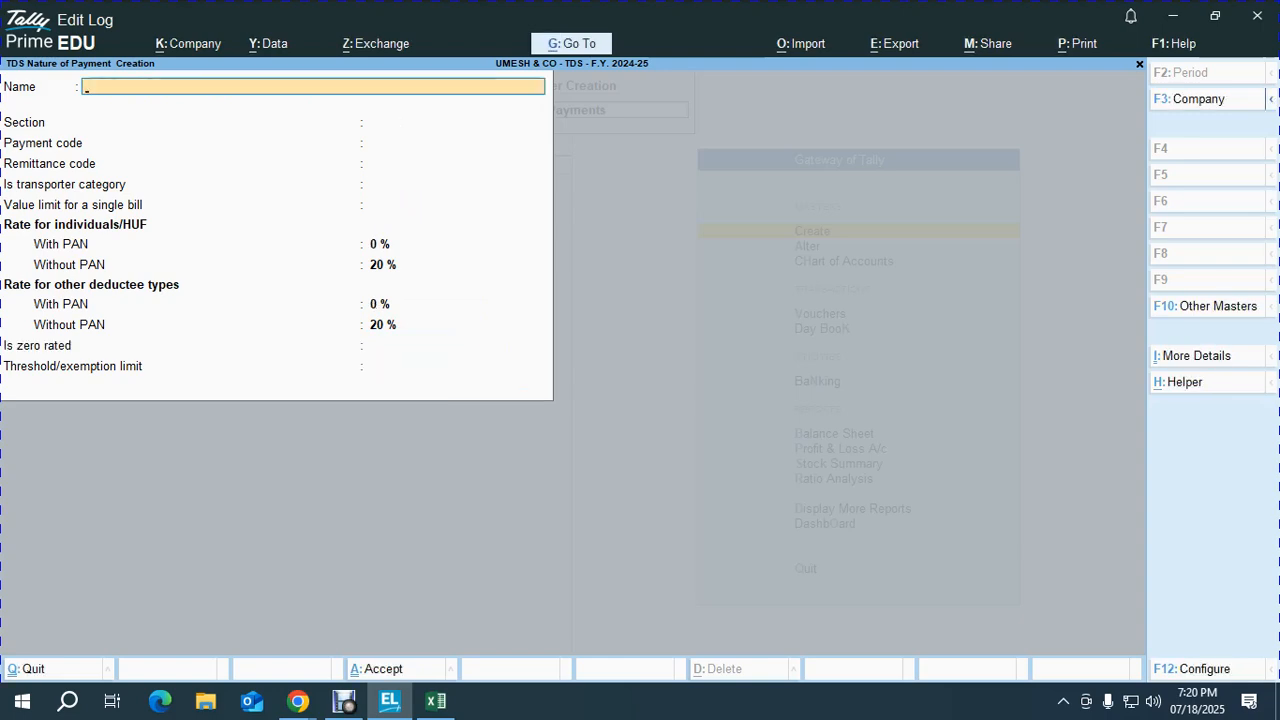
pyautogui.press('Escape')
pyautogui.press('Return')
# Step: Fill a CONTRACT WAGES ledger under Direct Expenses, TDS applicable, nature of payment 194C contract
pyautogui.press('Up')
pyautogui.press('Up')
pyautogui.press('Up')
pyautogui.press('Up')
pyautogui.press('Up')
pyautogui.press('Up')
pyautogui.press('Up')
pyautogui.press('Up')
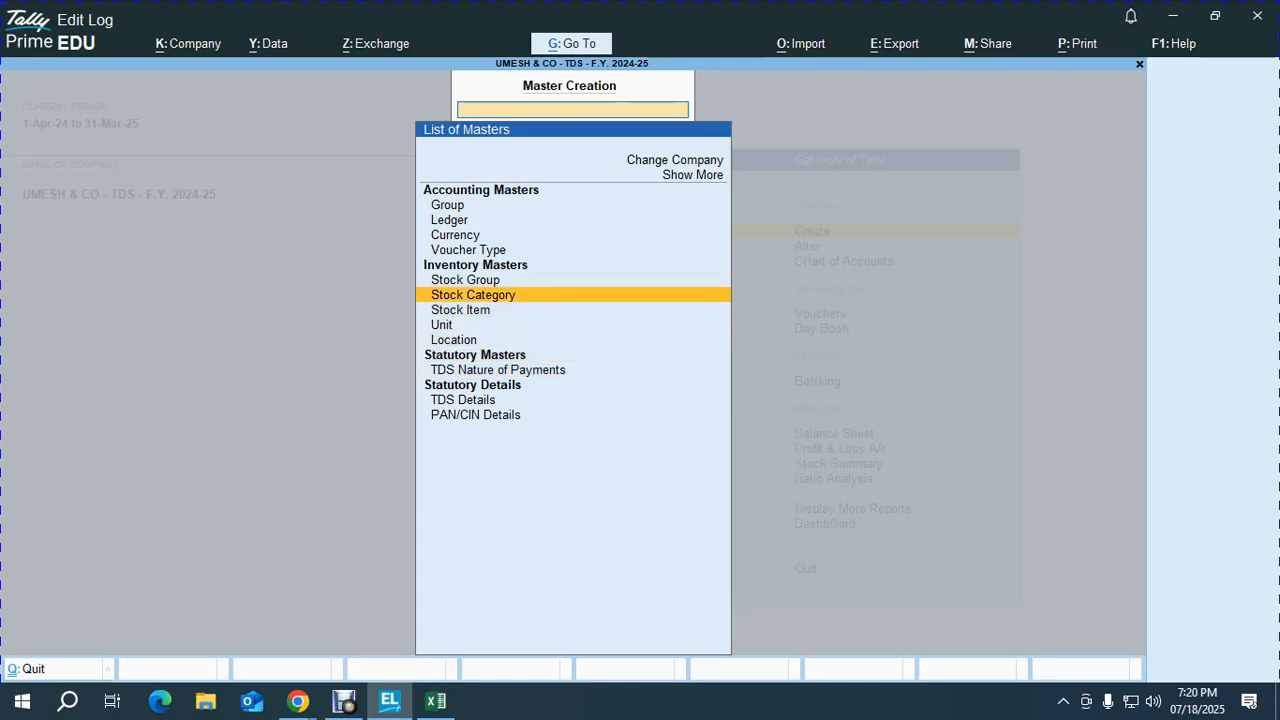
pyautogui.press('Return')
pyautogui.write('CONTRACT WAGES')
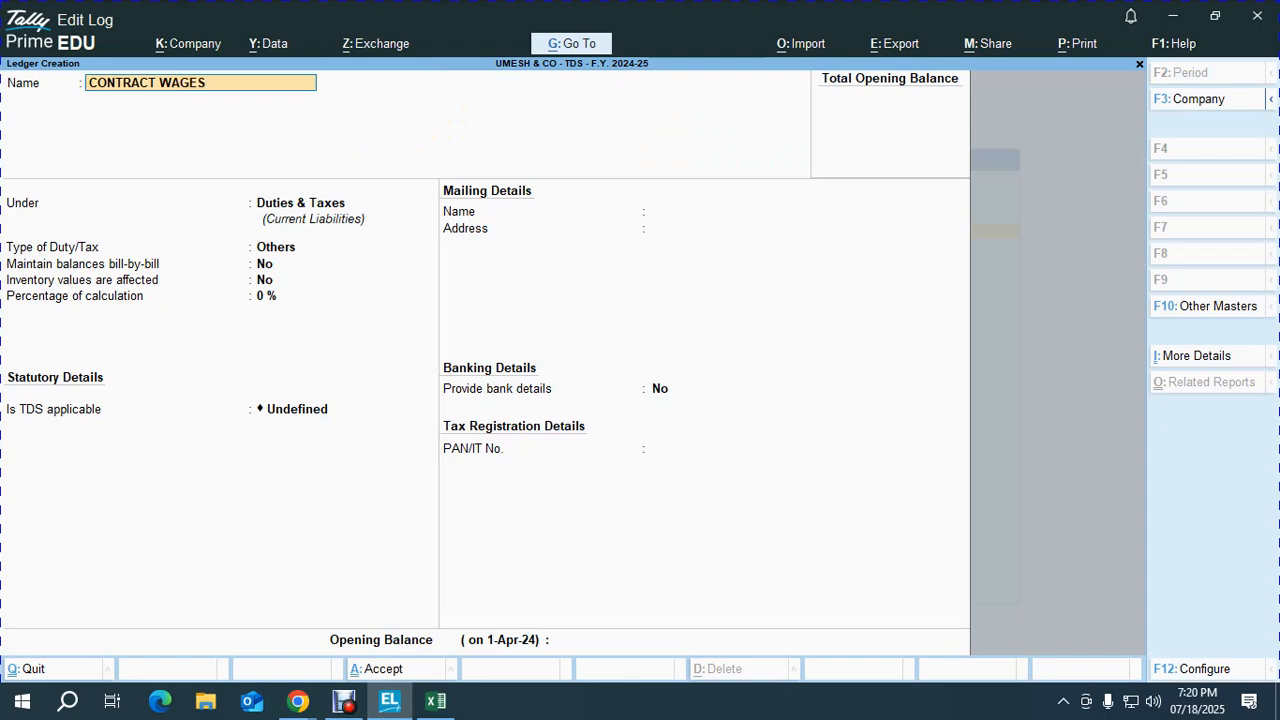
pyautogui.press('Return')
pyautogui.write('dir')
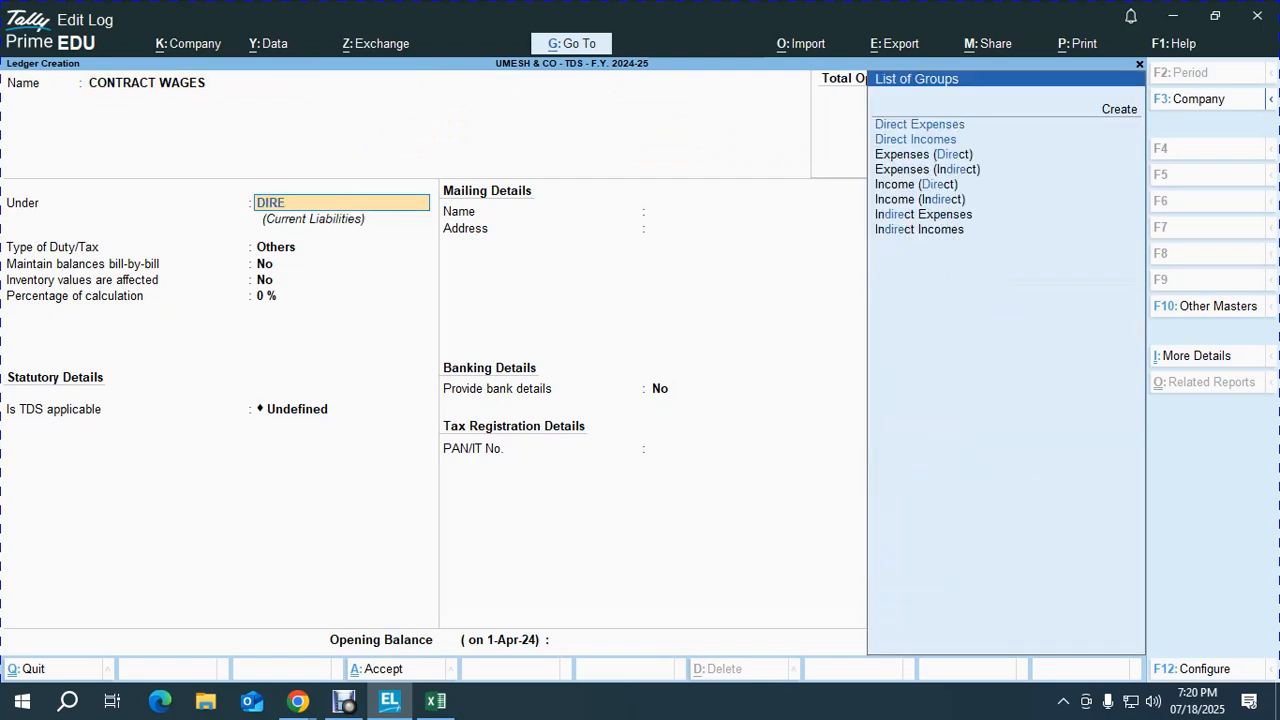
pyautogui.press('Return')
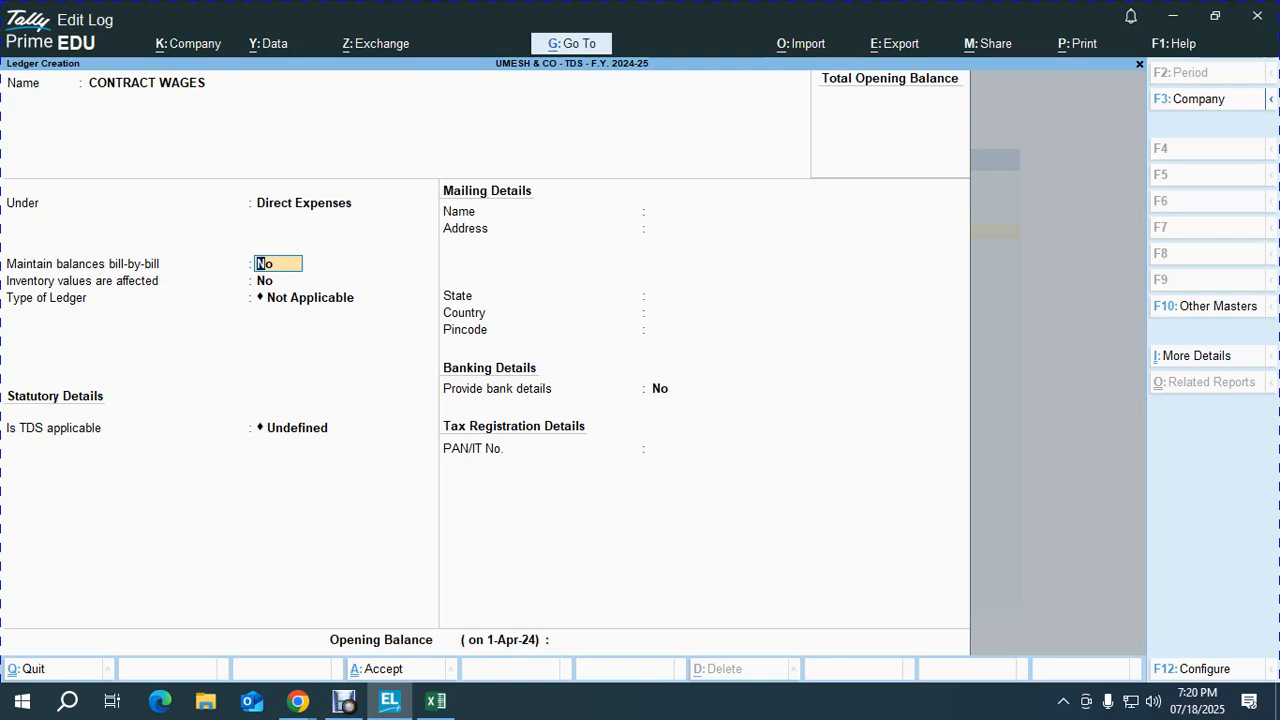
pyautogui.press('Return')
pyautogui.press('Return')
pyautogui.press('Return')
pyautogui.press('Up')
pyautogui.press('Up')
pyautogui.press('Return')
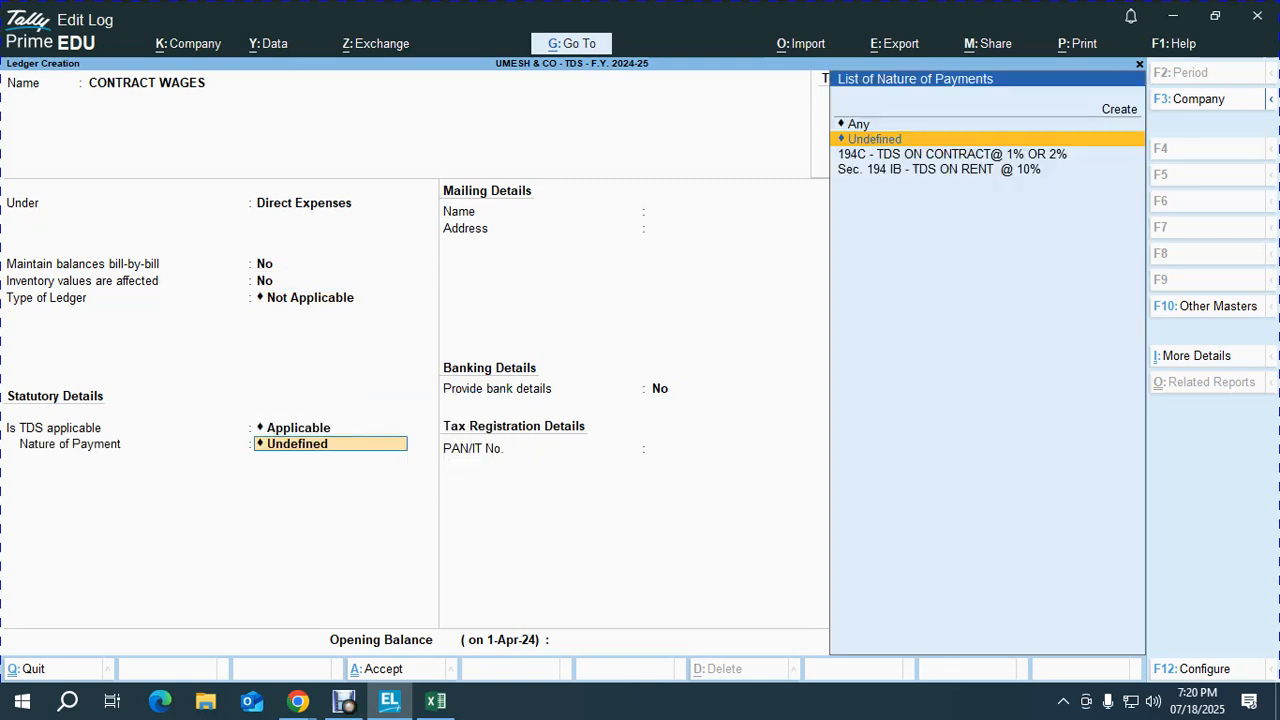
pyautogui.press('Down')
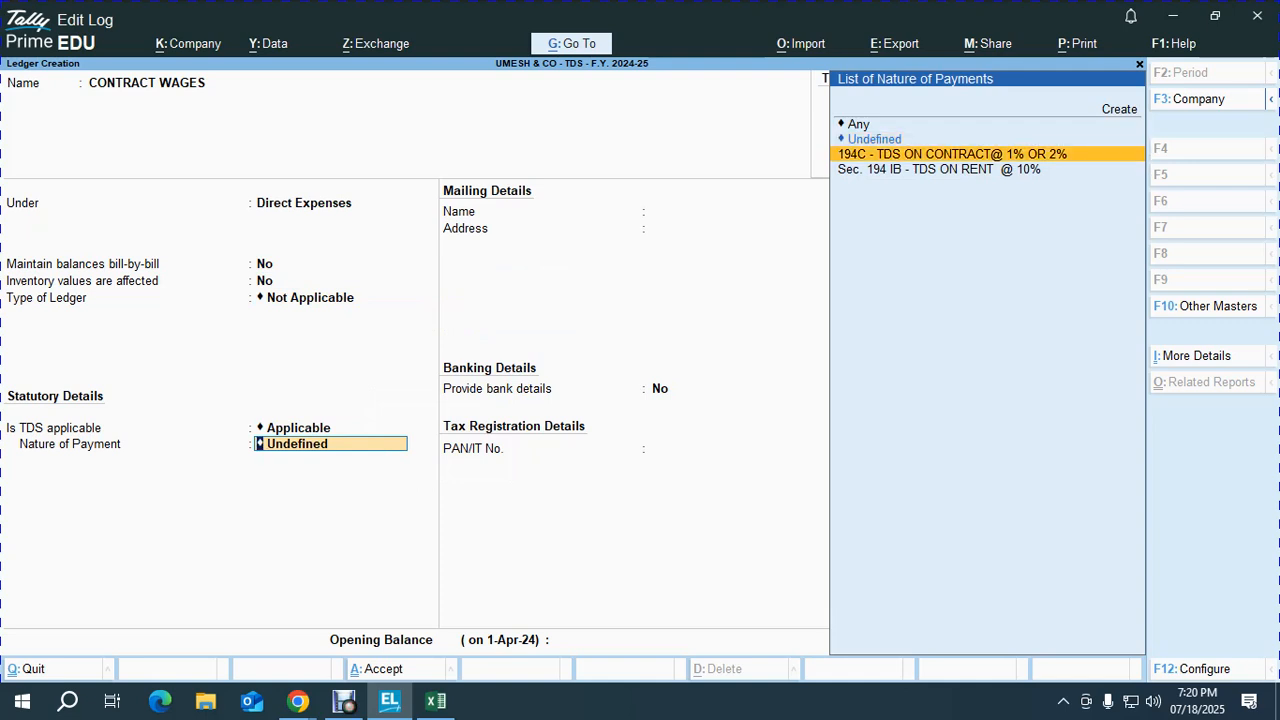
pyautogui.press('Return')
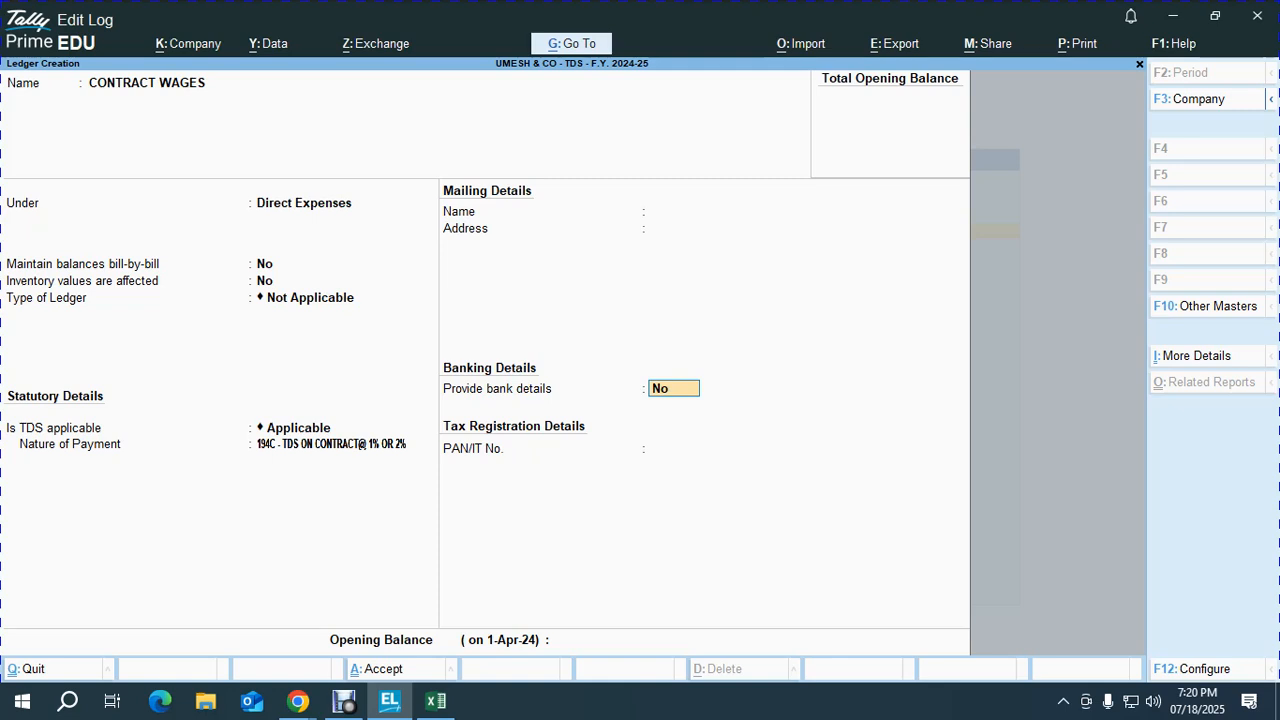
pyautogui.press('Return')
pyautogui.press('Return')
pyautogui.press('Return')
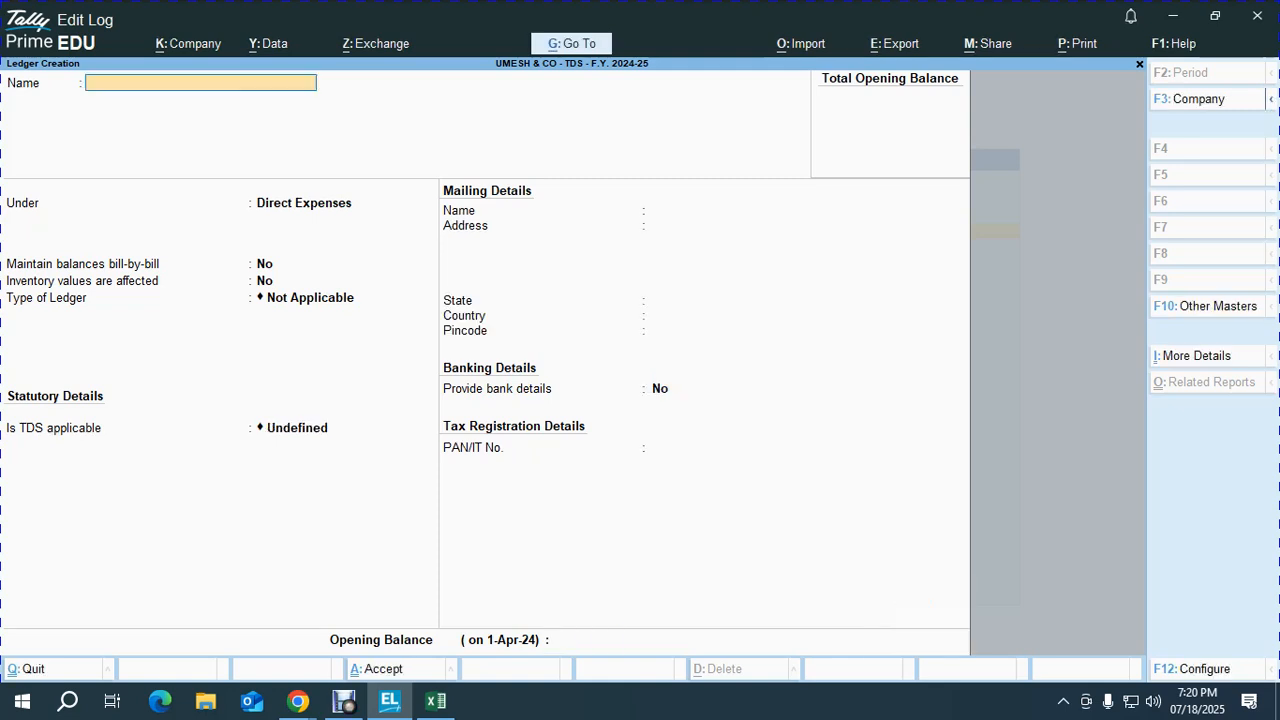
# Step: Save a TDS ON CONTRACT ledger under Duties & Taxes with duty type TDS and nature 194C
pyautogui.write('TDS  ON CONTRACT')
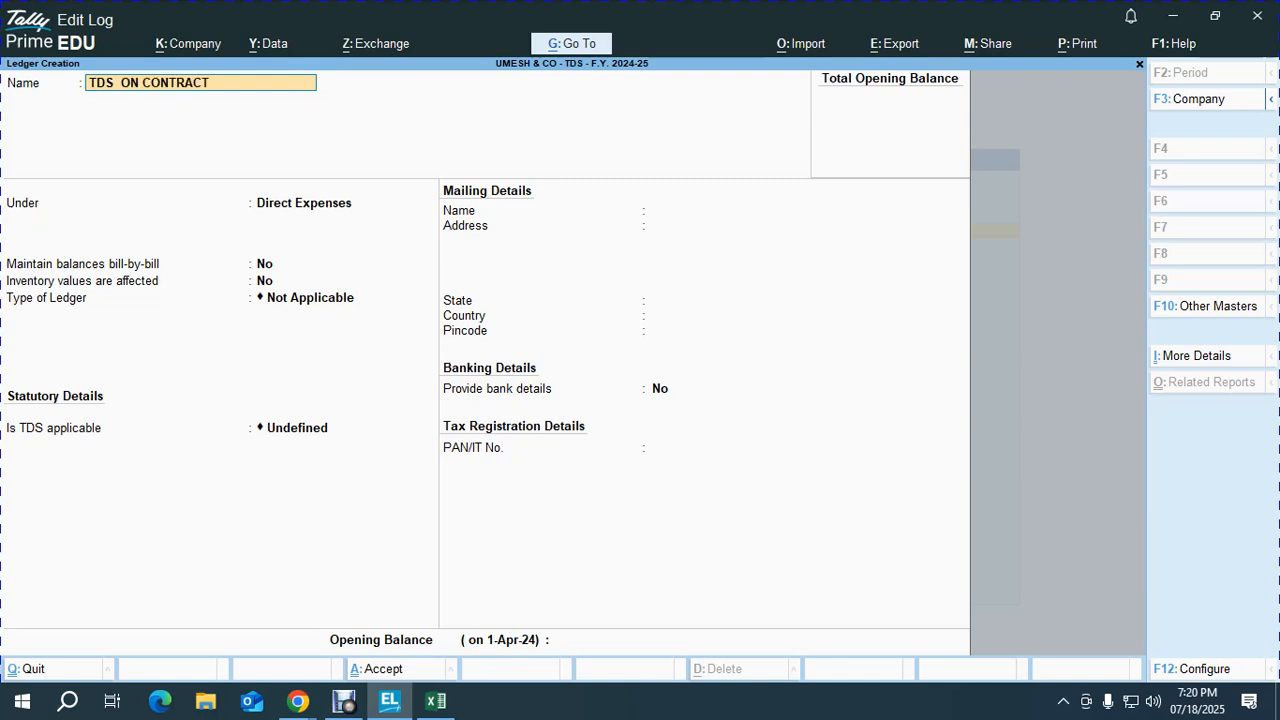
pyautogui.press('Return')
pyautogui.write('dut')
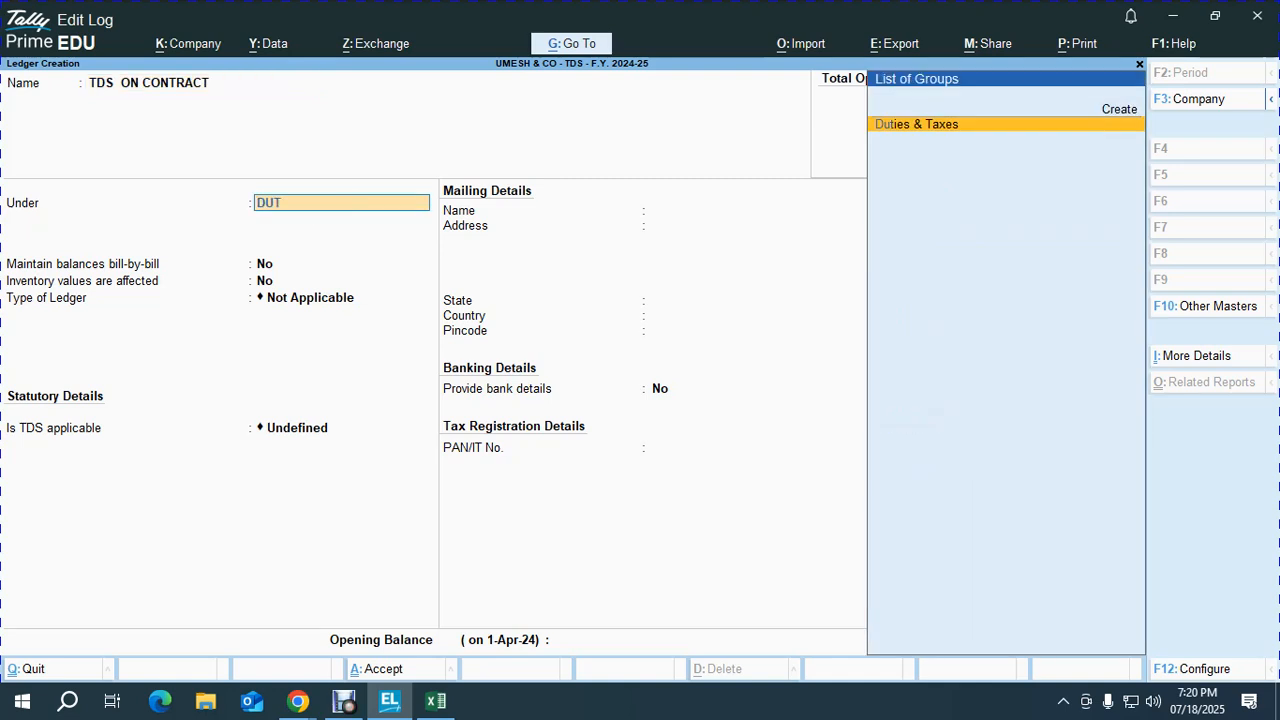
pyautogui.press('Return')
pyautogui.press('Down')
pyautogui.press('Down')
pyautogui.press('Down')
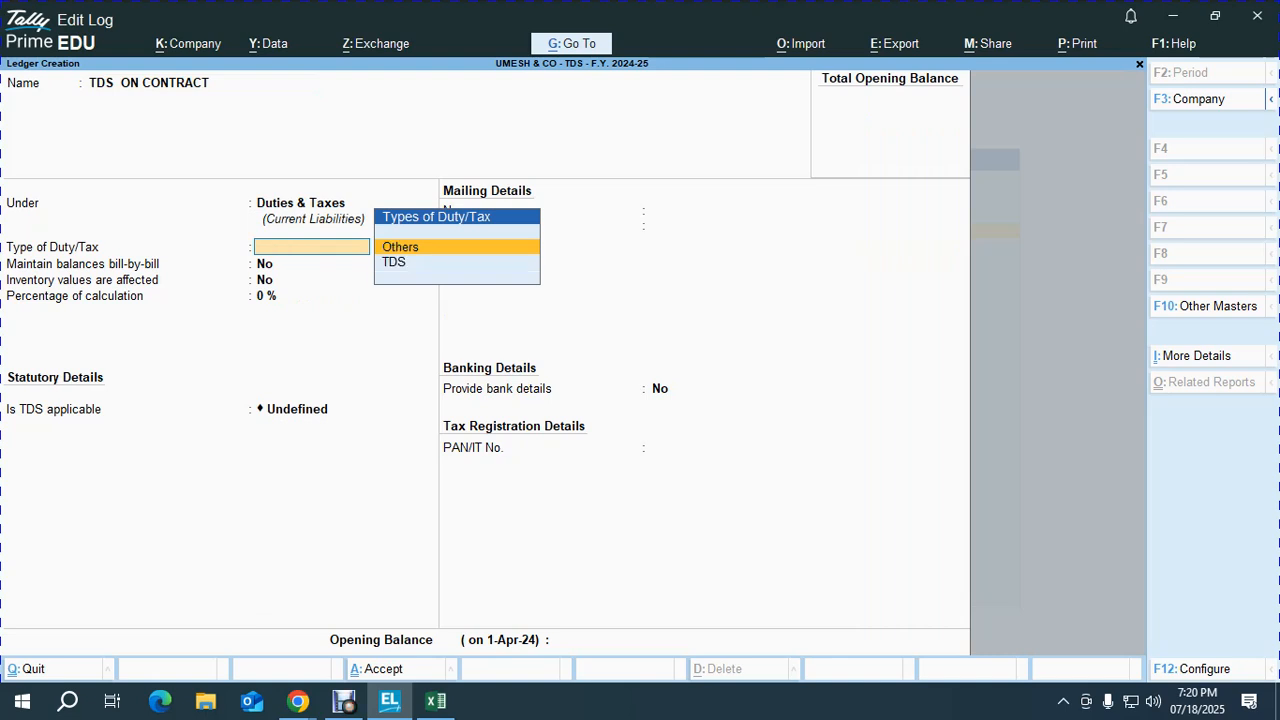
pyautogui.press('Return')
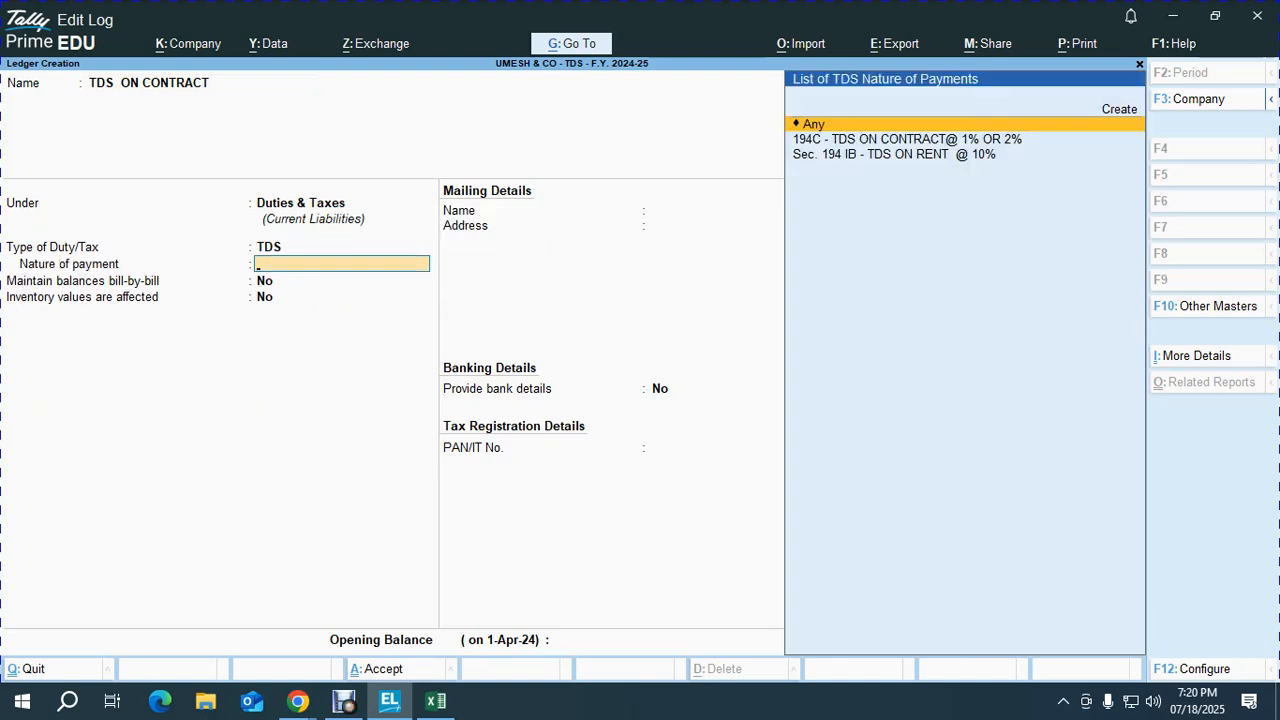
pyautogui.press('Return')
pyautogui.press('Return')
pyautogui.press('ctrl')
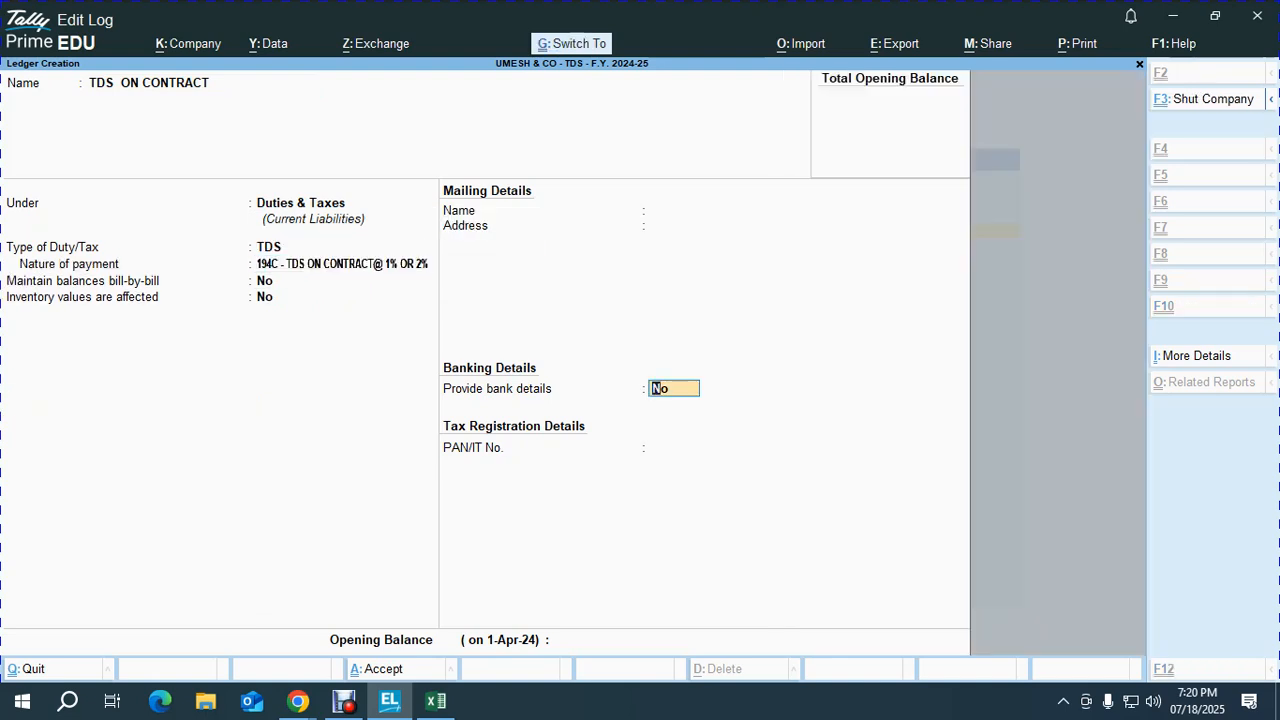
pyautogui.hotkey('ctrl', 'a')
# Step: Name a new ledger after the first party in the Excel Higher Deductions table
pyautogui.hotkey('alt', 'Tab')
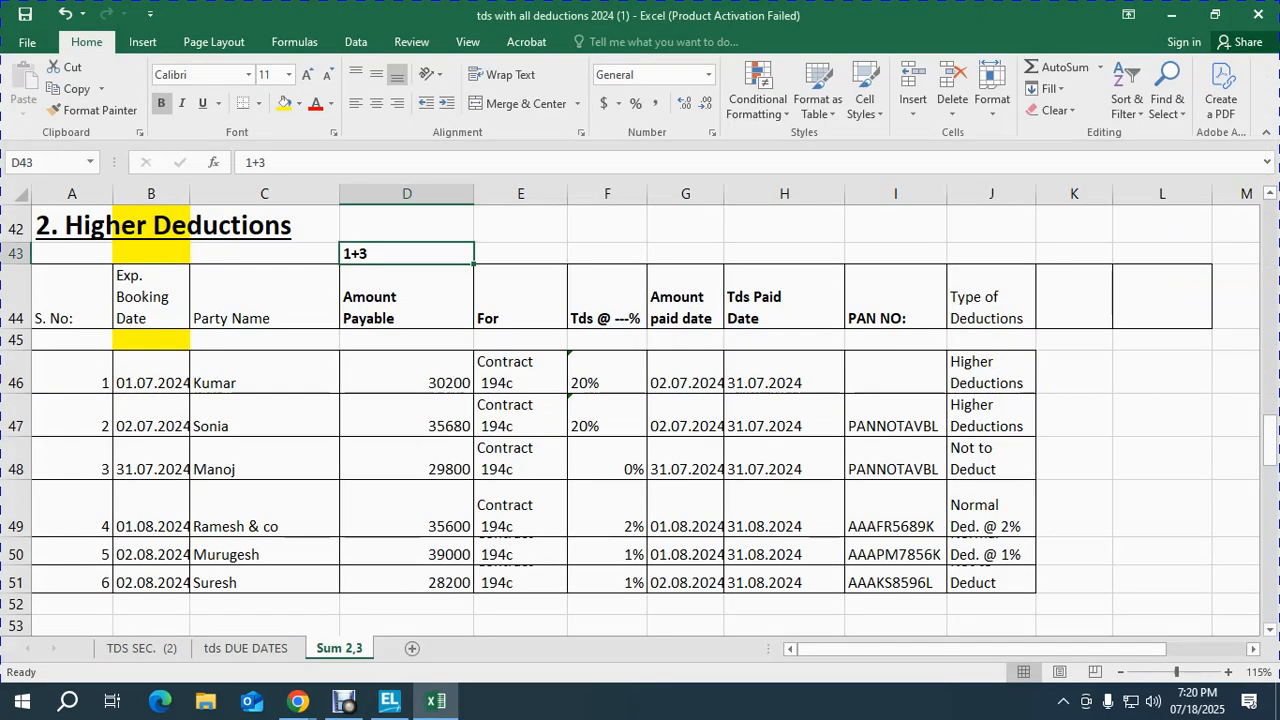
pyautogui.press('Down')
pyautogui.press('Left')
pyautogui.press('Left')
pyautogui.press('Down')
pyautogui.press('Down')
pyautogui.press('Right')
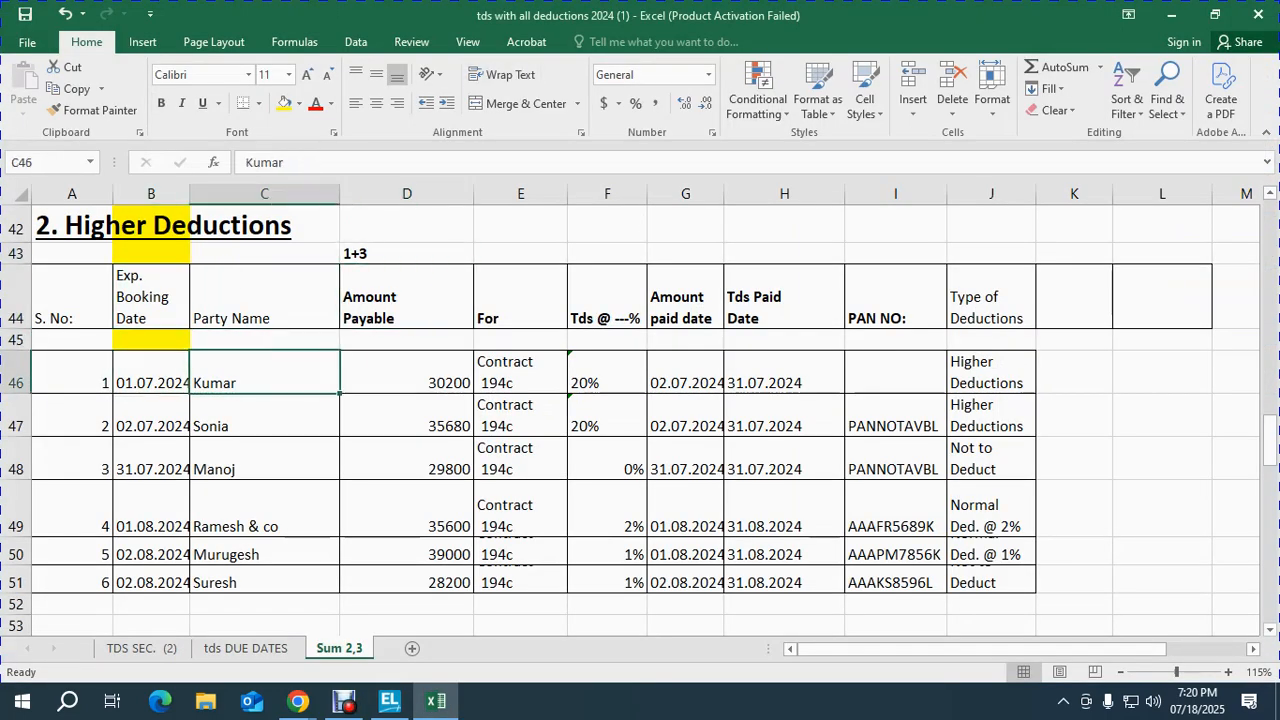
pyautogui.hotkey('ctrl', 'c')
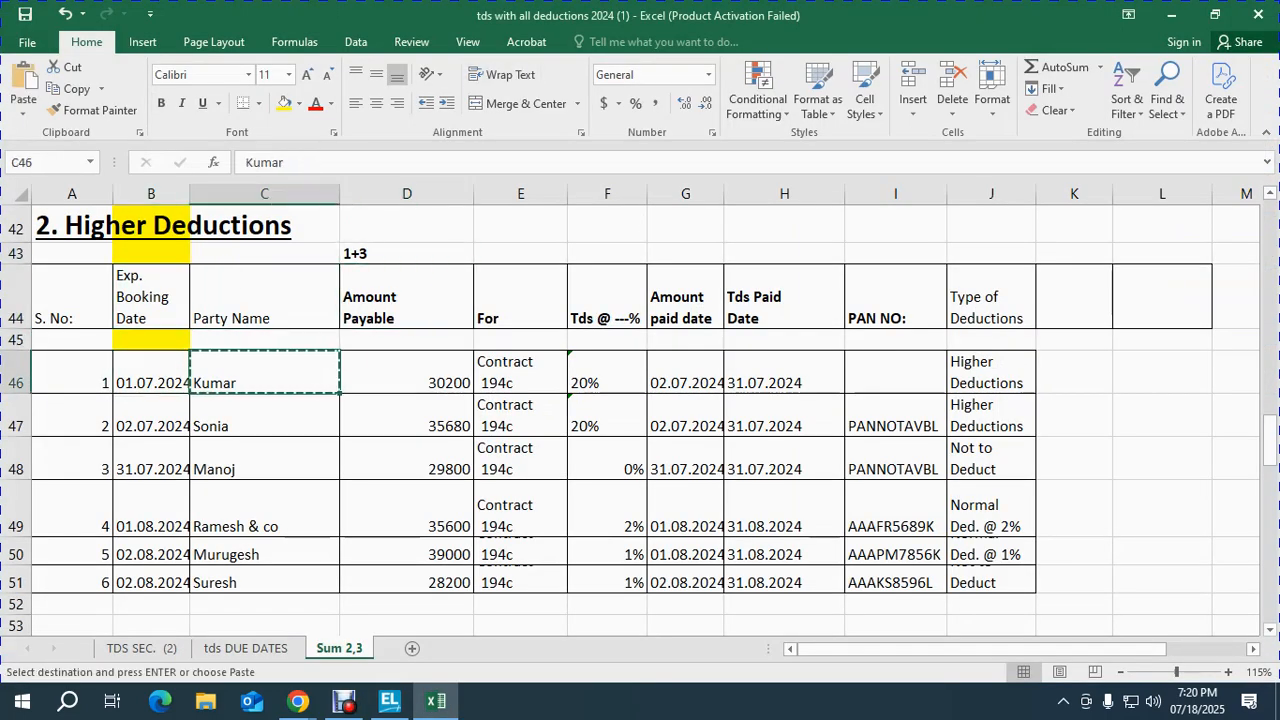
pyautogui.hotkey('alt', 'Tab')
pyautogui.hotkey('ctrl', 'v')
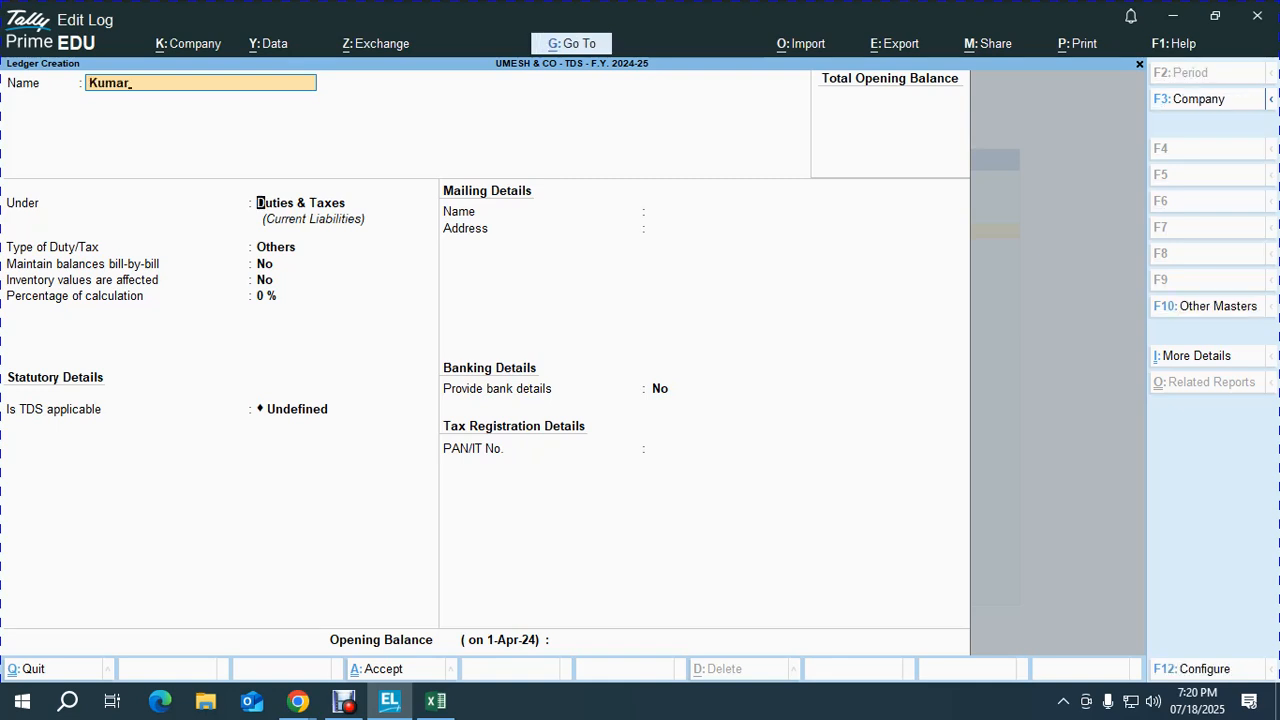
pyautogui.press('Return')
pyautogui.press('BackSpace')
pyautogui.press('BackSpace')
pyautogui.press('BackSpace')
pyautogui.press('BackSpace')
pyautogui.press('BackSpace')
pyautogui.press('BackSpace')
pyautogui.write('Kumar')
pyautogui.press('BackSpace')
pyautogui.press('BackSpace')
pyautogui.press('BackSpace')
pyautogui.press('BackSpace')
pyautogui.press('BackSpace')
pyautogui.write('KUMAR')
pyautogui.press('Return')
# Step: Put the party under Sundry Creditors with 30-day credit, TDS deductible, deductee type Individual - Resident
pyautogui.write('SUN')
pyautogui.press('Return')
pyautogui.press('Return')
pyautogui.write('30')
pyautogui.press('Return')
pyautogui.press('Return')
pyautogui.press('Return')
pyautogui.write('Y')
pyautogui.press('Return')
pyautogui.write('IND')
pyautogui.press('Down')
pyautogui.press('Down')
pyautogui.press('Down')
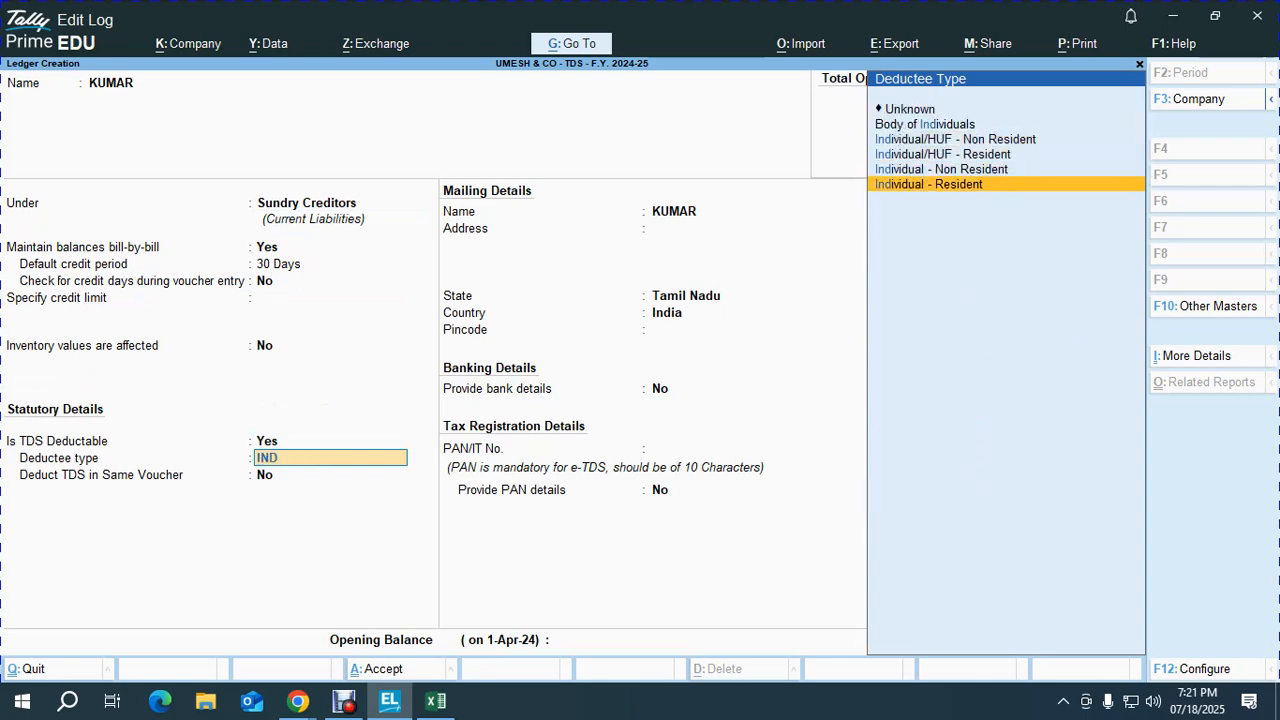
pyautogui.press('Return')
pyautogui.write('y')
pyautogui.press('Return')
pyautogui.press('Return')
pyautogui.press('Return')
pyautogui.press('Return')
pyautogui.press('Return')
# Step: Check the party's row in Excel, then save the creditor ledger
pyautogui.hotkey('alt', 'Tab')
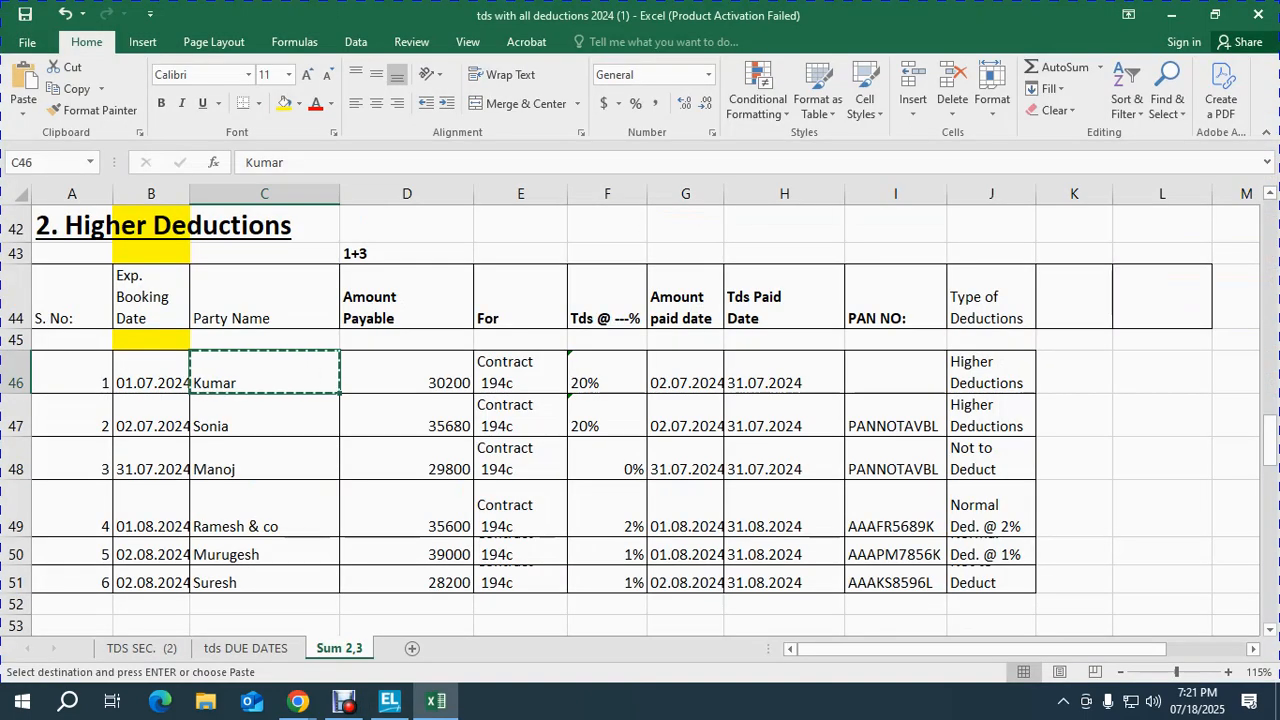
pyautogui.hotkey('shift', 'space')
pyautogui.hotkey('alt', 'Tab')
pyautogui.press('Return')
pyautogui.press('Return')
pyautogui.press('Return')
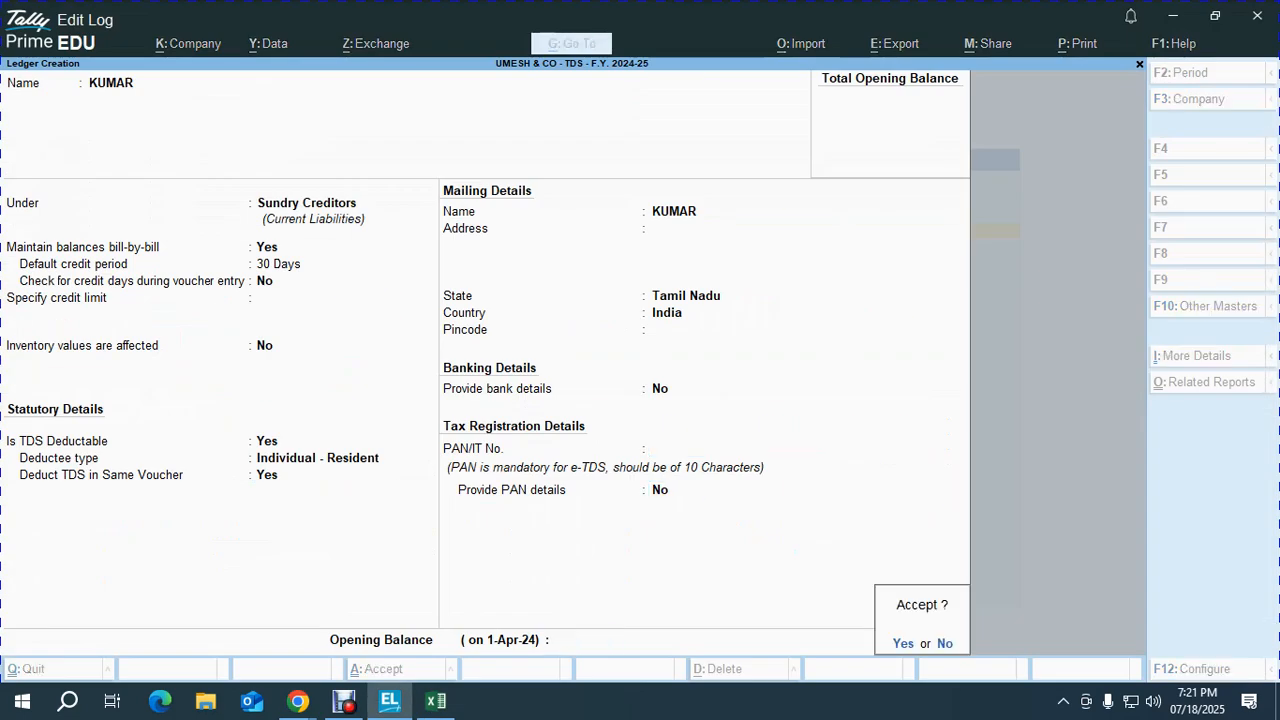
pyautogui.press('Return')
pyautogui.hotkey('alt', 'Tab')
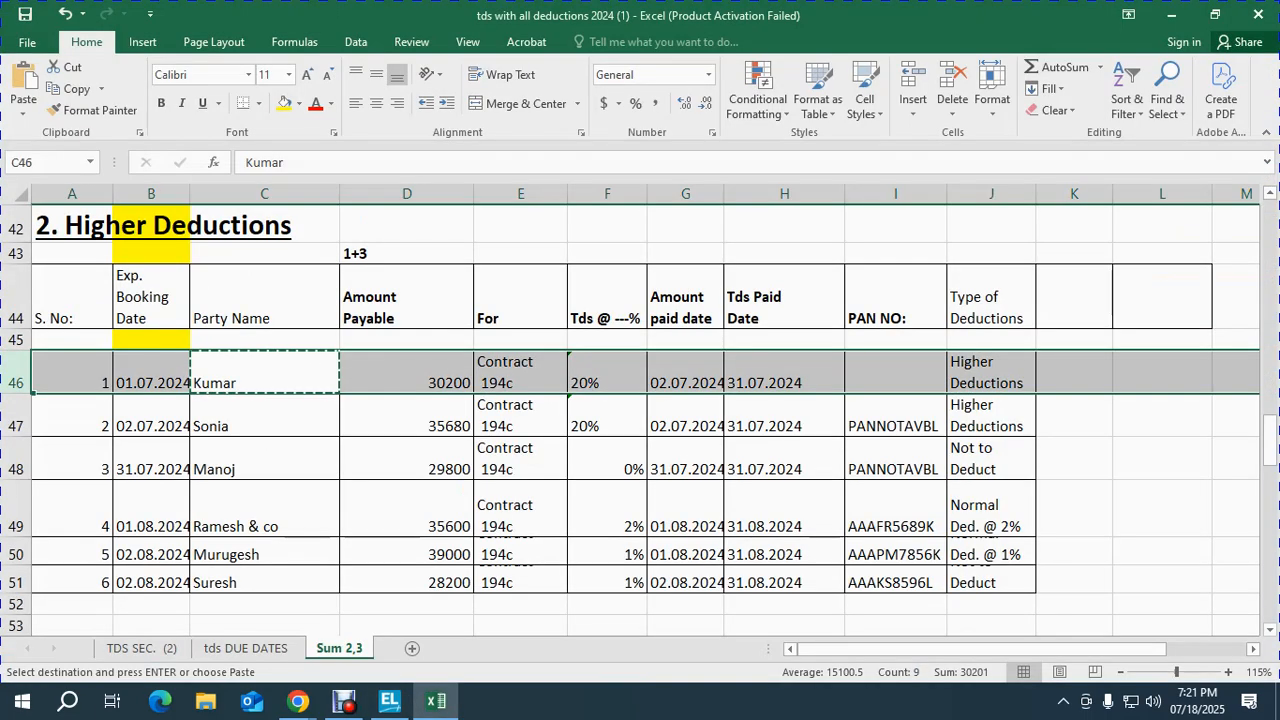
# Step: Name the row-47 party's ledger with 30-day credit, TDS deductible, deductee type Individual - Resident
pyautogui.press('Down')
pyautogui.hotkey('shift', 'space')
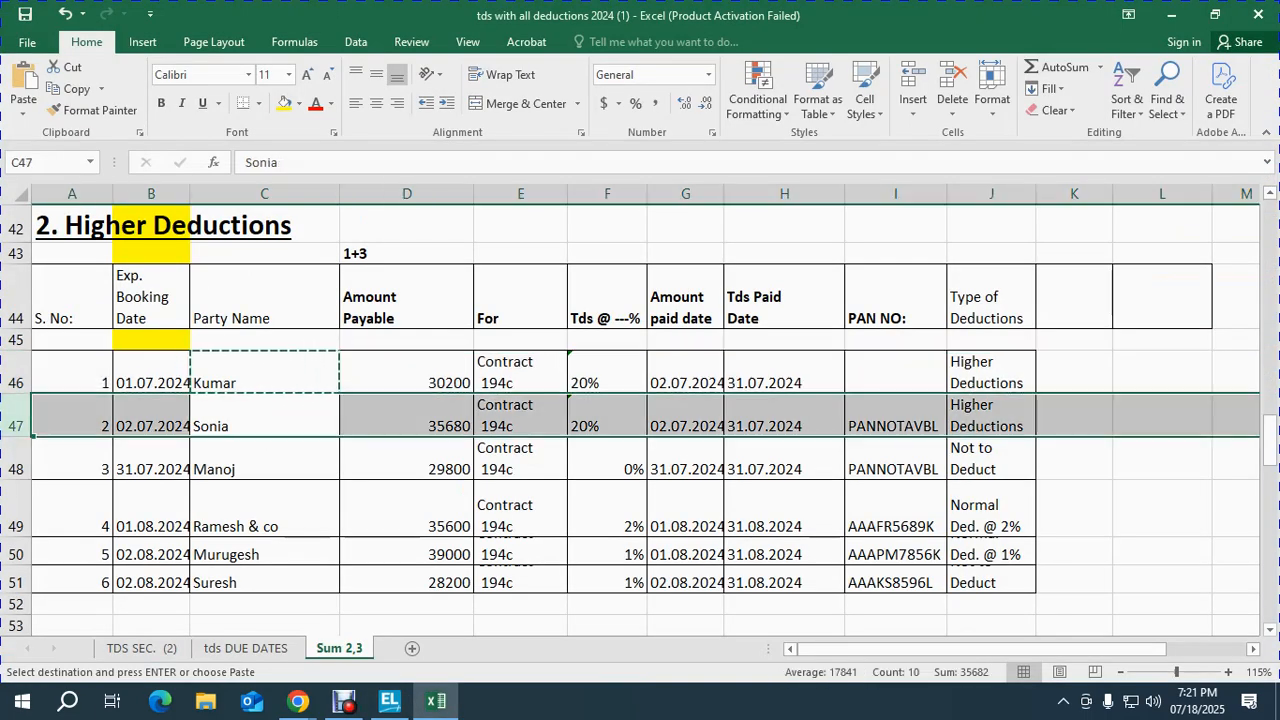
pyautogui.hotkey('alt', 'Tab')
pyautogui.write('SONIA')
pyautogui.press('Return')
pyautogui.press('Return')
pyautogui.press('Return')
pyautogui.write('30')
pyautogui.press('Return')
pyautogui.press('Return')
pyautogui.press('Return')
pyautogui.press('BackSpace')
pyautogui.write('Y')
pyautogui.press('Return')
pyautogui.write('ind')
pyautogui.press('Down')
pyautogui.press('Down')
pyautogui.press('Down')
pyautogui.press('Down')
pyautogui.press('Down')
pyautogui.press('Return')
pyautogui.press('Return')
pyautogui.press('Return')
pyautogui.press('Return')
pyautogui.press('Return')
pyautogui.press('Return')
pyautogui.press('Return')
pyautogui.press('Return')
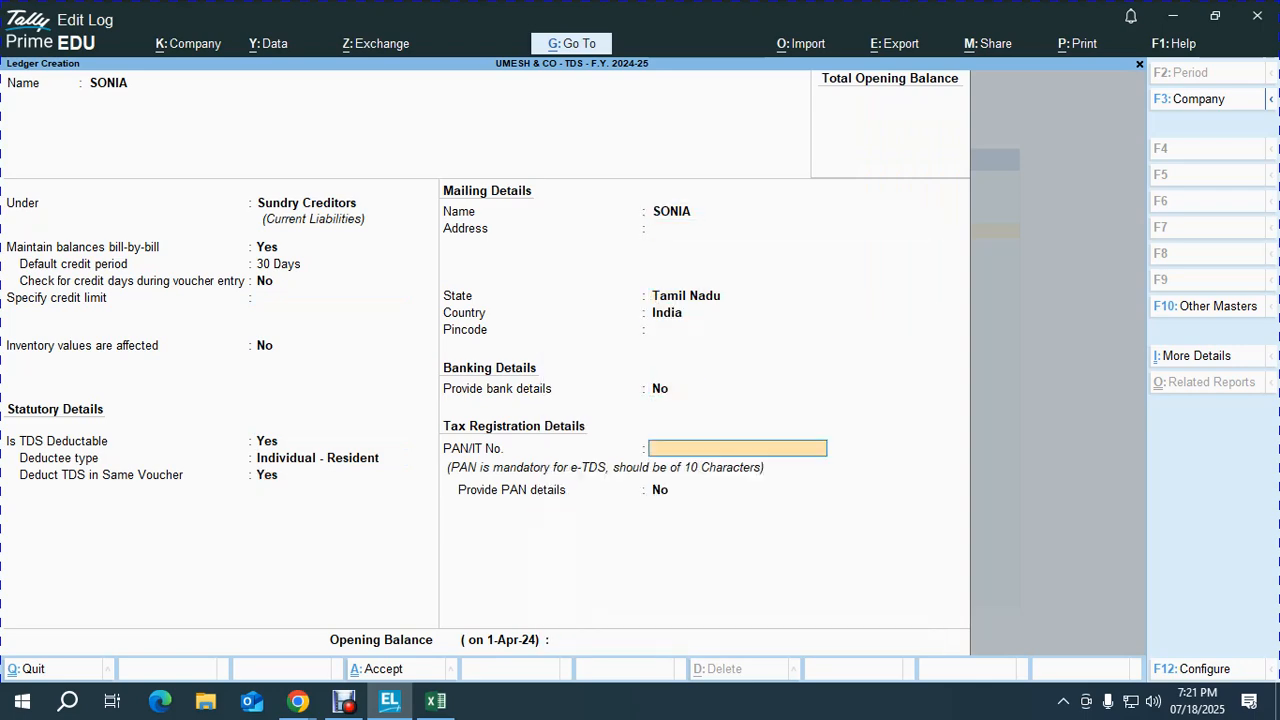
# Step: Copy PANNOTAVBL from Excel cell I47 into the ledger's PAN field and save it
pyautogui.hotkey('alt', 'Tab')
pyautogui.press('Right')
pyautogui.press('Right')
pyautogui.press('Right')
pyautogui.press('Right')
pyautogui.press('Right')
pyautogui.press('Right')
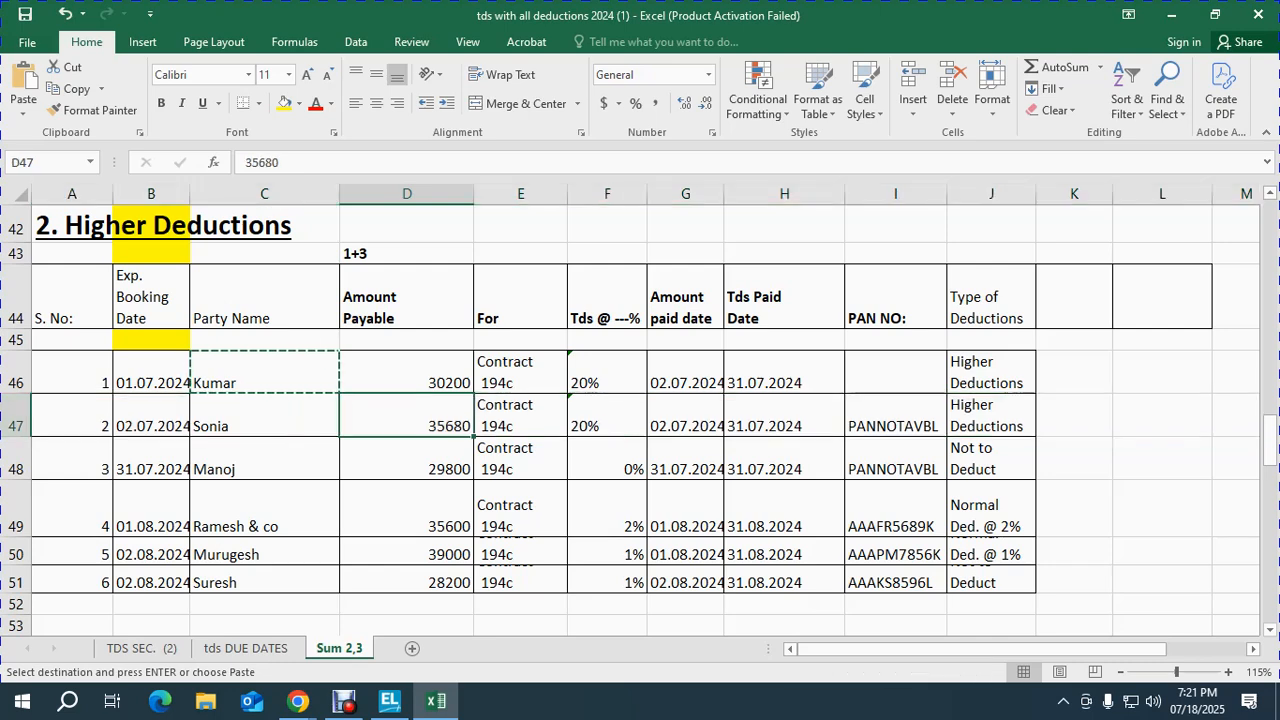
pyautogui.hotkey('ctrl', 'c')
pyautogui.hotkey('shift', 'space')
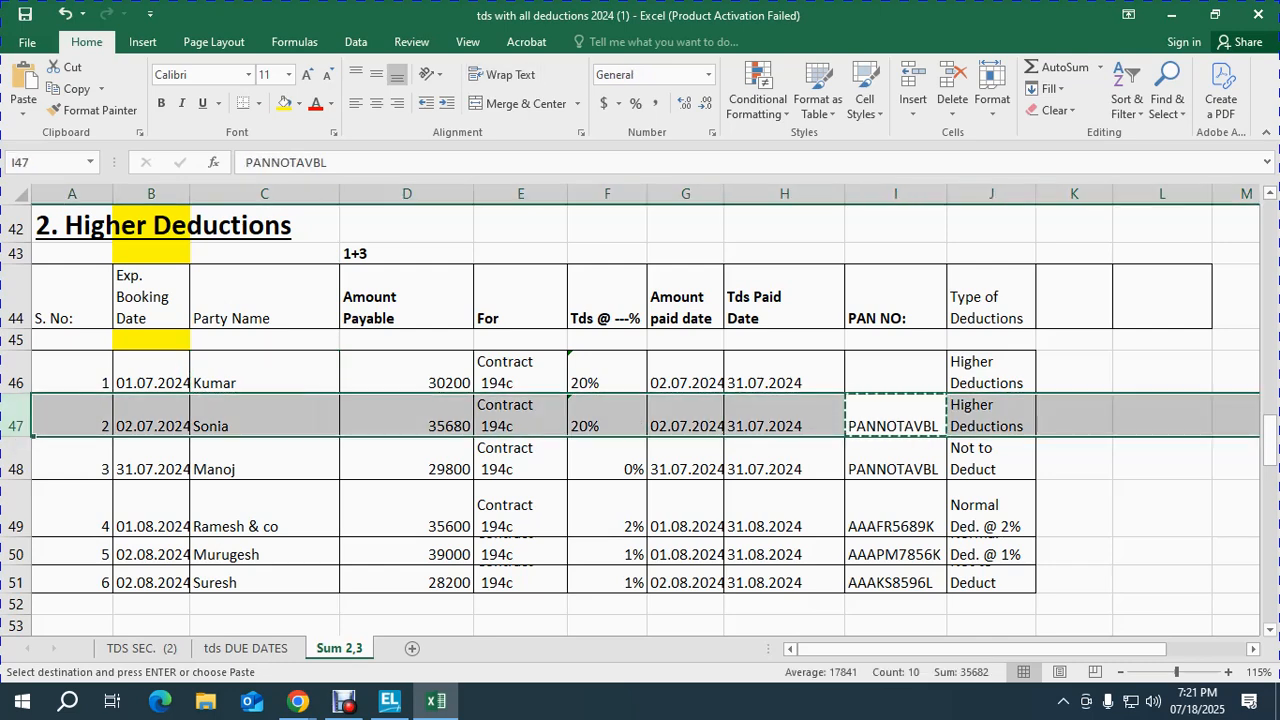
pyautogui.hotkey('alt', 'Tab')
pyautogui.hotkey('ctrl', 'alt', 'v')
pyautogui.press('Return')
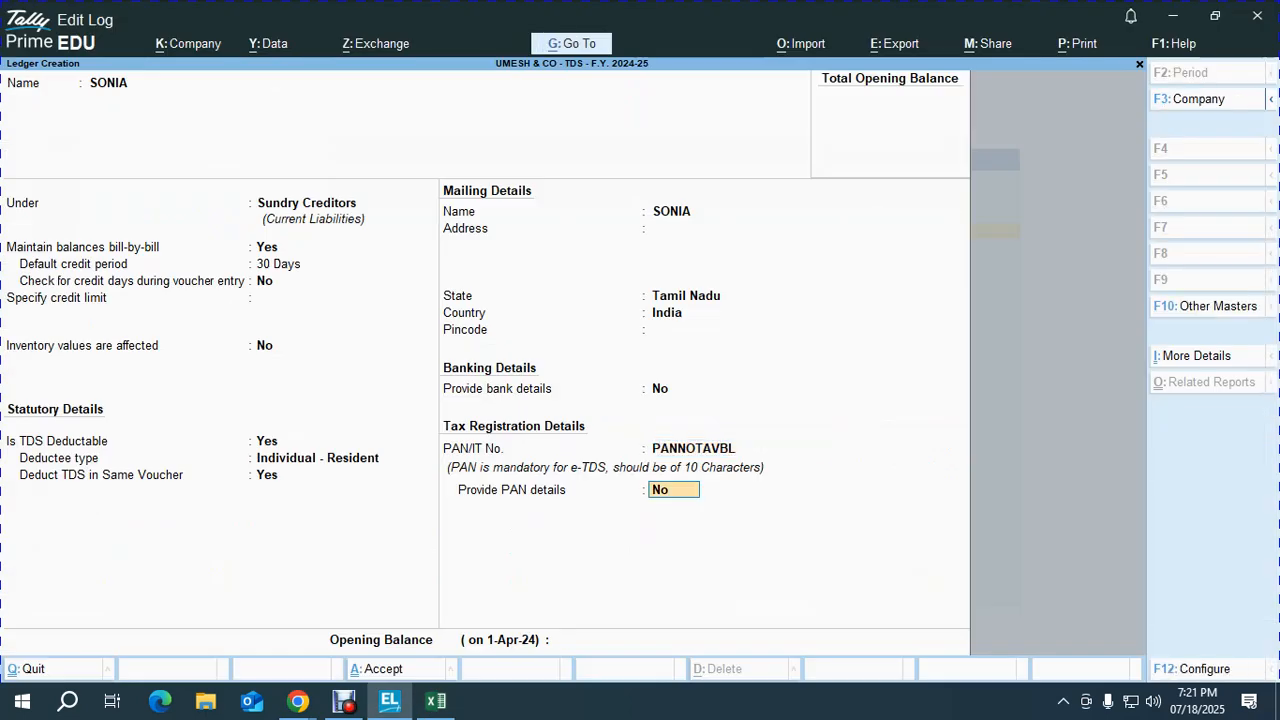
pyautogui.press('Return')
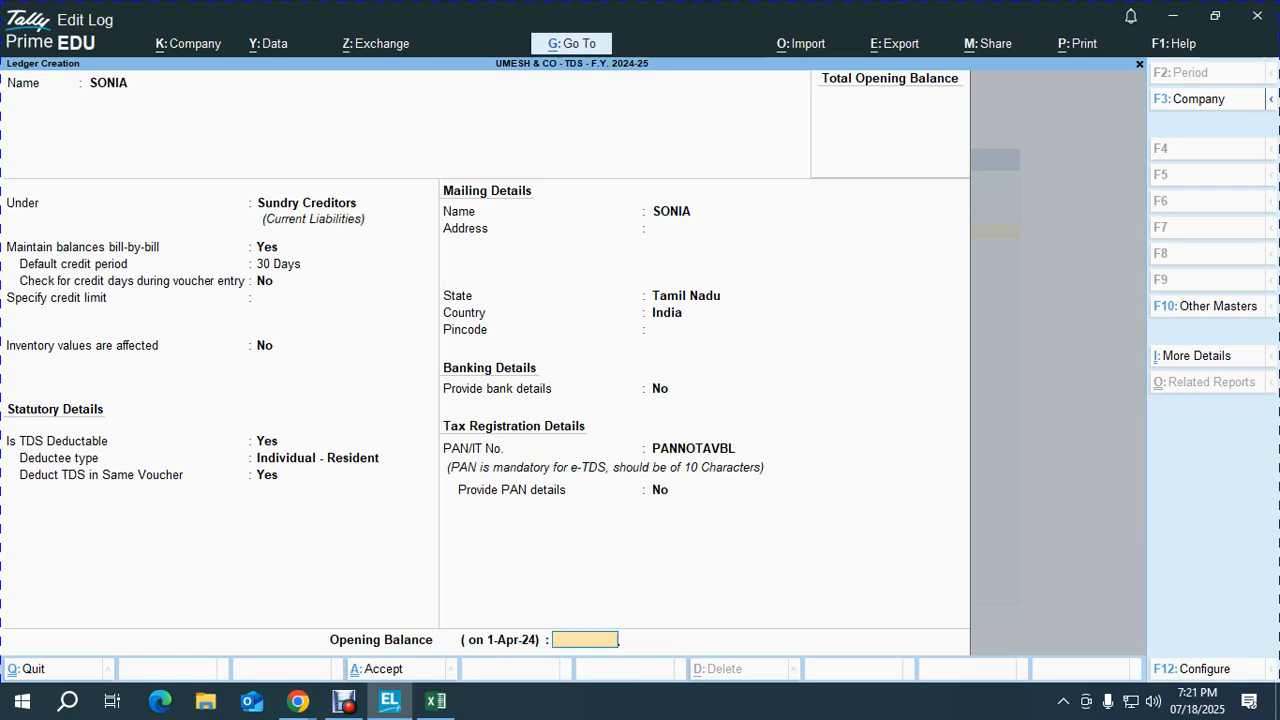
pyautogui.press('Return')
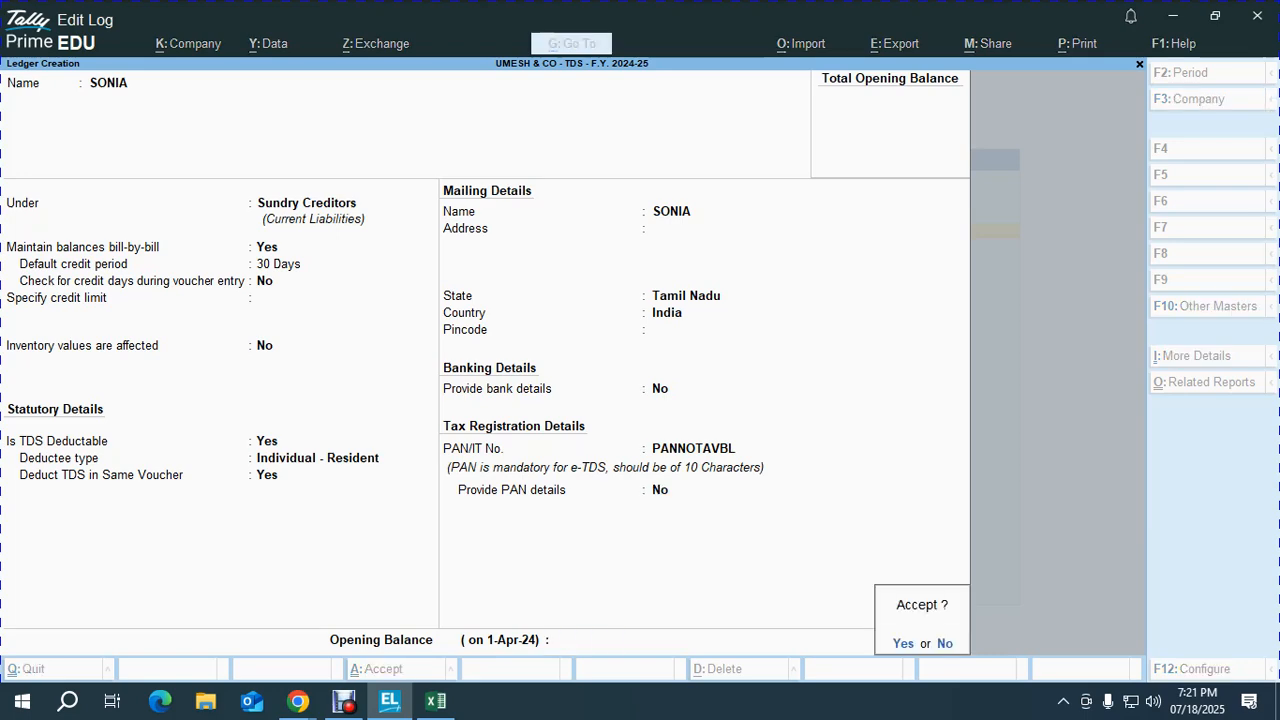
pyautogui.press('Return')
# Step: Change the PAN in cell I48 from PANNOTAVBL to PANNOTAVPL
pyautogui.hotkey('alt', 'Tab')
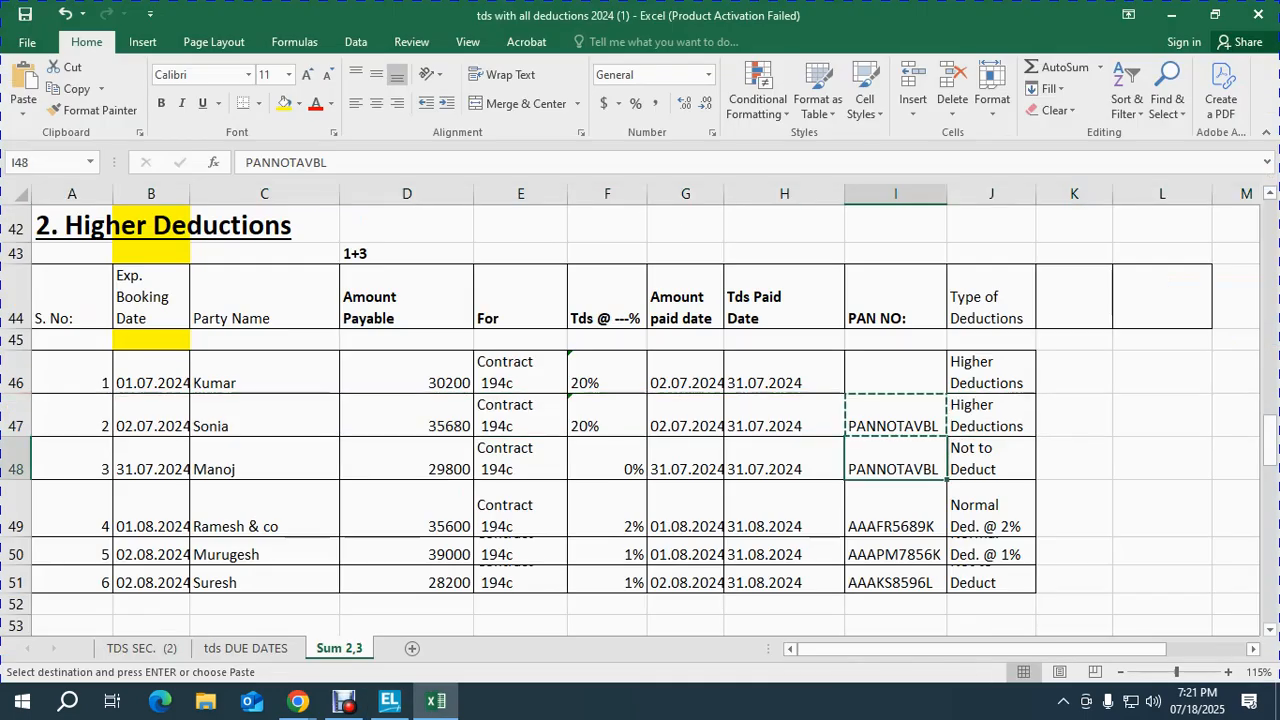
pyautogui.press('Left')
pyautogui.press('Left')
pyautogui.press('Left')
pyautogui.press('Left')
pyautogui.press('Right')
pyautogui.press('Right')
pyautogui.press('Right')
pyautogui.press('Right')
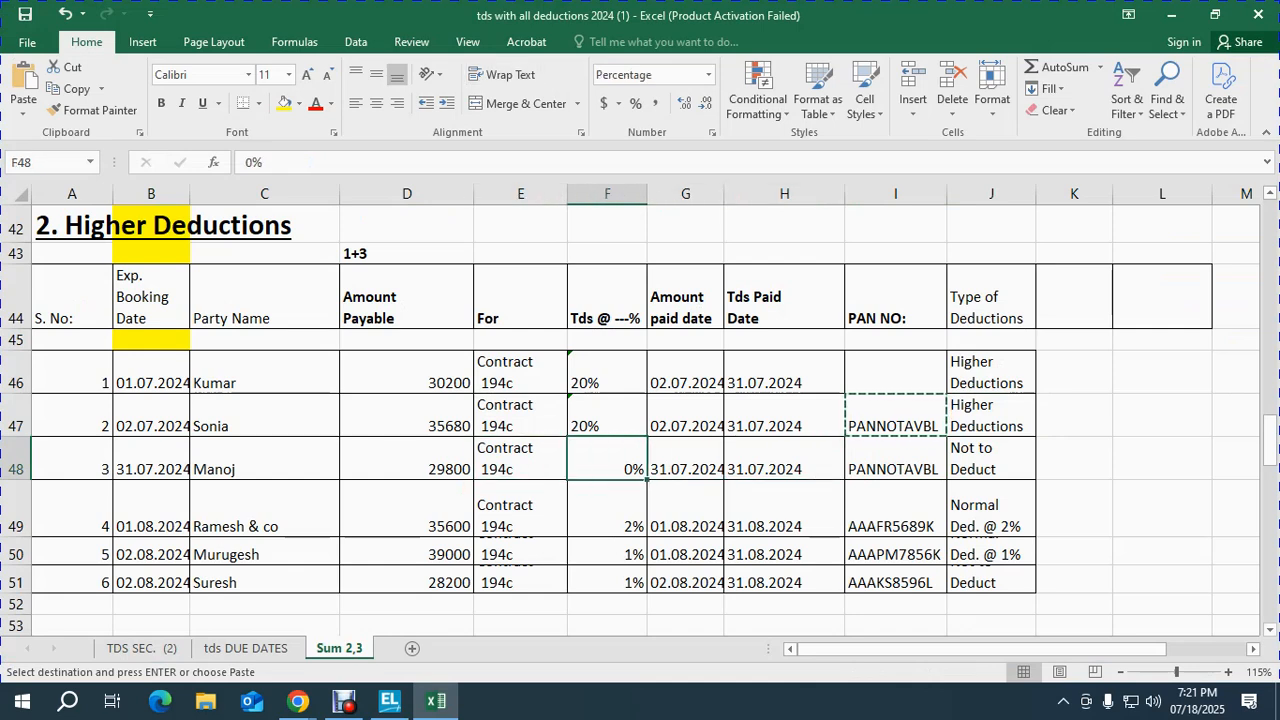
pyautogui.press('Left')
pyautogui.press('Right')
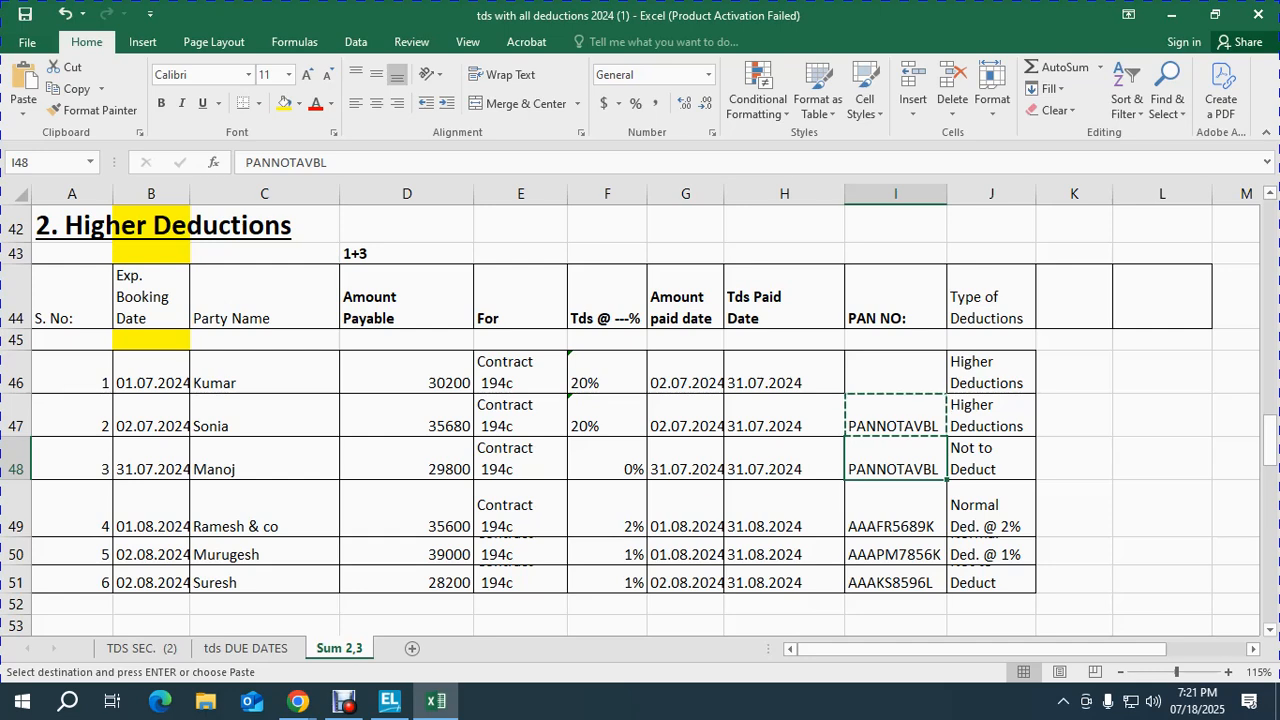
pyautogui.press('F2')
pyautogui.press('BackSpace')
pyautogui.press('BackSpace')
pyautogui.write('PL')
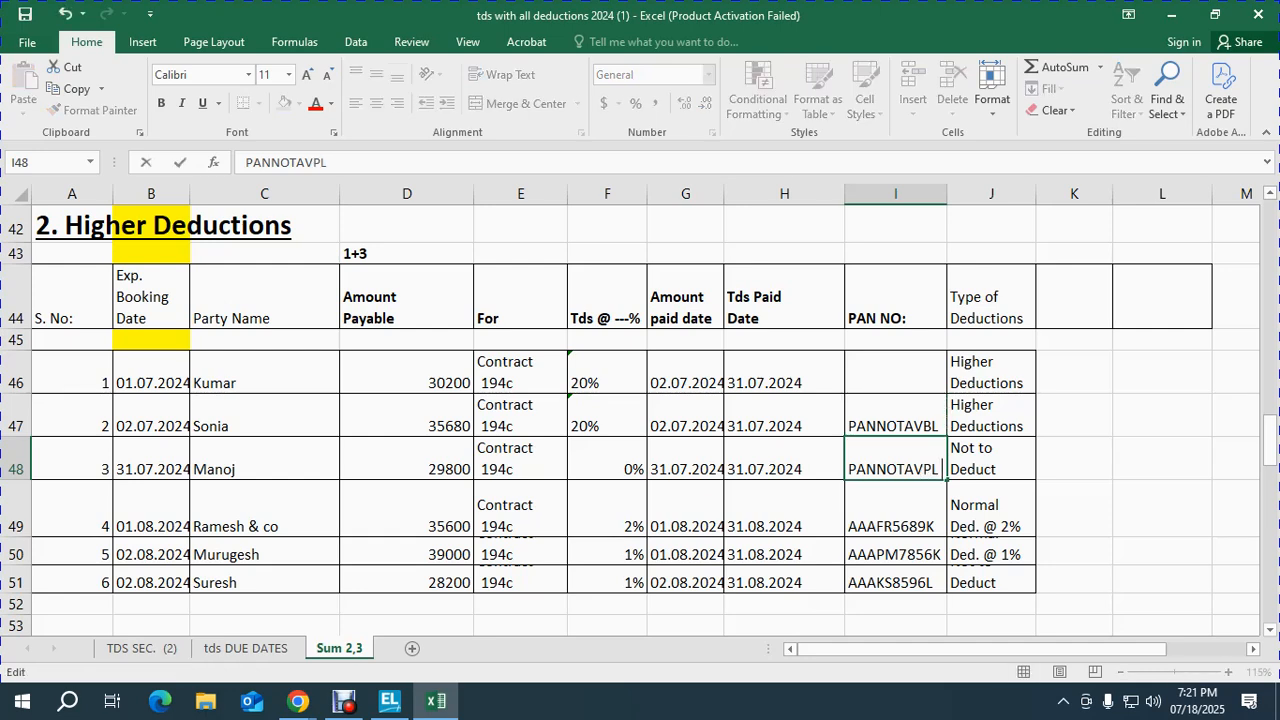
pyautogui.press('Return')
# Step: Format cell I48 in bold red font
pyautogui.press('Up')
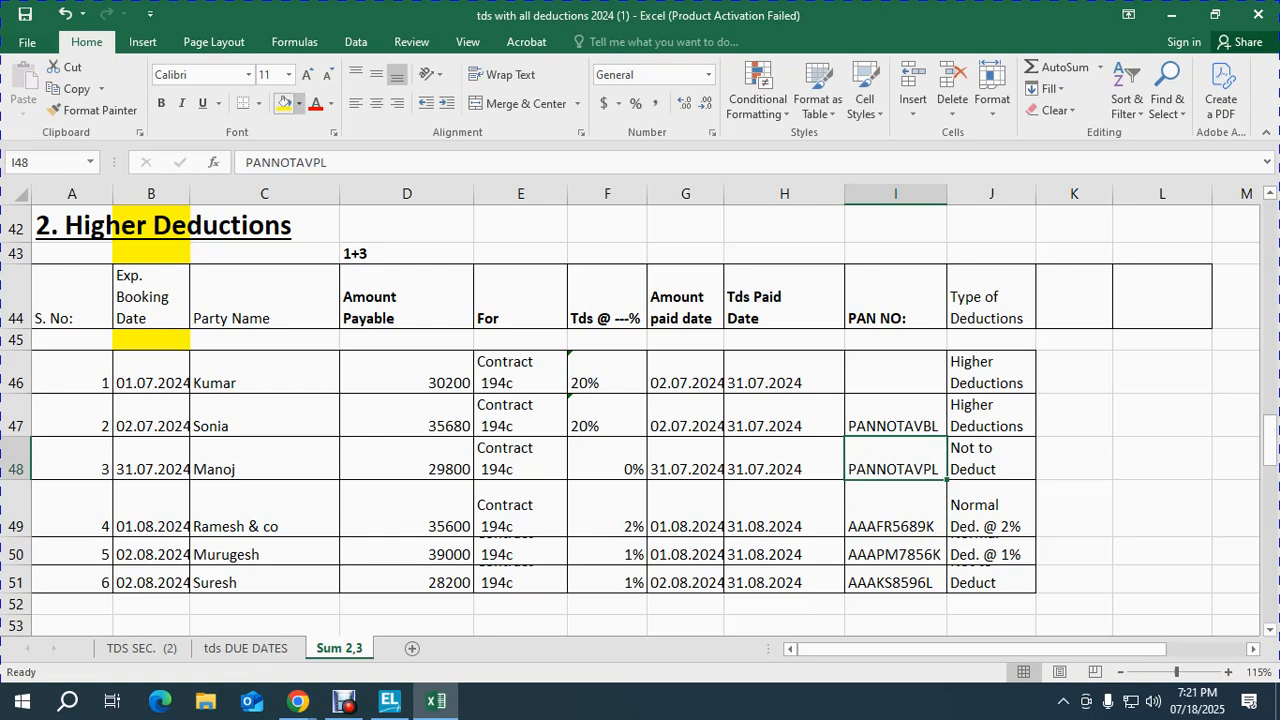
pyautogui.click(315, 103)
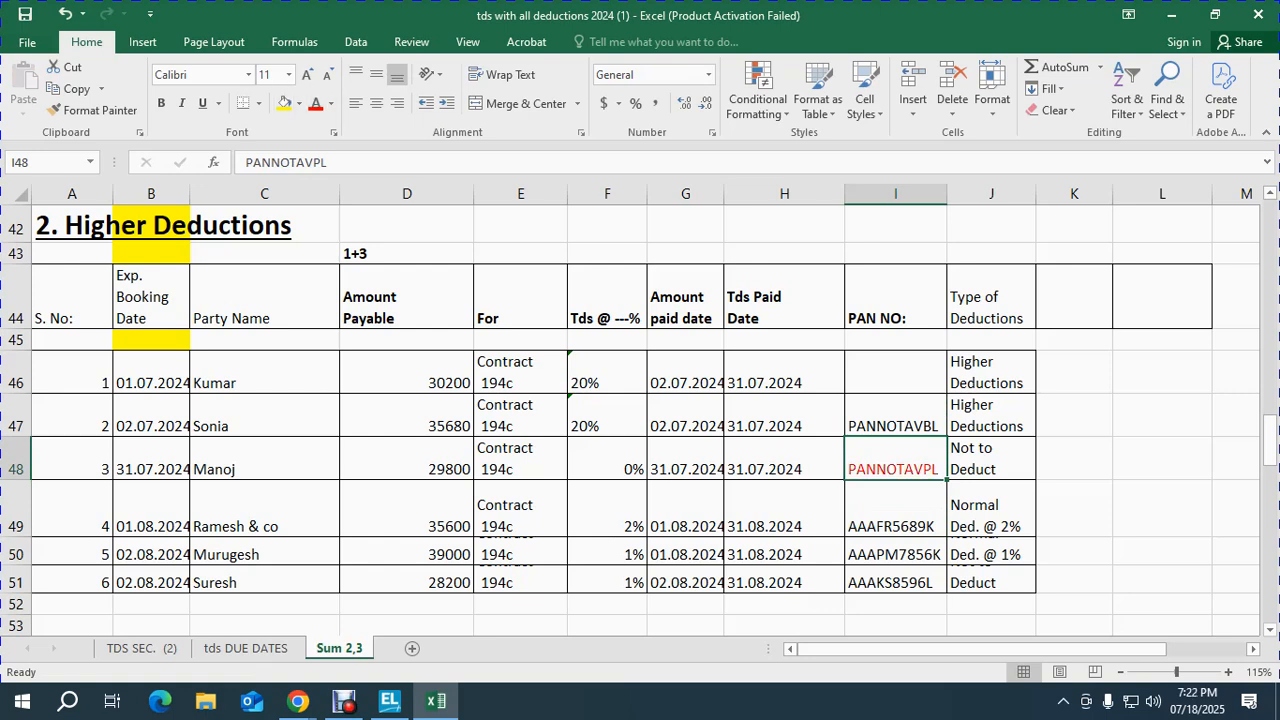
pyautogui.hotkey('ctrl', 'b')
pyautogui.press('Left')
pyautogui.press('Left')
pyautogui.press('Left')
pyautogui.press('Left')
pyautogui.press('Left')
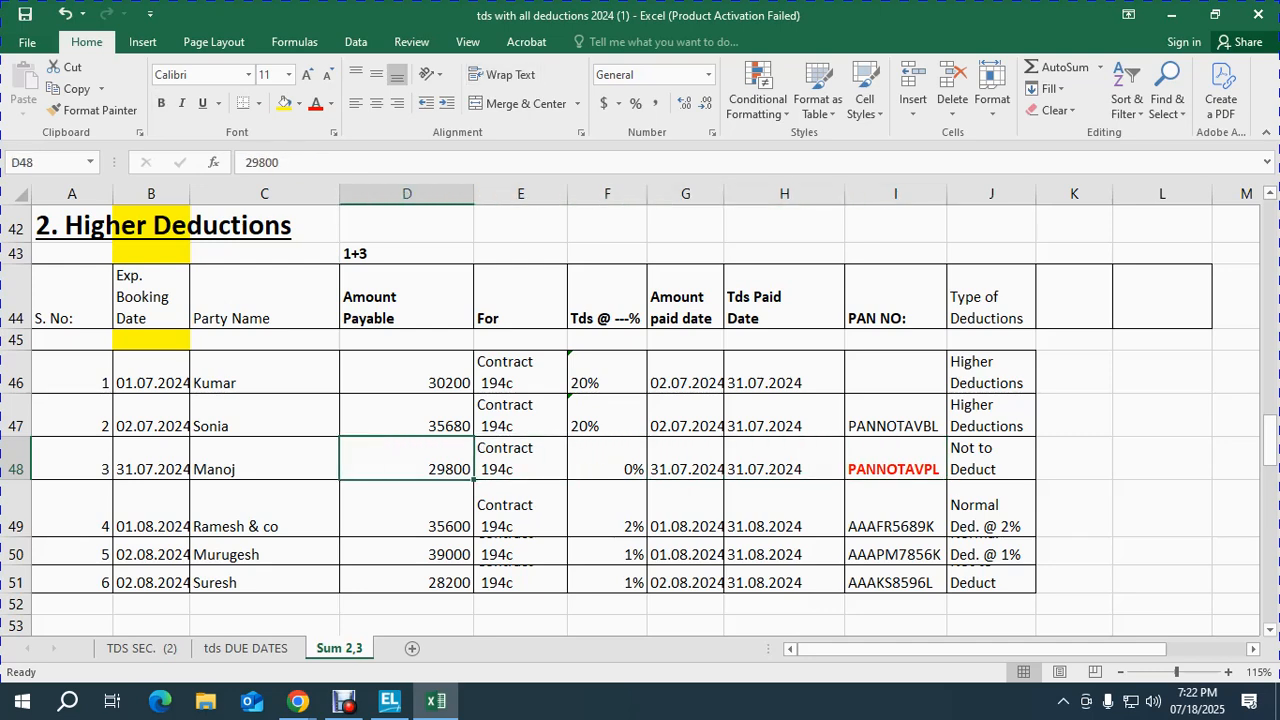
pyautogui.press('Left')
# Step: Name the row-48 party's ledger with 30-day credit, TDS deductible, Individual - Resident, same-voucher deduction
pyautogui.hotkey('alt', 'Tab')
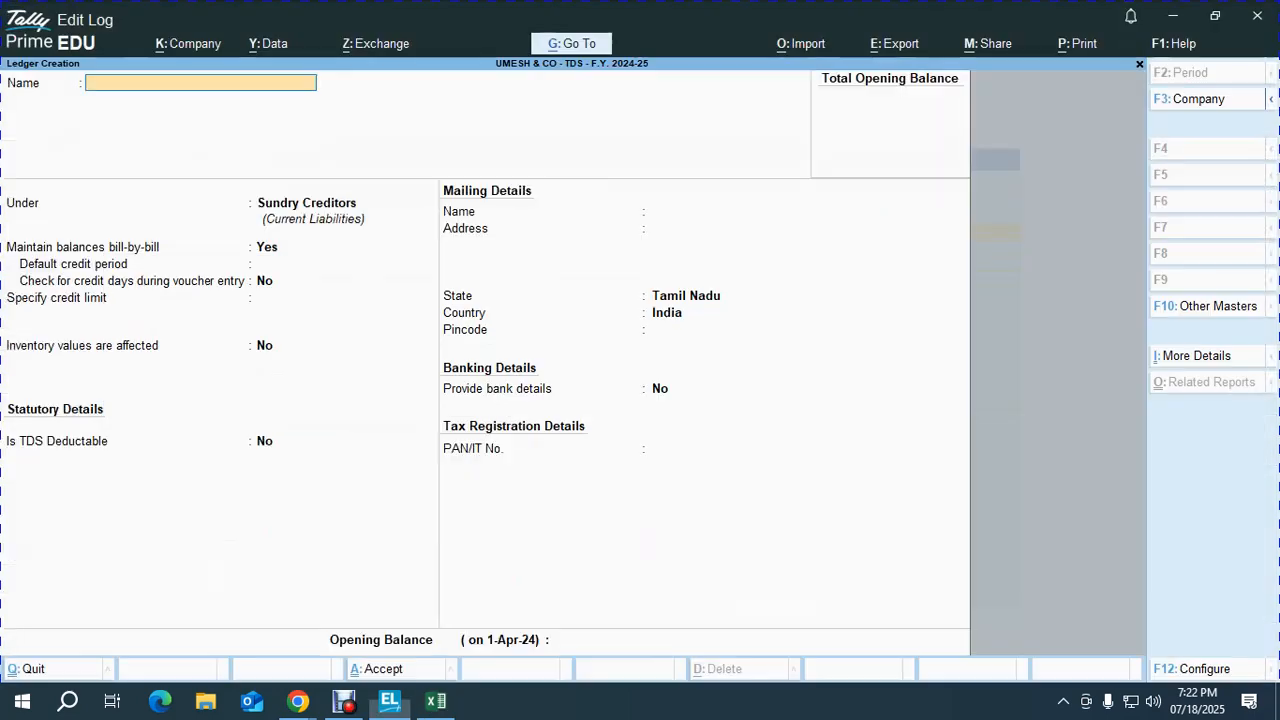
pyautogui.write('MANOJ')
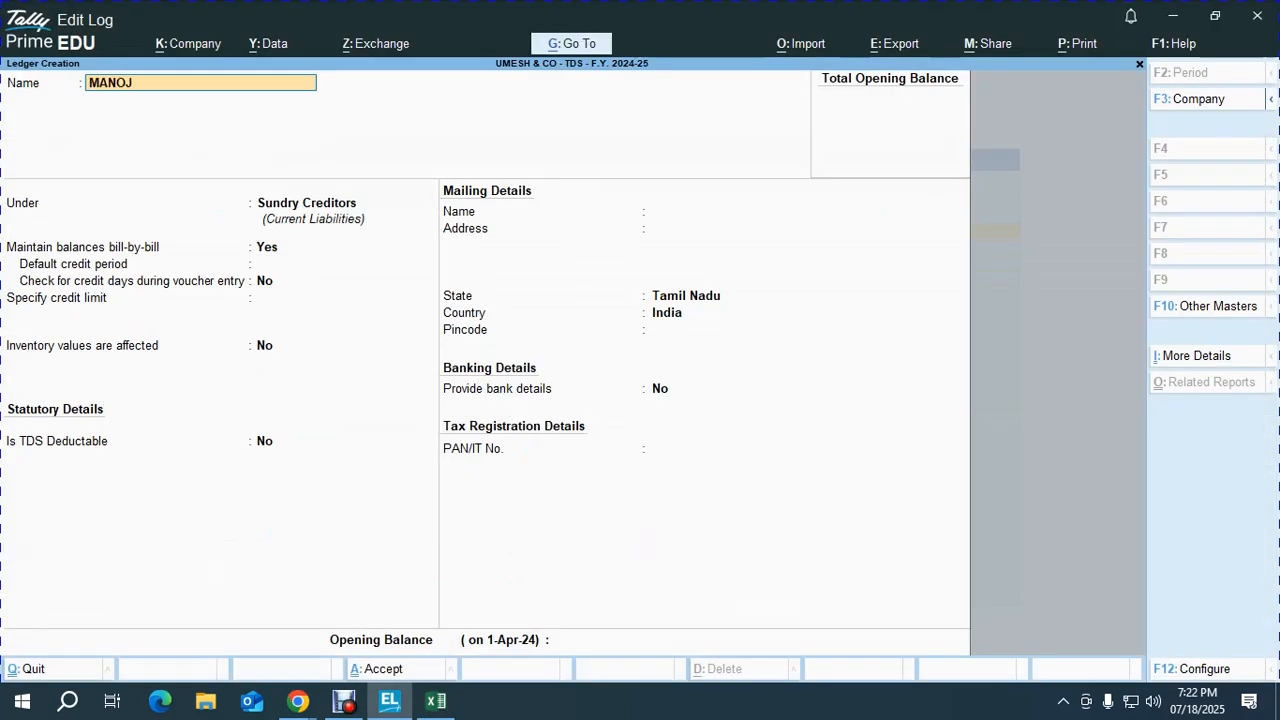
pyautogui.press('Return')
pyautogui.press('Return')
pyautogui.press('Return')
pyautogui.write('30')
pyautogui.press('Return')
pyautogui.press('Return')
pyautogui.press('Return')
pyautogui.press('Return')
pyautogui.press('BackSpace')
pyautogui.write('Y')
pyautogui.press('Return')
pyautogui.write('IND')
pyautogui.press('Down')
pyautogui.press('Down')
pyautogui.press('Down')
pyautogui.press('Down')
pyautogui.press('Return')
pyautogui.press('Return')
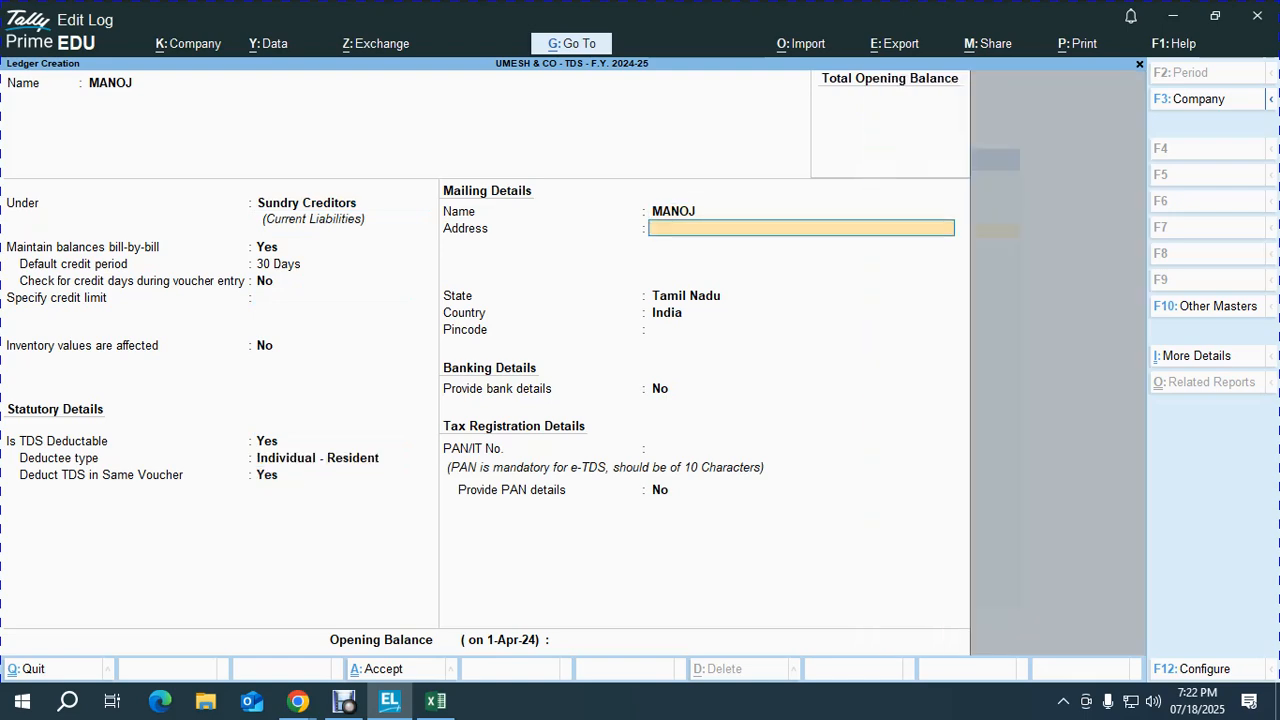
pyautogui.press('Return')
pyautogui.press('Return')
pyautogui.press('Return')
pyautogui.press('Return')
# Step: Enter PAN PANNOTAVPL, dismiss the invalid PAN warning and save the ledger
pyautogui.write('PANNOTAVPL')
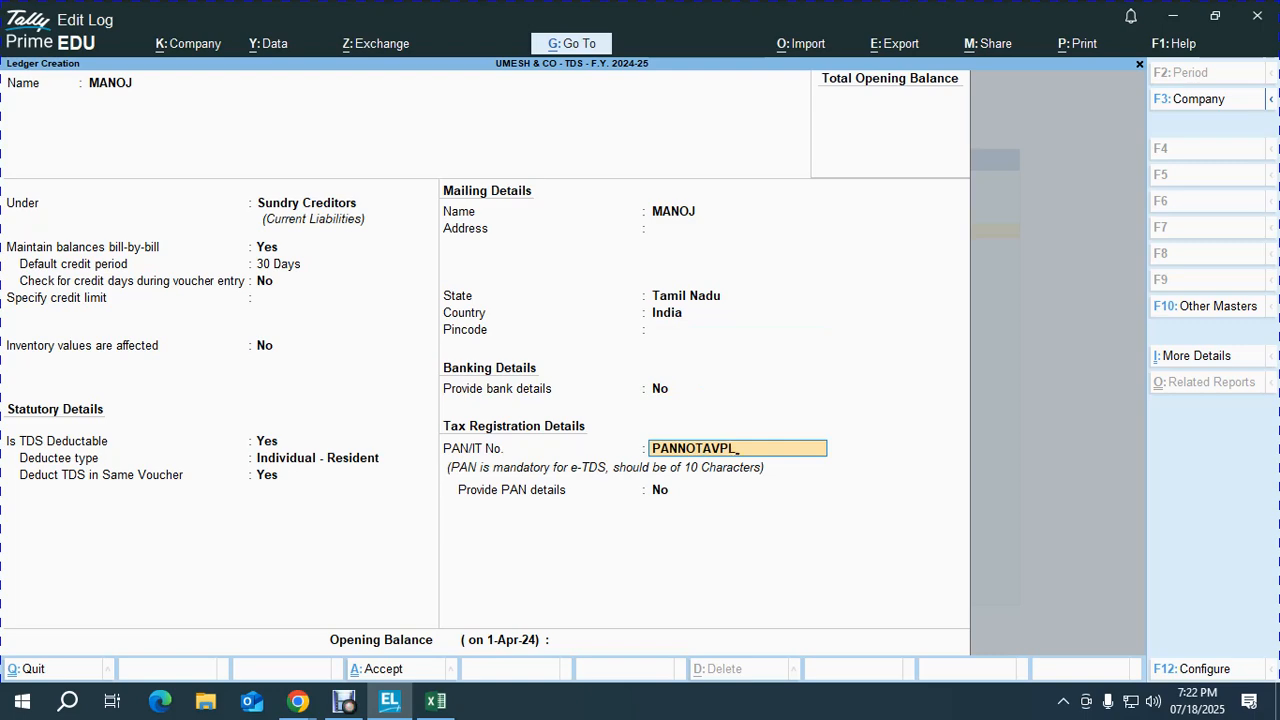
pyautogui.press('Return')
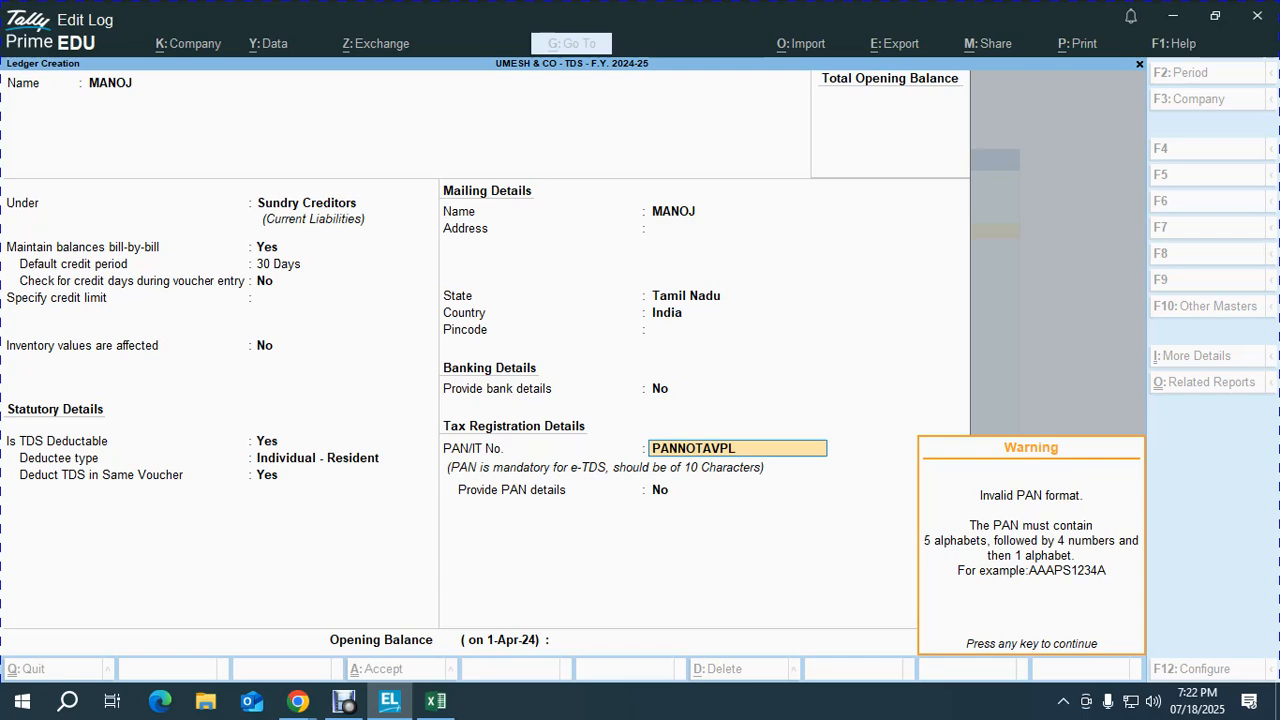
pyautogui.press('Return')
pyautogui.press('Return')
pyautogui.press('Return')
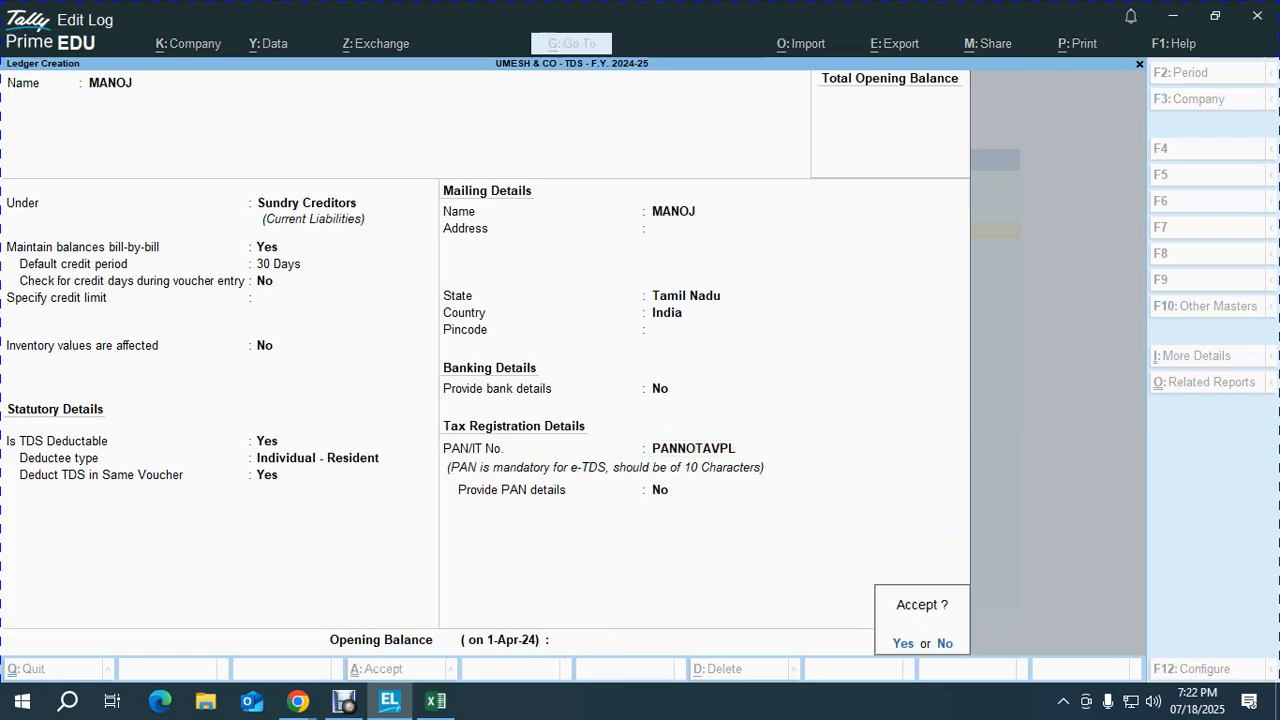
pyautogui.press('Return')
# Step: Highlight row 49 in Excel and name the new ledger after its partnership-firm party
pyautogui.hotkey('alt', 'Tab')
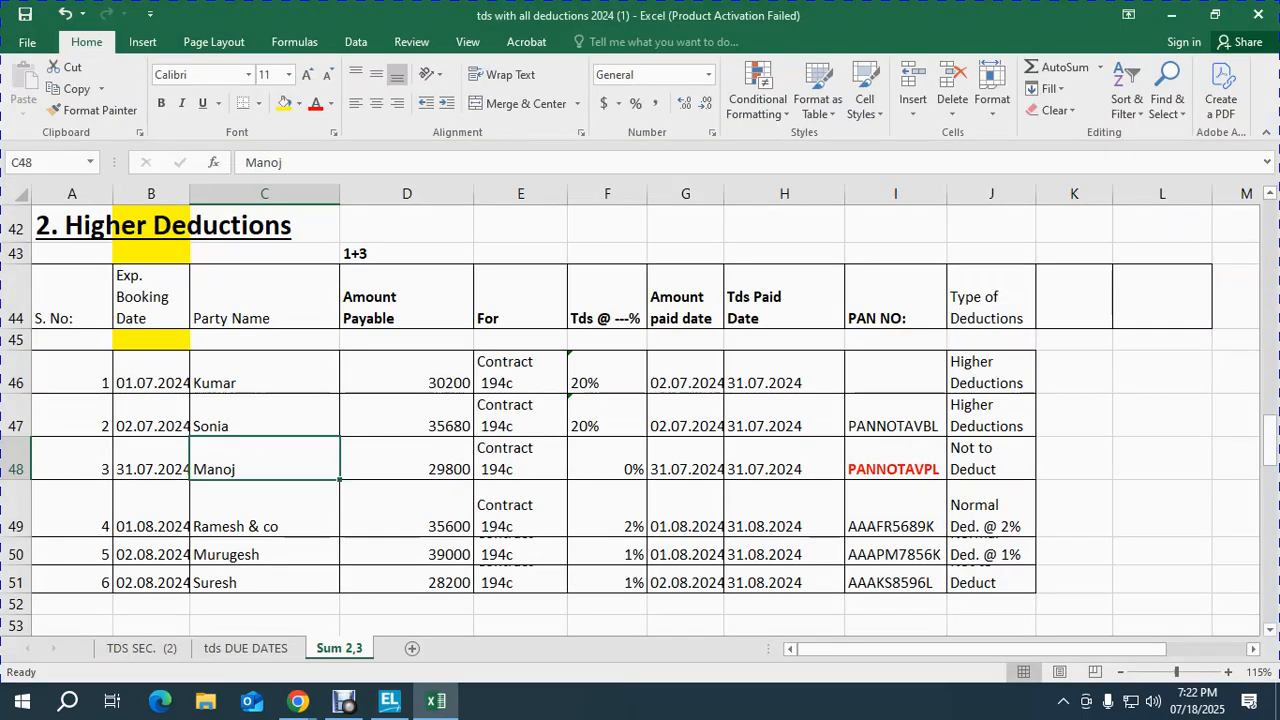
pyautogui.press('Down')
pyautogui.hotkey('shift', 'space')
pyautogui.hotkey('alt', 'Tab')
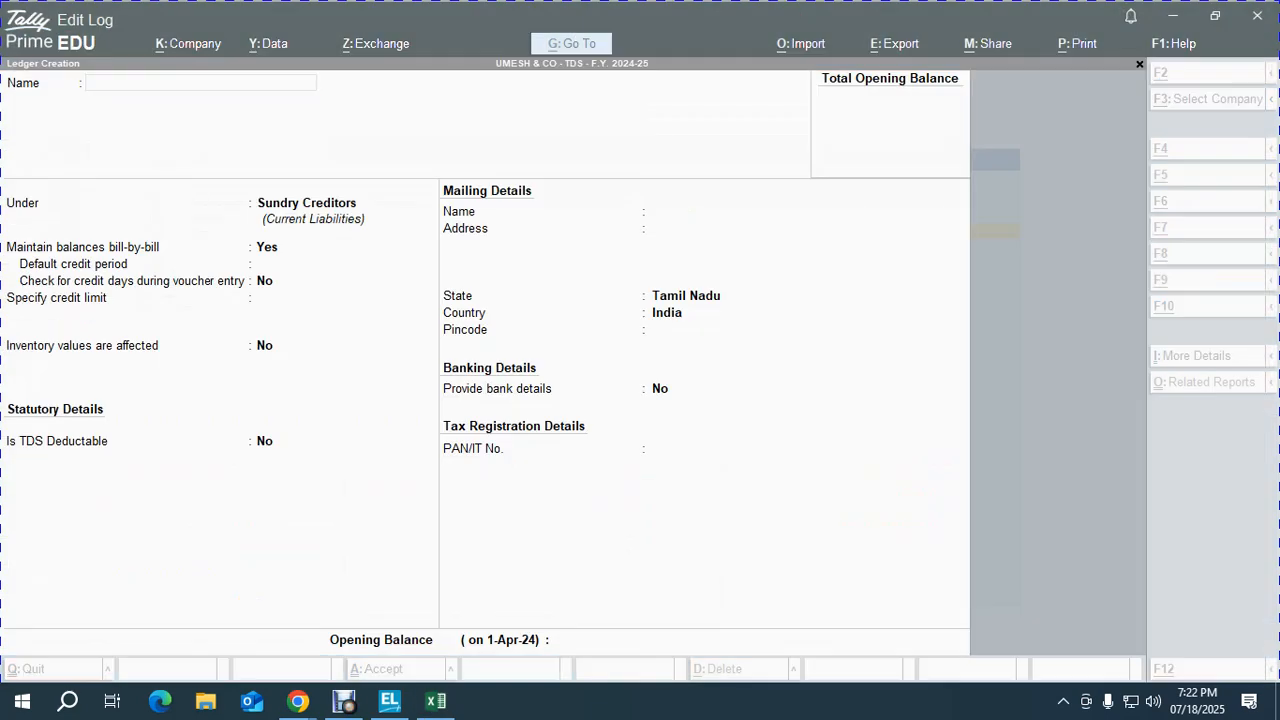
pyautogui.write('RAMESH & CO')
pyautogui.press('Return')
# Step: Set 30-day credit, TDS deductible Yes and deductee type Partnership Firm
pyautogui.press('Return')
pyautogui.press('Return')
pyautogui.write('30')
pyautogui.press('Return')
pyautogui.press('Return')
pyautogui.write('y')
pyautogui.press('Return')
pyautogui.write('FIR')
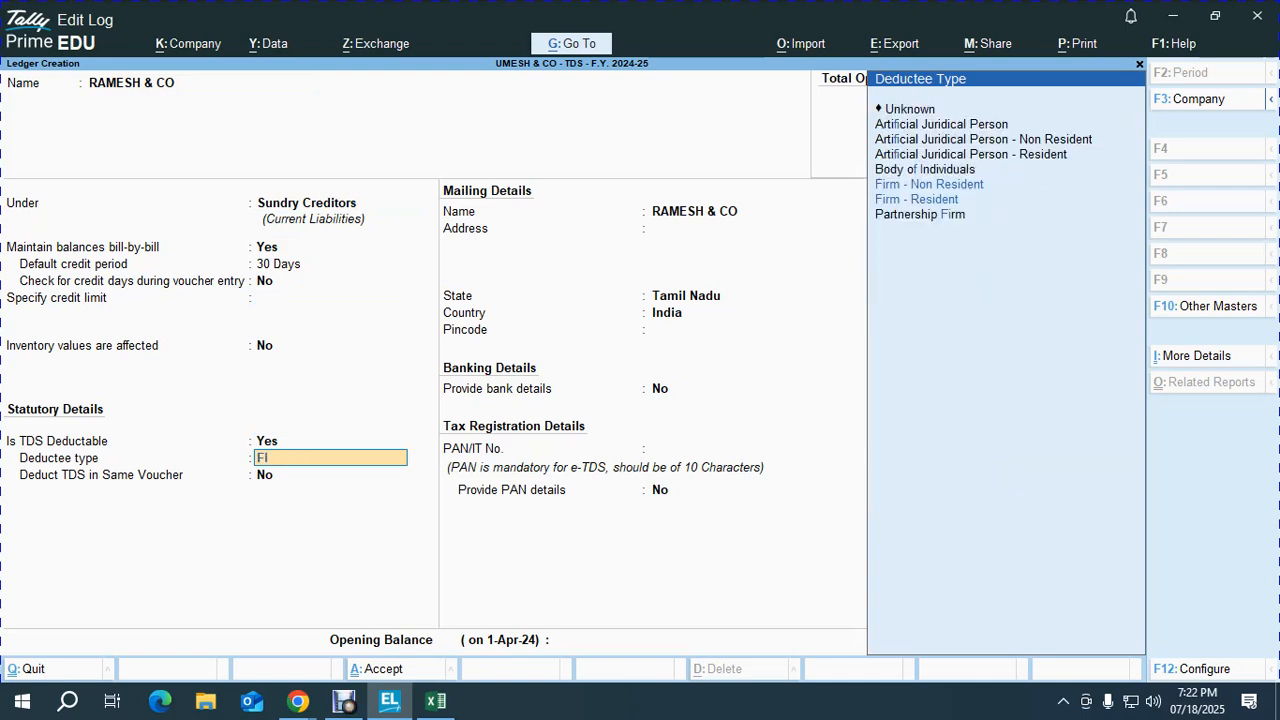
pyautogui.press('Down')
pyautogui.press('Down')
pyautogui.press('Return')
pyautogui.write('y')
pyautogui.press('Return')
pyautogui.press('Return')
pyautogui.press('Return')
pyautogui.press('Return')
# Step: Paste the PAN copied from Excel cell I49 into the ledger and save it
pyautogui.hotkey('alt', 'Tab')
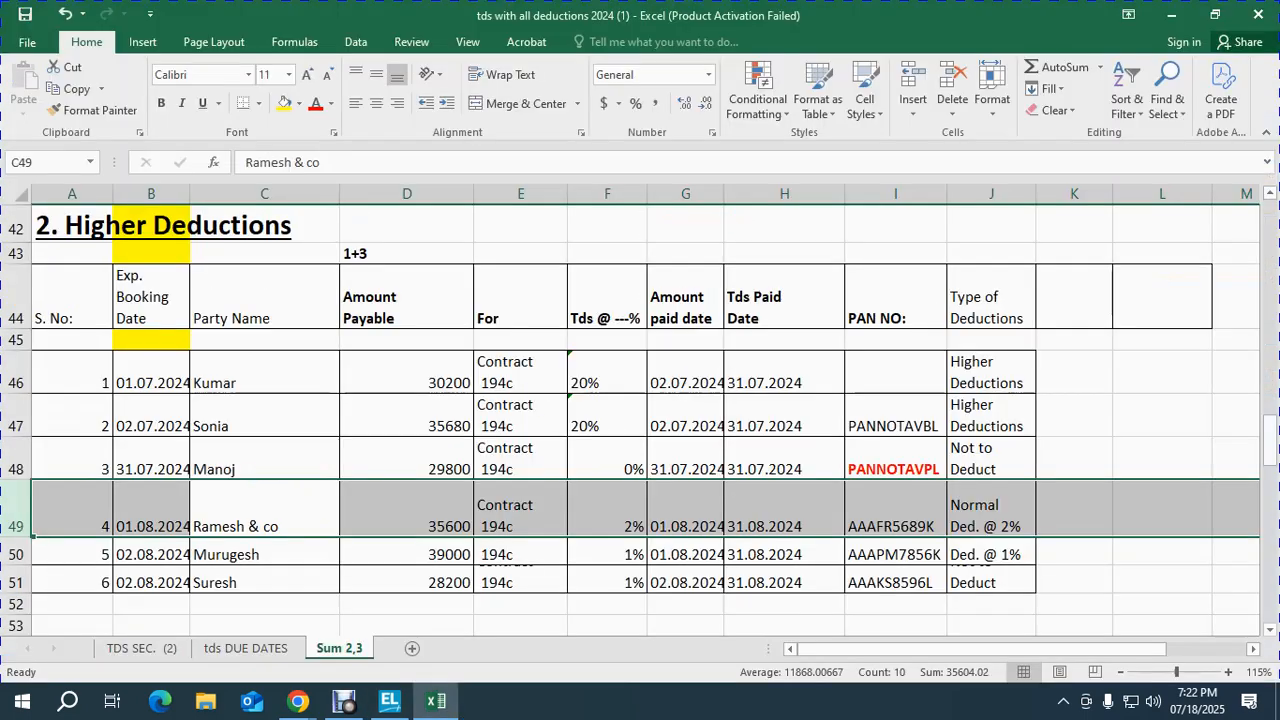
pyautogui.press('Right')
pyautogui.press('Right')
pyautogui.press('Right')
pyautogui.press('Right')
pyautogui.press('Right')
pyautogui.press('Right')
pyautogui.hotkey('ctrl', 'c')
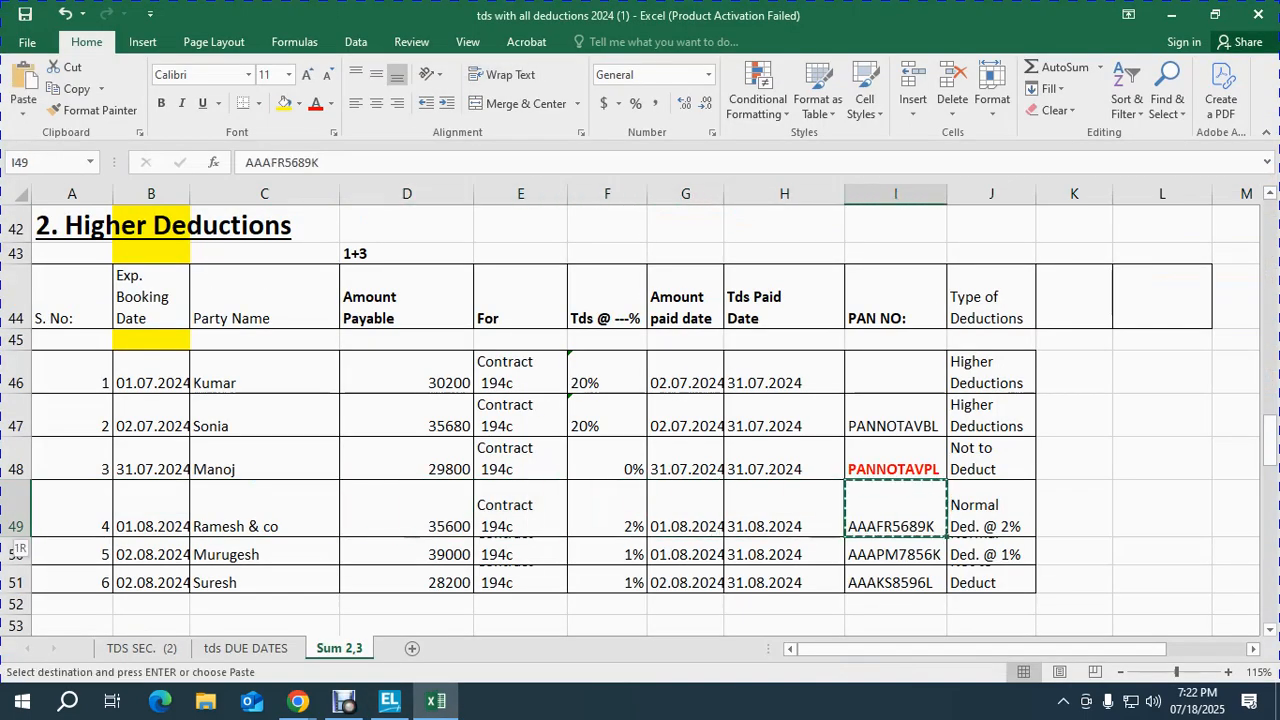
pyautogui.hotkey('alt', 'Tab')
pyautogui.hotkey('ctrl', 'alt', 'v')
pyautogui.press('Return')
pyautogui.press('Return')
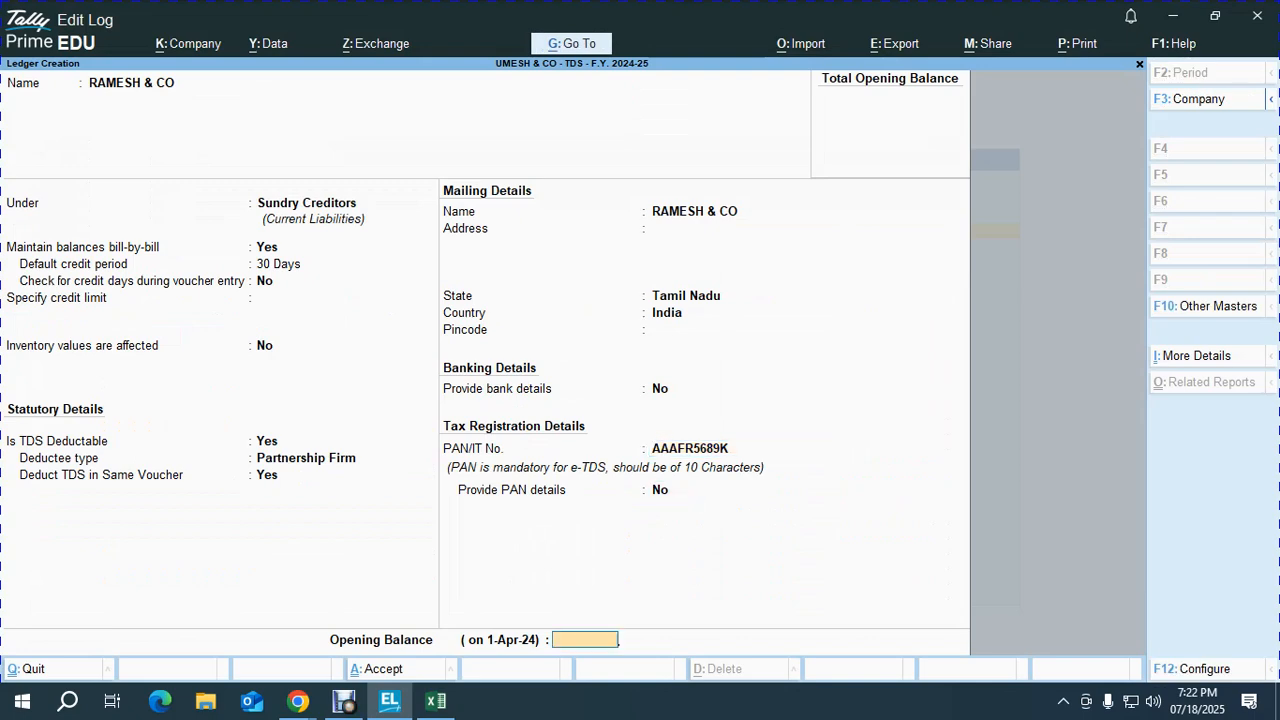
pyautogui.press('Return')
pyautogui.press('Return')
pyautogui.hotkey('alt', 'Tab')
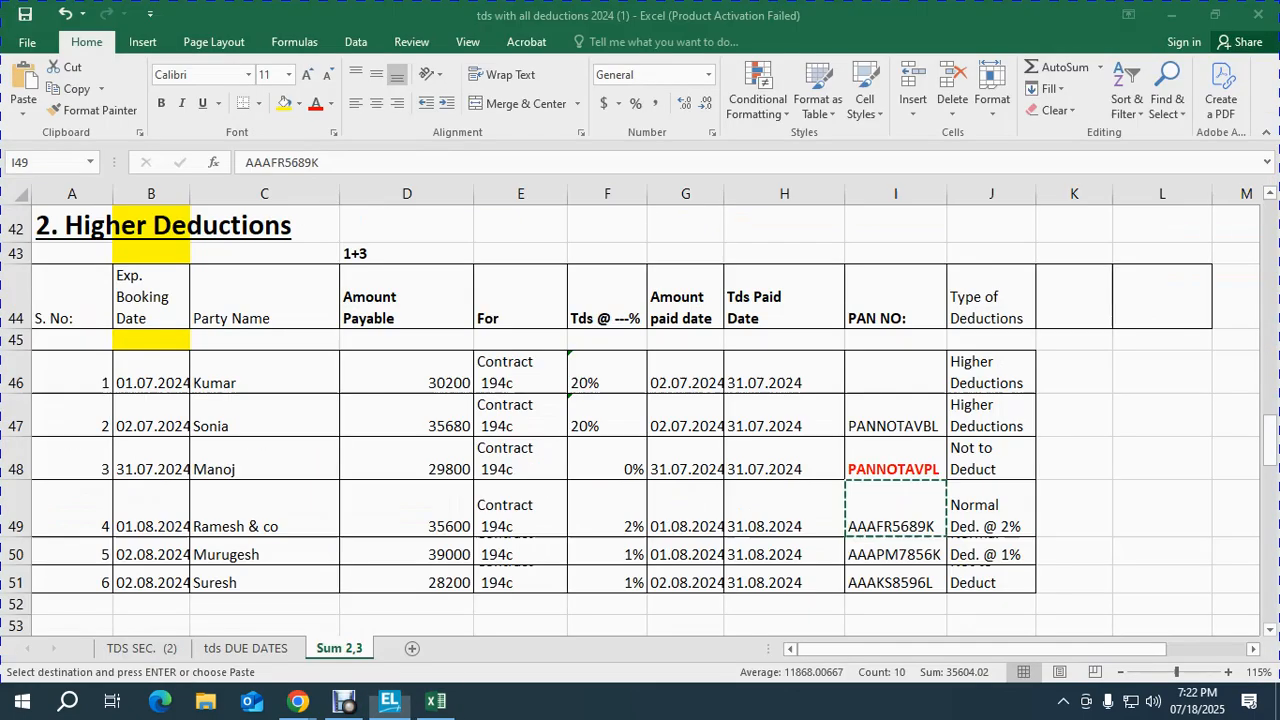
# Step: Copy the row-50 party's PAN from cell I50, cancelling an accidental cell edit
pyautogui.hotkey('shift', 'space')
pyautogui.press('Down')
pyautogui.press('Left')
pyautogui.press('Left')
pyautogui.press('Left')
pyautogui.press('Left')
pyautogui.press('Left')
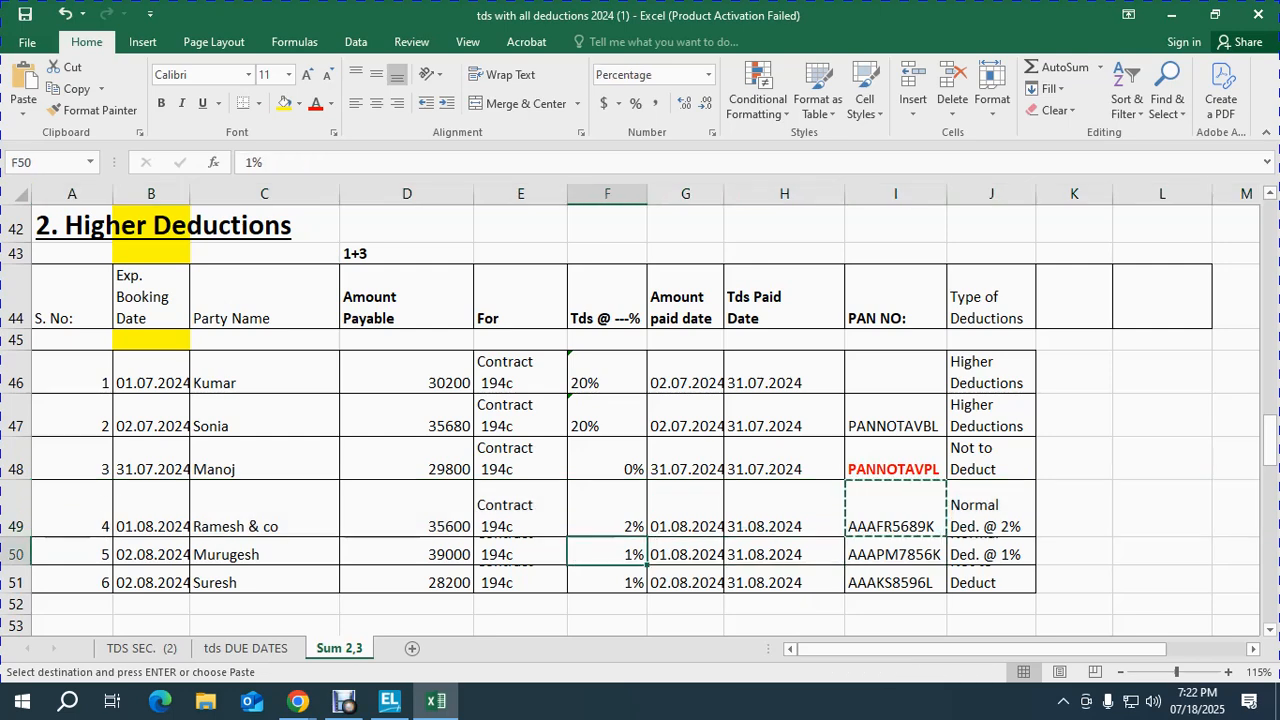
pyautogui.press('Right')
pyautogui.press('Right')
pyautogui.press('Right')
pyautogui.press('Right')
pyautogui.press('Right')
pyautogui.press('Escape')
pyautogui.write('a')
pyautogui.press('Escape')
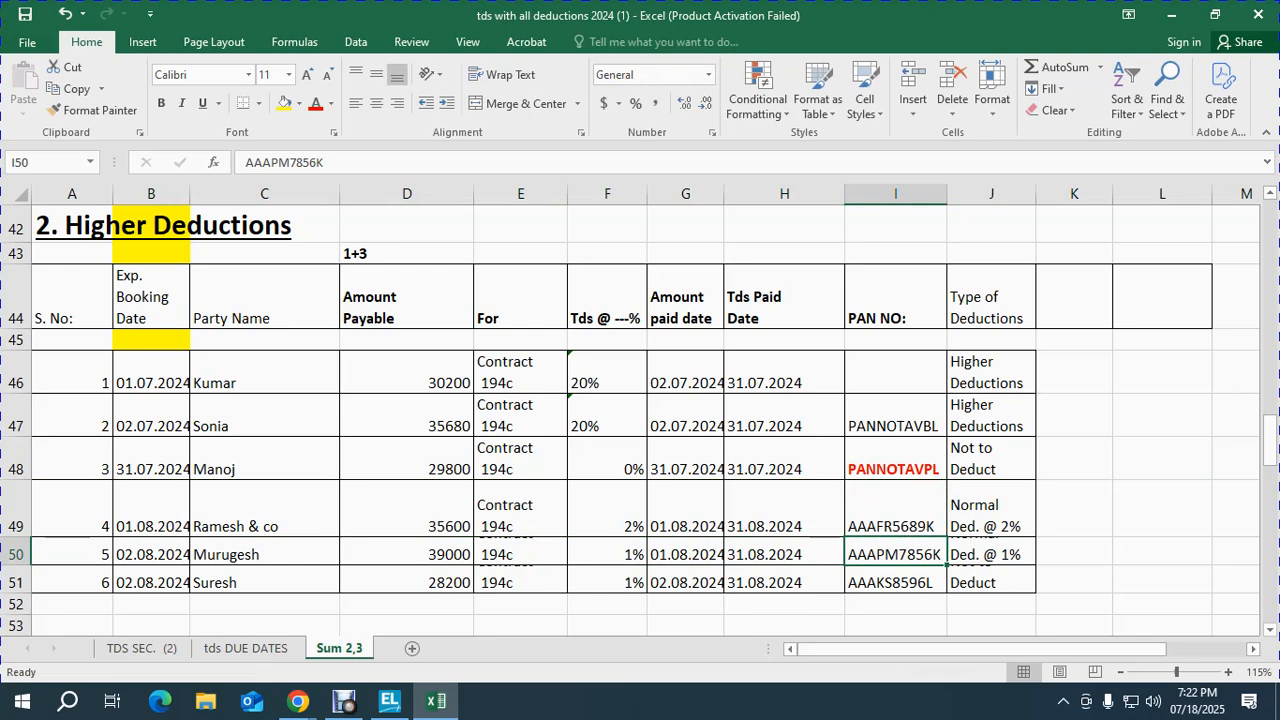
pyautogui.hotkey('ctrl', 'c')
pyautogui.hotkey('shift', 'space')
pyautogui.hotkey('alt', 'Tab')
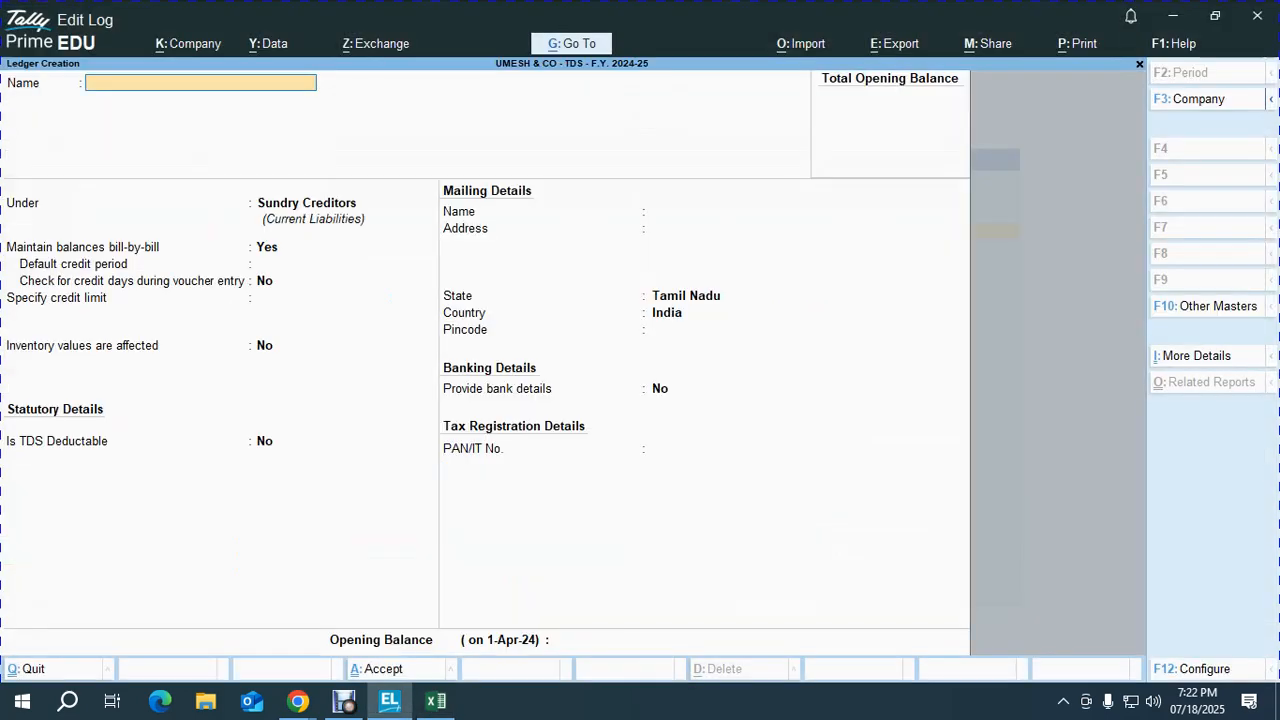
# Step: Name the row-50 party's ledger with 30-day credit, TDS deductible, deductee type Individual - Resident
pyautogui.write('MURUGESH')
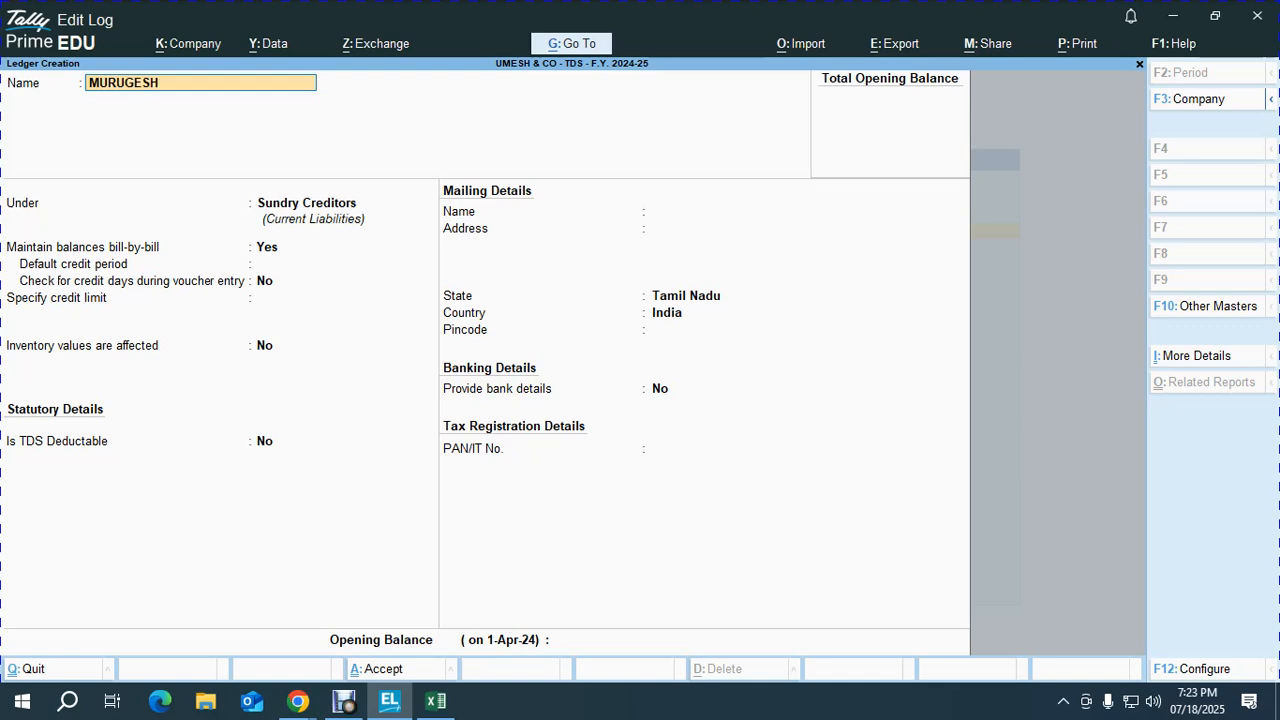
pyautogui.press('Return')
pyautogui.press('Return')
pyautogui.press('Return')
pyautogui.write('30')
pyautogui.press('Return')
pyautogui.press('Return')
pyautogui.press('Return')
pyautogui.press('Return')
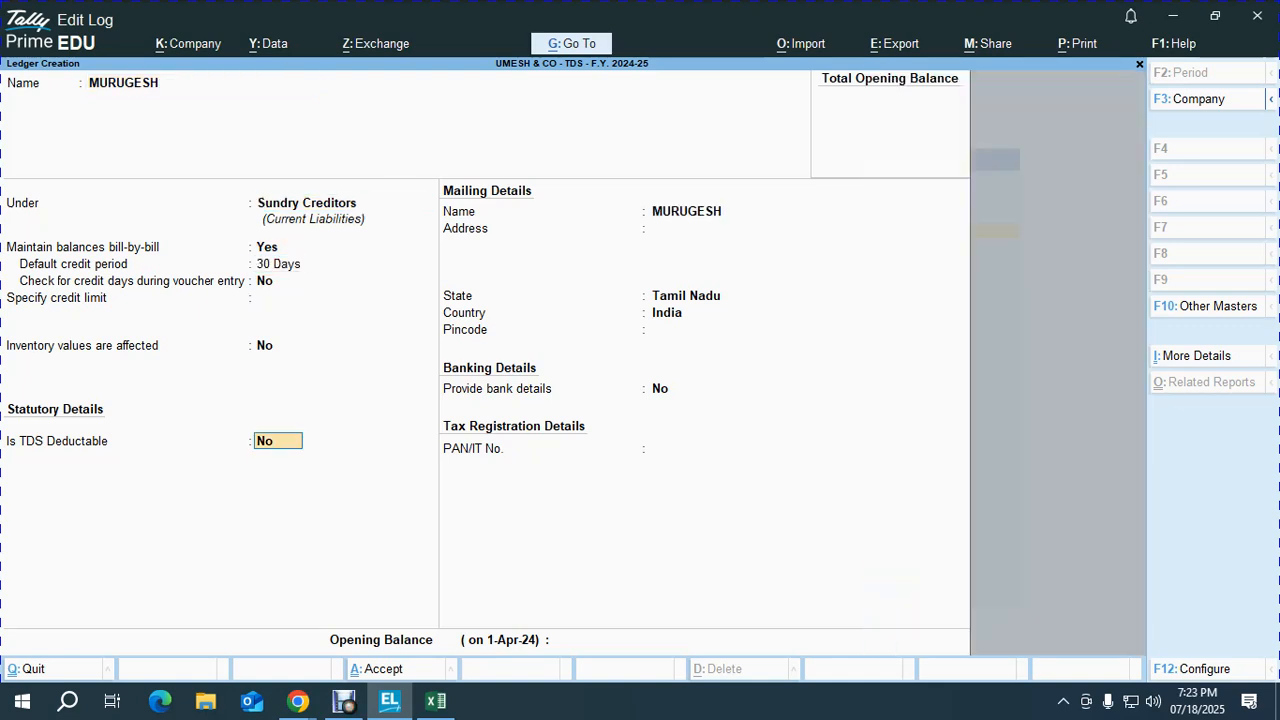
pyautogui.press('y')
pyautogui.press('Return')
pyautogui.hotkey('alt', 'Tab')
pyautogui.hotkey('alt', 'Tab')
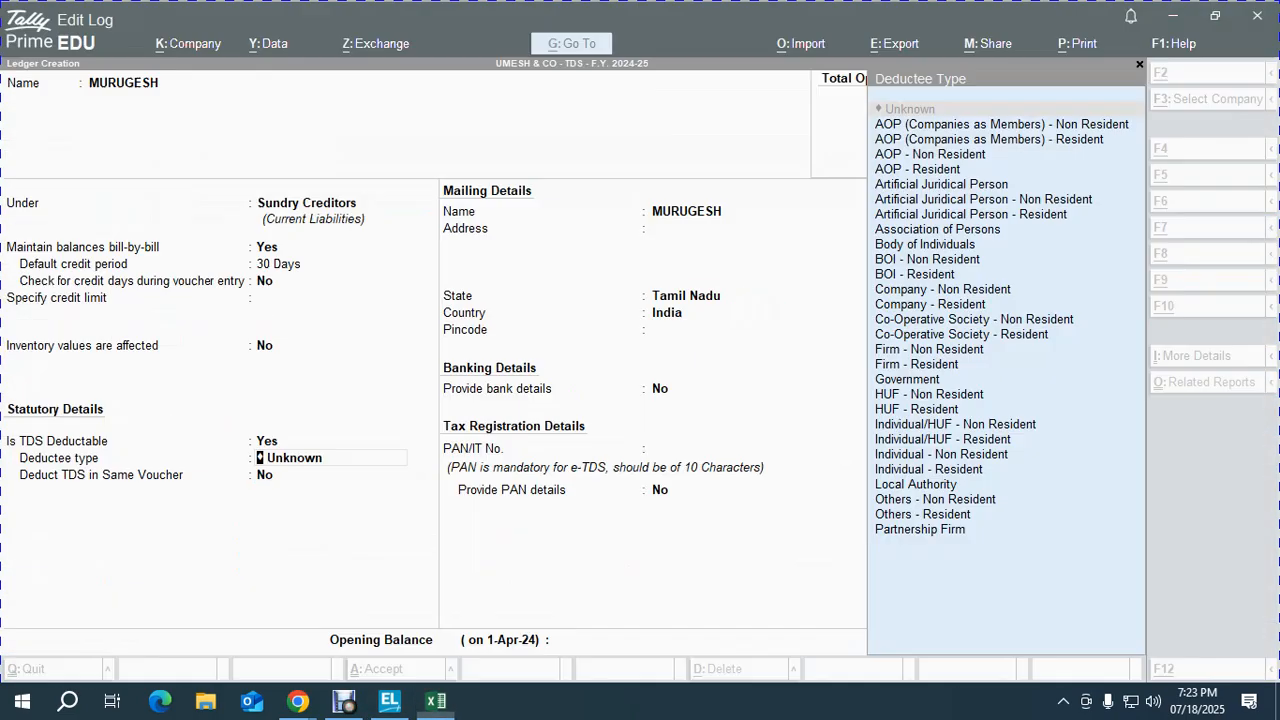
pyautogui.write('ind')
pyautogui.press('Down')
pyautogui.press('Down')
pyautogui.press('Down')
pyautogui.press('Down')
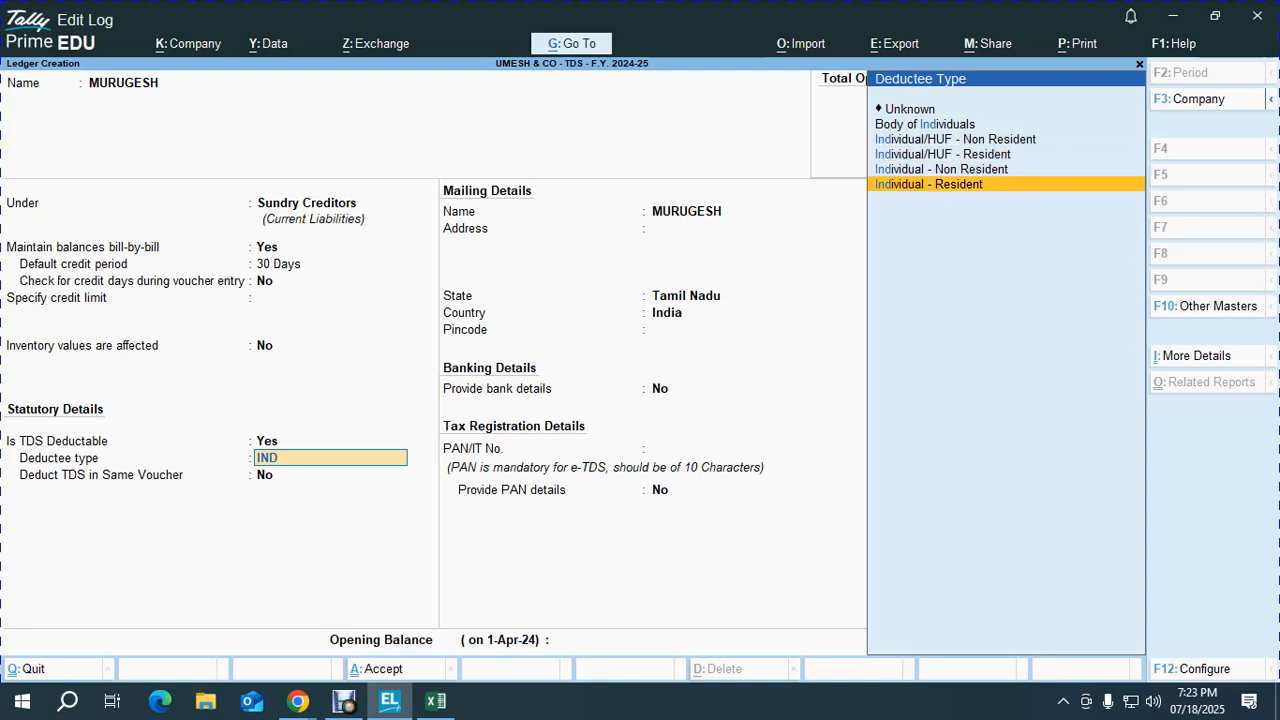
pyautogui.press('Return')
pyautogui.press('Return')
pyautogui.press('Return')
pyautogui.press('Return')
pyautogui.press('Return')
pyautogui.press('Return')
pyautogui.press('Return')
pyautogui.hotkey('alt', 'Tab')
pyautogui.hotkey('alt', 'Tab')
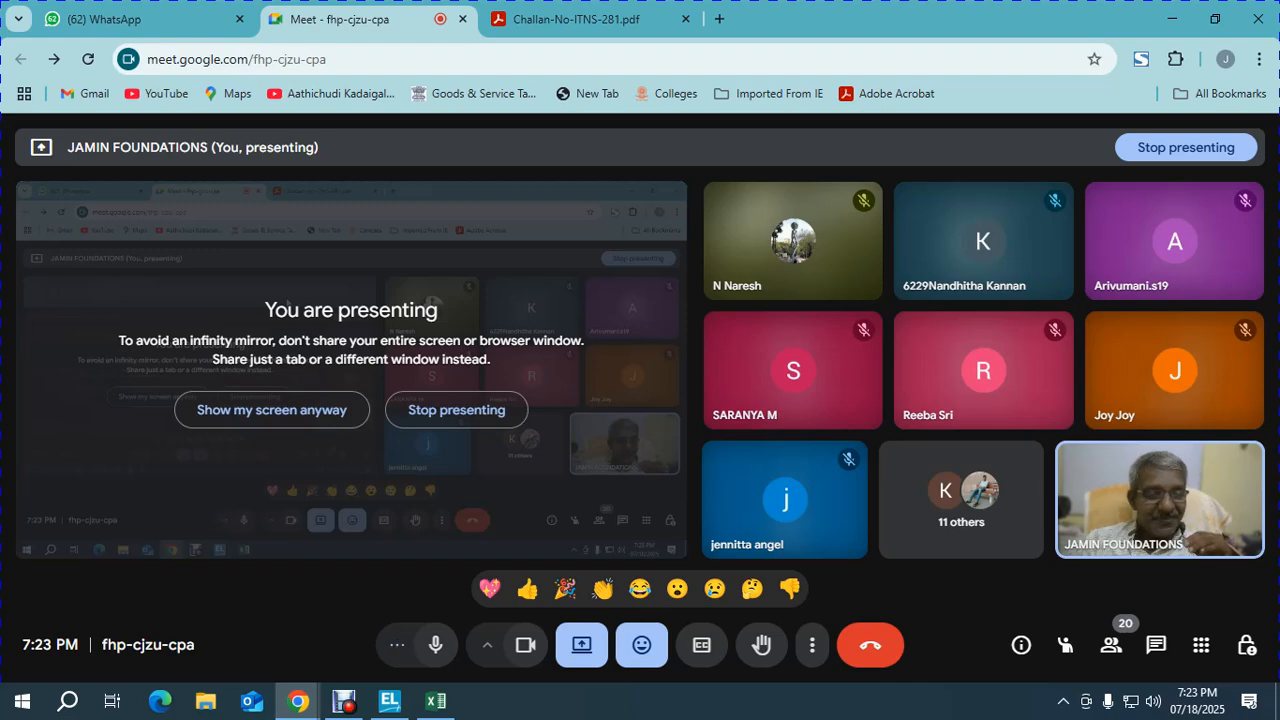
# Step: Copy the PAN in cell I50 and bring the Excel Higher Deductions table back to the front
pyautogui.hotkey('alt', 'Tab')
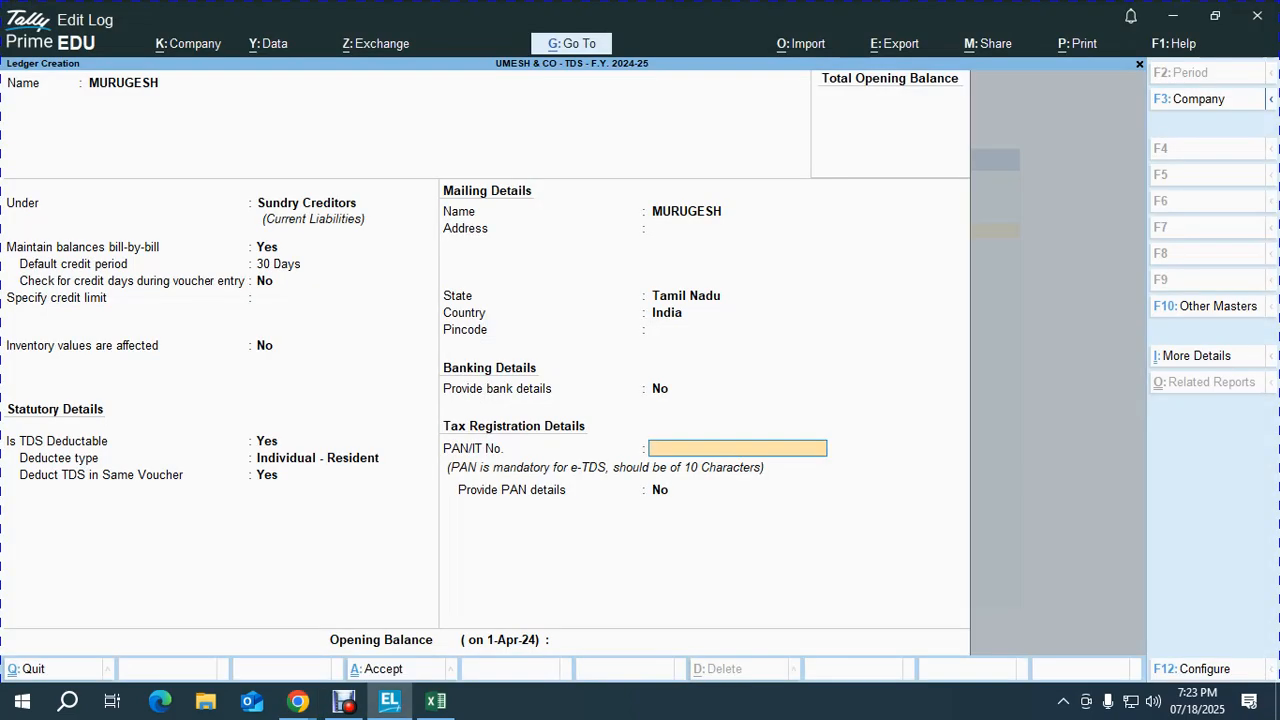
pyautogui.hotkey('alt', 'Tab')
pyautogui.press('Tab')
pyautogui.hotkey('ctrl', 'c')
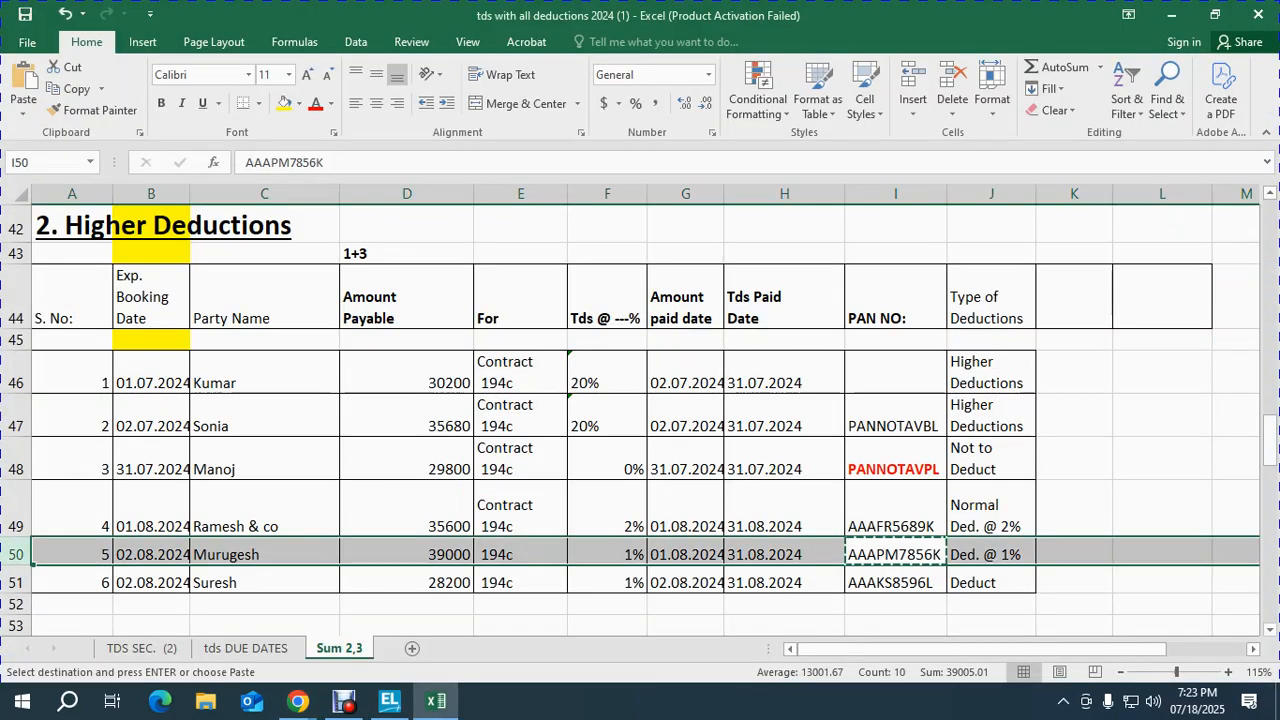
pyautogui.hotkey('alt', 'Tab')
pyautogui.press('Tab')
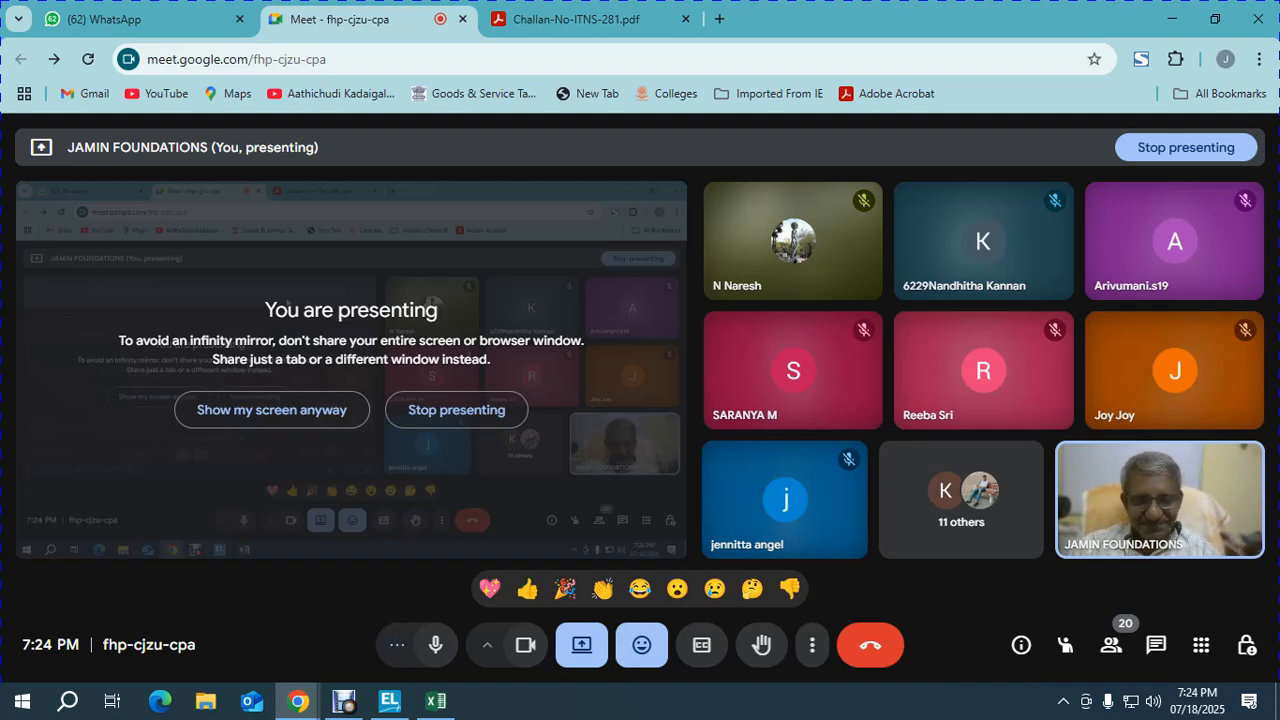
pyautogui.hotkey('alt', 'Tab')
pyautogui.hotkey('alt', 'Tab')
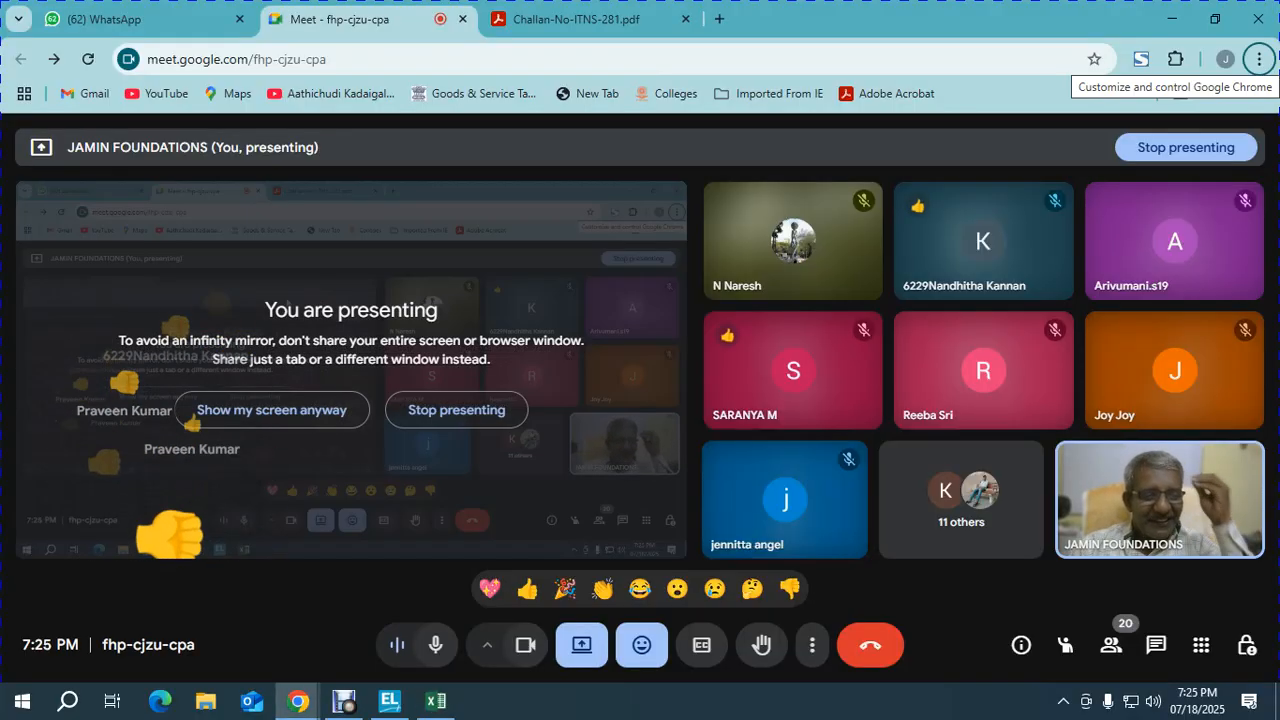
pyautogui.hotkey('alt', 'Tab')
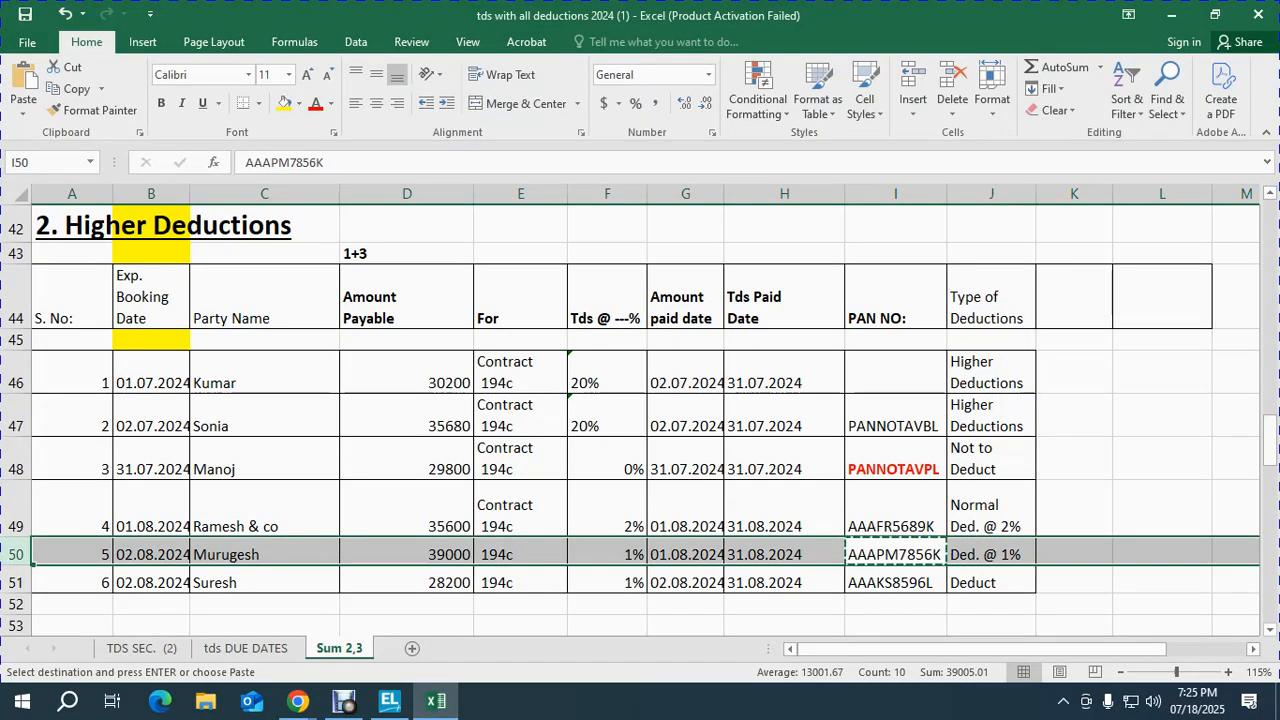
# Step: Paste the I50 PAN into the row-50 party's ledger and save it
pyautogui.hotkey('alt', 'Tab')
pyautogui.press('Tab')
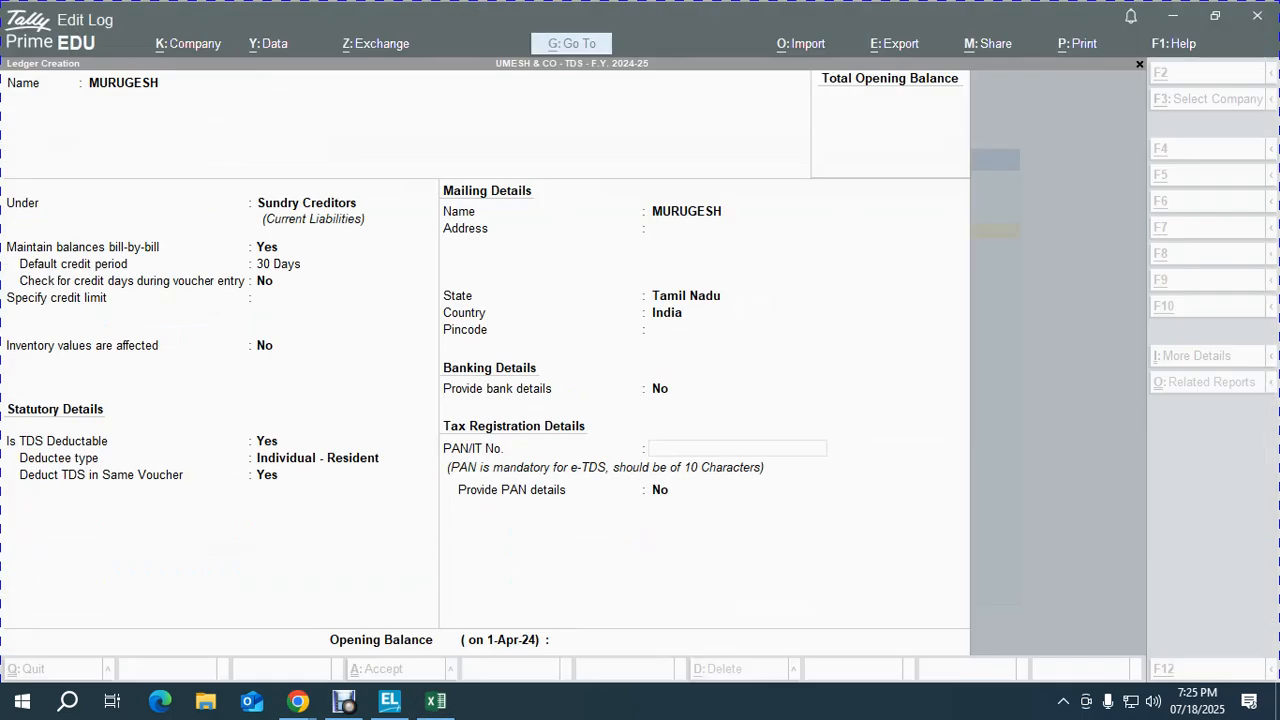
pyautogui.hotkey('ctrl', 'v')
pyautogui.press('Return')
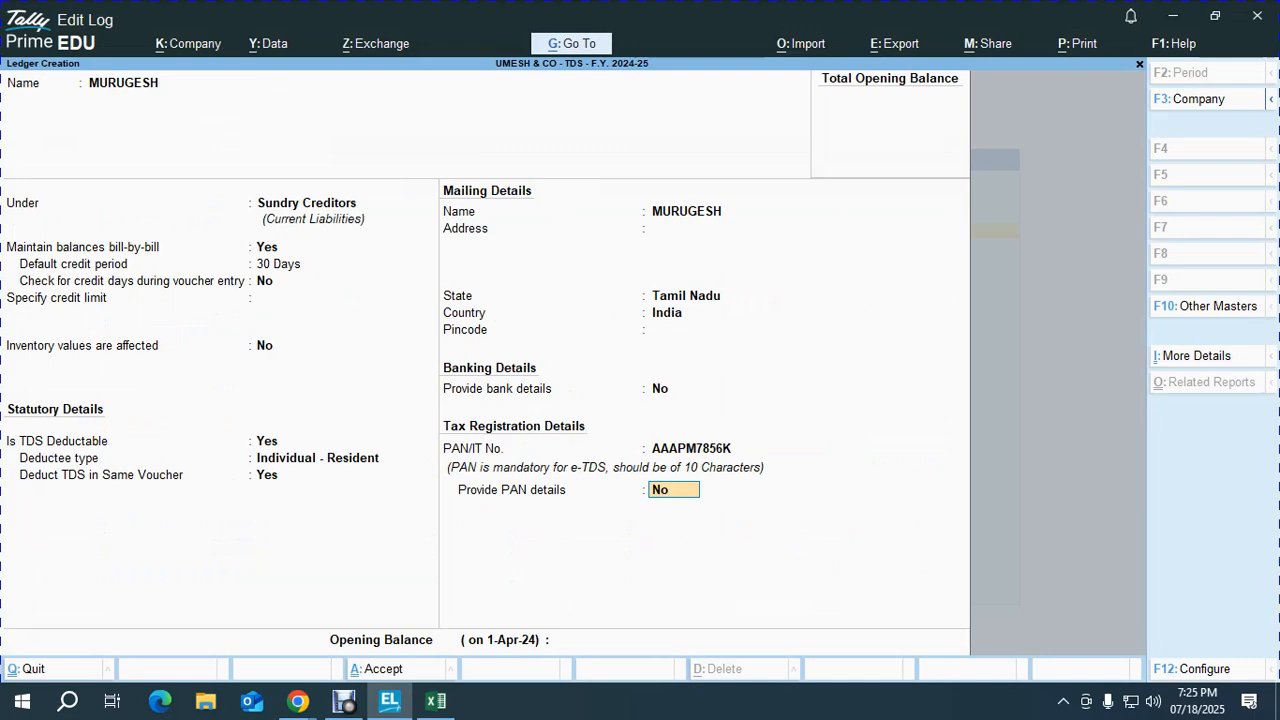
pyautogui.press('Return')
pyautogui.press('Return')
pyautogui.press('Return')
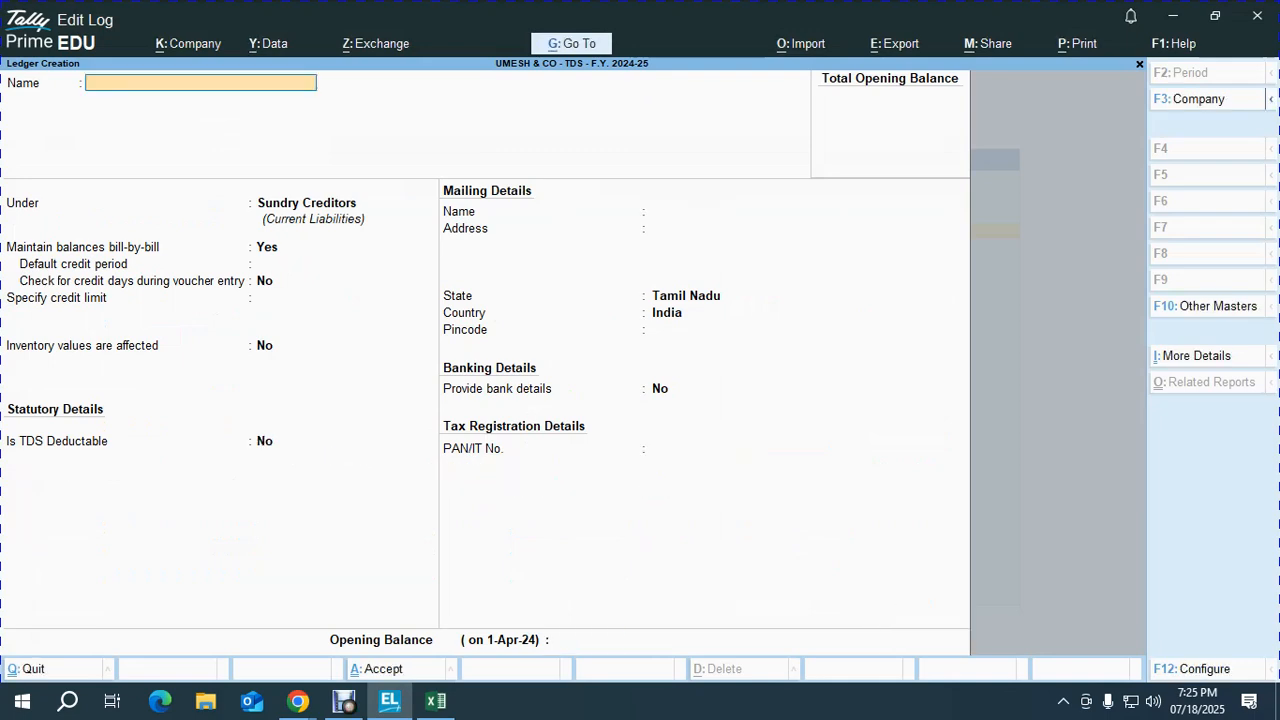
pyautogui.hotkey('alt', 'Tab')
# Step: Create the row-51 party's ledger with 30-day credit, TDS deductible, Individual - Resident, same-voucher deduction
pyautogui.press('Down')
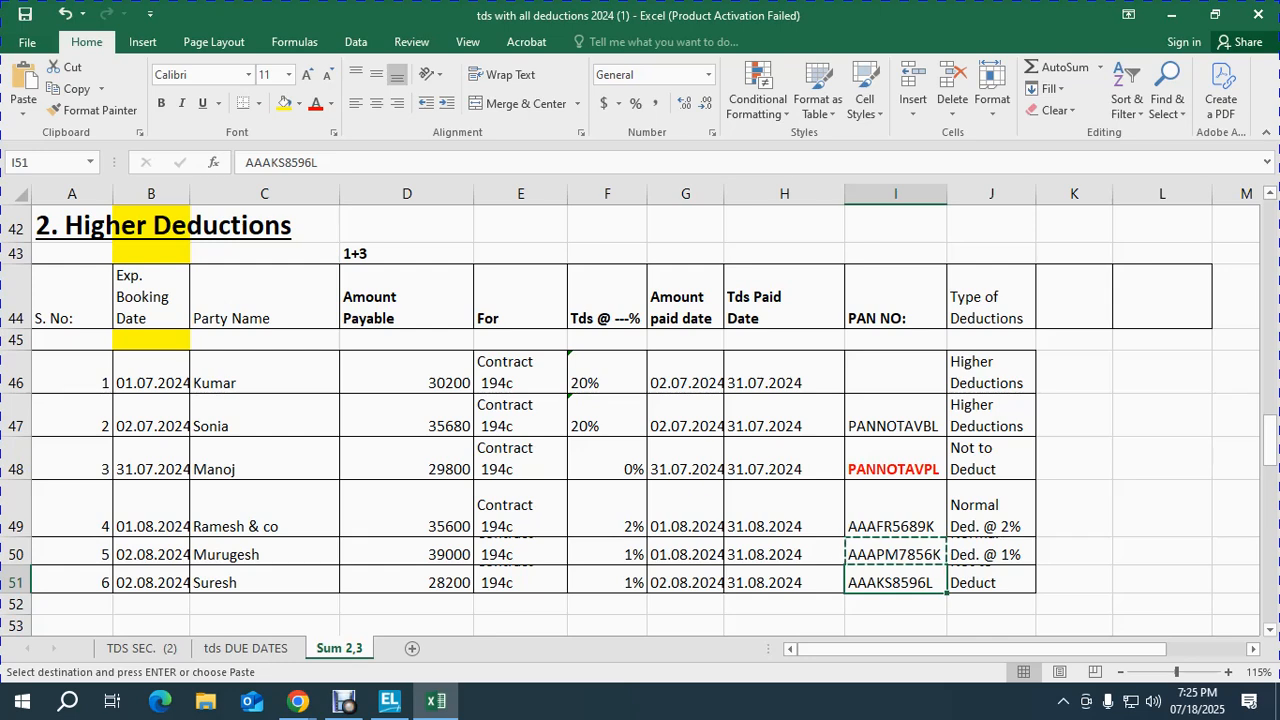
pyautogui.hotkey('shift', 'space')
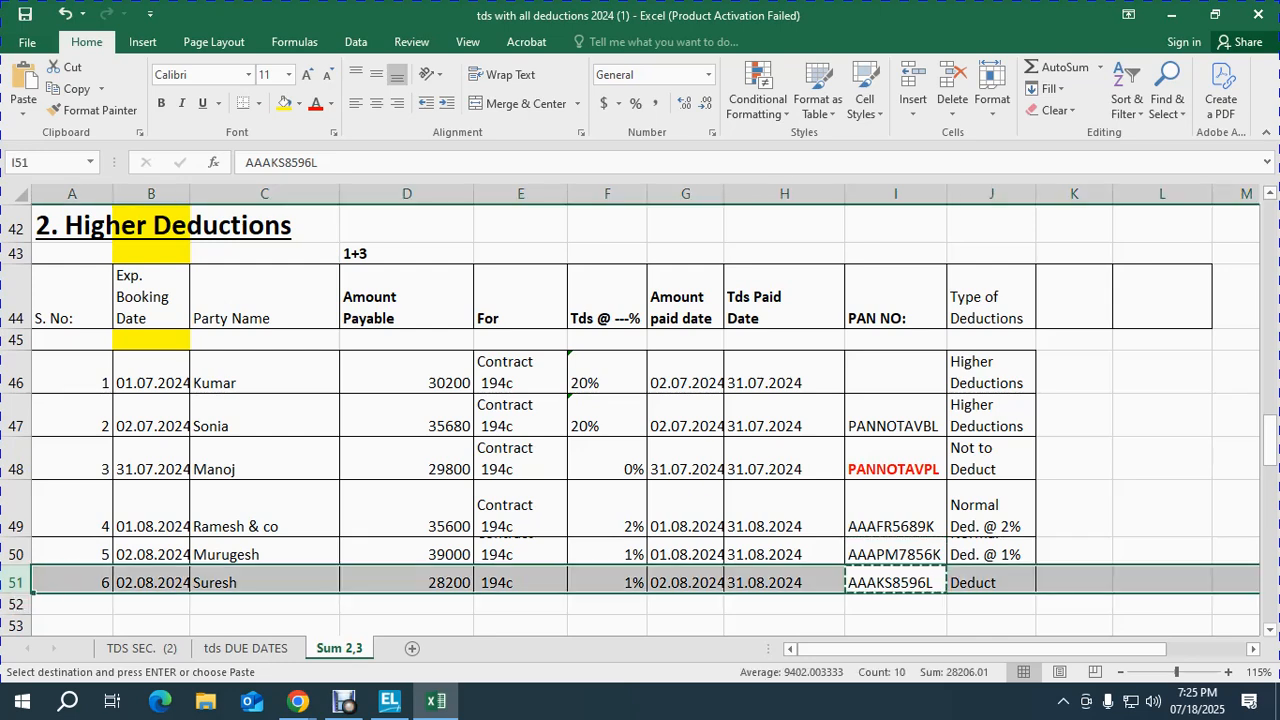
pyautogui.hotkey('alt', 'Tab')
pyautogui.write('SURESH')
pyautogui.press('Return')
pyautogui.press('Return')
pyautogui.press('Return')
pyautogui.press('Return')
pyautogui.press('BackSpace')
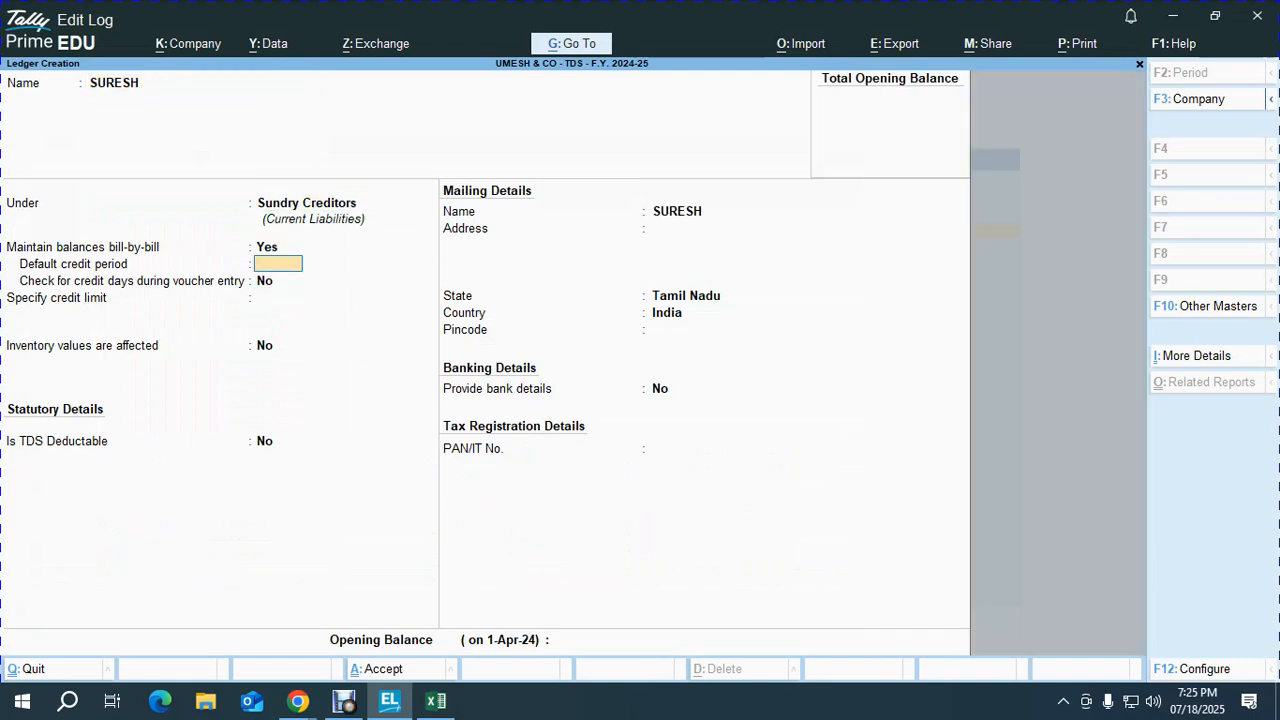
pyautogui.press('Return')
pyautogui.press('Return')
pyautogui.press('Return')
pyautogui.press('Return')
pyautogui.write('y')
pyautogui.press('Return')
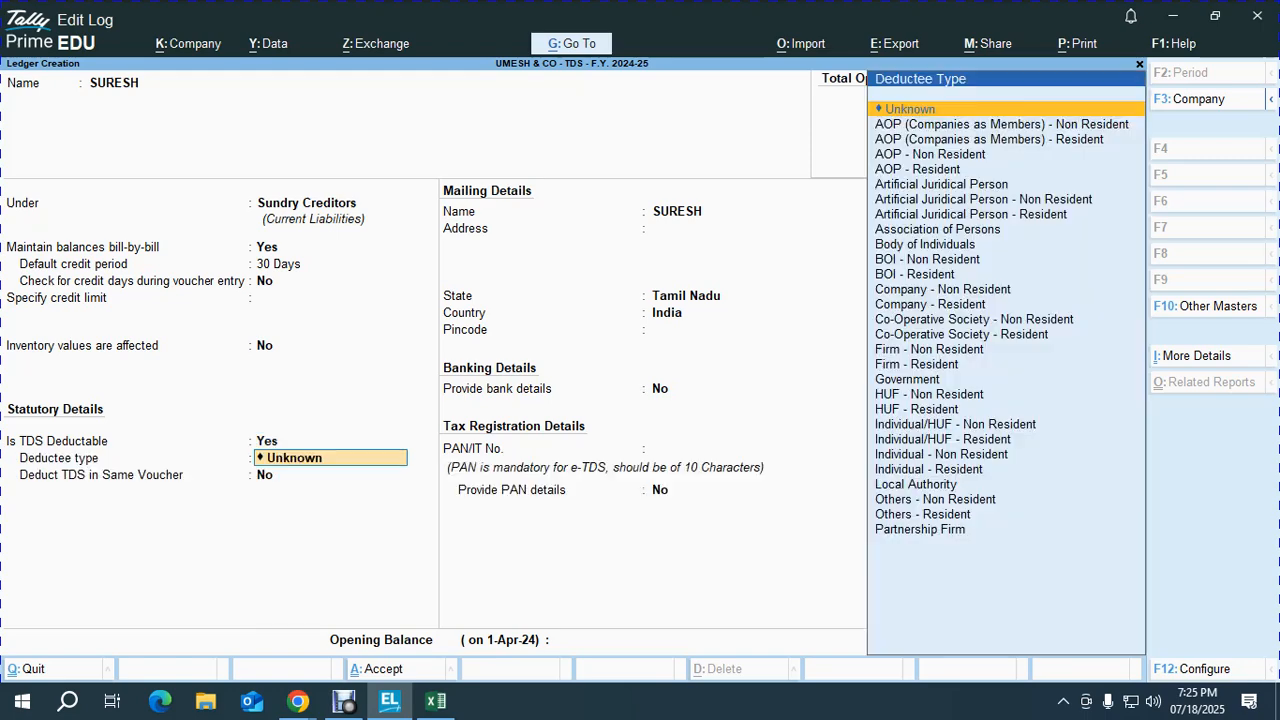
pyautogui.write('IND')
pyautogui.press('Down')
pyautogui.press('Down')
pyautogui.press('Down')
pyautogui.press('Down')
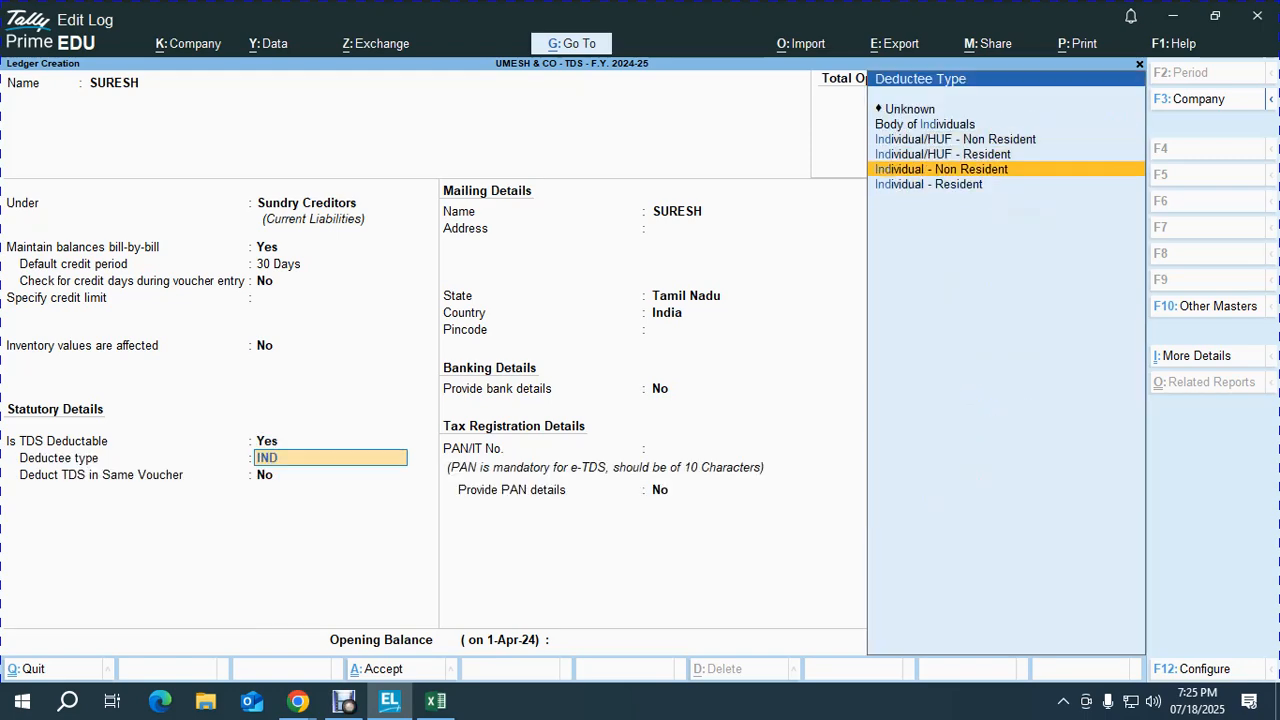
pyautogui.press('Return')
pyautogui.write('y')
pyautogui.press('Return')
pyautogui.press('Return')
pyautogui.press('Return')
pyautogui.press('Return')
pyautogui.press('Return')
pyautogui.press('Return')
pyautogui.press('Return')
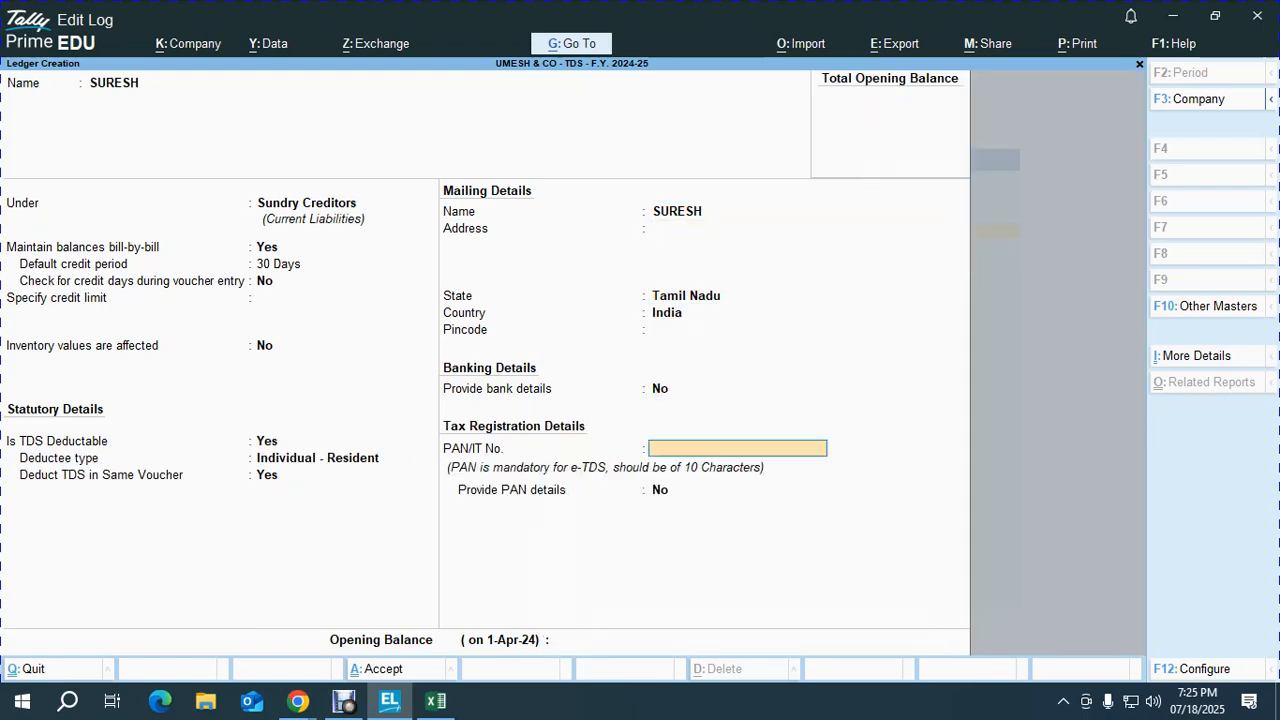
# Step: Paste the PAN from cell I51, dismiss the invalid-format warning and reach the save prompt
pyautogui.hotkey('alt', 'Tab')
pyautogui.press('Right')
pyautogui.press('Right')
pyautogui.press('Down')
pyautogui.press('Left')
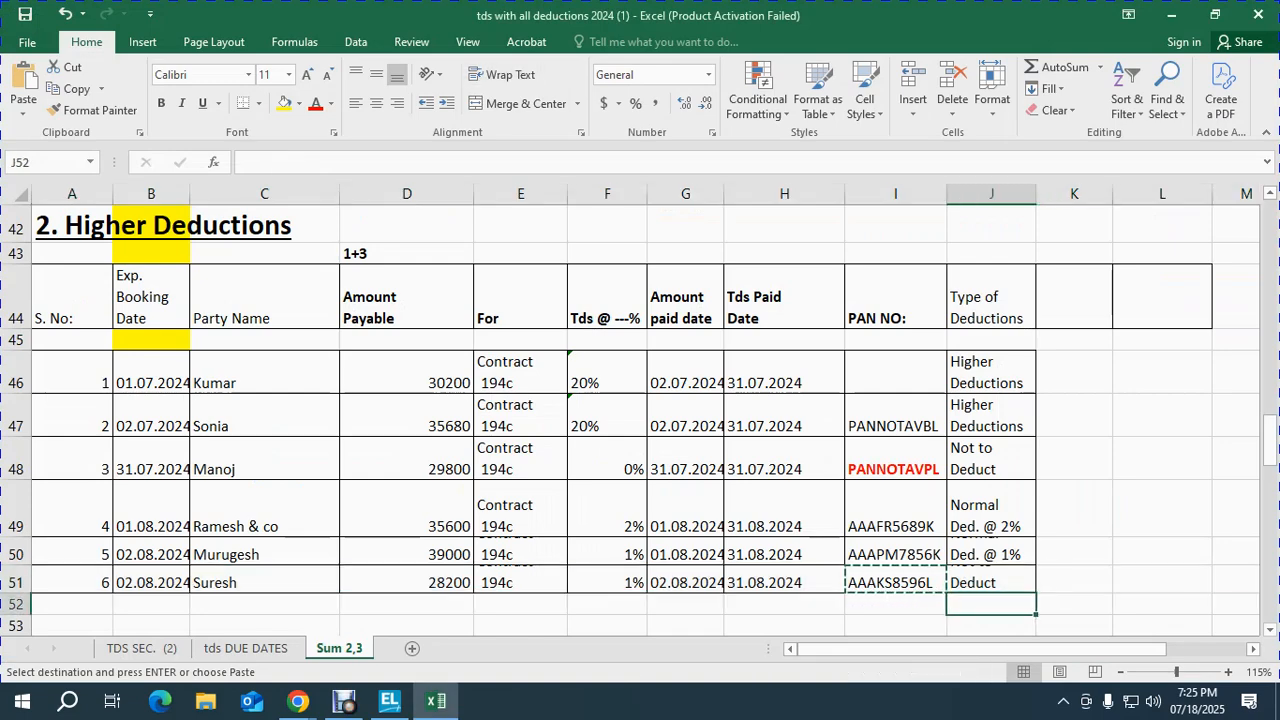
pyautogui.press('Left')
pyautogui.press('Up')
pyautogui.hotkey('ctrl', 'c')
pyautogui.hotkey('alt', 'Tab')
pyautogui.hotkey('ctrl', 'alt', 'v')
pyautogui.press('Return')
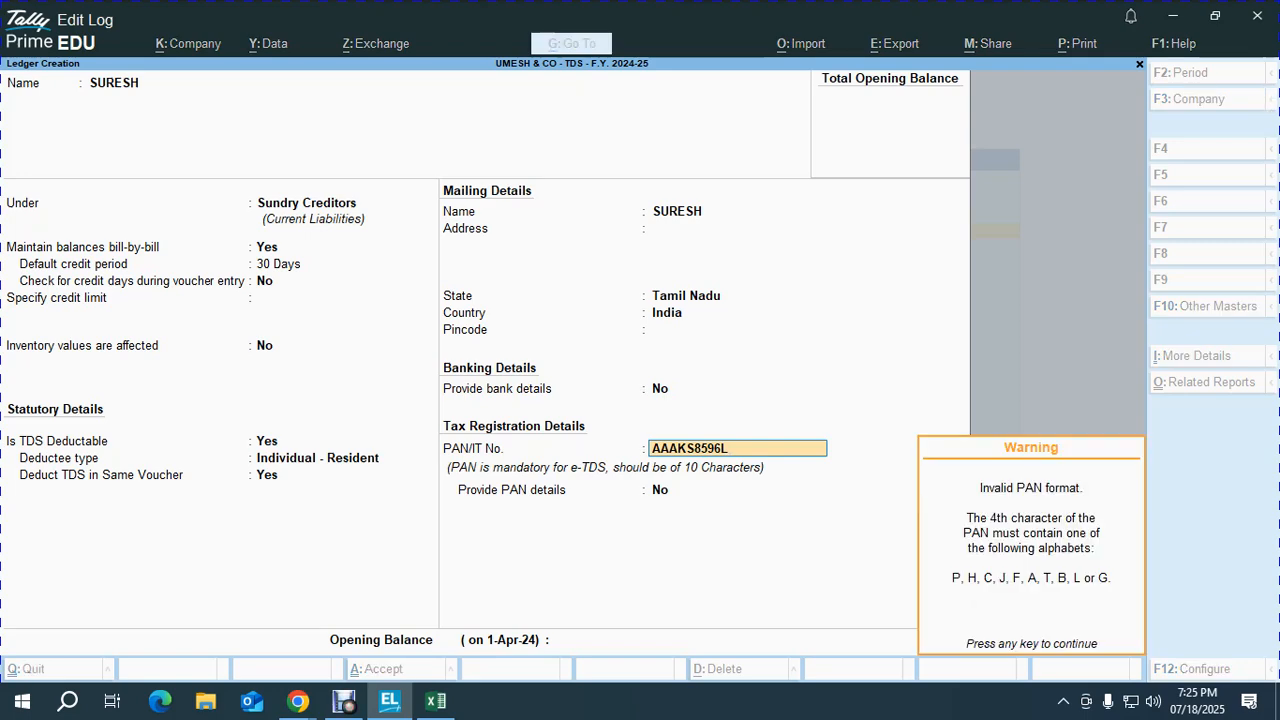
pyautogui.press('Return')
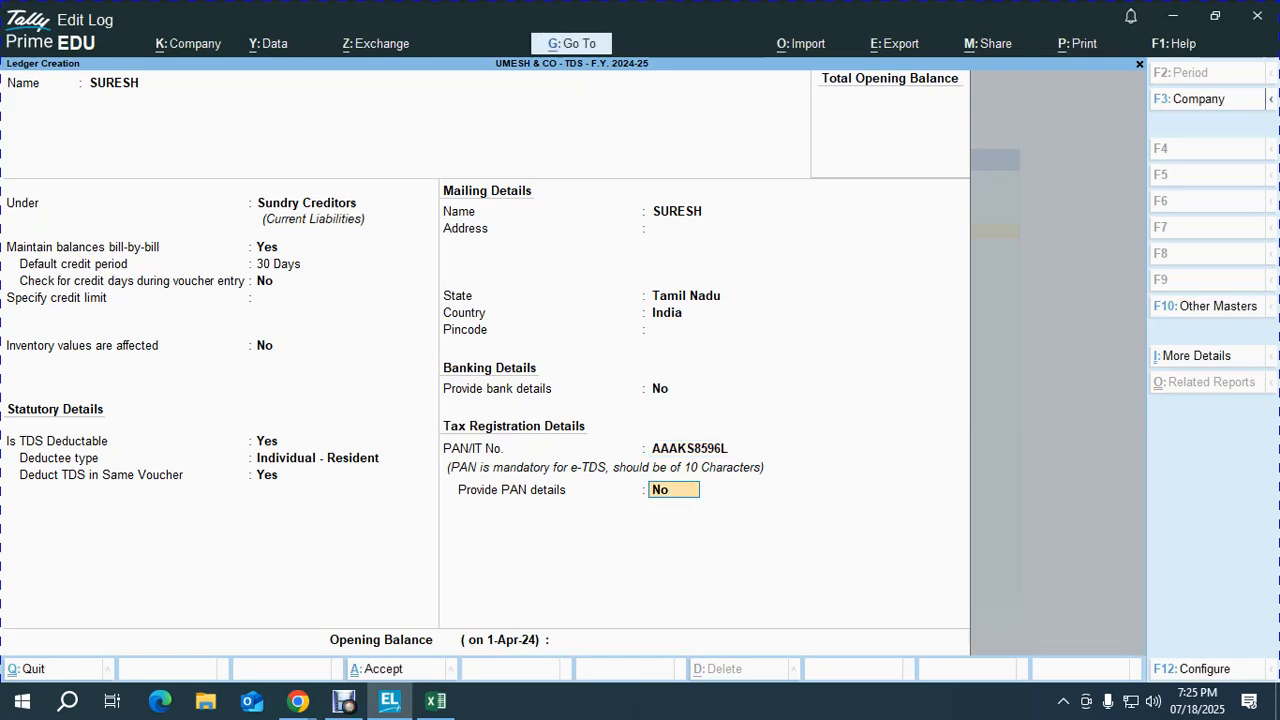
pyautogui.hotkey('alt', 'Tab')
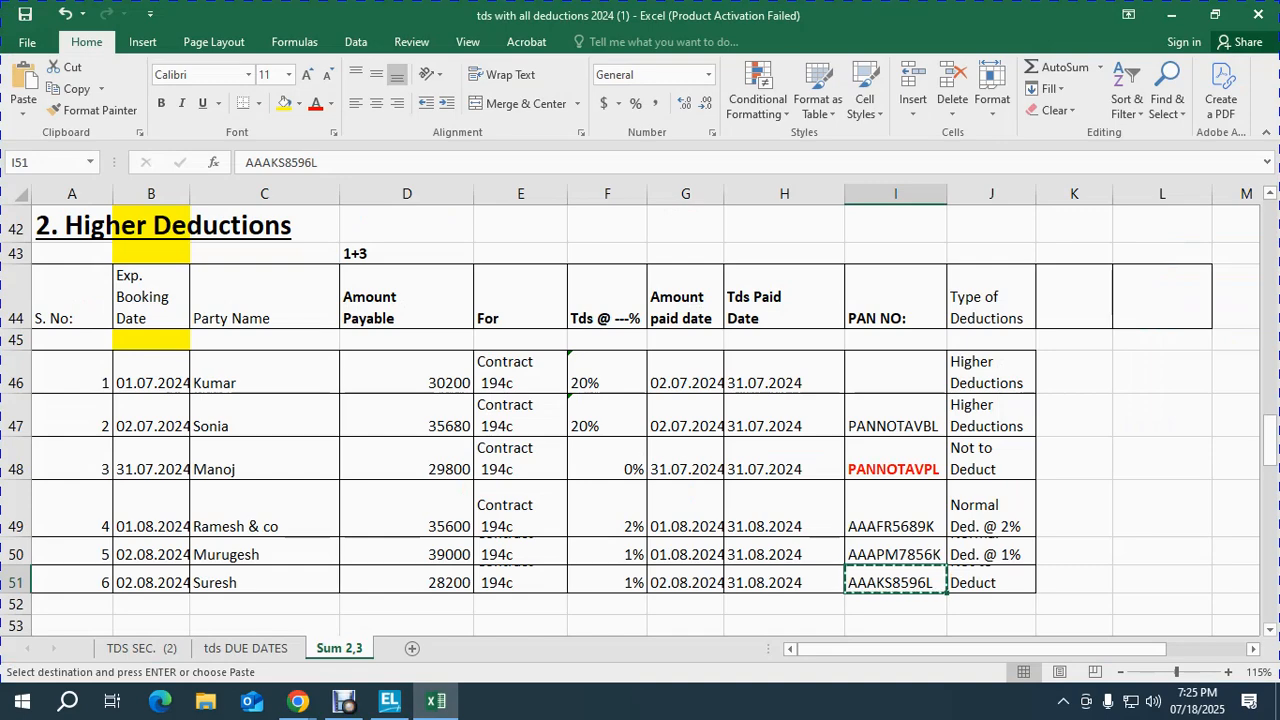
pyautogui.hotkey('alt', 'Tab')
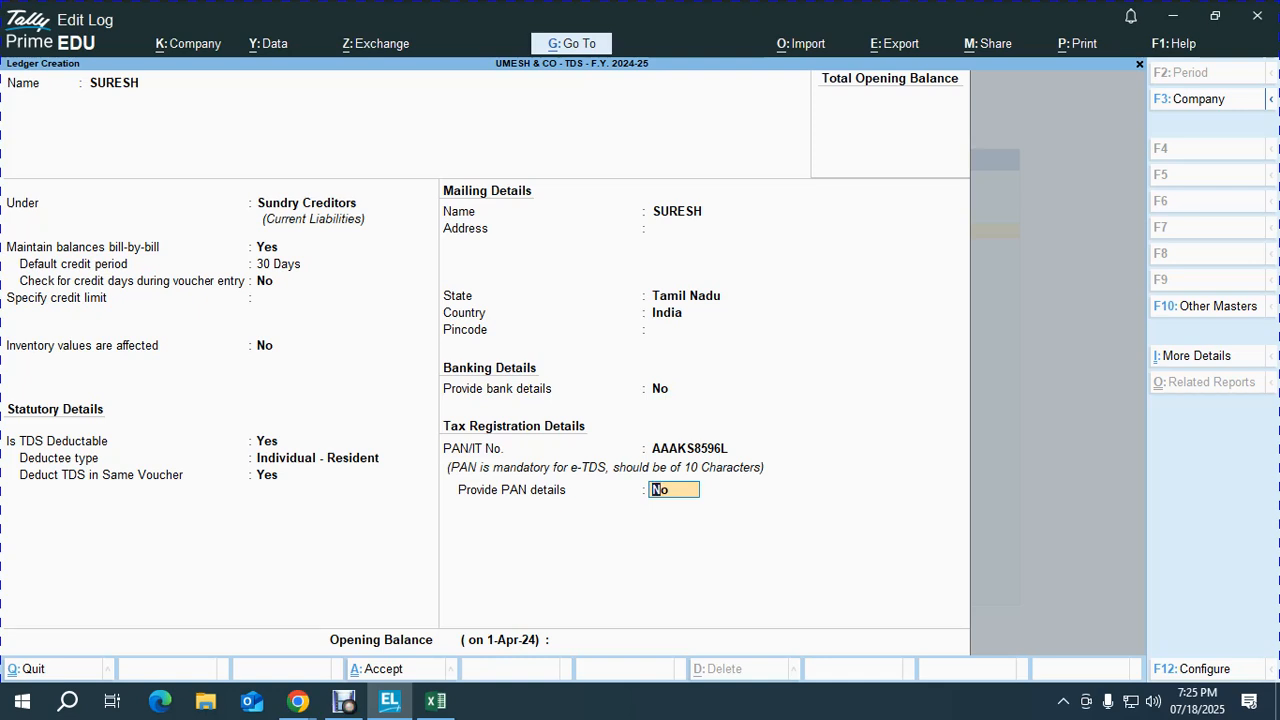
pyautogui.press('Return')
pyautogui.press('Return')
pyautogui.press('Return')
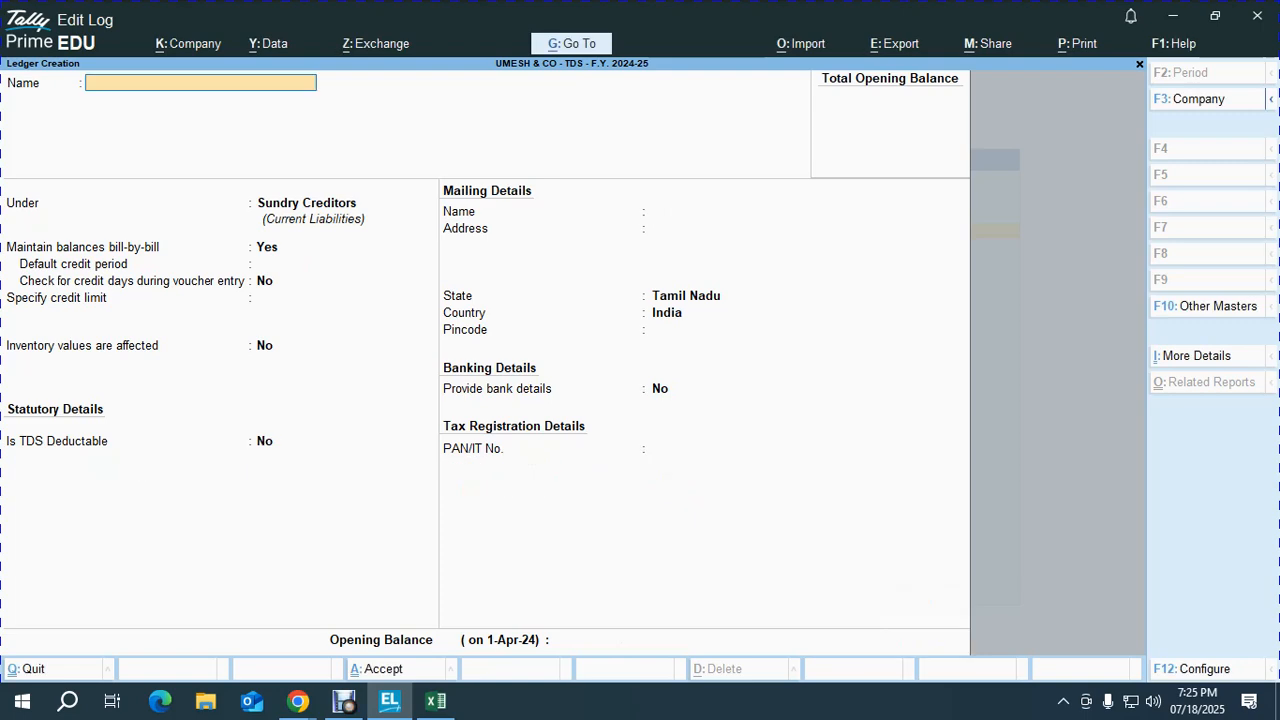
# Step: In Excel, move from I51 to D46 and select row 46, the 30200 payable entry
pyautogui.hotkey('alt', 'Tab')
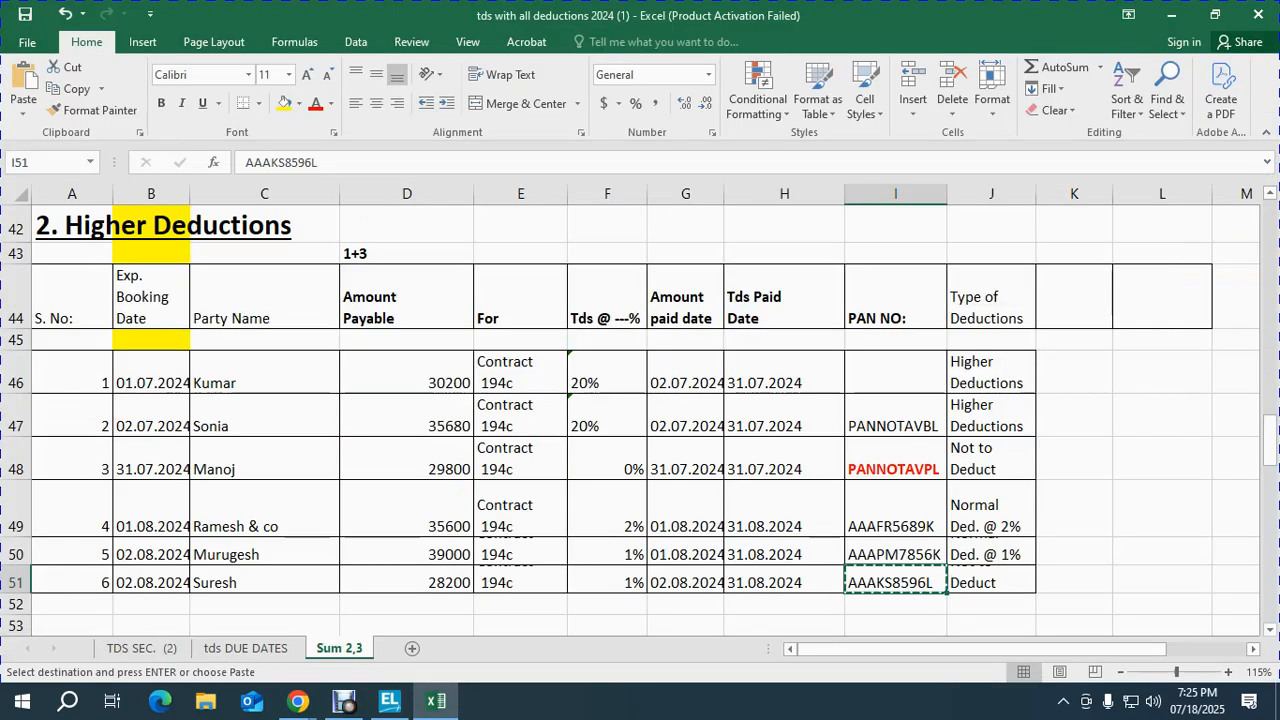
pyautogui.hotkey('alt', 'Tab')
pyautogui.hotkey('alt', 'Tab')
pyautogui.press('Left')
pyautogui.press('Left')
pyautogui.press('Left')
pyautogui.press('Left')
pyautogui.press('Left')
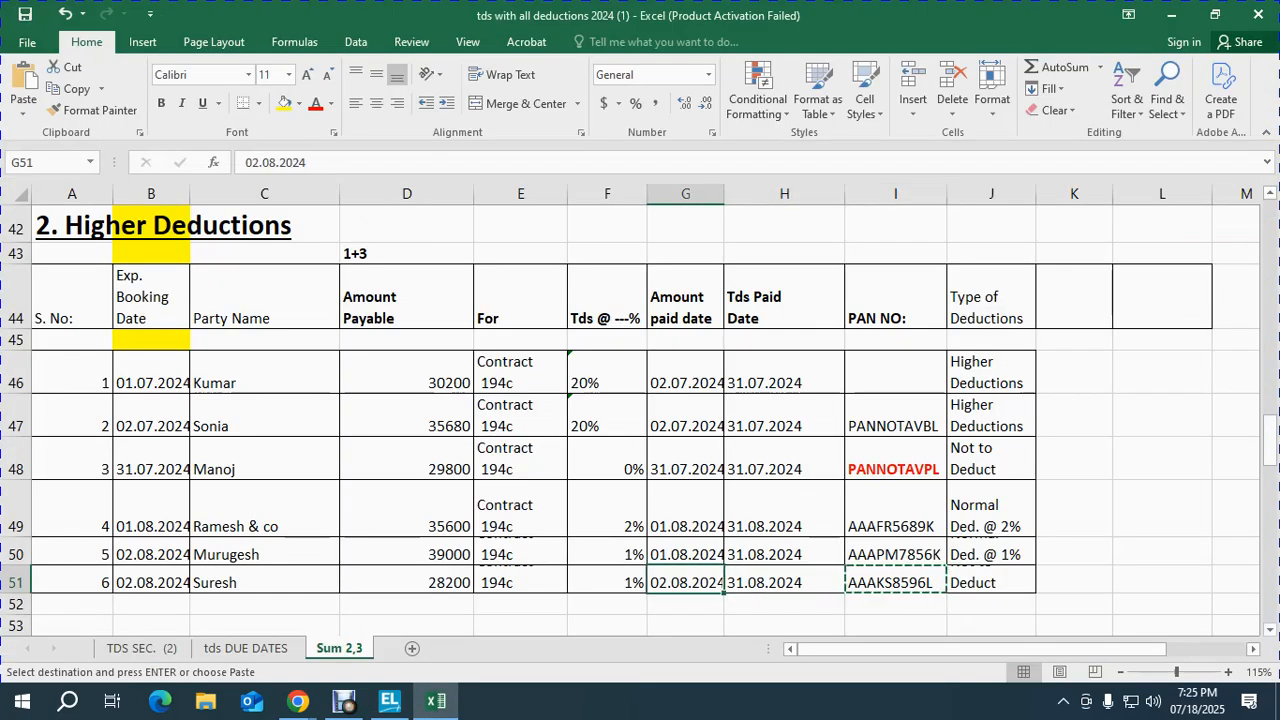
pyautogui.press('Up')
pyautogui.press('Up')
pyautogui.press('Up')
pyautogui.press('Up')
pyautogui.press('Up')
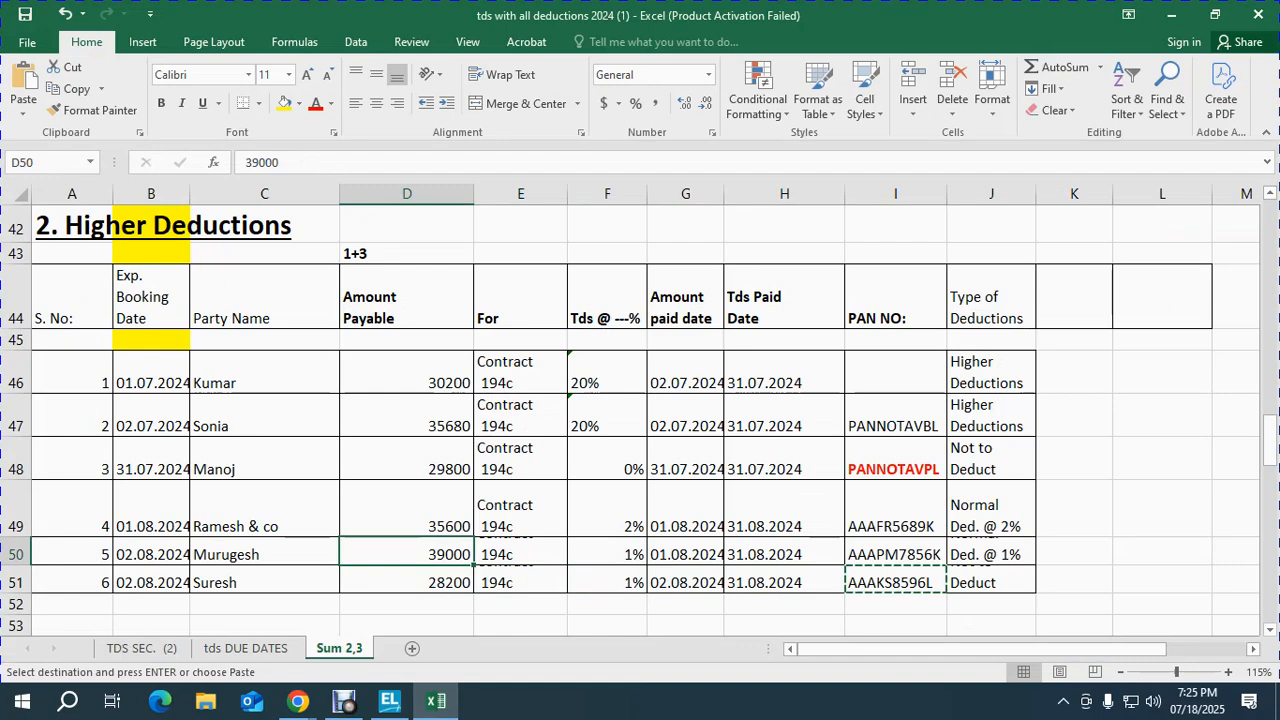
pyautogui.hotkey('alt', 'Tab')
pyautogui.press('Tab')
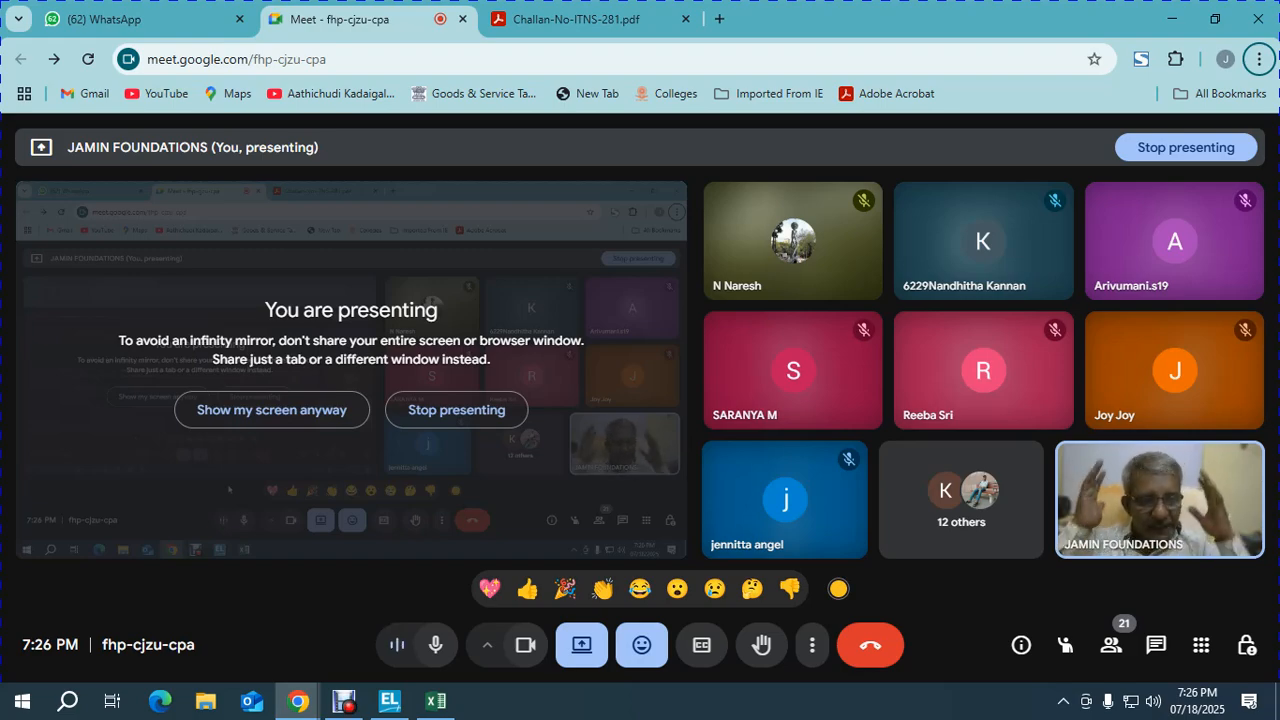
pyautogui.hotkey('alt', 'Tab')
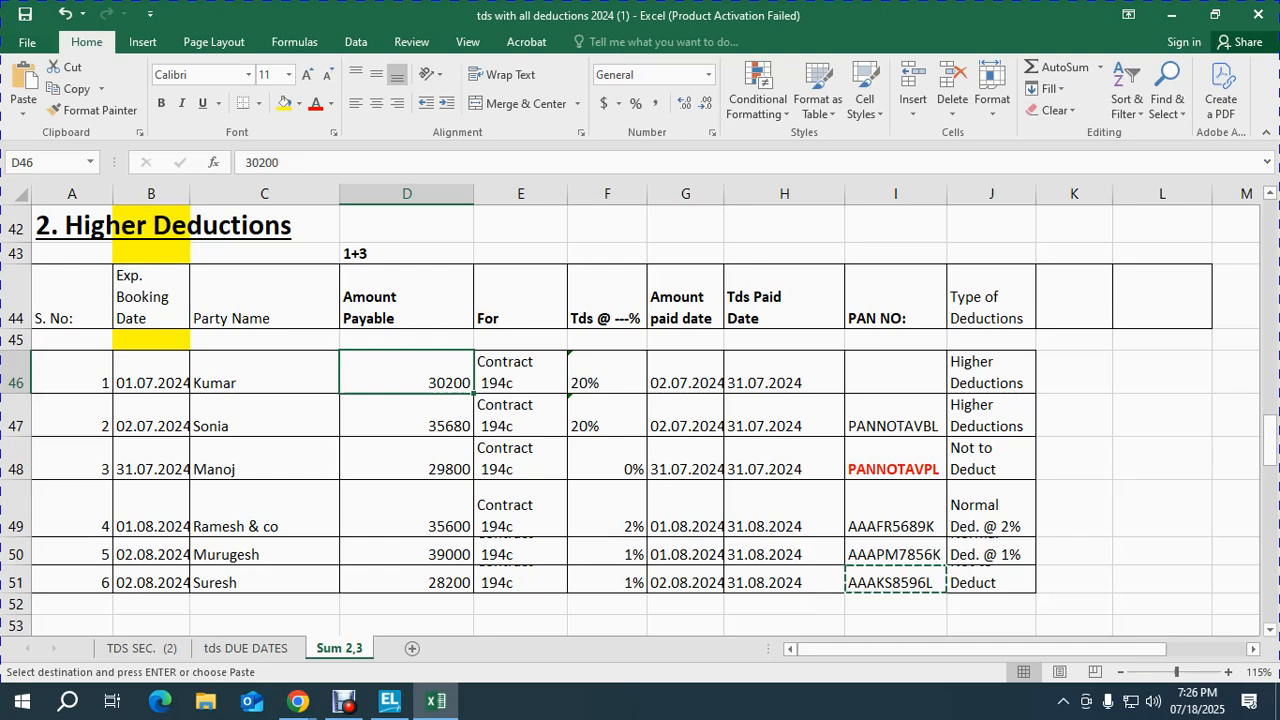
pyautogui.hotkey('shift', 'space')
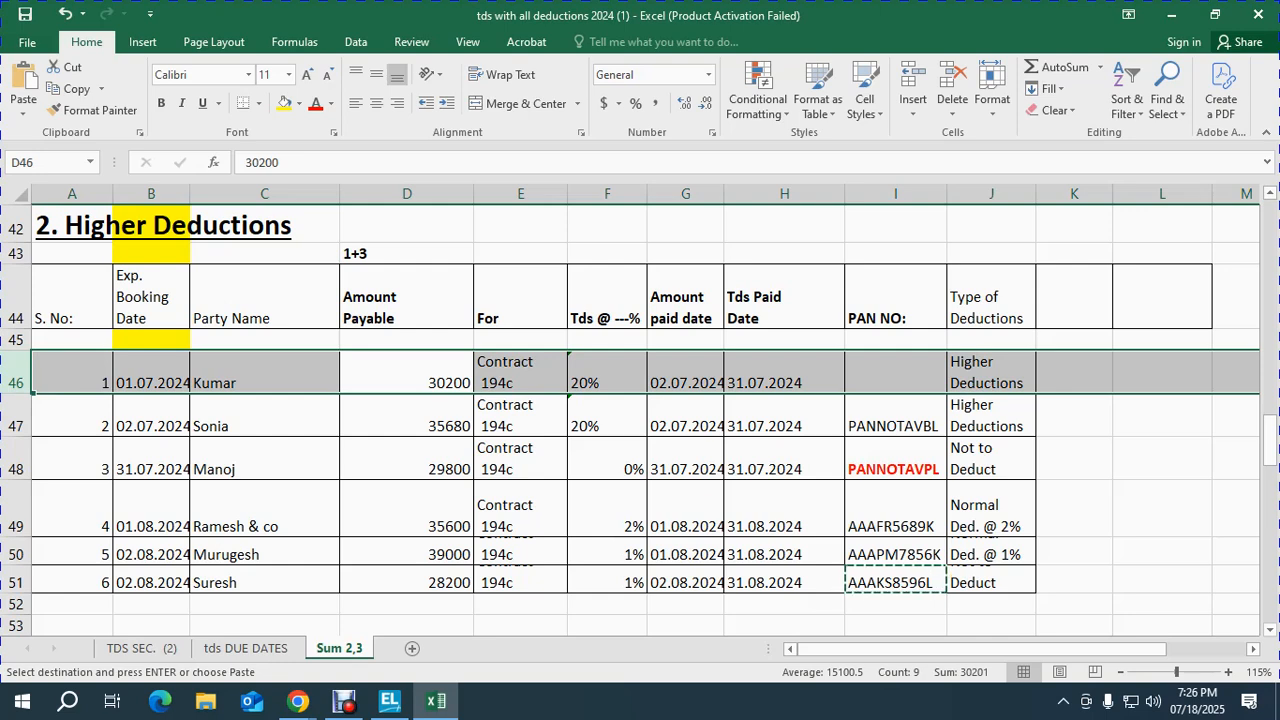
pyautogui.hotkey('alt', 'Tab')
pyautogui.hotkey('alt', 'Tab')
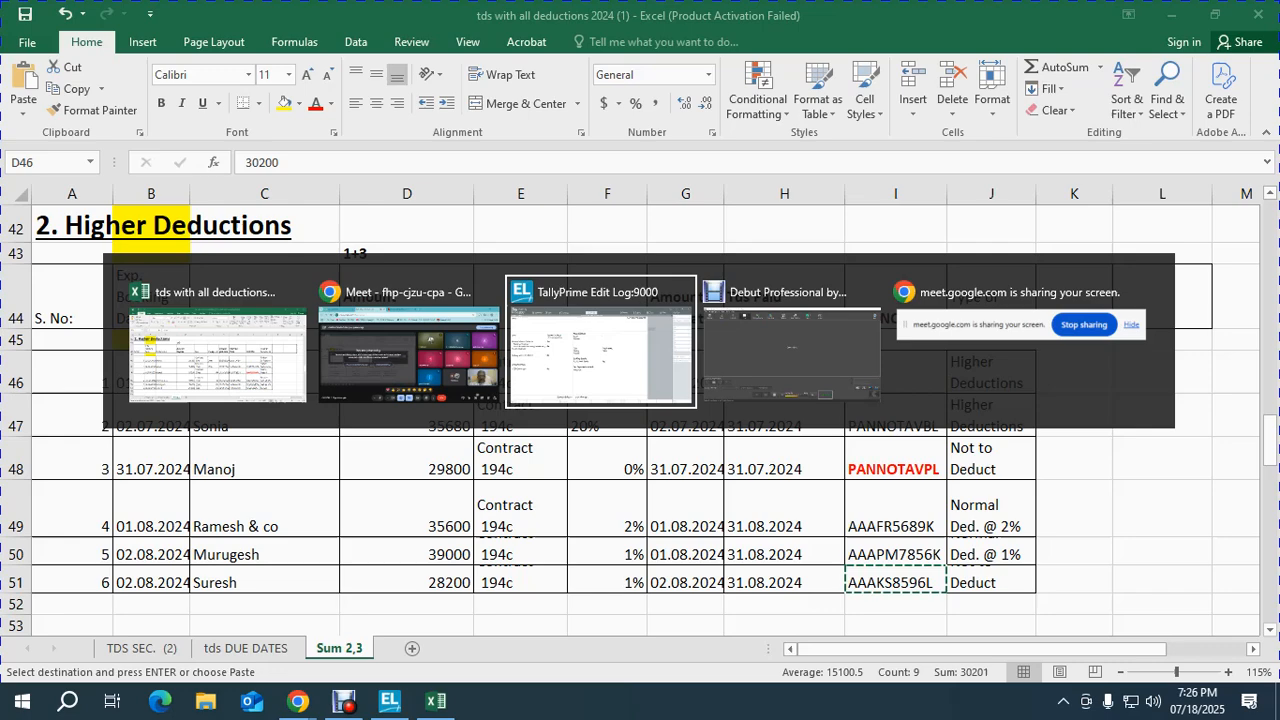
# Step: Start a new Journal voucher dated 1-Jul-24
pyautogui.press('Escape')
pyautogui.press('y')
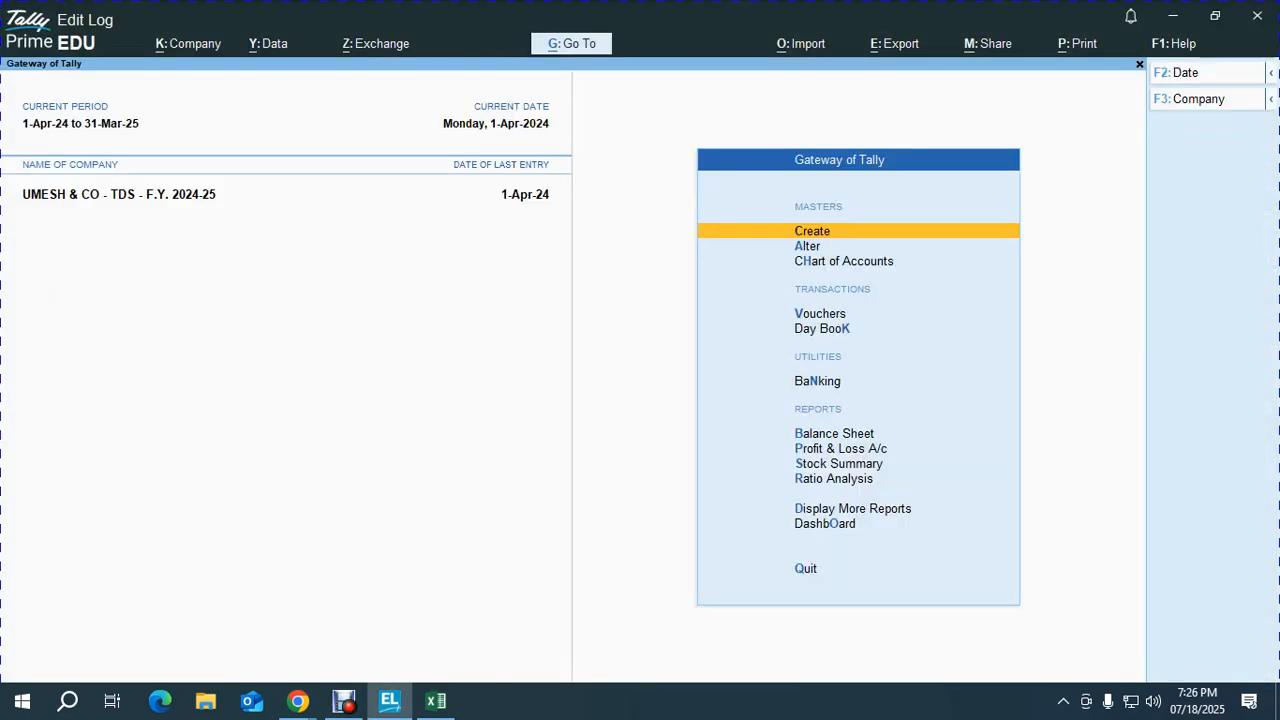
pyautogui.press('v')
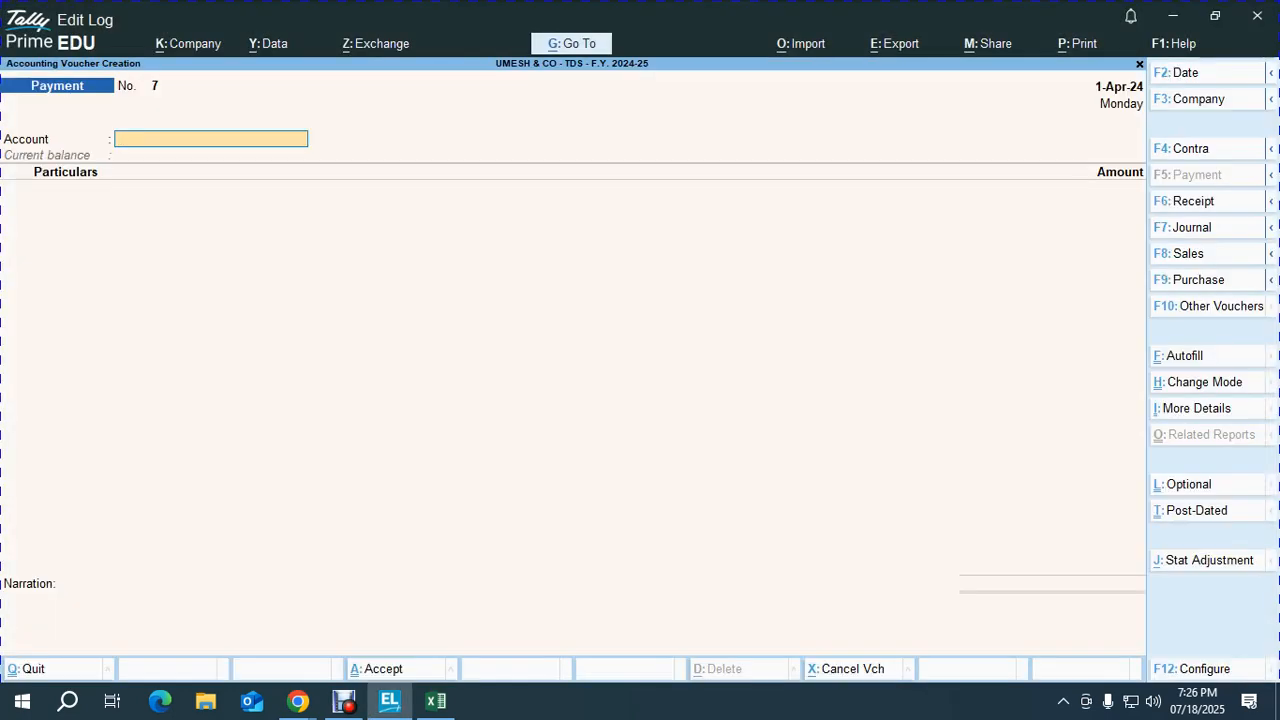
pyautogui.press('F8')
pyautogui.press('F7')
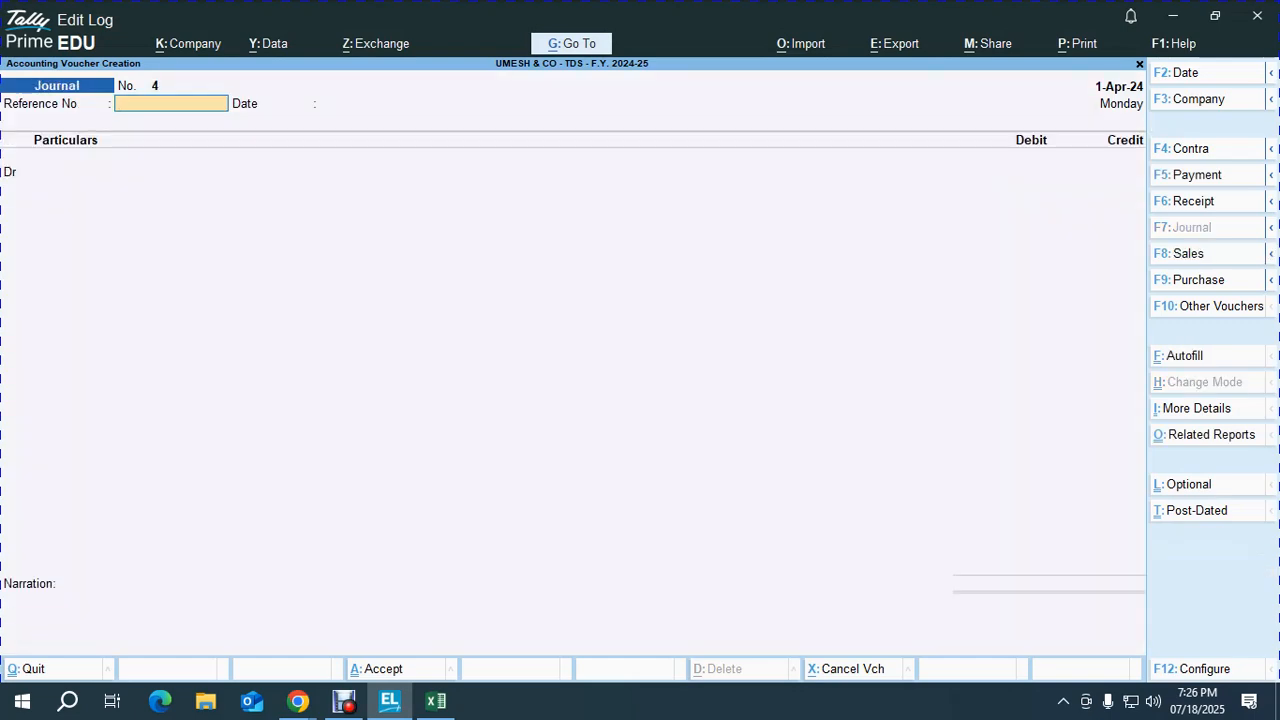
pyautogui.hotkey('alt', 'Tab')
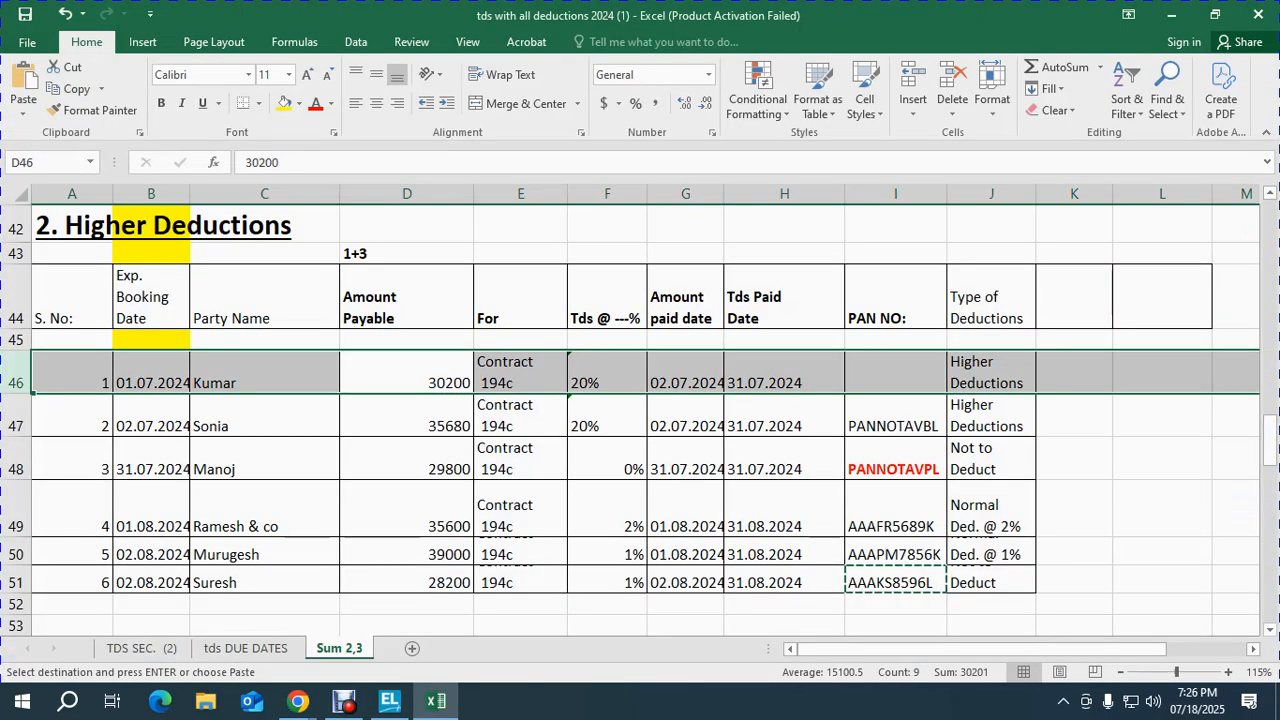
pyautogui.hotkey('alt', 'Tab')
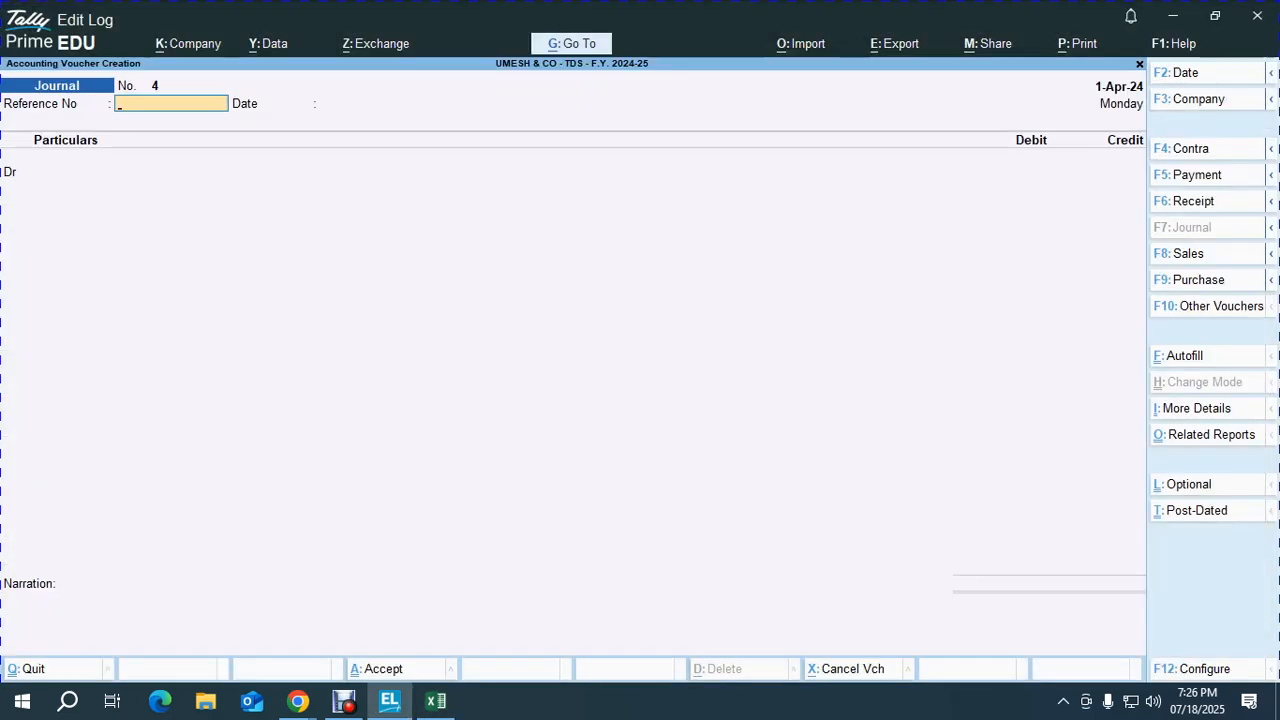
pyautogui.press('F2')
pyautogui.write('1-7')
pyautogui.press('Return')
pyautogui.press('Return')
pyautogui.press('Return')
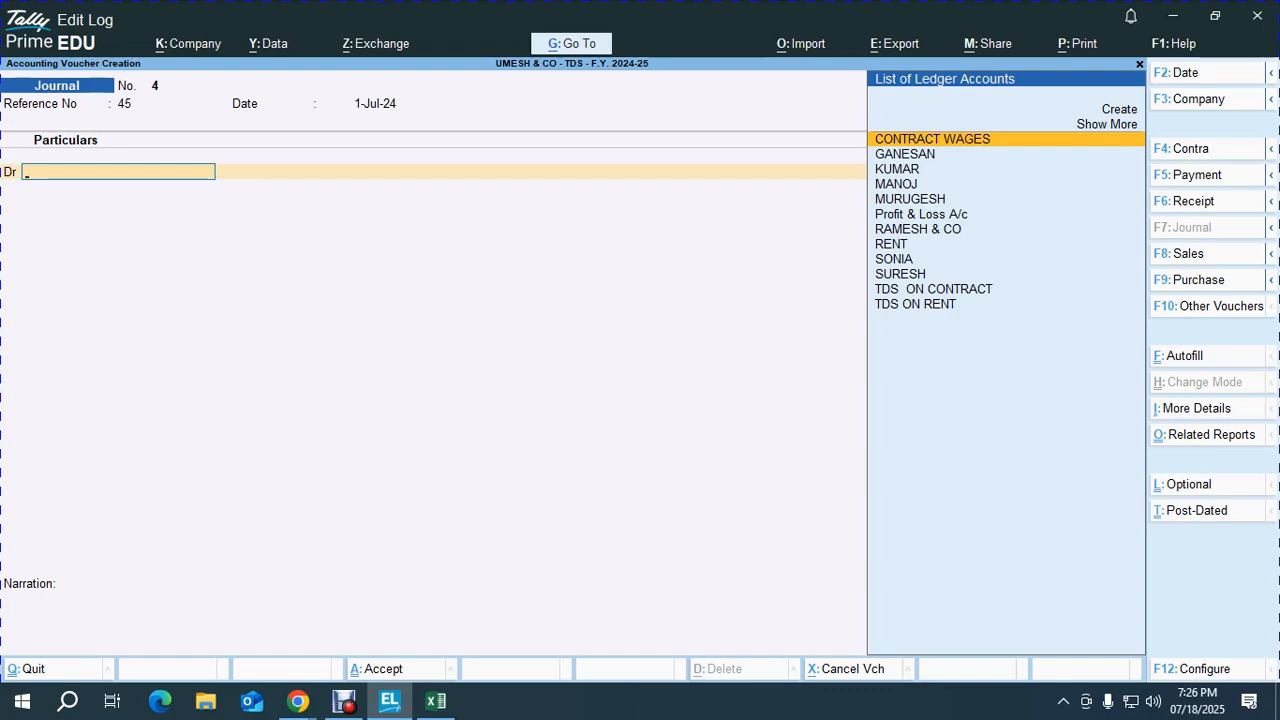
# Step: Debit CONTRACT WAGES with 30,200
pyautogui.press('Return')
pyautogui.hotkey('alt', 'Tab')
pyautogui.hotkey('alt', 'Tab')
pyautogui.write('30200')
pyautogui.press('Return')
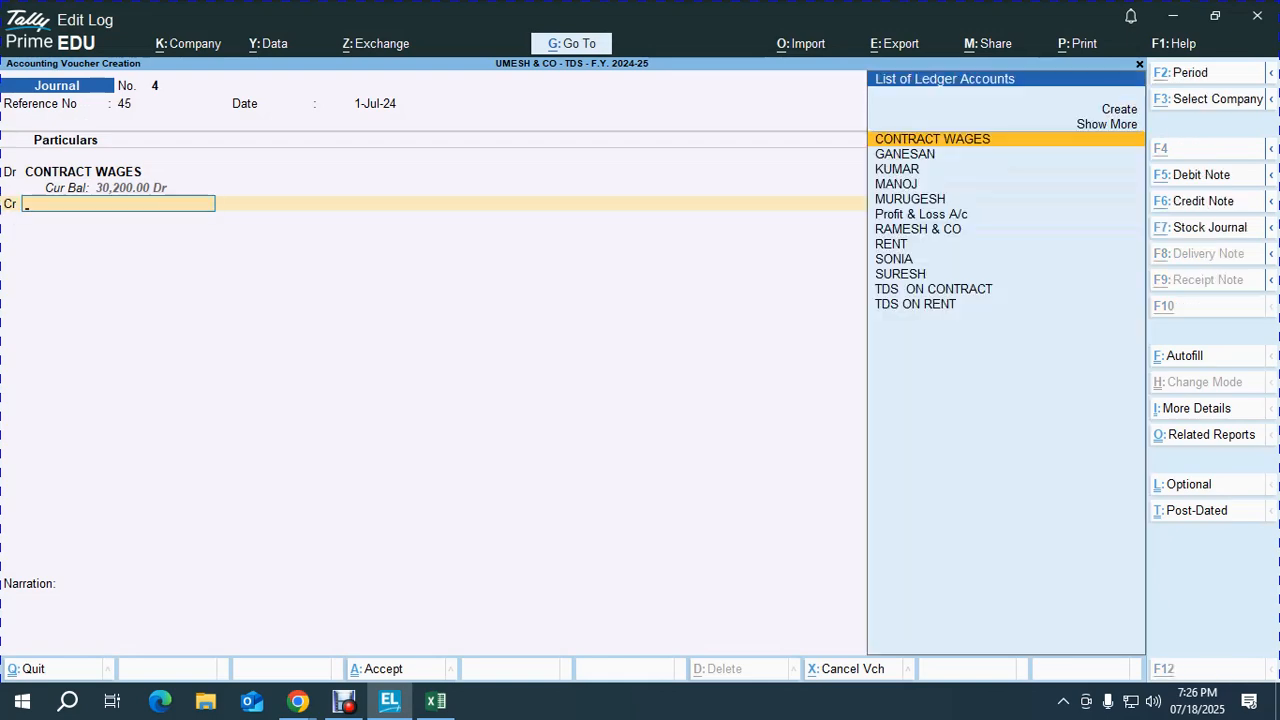
# Step: Credit the contractor's ledger 24,160 with a new bill reference 45
pyautogui.hotkey('alt', 'Tab')
pyautogui.hotkey('alt', 'Tab')
pyautogui.write('KU')
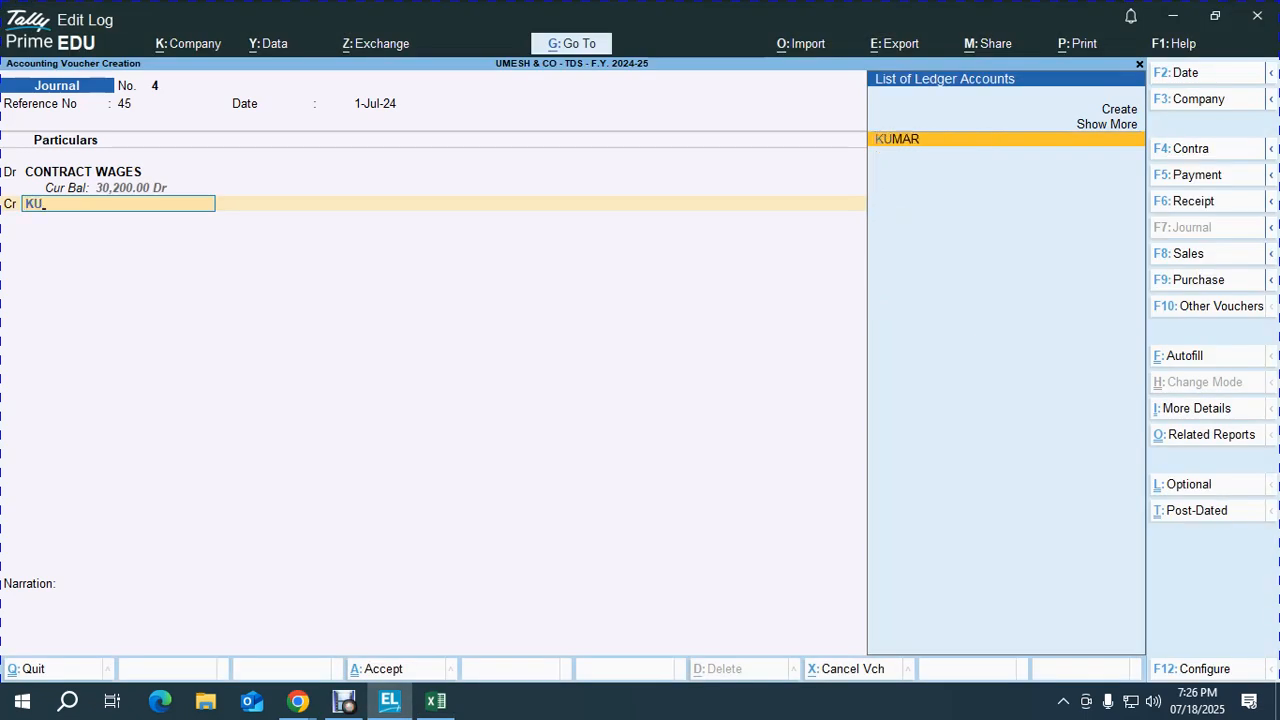
pyautogui.press('Return')
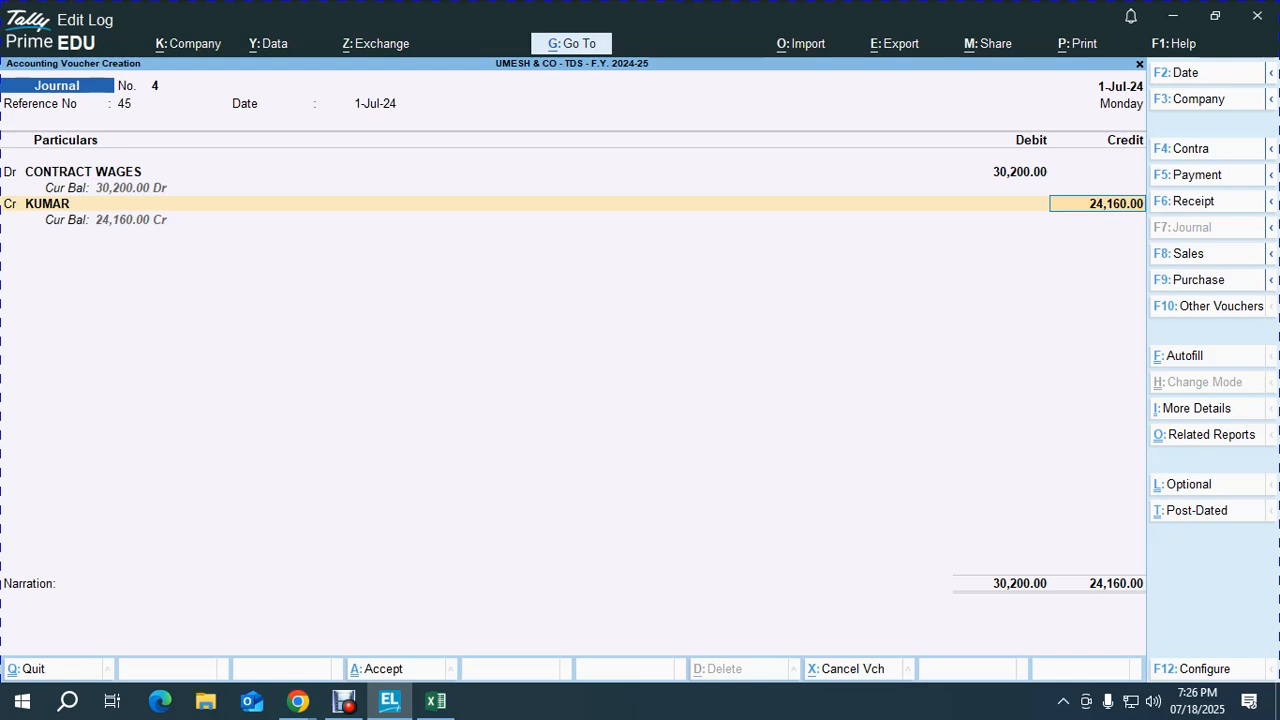
pyautogui.press('Return')
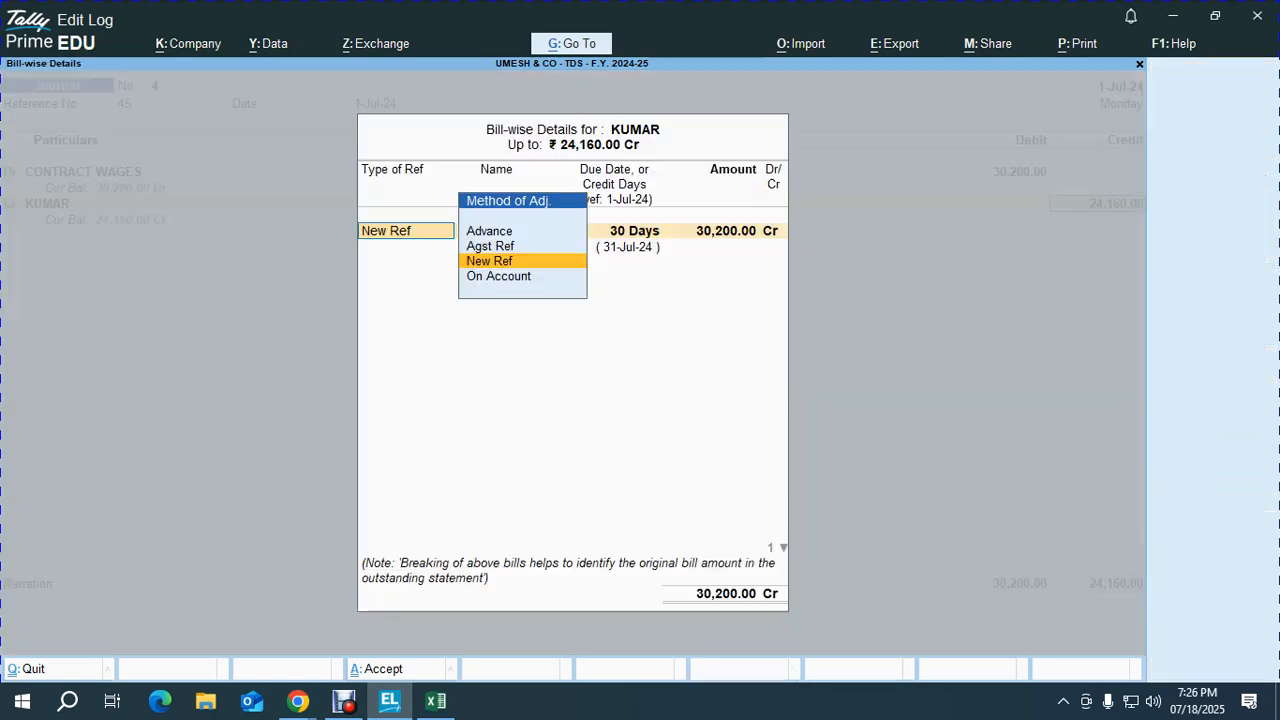
pyautogui.press('Return')
pyautogui.press('Return')
pyautogui.press('Return')
pyautogui.press('Return')
pyautogui.press('Return')
pyautogui.press('Return')
pyautogui.press('Return')
pyautogui.press('Return')
pyautogui.press('Return')
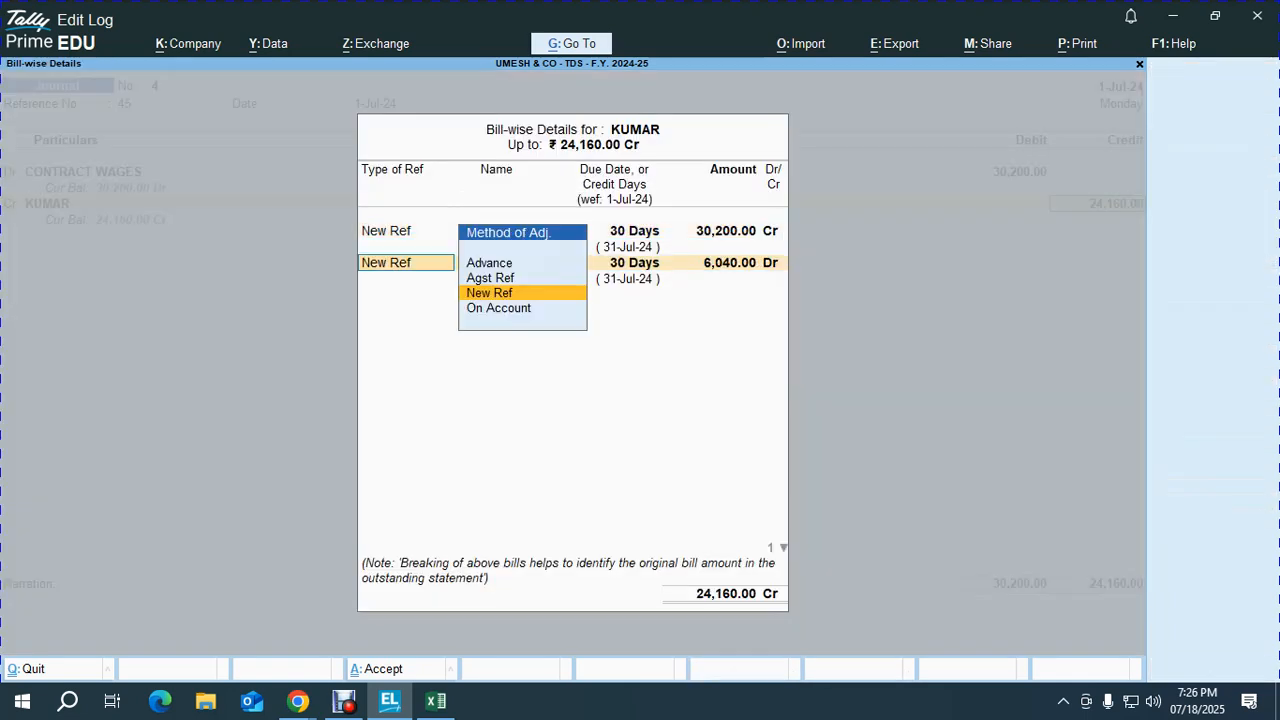
pyautogui.press('Return')
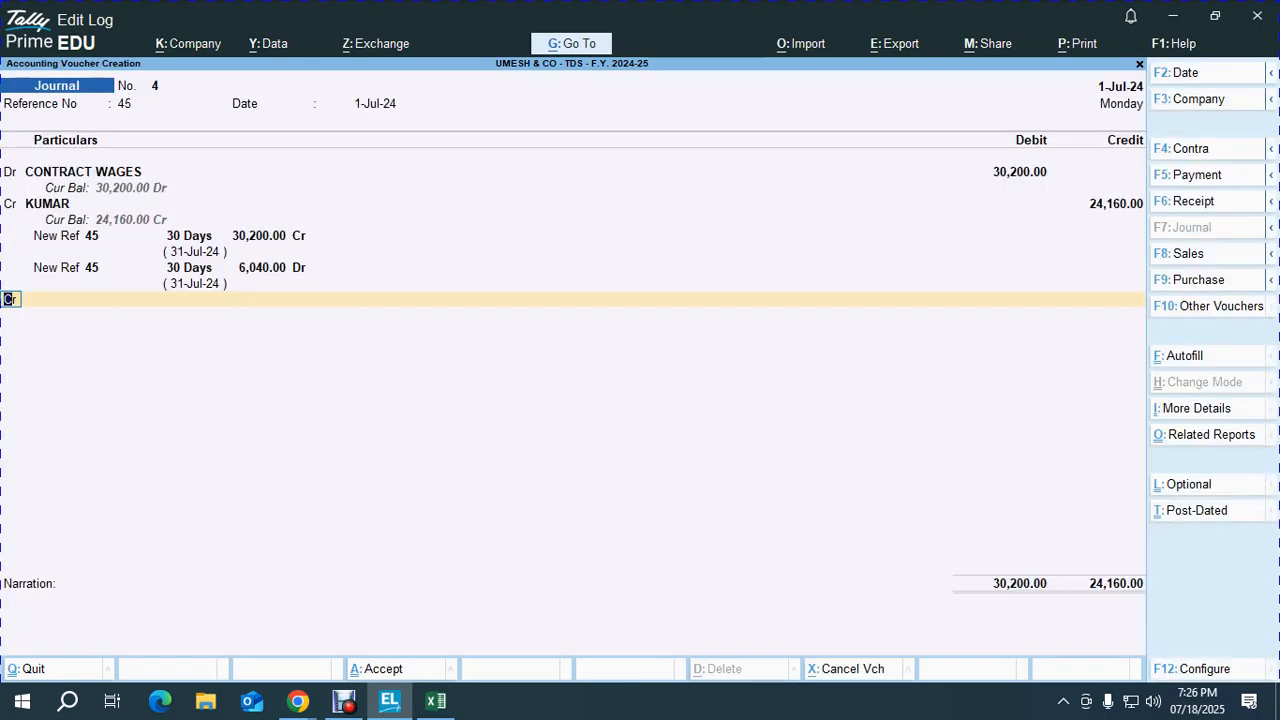
# Step: Credit TDS ON CONTRACT 6,040 and narrate 'AMOUNT PAYABLE AS CONTRACT WAGES TO KUMAR FOR THE WORK DONE'
pyautogui.press('Return')
pyautogui.write('TD')
pyautogui.press('Down')
pyautogui.press('Up')
pyautogui.press('Return')
pyautogui.press('Return')
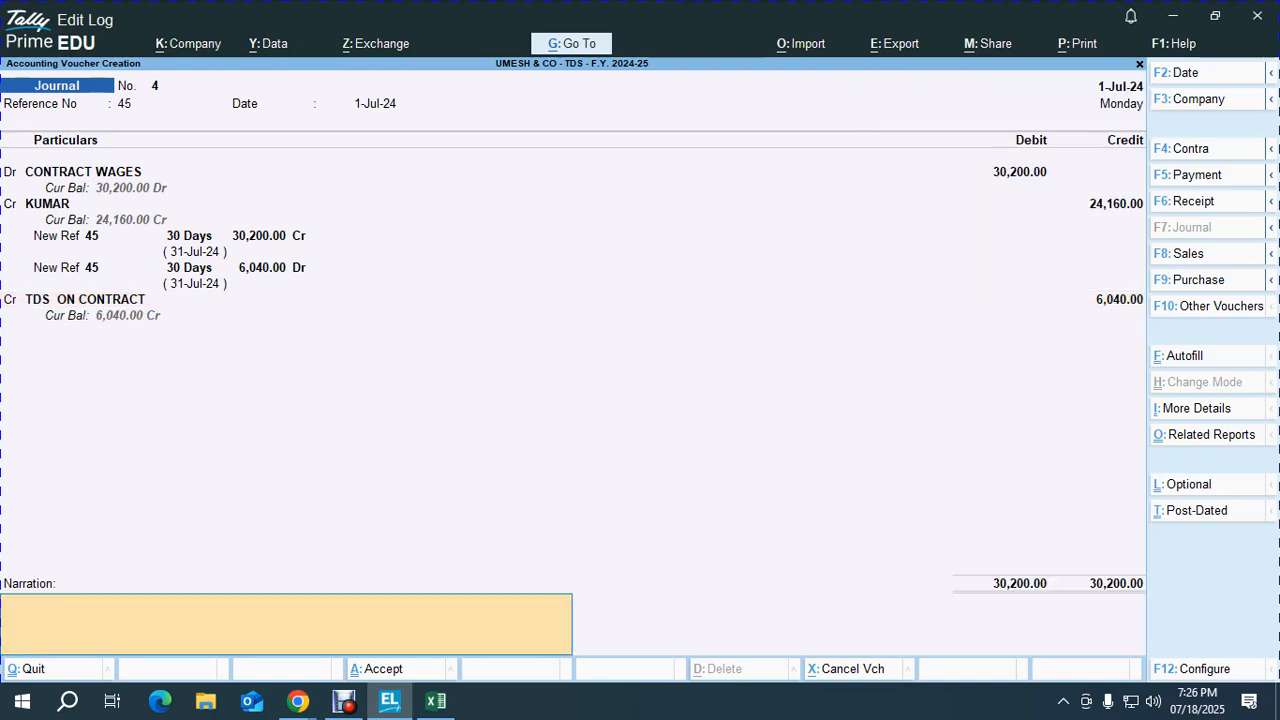
pyautogui.write('AMOUNT PAYABLE')
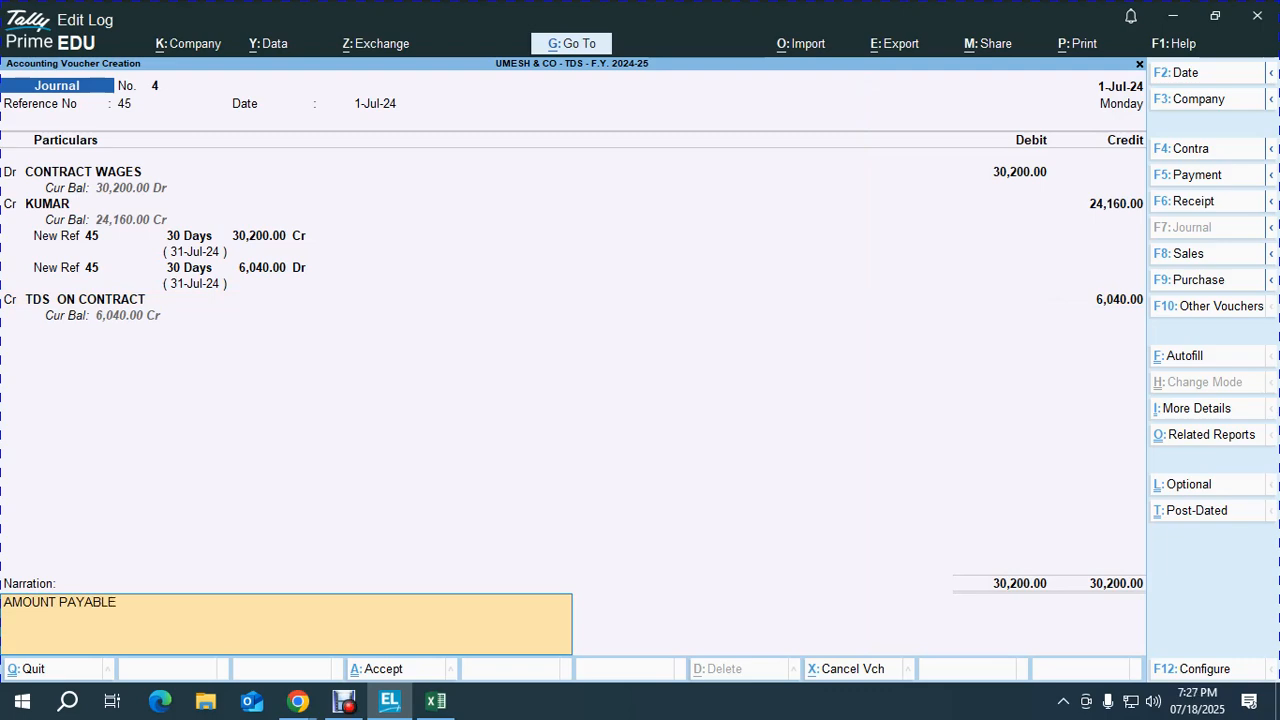
pyautogui.write(' AS CONTRACT WAGES TO')
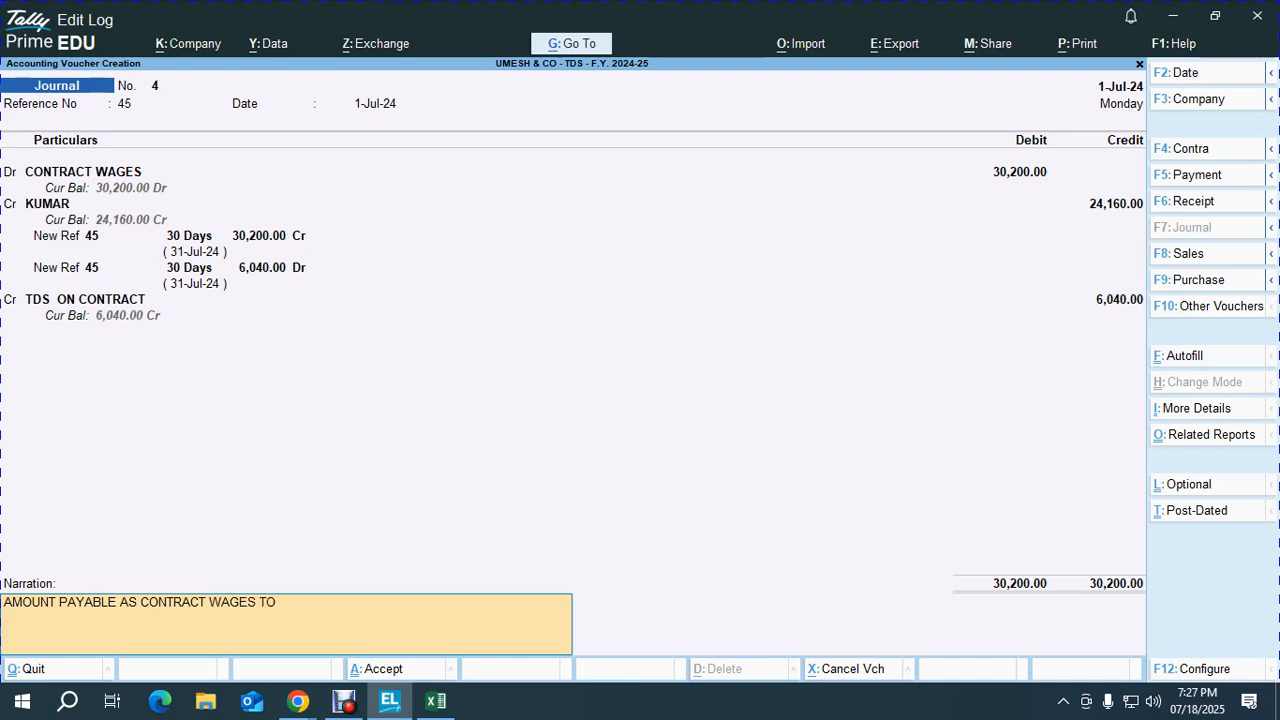
pyautogui.write(' KUMAR FOR THE WORK DONE')
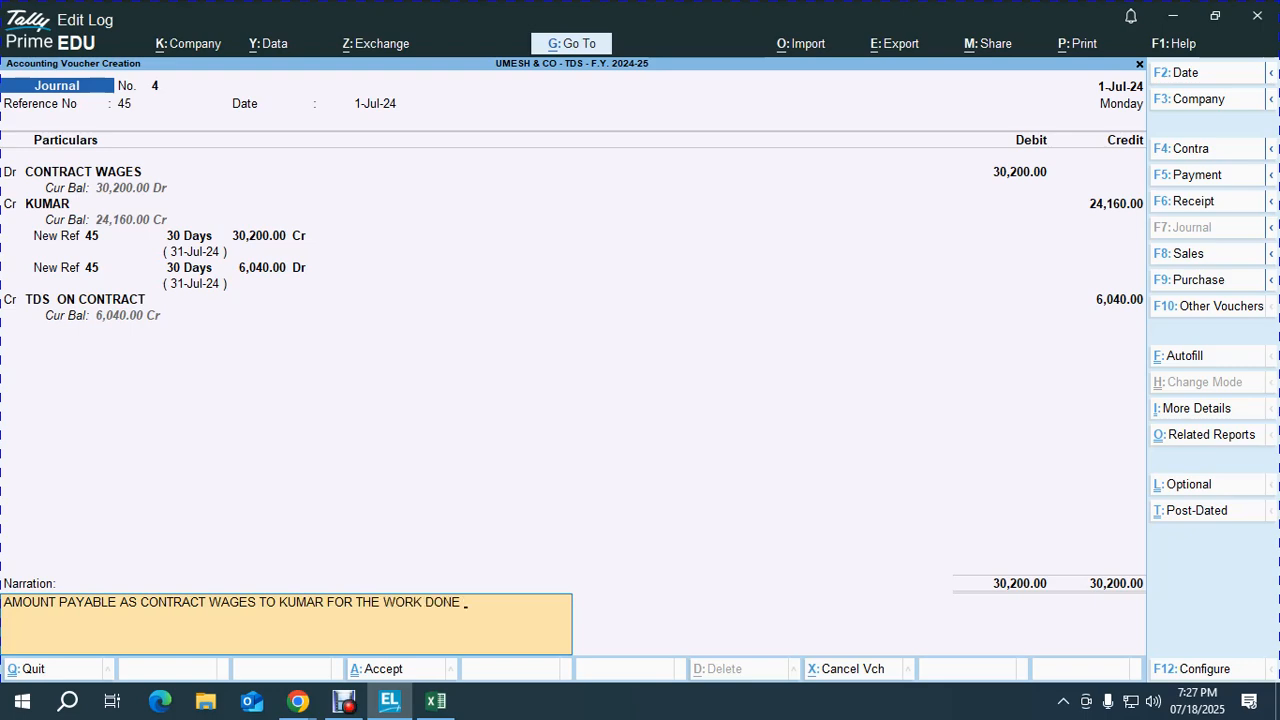
pyautogui.press('Return')
pyautogui.press('Return')
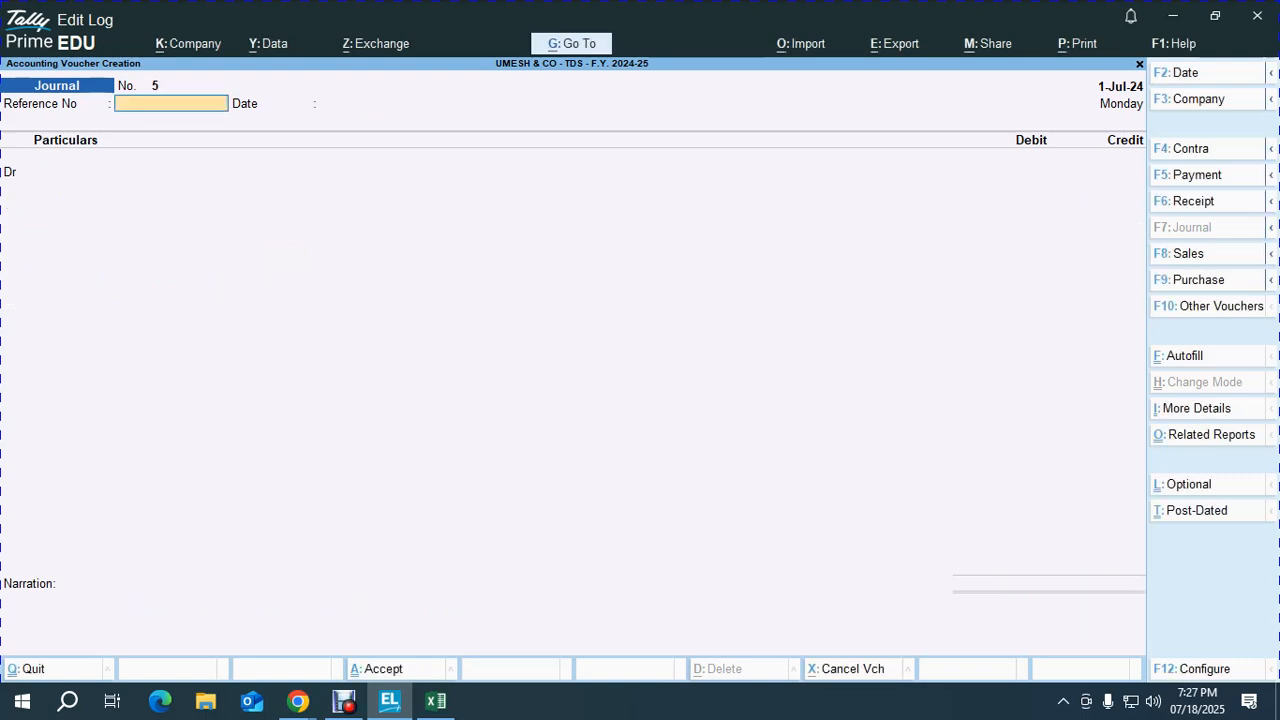
# Step: Date the voucher 2-Jul-24, reference 5, and debit CONTRACT WAGES 20,000
pyautogui.press('F2')
pyautogui.write('2-7-2024')
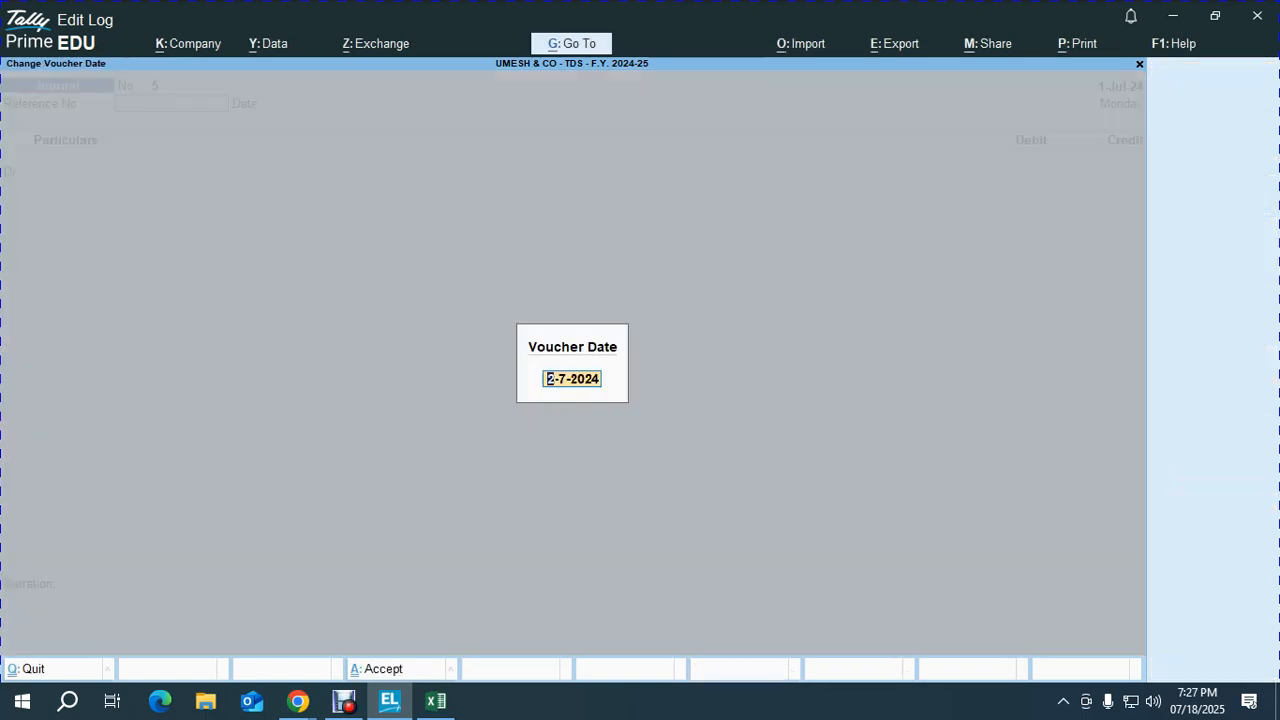
pyautogui.press('Return')
pyautogui.write('5')
pyautogui.press('Return')
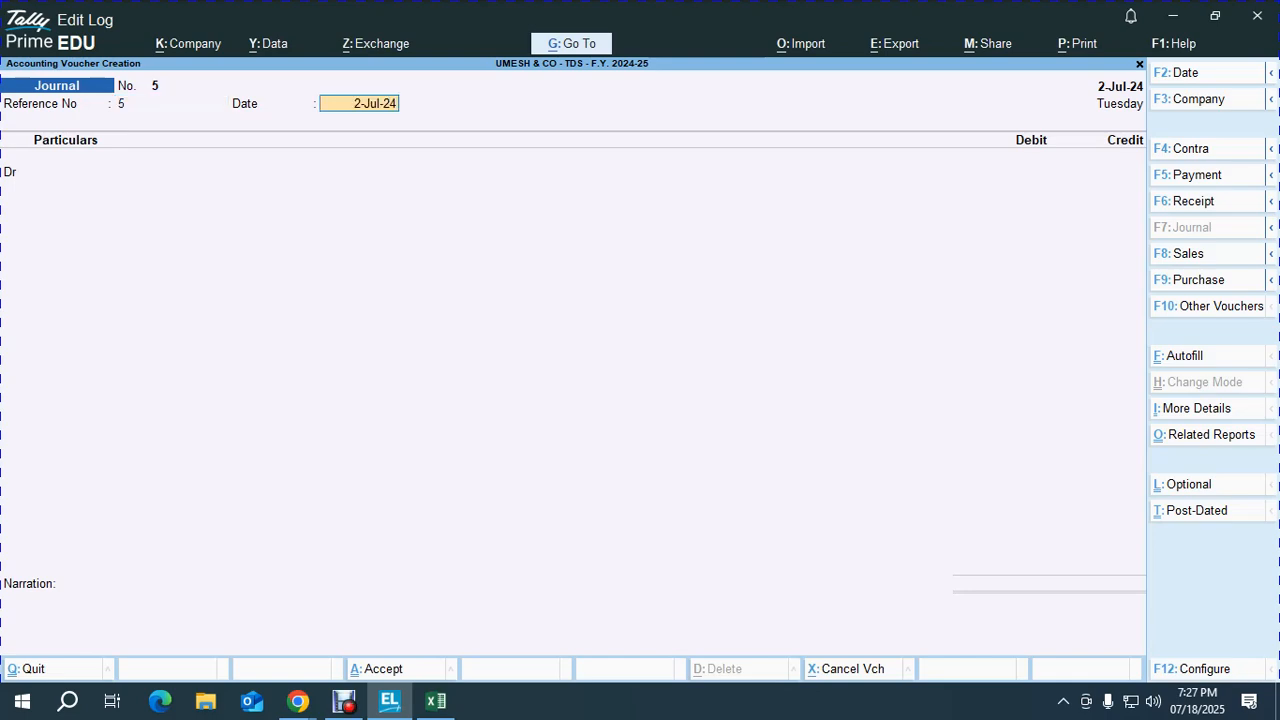
pyautogui.press('Return')
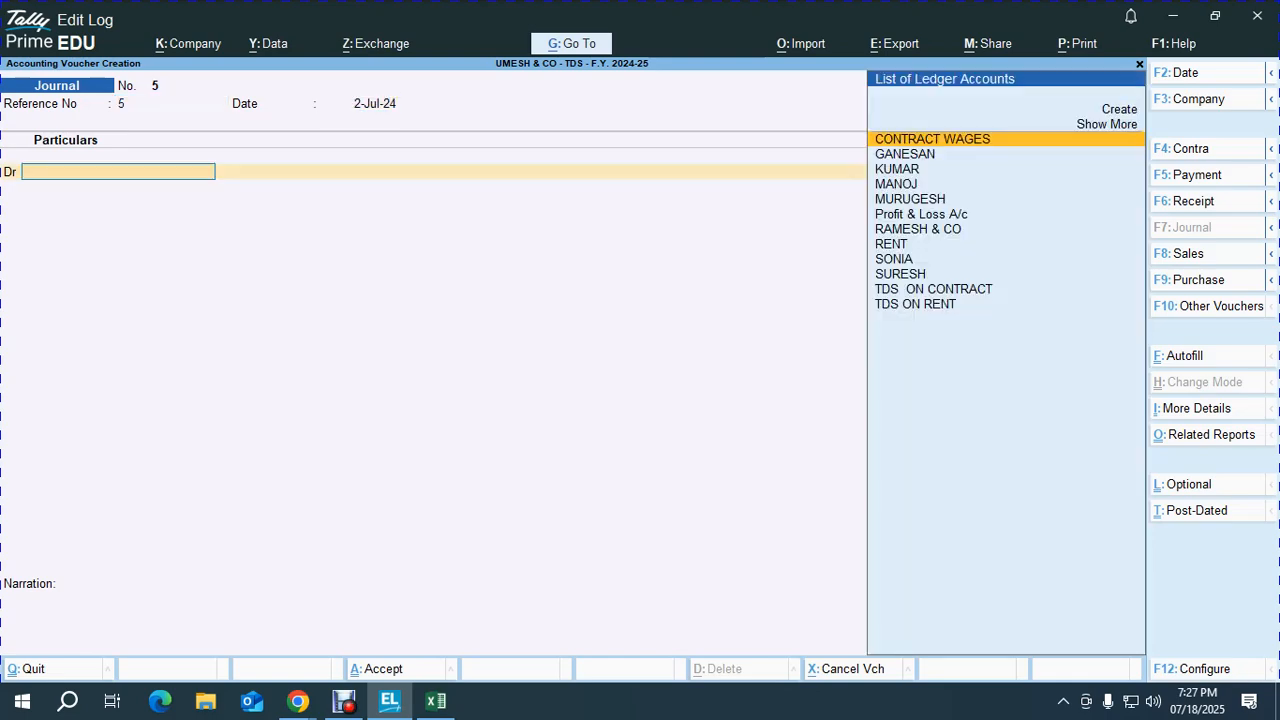
pyautogui.write('CON')
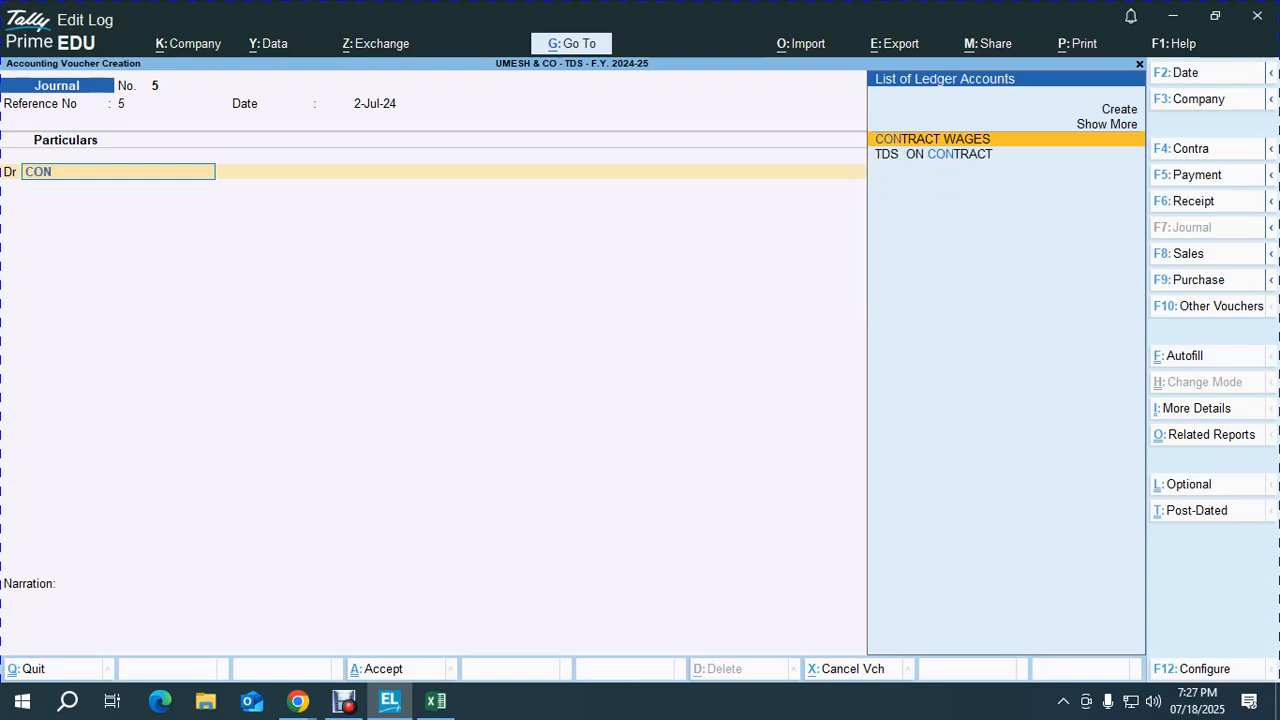
pyautogui.press('Return')
pyautogui.write('20000')
pyautogui.press('Return')
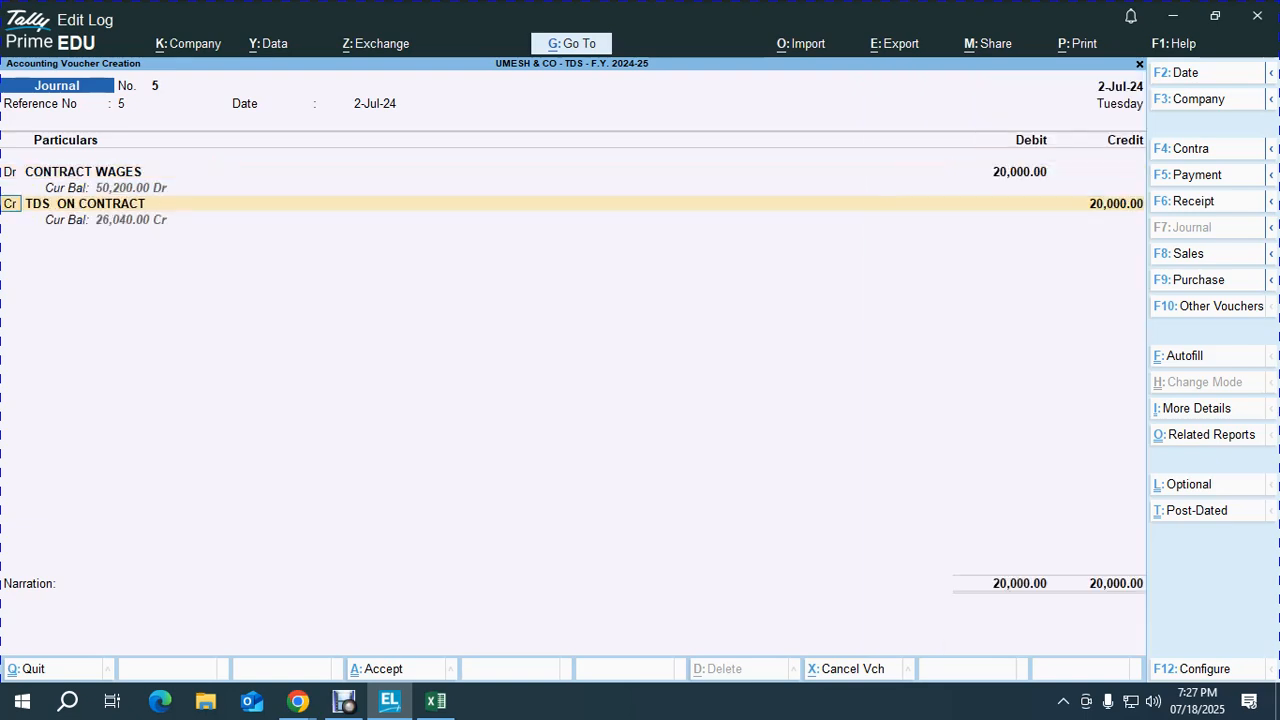
# Step: Credit the contractor's ledger 16,000 with new bill reference 5
pyautogui.press('Return')
pyautogui.write('KU')
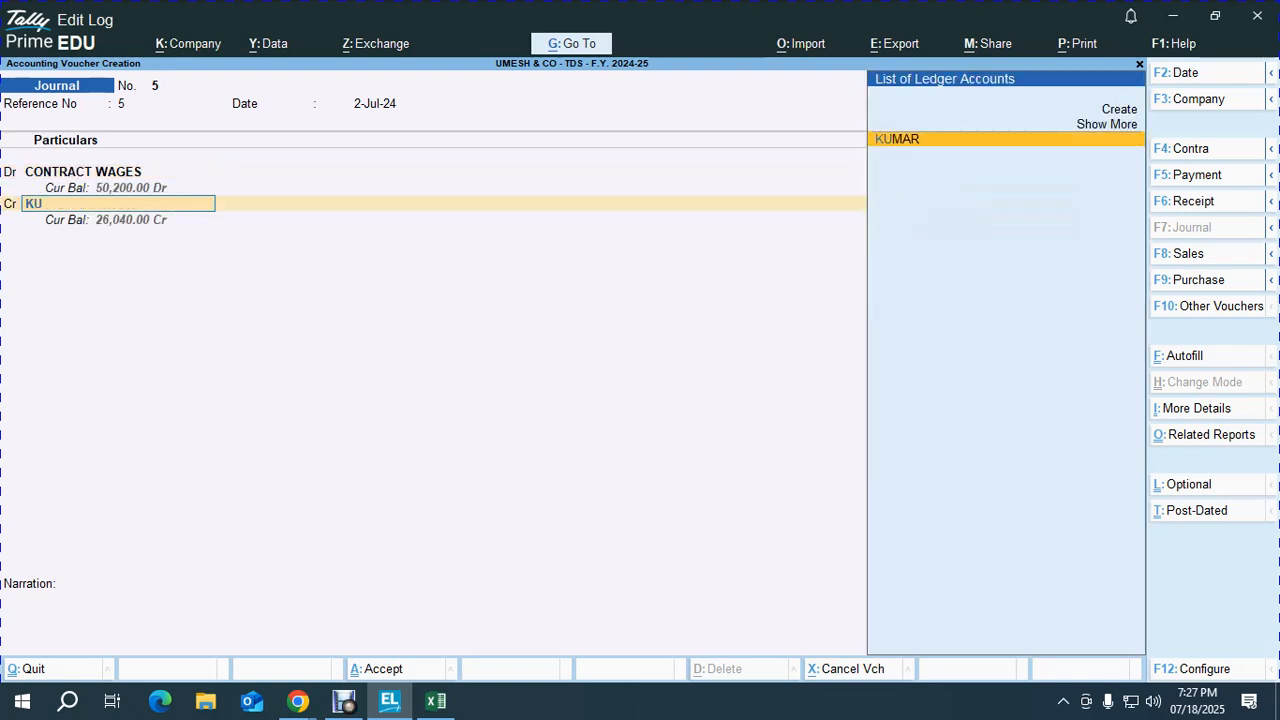
pyautogui.press('Return')
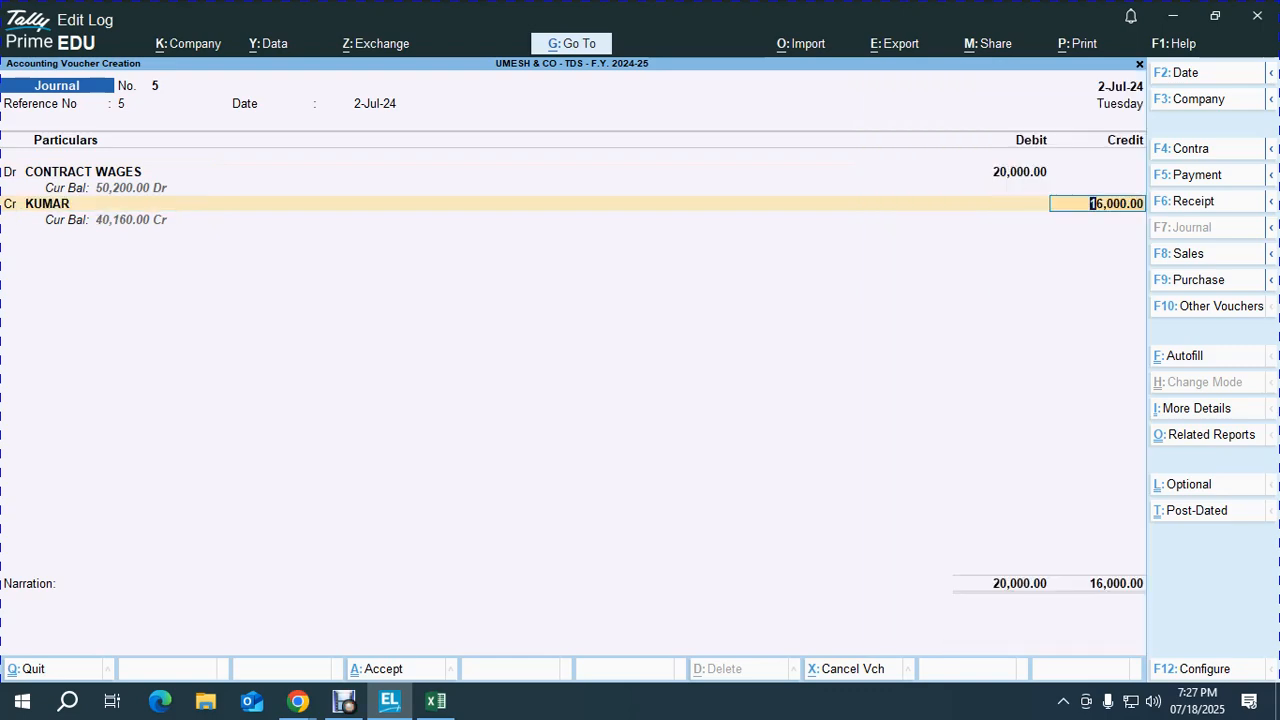
pyautogui.press('alt')
pyautogui.hotkey('alt', 'Tab')
pyautogui.hotkey('alt', 'Tab')
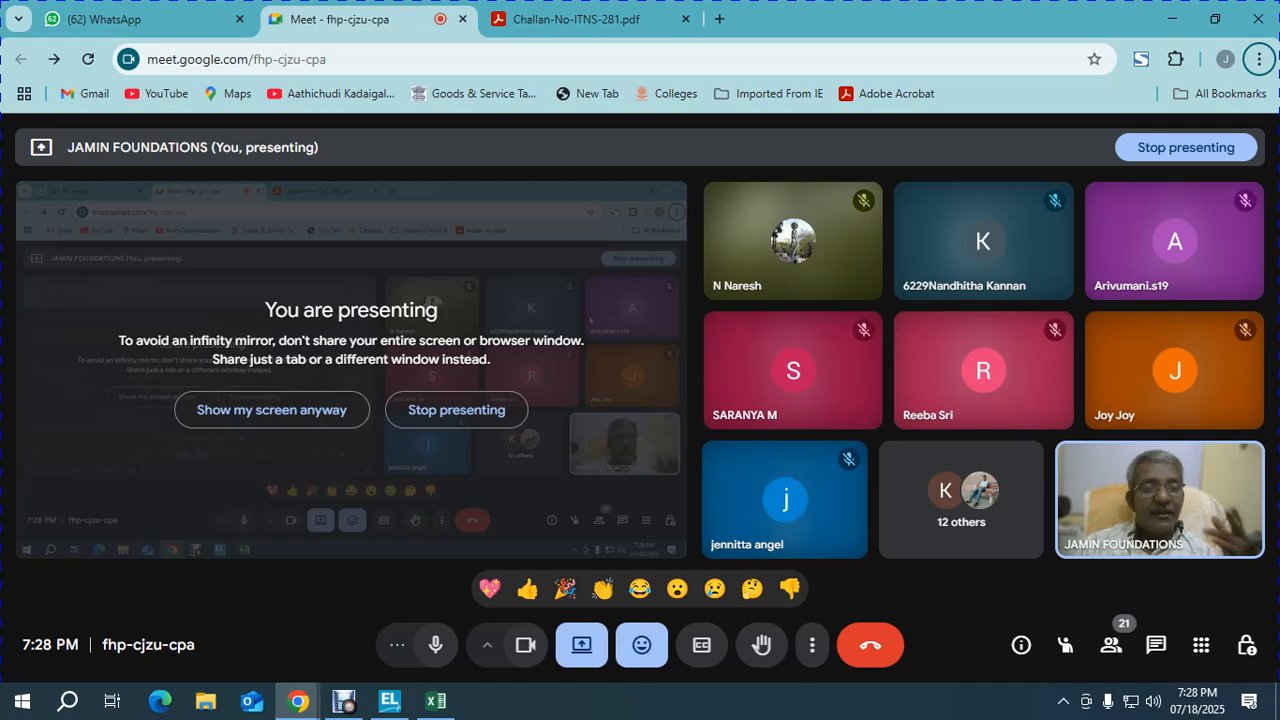
pyautogui.hotkey('alt', 'Tab')
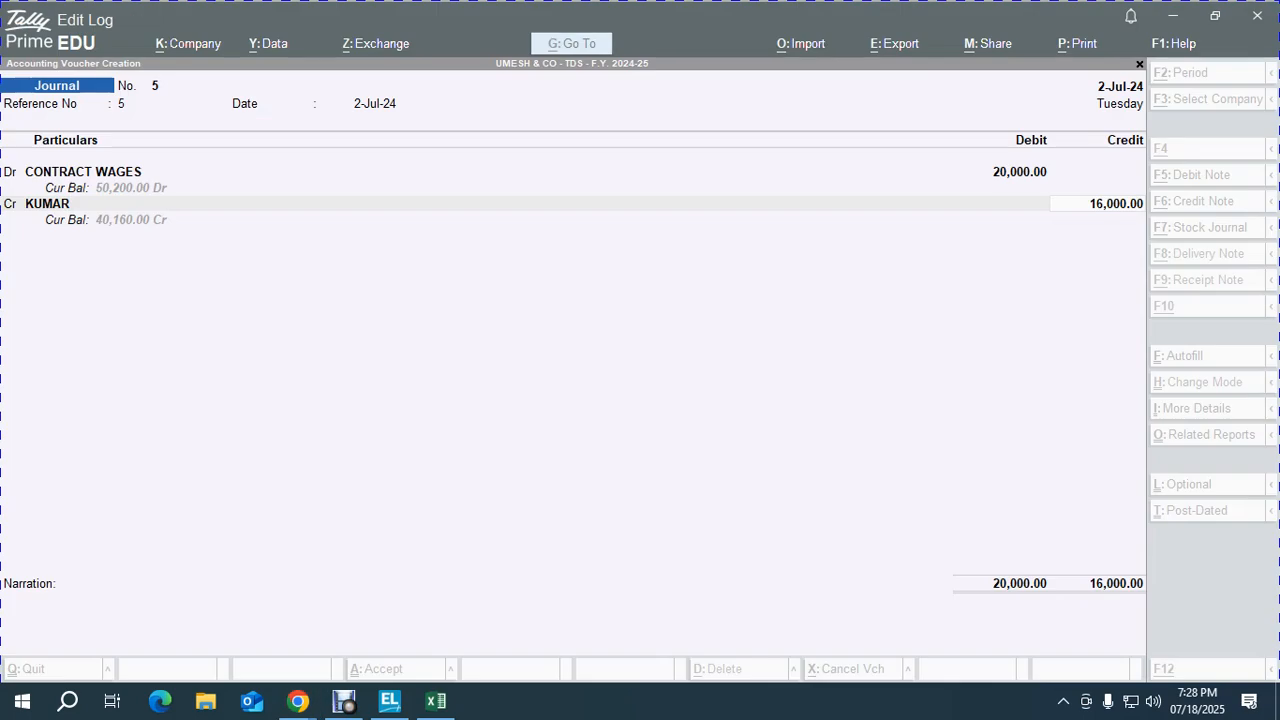
pyautogui.press('Return')
pyautogui.press('Return')
pyautogui.press('Return')
pyautogui.press('Return')
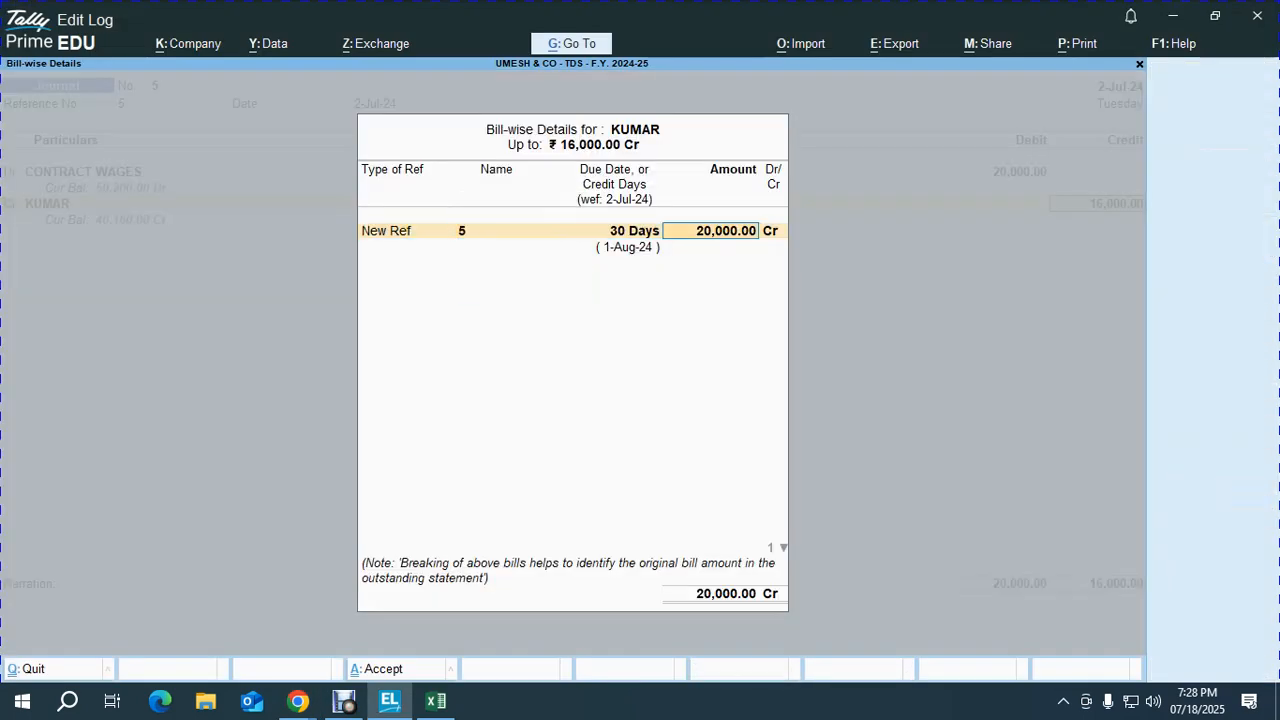
pyautogui.press('Return')
pyautogui.press('Return')
pyautogui.press('Return')
pyautogui.press('Return')
pyautogui.press('Return')
pyautogui.press('Return')
pyautogui.press('Return')
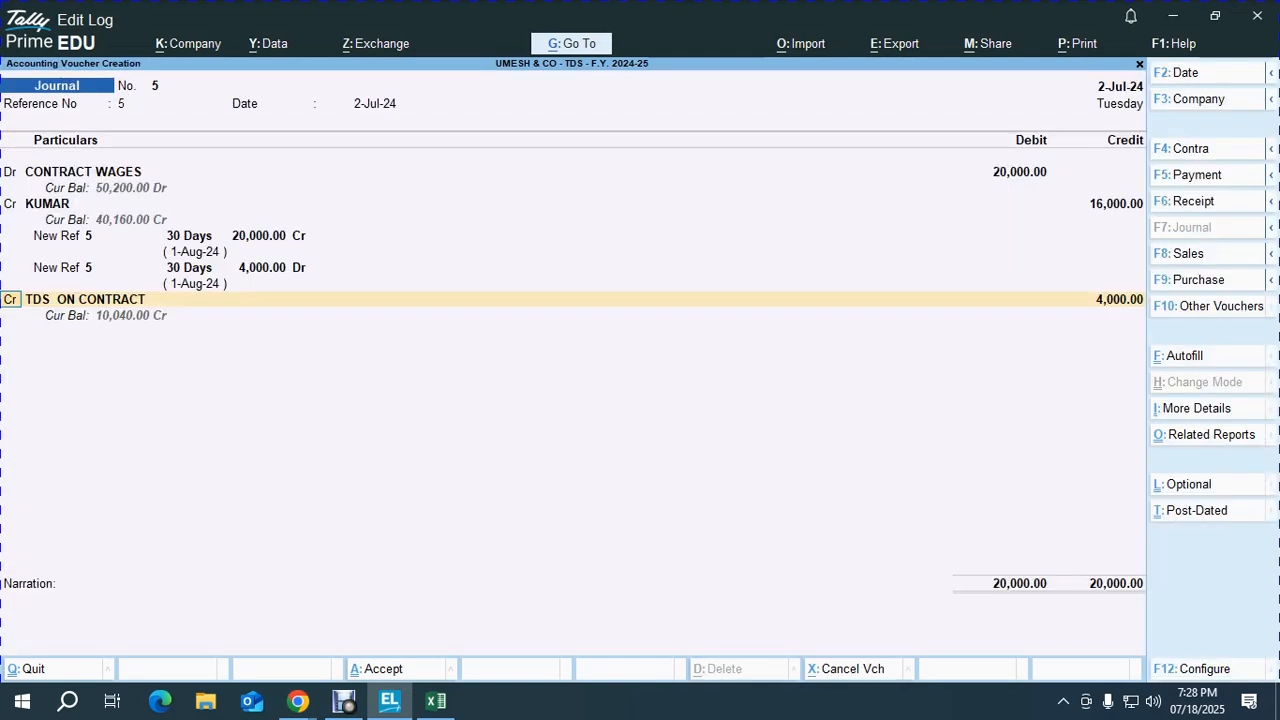
# Step: Credit TDS ON CONTRACT 4,000, reuse the previous narration, and save voucher 5
pyautogui.press('Return')
pyautogui.press('Return')
pyautogui.press('Return')
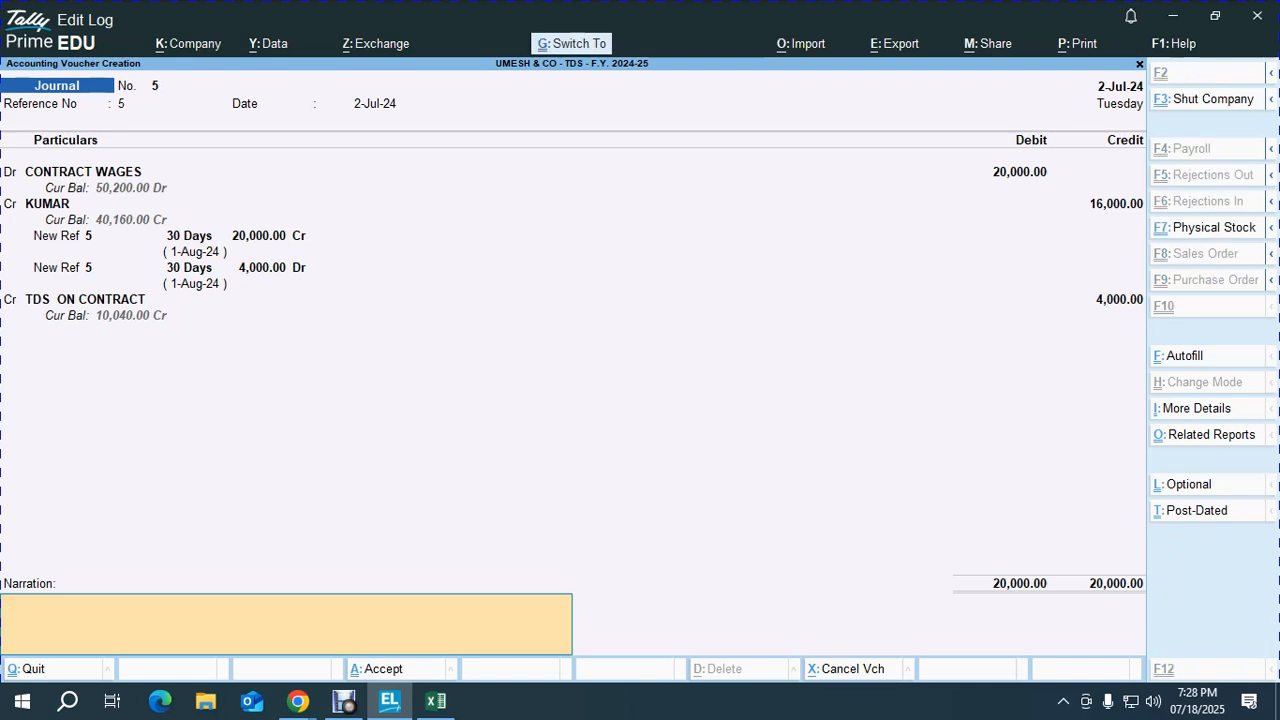
pyautogui.write('AMOUNT PAYABLE AS CONTRACT WAGES TO KUMAR FOR THE WORK DONE')
pyautogui.press('Return')
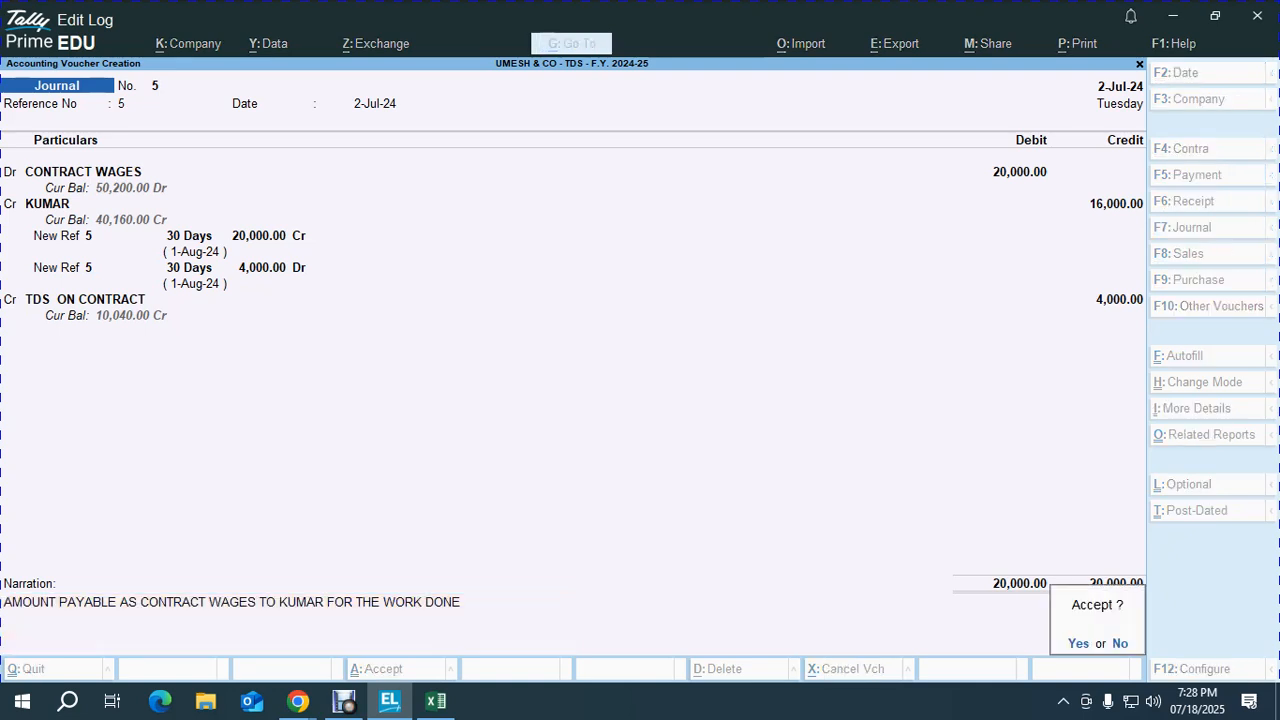
pyautogui.press('Return')
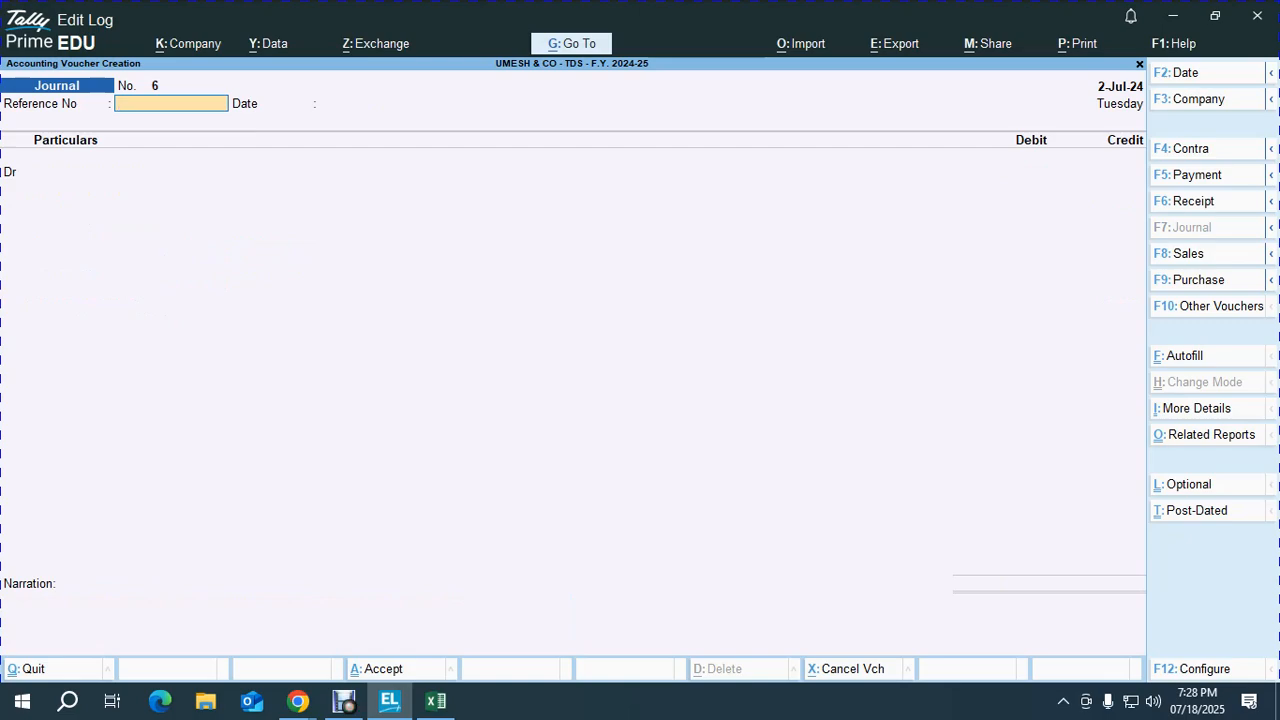
# Step: Give journal voucher 6 reference 45 and date 31-Jul-24
pyautogui.hotkey('alt', 'Tab')
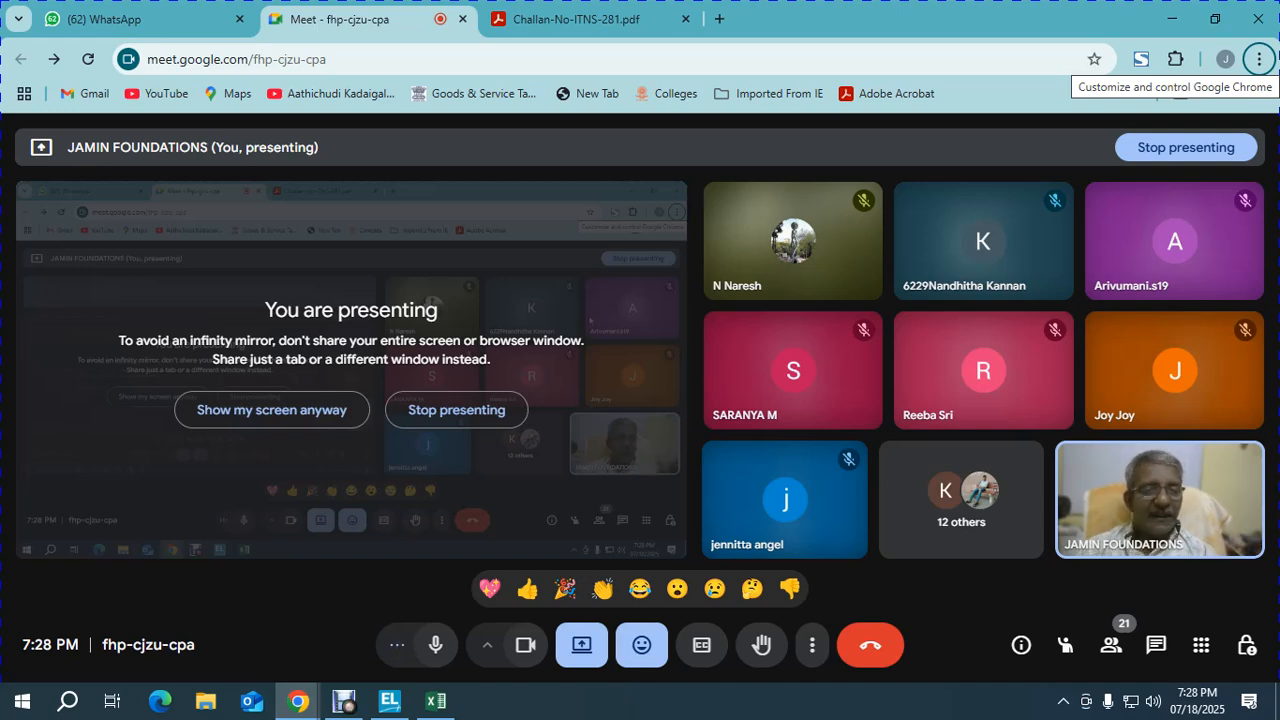
pyautogui.hotkey('alt', 'Tab')
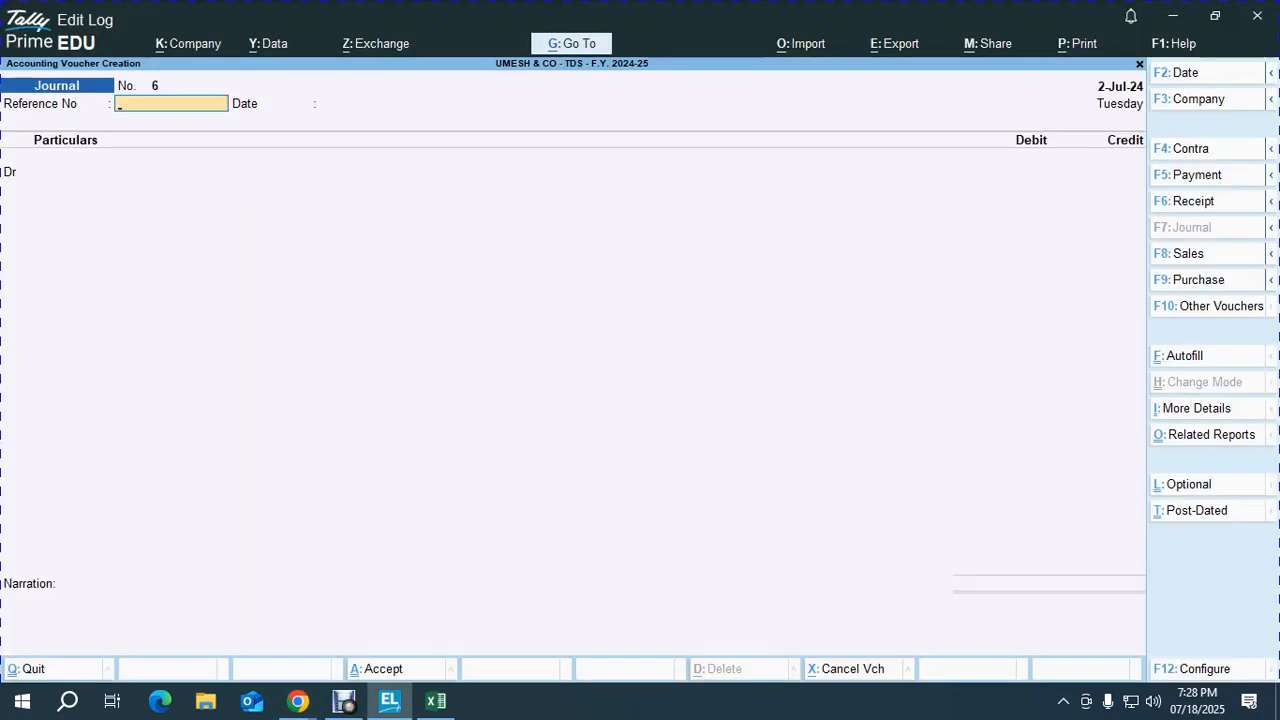
pyautogui.write('45')
pyautogui.press('Return')
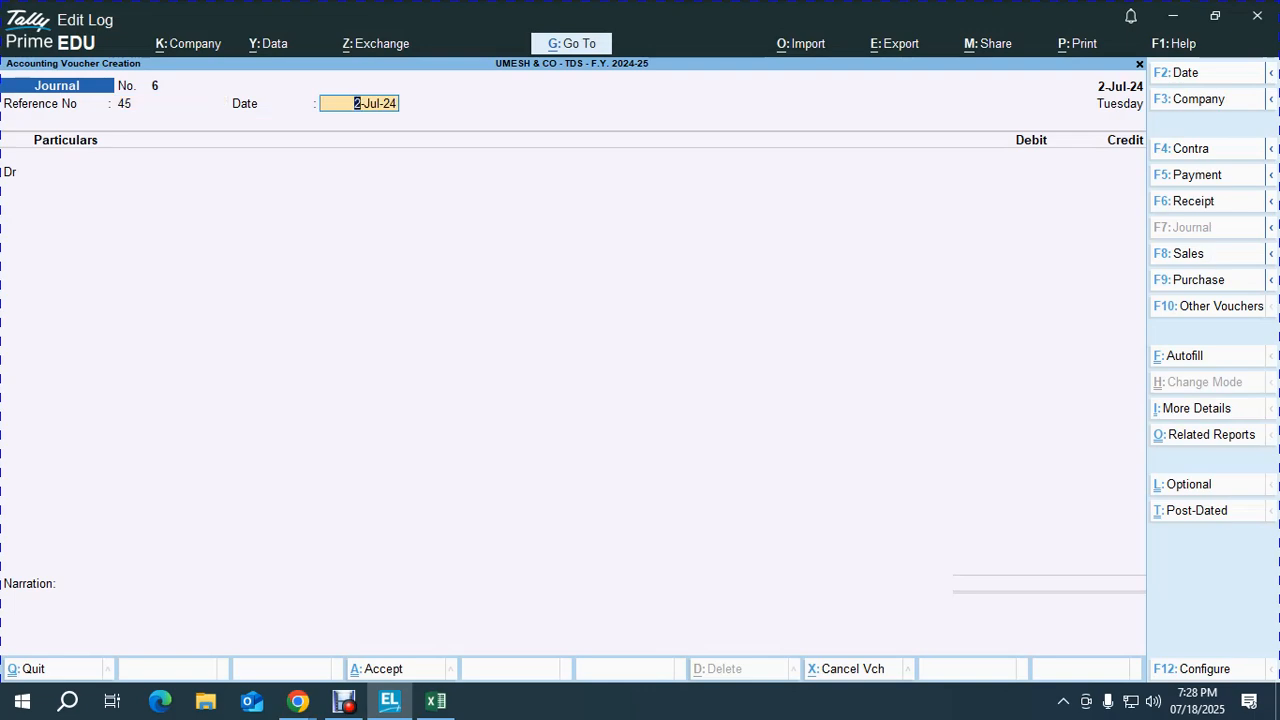
pyautogui.press('F2')
pyautogui.write('31')
pyautogui.press('Return')
pyautogui.press('Return')
# Step: Debit CONTRACT WAGES 25,000.00, pick the contractor's ledger for credit, and open its master
pyautogui.write('con')
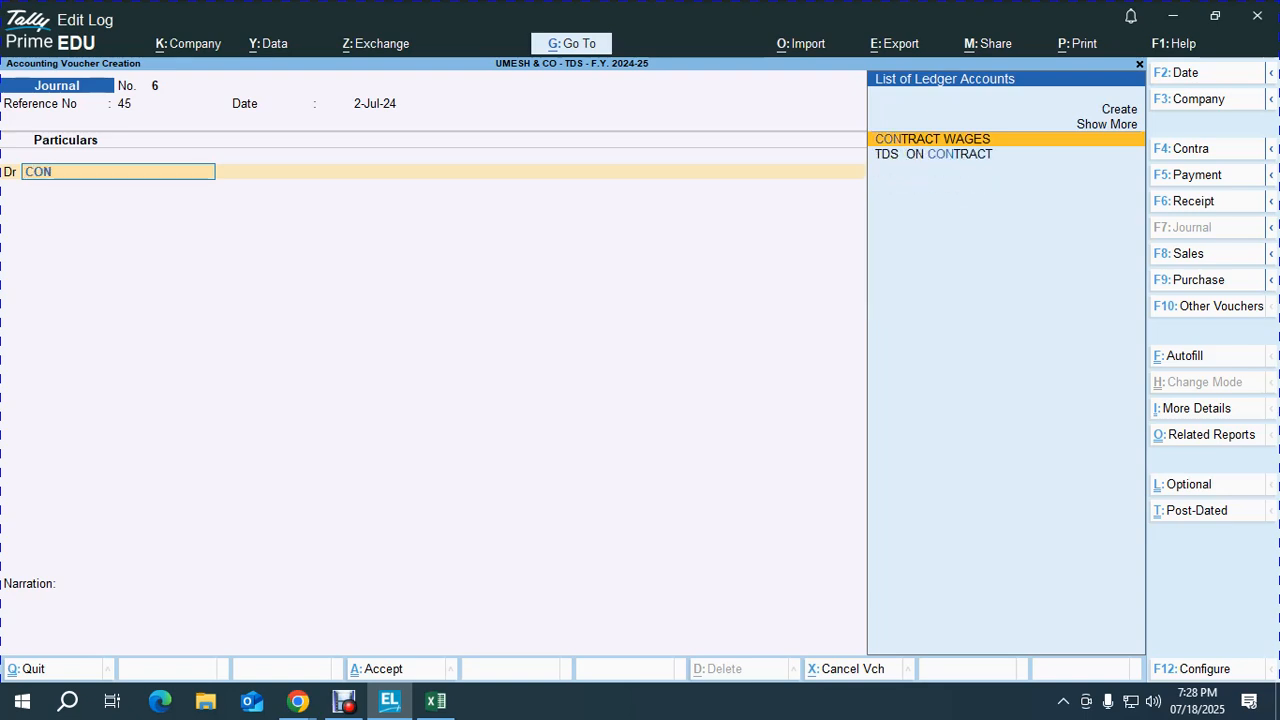
pyautogui.press('Return')
pyautogui.write('250000.00')
pyautogui.press('Return')
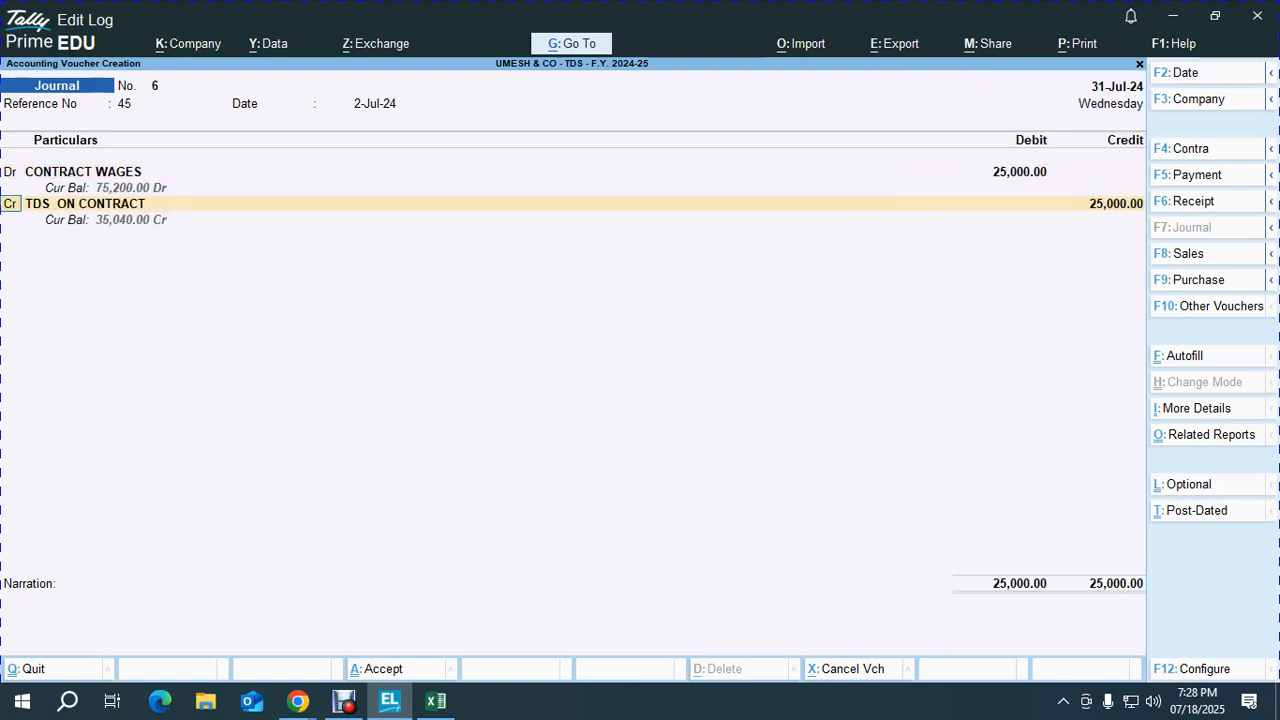
pyautogui.press('Return')
pyautogui.write('ku')
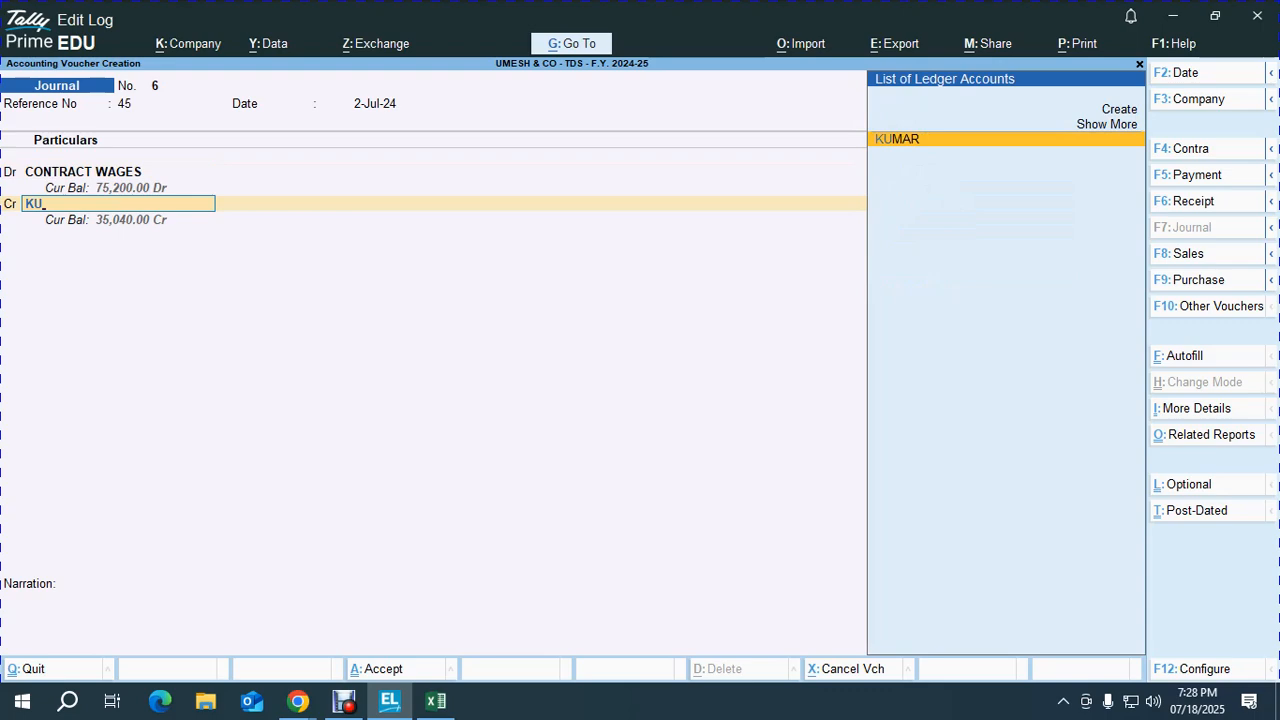
pyautogui.press('Return')
pyautogui.press('BackSpace')
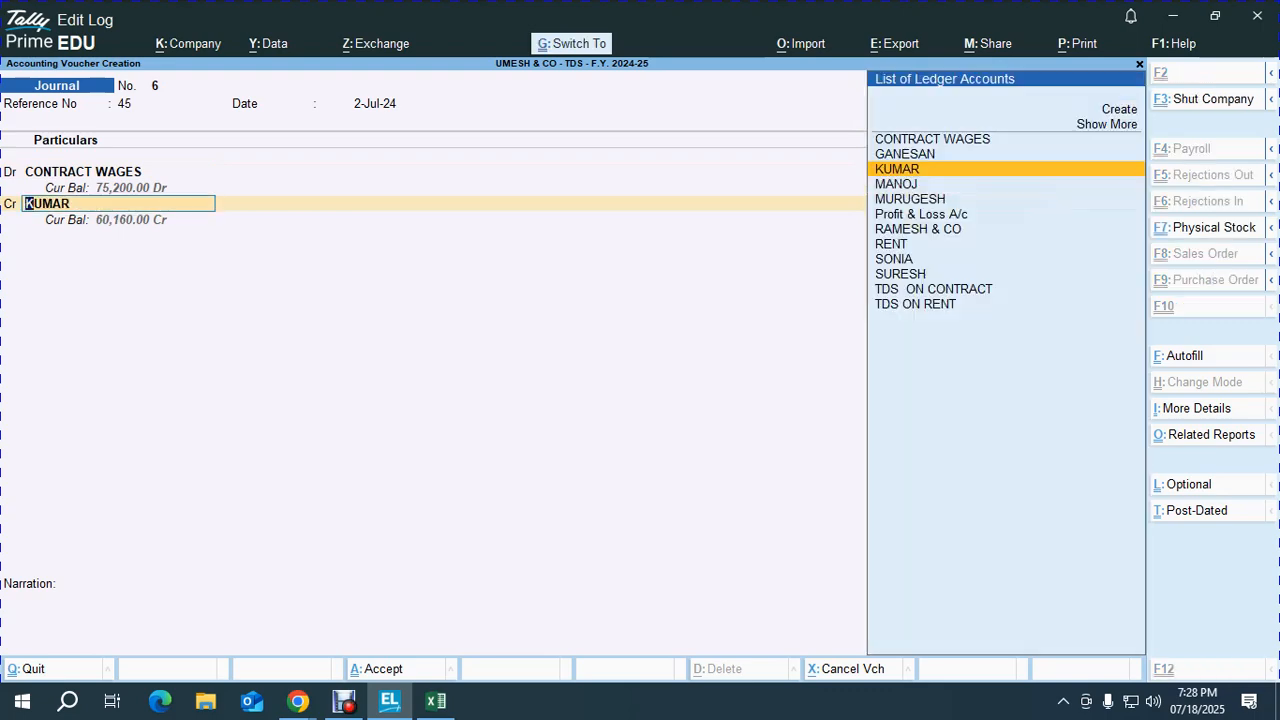
pyautogui.hotkey('ctrl', 'Return')
# Step: Fill in the contractor's PAN in the PAN/IT No. field and save the ledger
pyautogui.press('Return')
pyautogui.press('Return')
pyautogui.press('Return')
pyautogui.press('Return')
pyautogui.press('Return')
pyautogui.press('Return')
pyautogui.press('Return')
pyautogui.press('Return')
pyautogui.press('Return')
pyautogui.press('Return')
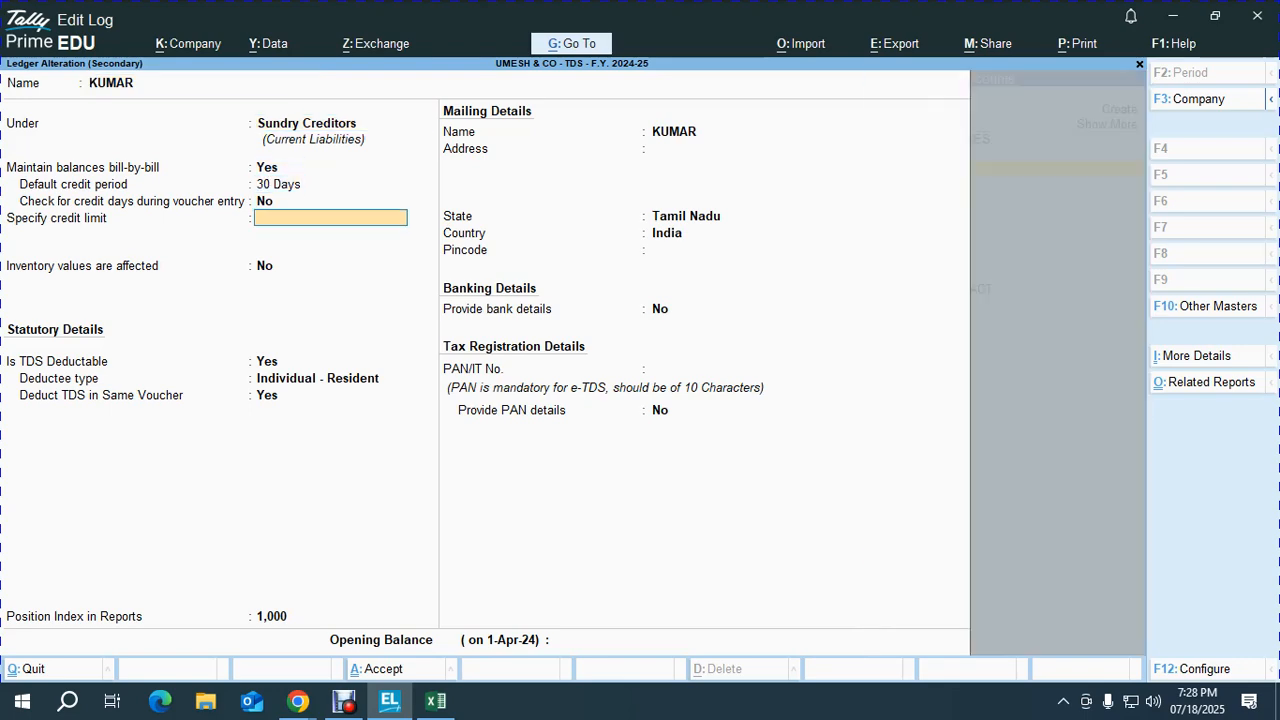
pyautogui.press('Return')
pyautogui.press('Return')
pyautogui.press('Return')
pyautogui.press('Return')
pyautogui.press('Return')
pyautogui.press('Return')
pyautogui.press('Return')
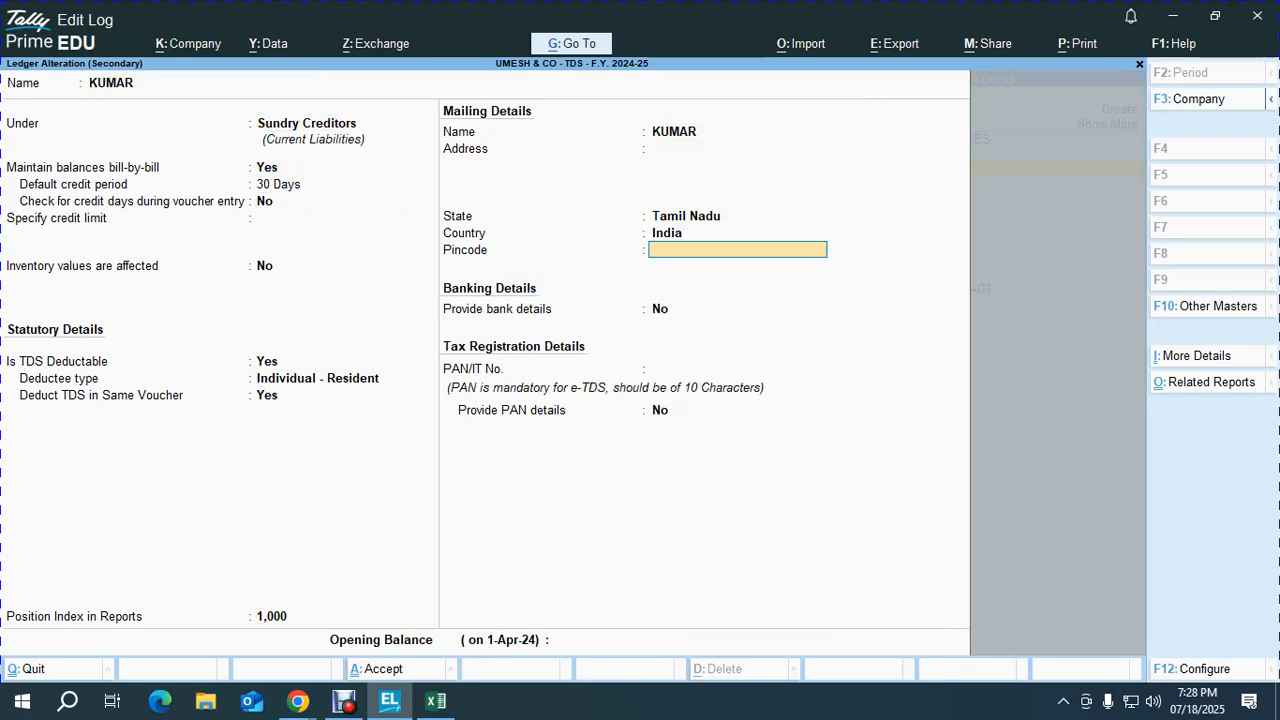
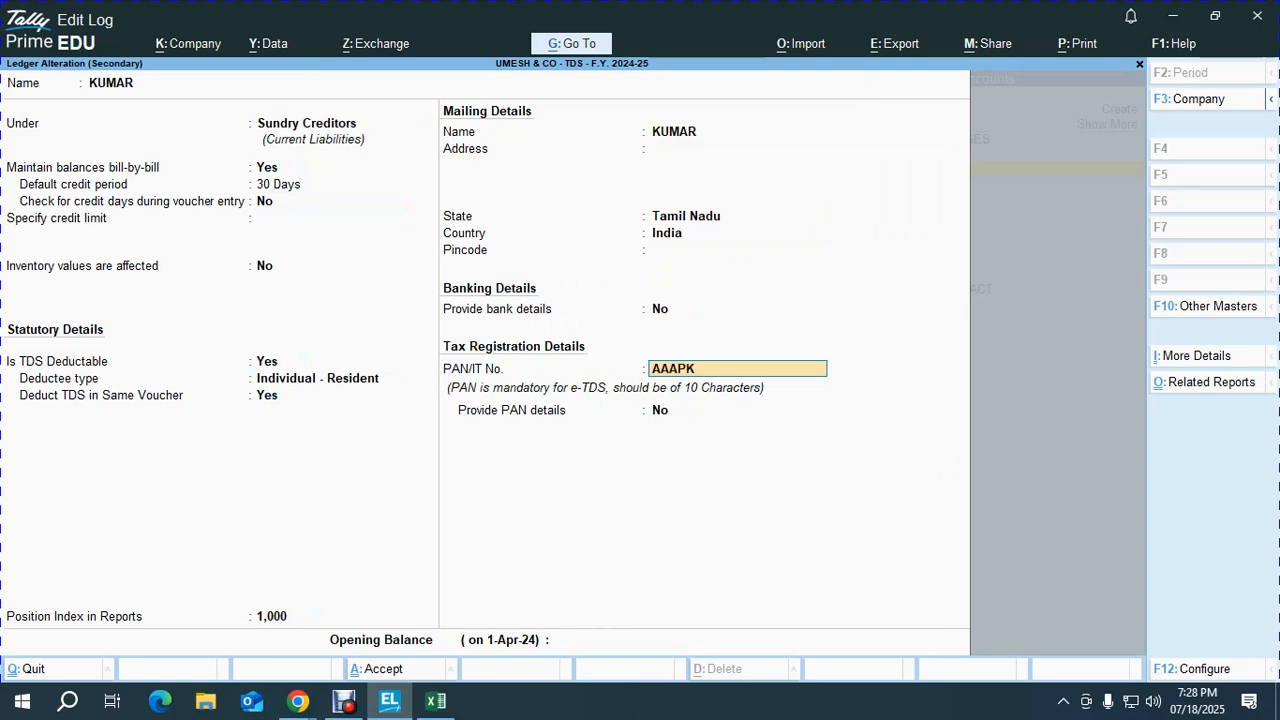
pyautogui.press('Return')
pyautogui.press('Return')
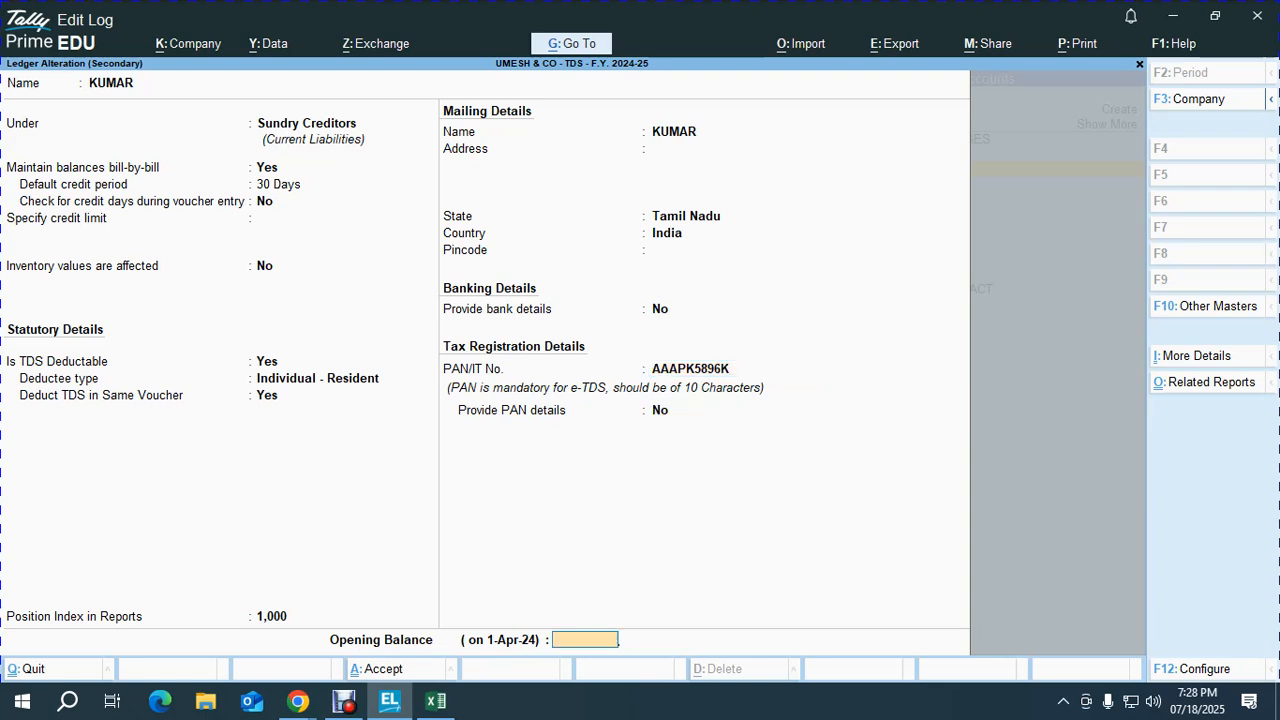
pyautogui.press('Return')
pyautogui.press('Return')
pyautogui.press('Return')
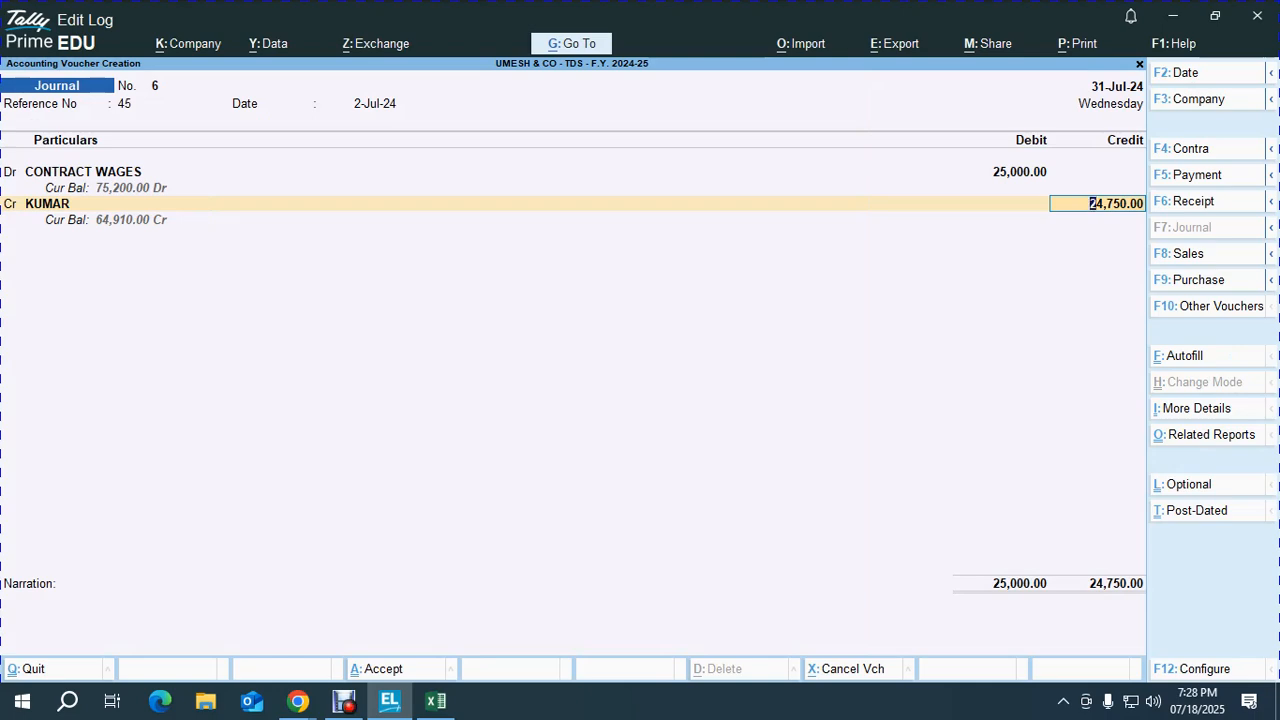
# Step: Use the calculator to work out 99% of 25,000 for the contractor's credit
pyautogui.hotkey('ctrl', 'n')
pyautogui.write('25000')
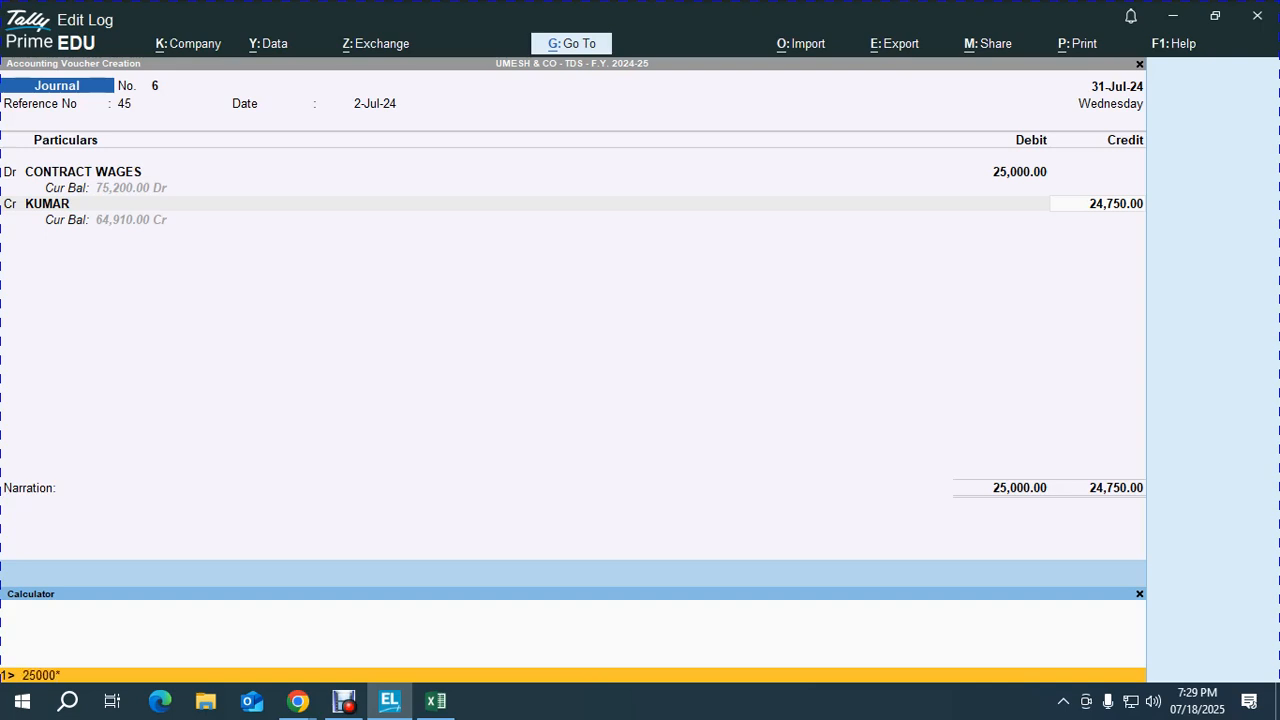
pyautogui.write('*99%')
pyautogui.press('Return')
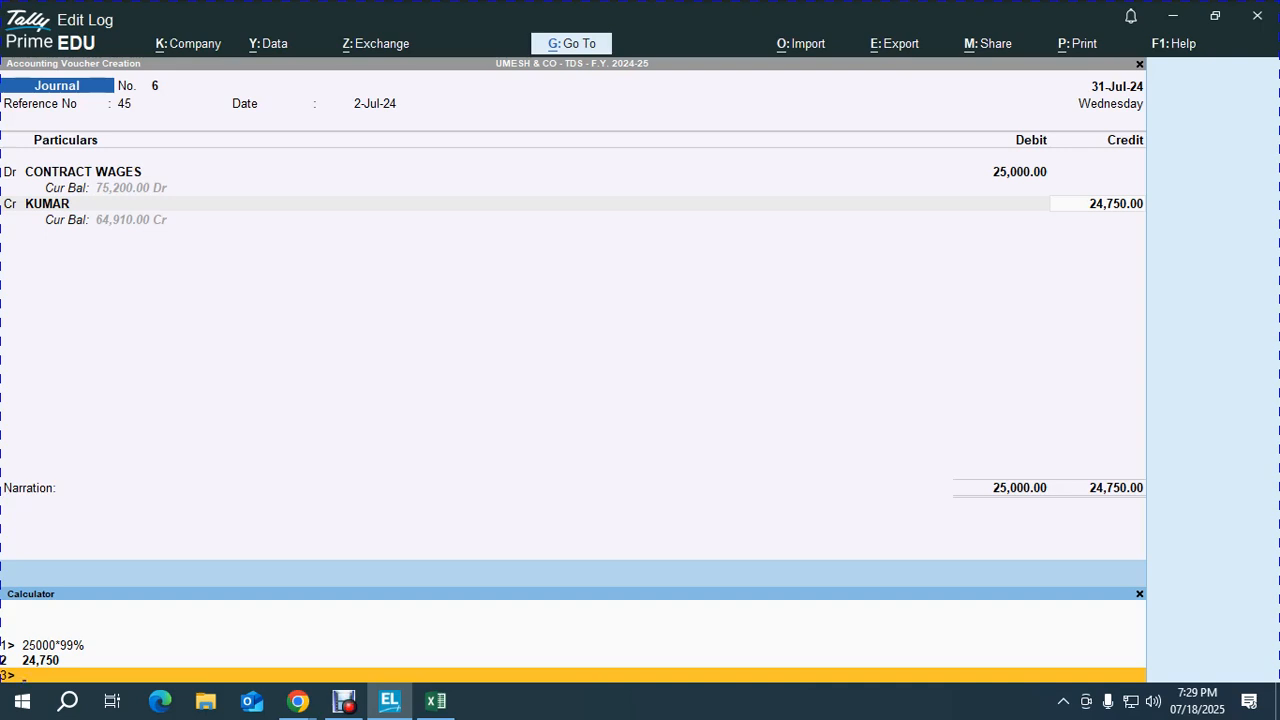
pyautogui.press('Escape')
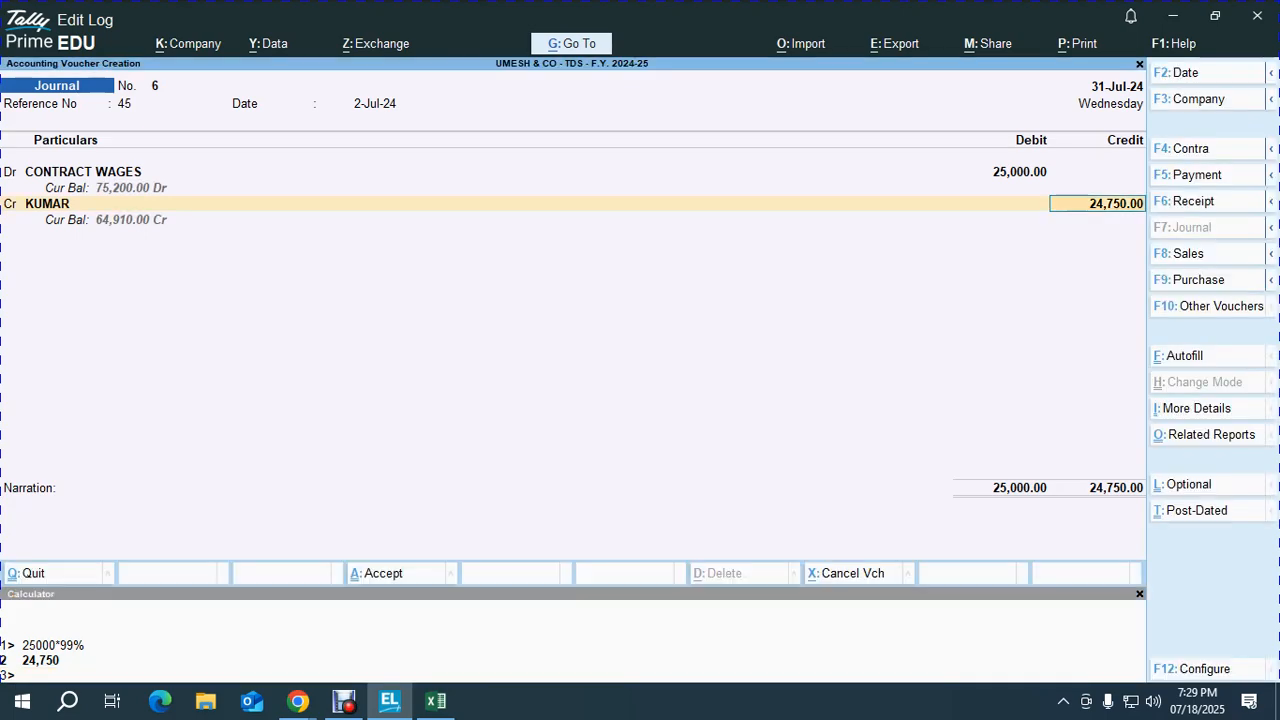
# Step: Add bill-wise New Ref 45 lines, credit TDS ON CONTRACT 250.00, narrate, and save voucher 6
pyautogui.press('Return')
pyautogui.press('Return')
pyautogui.press('Return')
pyautogui.press('Return')
pyautogui.press('Return')
pyautogui.press('Return')
pyautogui.press('Return')
pyautogui.press('Return')
pyautogui.press('Return')
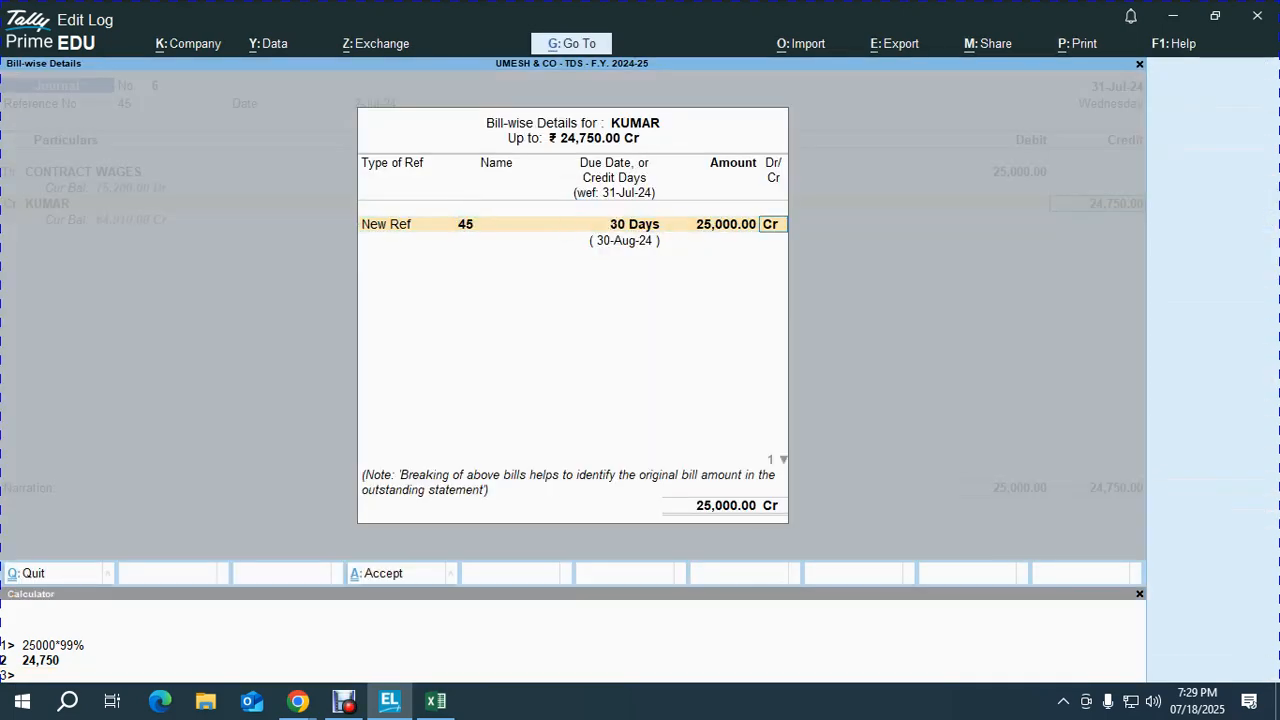
pyautogui.press('Return')
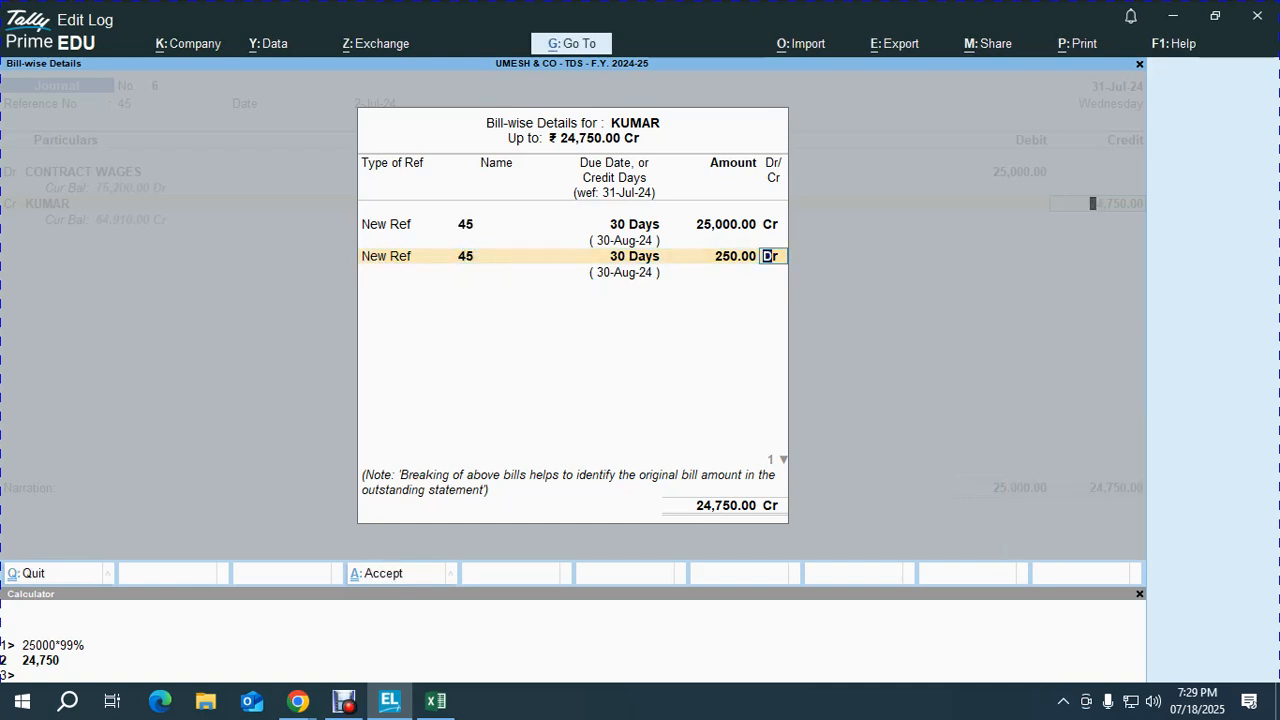
pyautogui.press('Return')
pyautogui.press('Return')
pyautogui.press('Return')
pyautogui.press('Return')
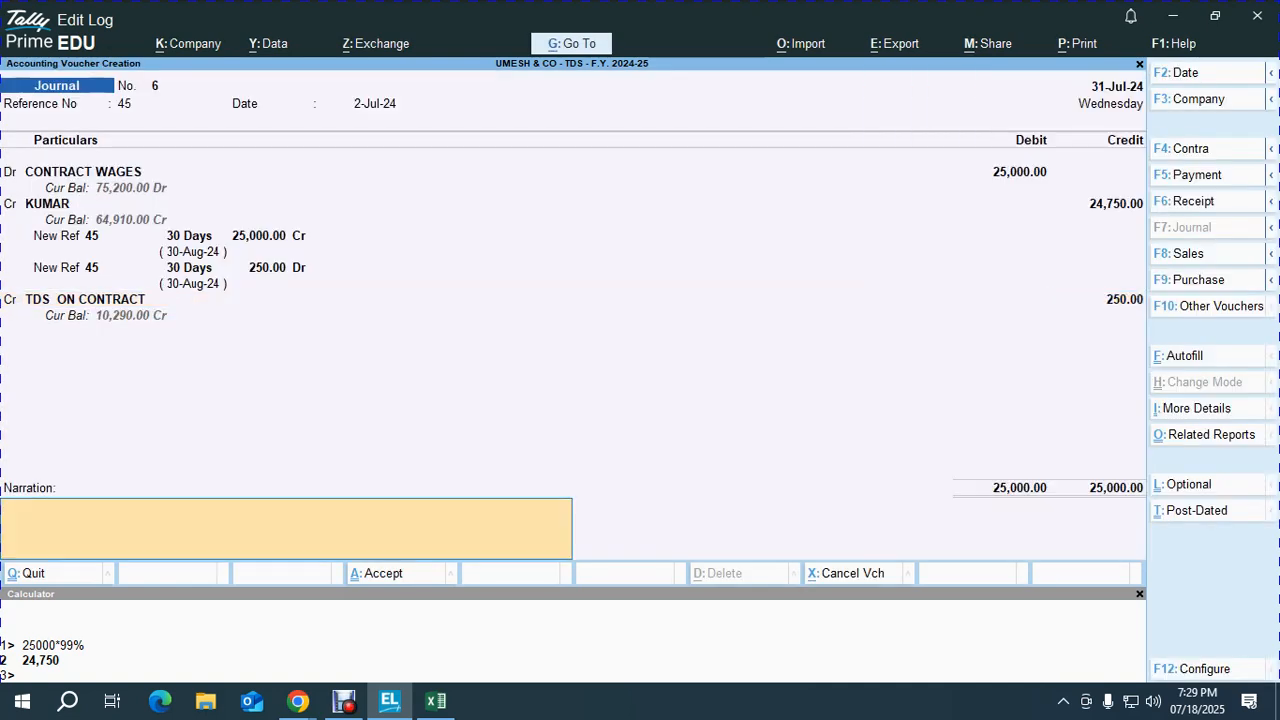
pyautogui.hotkey('ctrl', 'r')
pyautogui.press('Return')
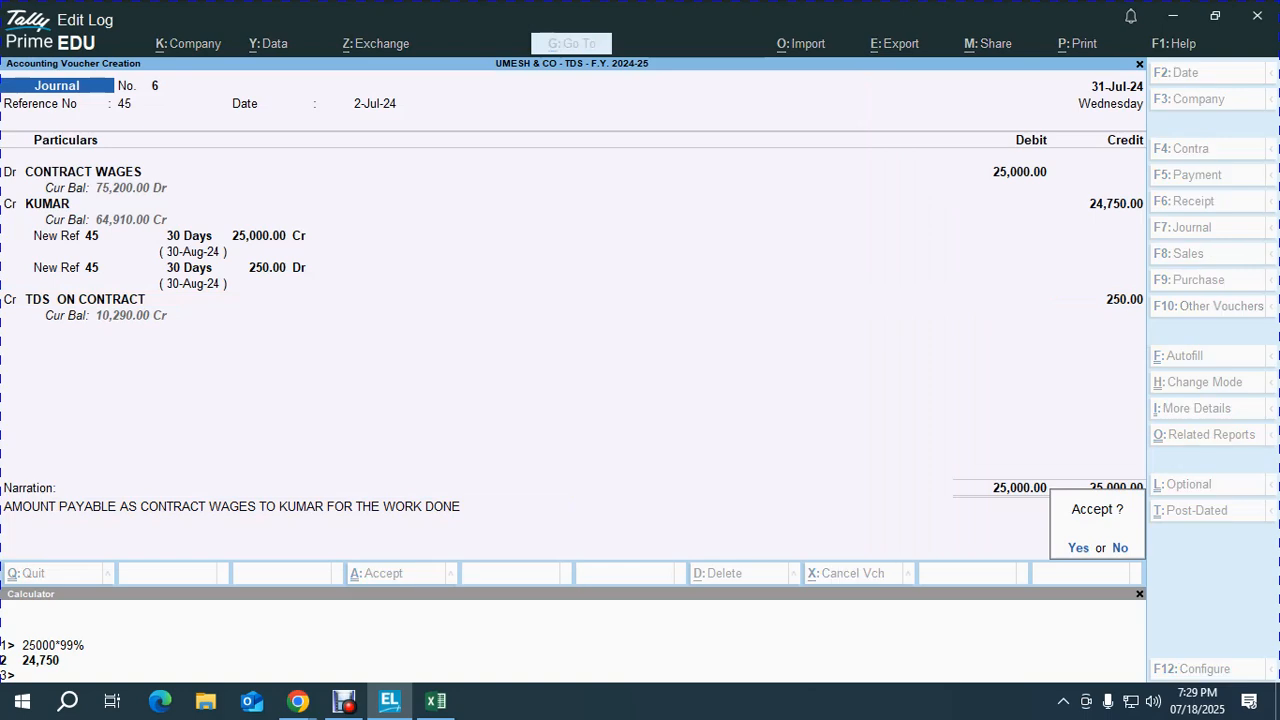
pyautogui.press('Return')
pyautogui.press('Escape')
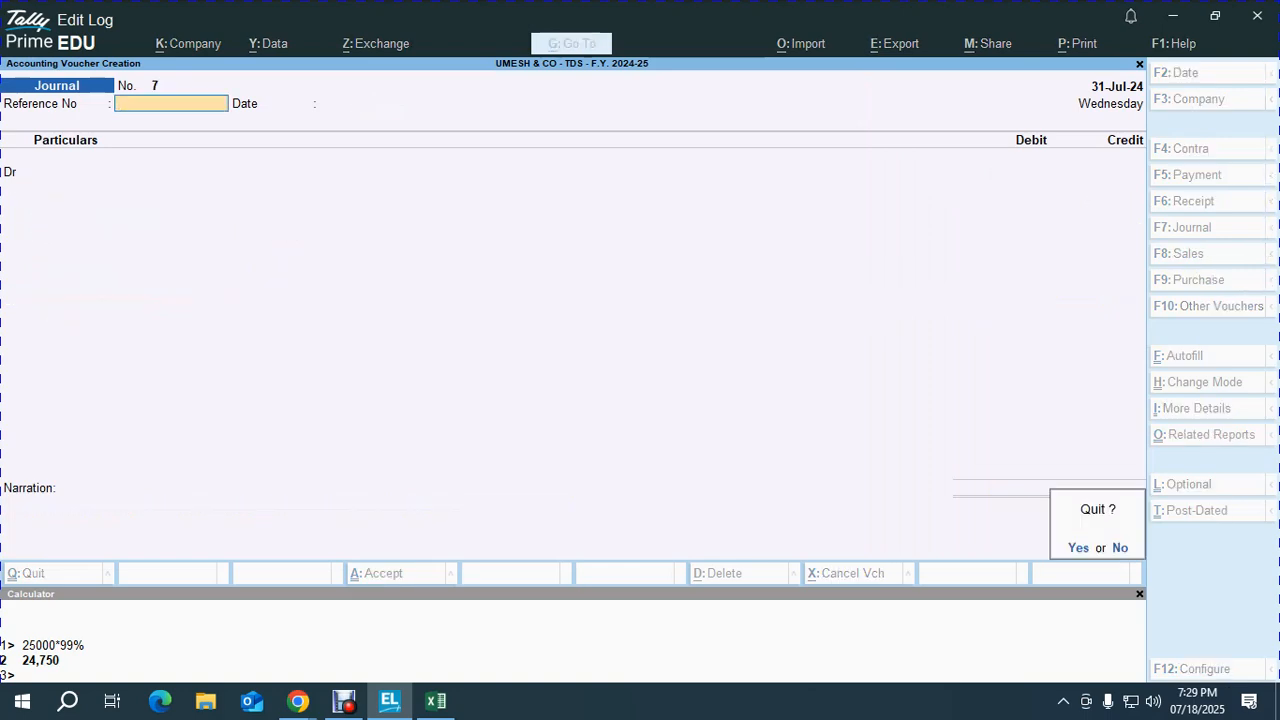
pyautogui.press('Return')
# Step: Open Form 26Q from TDS reports and drill into Deduction at Normal Rate
pyautogui.press('d')
pyautogui.press('u')
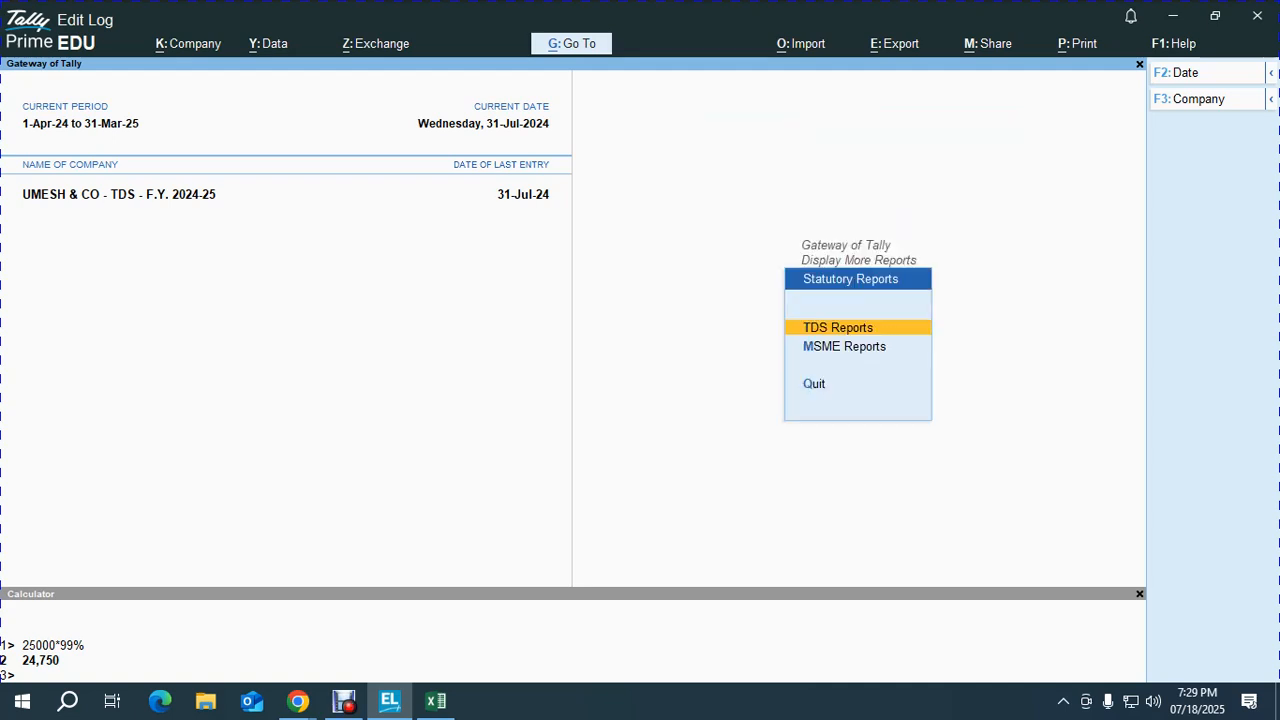
pyautogui.press('Return')
pyautogui.press('Down')
pyautogui.press('Return')
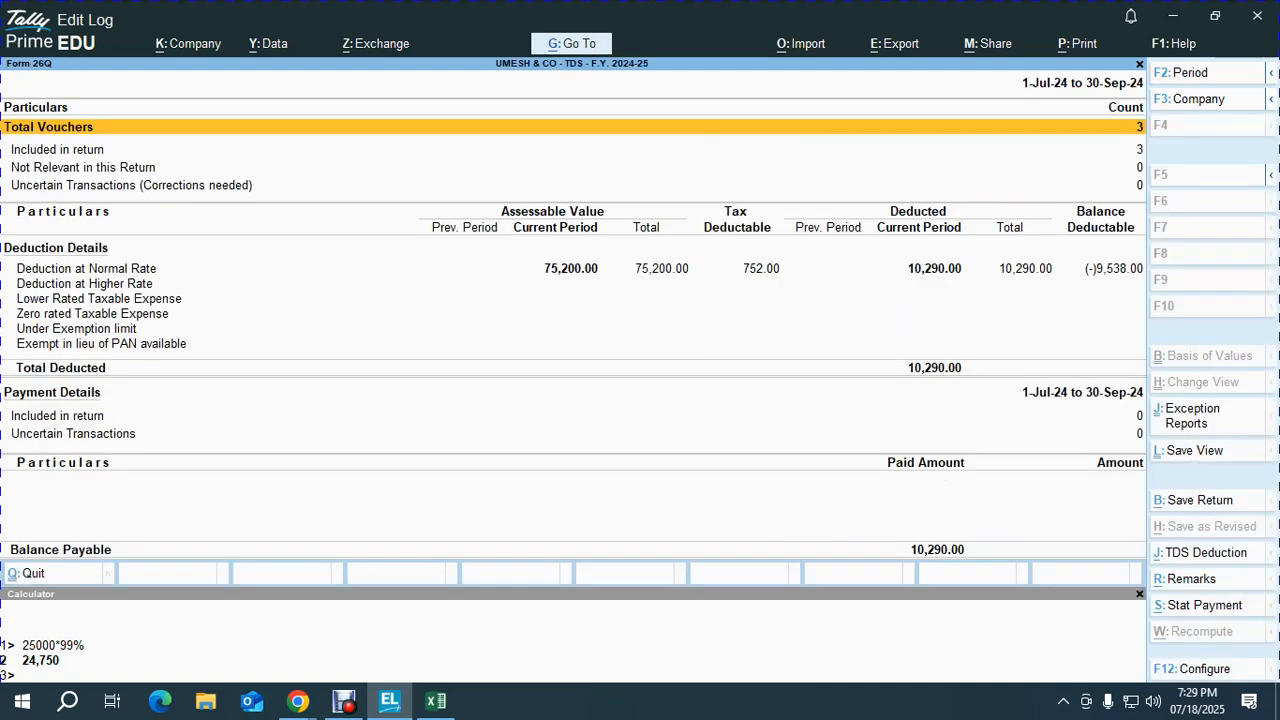
pyautogui.press('Down')
pyautogui.press('Down')
pyautogui.press('Down')
pyautogui.press('Down')
pyautogui.press('Down')
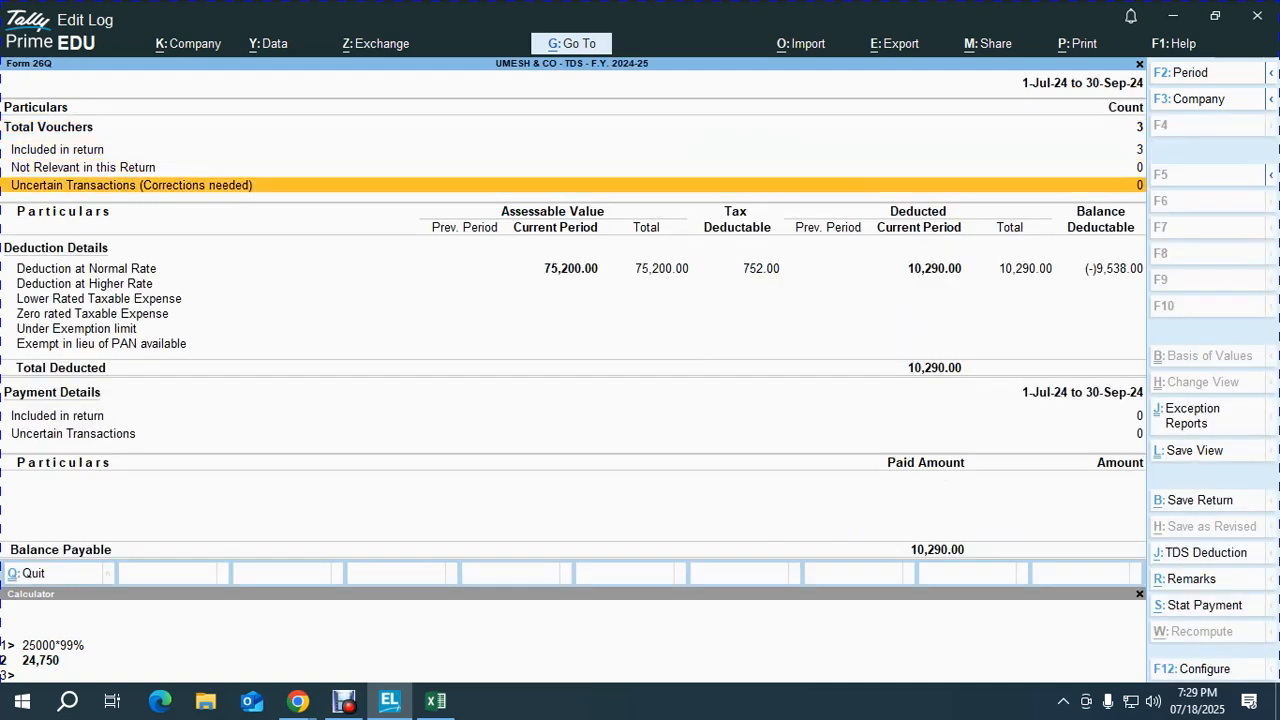
pyautogui.press('Up')
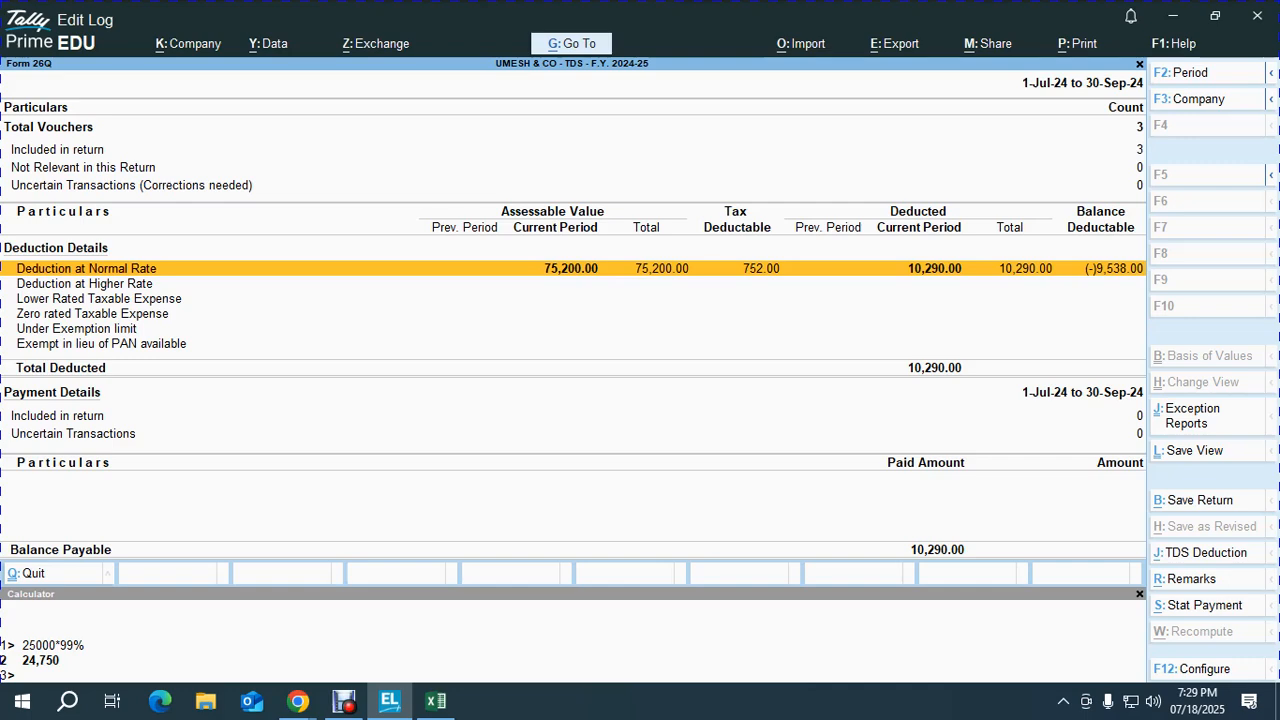
pyautogui.press('Return')
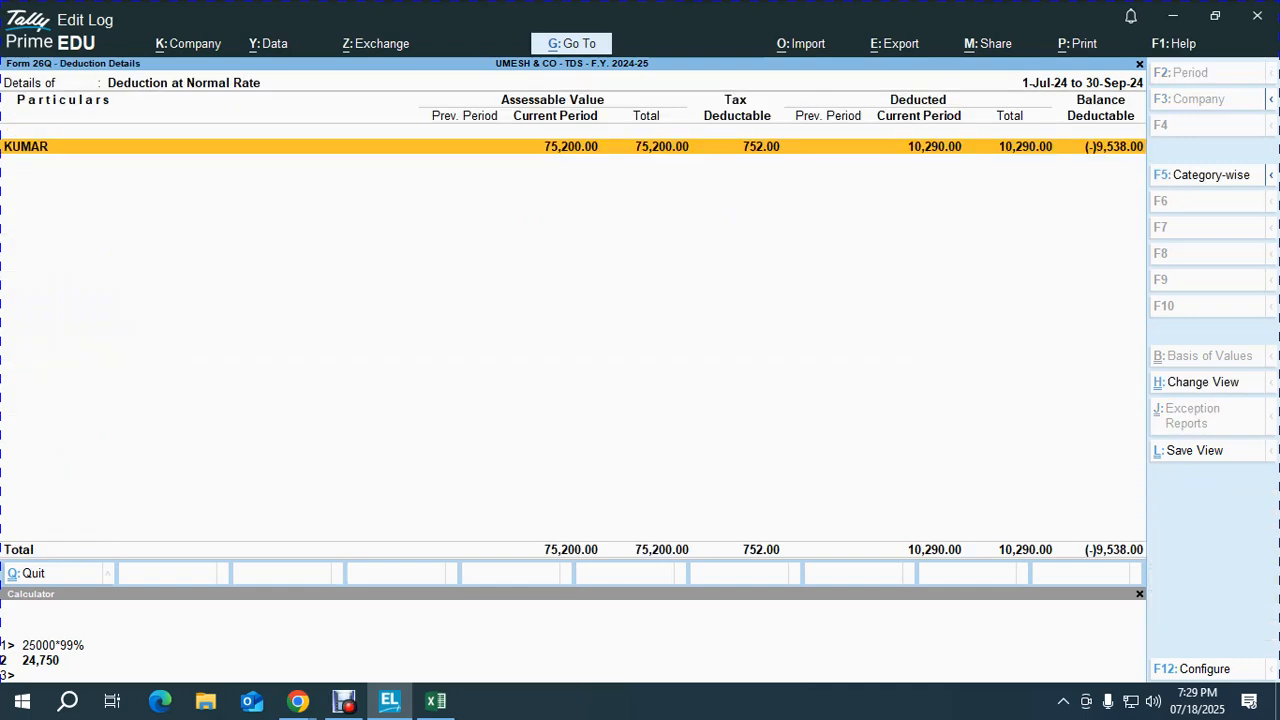
pyautogui.press('Escape')
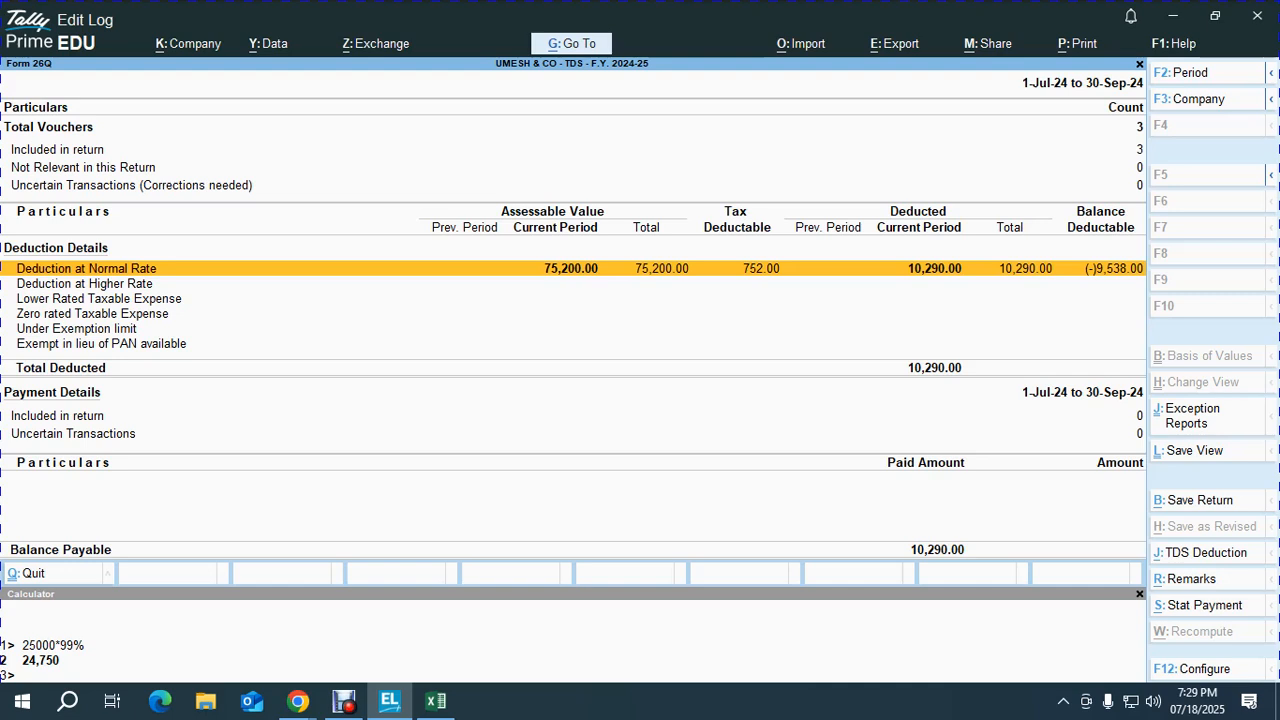
pyautogui.press('Return')
# Step: Delete the 31-Jul-24 voucher from the contractor's 194C deduction list
pyautogui.press('Return')
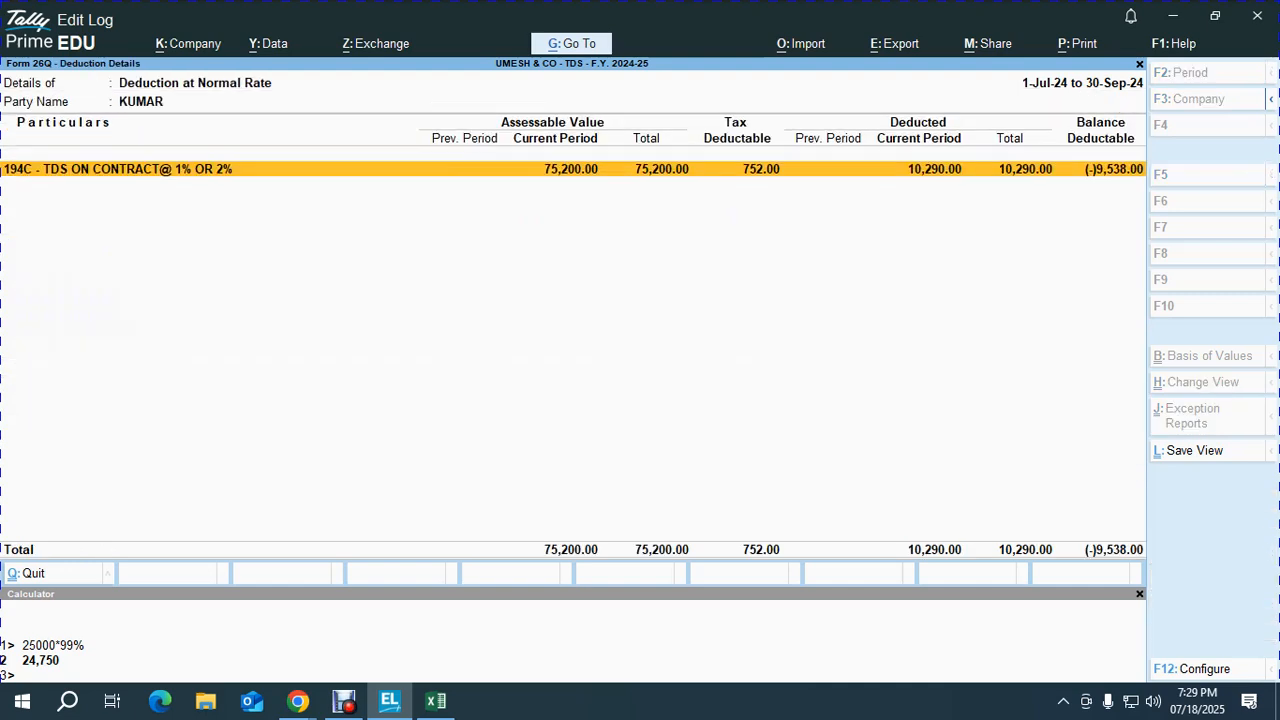
pyautogui.press('Return')
pyautogui.press('Down')
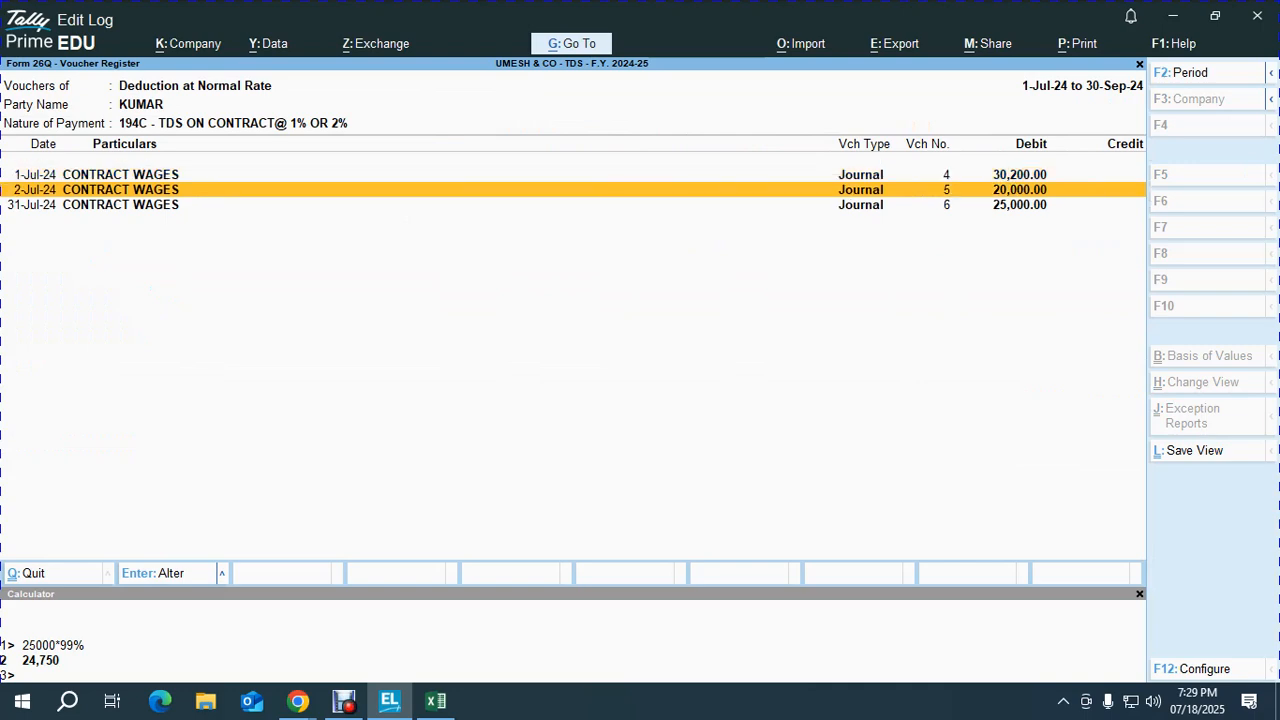
pyautogui.press('Down')
pyautogui.press('Return')
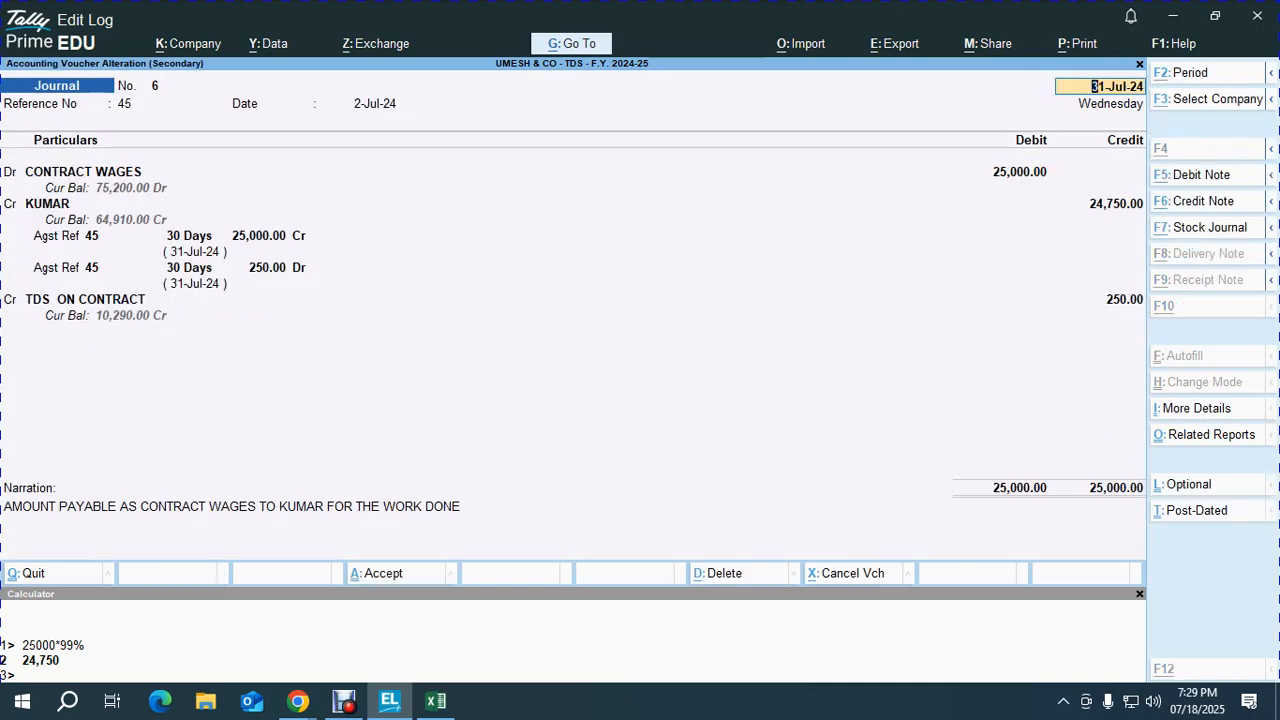
pyautogui.hotkey('alt', 'd')
pyautogui.press('y')
pyautogui.press('Escape')
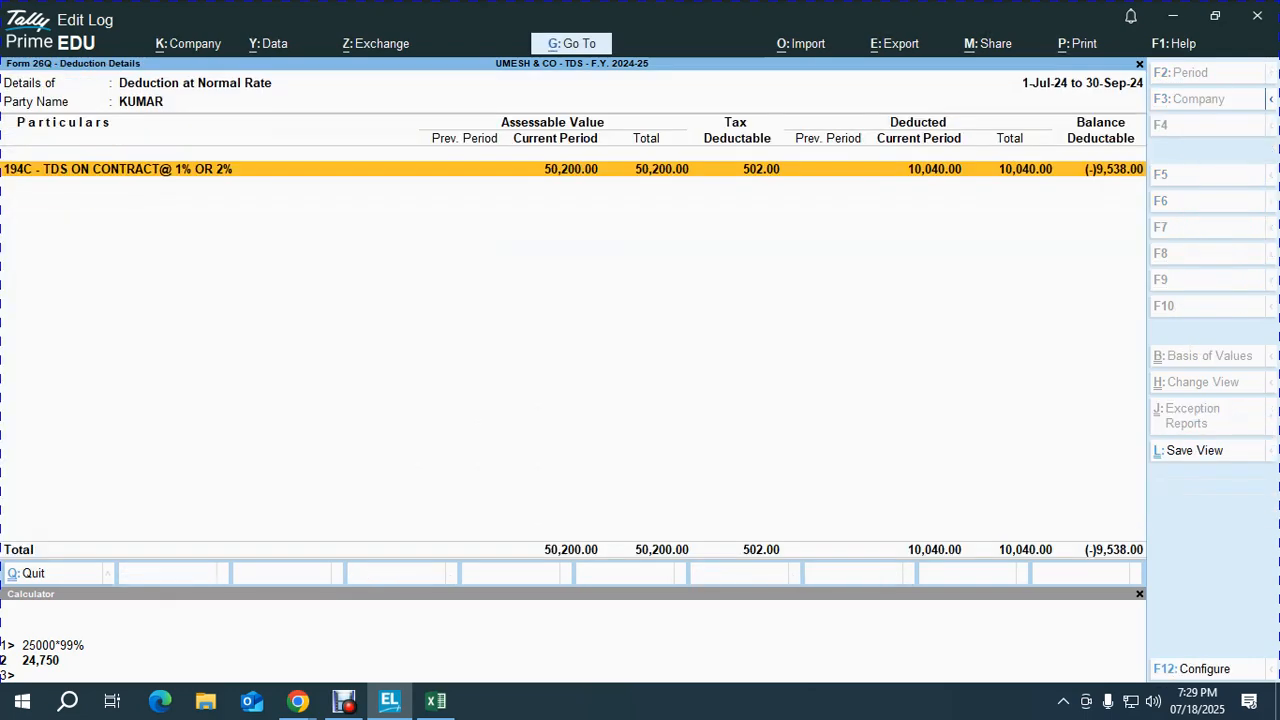
pyautogui.press('Escape')
pyautogui.press('Escape')
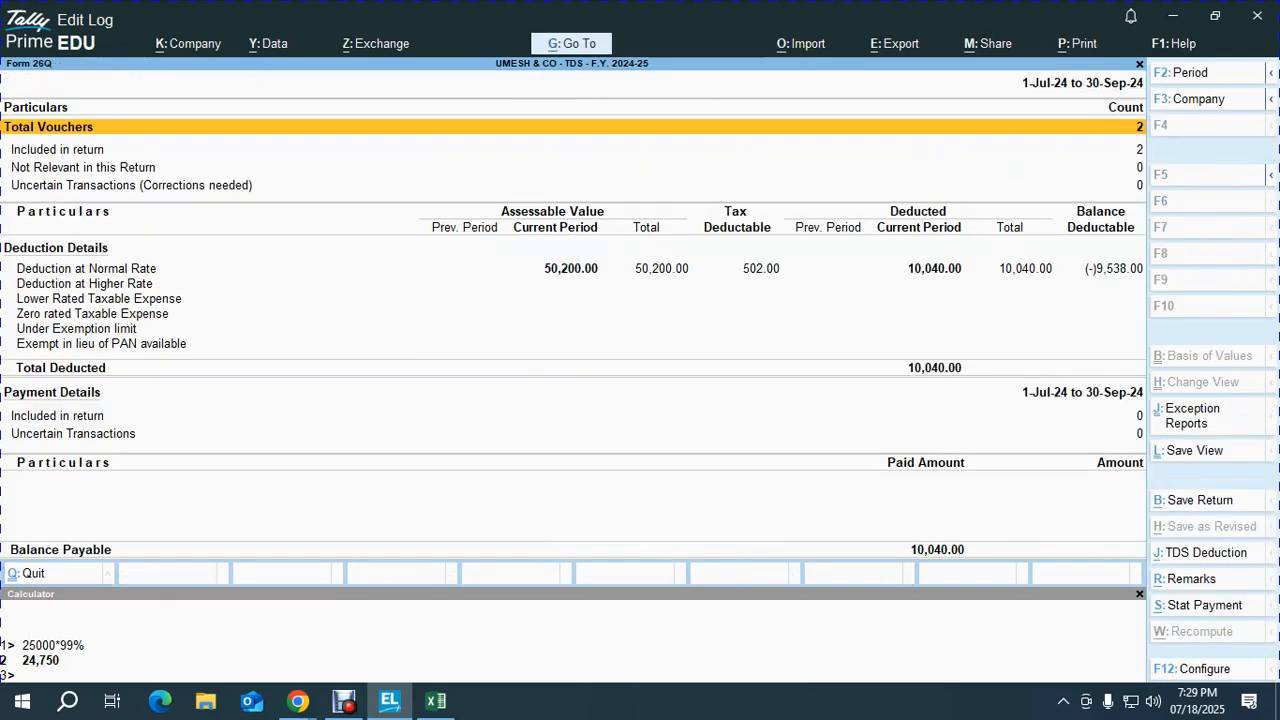
# Step: Drill back into normal-rate deductions and open the contractor's 194C voucher
pyautogui.press('Down')
pyautogui.press('Down')
pyautogui.press('Down')
pyautogui.press('Down')
pyautogui.press('Return')
pyautogui.press('Return')
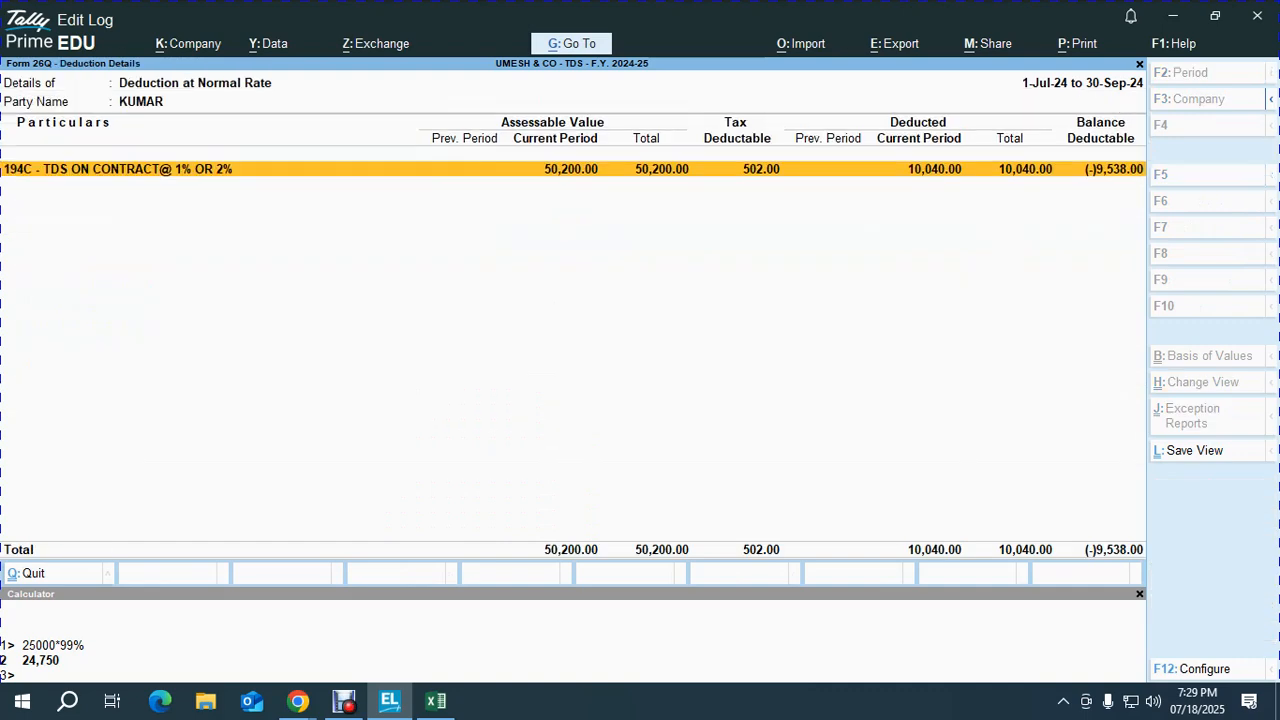
pyautogui.press('Return')
pyautogui.press('Return')
pyautogui.press('Return')
pyautogui.press('Return')
pyautogui.press('Return')
pyautogui.press('Return')
# Step: Clear the PAN/IT No. in the contractor's ledger and save it
pyautogui.hotkey('ctrl', 'Return')
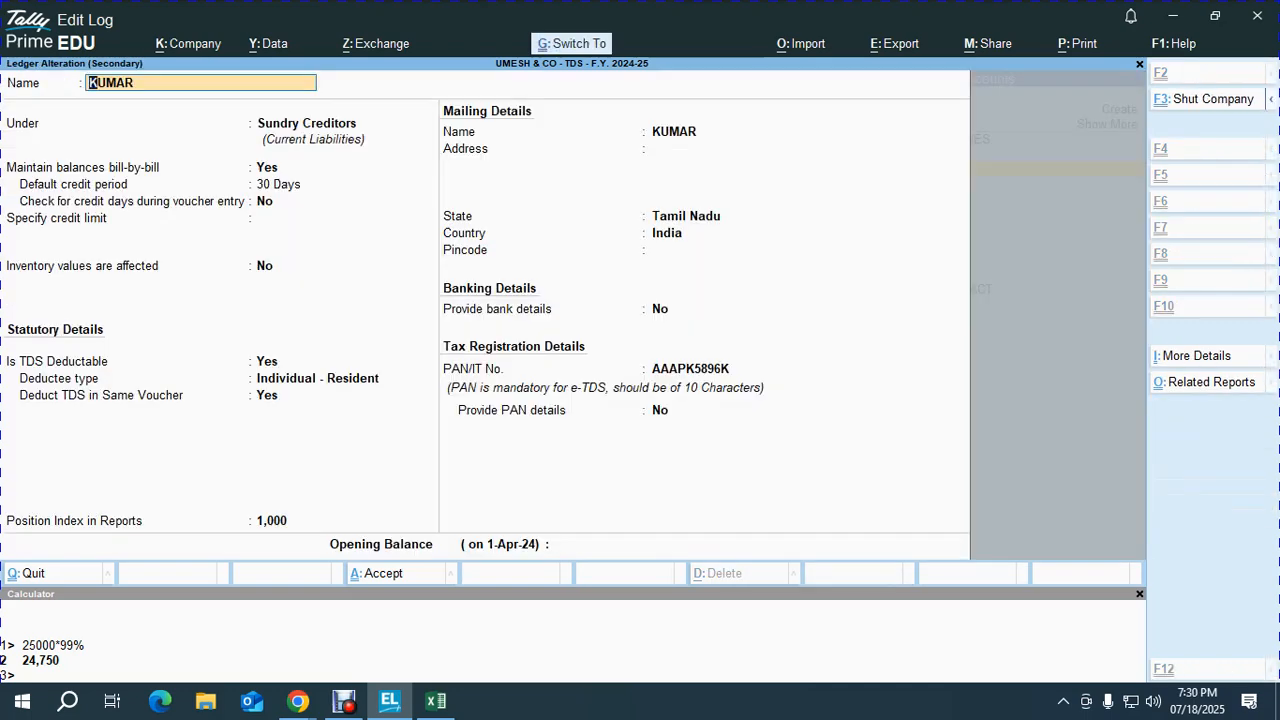
pyautogui.hotkey('ctrl', 'End')
pyautogui.press('Up')
pyautogui.press('Up')
pyautogui.press('space')
pyautogui.press('Return')
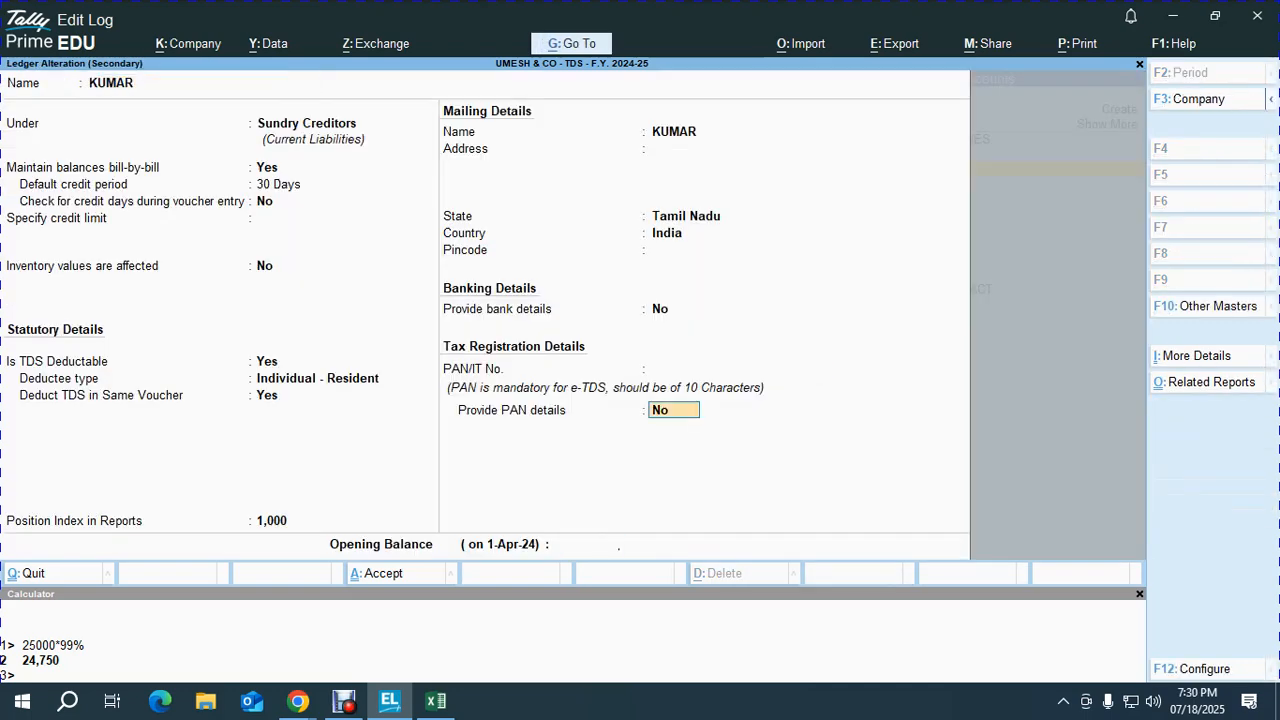
pyautogui.hotkey('ctrl', 'a')
pyautogui.hotkey('ctrl', 'a')
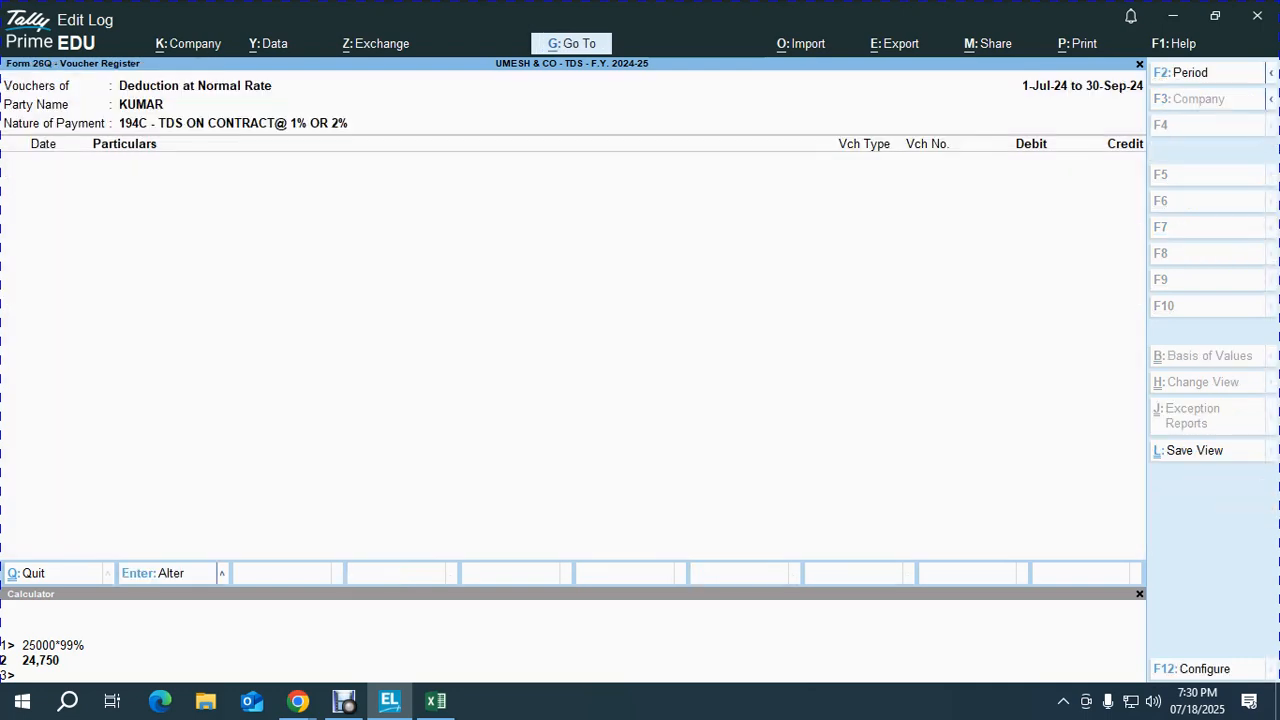
# Step: Reopen Form 26Q and move to the uncertain transactions row
pyautogui.press('Escape')
pyautogui.press('Escape')
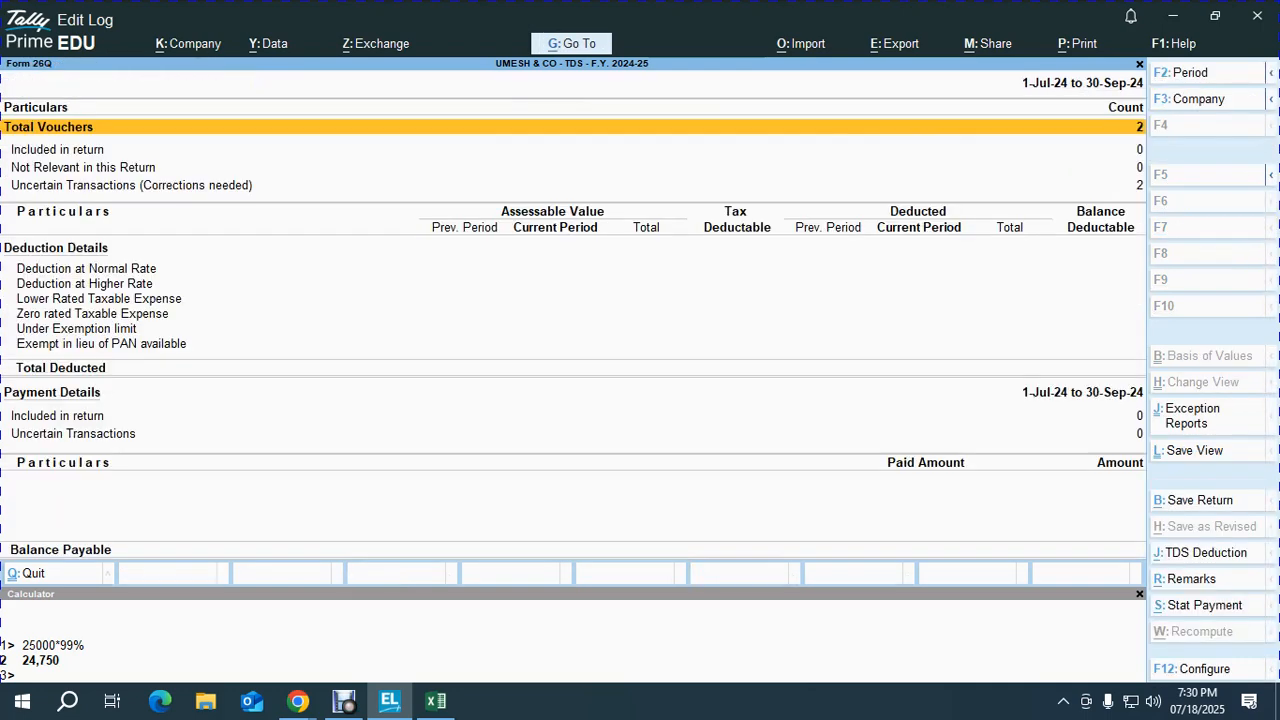
pyautogui.press('Down')
pyautogui.press('Down')
pyautogui.press('Down')
pyautogui.press('Down')
pyautogui.press('Down')
pyautogui.press('Escape')
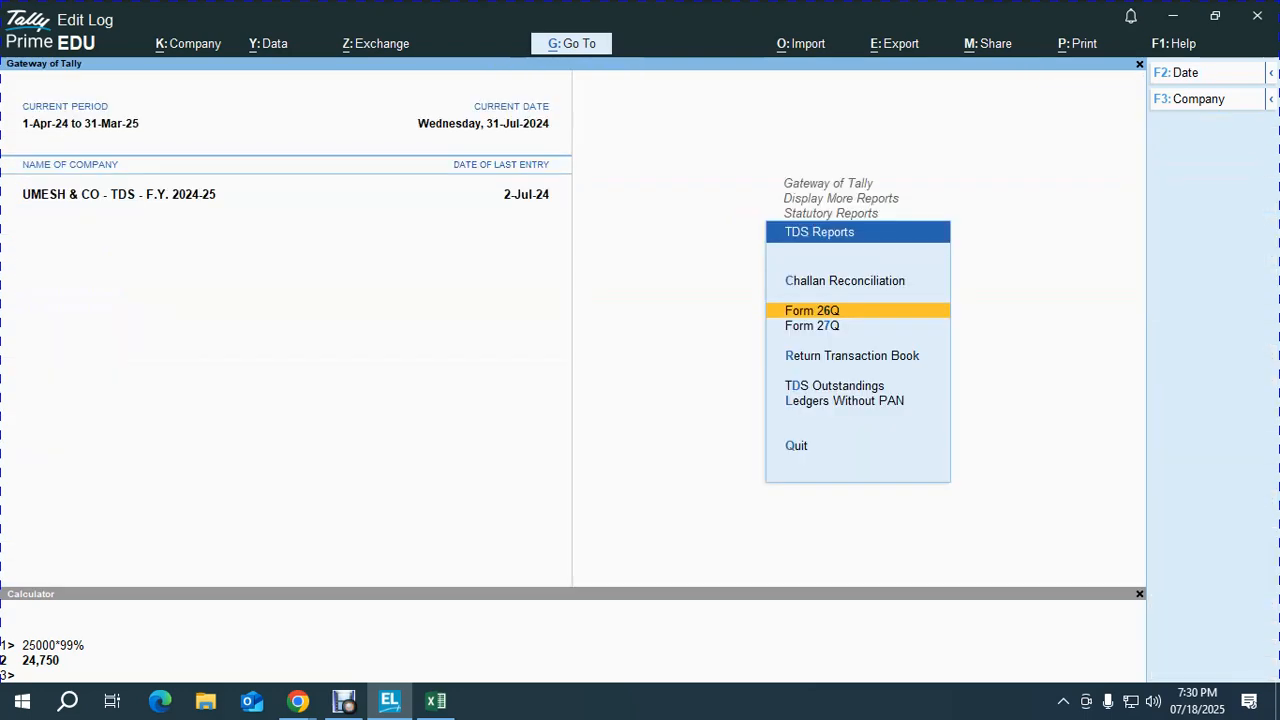
pyautogui.press('Return')
pyautogui.press('Down')
pyautogui.press('Down')
pyautogui.press('Down')
pyautogui.press('Down')
pyautogui.press('Down')
pyautogui.press('Down')
pyautogui.press('Down')
pyautogui.press('Down')
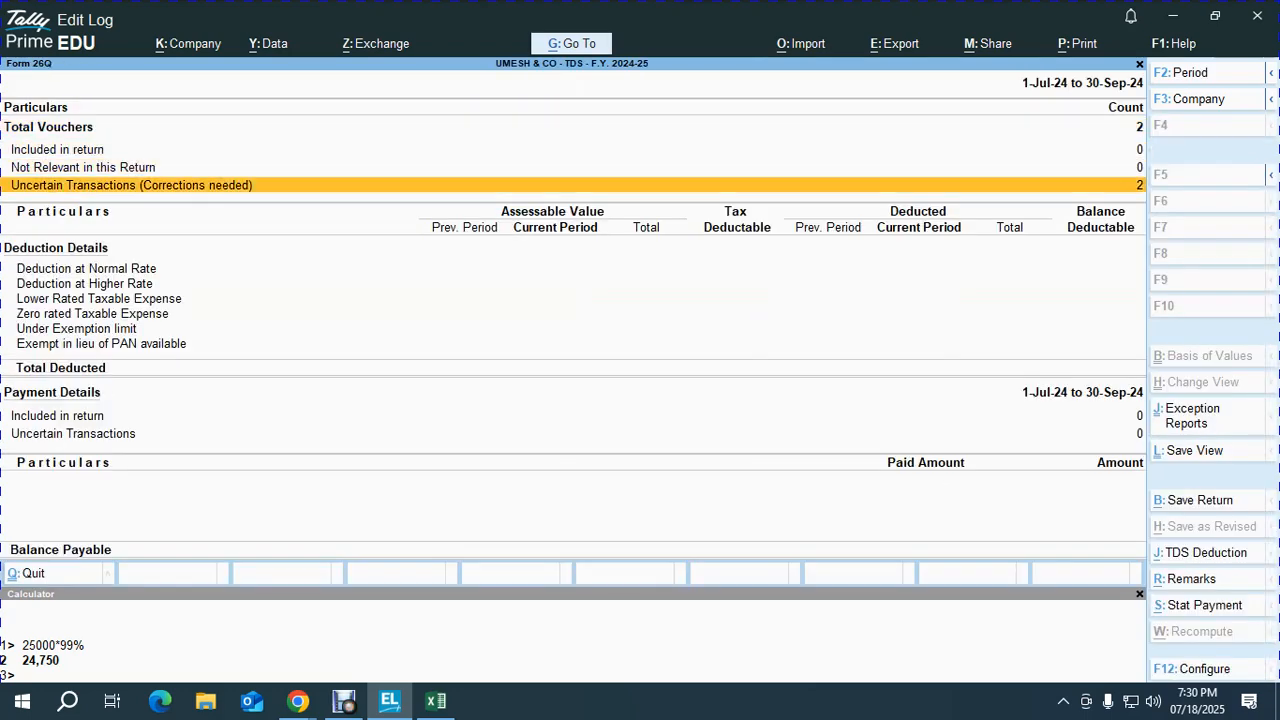
# Step: Under PAN not available for party, record PANNOTAVBL for the party, applicable from 1-Apr-24
pyautogui.press('Up')
pyautogui.press('Up')
pyautogui.press('Up')
pyautogui.press('Up')
pyautogui.press('Up')
pyautogui.press('Up')
pyautogui.press('Down')
pyautogui.press('Return')
pyautogui.press('Down')
pyautogui.press('Down')
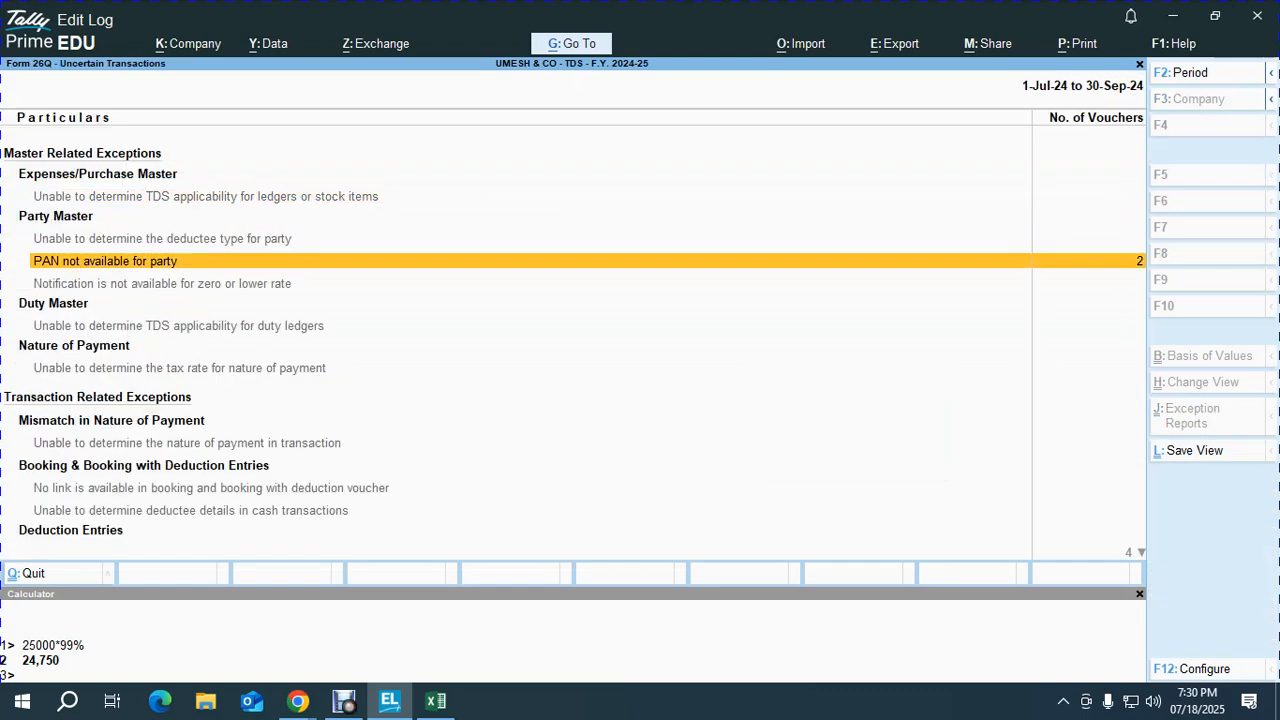
pyautogui.press('Return')
pyautogui.write('PAM')
pyautogui.press('BackSpace')
pyautogui.write('NNOTAVBL')
pyautogui.press('Return')
pyautogui.write('1.4')
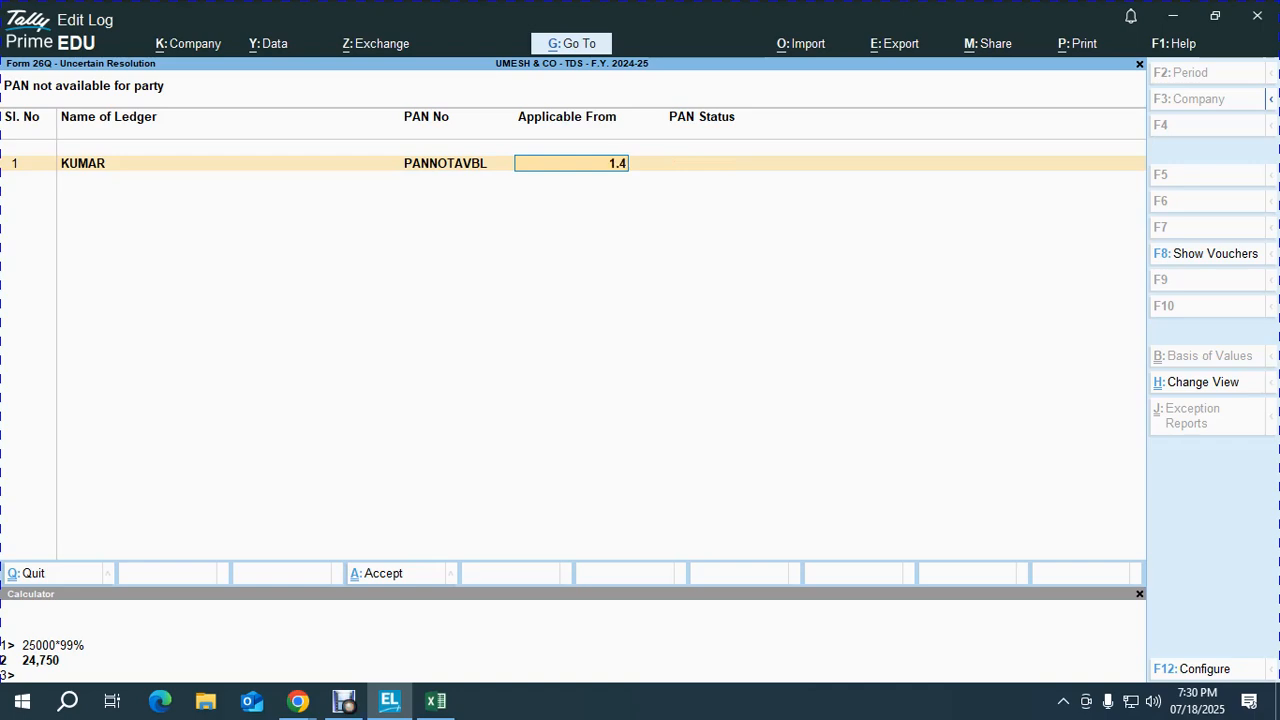
pyautogui.press('Return')
pyautogui.press('Return')
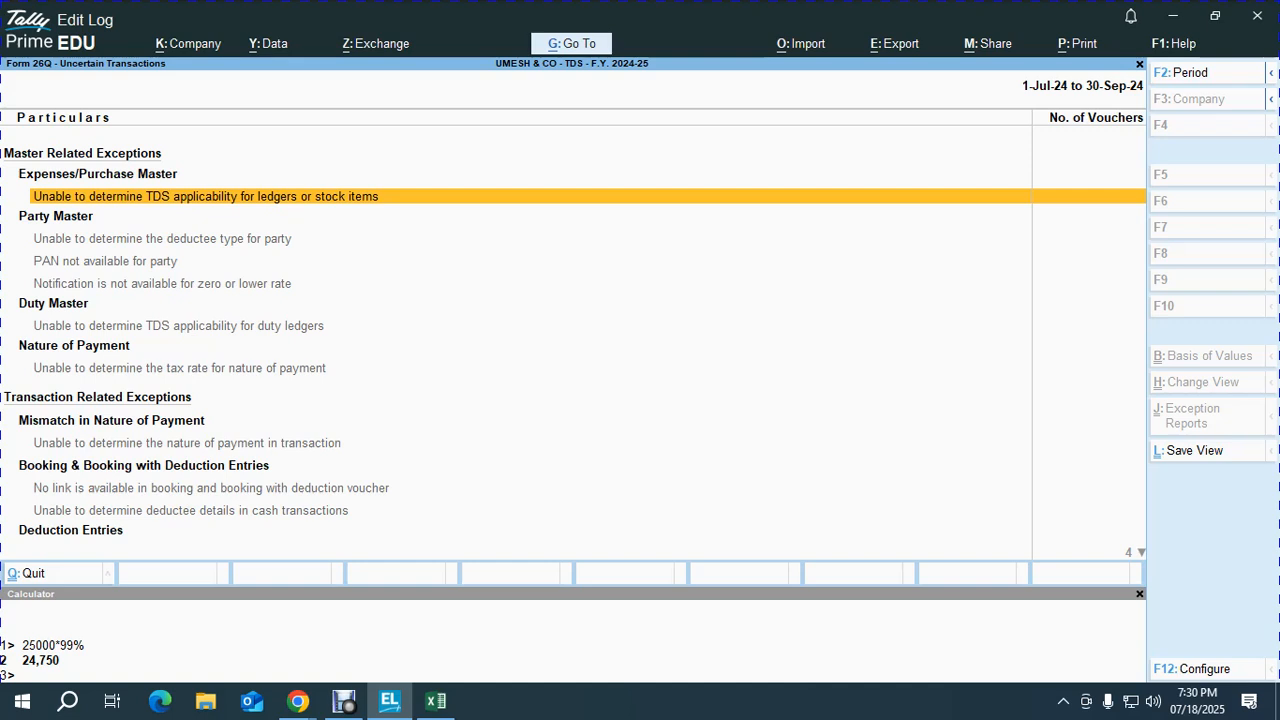
# Step: Set the Form 26Q period to 1-Apr-24 to 2-Jul-24 and review the Deduction at Higher Rate row
pyautogui.press('Escape')
pyautogui.press('Down')
pyautogui.press('Down')
pyautogui.press('Down')
pyautogui.press('Down')
pyautogui.press('Down')
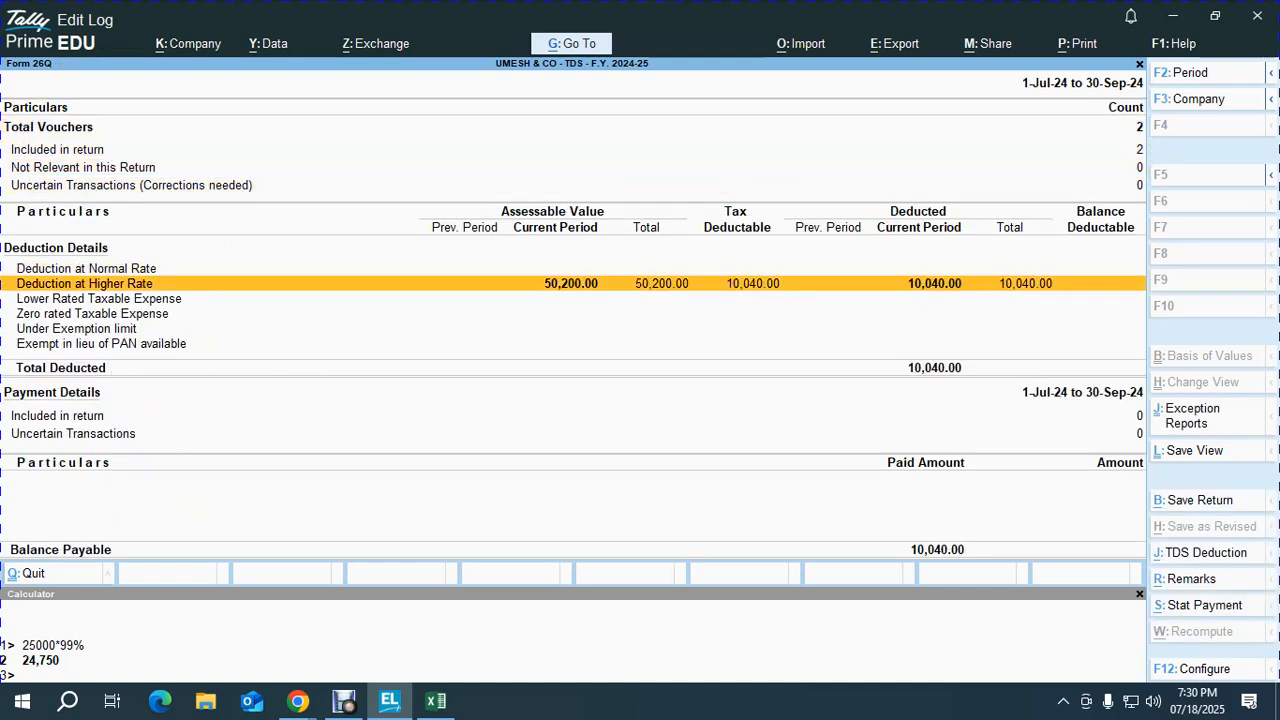
pyautogui.hotkey('alt', 'F2')
pyautogui.press('BackSpace')
pyautogui.press('Return')
pyautogui.press('BackSpace')
pyautogui.press('Return')
pyautogui.press('Down')
pyautogui.press('Down')
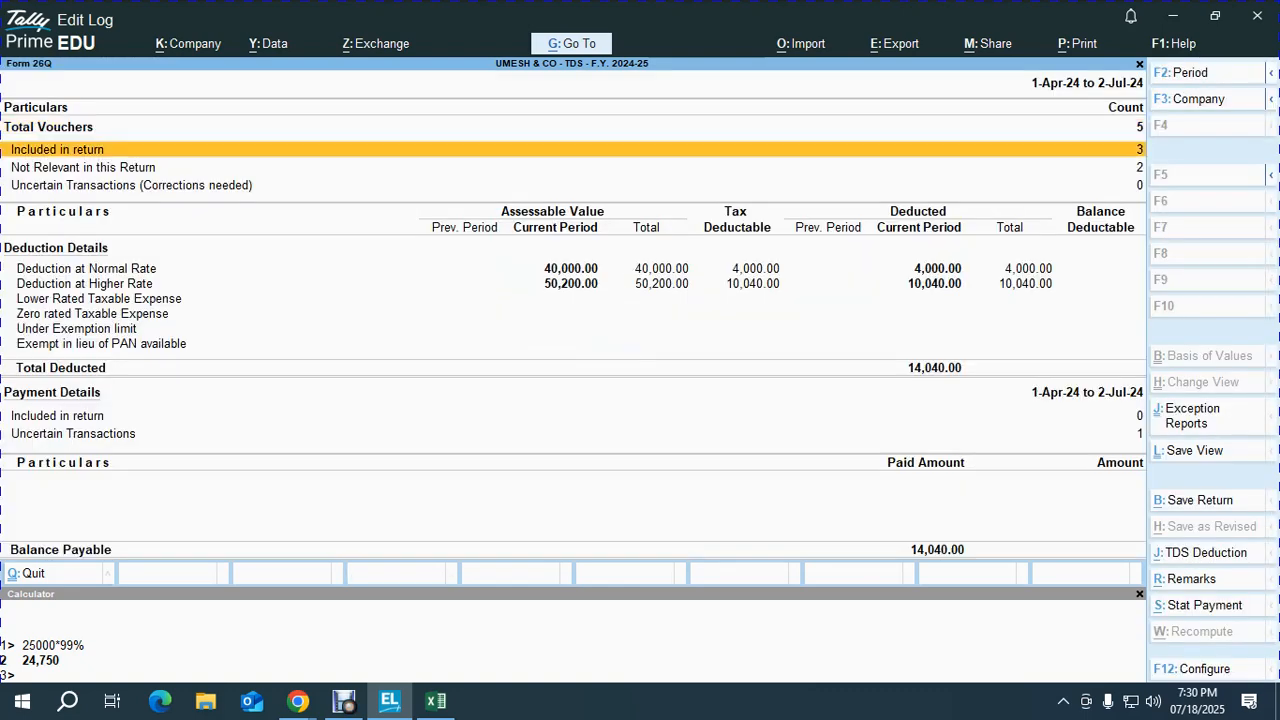
pyautogui.press('Down')
pyautogui.press('Up')
pyautogui.press('Down')
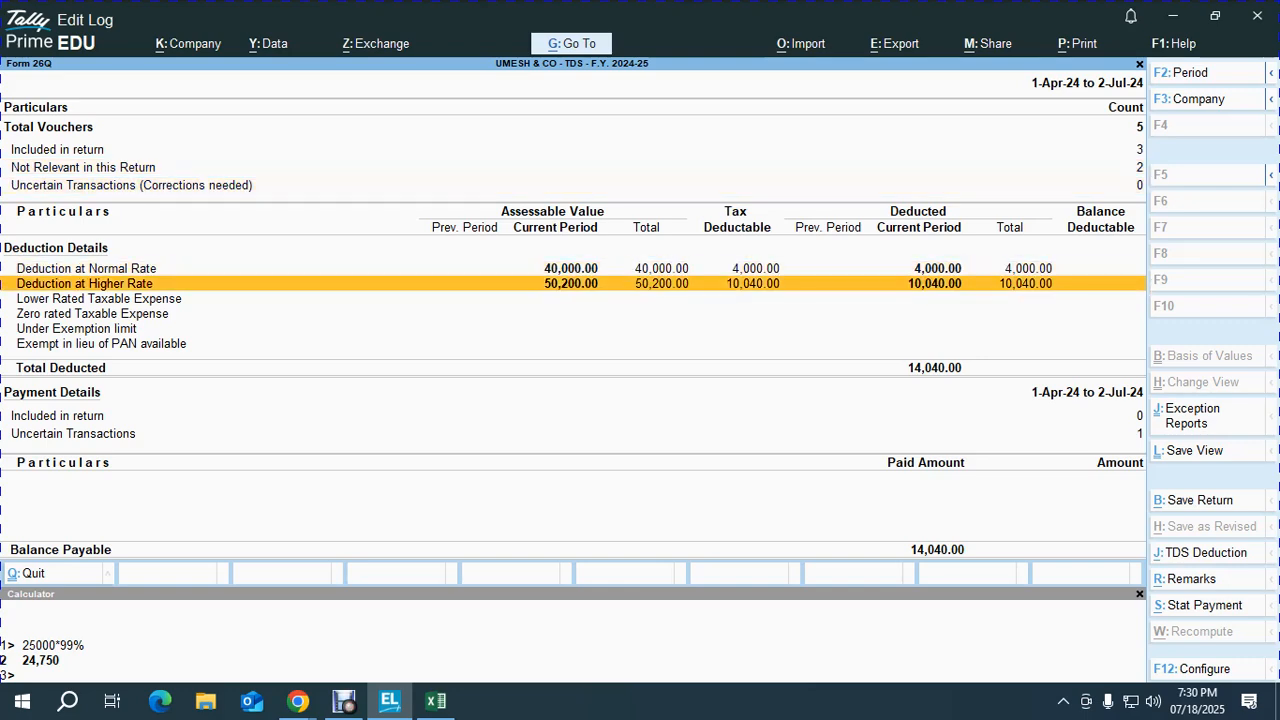
pyautogui.press('Escape')
pyautogui.press('Escape')
pyautogui.press('Escape')
pyautogui.press('Escape')
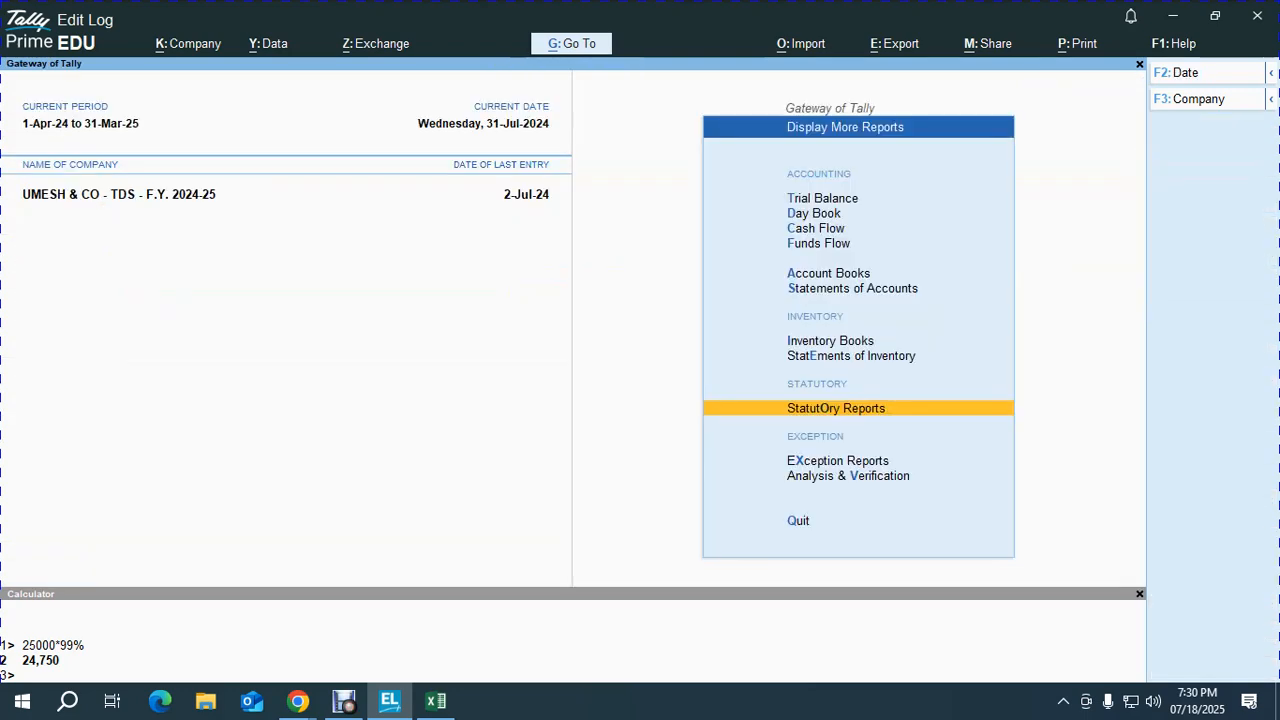
# Step: Start a new journal voucher and select the row-47 contractor's row in the Excel workbook
pyautogui.press('v')
pyautogui.hotkey('alt', 'Tab')
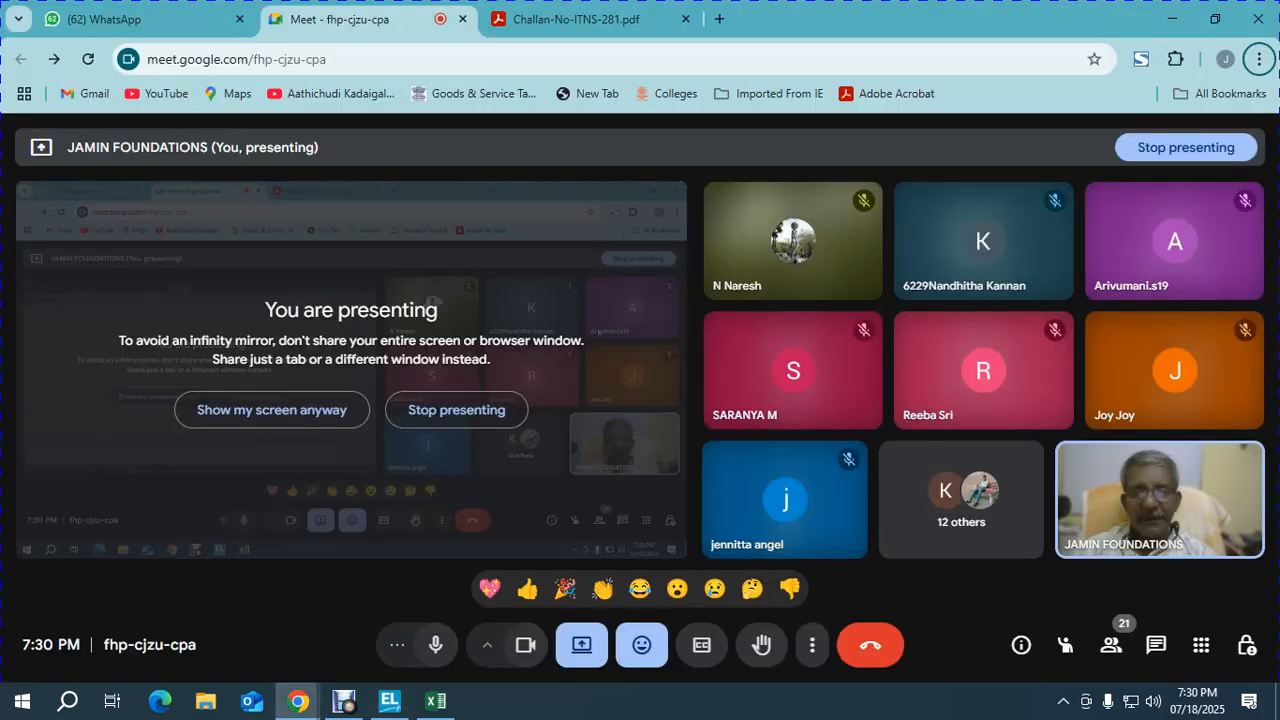
pyautogui.hotkey('alt', 'Tab')
pyautogui.hotkey('alt', 'Tab')
pyautogui.hotkey('shift', 'space')
pyautogui.press('Down')
pyautogui.hotkey('shift', 'space')
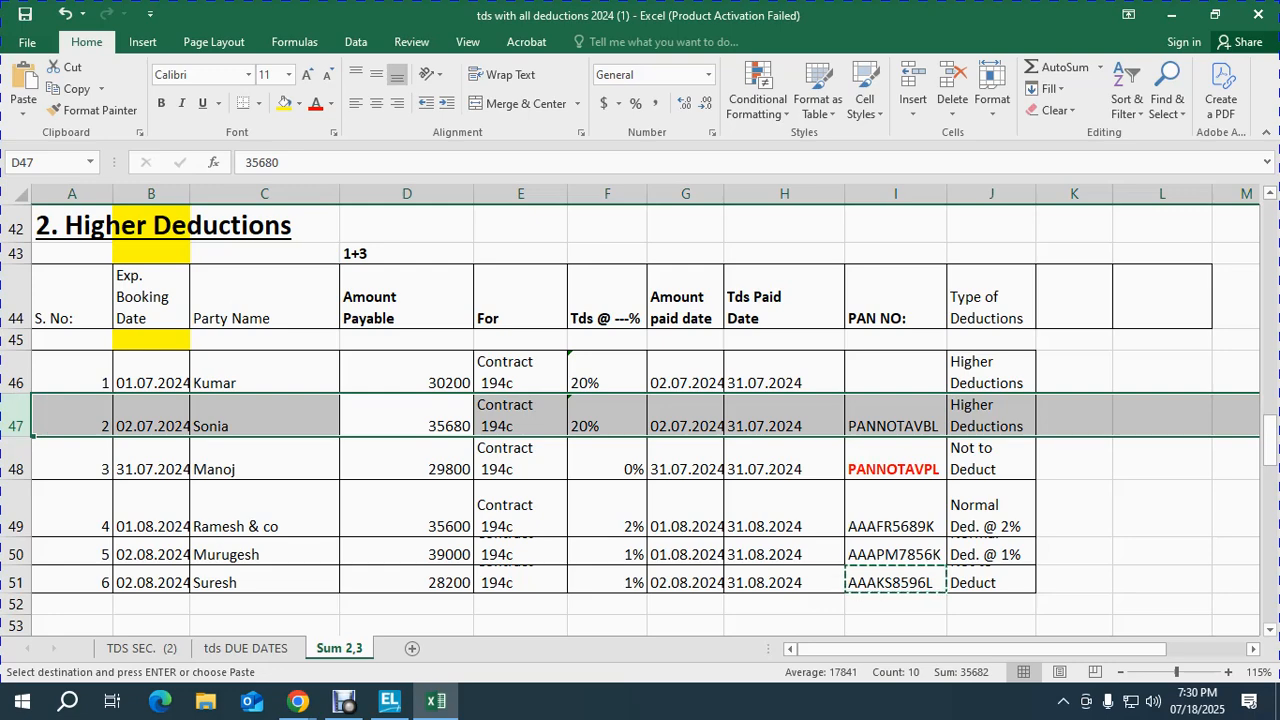
# Step: Go from the row-47 figures (35680, 20% TDS) back to blank Journal voucher 7
pyautogui.hotkey('alt', 'Tab')
pyautogui.hotkey('alt', 'Tab')
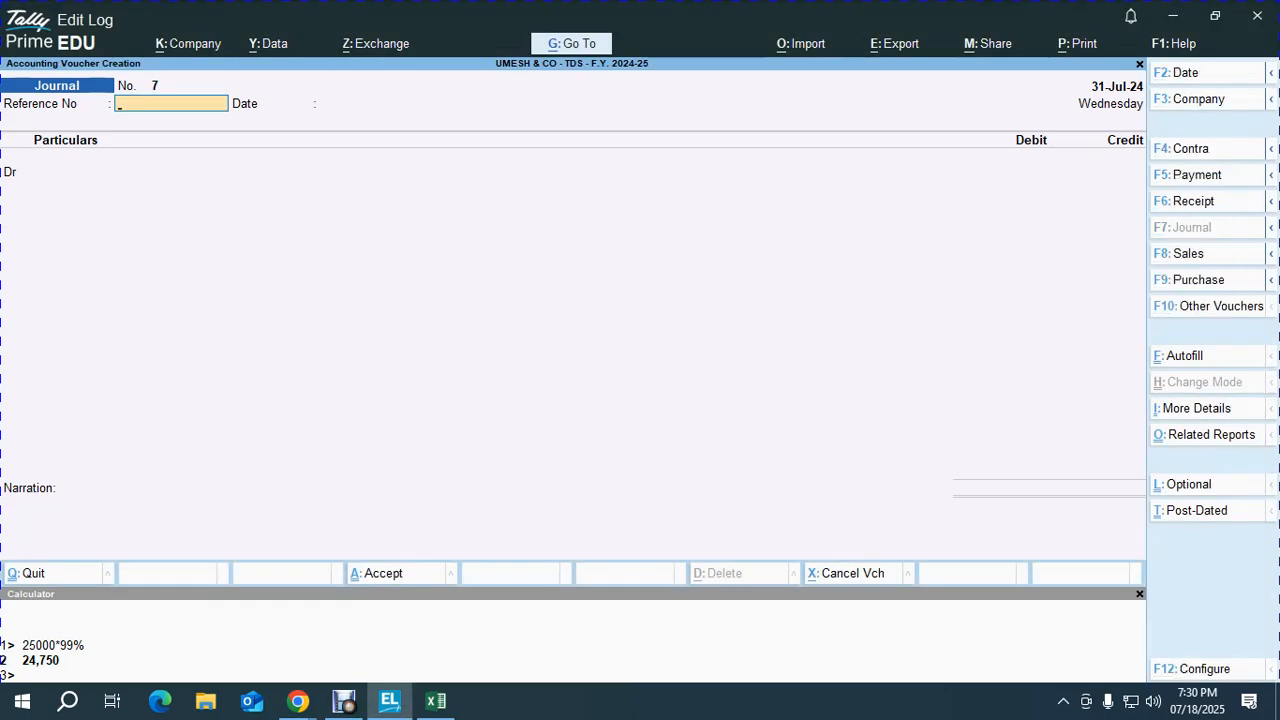
# Step: Date the journal voucher 2-Jul-24 with reference 78 and debit CONTRACT WAGES
pyautogui.hotkey('alt', 'Tab')
pyautogui.press('F2')
pyautogui.write('2-7')
pyautogui.press('Return')
pyautogui.write('78')
pyautogui.press('Return')
pyautogui.press('Return')
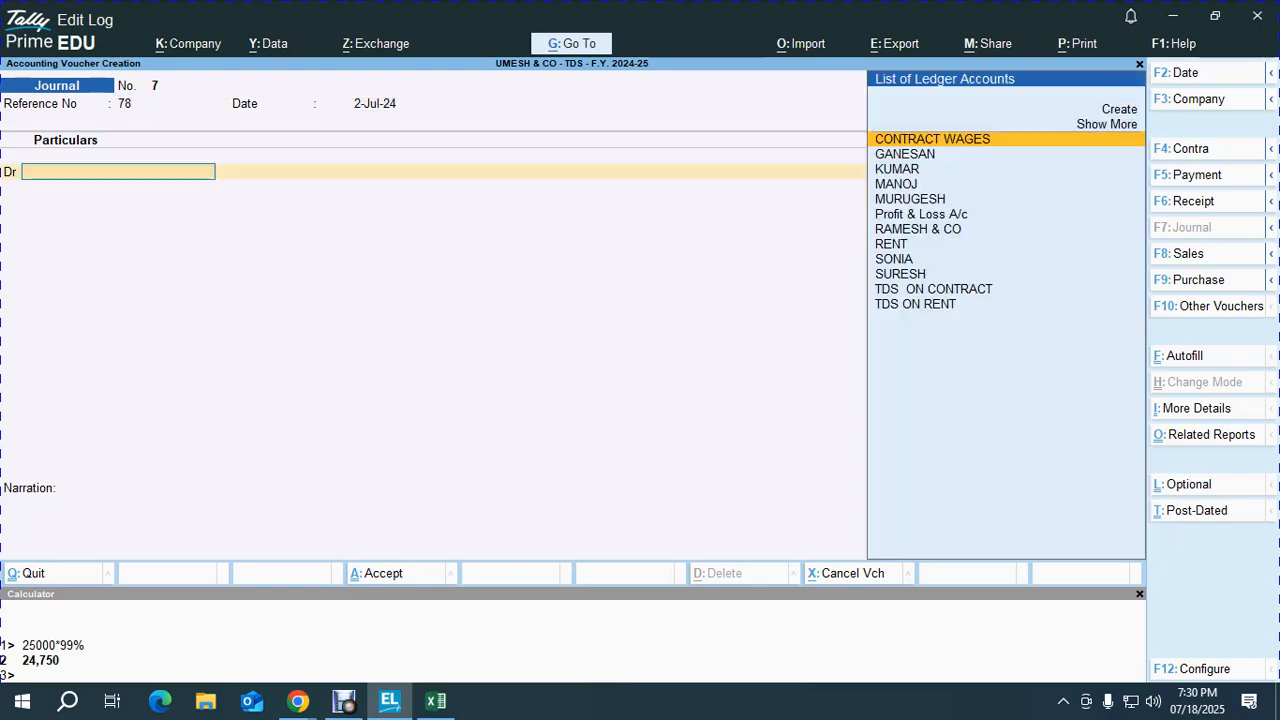
pyautogui.write('CON')
pyautogui.press('Return')
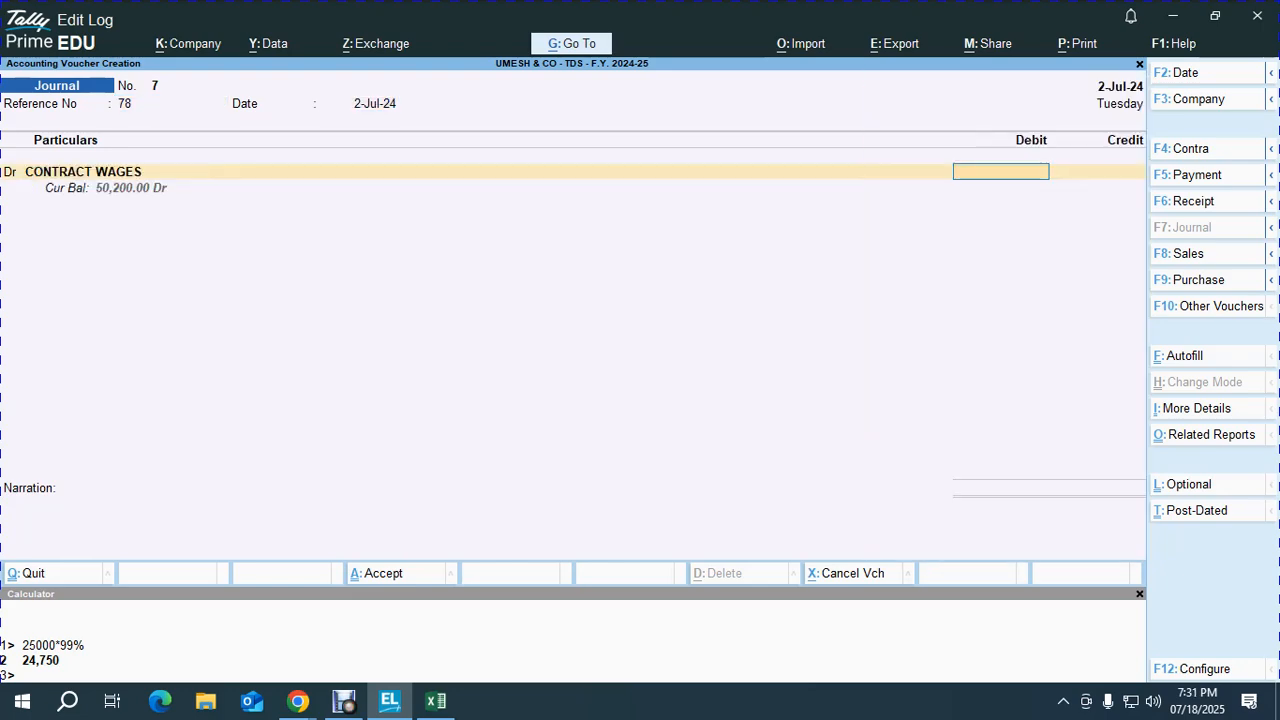
# Step: Debit 35,680, credit the row-47 contractor's ledger bill-wise, and credit TDS ON CONTRACT
pyautogui.hotkey('alt', 'Tab')
pyautogui.hotkey('alt', 'Tab')
pyautogui.write('3546')
pyautogui.press('BackSpace')
pyautogui.press('BackSpace')
pyautogui.press('BackSpace')
pyautogui.press('BackSpace')
pyautogui.write('35,680')
pyautogui.press('Return')
pyautogui.press('Return')
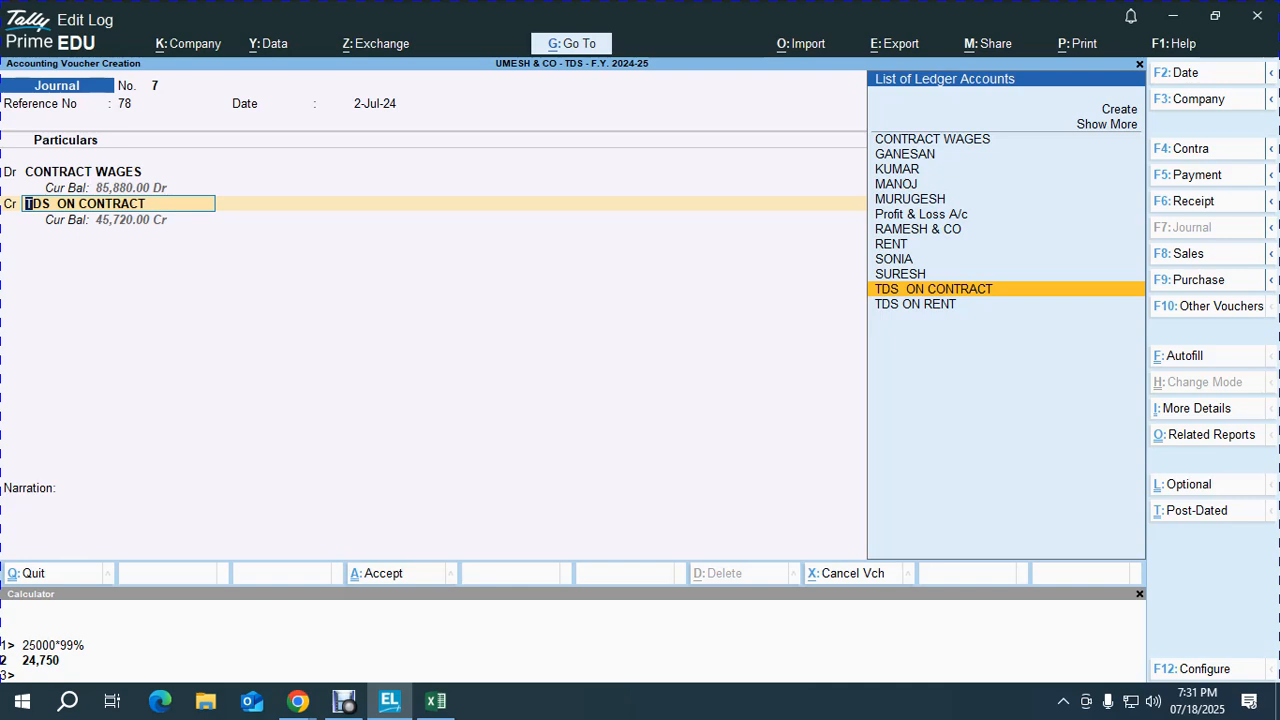
pyautogui.write('SO')
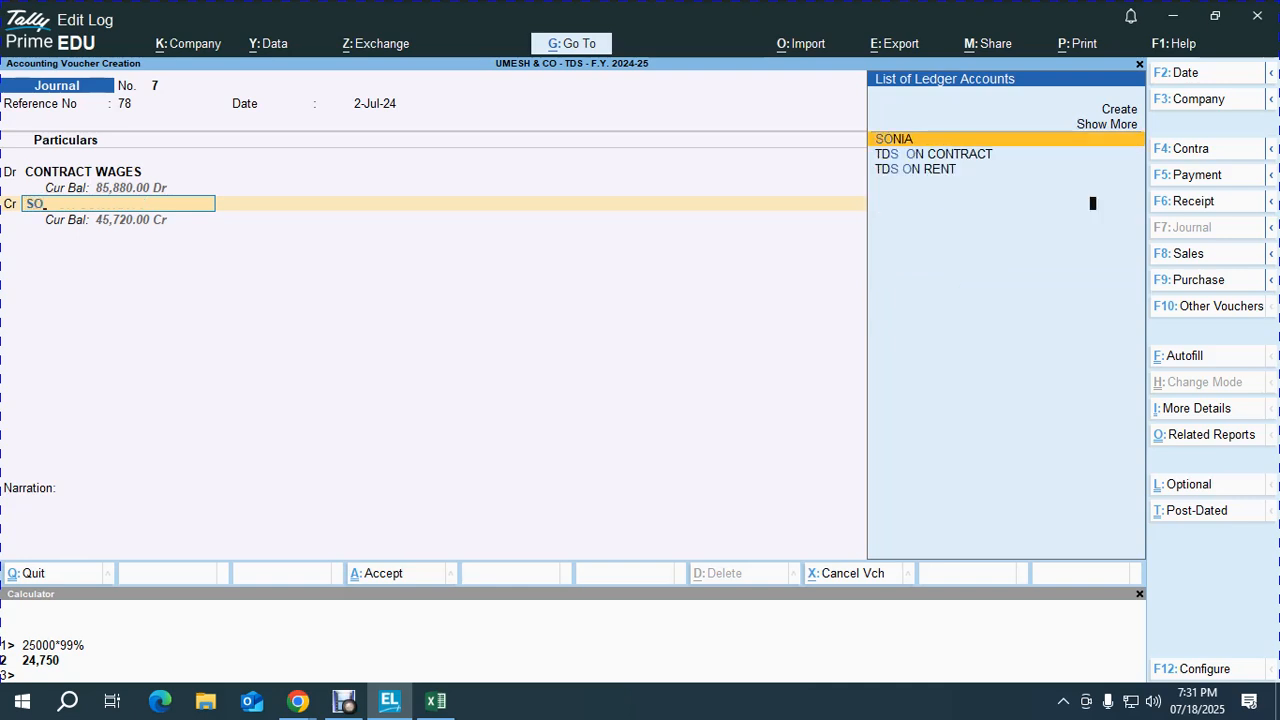
pyautogui.press('Return')
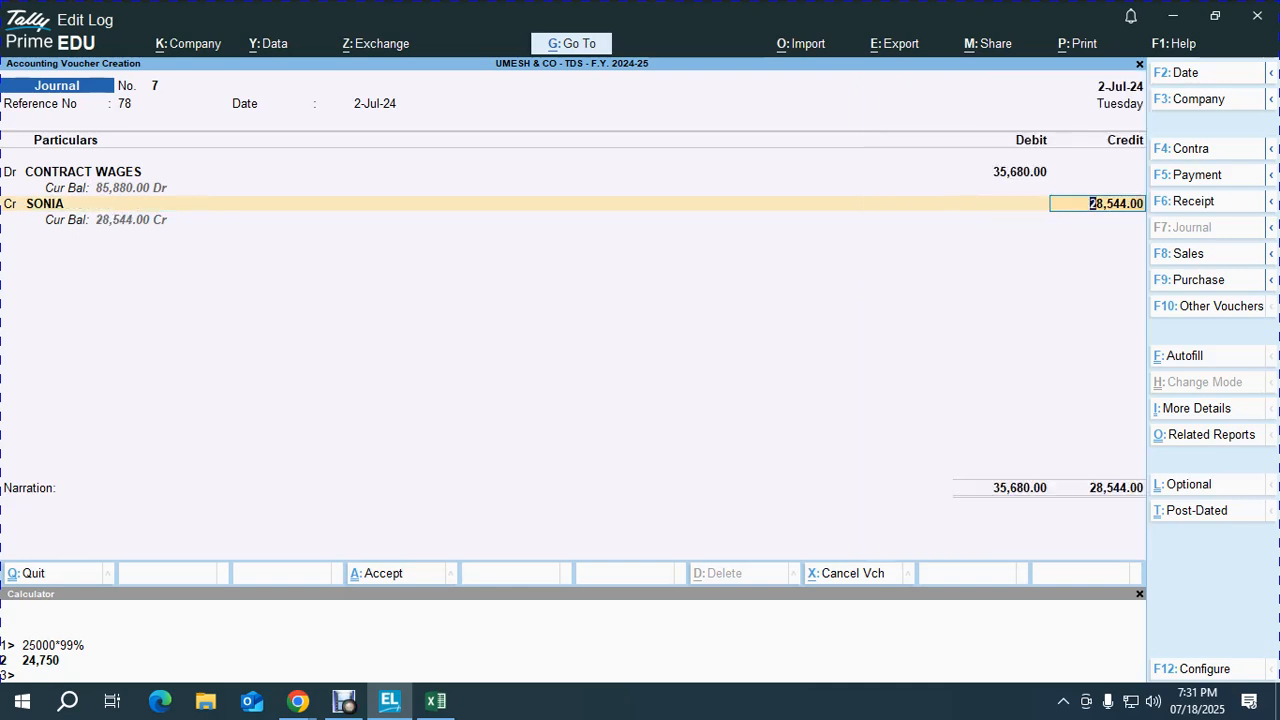
pyautogui.press('Return')
pyautogui.press('Return')
pyautogui.press('Return')
pyautogui.press('Return')
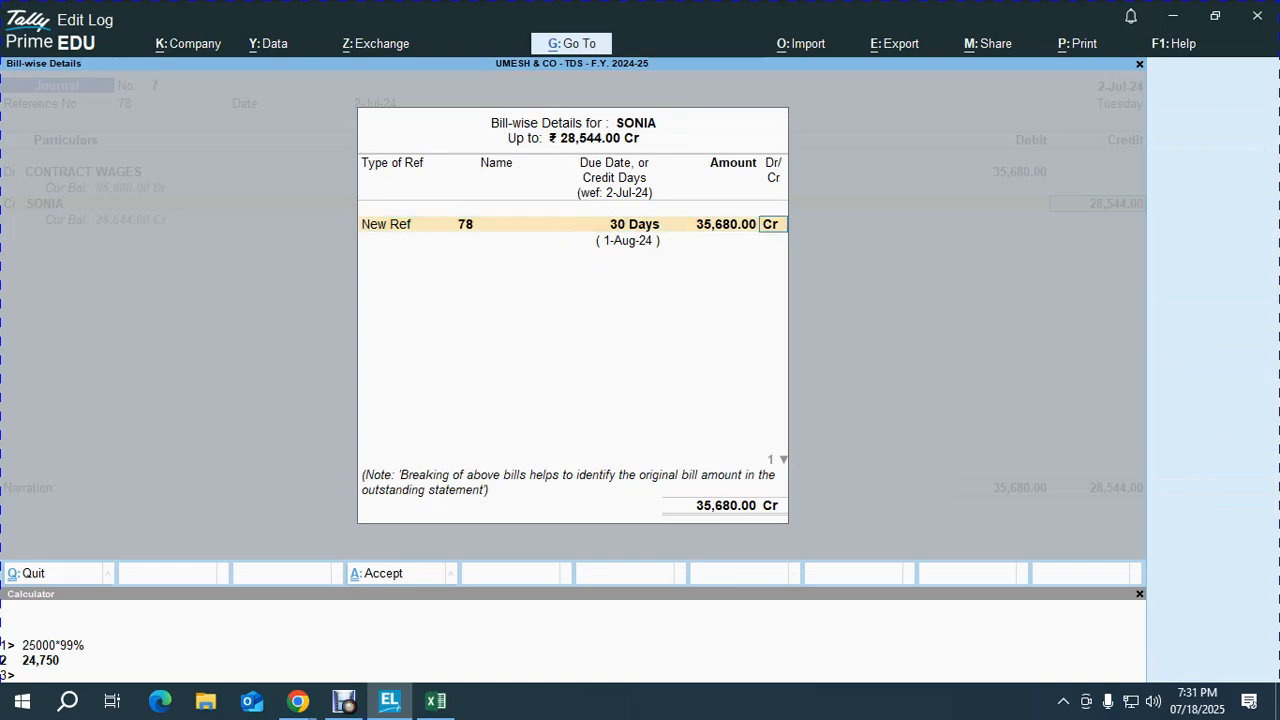
pyautogui.press('Return')
pyautogui.press('Return')
pyautogui.press('Return')
pyautogui.press('Return')
pyautogui.press('Return')
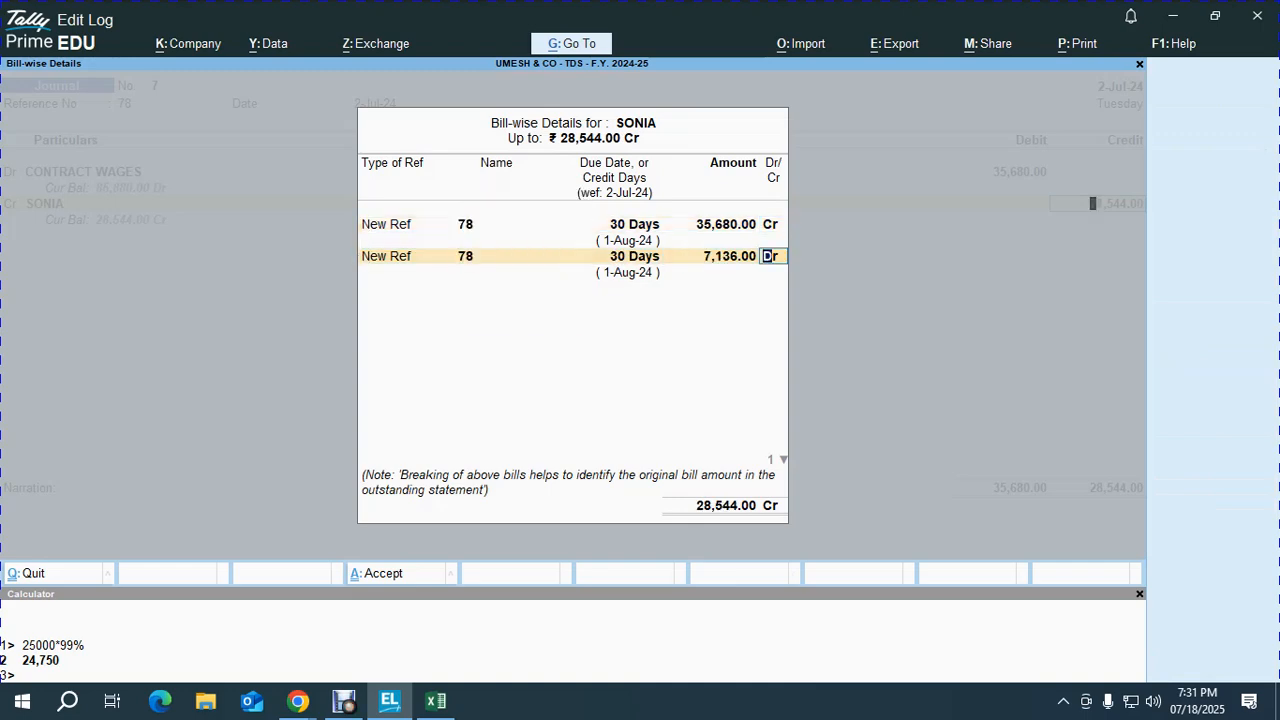
pyautogui.press('Return')
pyautogui.press('Return')
pyautogui.press('Return')
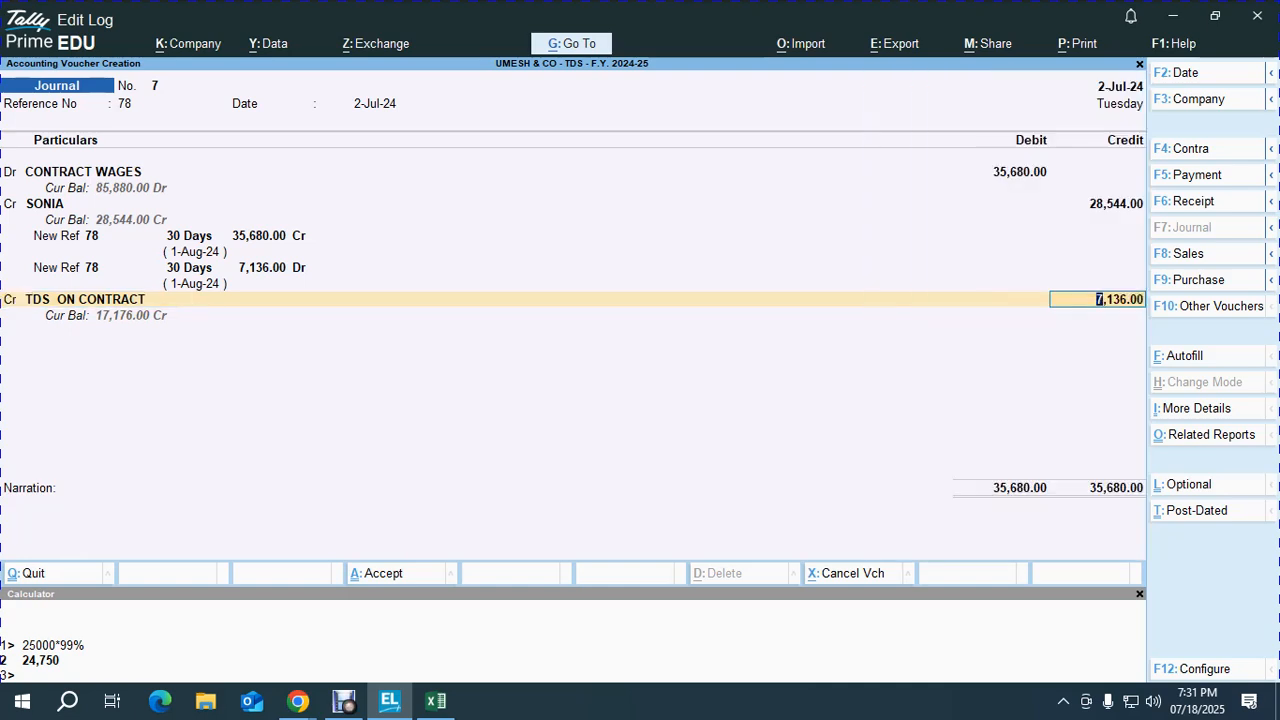
pyautogui.press('Return')
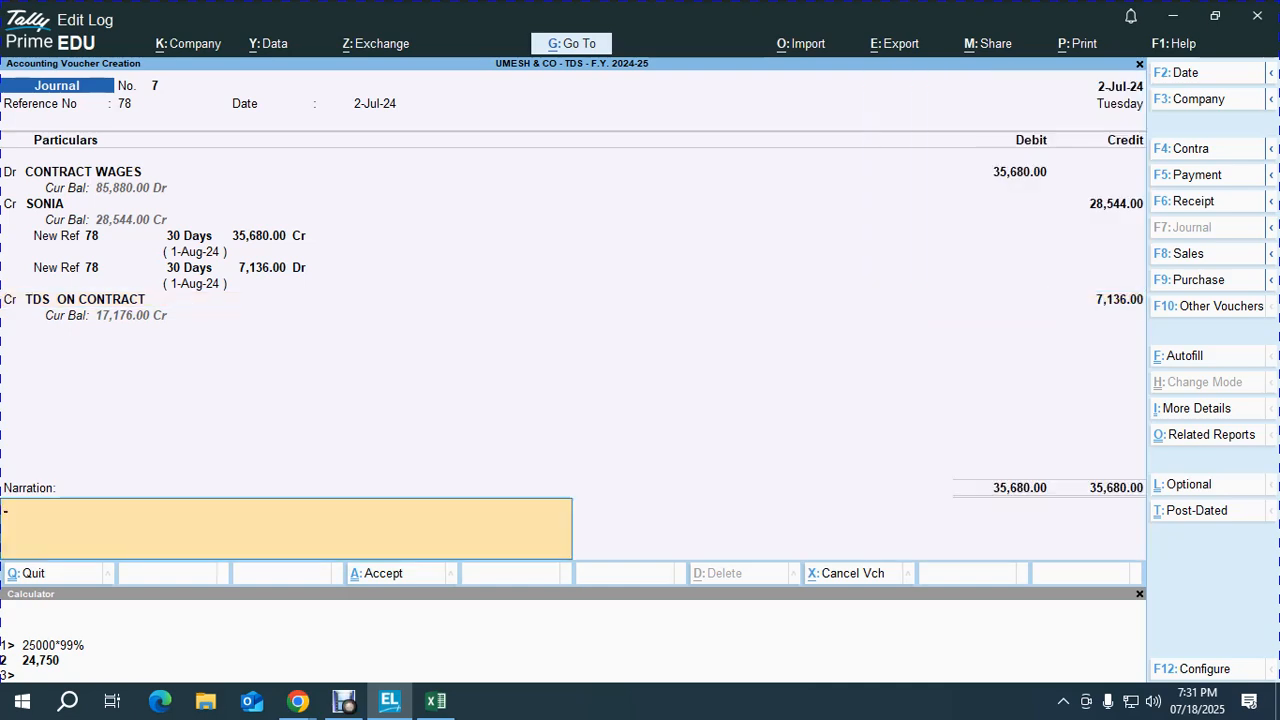
# Step: Adapt the previous narration to name the row-47 contractor 'FOR THE WORK DONE' and finish voucher 7
pyautogui.hotkey('ctrl', 'alt', 'v')
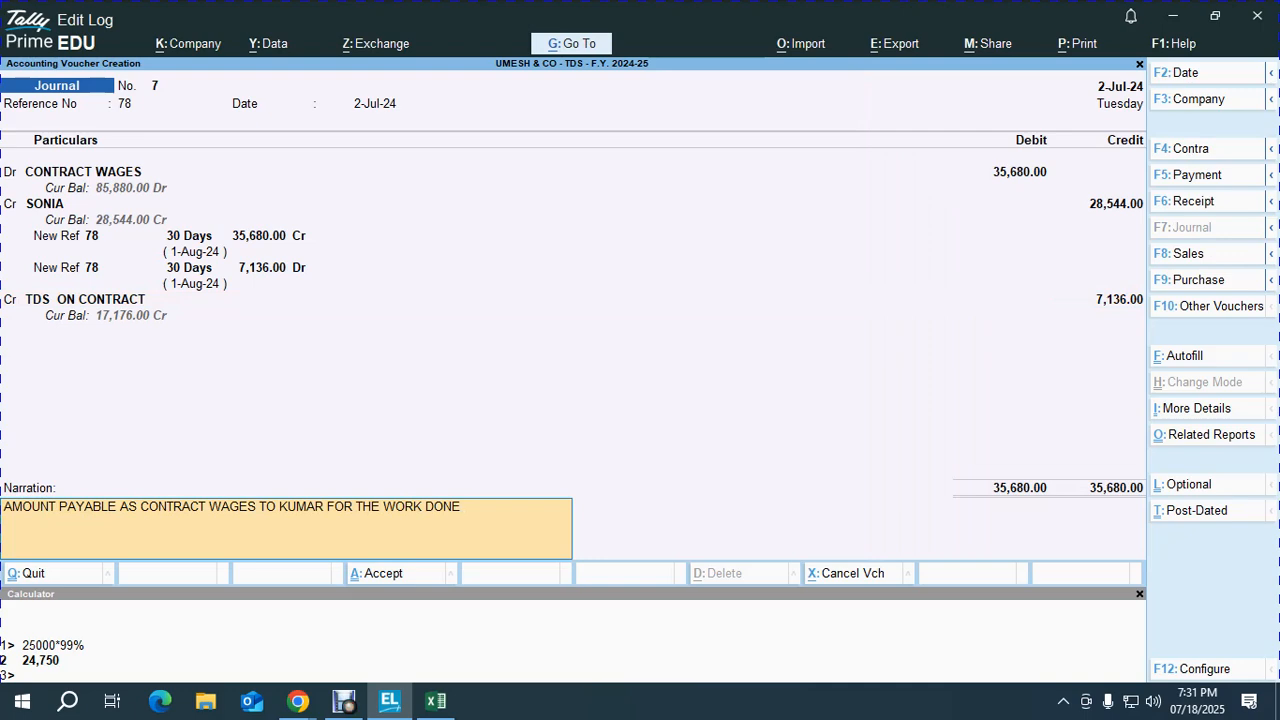
pyautogui.press('BackSpace')
pyautogui.press('BackSpace')
pyautogui.press('BackSpace')
pyautogui.press('BackSpace')
pyautogui.press('BackSpace')
pyautogui.press('BackSpace')
pyautogui.press('BackSpace')
pyautogui.press('BackSpace')
pyautogui.press('BackSpace')
pyautogui.press('BackSpace')
pyautogui.press('BackSpace')
pyautogui.press('BackSpace')
pyautogui.press('BackSpace')
pyautogui.press('BackSpace')
pyautogui.press('BackSpace')
pyautogui.press('BackSpace')
pyautogui.press('BackSpace')
pyautogui.press('BackSpace')
pyautogui.press('BackSpace')
pyautogui.press('BackSpace')
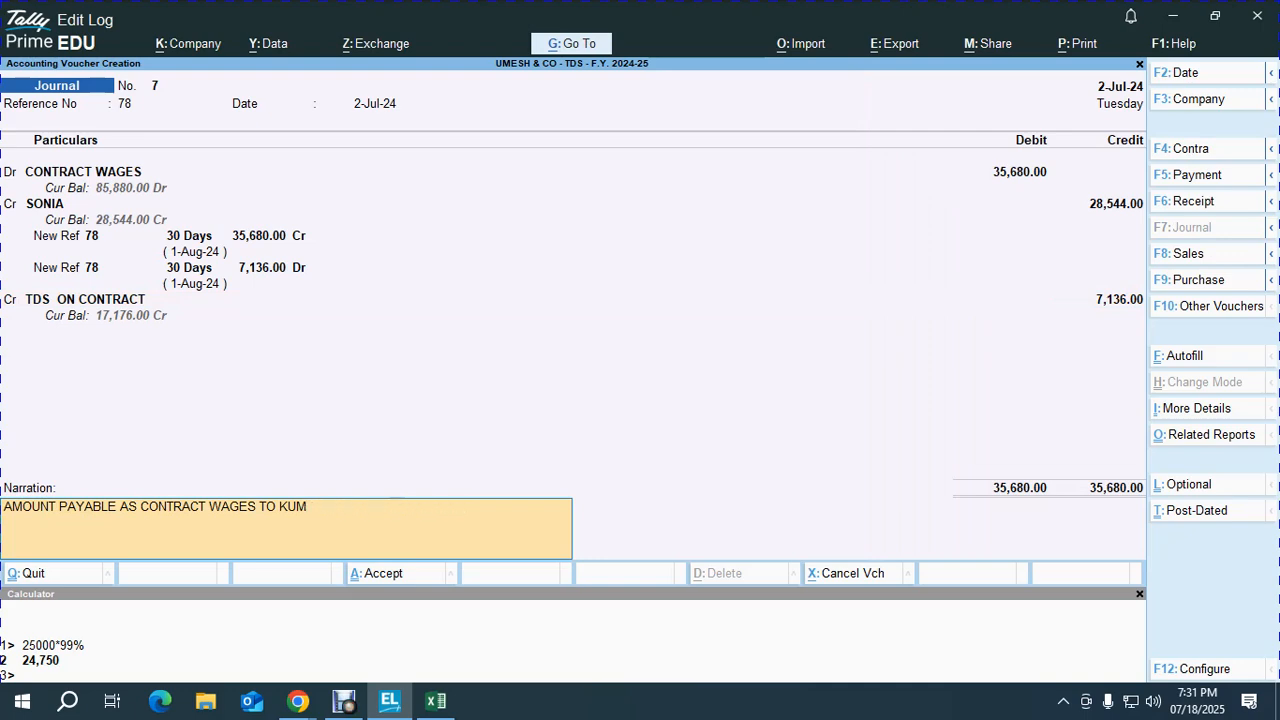
pyautogui.press('BackSpace')
pyautogui.write('SONIA FOR THE WOR')
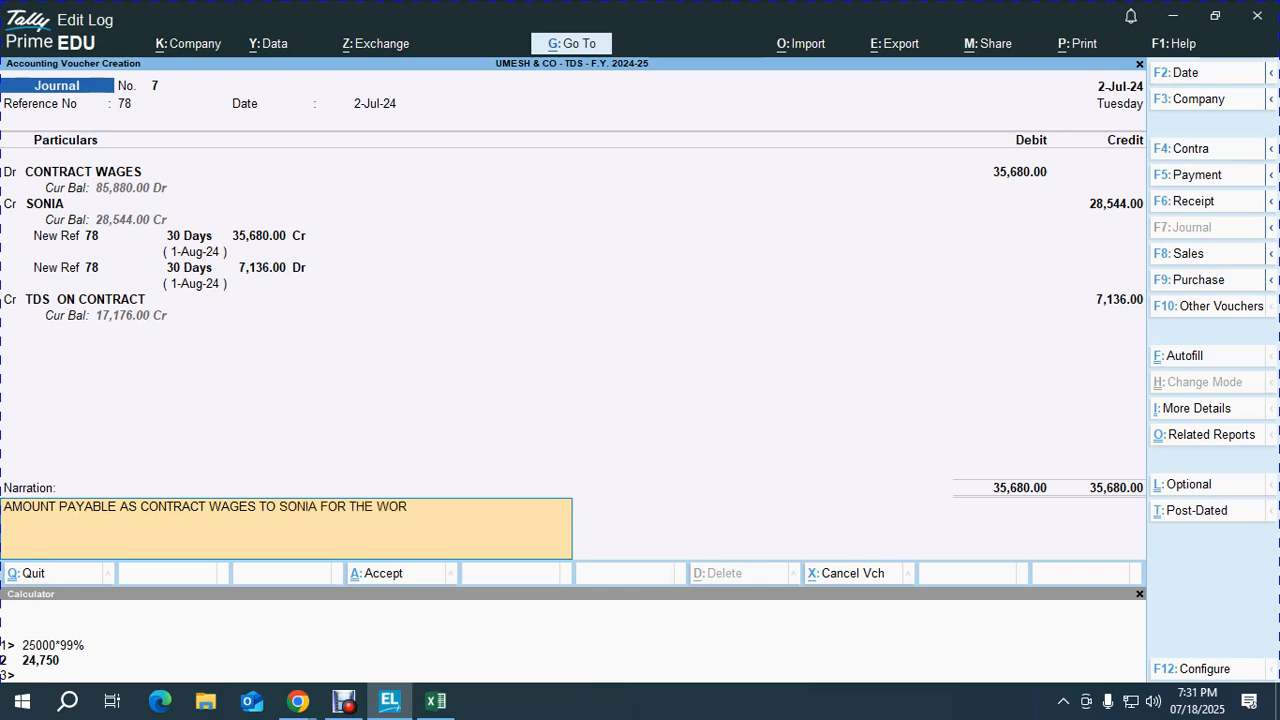
pyautogui.write('K DONE')
pyautogui.press('Return')
pyautogui.press('Return')
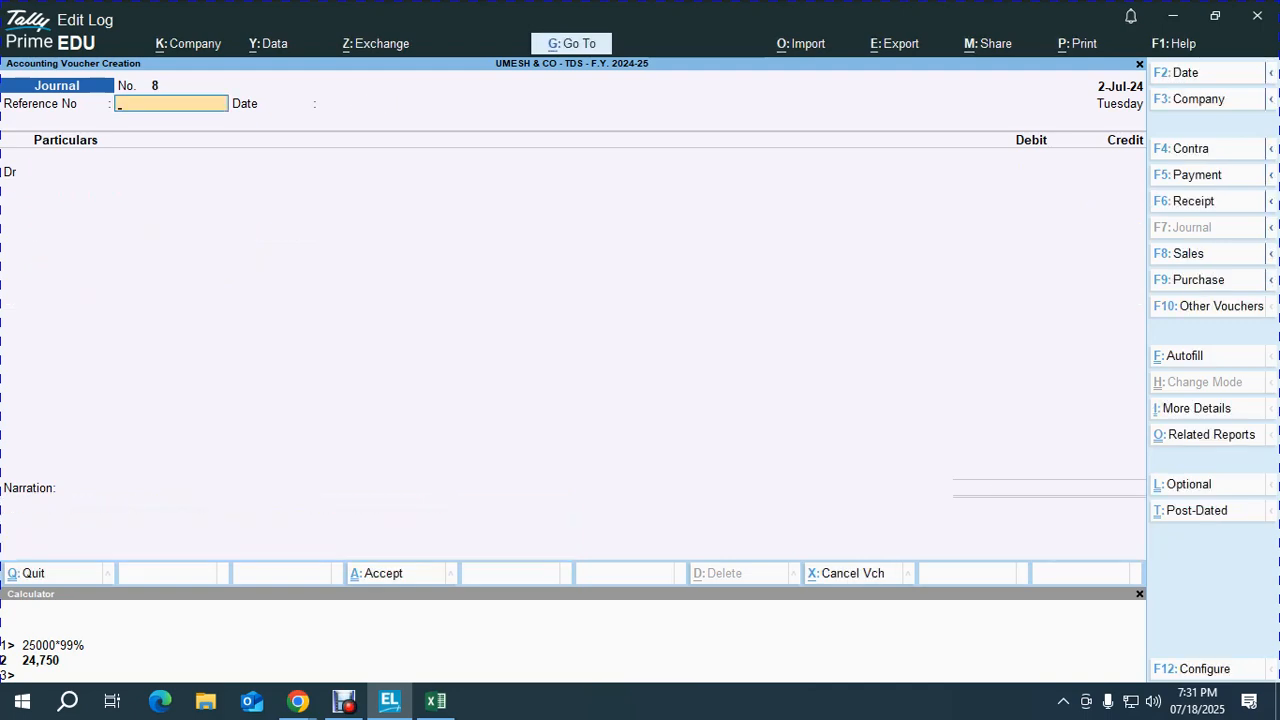
# Step: Select the row-48 contractor's row in Excel, then return to change the new voucher's date
pyautogui.hotkey('alt', 'Tab')
pyautogui.hotkey('shift', 'space')
pyautogui.press('Down')
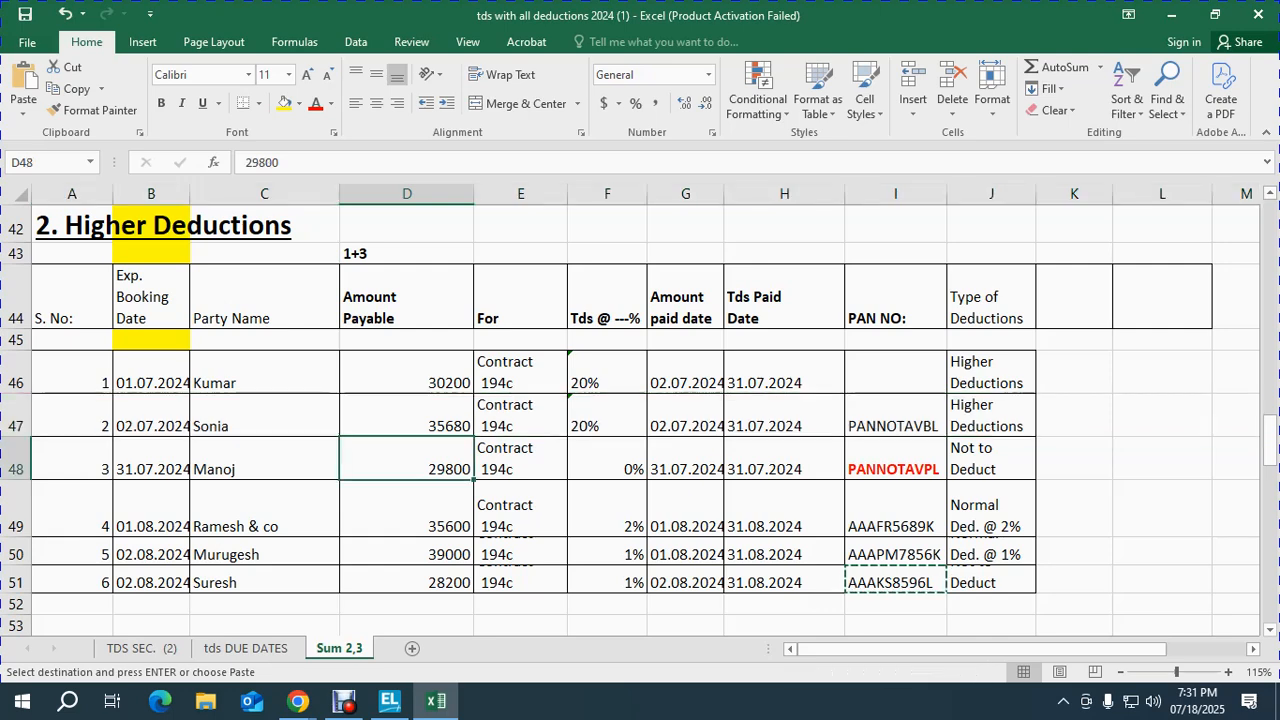
pyautogui.hotkey('shift', 'space')
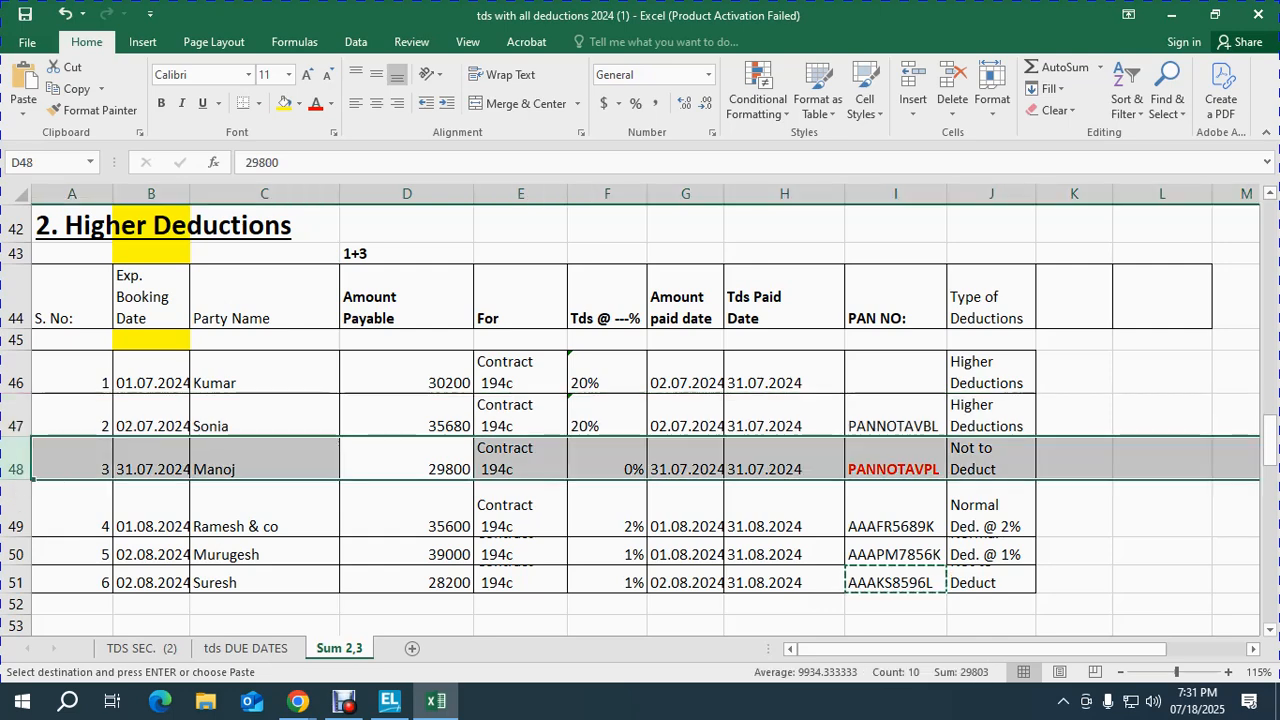
pyautogui.press('alt')
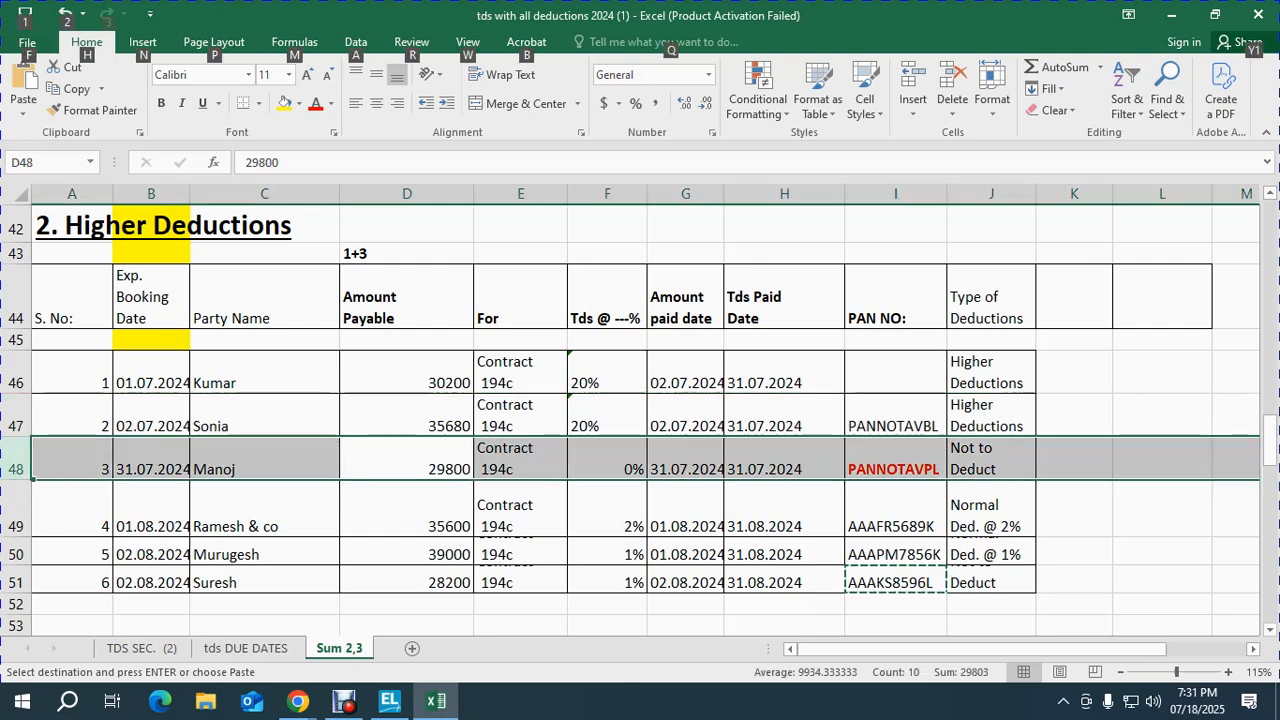
pyautogui.hotkey('alt', 'Tab')
pyautogui.press('F2')
# Step: Date the voucher 31-Jul-24, reference 85, and debit CONTRACT WAGES 29,800
pyautogui.write('31-7')
pyautogui.press('Return')
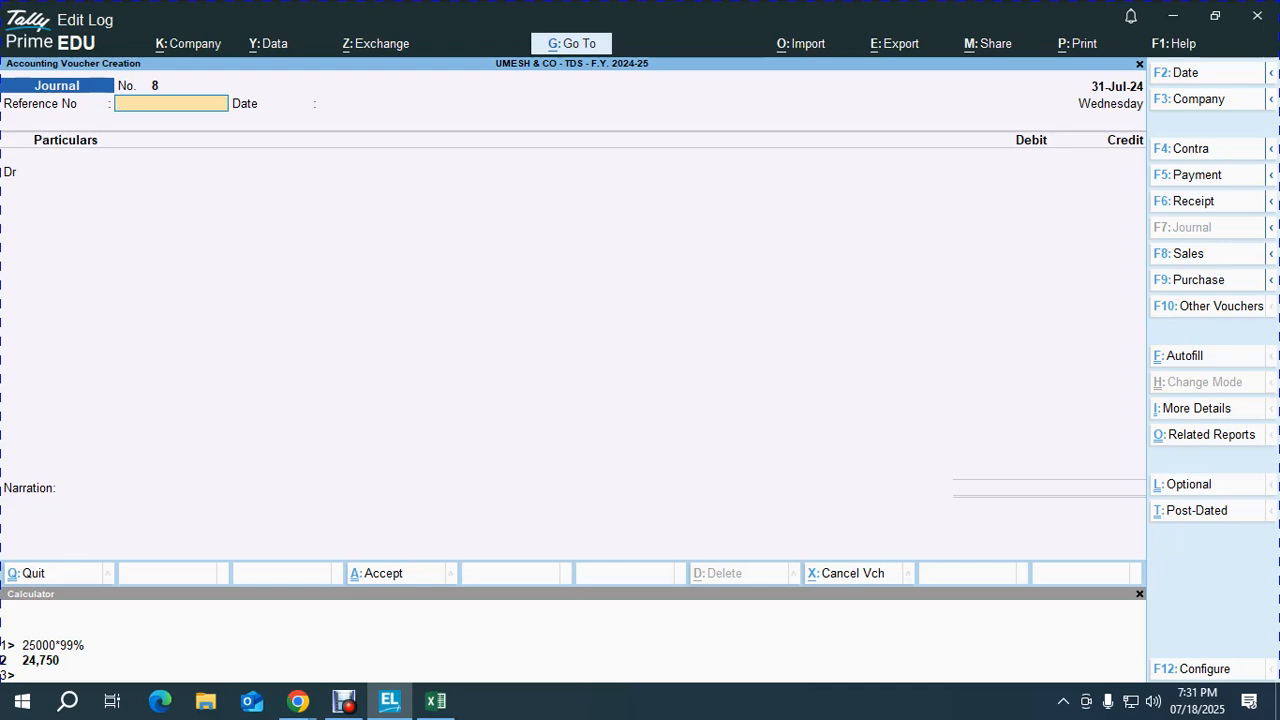
pyautogui.write('85')
pyautogui.press('Return')
pyautogui.press('Return')
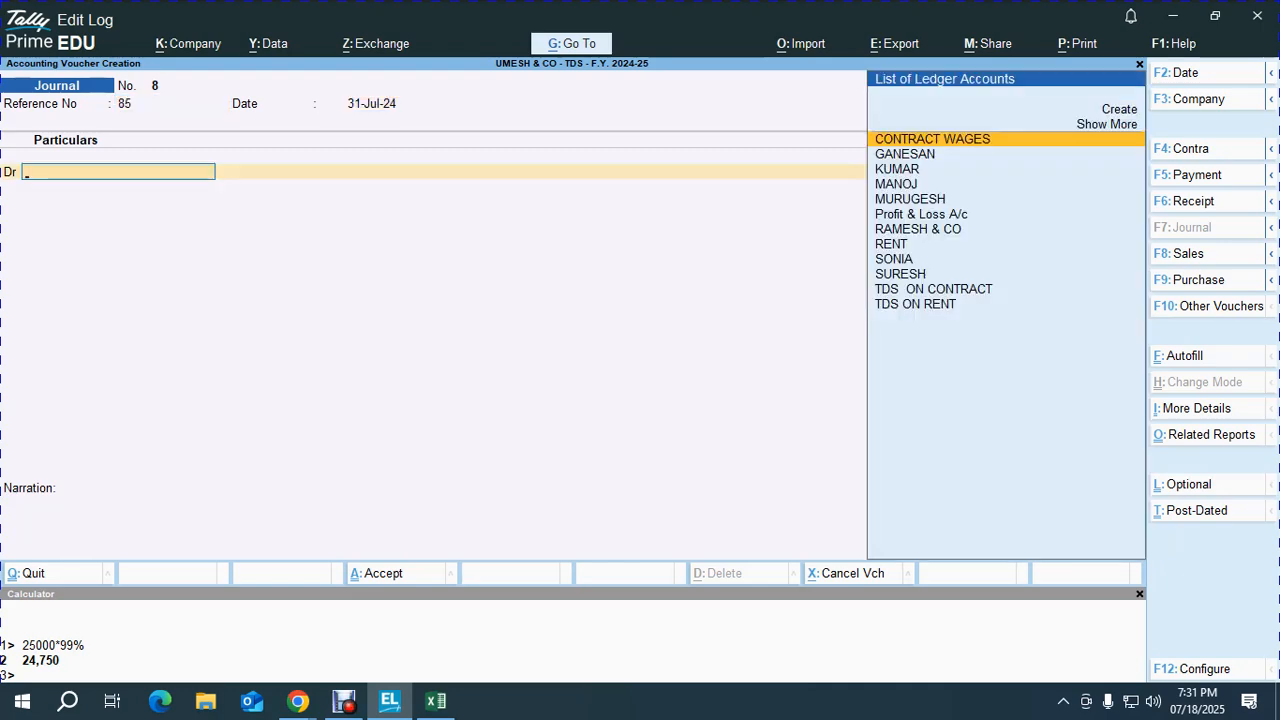
pyautogui.write('CO')
pyautogui.press('Return')
pyautogui.hotkey('alt', 'Tab')
pyautogui.hotkey('alt', 'Tab')
pyautogui.write('29800')
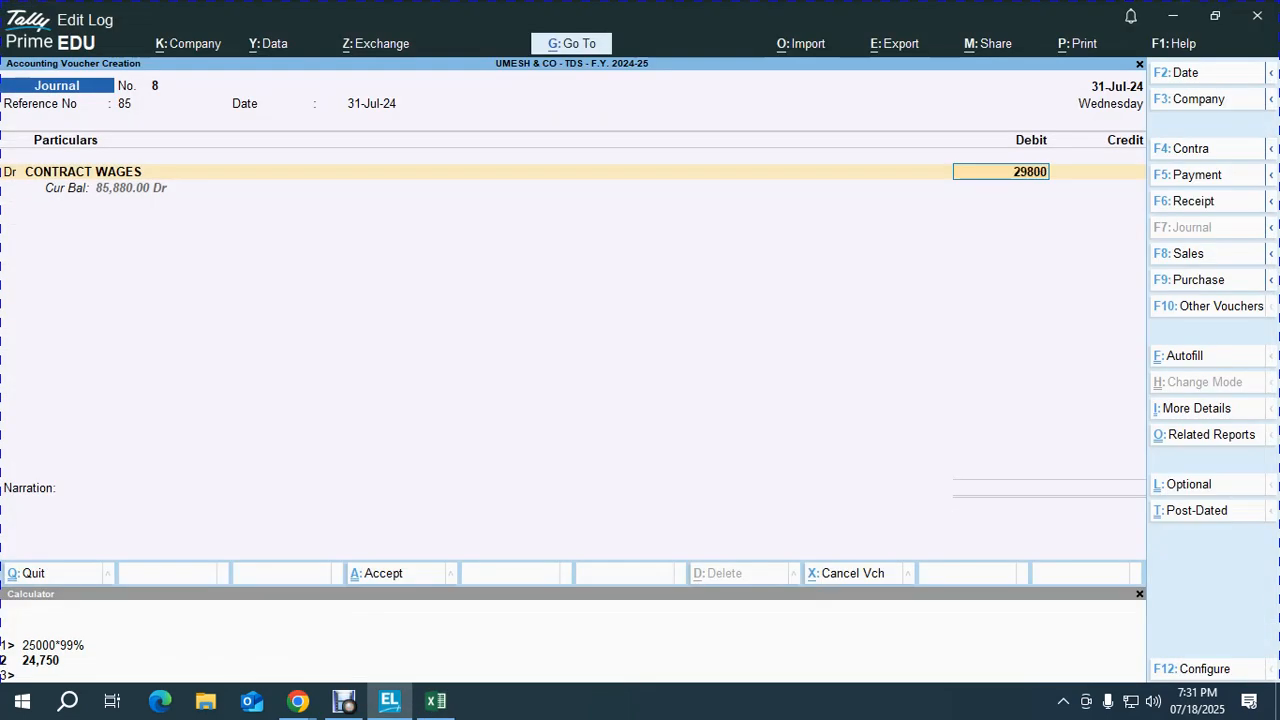
pyautogui.press('Return')
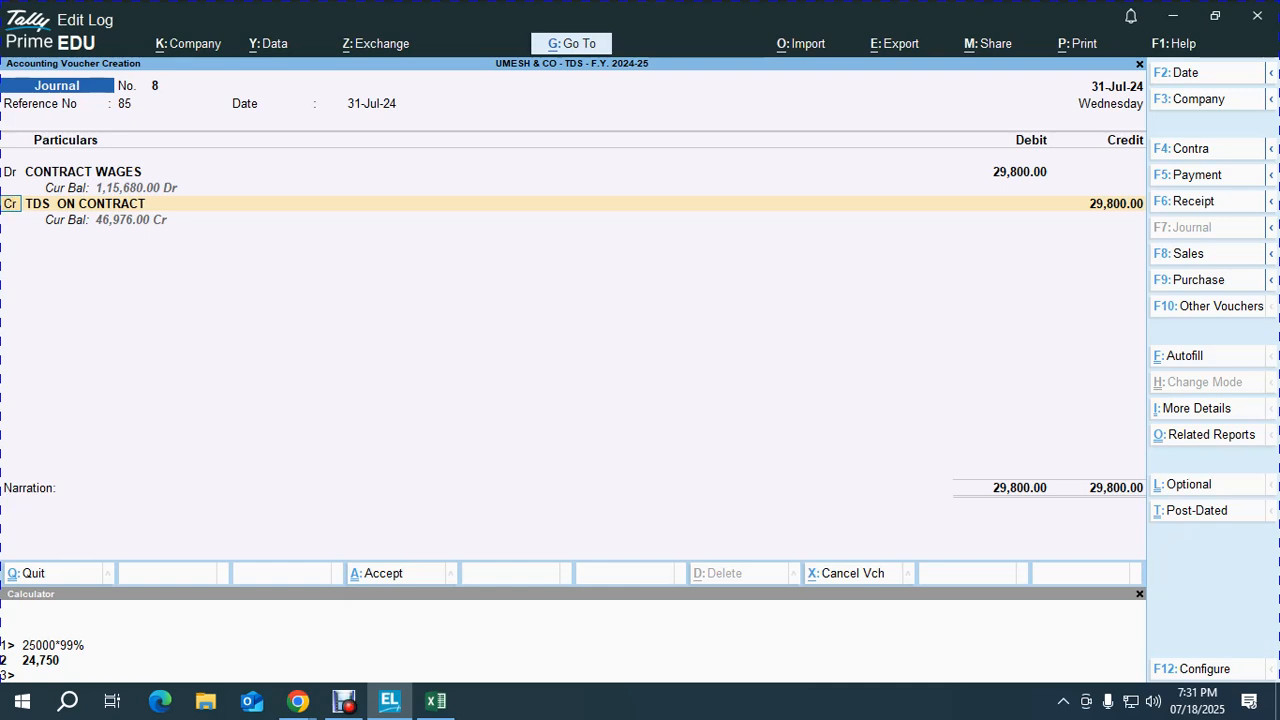
# Step: Credit the row-48 contractor's ledger with a new bill reference and save the voucher
pyautogui.press('Return')
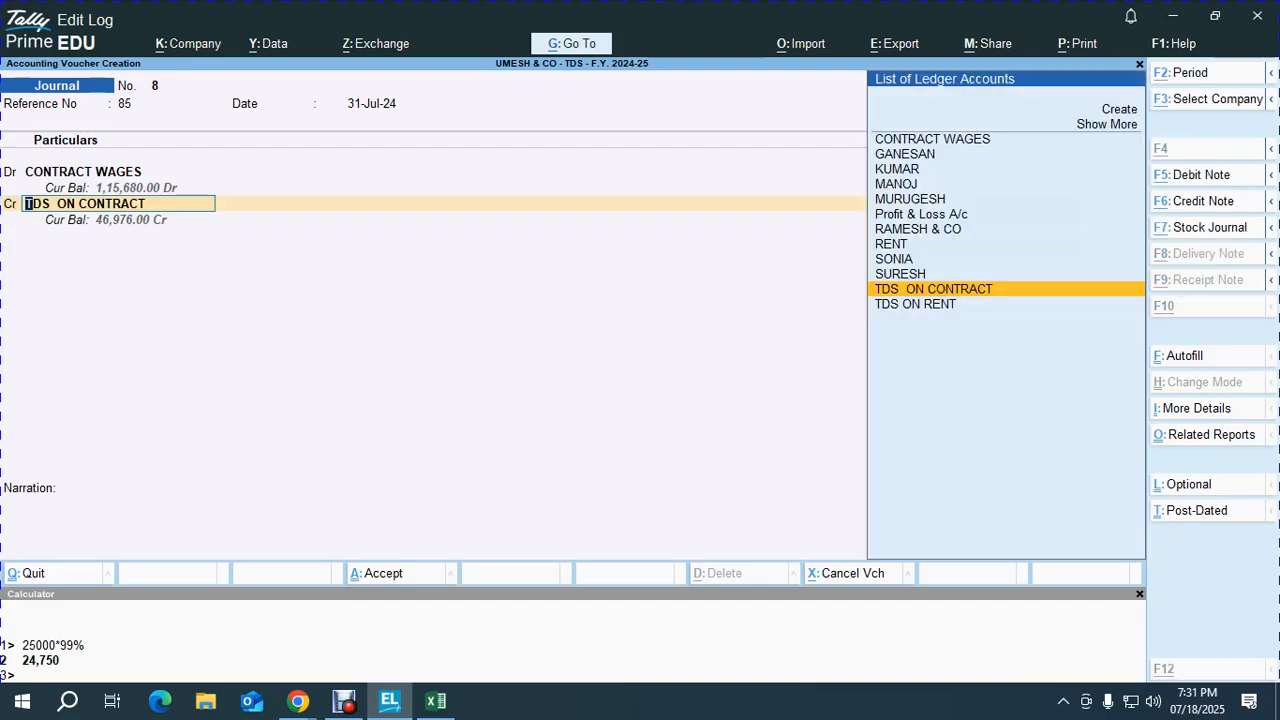
pyautogui.hotkey('alt', 'Tab')
pyautogui.hotkey('alt', 'Tab')
pyautogui.write('MANO')
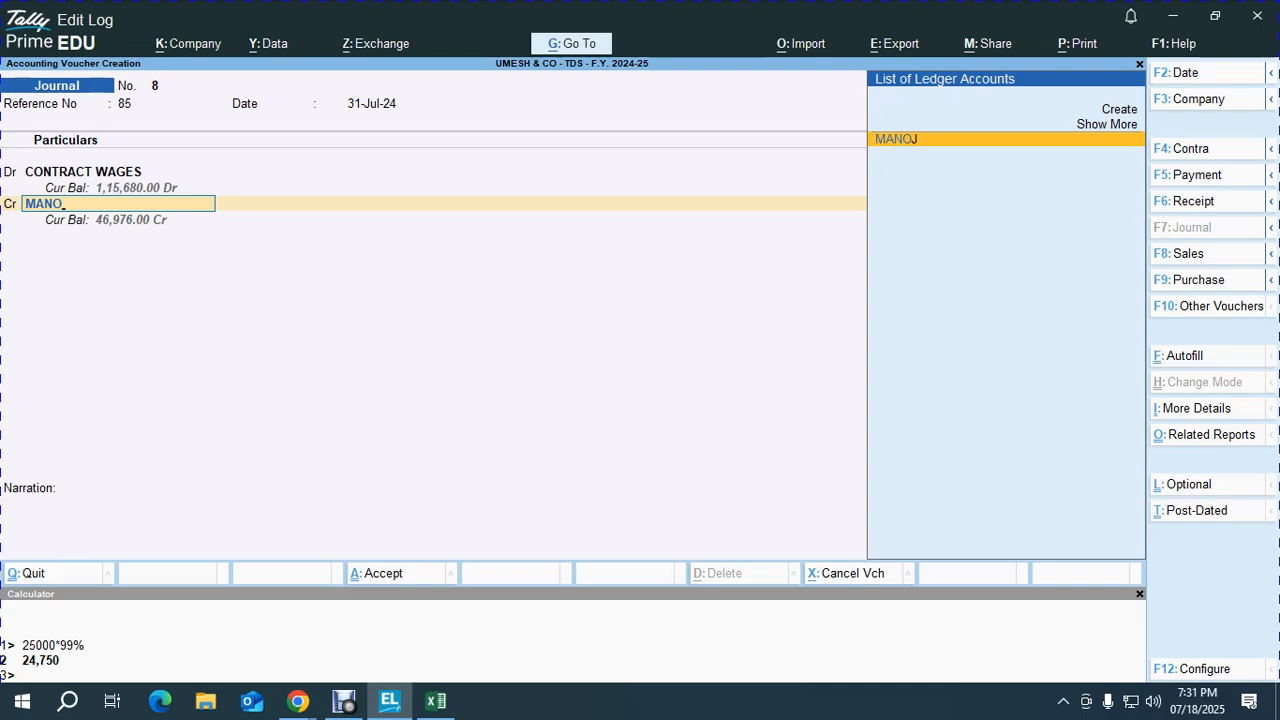
pyautogui.press('Return')
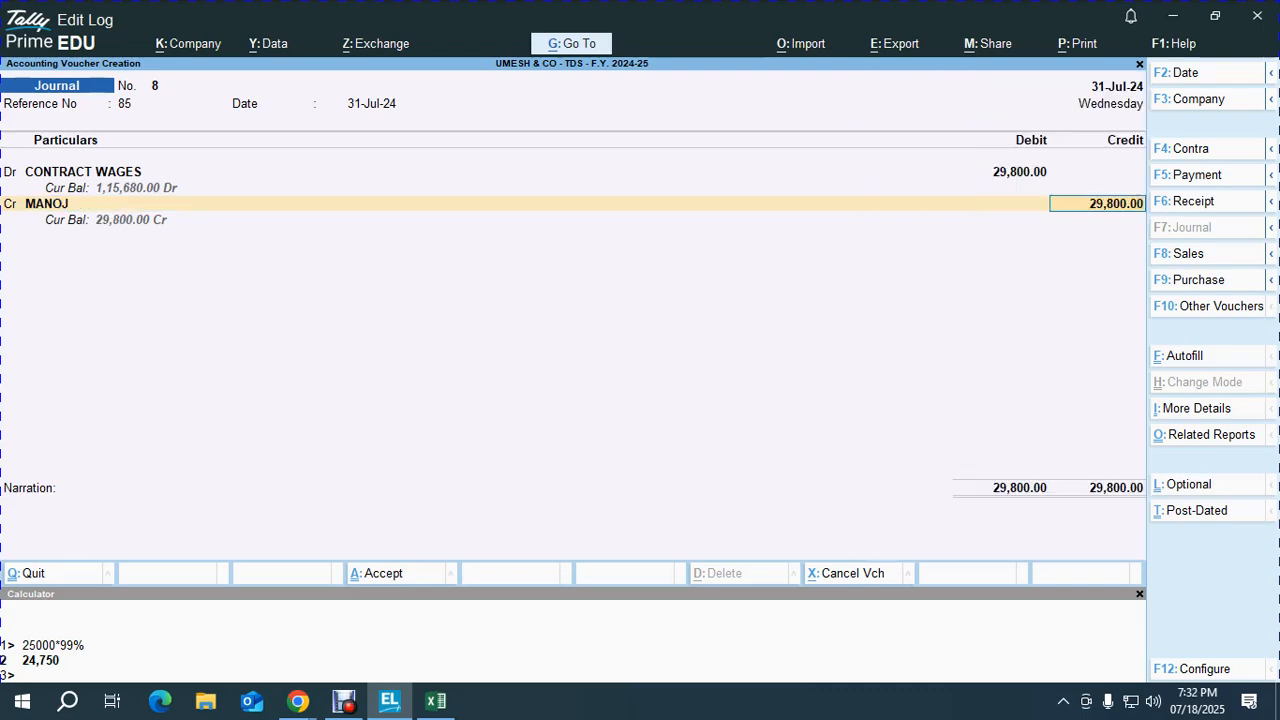
pyautogui.hotkey('alt', 'Tab')
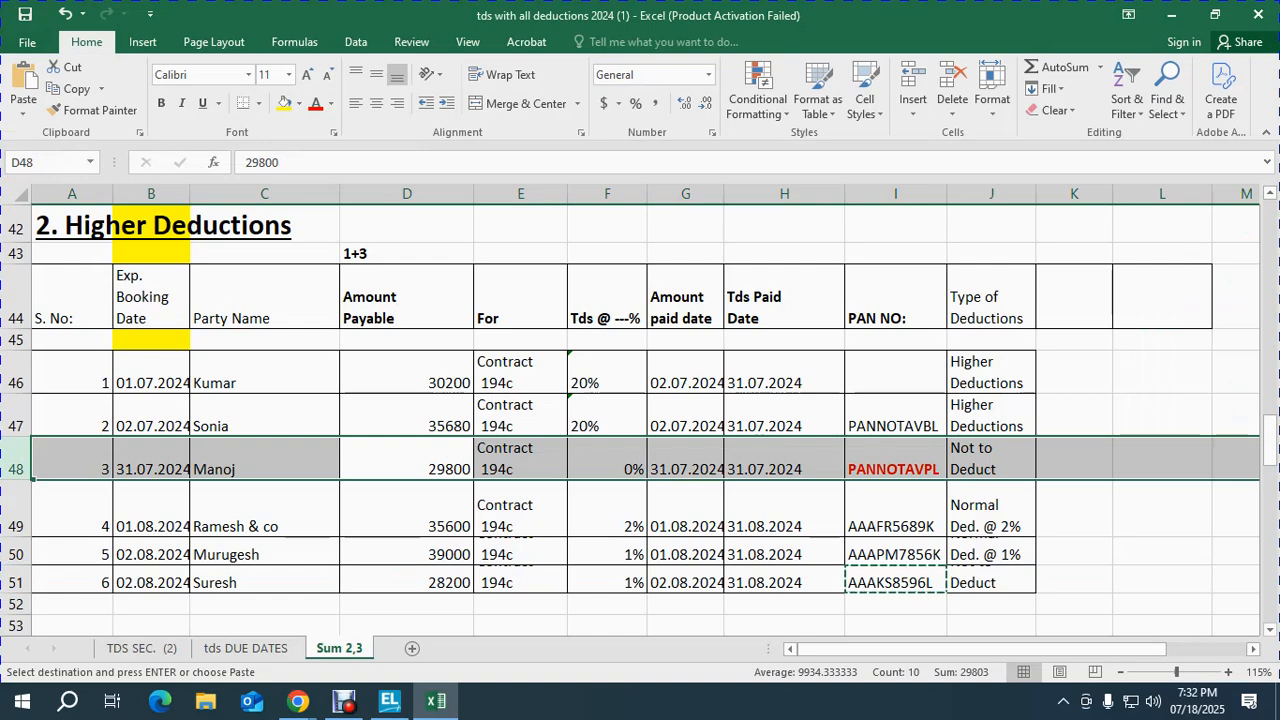
pyautogui.hotkey('alt', 'Tab')
pyautogui.press('Return')
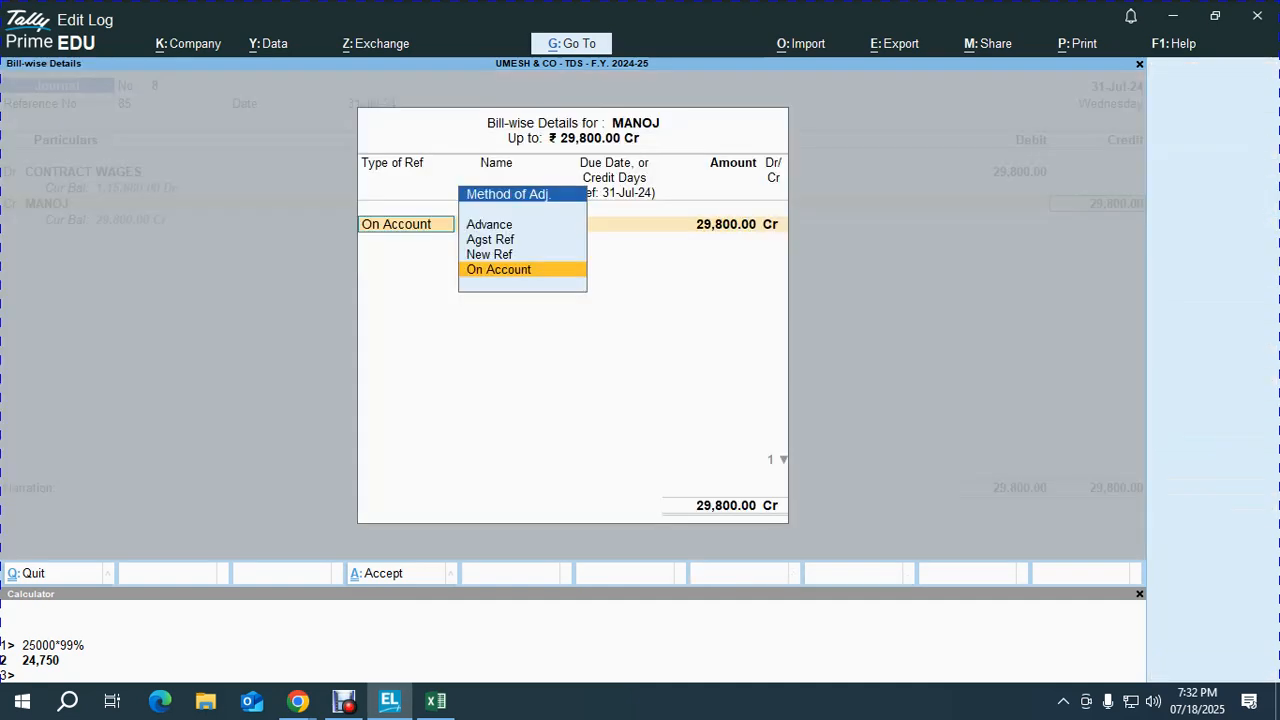
pyautogui.press('Up')
pyautogui.press('Return')
pyautogui.press('Return')
pyautogui.press('Return')
pyautogui.press('Return')
pyautogui.press('Return')
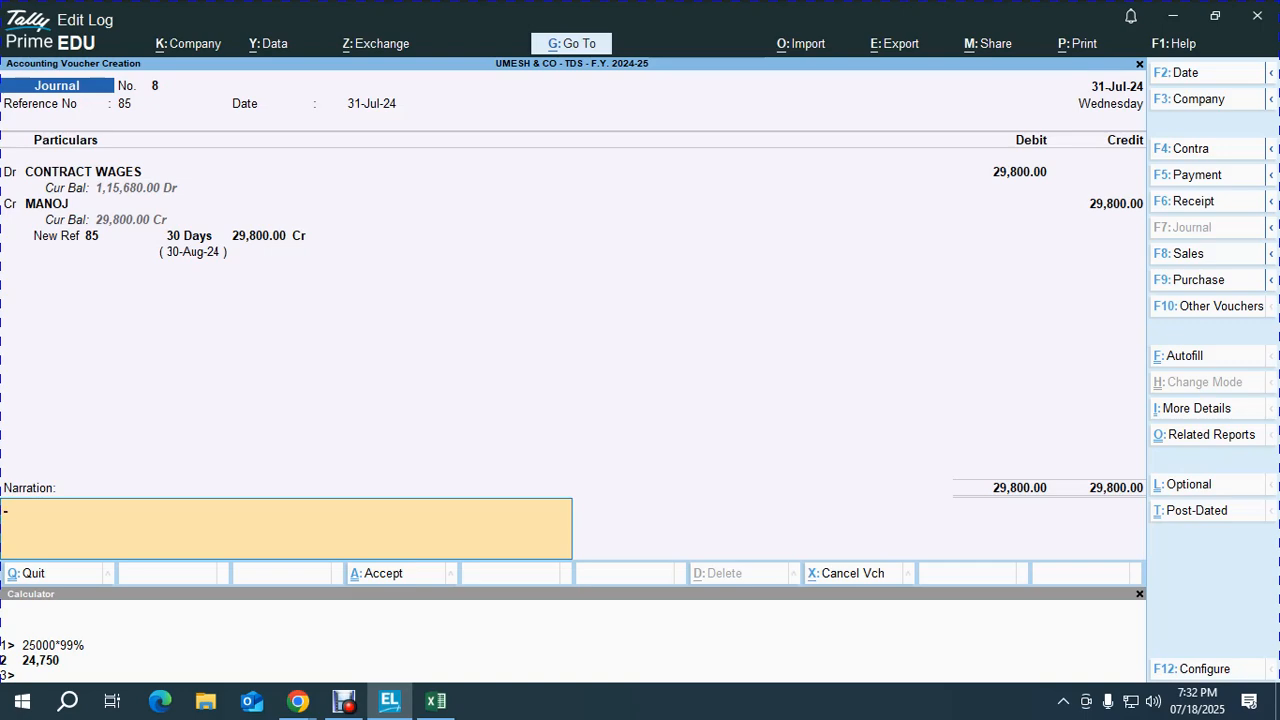
pyautogui.press('Return')
pyautogui.press('Return')
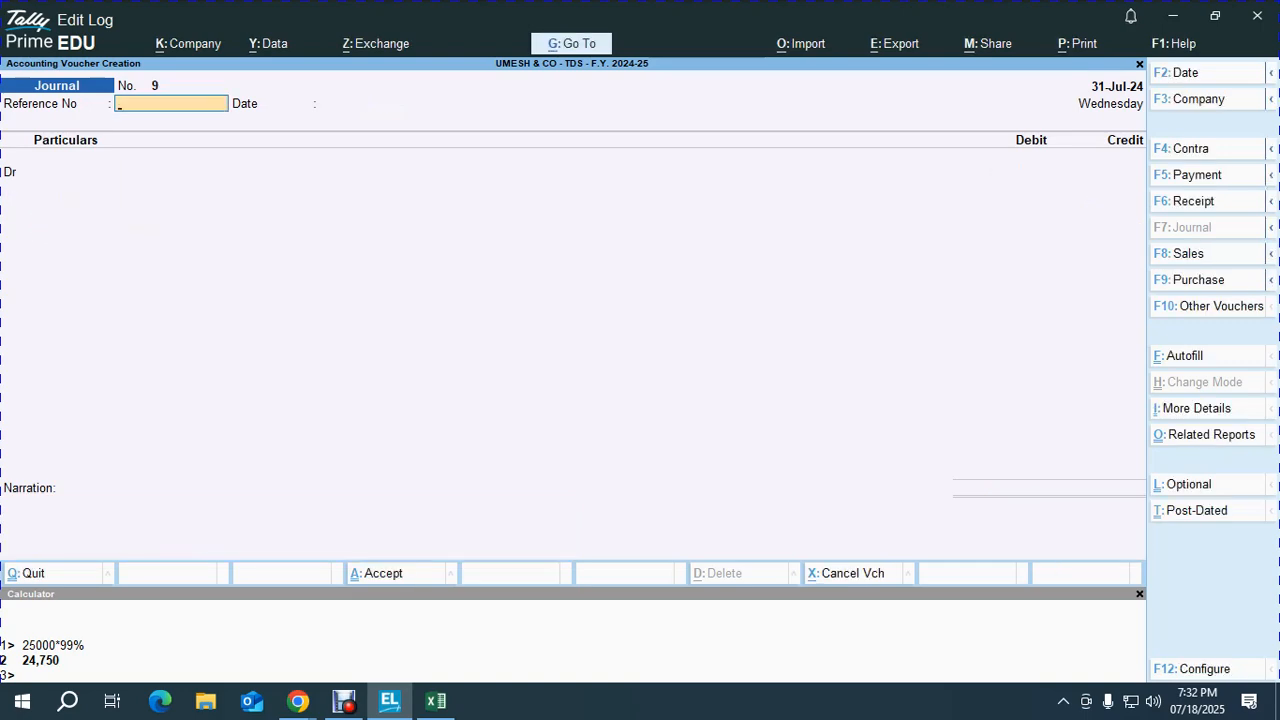
# Step: Quit voucher entry and open Form 26Q from Statutory Reports > TDS Reports
pyautogui.press('Escape')
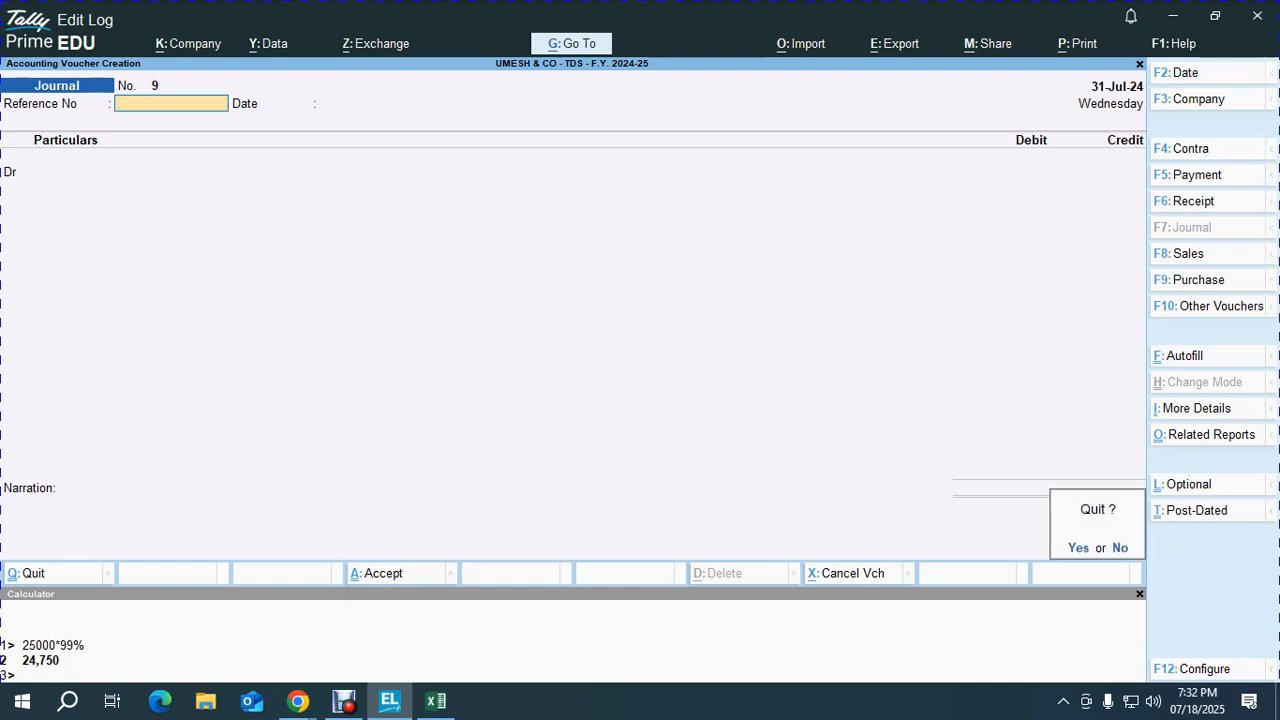
pyautogui.press('Return')
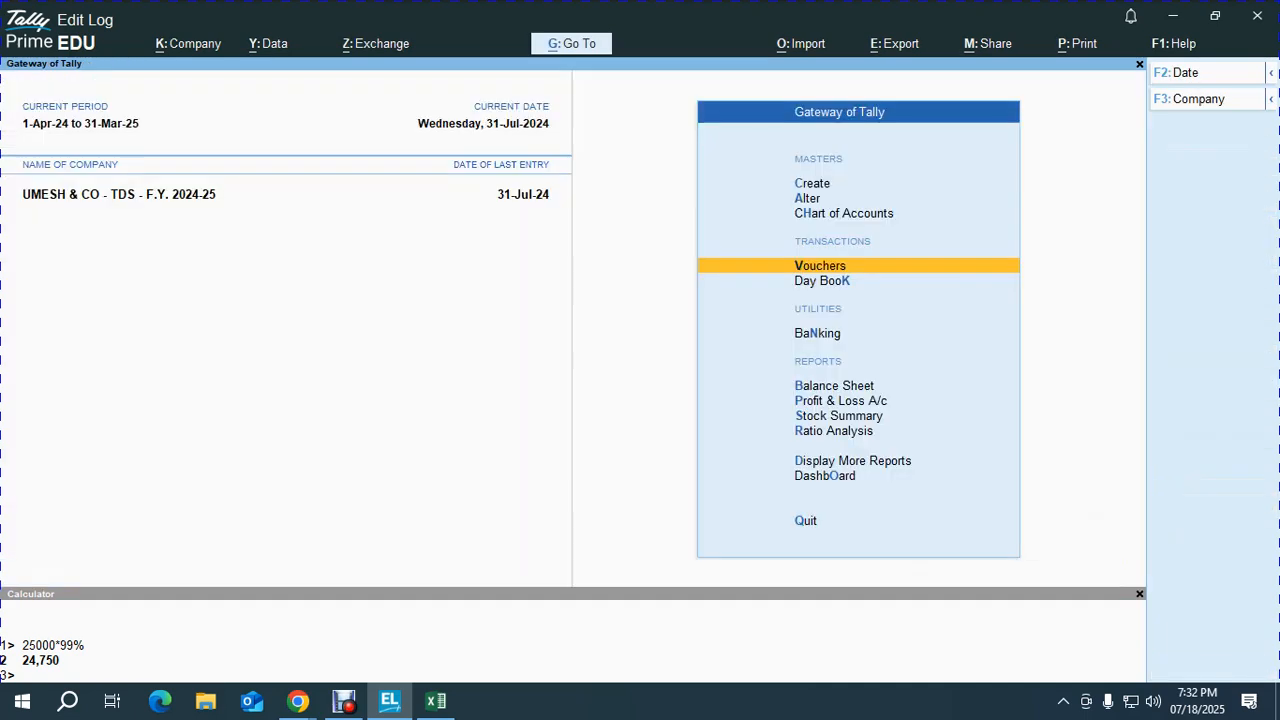
pyautogui.press('d')
pyautogui.press('o')
pyautogui.press('t')
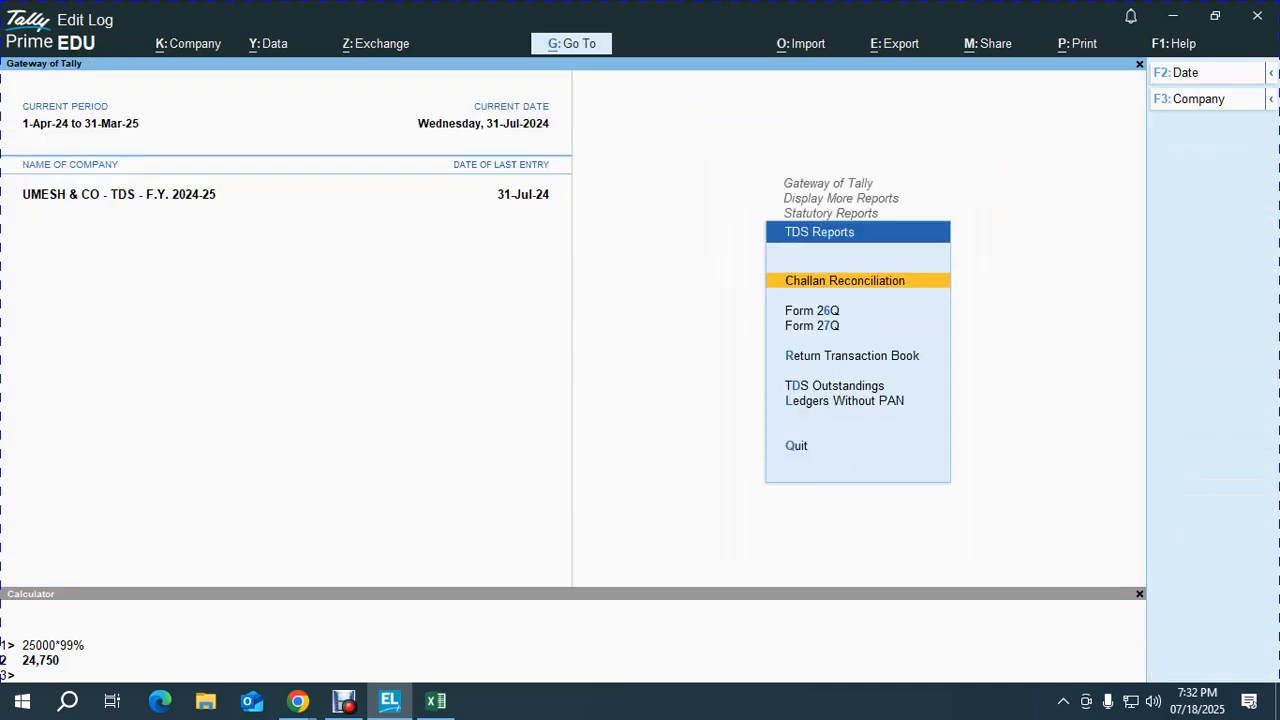
pyautogui.press('6')
# Step: Drill into Under Exemption limit to confirm the row-48 contractor's 29,800 entry, then switch to Google Meet
pyautogui.press('Down')
pyautogui.press('Down')
pyautogui.press('Down')
pyautogui.press('Down')
pyautogui.press('Down')
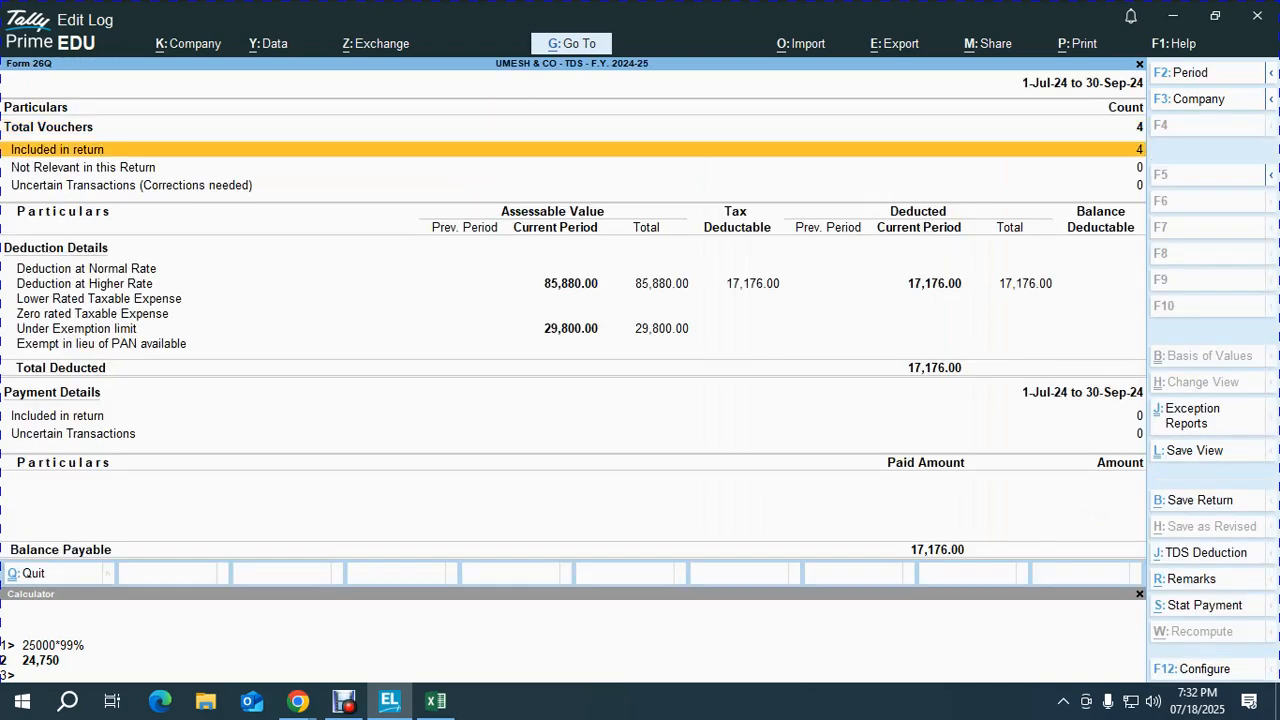
pyautogui.press('Down')
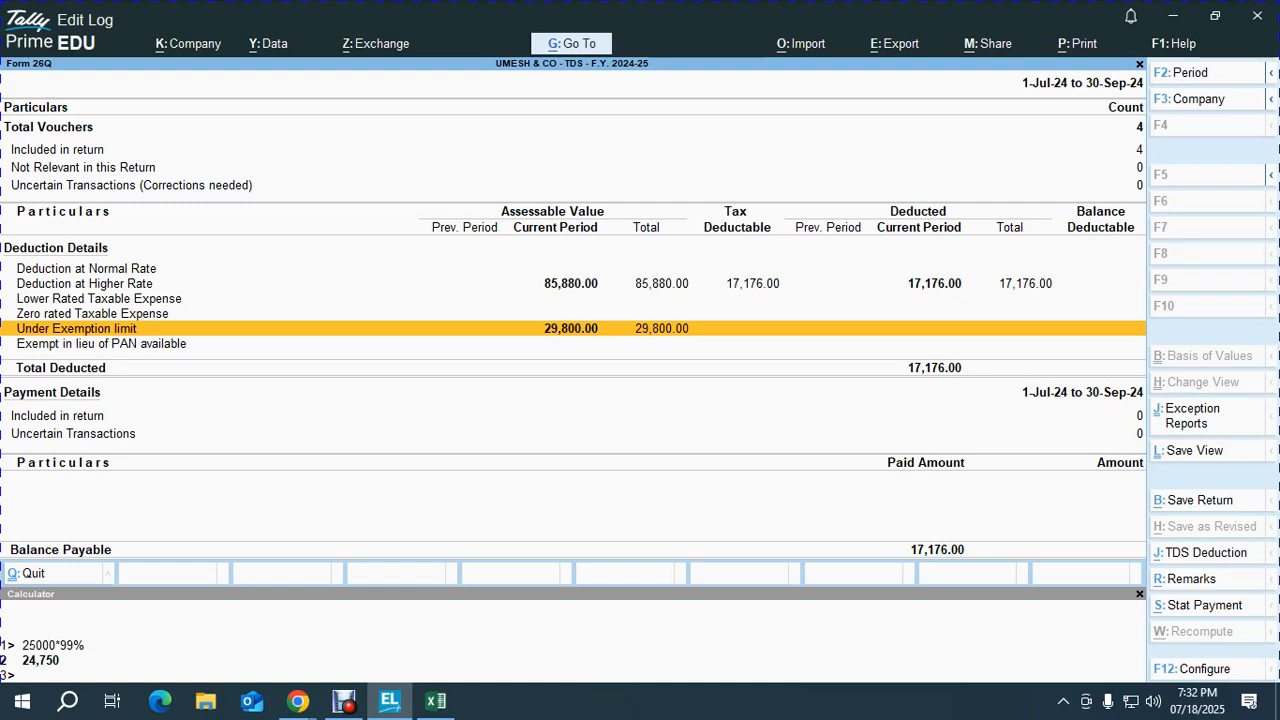
pyautogui.press('Return')
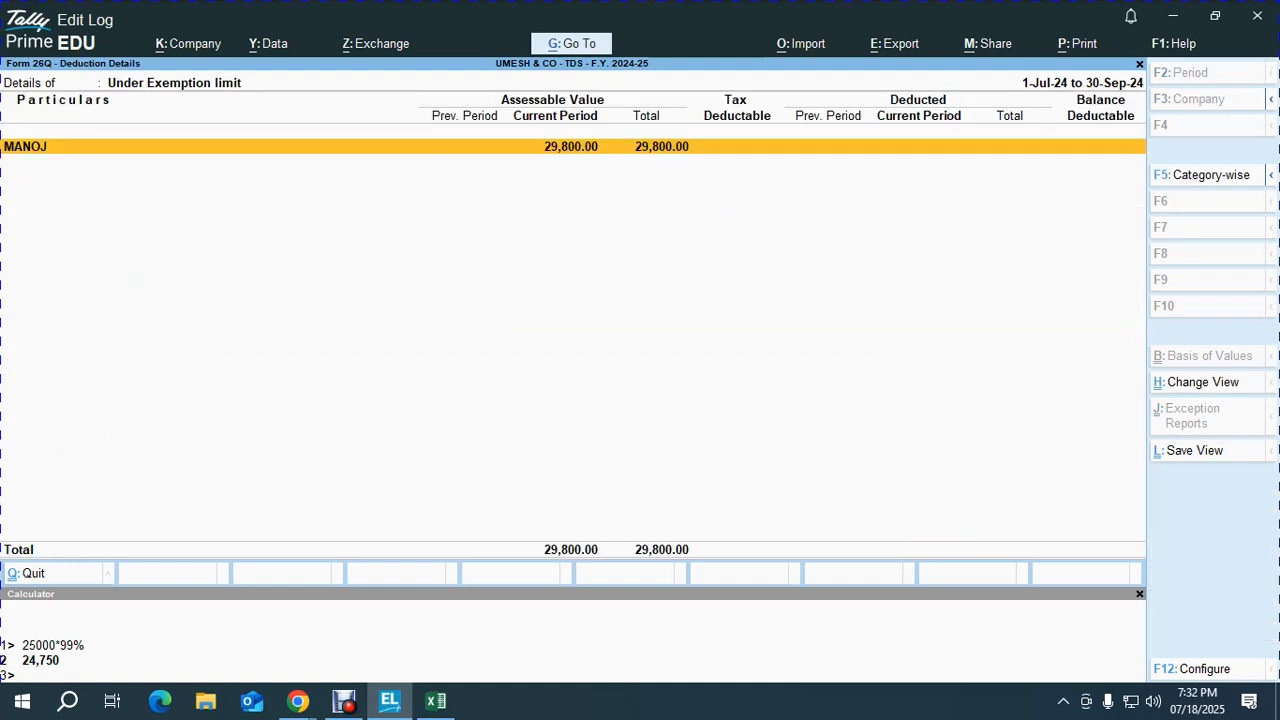
pyautogui.press('Return')
pyautogui.press('Escape')
pyautogui.press('Escape')
pyautogui.press('Up')
pyautogui.press('Down')
pyautogui.hotkey('alt', 'Tab')
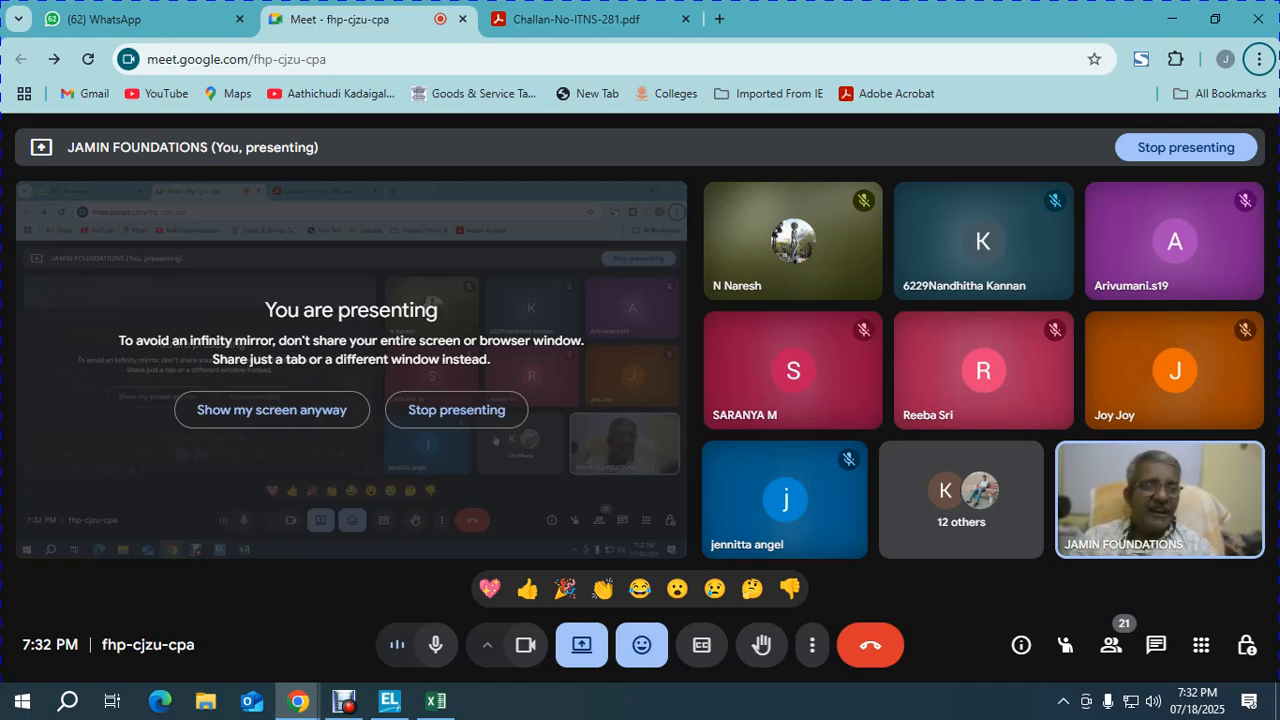
# Step: Set Form 26Q to 1-Apr-24 to 31-Jul-24 and review the rows totalling 21,176.00 deducted
pyautogui.hotkey('alt', 'Tab')
pyautogui.hotkey('alt', 'F2')
pyautogui.press('Return')
pyautogui.press('BackSpace')
pyautogui.press('Return')
pyautogui.press('Down')
pyautogui.press('Down')
pyautogui.press('Down')
pyautogui.press('Down')
pyautogui.press('Down')
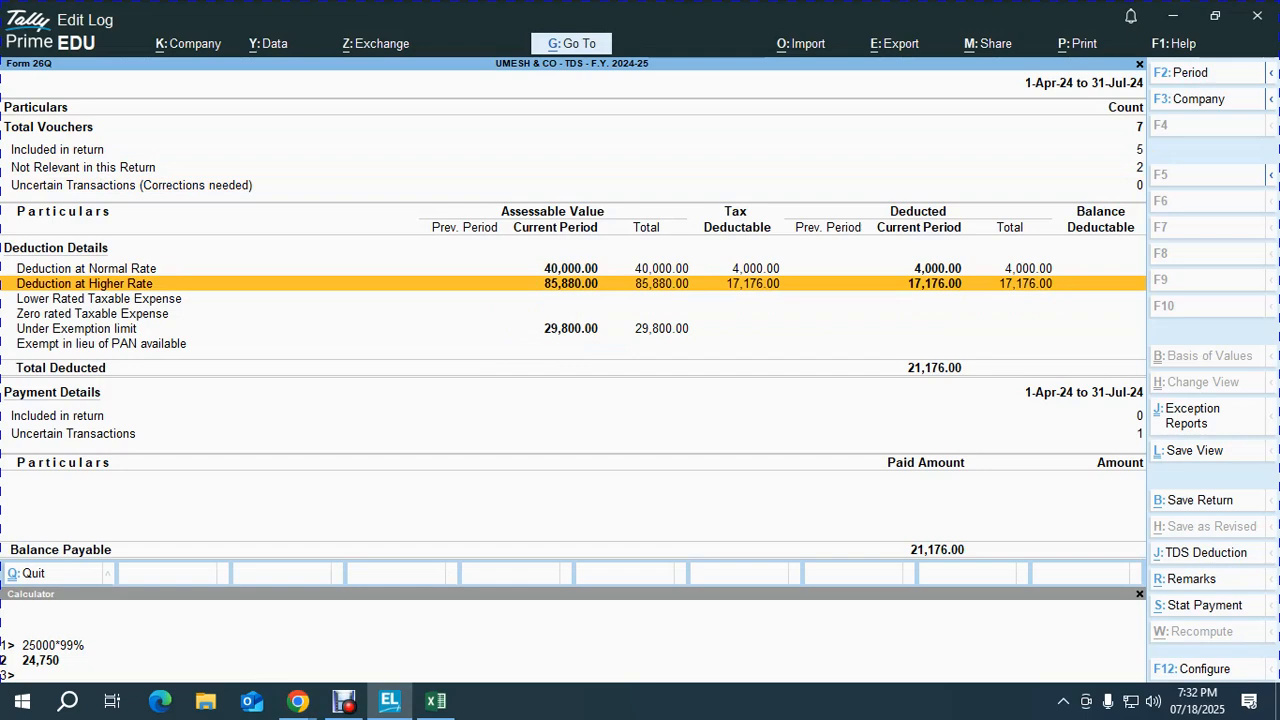
pyautogui.press('Up')
pyautogui.press('Down')
pyautogui.press('Down')
pyautogui.press('Down')
pyautogui.press('Down')
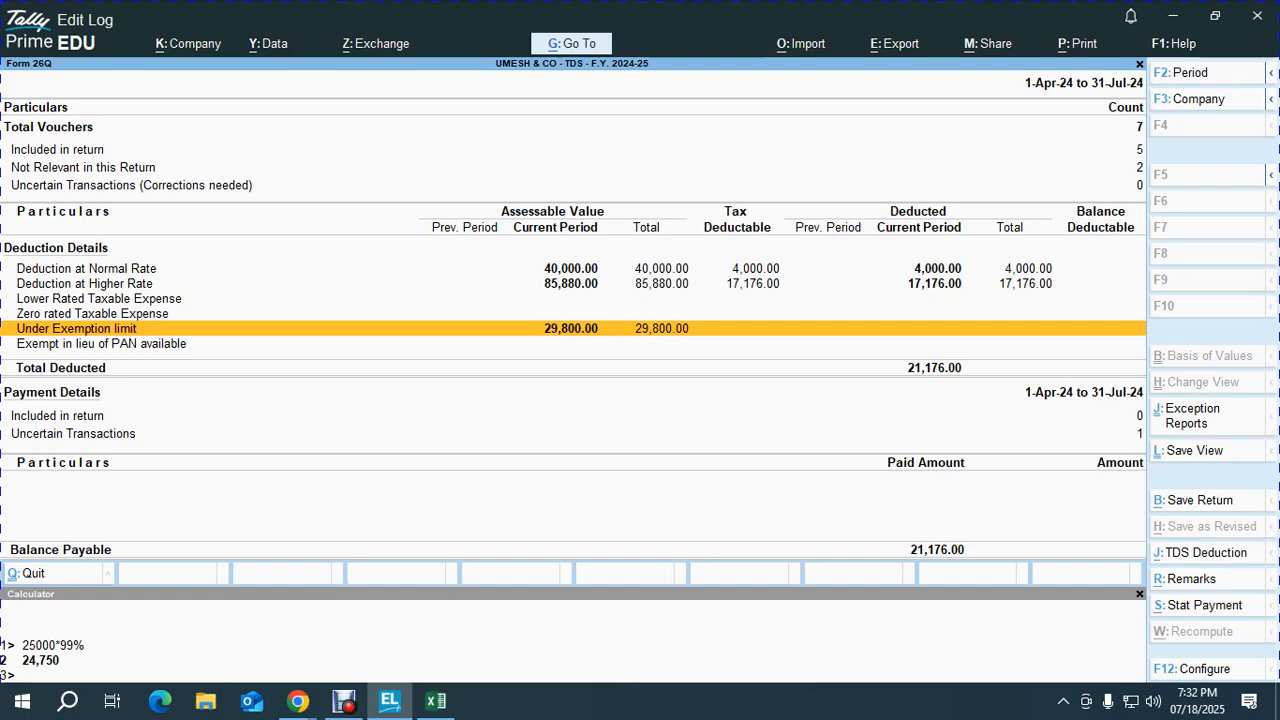
pyautogui.press('Up')
pyautogui.press('Up')
pyautogui.press('Down')
pyautogui.press('Down')
pyautogui.press('Down')
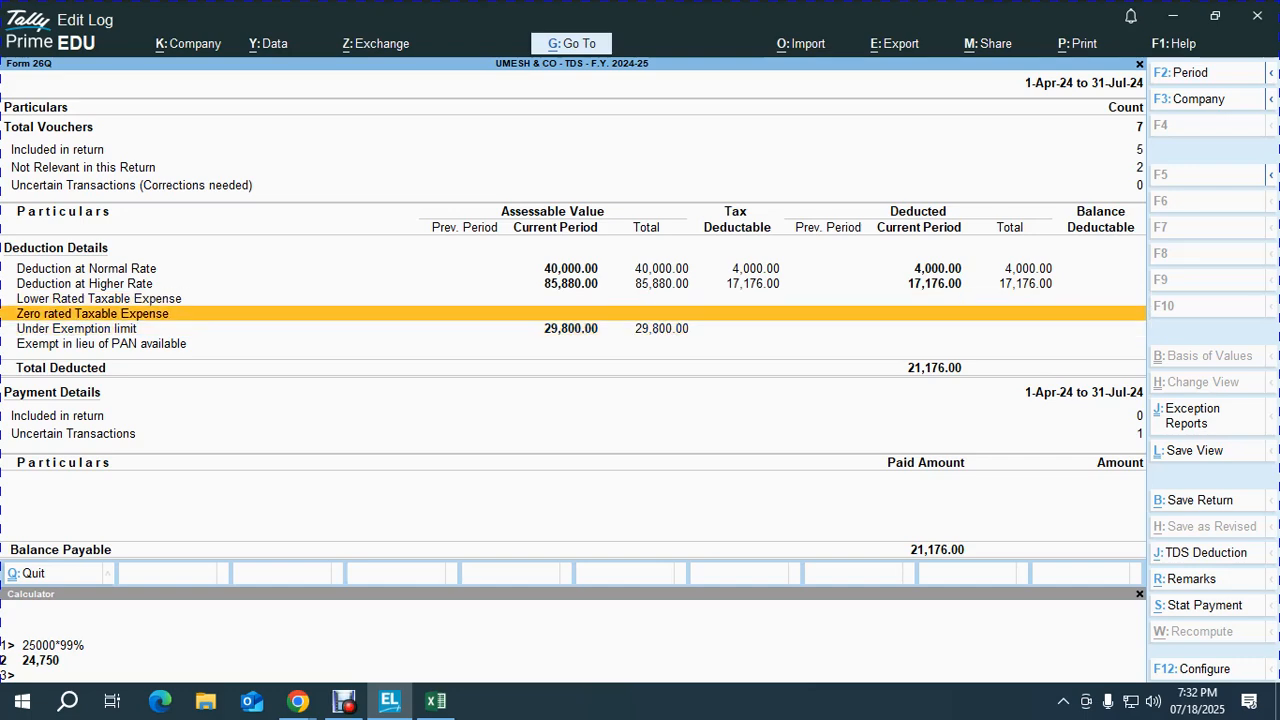
pyautogui.hotkey('alt', 'Tab')
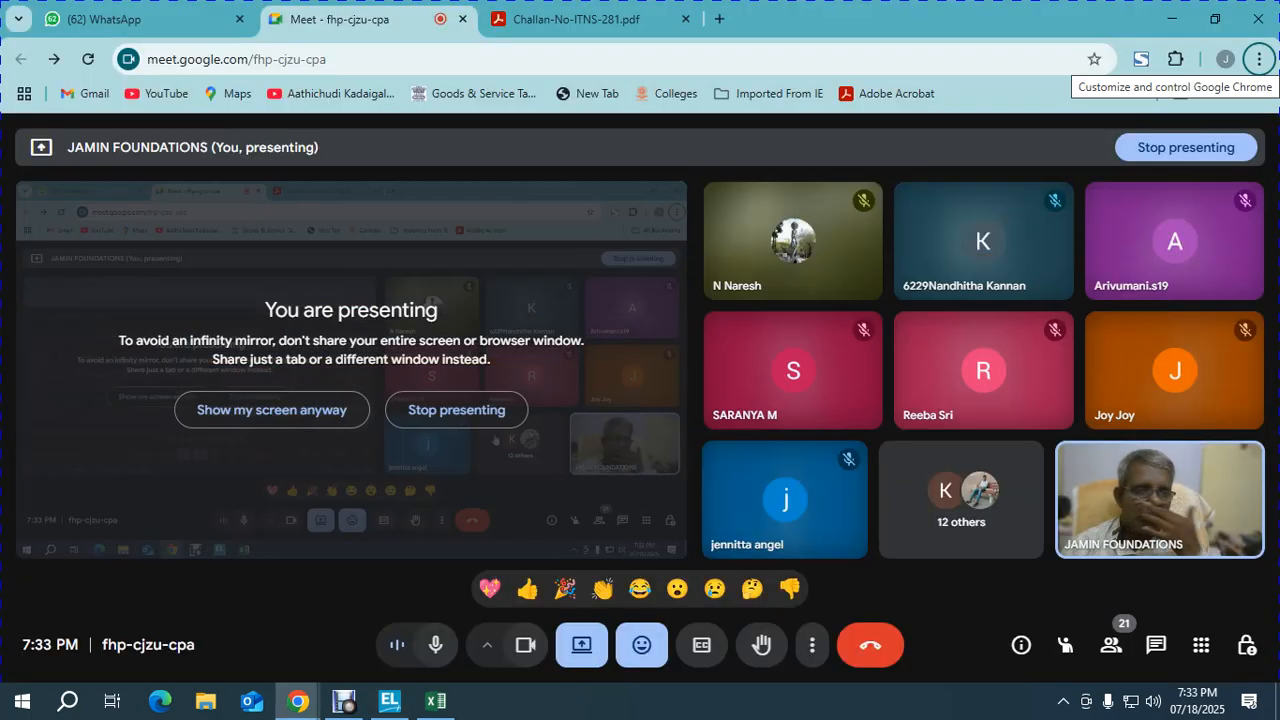
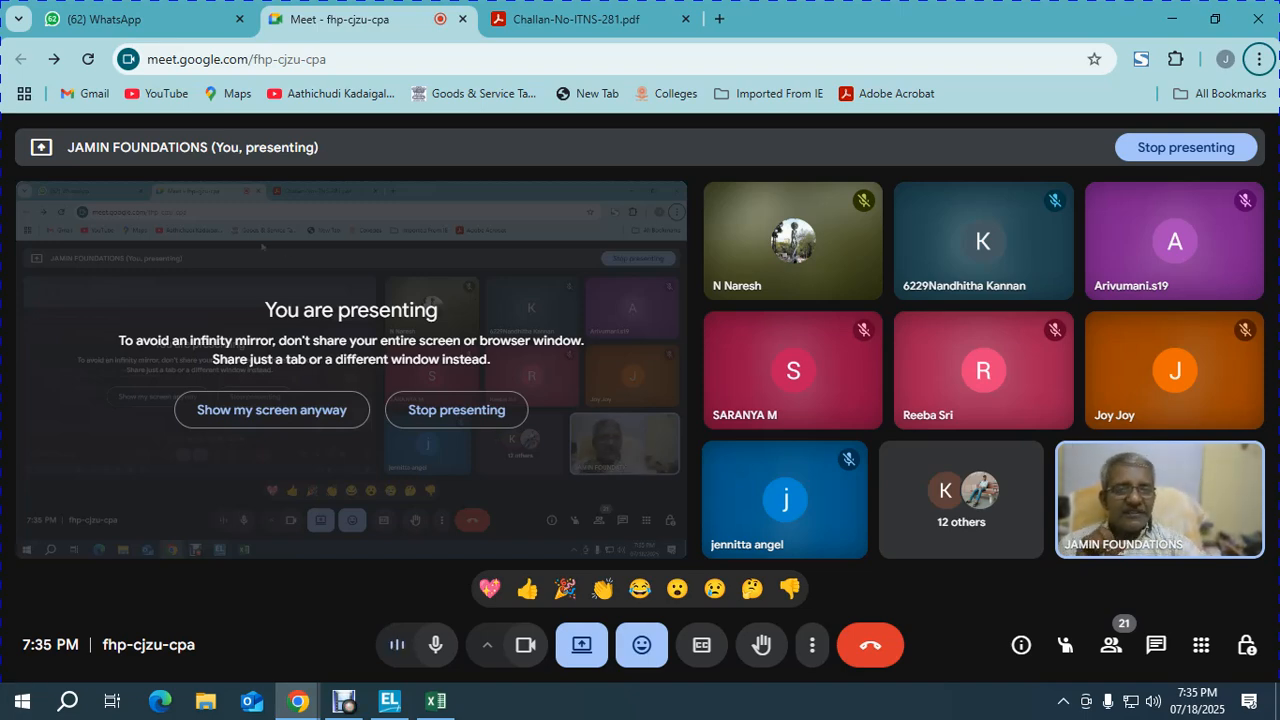
# Step: In a new Chrome tab, search Google for 'know your jurisdictional assessing officer'
pyautogui.click(719, 19)
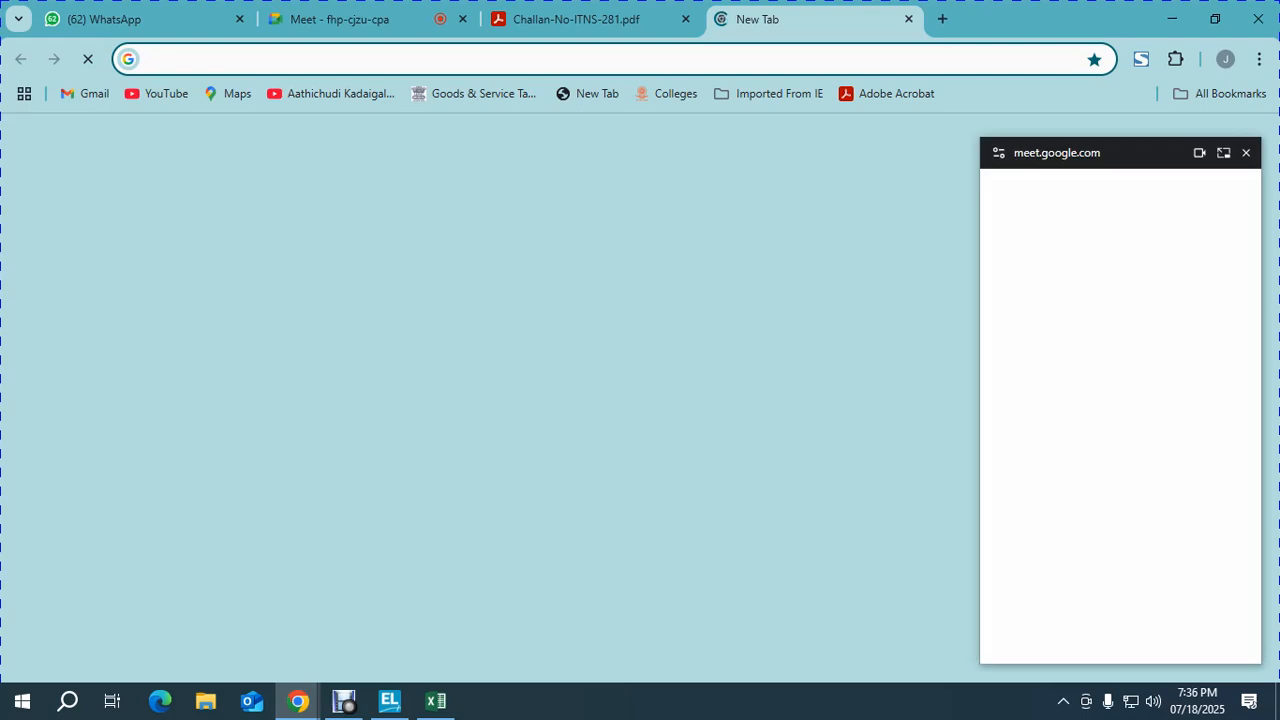
pyautogui.click(600, 382)
pyautogui.write('K')
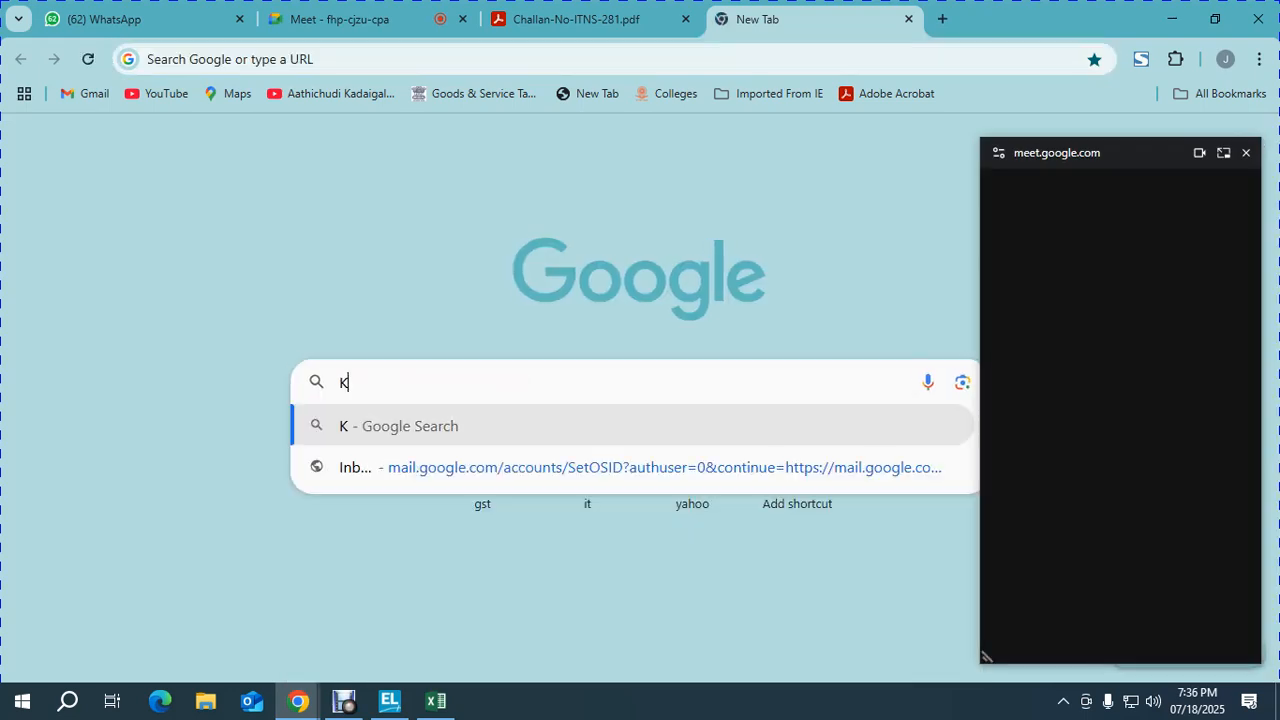
pyautogui.write('NOW YOUR')
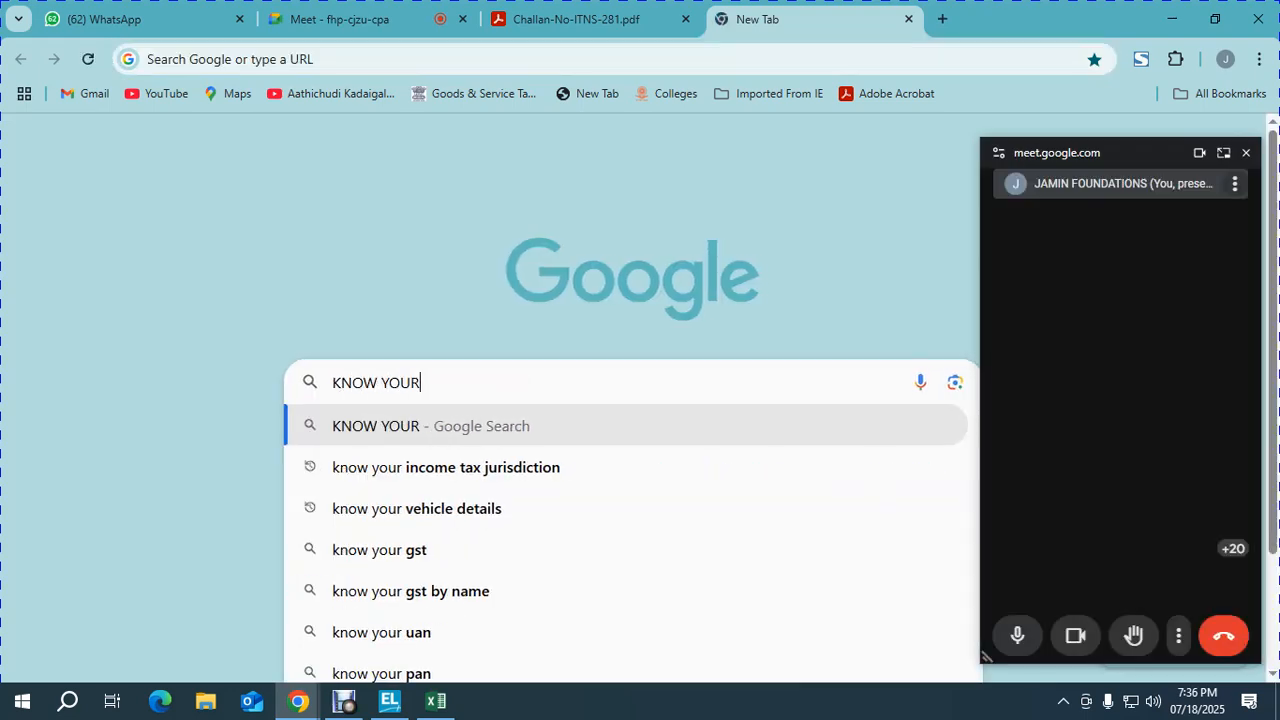
pyautogui.write(' JURISTIDAC')
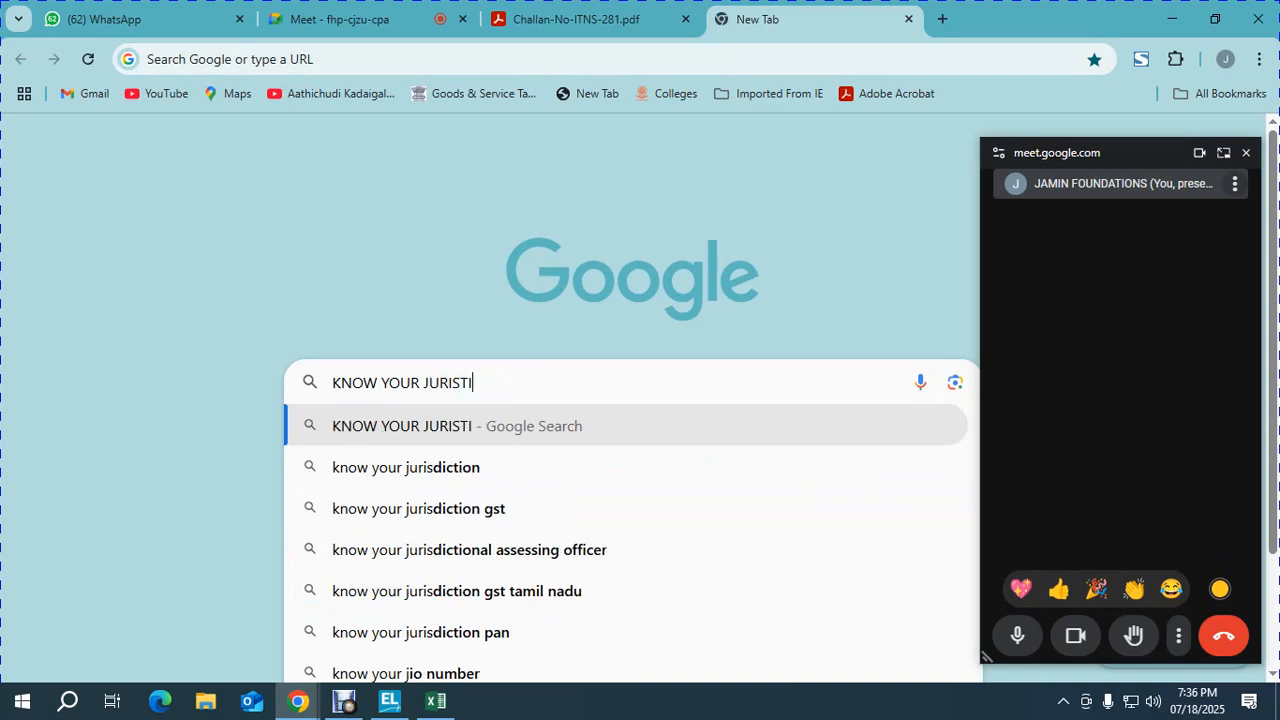
pyautogui.press('BackSpace')
pyautogui.press('BackSpace')
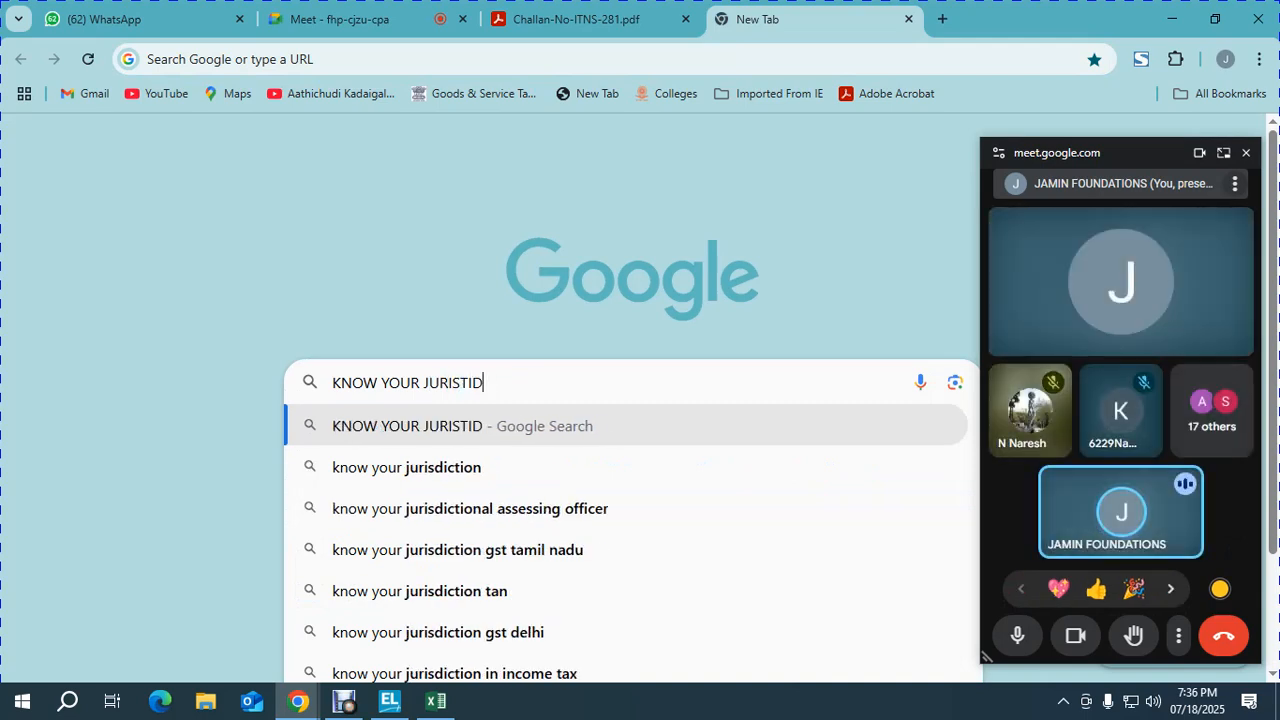
pyautogui.press('BackSpace')
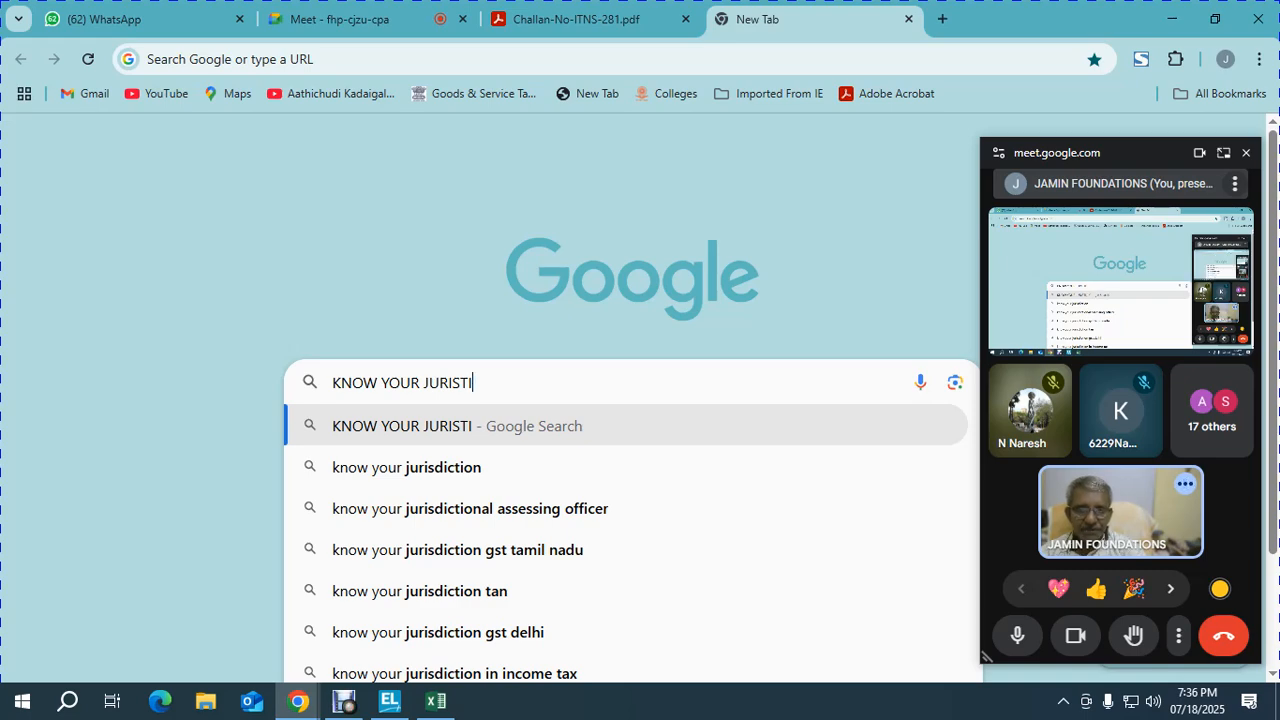
pyautogui.click(470, 508)
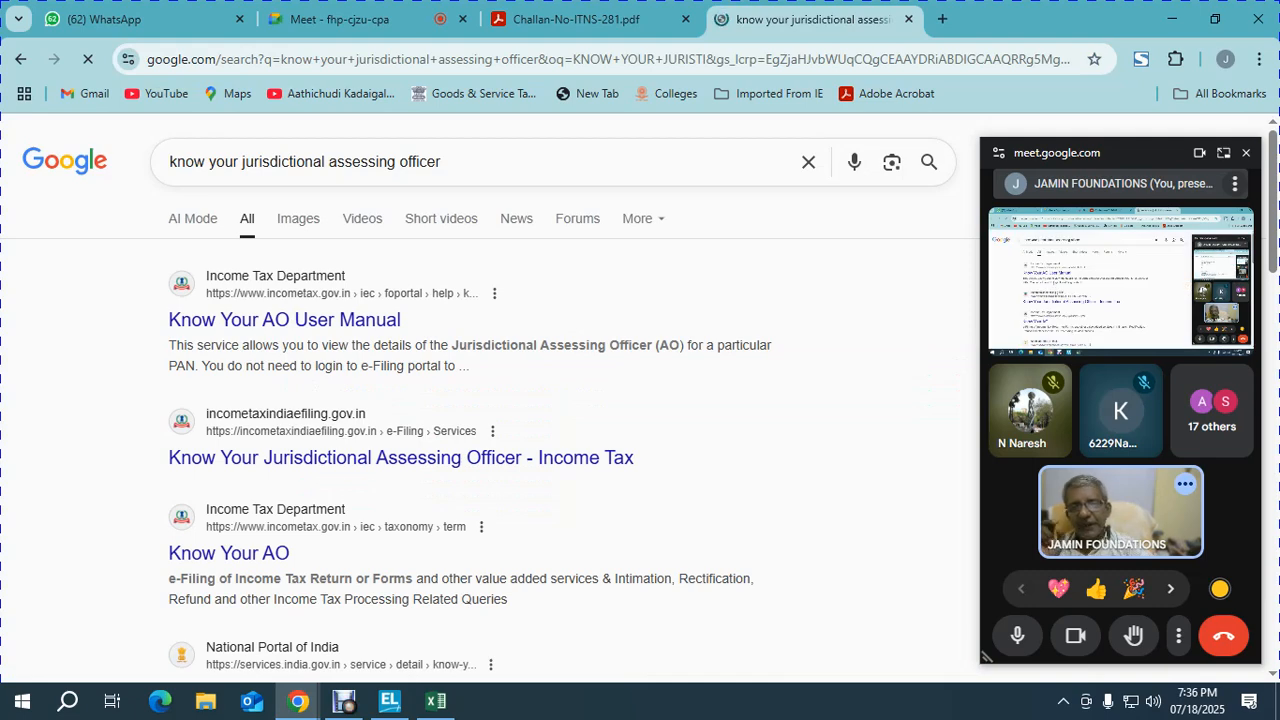
pyautogui.click(284, 319)
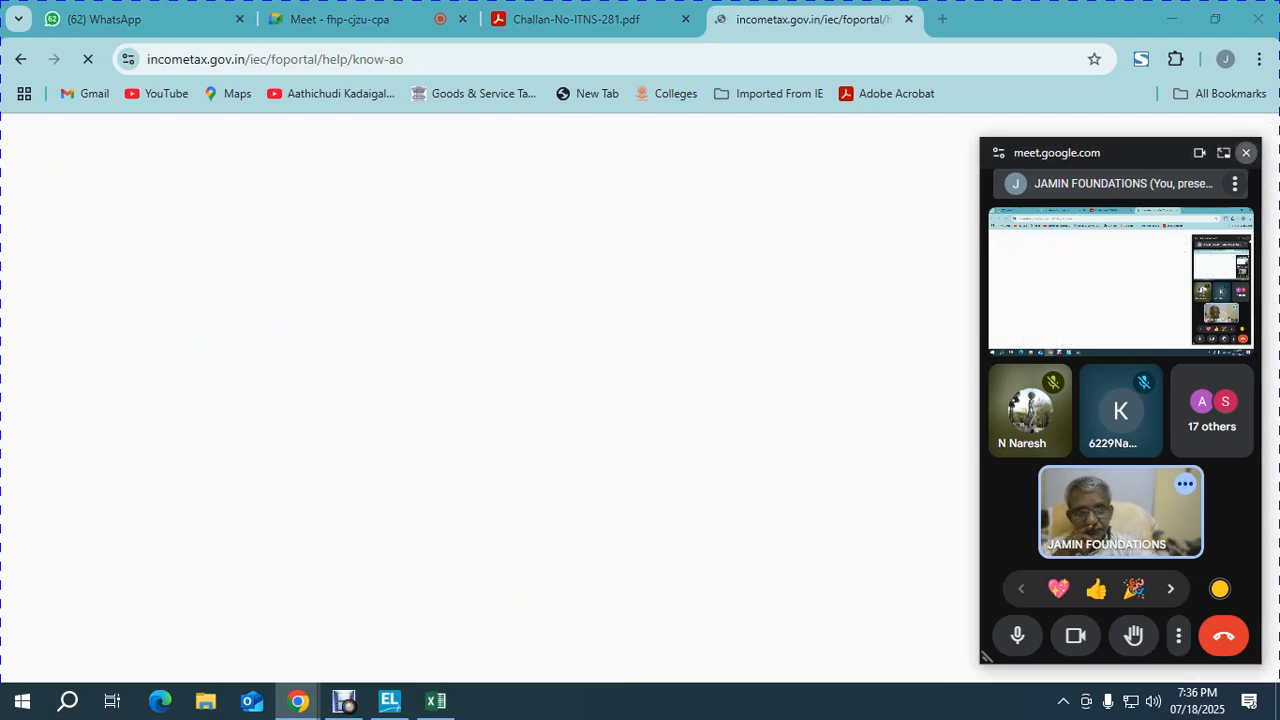
pyautogui.click(1245, 152)
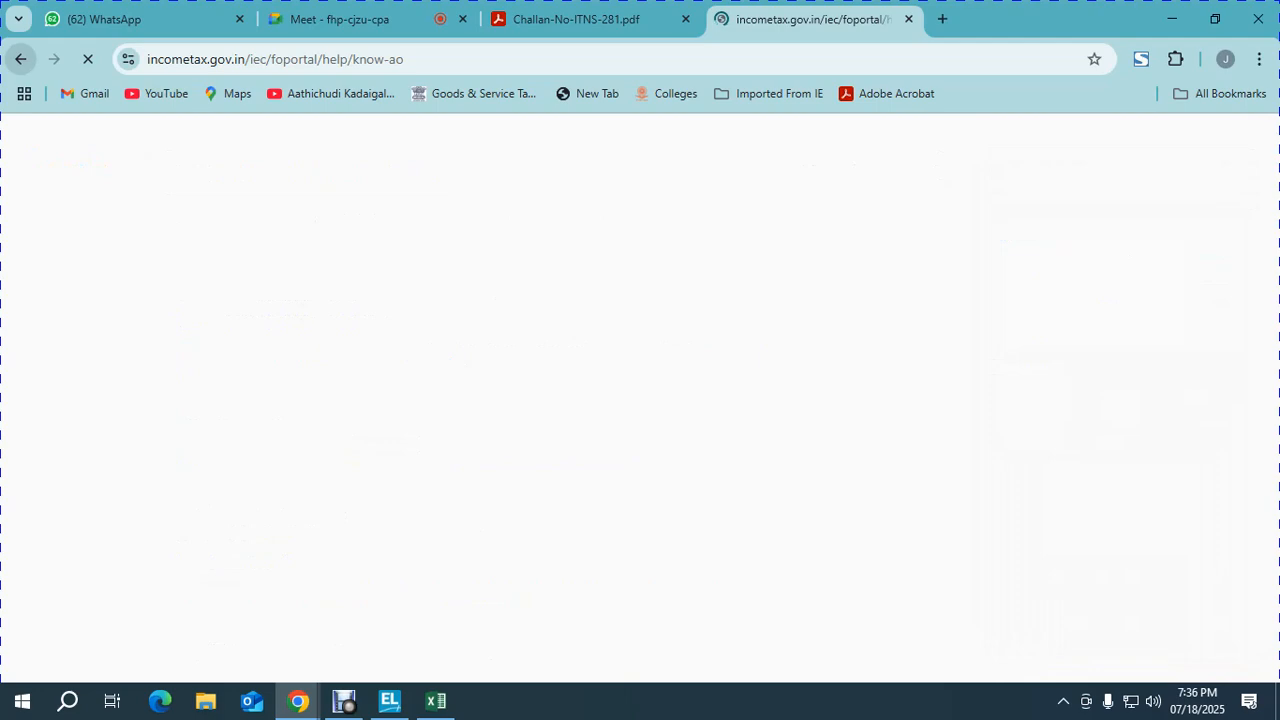
pyautogui.click(21, 59)
pyautogui.click(350, 19)
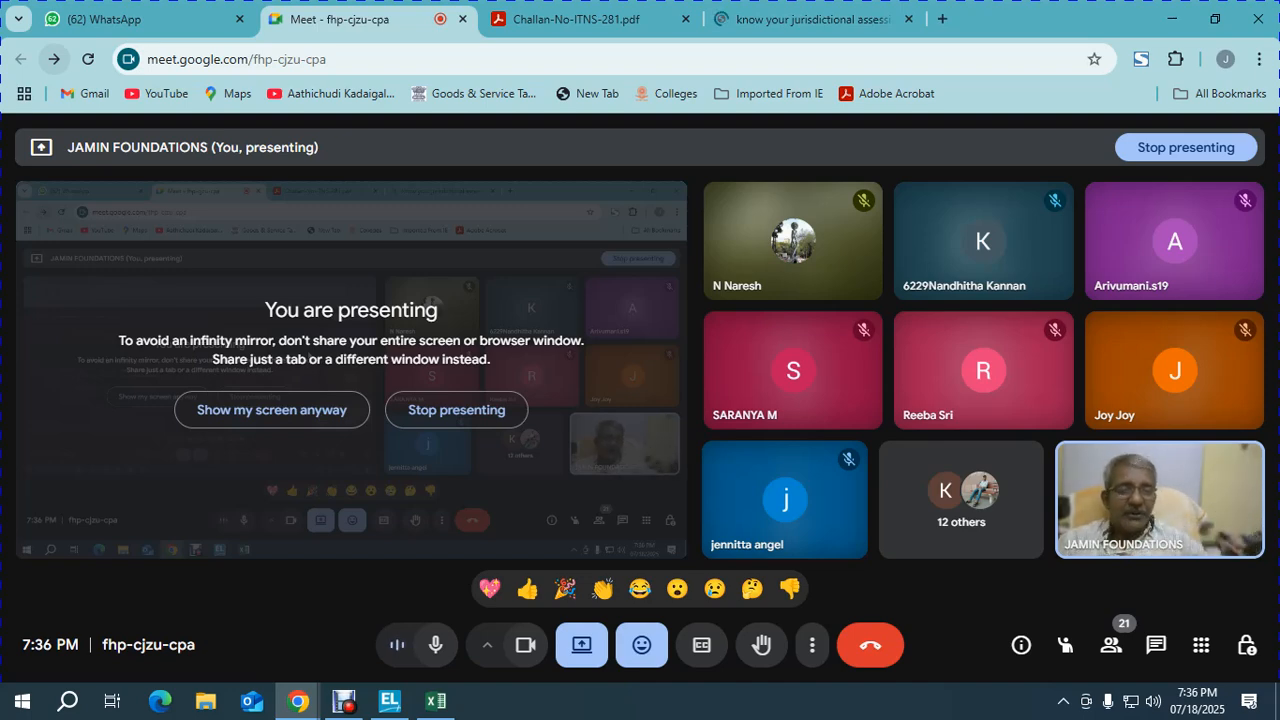
pyautogui.click(812, 20)
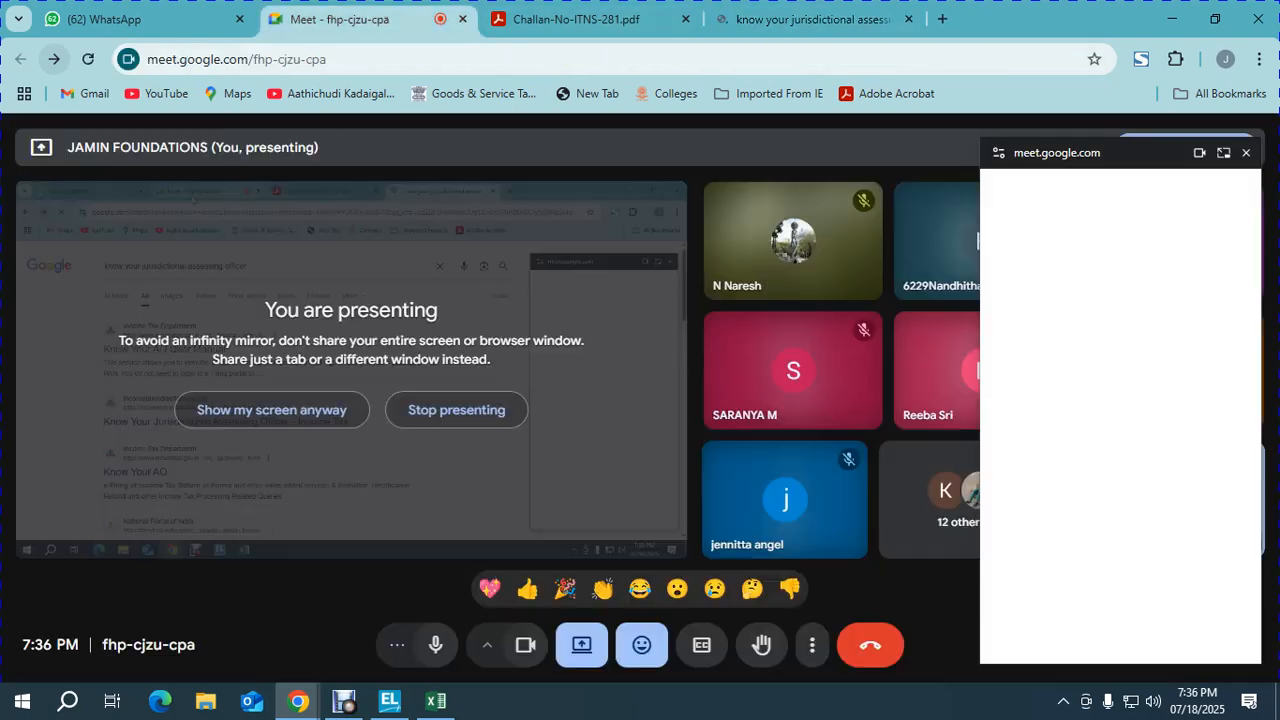
pyautogui.click(345, 19)
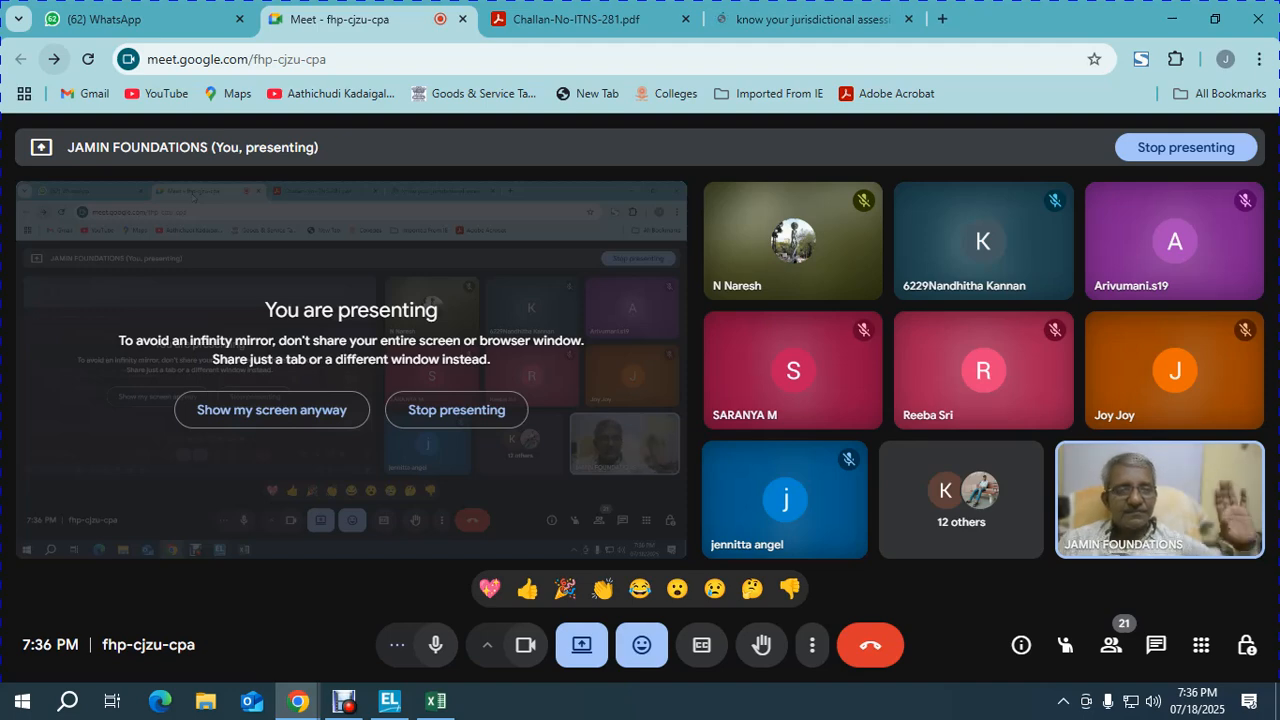
pyautogui.click(812, 20)
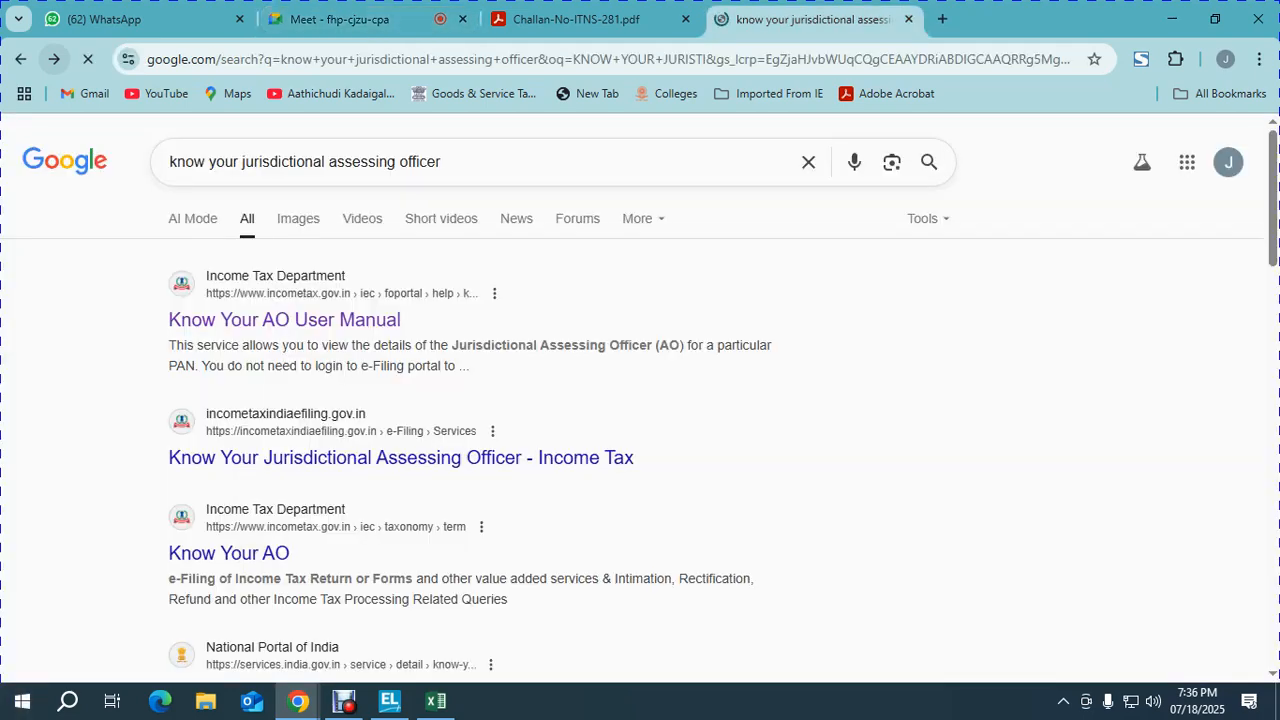
pyautogui.click(1246, 153)
# Step: Close the search results tab and the Challan-No-ITNS-281.pdf tab to return to the Meet call
pyautogui.click(908, 19)
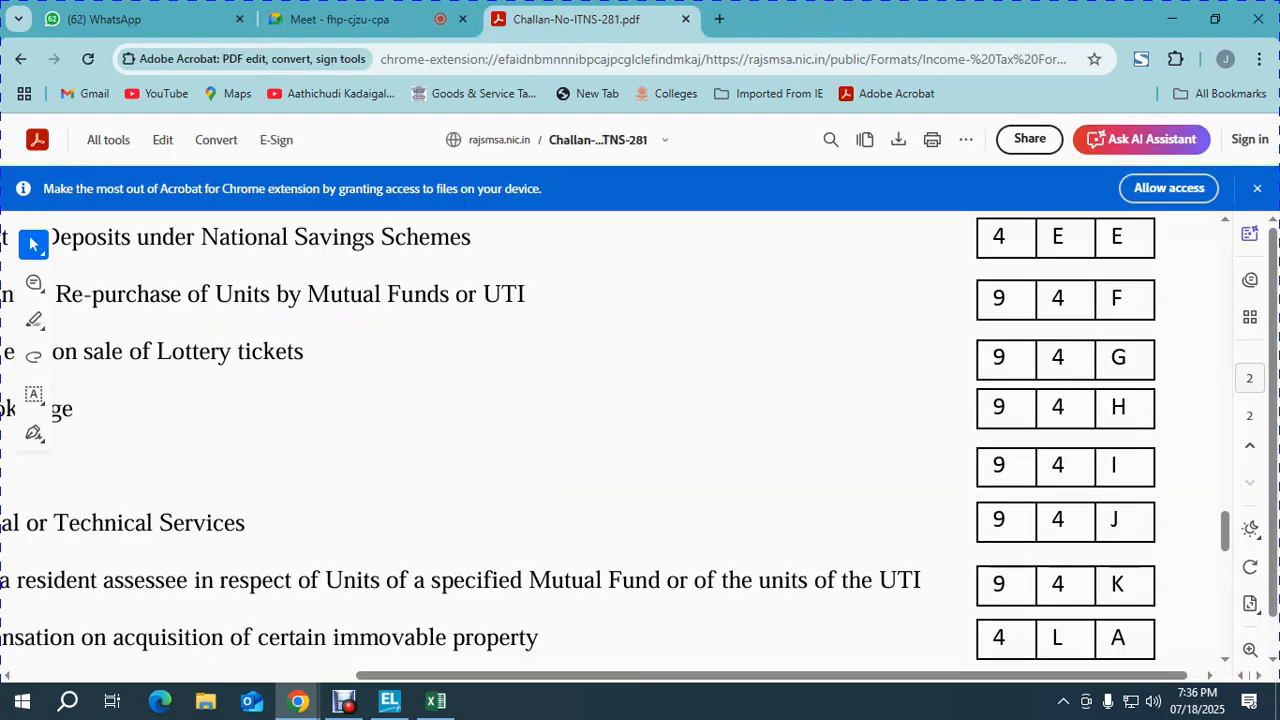
pyautogui.click(685, 19)
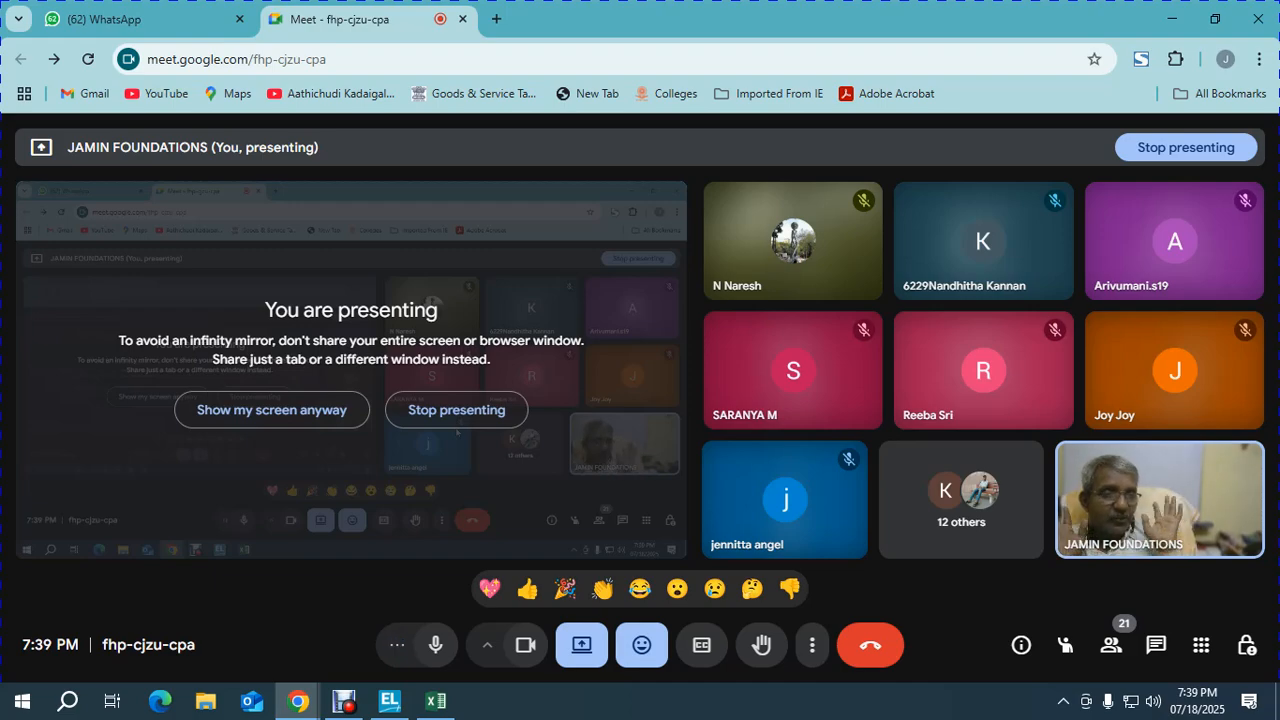
# Step: In Excel, review Lower Deductions row 61: TDS rate, paid date 02.04.2024, certificate number, valid-from 01.04.2024
pyautogui.hotkey('alt', 'Tab')
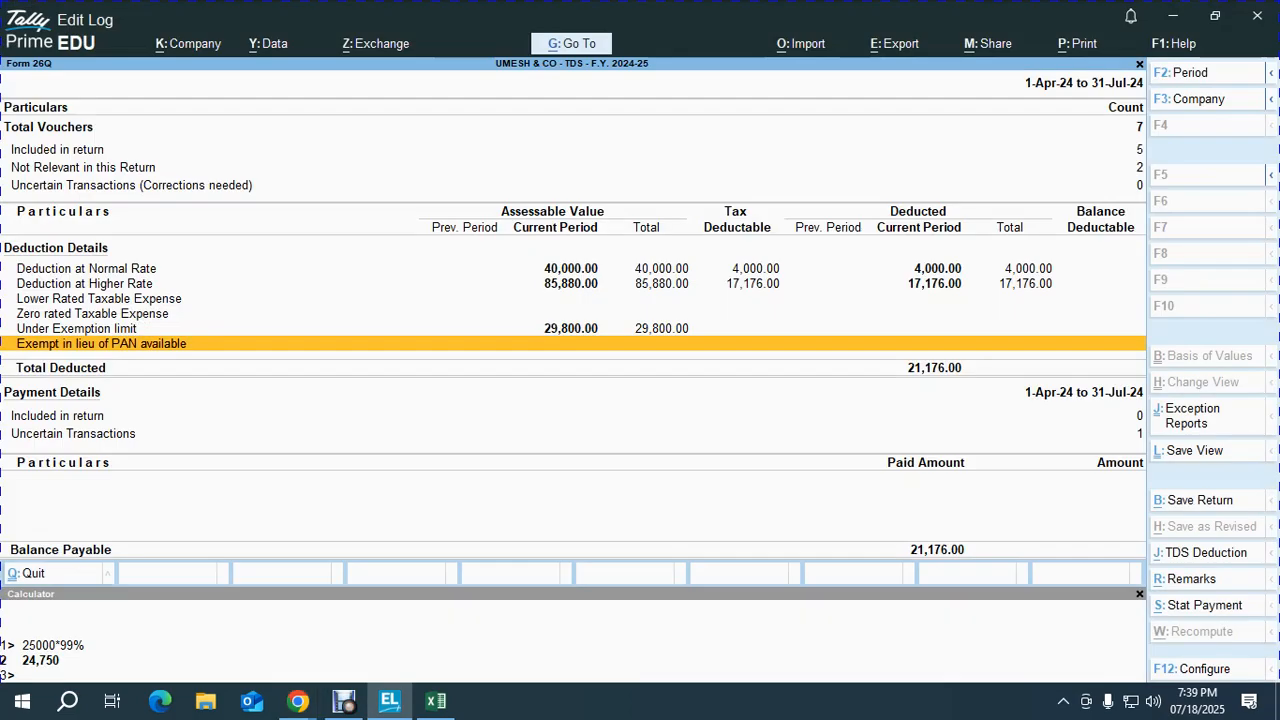
pyautogui.hotkey('alt', 'Tab')
pyautogui.hotkey('alt', 'Tab')
pyautogui.press('Down')
pyautogui.press('Down')
pyautogui.press('Down')
pyautogui.press('Down')
pyautogui.press('Down')
pyautogui.press('Down')
pyautogui.press('Down')
pyautogui.press('Down')
pyautogui.press('Down')
pyautogui.press('Down')
pyautogui.press('Down')
pyautogui.press('Down')
pyautogui.press('Down')
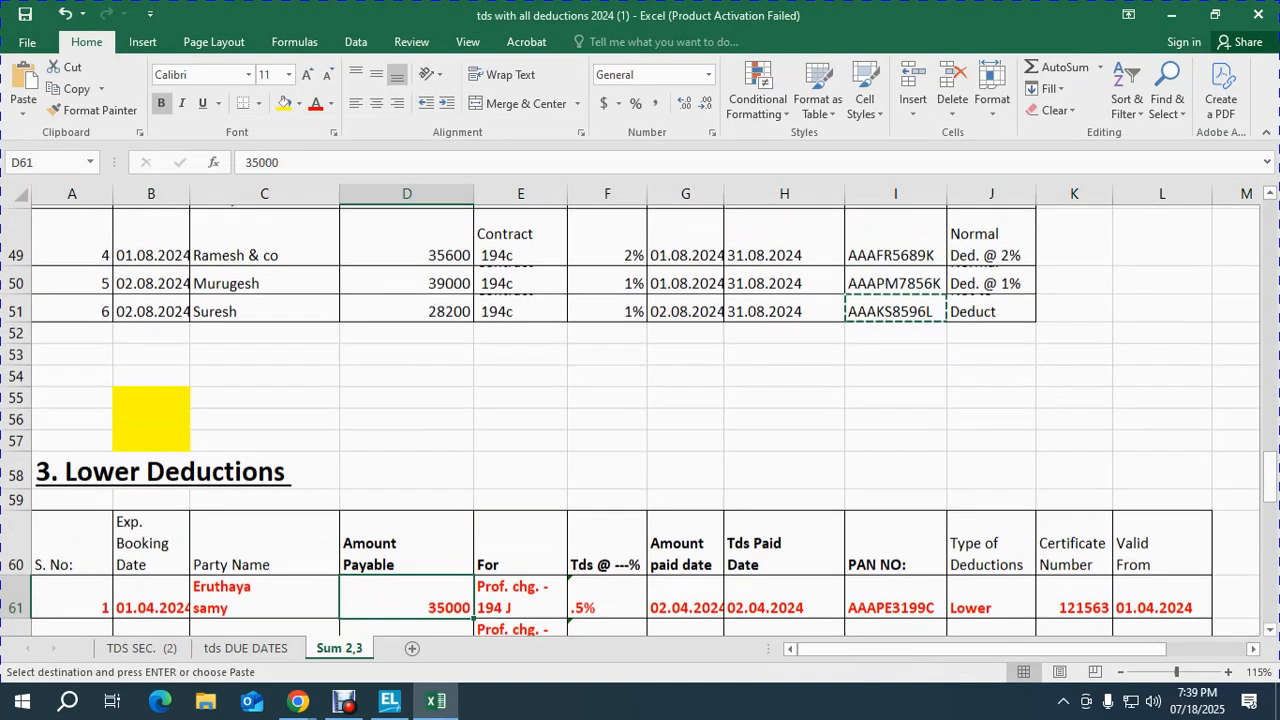
pyautogui.press('Down')
pyautogui.press('Left')
pyautogui.press('Up')
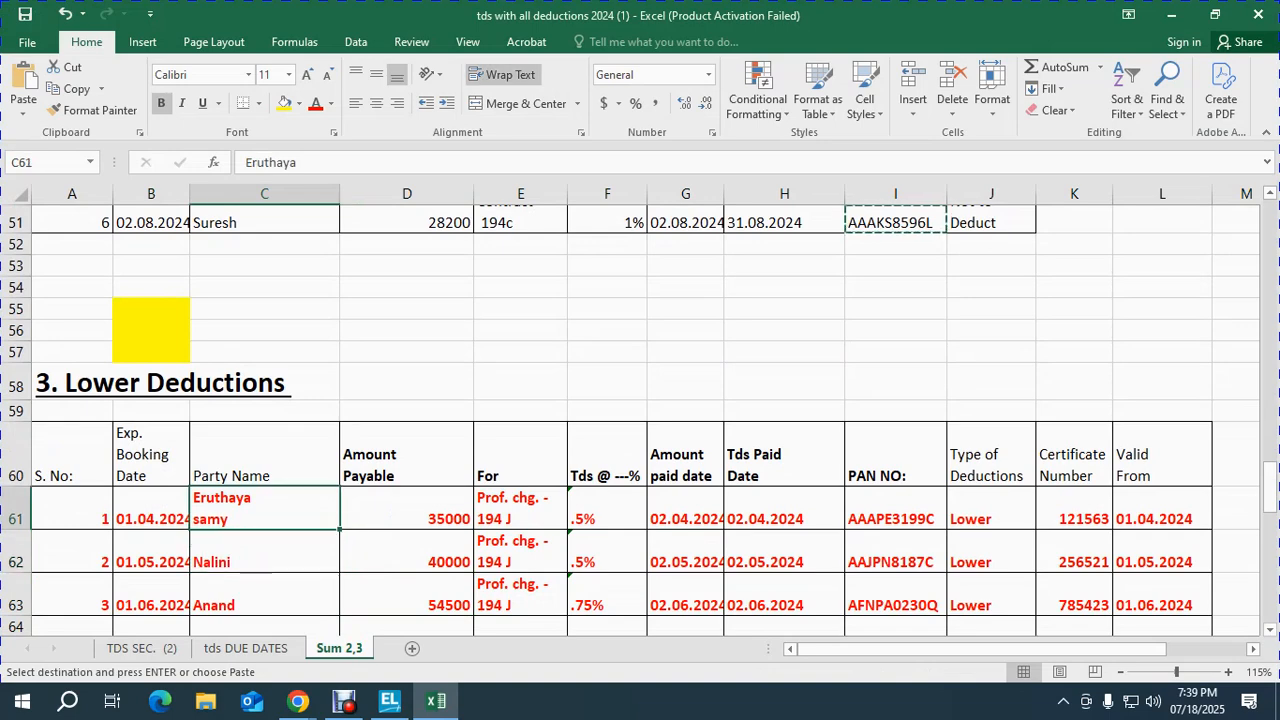
pyautogui.press('Right')
pyautogui.press('Right')
pyautogui.press('Right')
pyautogui.press('Left')
pyautogui.press('Left')
pyautogui.press('Right')
pyautogui.press('Right')
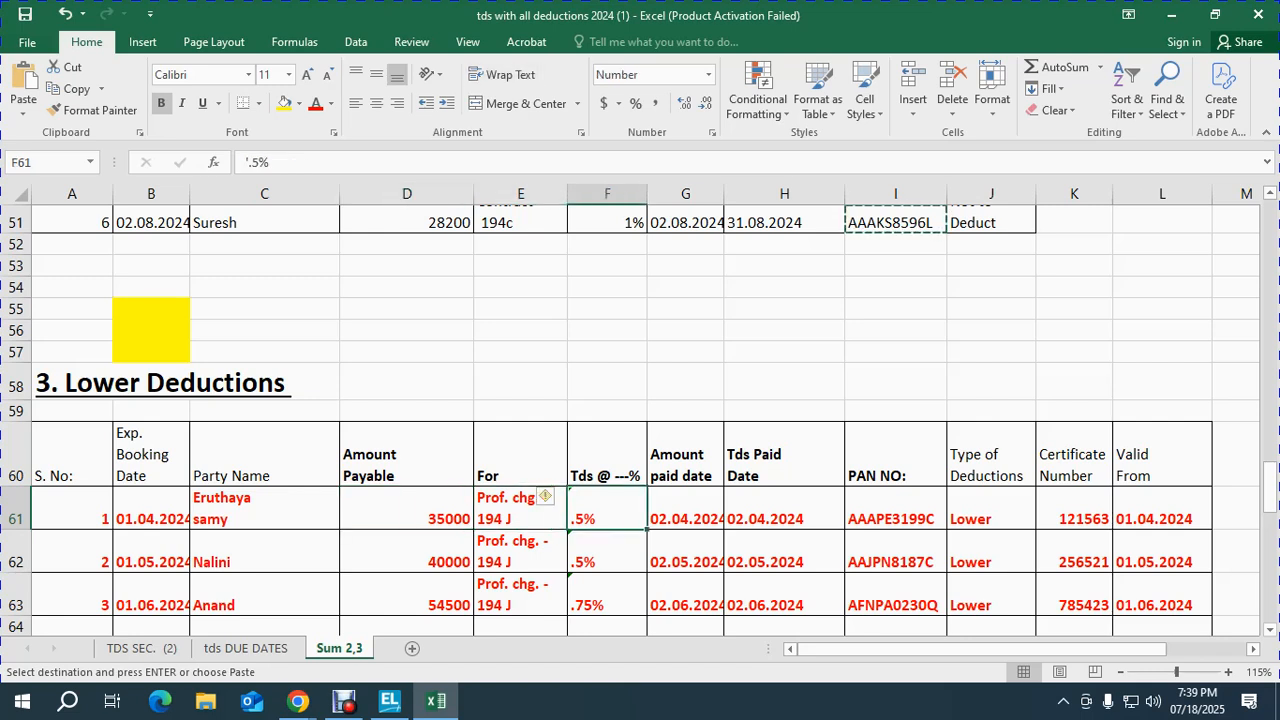
pyautogui.press('Right')
pyautogui.press('Right')
pyautogui.press('Right')
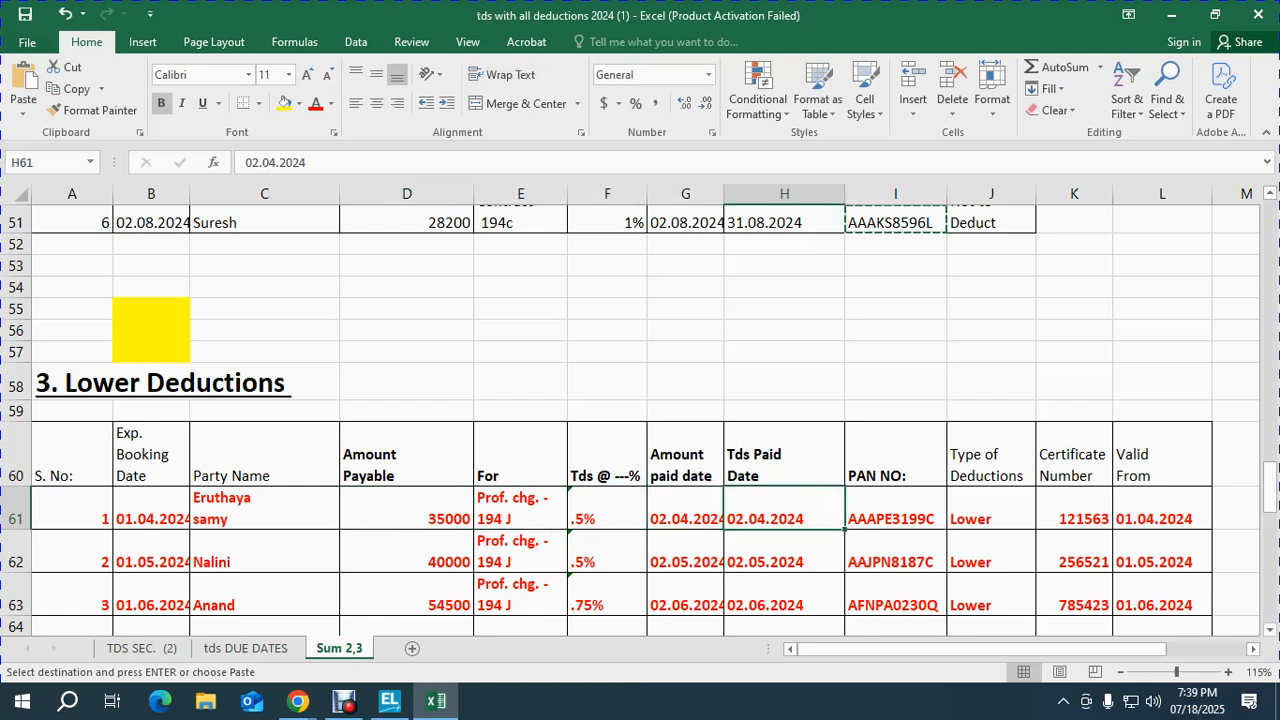
pyautogui.press('Left')
pyautogui.press('Right')
pyautogui.press('Right')
pyautogui.press('Right')
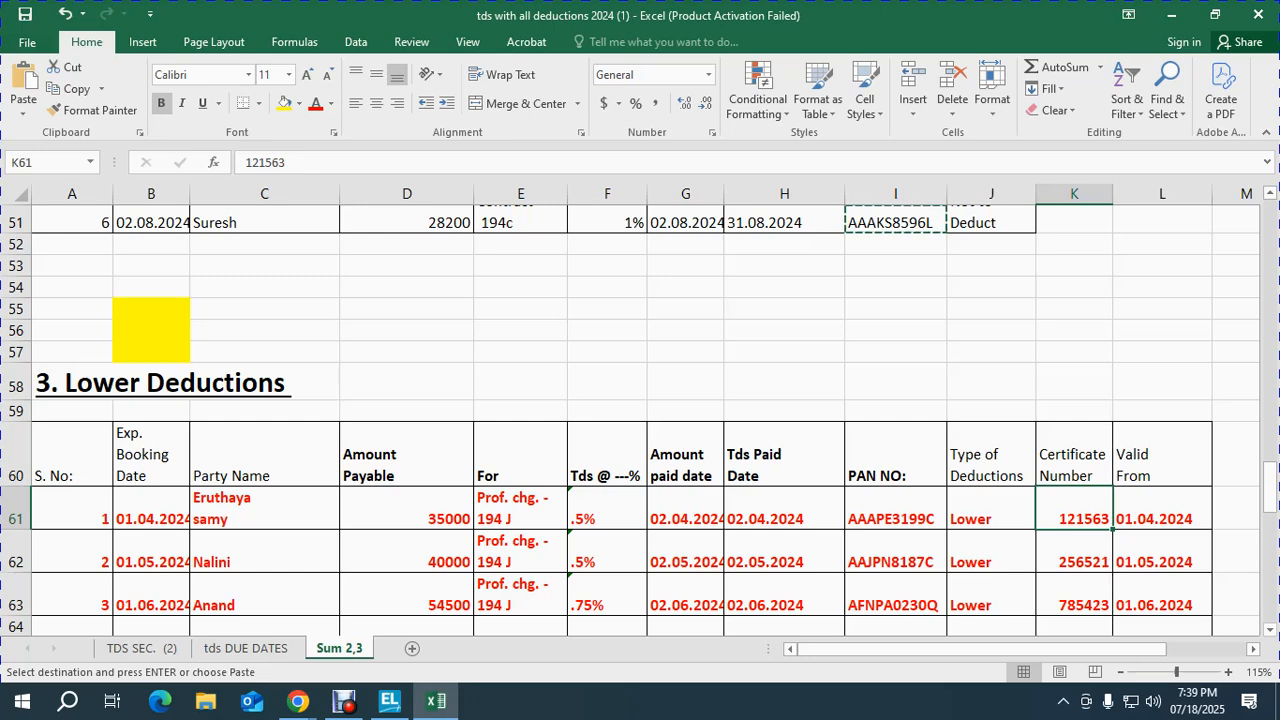
pyautogui.press('Right')
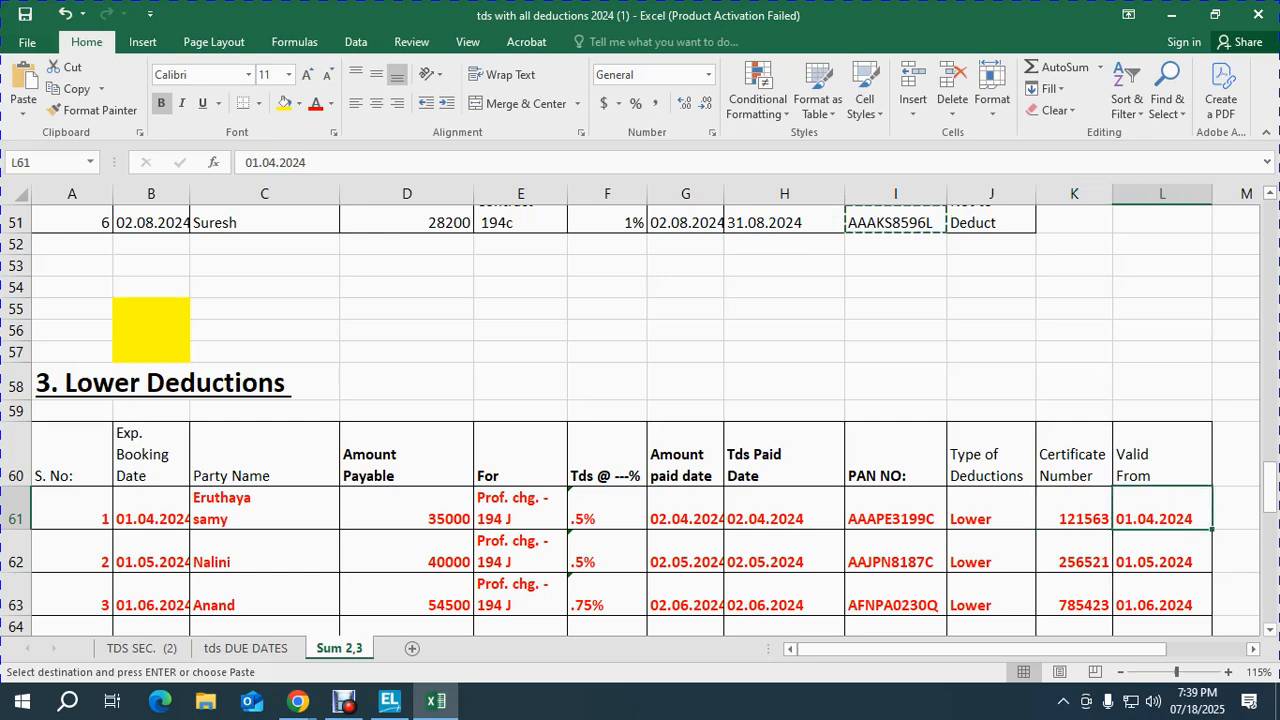
pyautogui.press('Down')
pyautogui.press('Down')
pyautogui.press('Down')
pyautogui.press('Down')
pyautogui.press('Down')
pyautogui.press('Down')
pyautogui.press('Down')
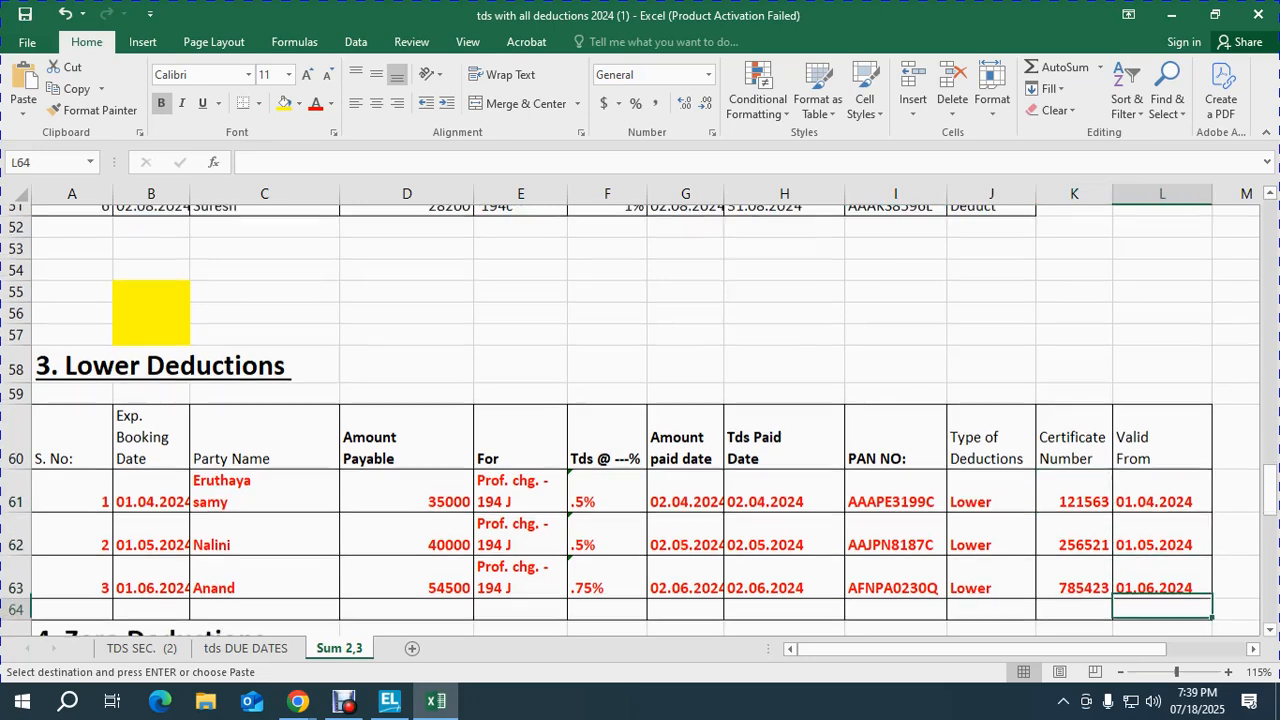
# Step: Look over the Zero Deductions table, then return TallyPrime to the Gateway of Tally
pyautogui.scroll(-2, 640, 420)
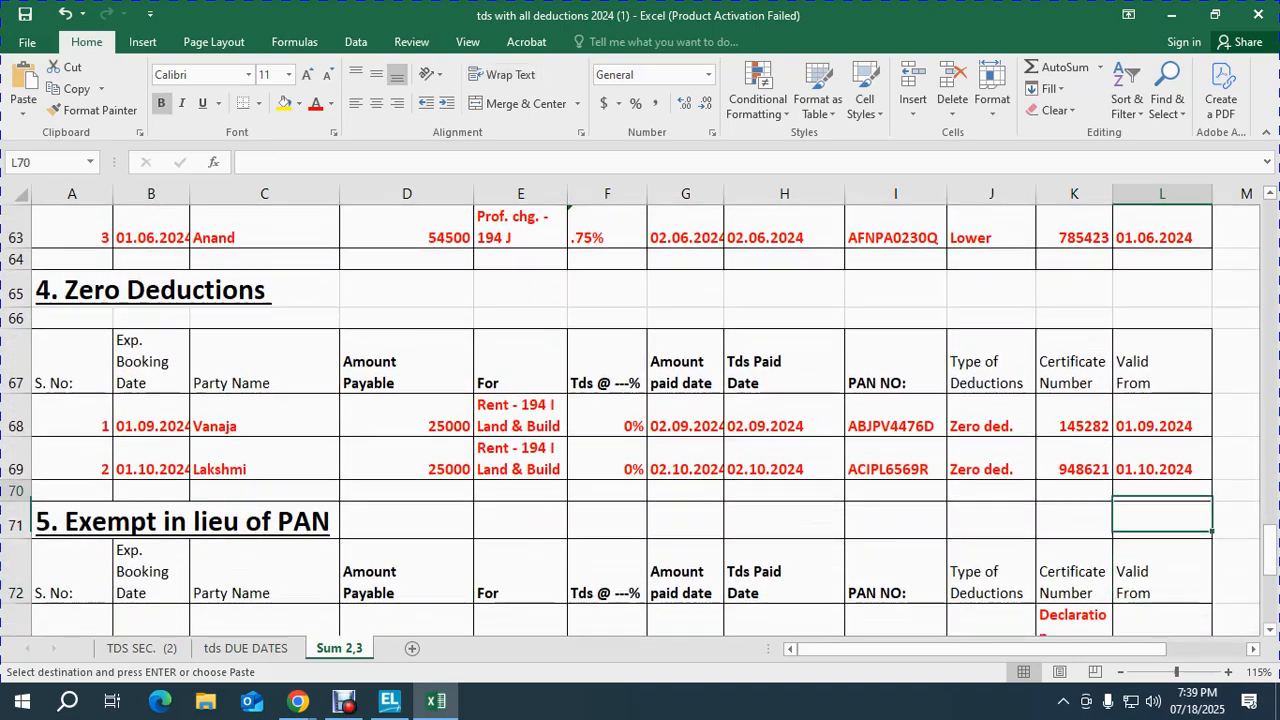
pyautogui.press('Left')
pyautogui.press('Left')
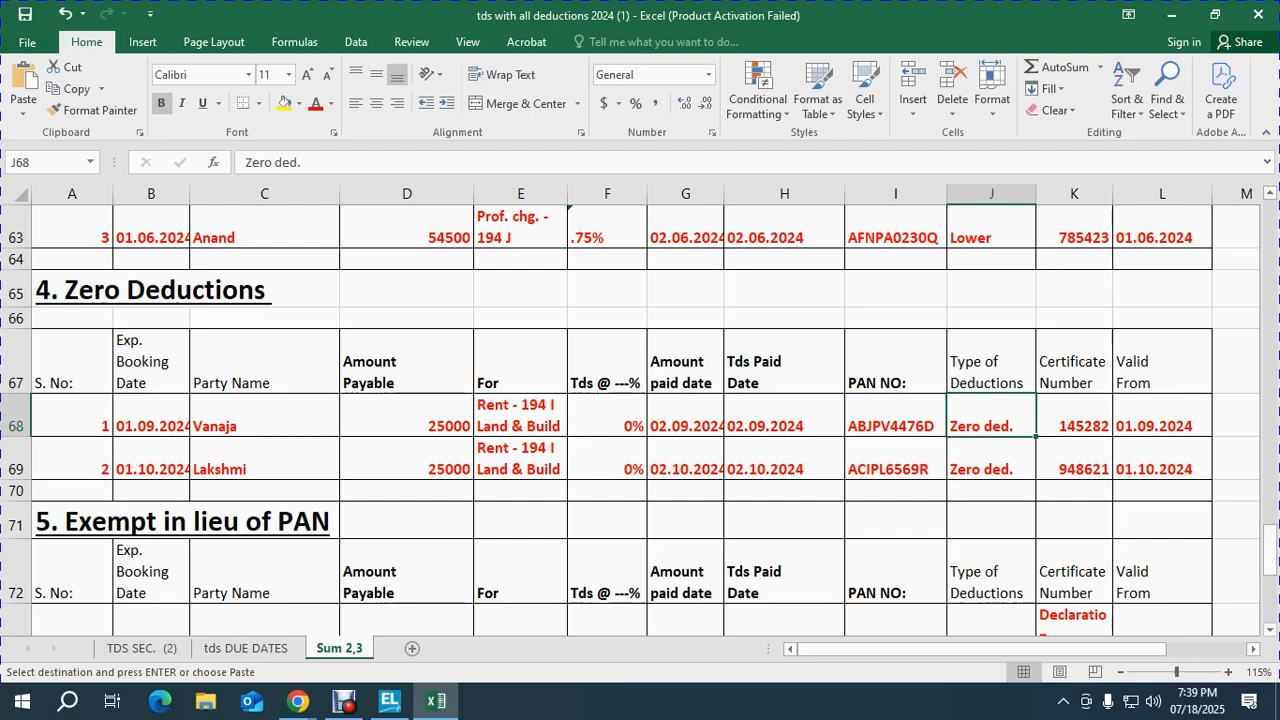
pyautogui.press('Up')
pyautogui.press('Left')
pyautogui.press('Left')
pyautogui.press('Left')
pyautogui.press('Left')
pyautogui.press('Left')
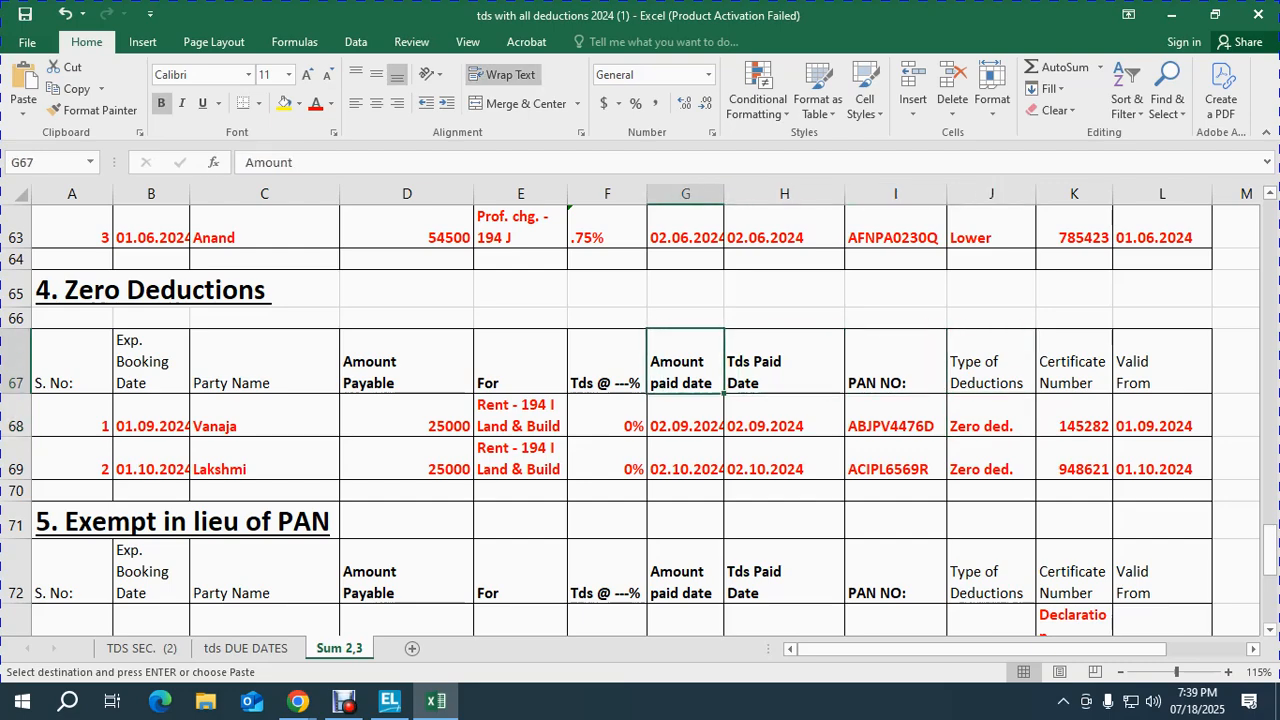
pyautogui.press('Up')
pyautogui.press('Up')
pyautogui.press('Up')
pyautogui.press('Up')
pyautogui.press('Up')
pyautogui.press('Up')
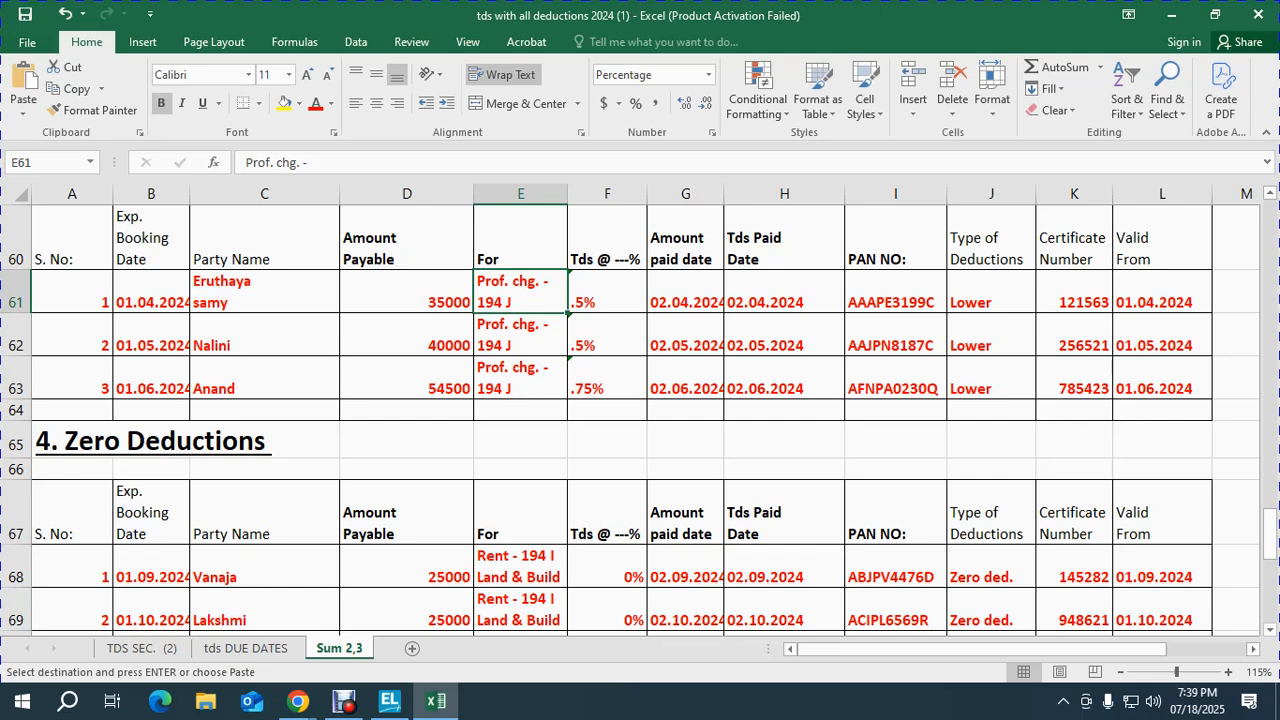
pyautogui.hotkey('alt', 'Tab')
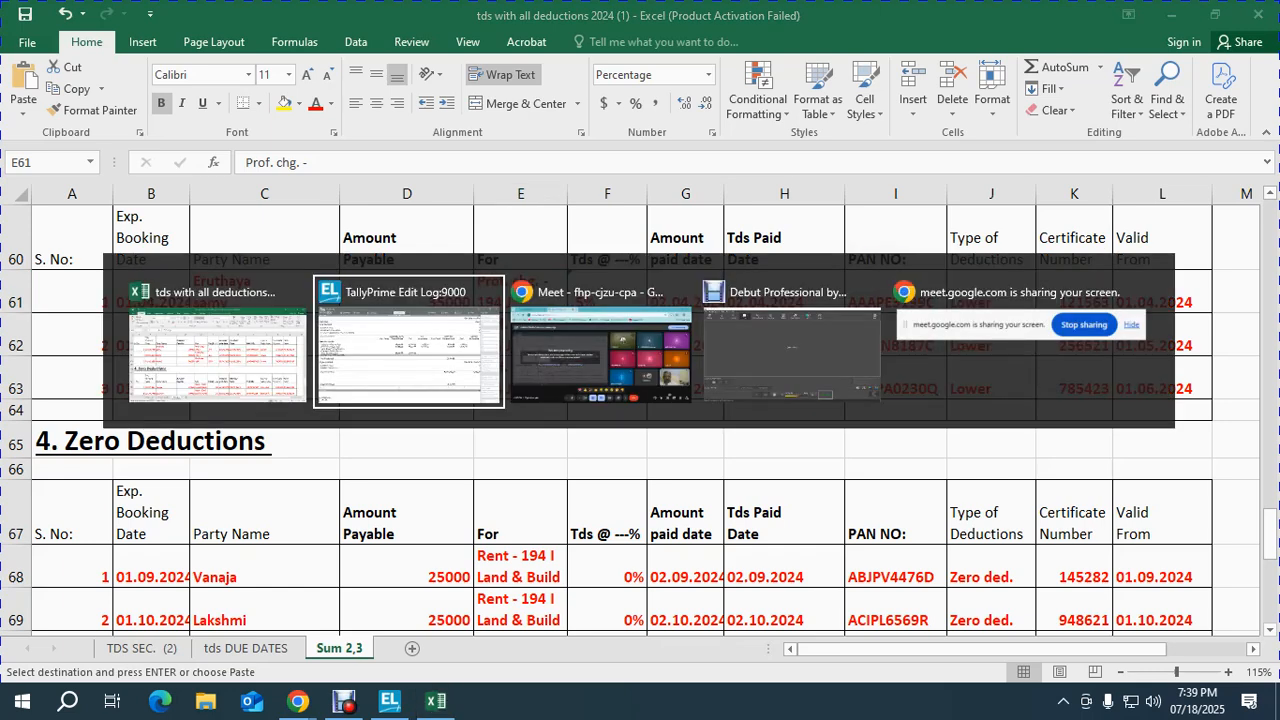
pyautogui.press('Escape')
pyautogui.press('Escape')
pyautogui.press('Escape')
pyautogui.press('Escape')
pyautogui.press('Escape')
pyautogui.press('Escape')
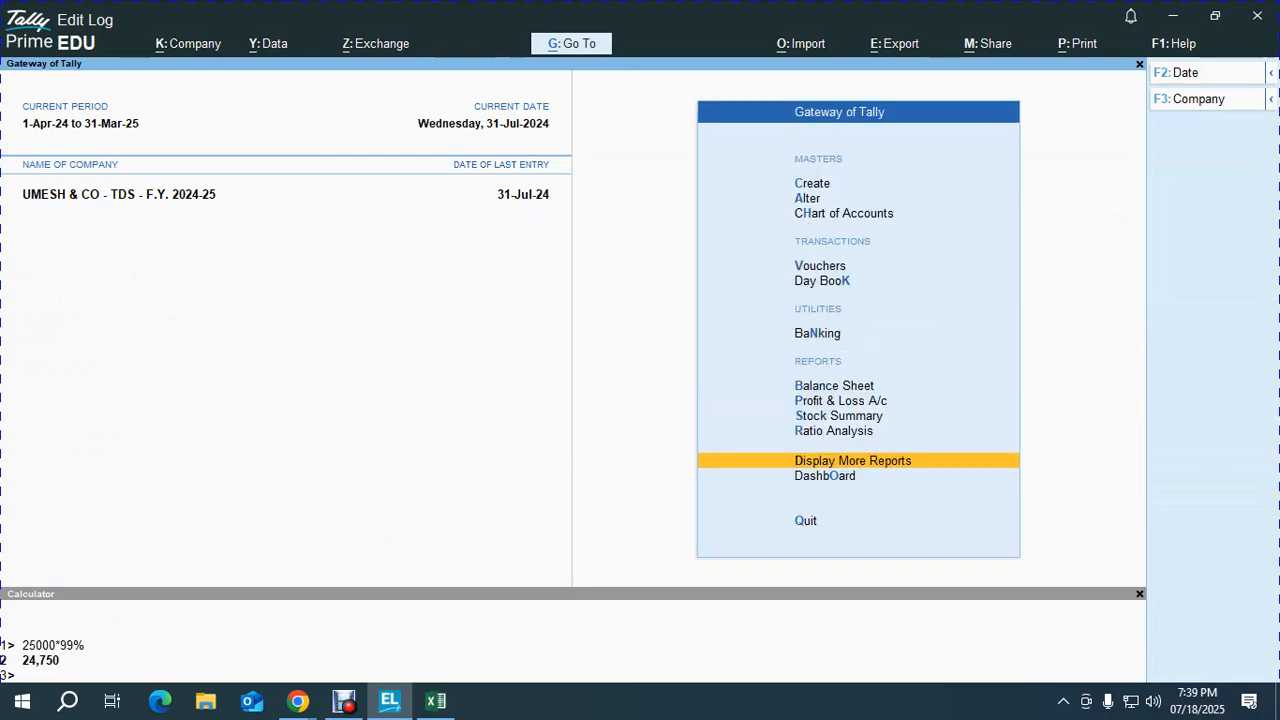
# Step: Start a TDS nature of payment named '194 J - TDS ON PROF. CHARGES' under section 194 J
pyautogui.press('Return')
pyautogui.press('Down')
pyautogui.press('Down')
pyautogui.press('Down')
pyautogui.press('Down')
pyautogui.press('Down')
pyautogui.press('Down')
pyautogui.press('Down')
pyautogui.press('Down')
pyautogui.press('Down')
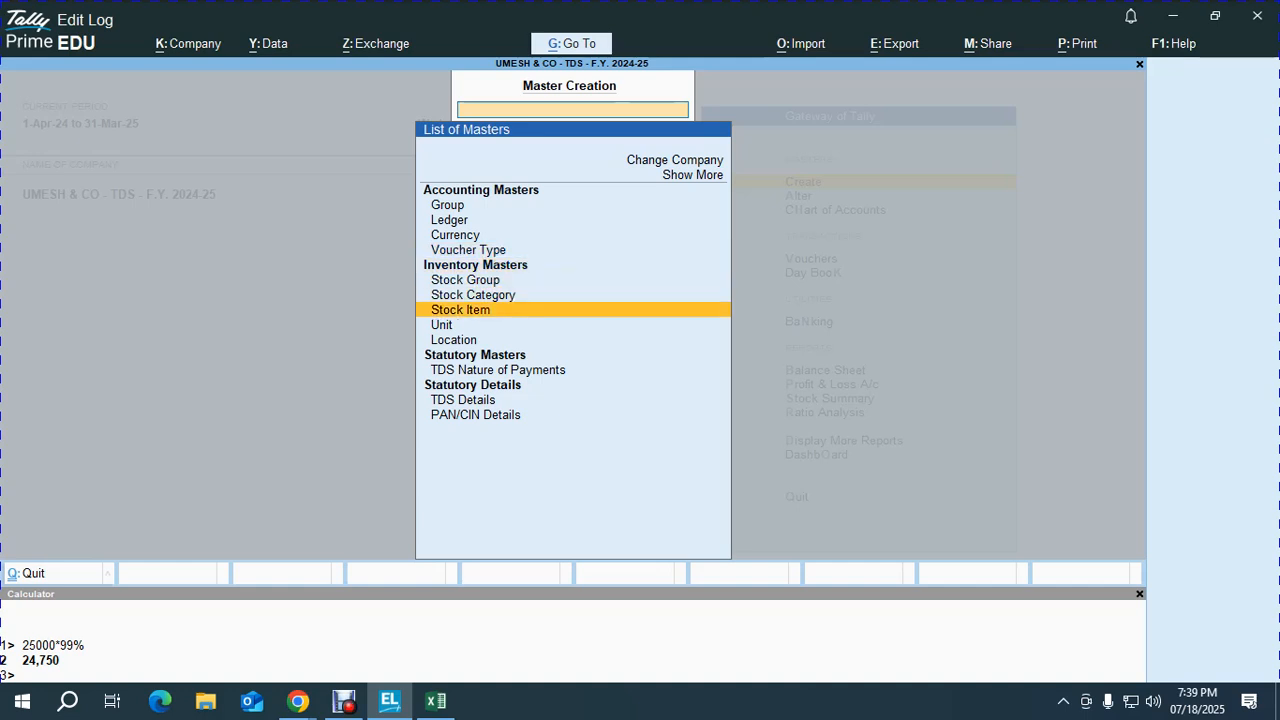
pyautogui.press('Return')
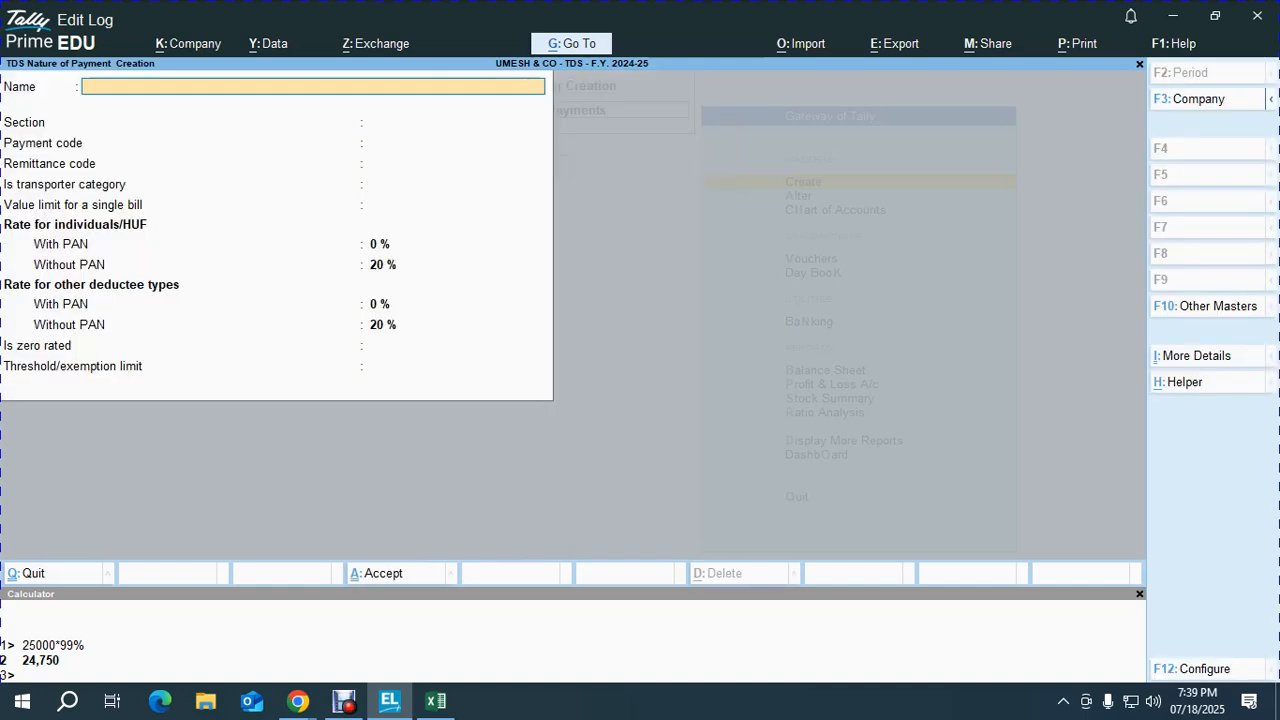
pyautogui.write('194 J - TDS ON PROF')
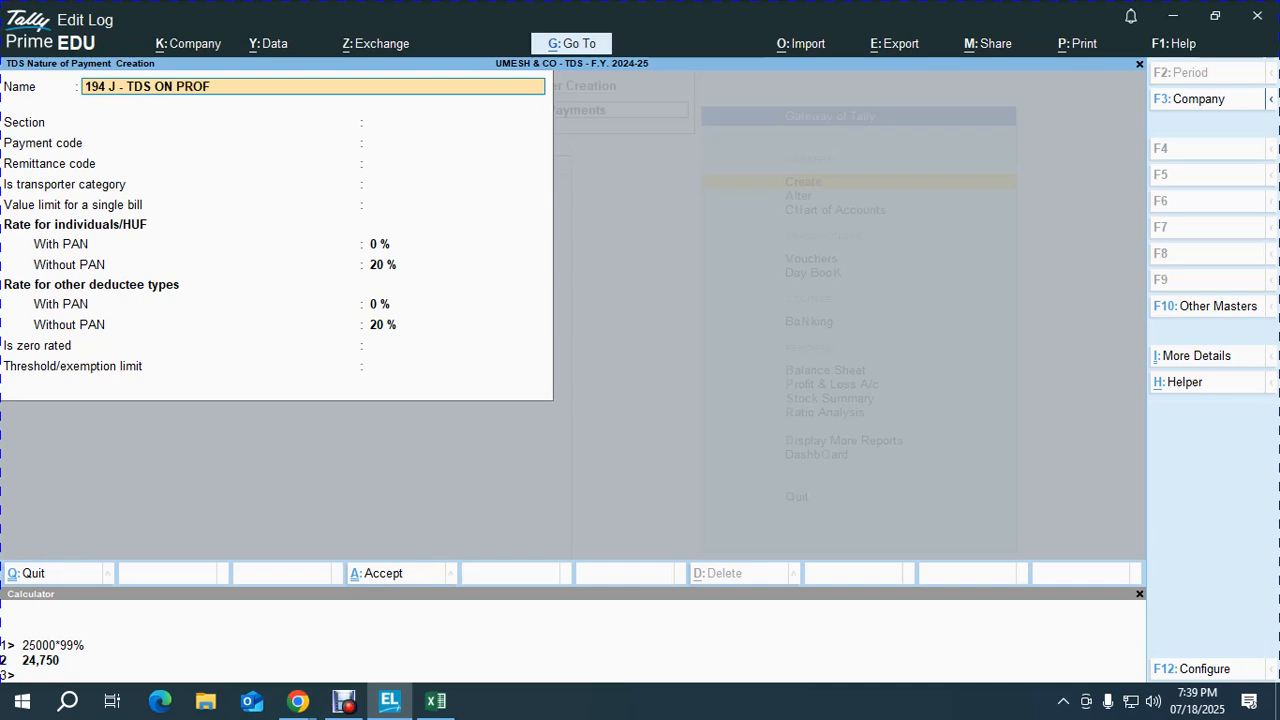
pyautogui.write('. CHARGES')
pyautogui.press('Return')
pyautogui.write('194 J')
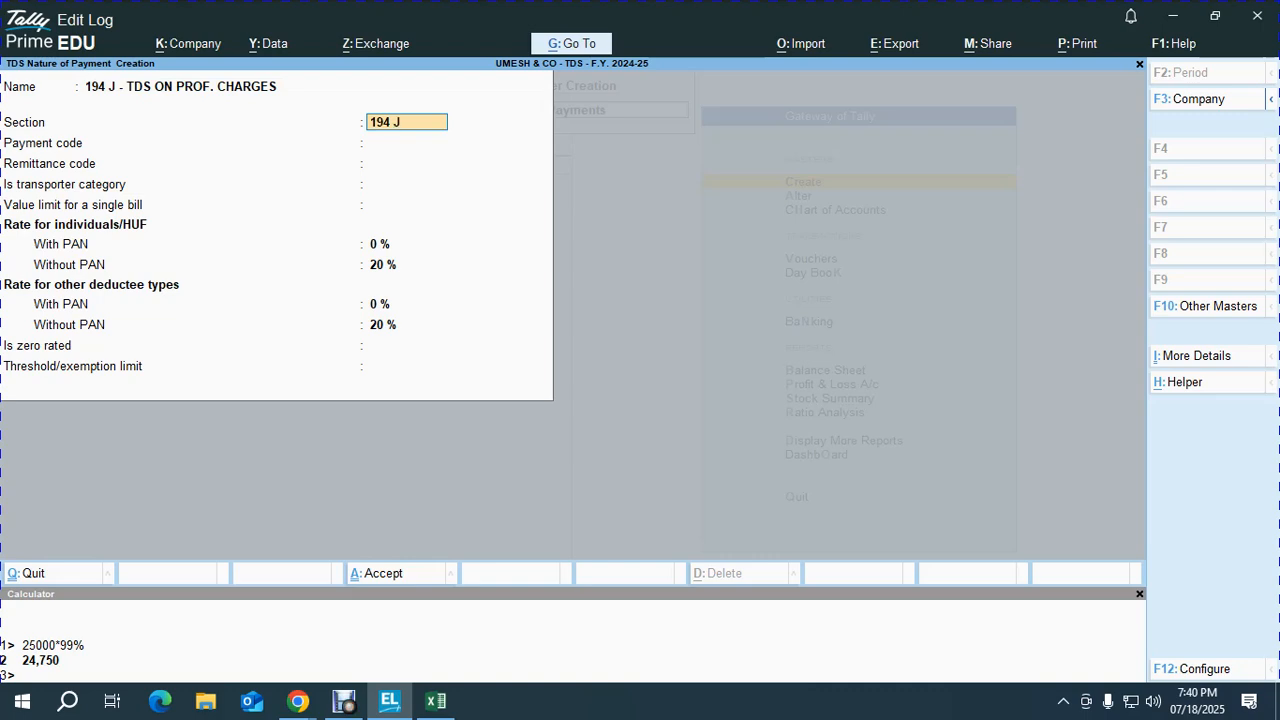
pyautogui.press('Return')
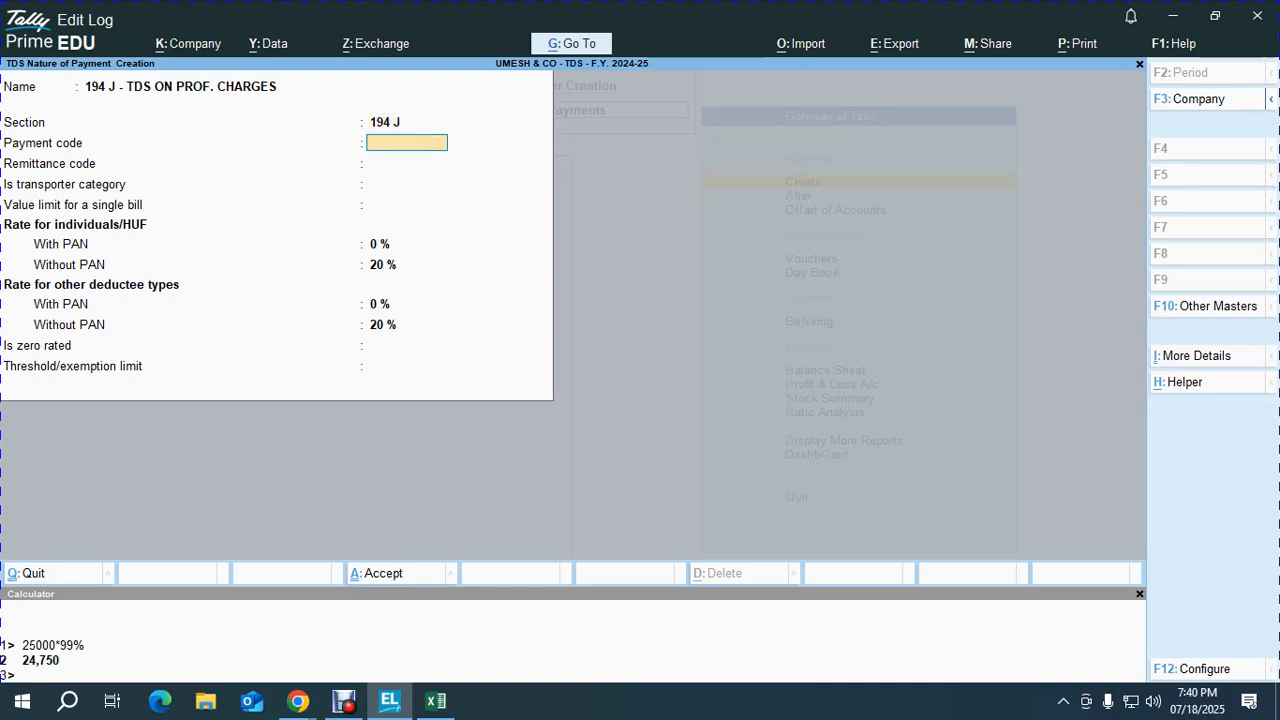
# Step: Set payment code 94 J, remittance code 281, 10% rate with PAN, 30,000 threshold, and save
pyautogui.write('94 J')
pyautogui.press('Return')
pyautogui.press('Return')
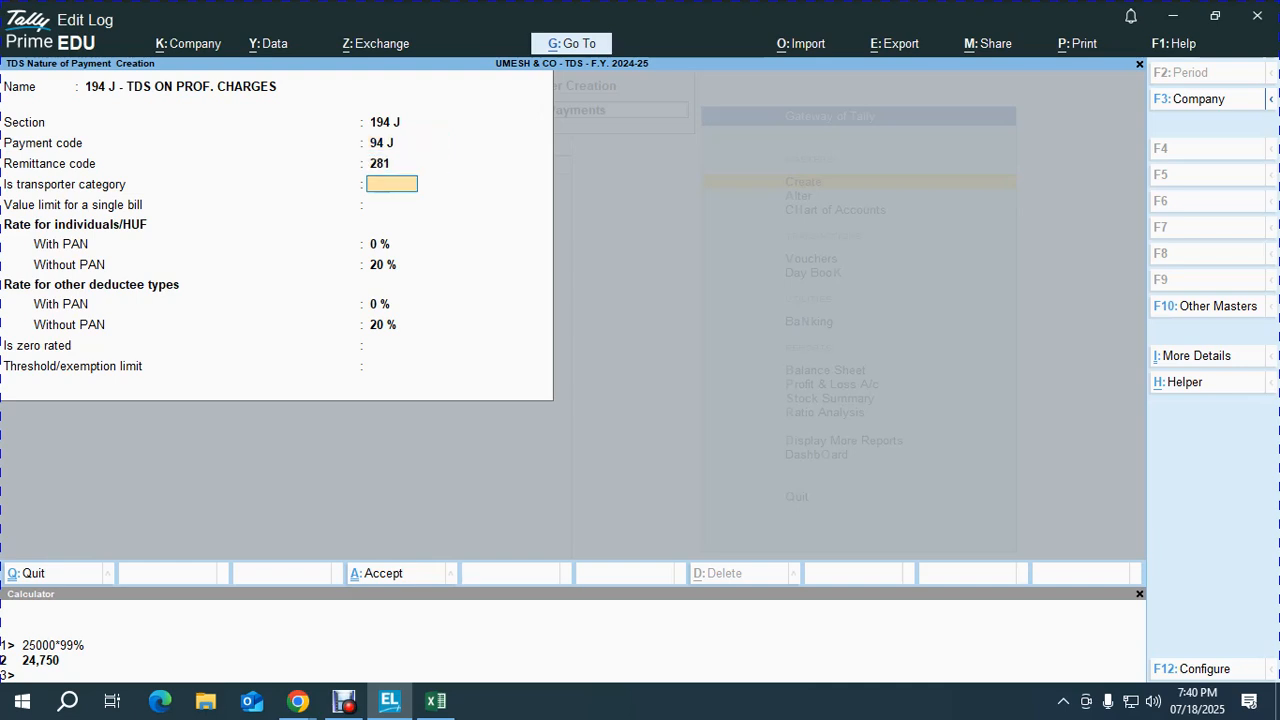
pyautogui.press('Return')
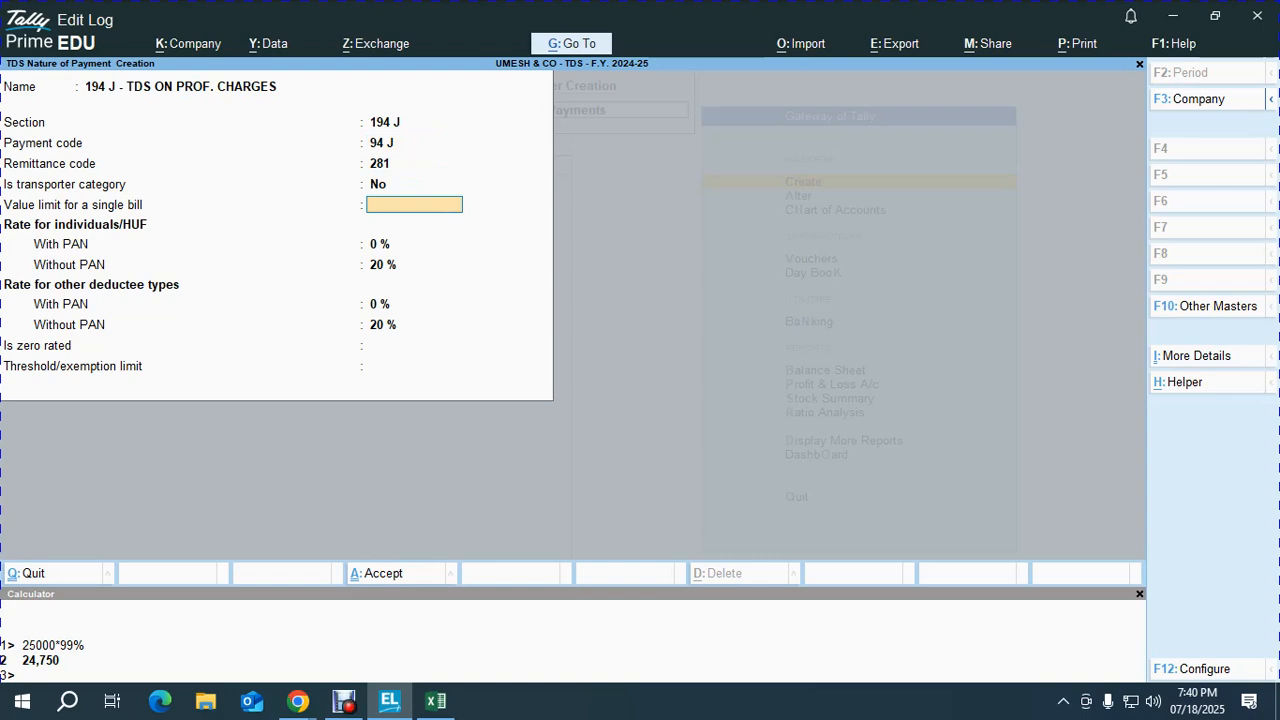
pyautogui.press('Return')
pyautogui.write('10')
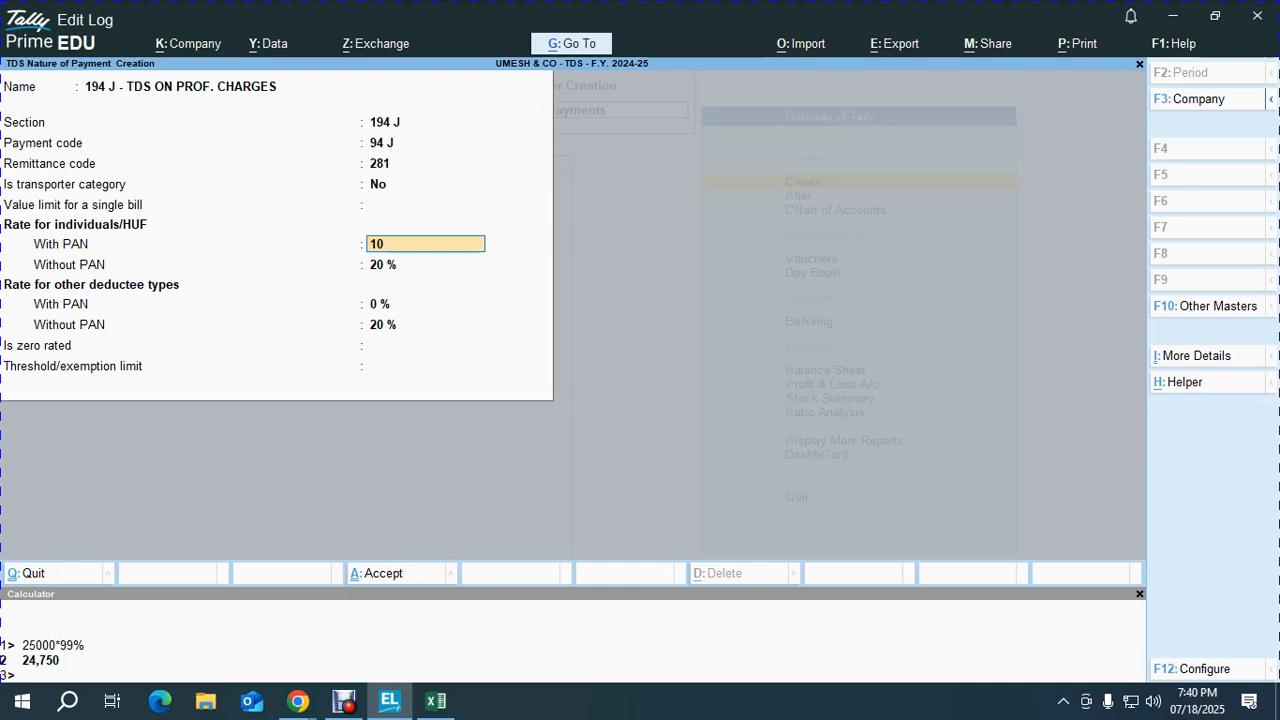
pyautogui.press('Return')
pyautogui.press('Return')
pyautogui.press('Return')
pyautogui.press('Return')
pyautogui.write('30')
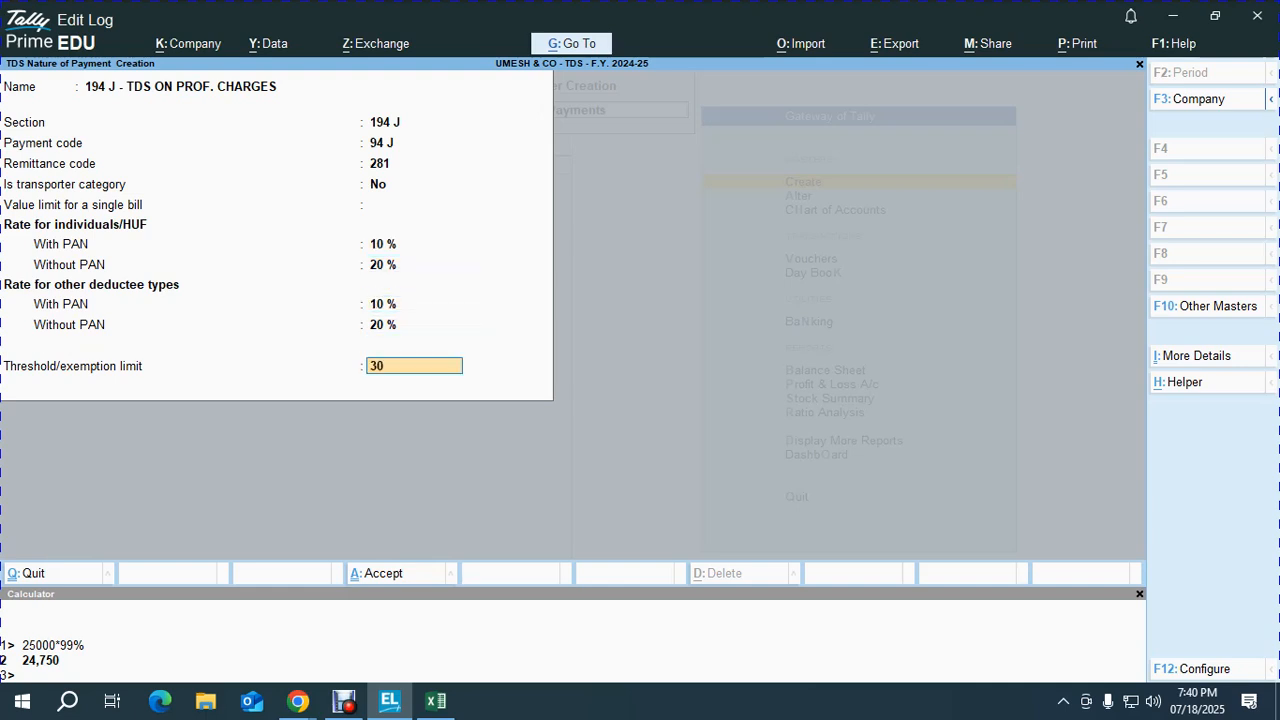
pyautogui.press('Return')
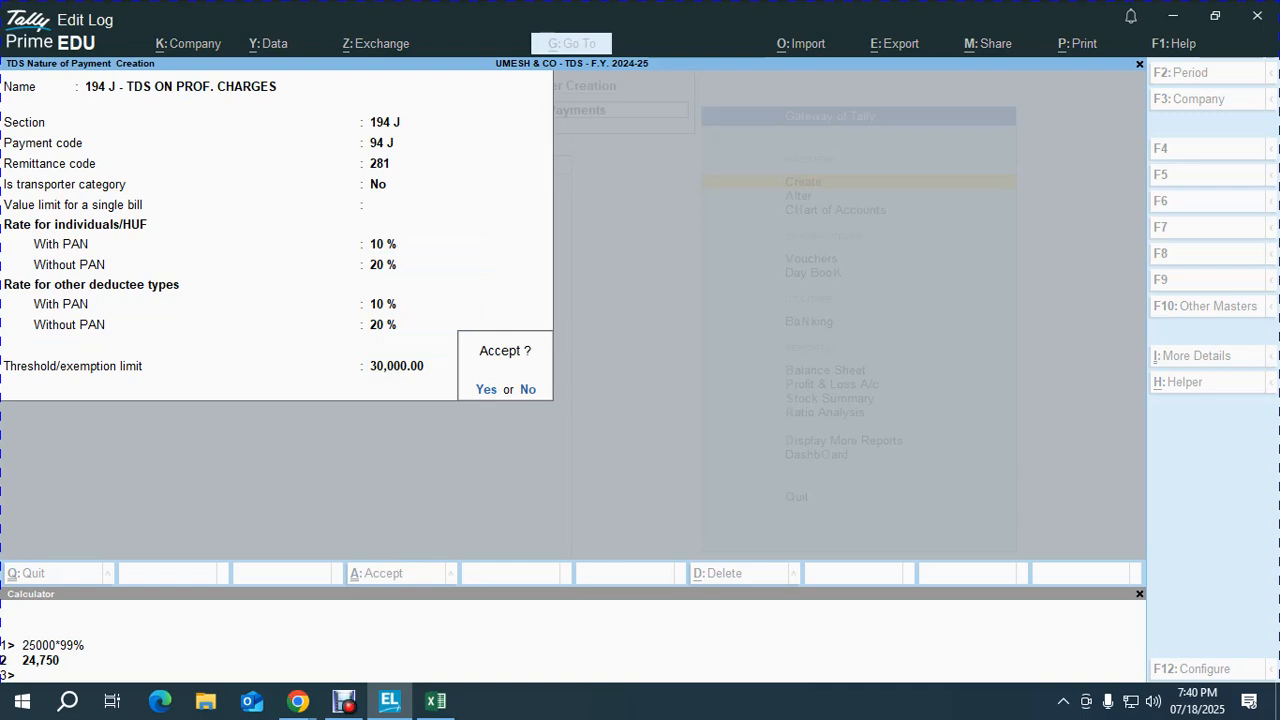
pyautogui.press('y')
pyautogui.press('Escape')
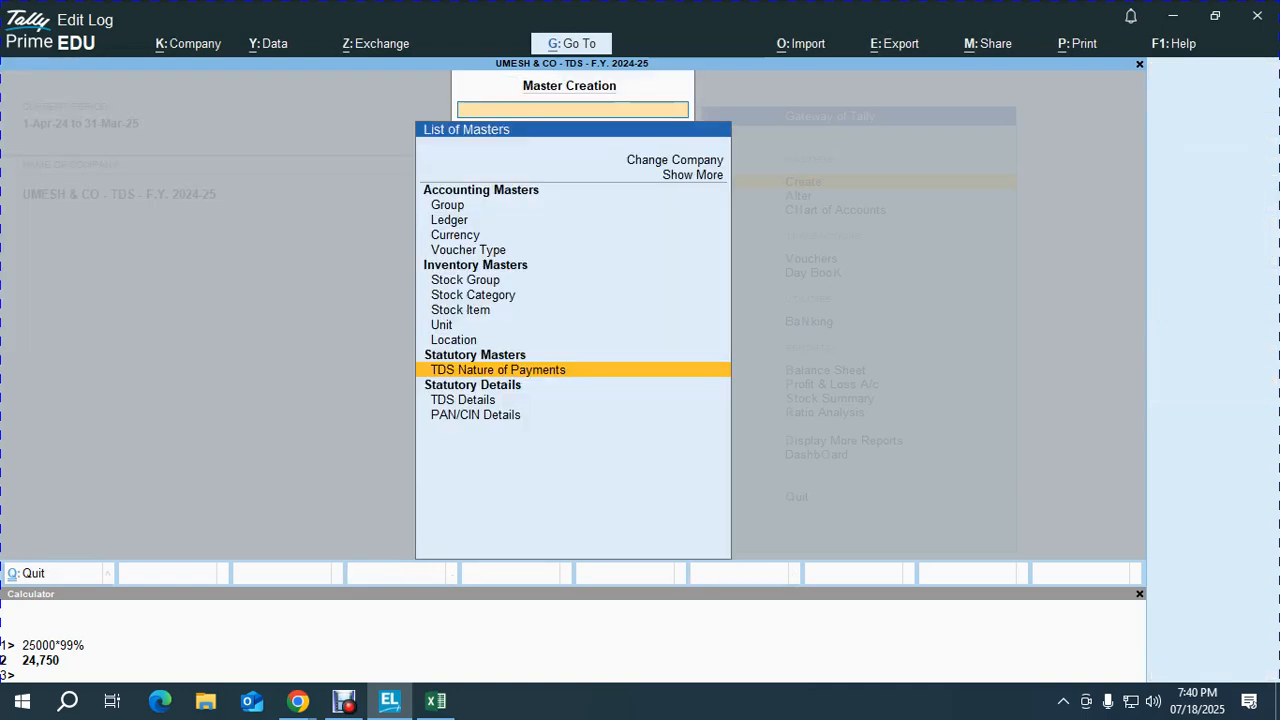
# Step: Create a ledger named PROF. CHARGES under Indirect Expenses
pyautogui.press('Up')
pyautogui.press('Up')
pyautogui.press('Up')
pyautogui.press('Up')
pyautogui.press('Up')
pyautogui.press('Up')
pyautogui.press('Up')
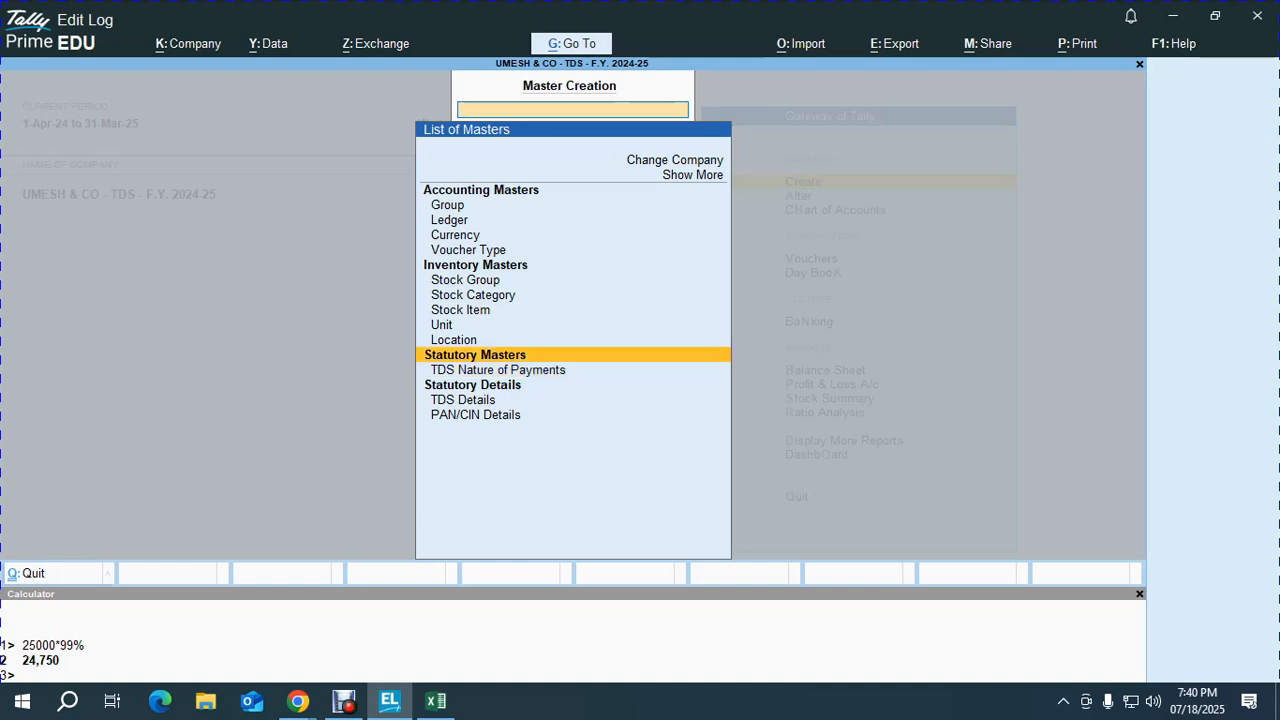
pyautogui.press('Up')
pyautogui.press('Up')
pyautogui.press('Up')
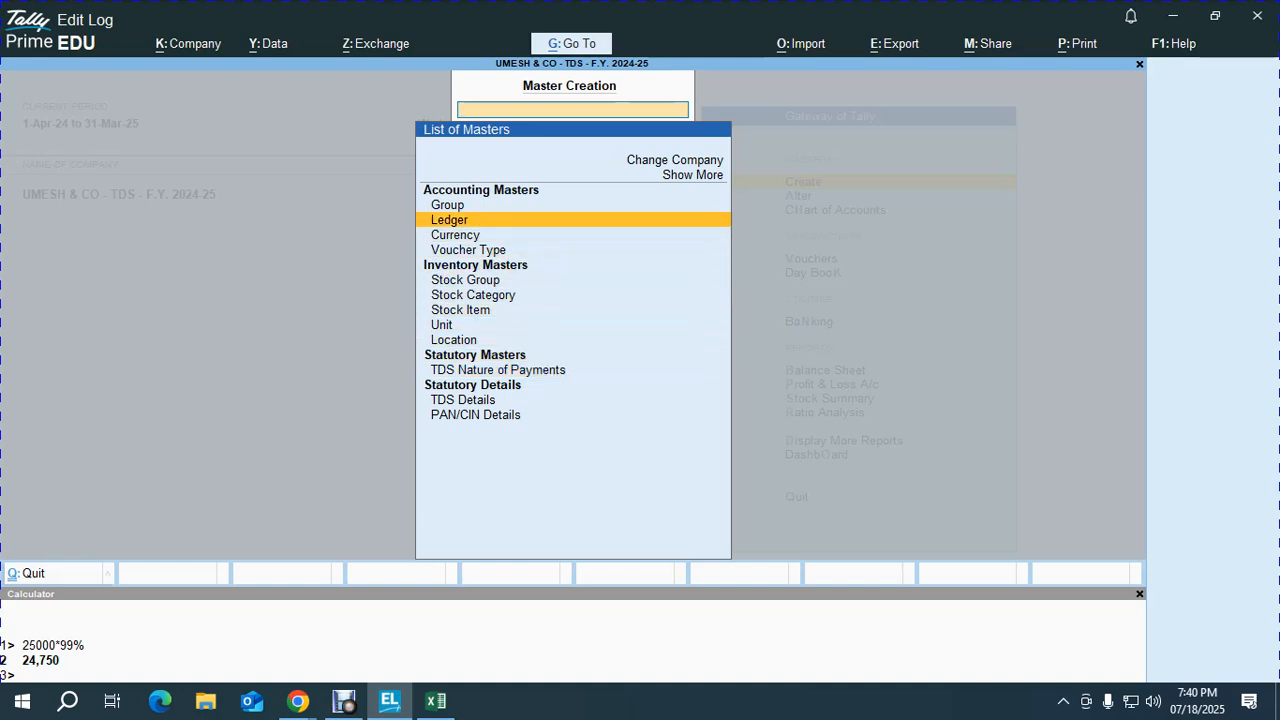
pyautogui.press('Return')
pyautogui.write('PROF. CHARGES')
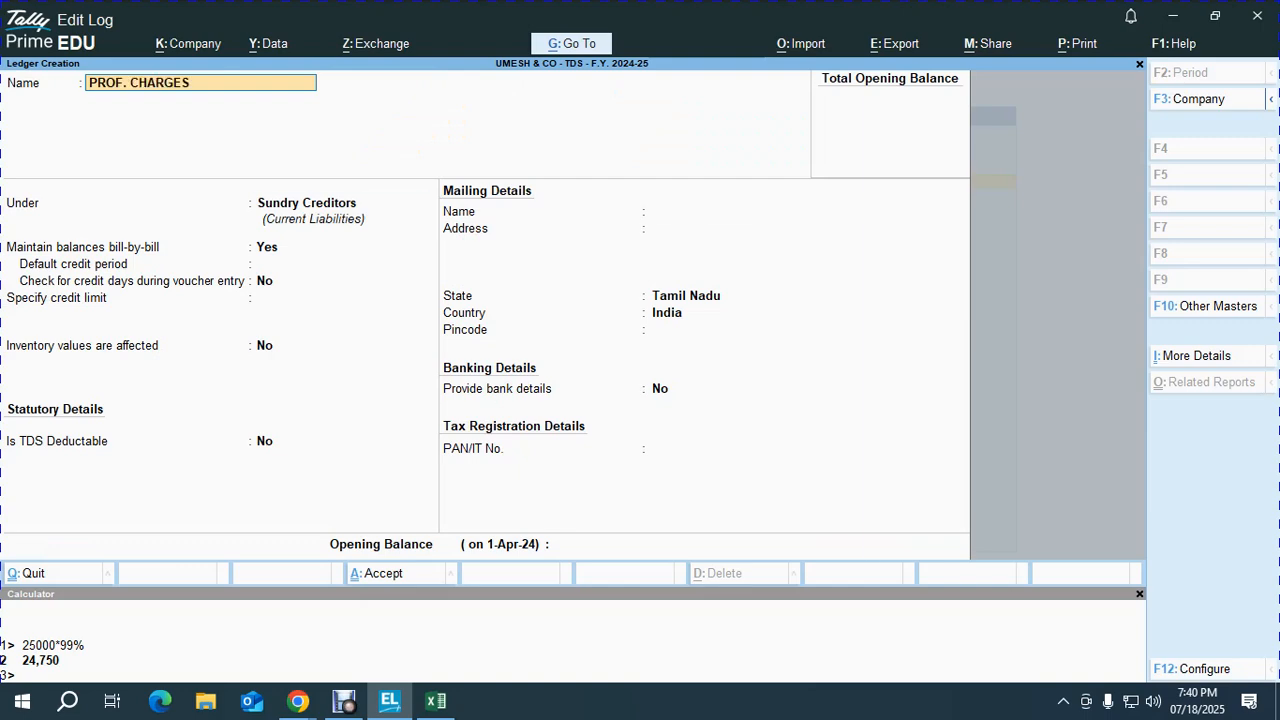
pyautogui.press('Return')
pyautogui.write('IND')
pyautogui.press('Down')
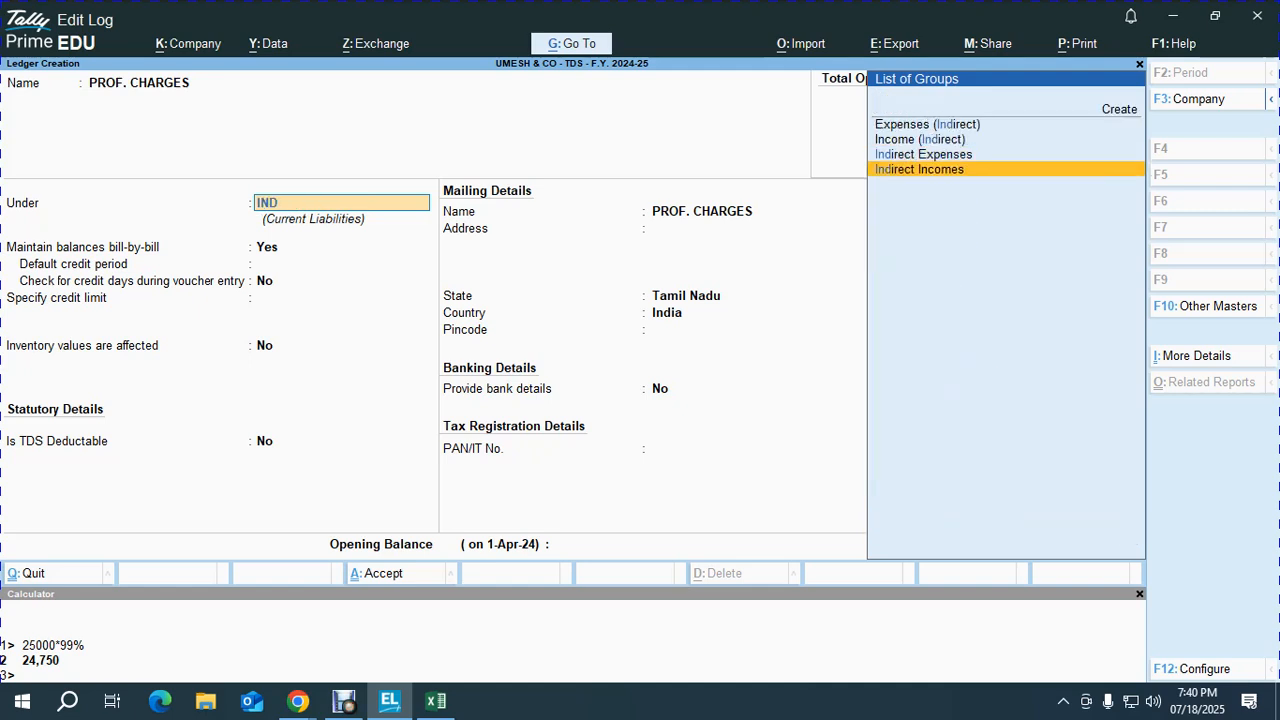
pyautogui.press('Up')
pyautogui.press('Return')
# Step: Make PROF. CHARGES TDS applicable with nature of payment 194 J and save it
pyautogui.press('Return')
pyautogui.press('Return')
pyautogui.press('Return')
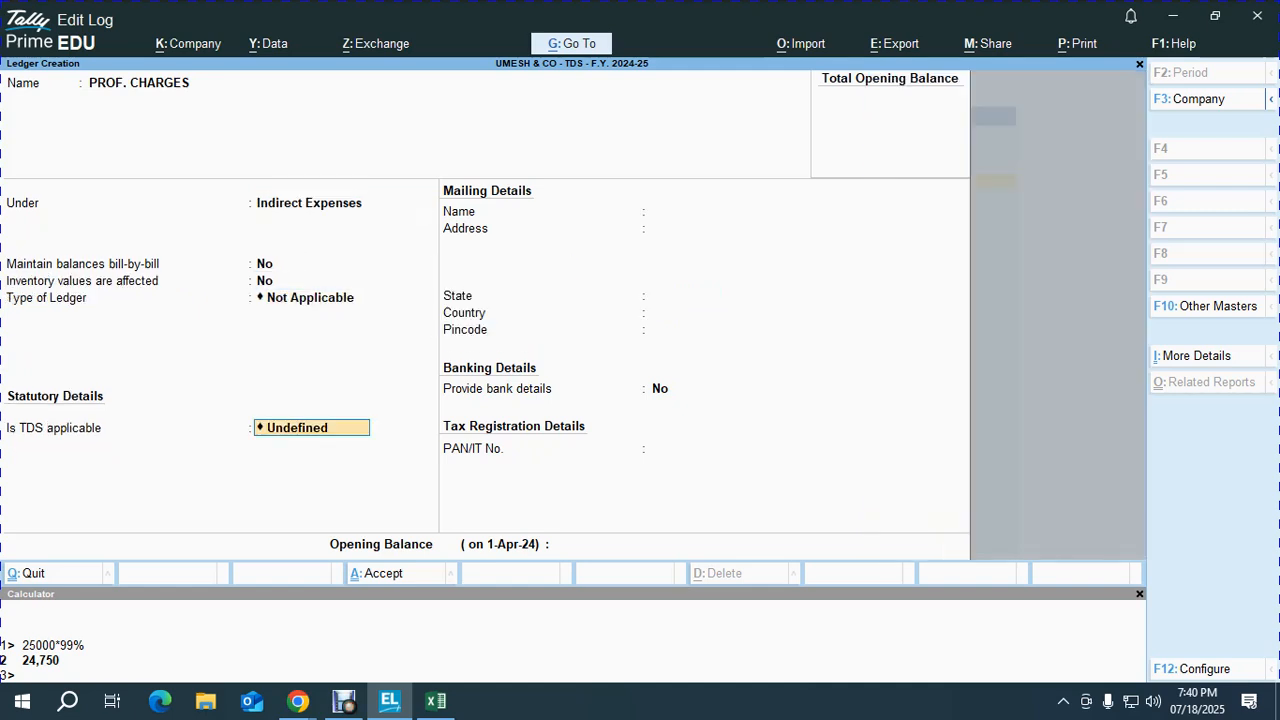
pyautogui.press('Up')
pyautogui.press('Up')
pyautogui.press('Return')
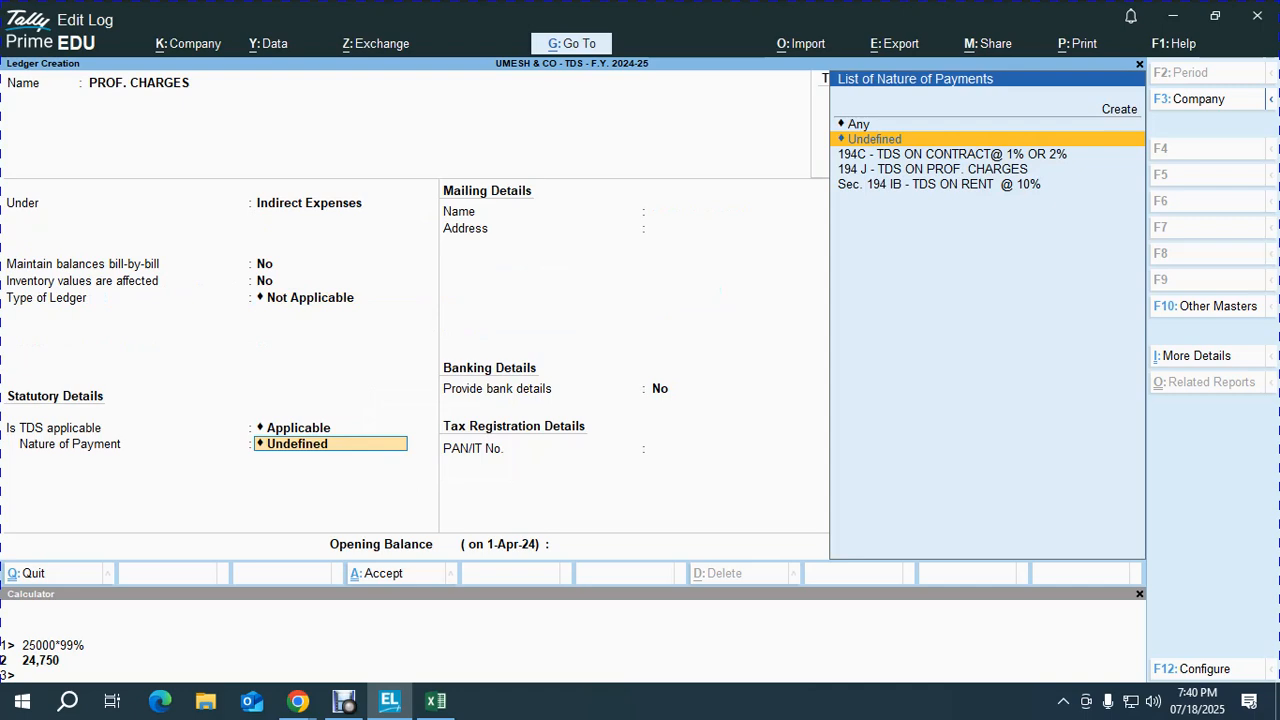
pyautogui.press('BackSpace')
pyautogui.press('Down')
pyautogui.press('Down')
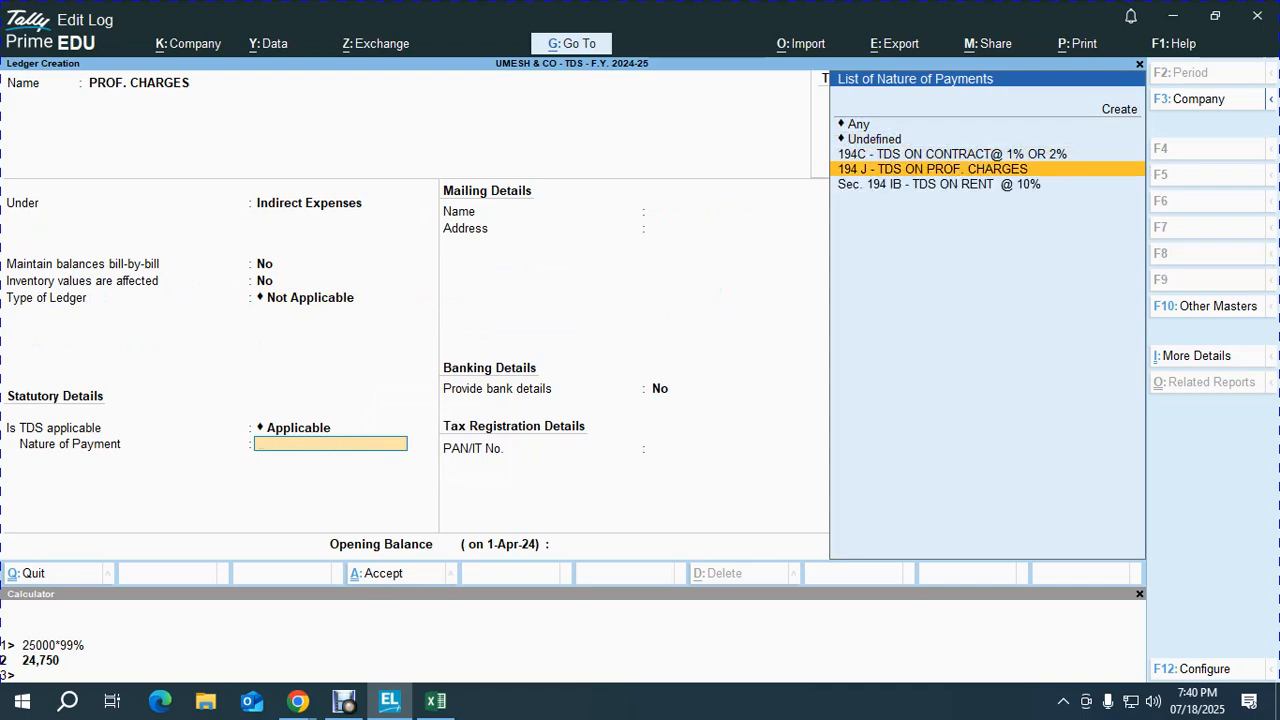
pyautogui.press('Return')
pyautogui.press('Return')
pyautogui.press('Return')
pyautogui.press('Return')
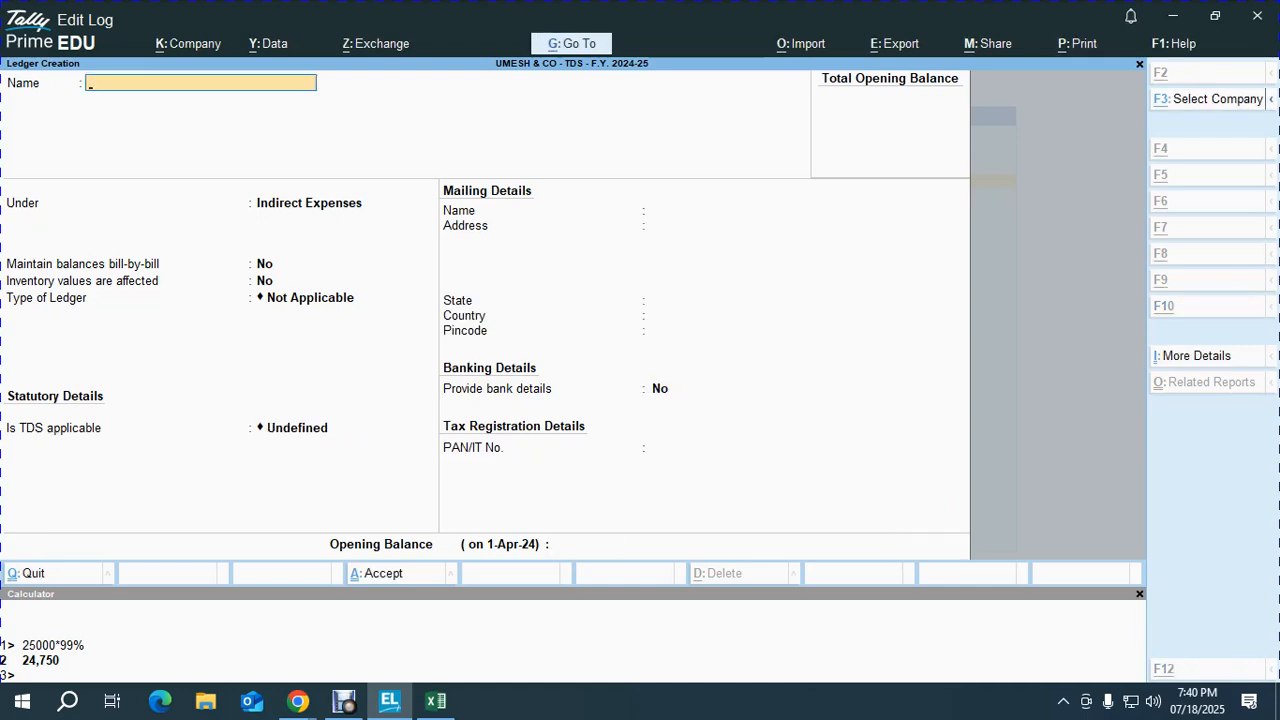
pyautogui.hotkey('alt', 'Tab')
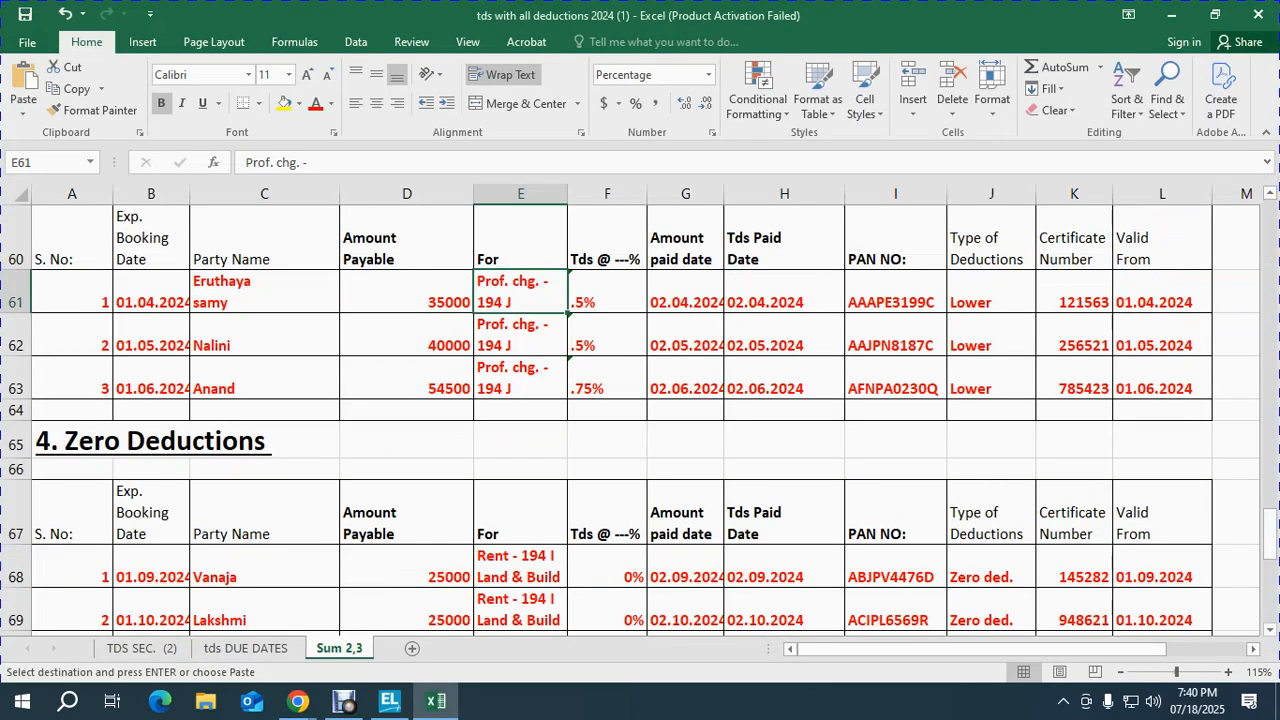
# Step: Name the new ledger after the first lower-deduction party and place it under Sundry Creditors
pyautogui.press('Left')
pyautogui.press('Left')
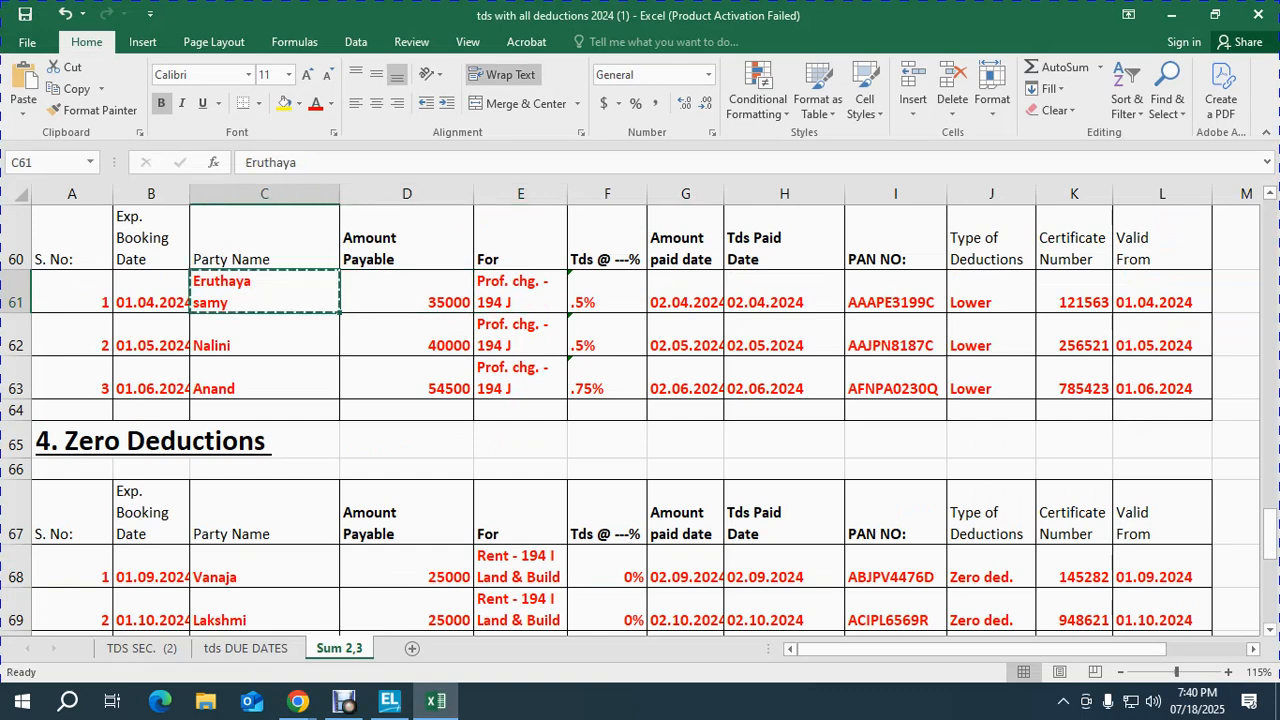
pyautogui.press('Right')
pyautogui.press('Right')
pyautogui.press('Right')
pyautogui.press('Right')
pyautogui.press('Right')
pyautogui.press('Right')
pyautogui.hotkey('ctrl', 'c')
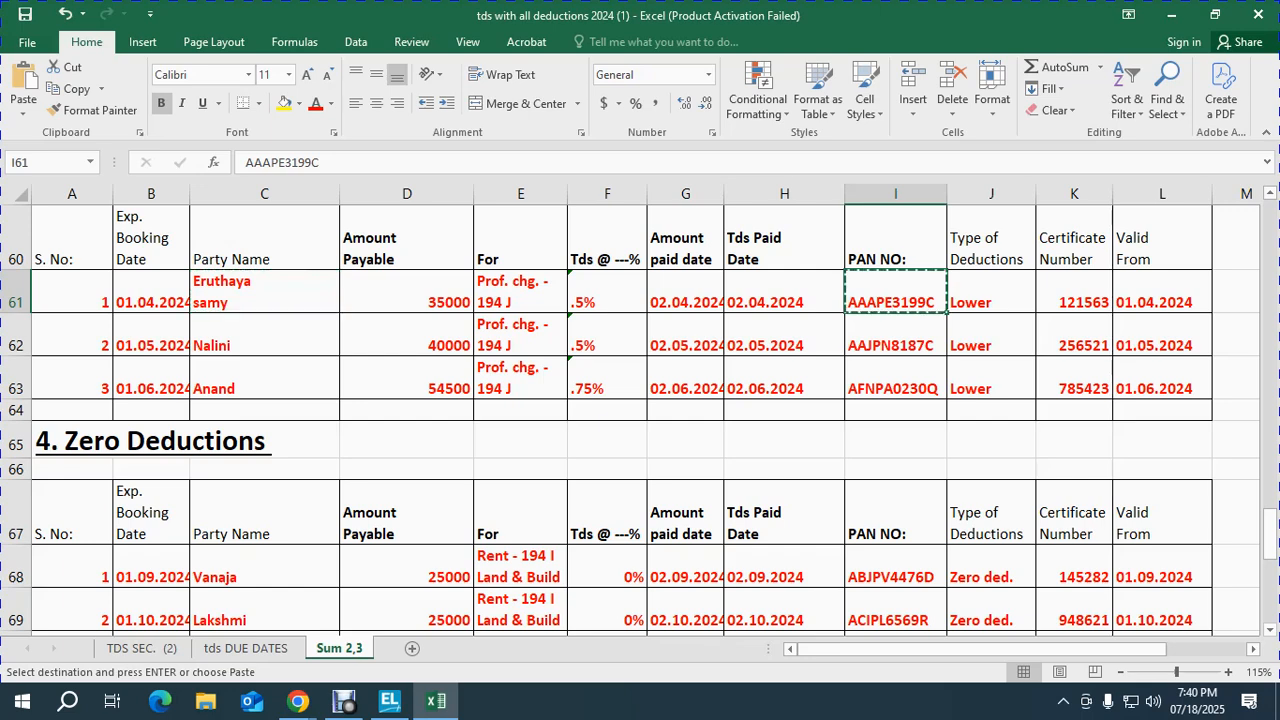
pyautogui.hotkey('alt', 'Tab')
pyautogui.write('ER')
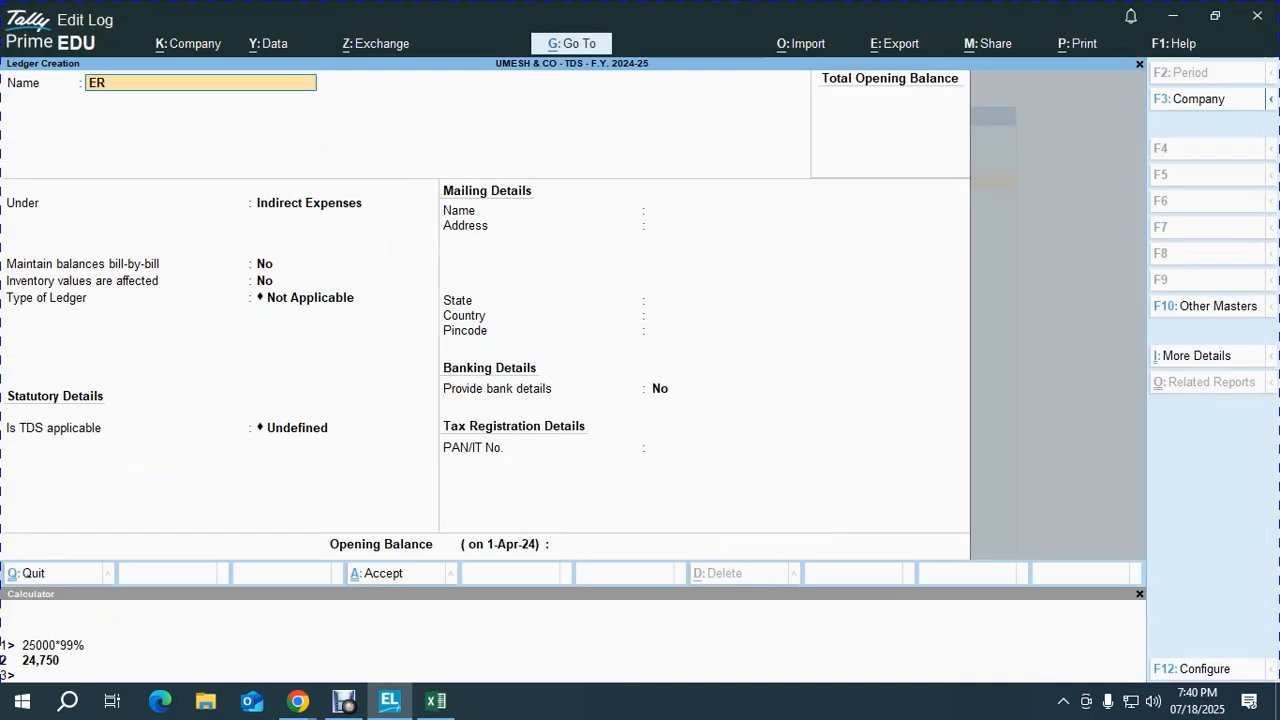
pyautogui.write('UTHAYASAMY')
pyautogui.press('Return')
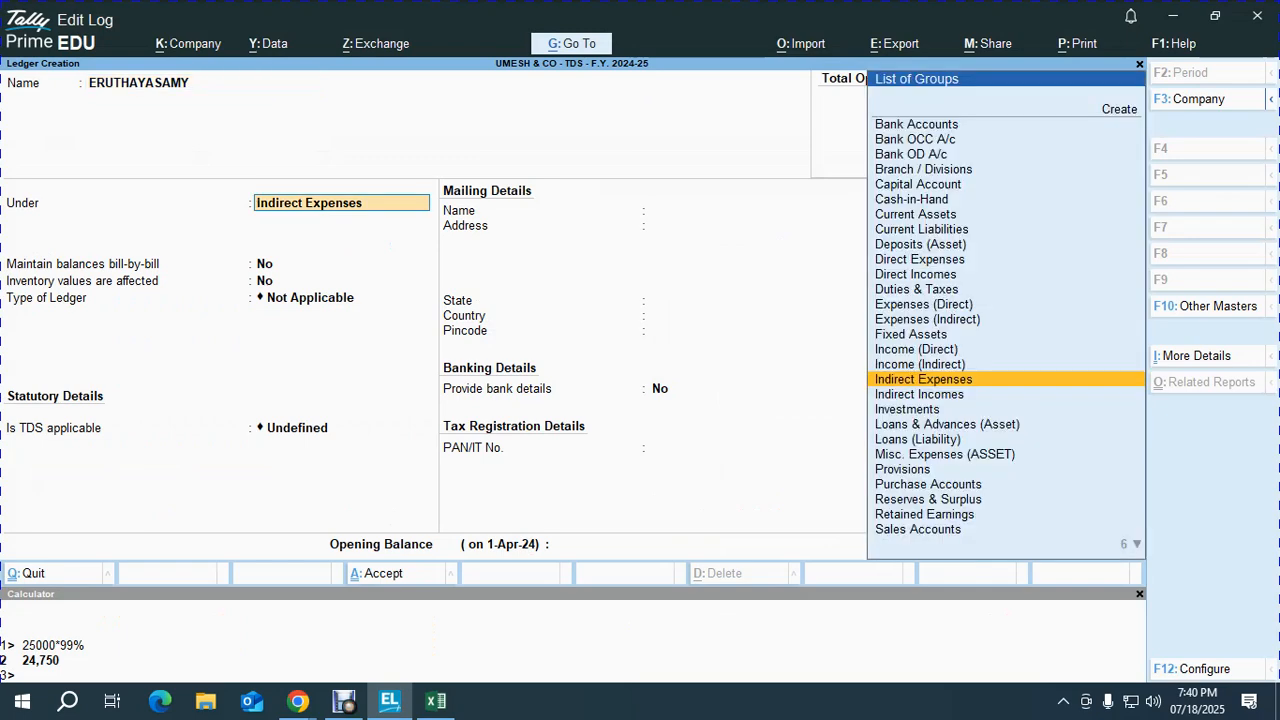
pyautogui.write('SU')
pyautogui.press('Down')
pyautogui.press('Down')
pyautogui.press('Up')
pyautogui.press('Return')
# Step: Set bill-by-bill balances to Yes with a 30-day default credit period
pyautogui.write('y')
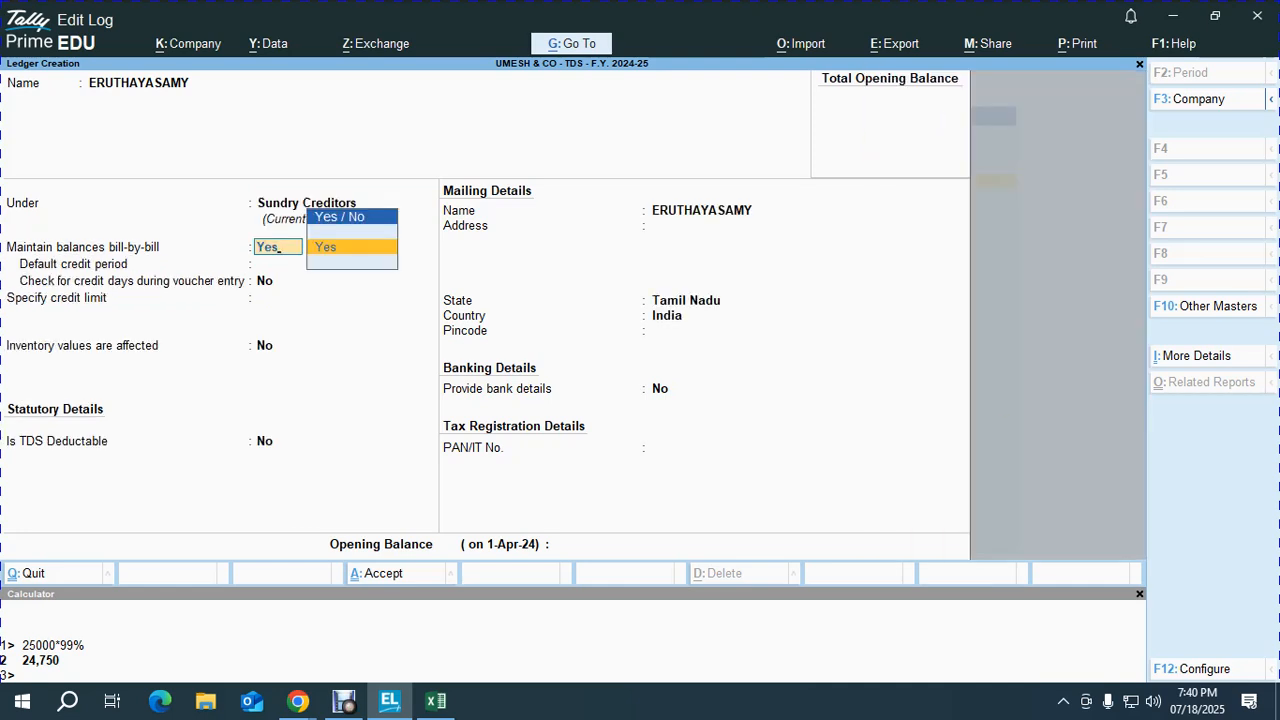
pyautogui.press('Return')
pyautogui.write('30')
pyautogui.press('Return')
pyautogui.press('Return')
pyautogui.press('Return')
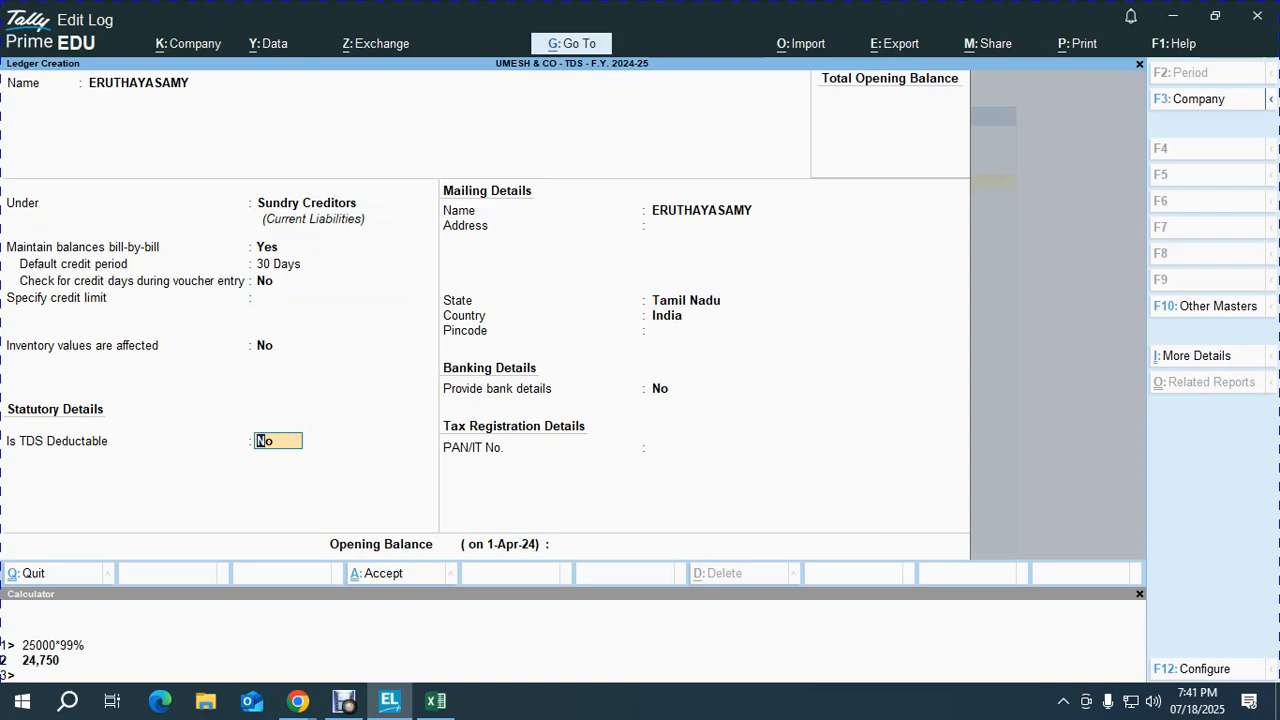
pyautogui.press('F12')
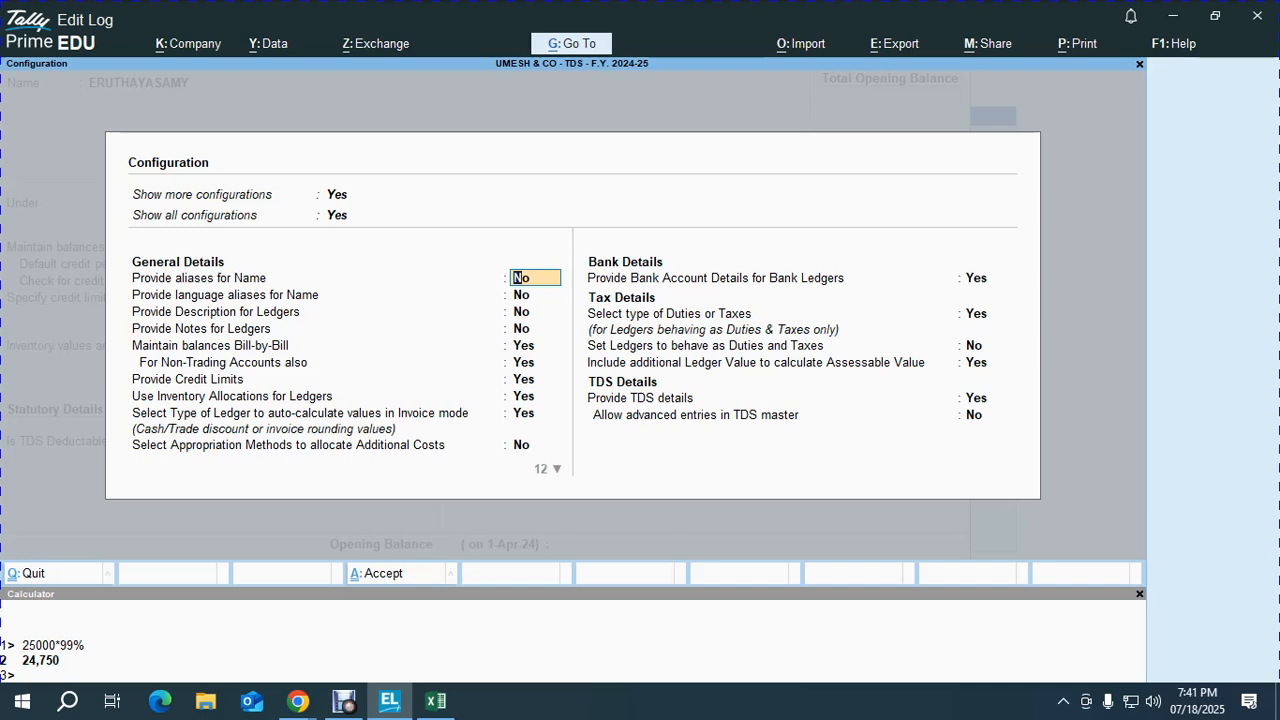
# Step: Allow advanced TDS entries in configuration and make the ledger TDS deductible as Individual - Resident
pyautogui.click(987, 415)
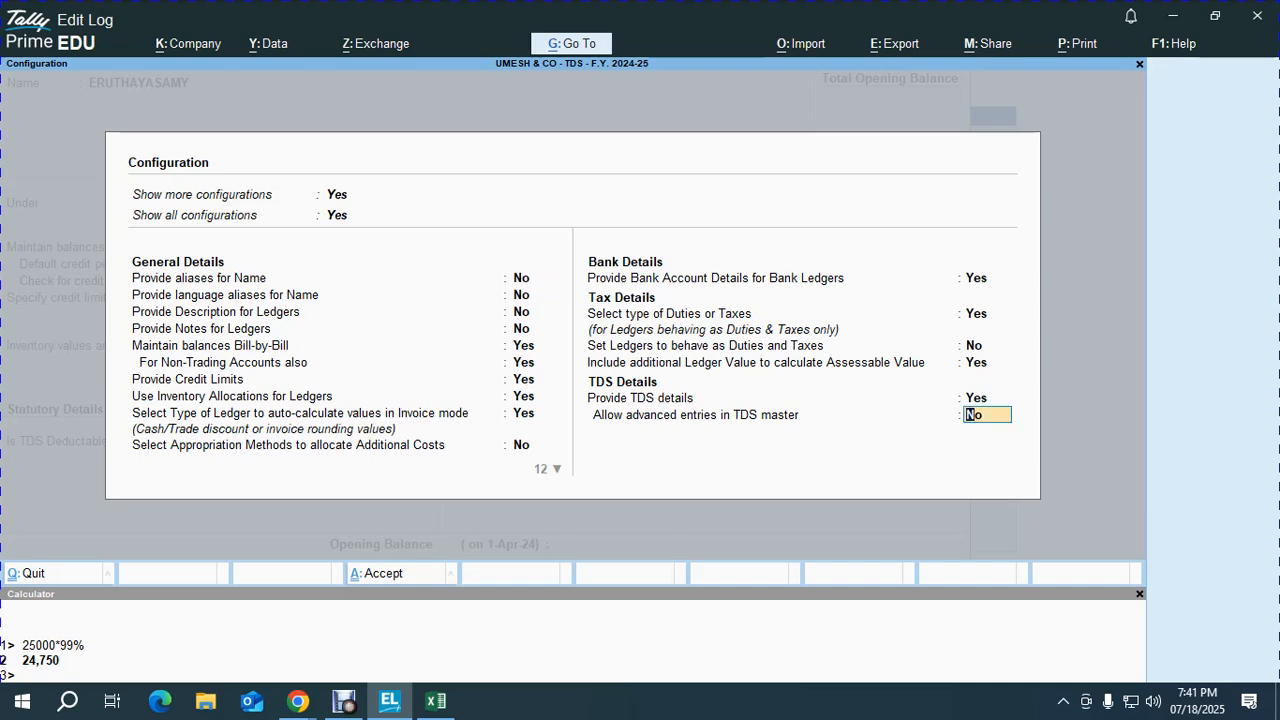
pyautogui.press('y')
pyautogui.press('Return')
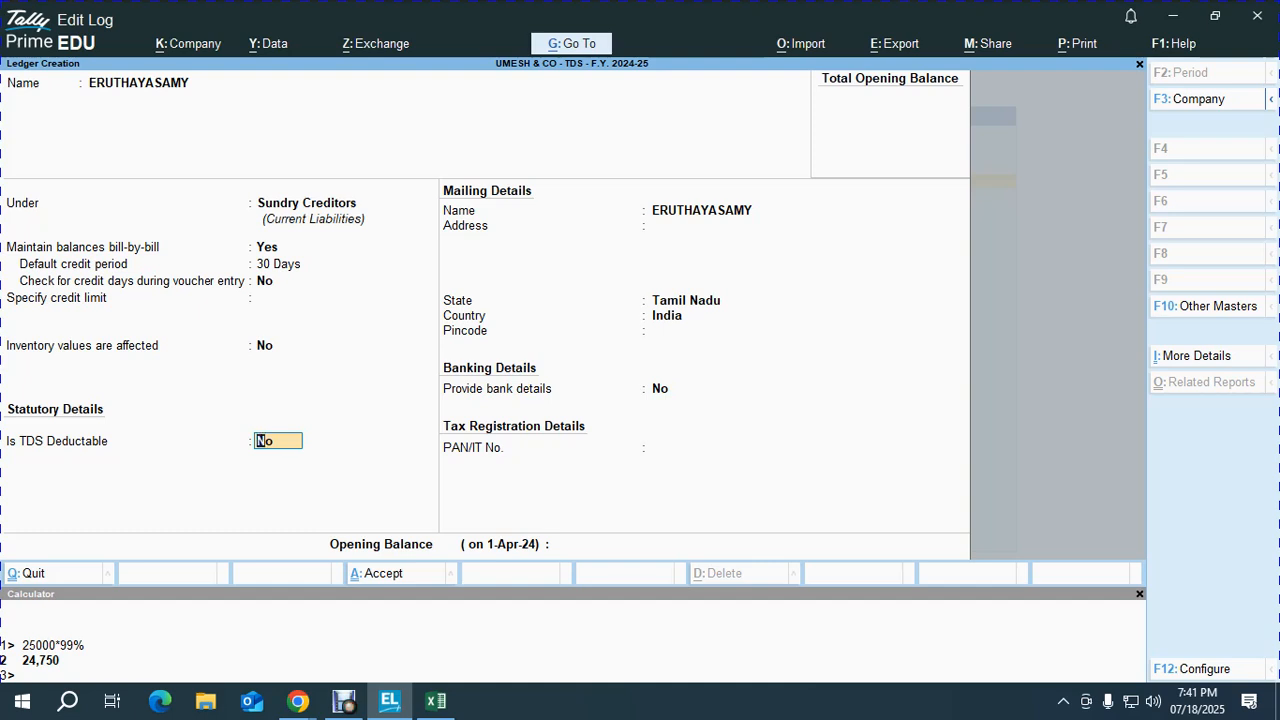
pyautogui.write('Y')
pyautogui.press('Return')
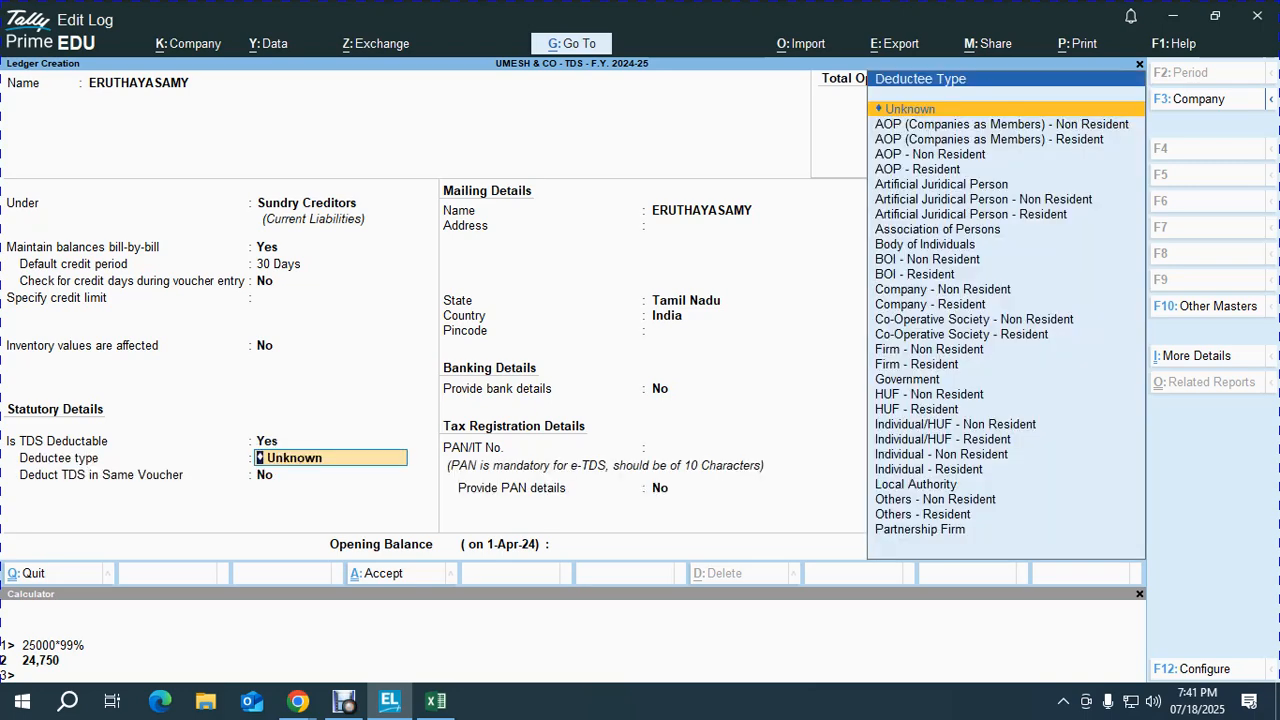
pyautogui.write('IND')
pyautogui.press('Down')
pyautogui.press('Down')
pyautogui.press('Down')
pyautogui.press('Return')
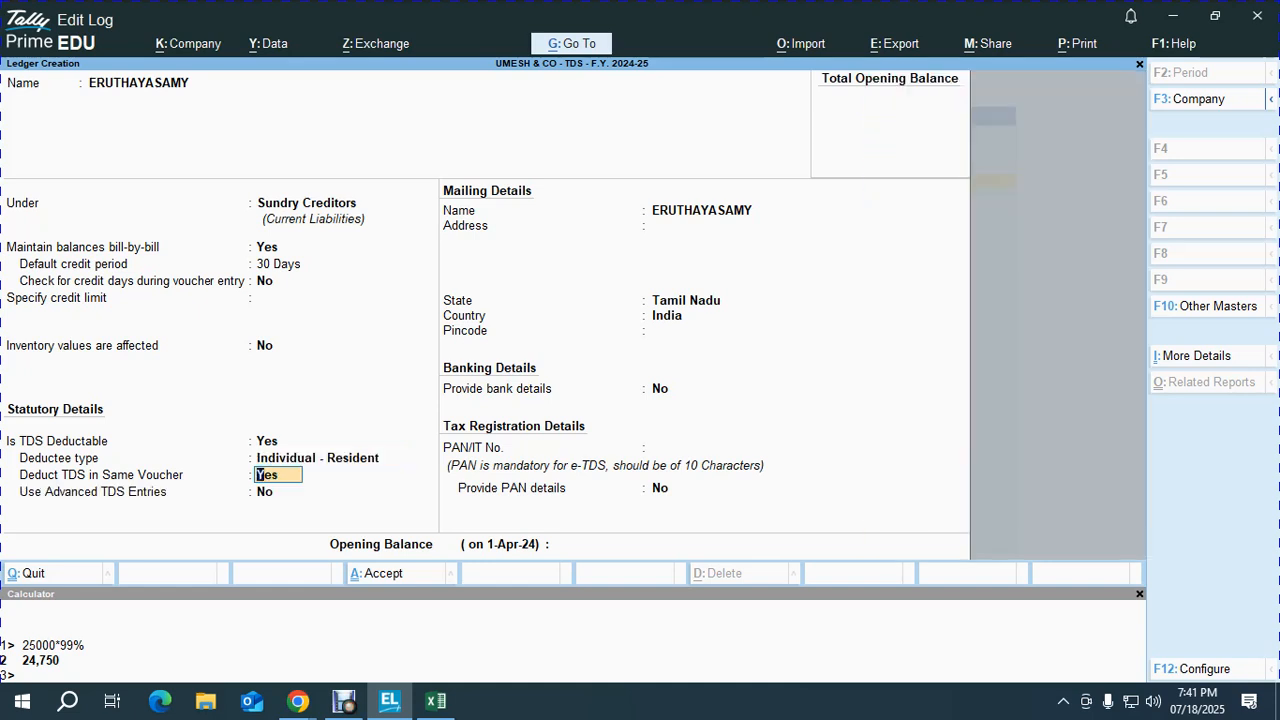
# Step: Deduct 194 J TDS in the same voucher and turn on Use Advanced TDS Entries
pyautogui.press('Return')
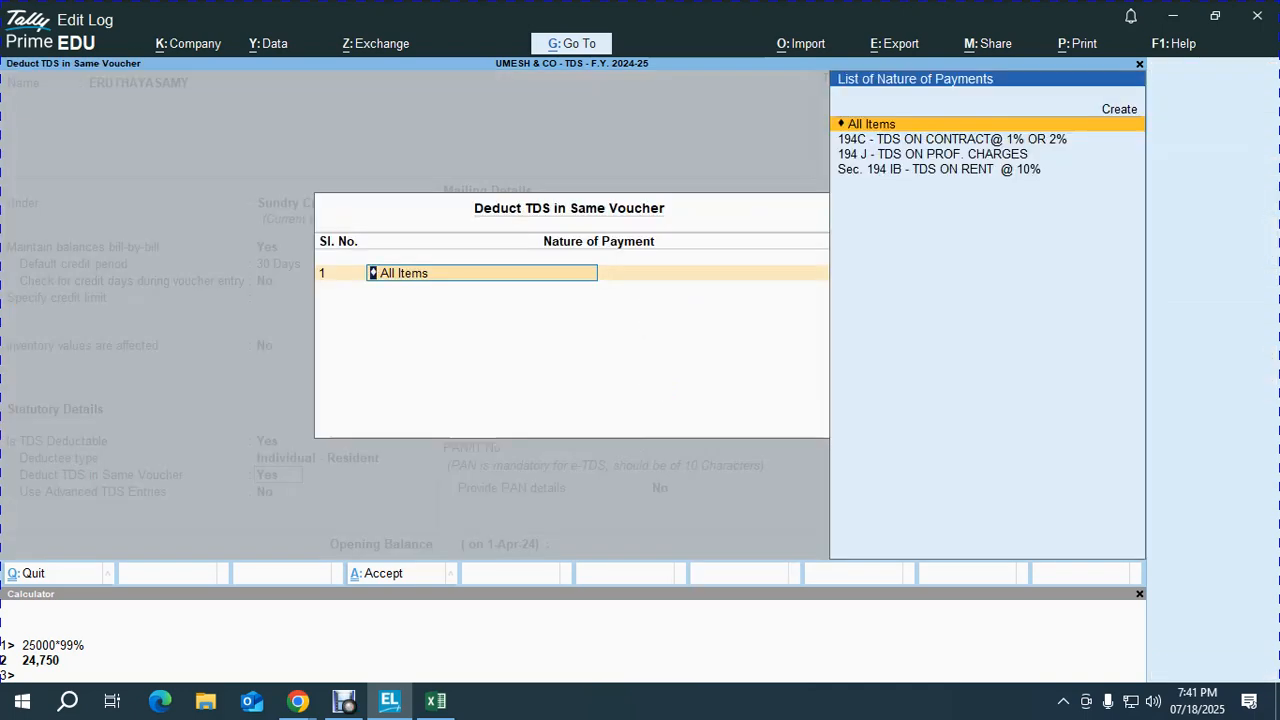
pyautogui.press('Down')
pyautogui.press('Down')
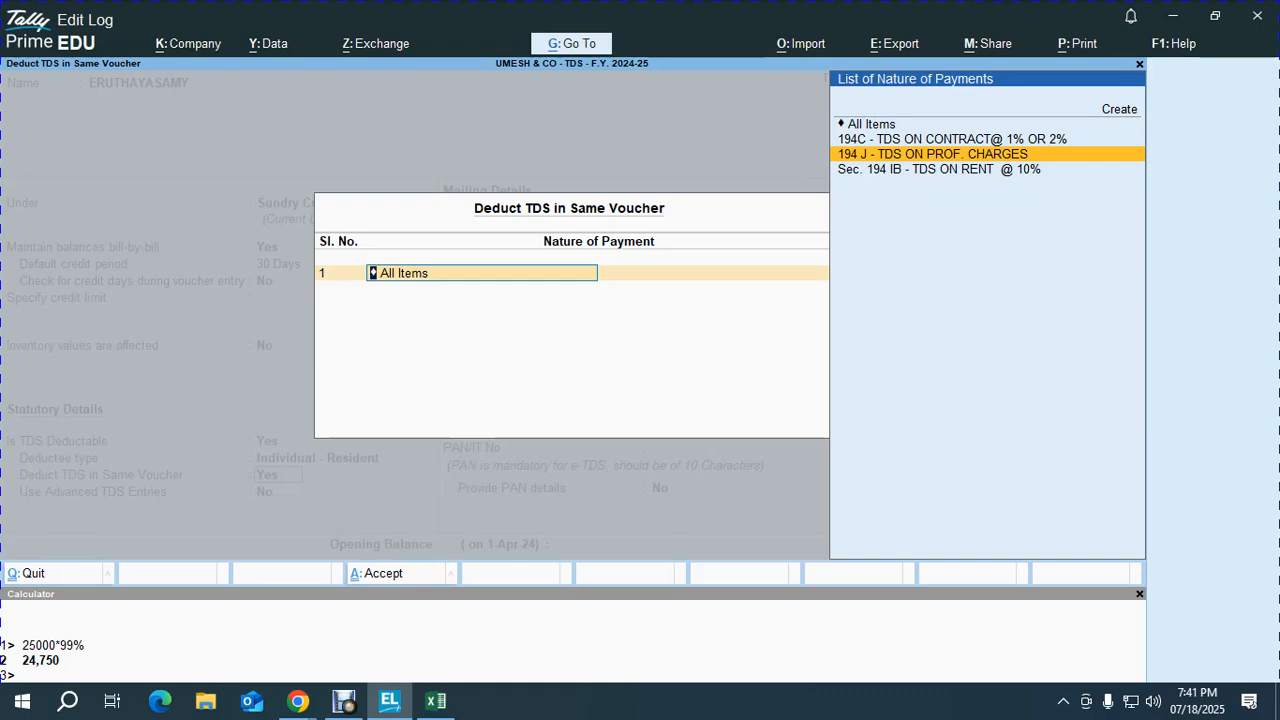
pyautogui.press('Return')
pyautogui.press('Return')
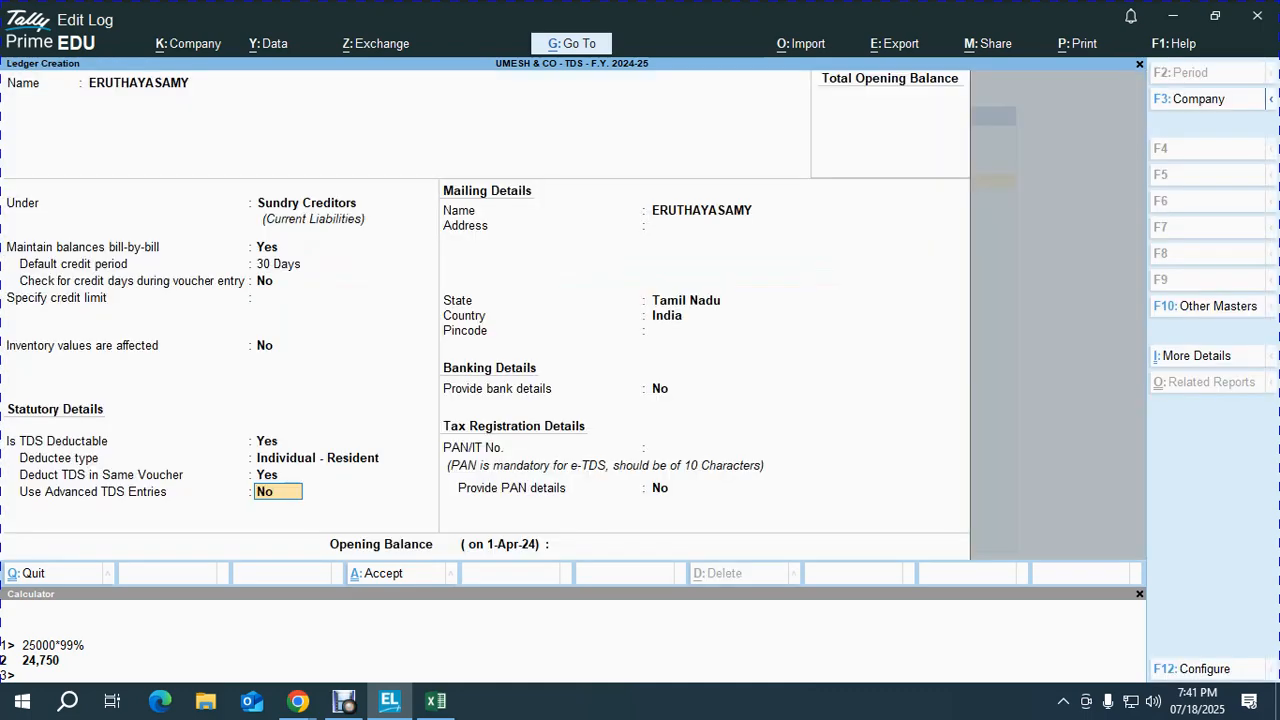
pyautogui.write('Y')
pyautogui.press('Return')
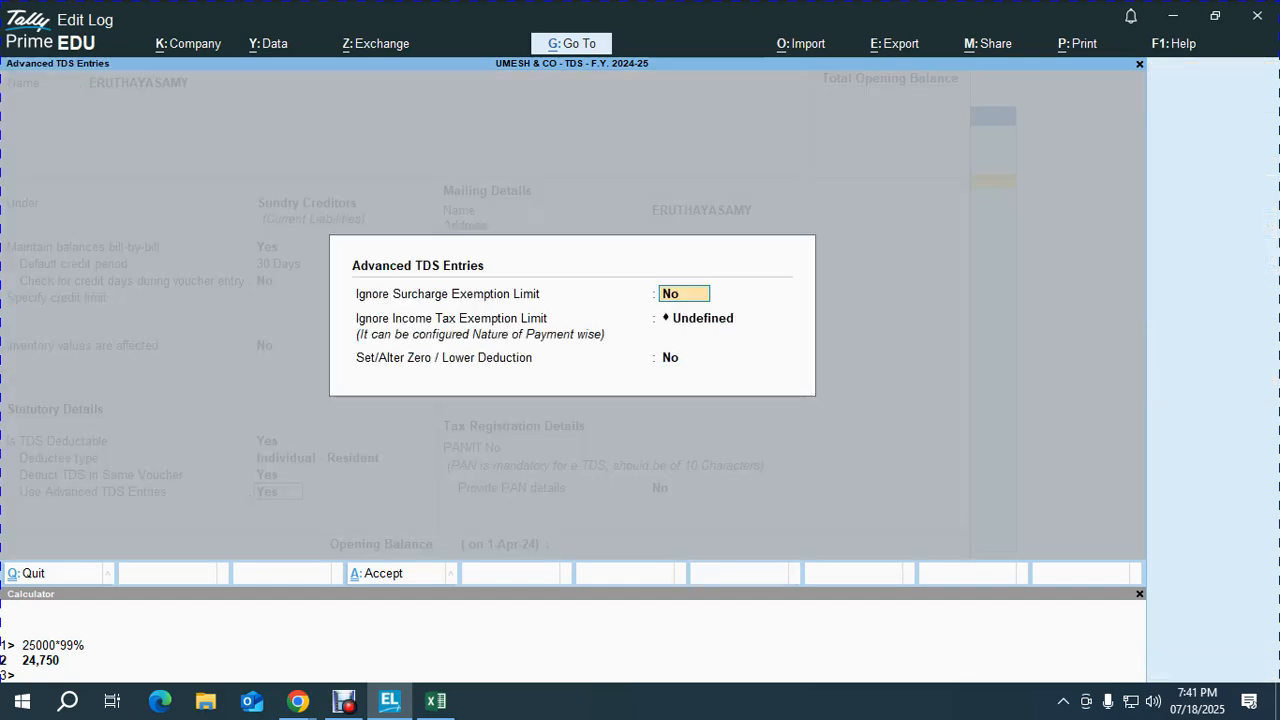
# Step: Set Set/Alter Zero / Lower Deduction to Yes to reach the Zero / Lower Deduction Details form
pyautogui.press('Return')
pyautogui.press('Return')
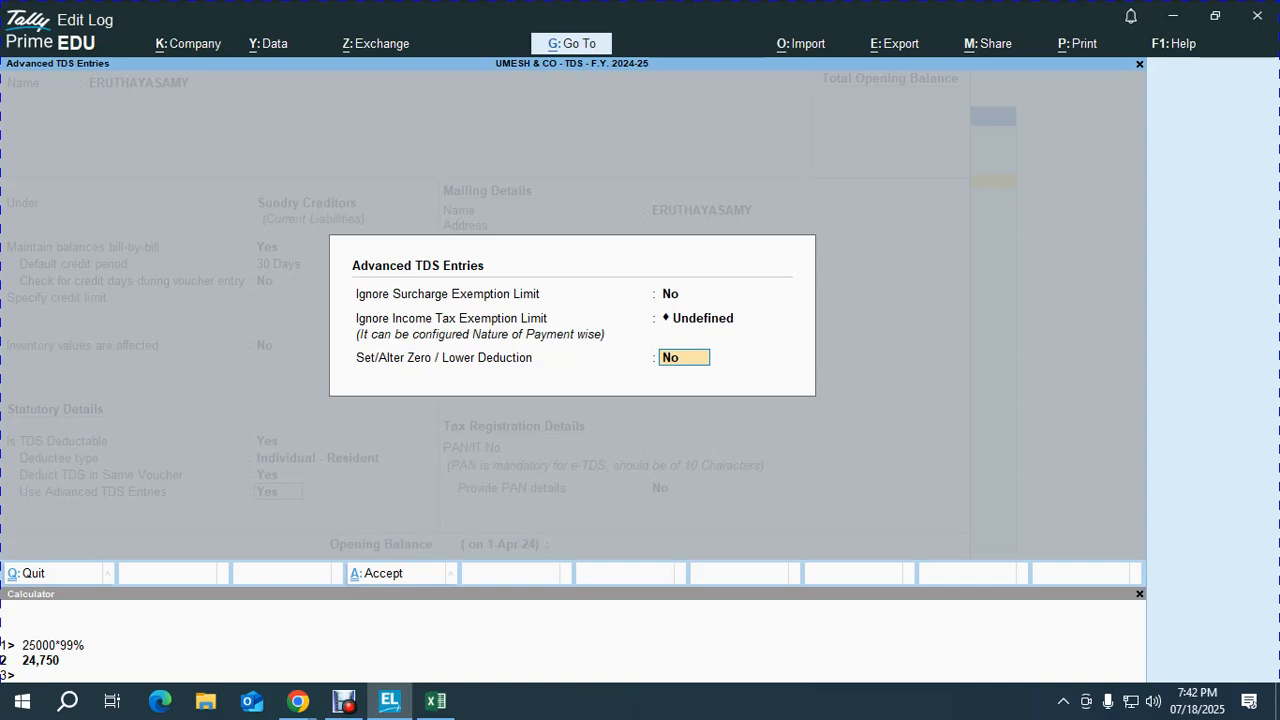
pyautogui.write('Y')
pyautogui.press('Return')
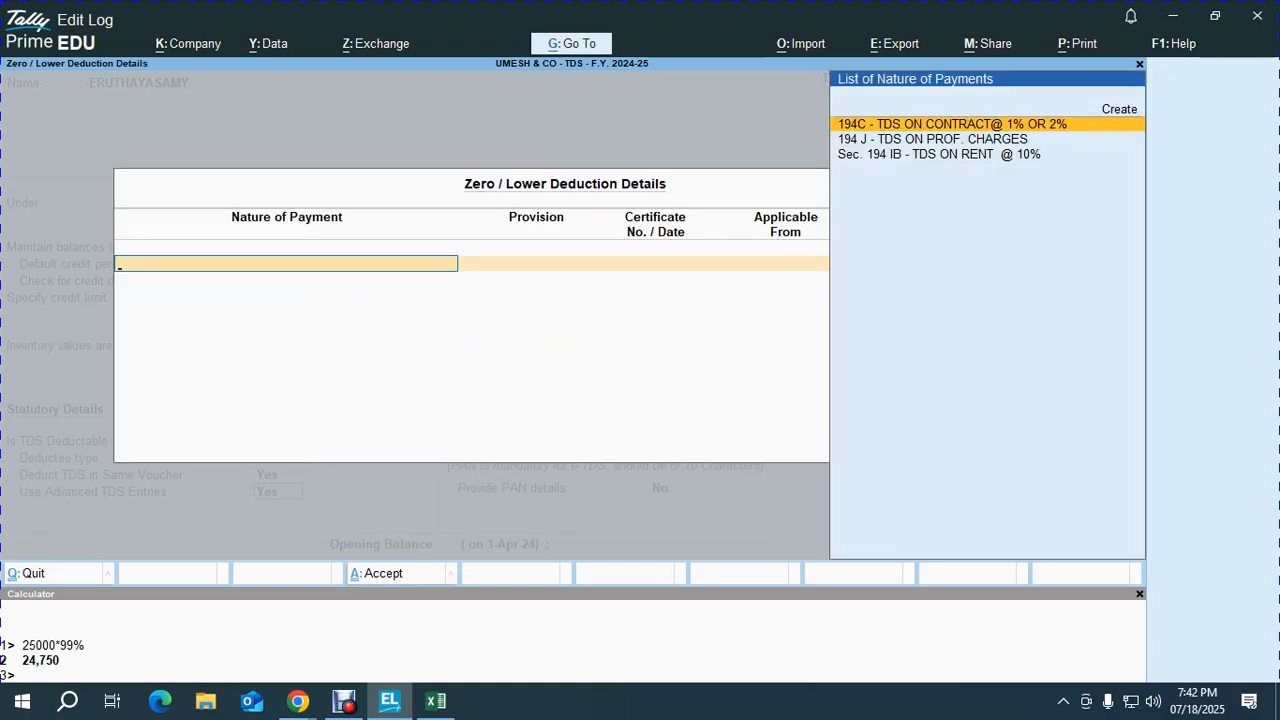
# Step: Choose nature of payment 194 J and provision section 197 for the lower deduction
pyautogui.press('Down')
pyautogui.hotkey('alt', 'Tab')
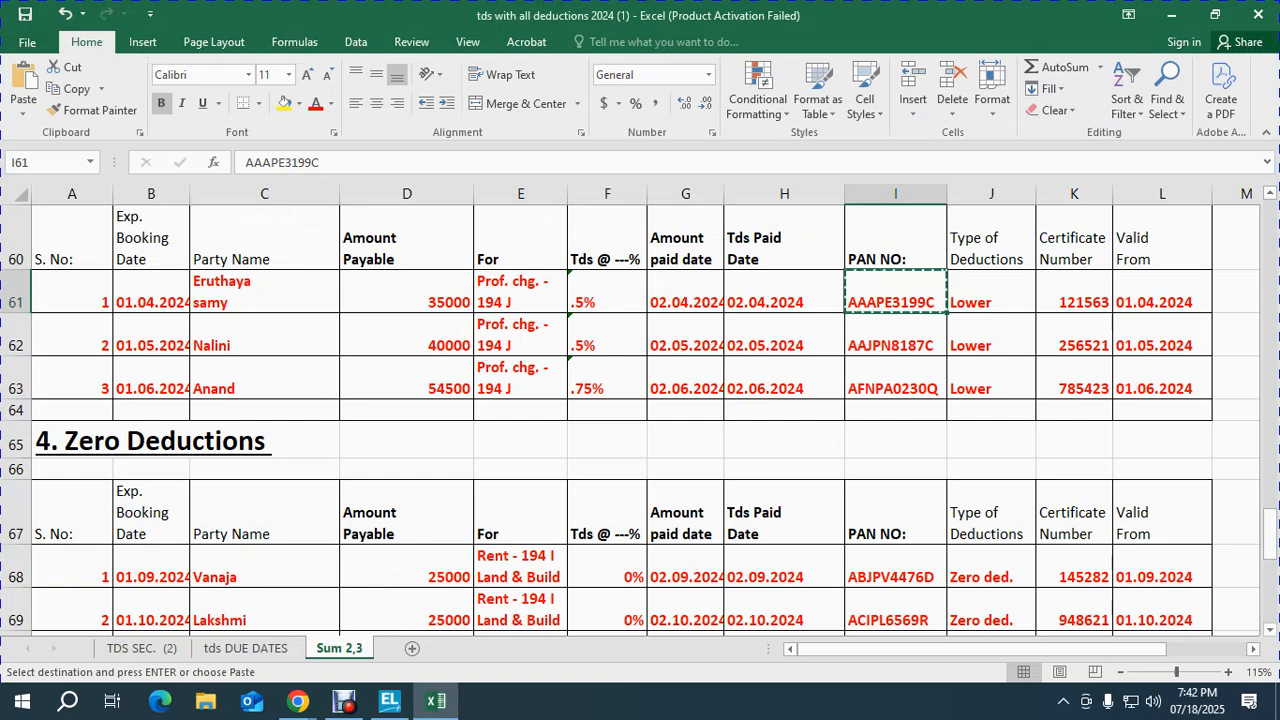
pyautogui.click(607, 292)
pyautogui.hotkey('shift', 'space')
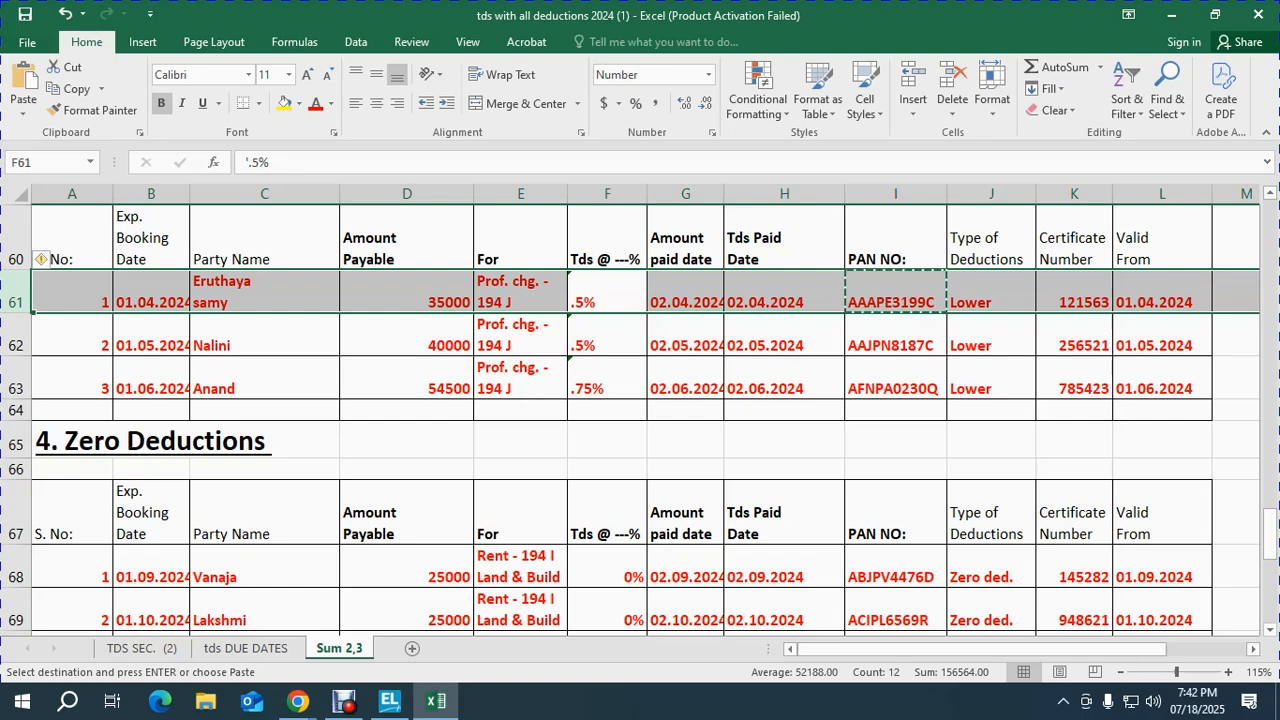
pyautogui.hotkey('alt', 'Tab')
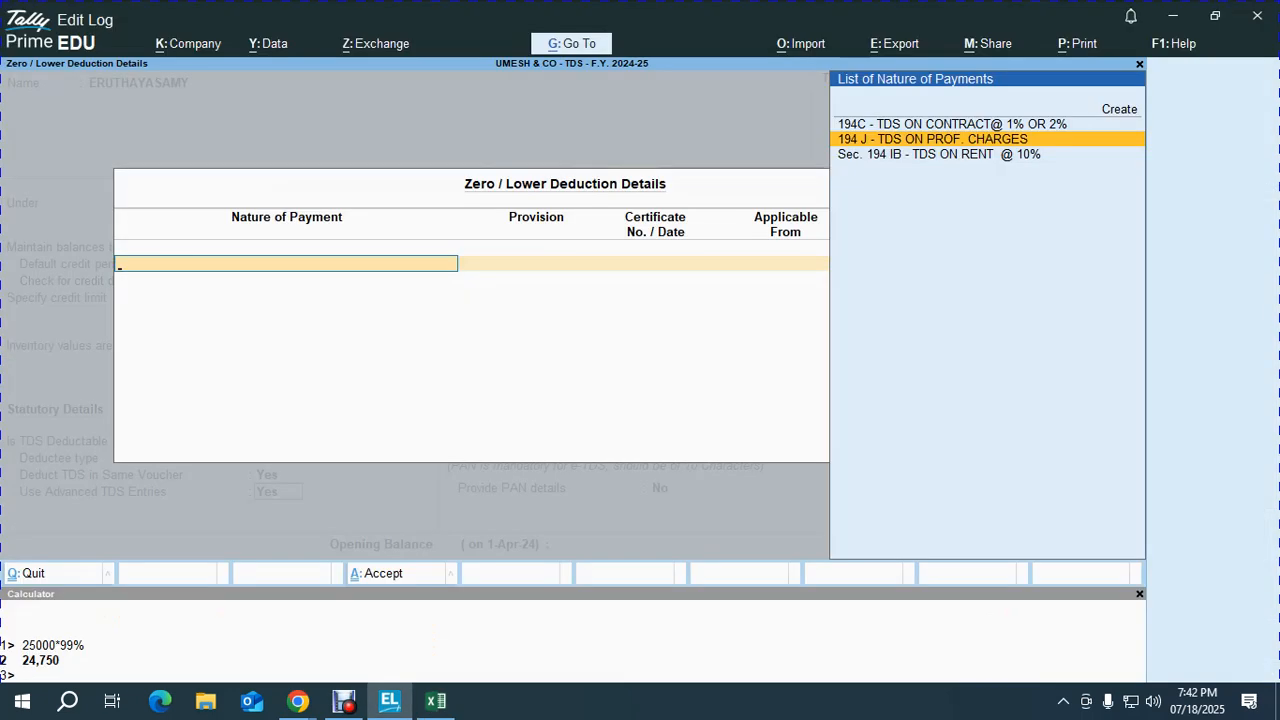
pyautogui.press('Return')
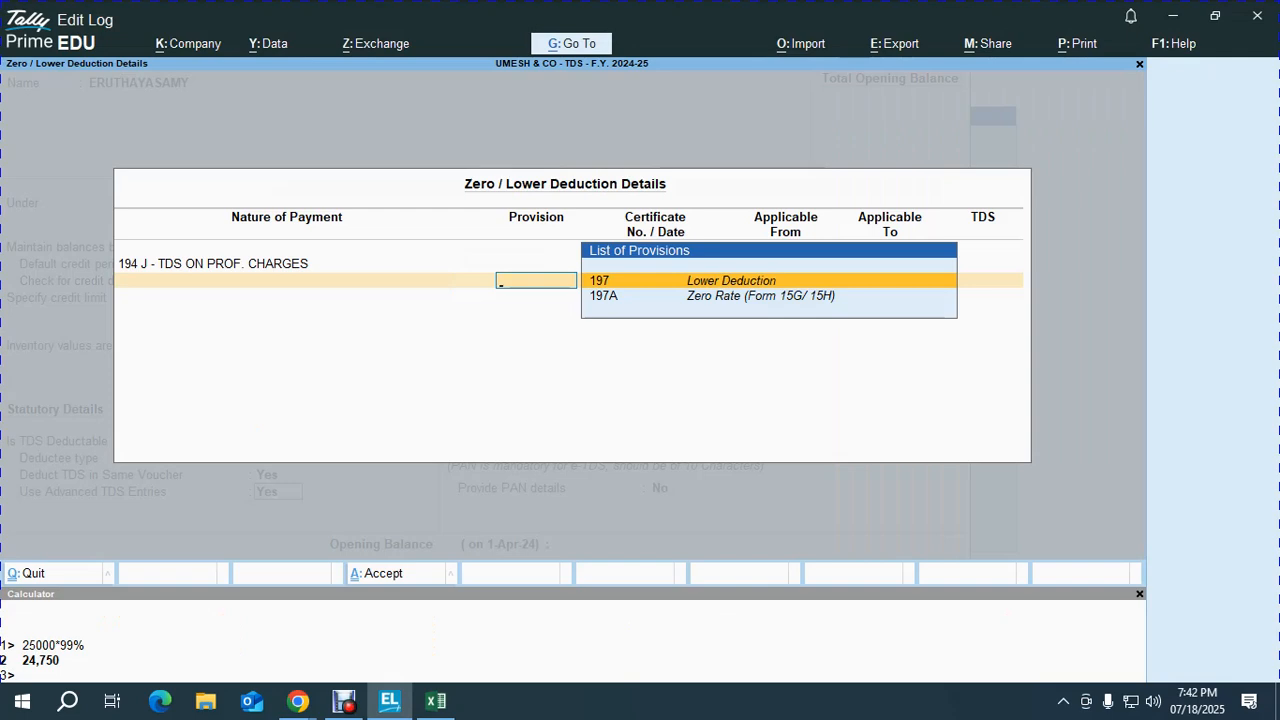
pyautogui.press('Down')
pyautogui.press('Up')
pyautogui.press('Return')
pyautogui.press('BackSpace')
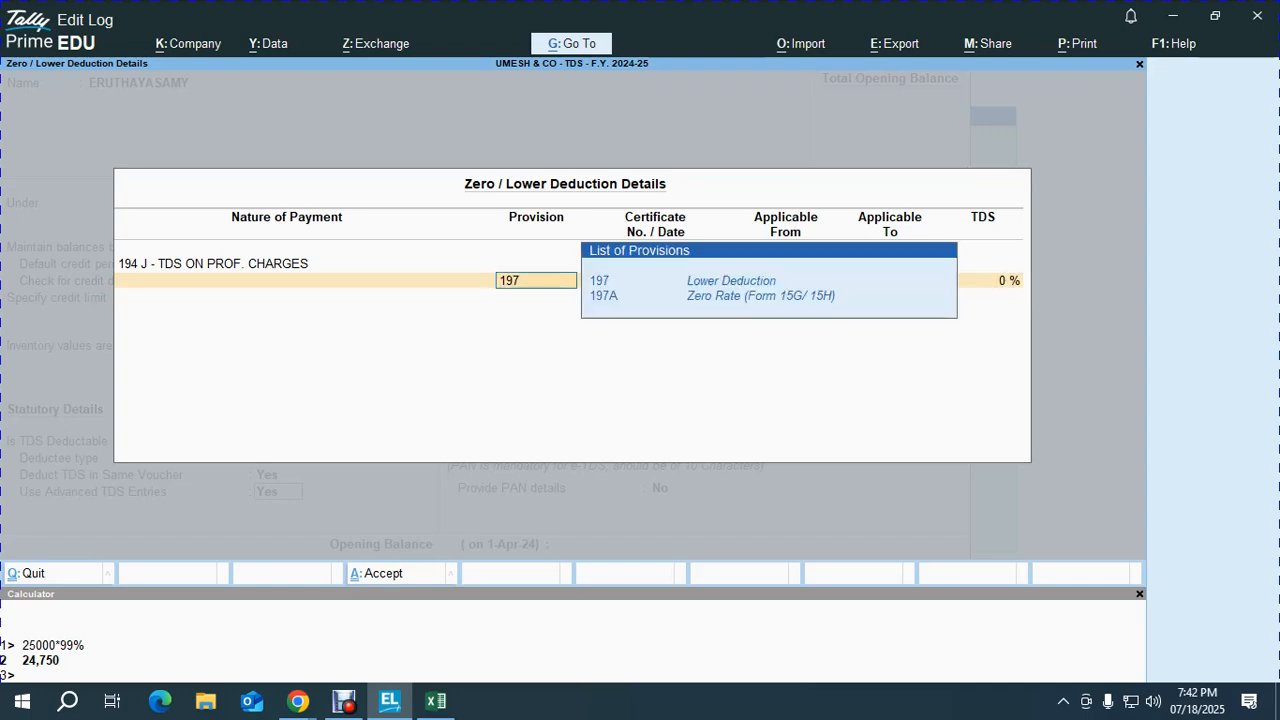
pyautogui.press('Return')
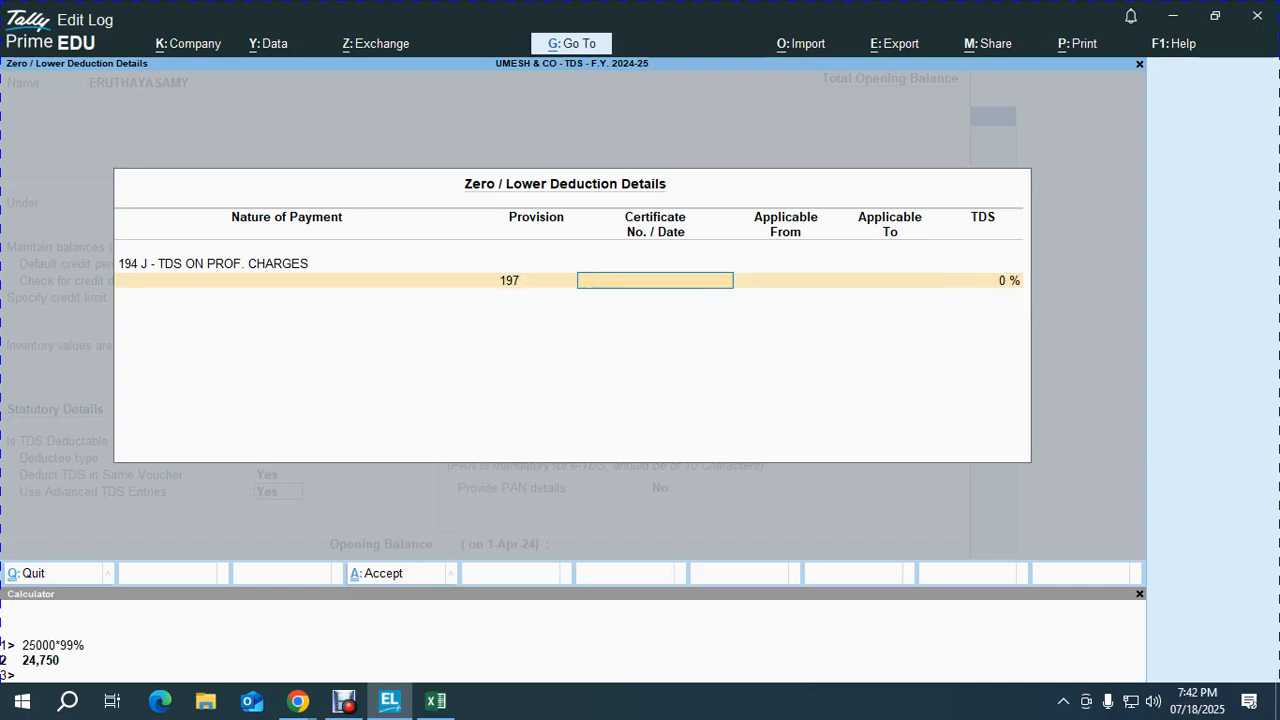
# Step: Paste the party's certificate number from Excel, valid 1-4-2024 to 31-3-2025
pyautogui.hotkey('alt', 'Tab')
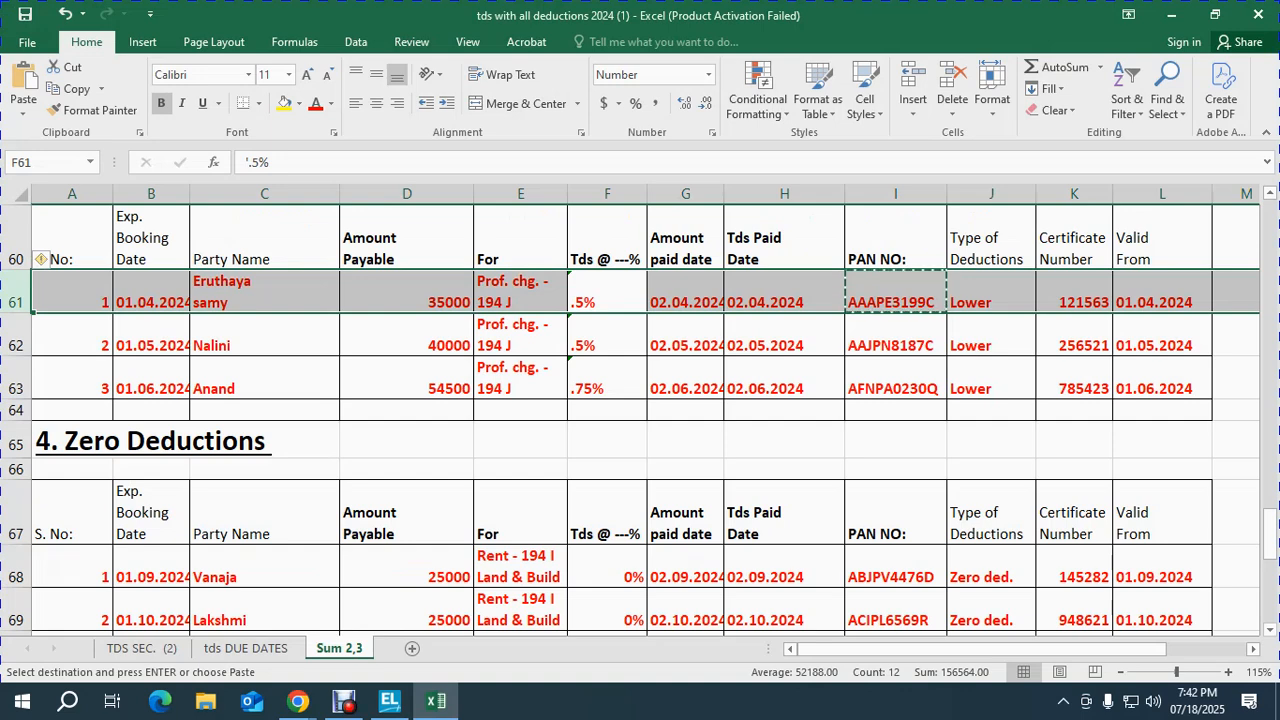
pyautogui.press('Right')
pyautogui.press('Right')
pyautogui.press('Right')
pyautogui.press('Right')
pyautogui.press('Right')
pyautogui.hotkey('ctrl', 'c')
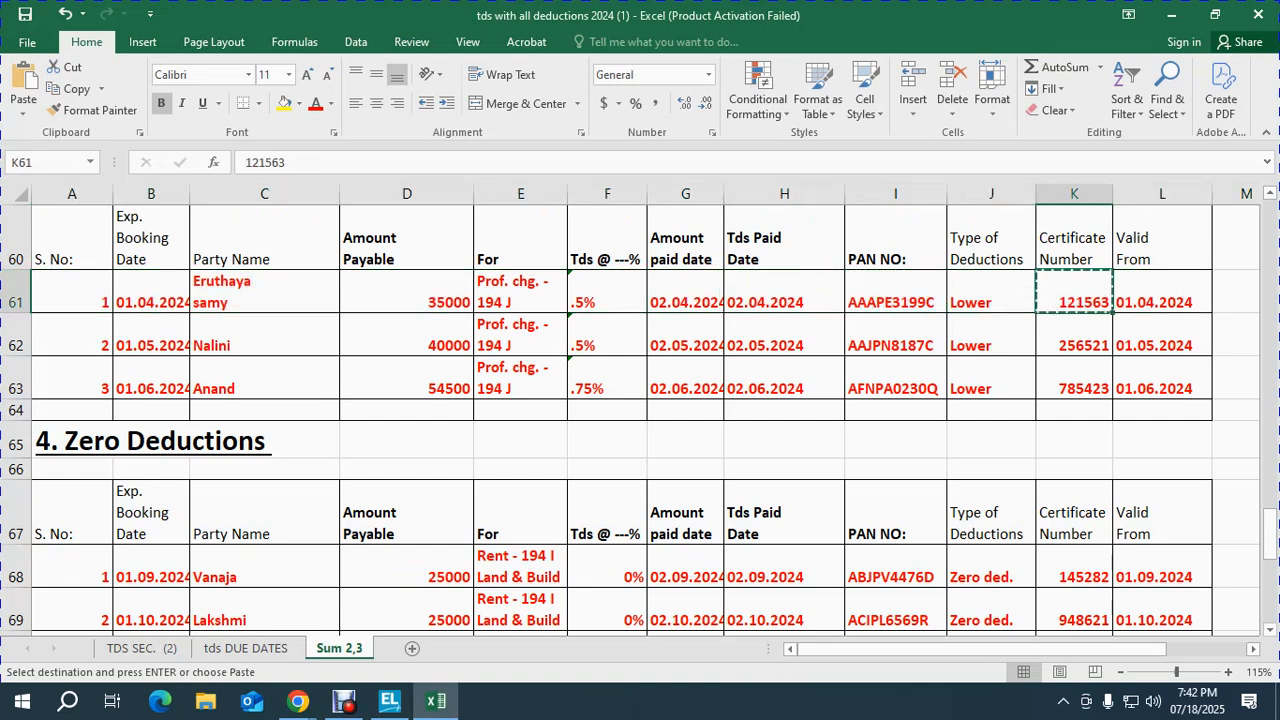
pyautogui.hotkey('shift', 'space')
pyautogui.hotkey('alt', 'Tab')
pyautogui.hotkey('ctrl', 'alt', 'v')
pyautogui.press('Return')
pyautogui.write('1-4')
pyautogui.press('Return')
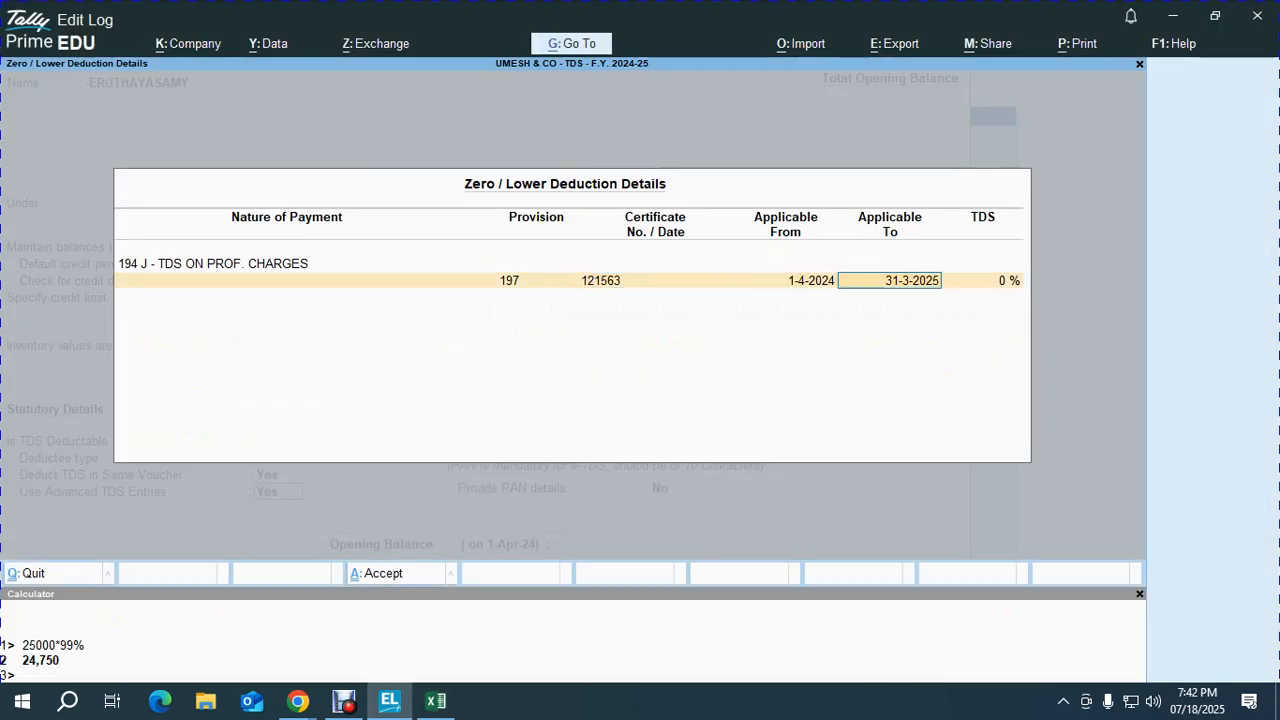
pyautogui.press('Return')
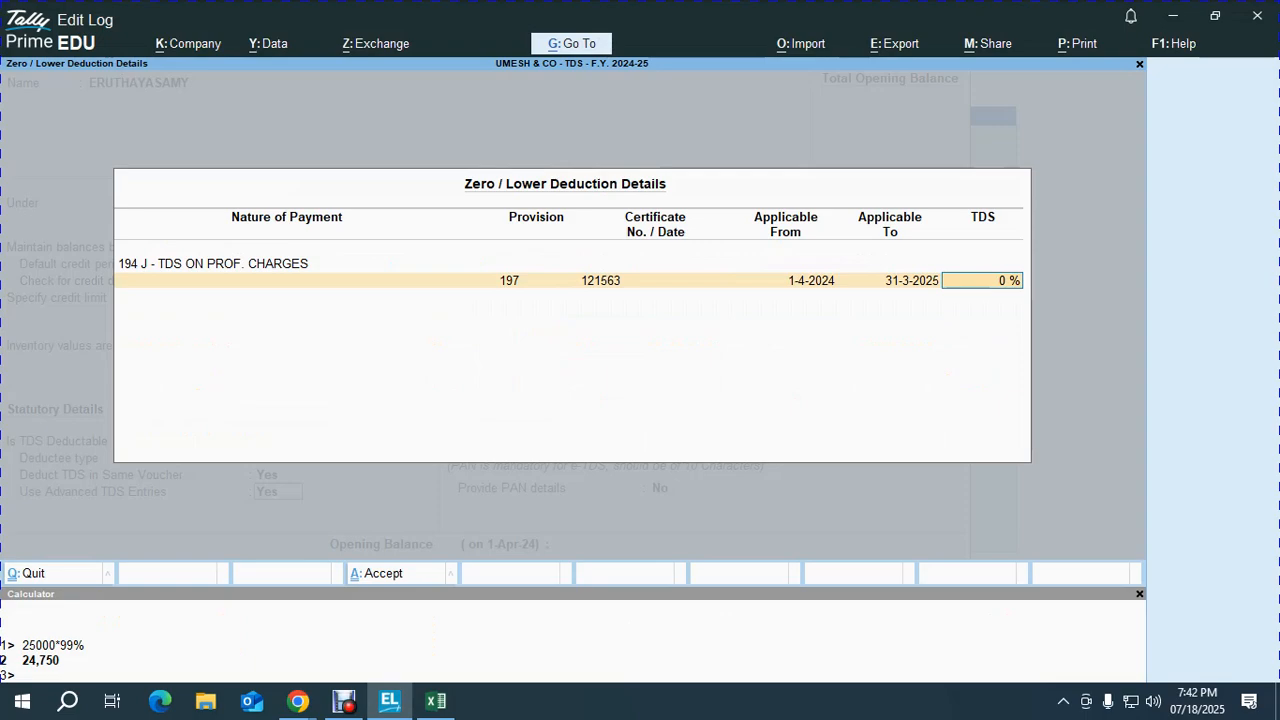
# Step: Set the lower-deduction TDS rate to 0.5%
pyautogui.hotkey('alt', 'Tab')
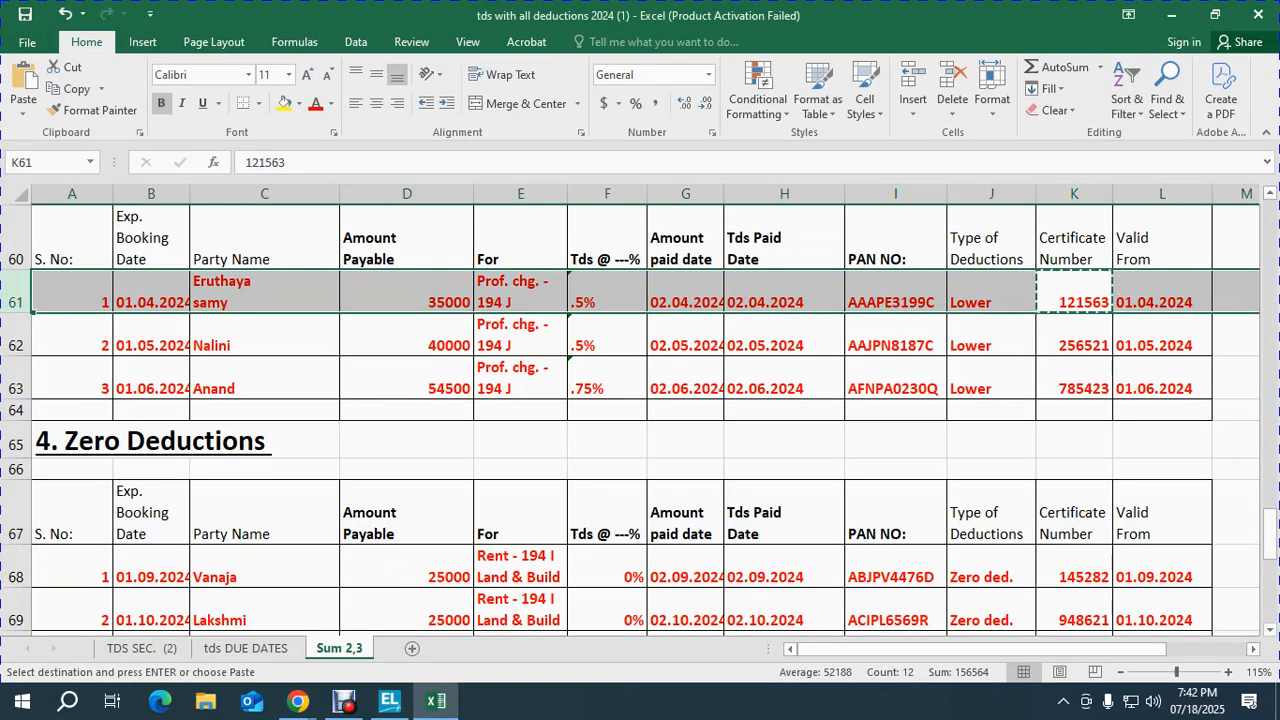
pyautogui.hotkey('alt', 'Tab')
pyautogui.press('BackSpace')
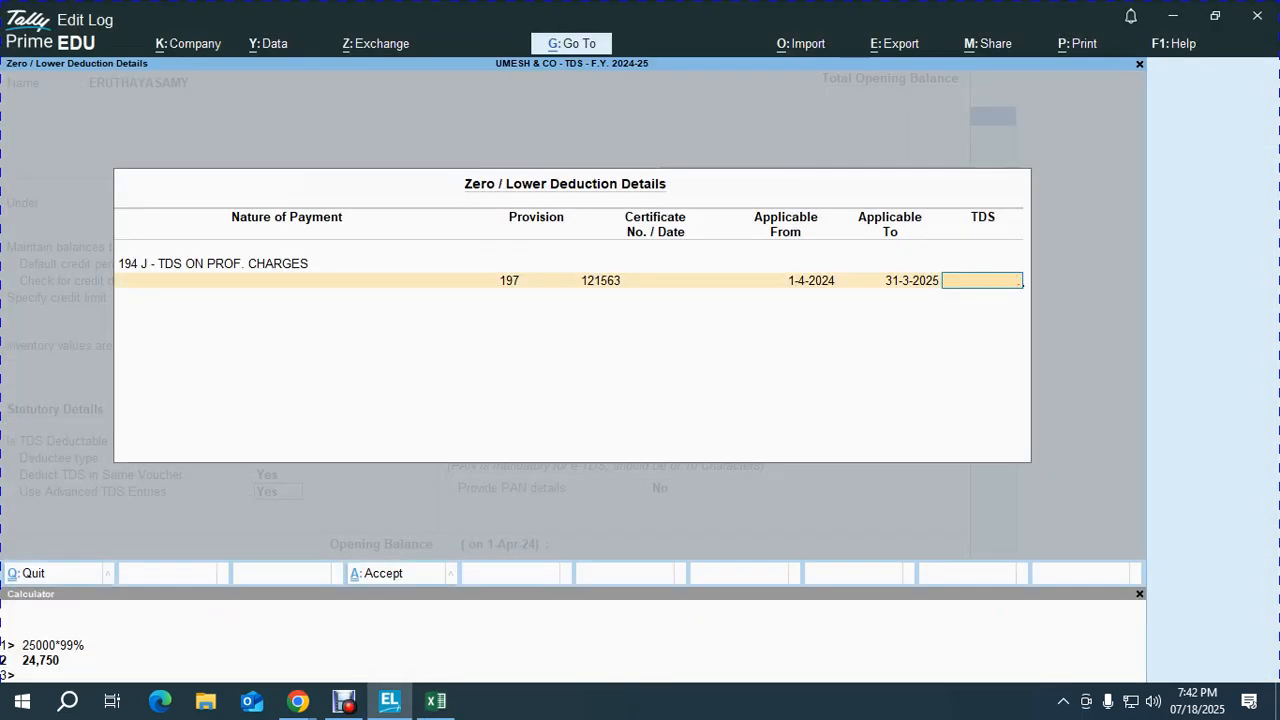
pyautogui.write('.5')
pyautogui.press('Return')
pyautogui.press('Return')
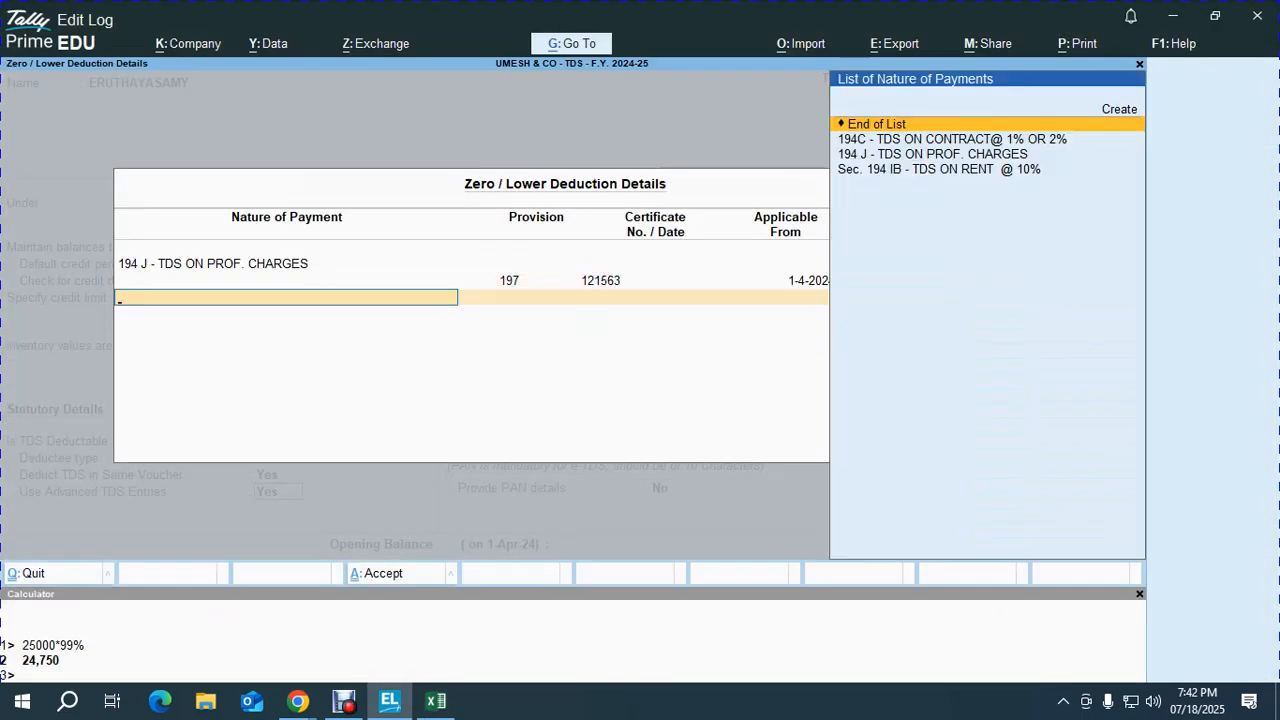
pyautogui.press('Return')
pyautogui.press('Return')
pyautogui.press('Return')
pyautogui.press('Return')
pyautogui.press('Return')
pyautogui.press('Return')
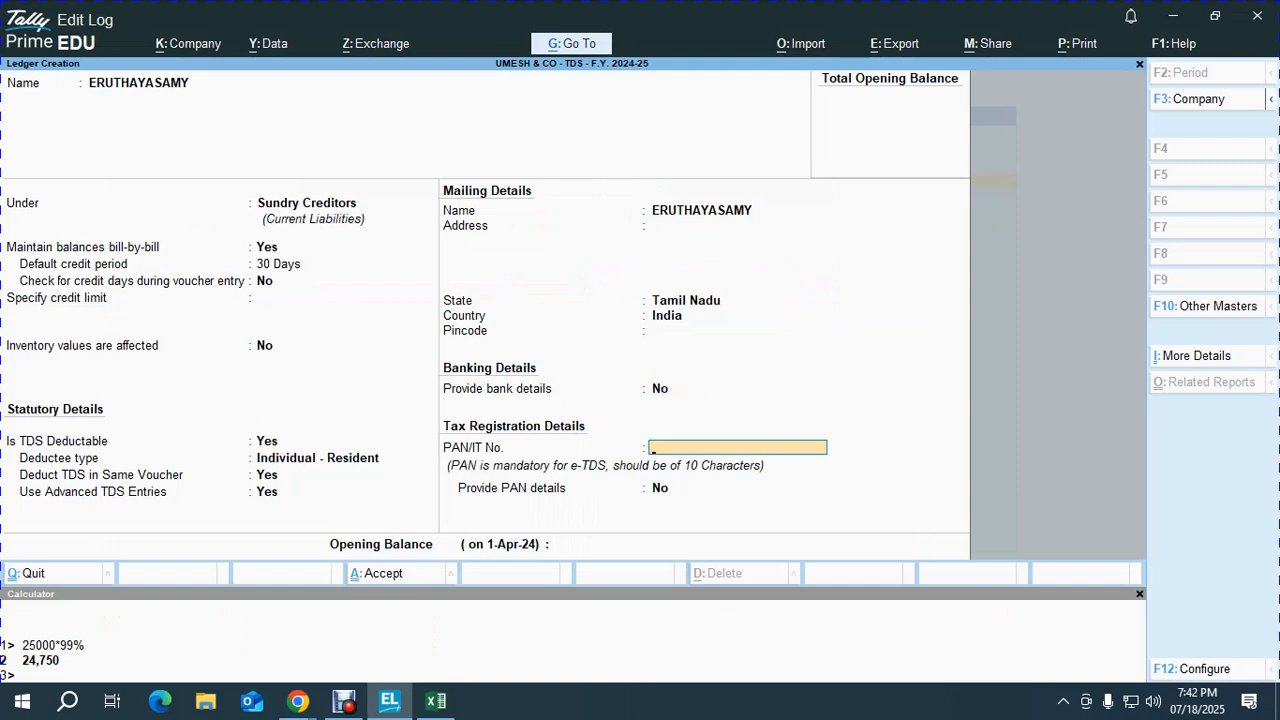
# Step: Paste the party's PAN from Excel into the ledger and save it
pyautogui.hotkey('alt', 'Tab')
pyautogui.press('Left')
pyautogui.hotkey('ctrl', 'c')
pyautogui.hotkey('alt', 'Tab')
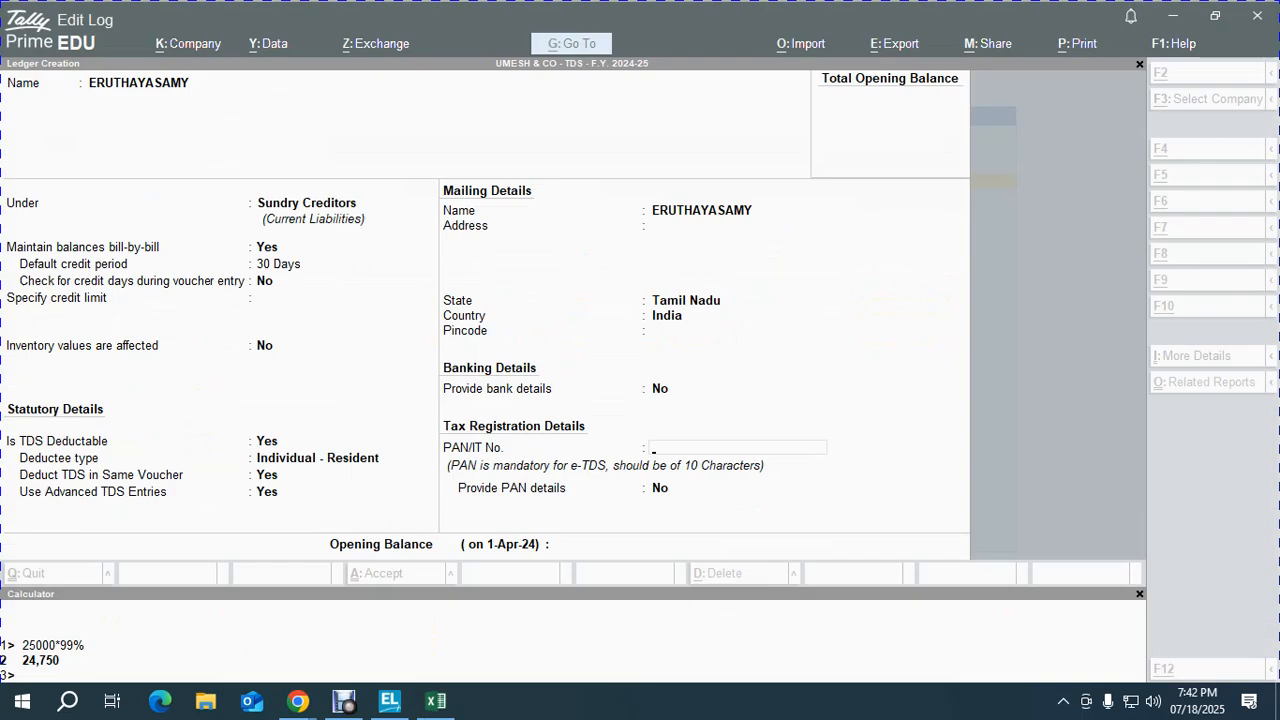
pyautogui.hotkey('ctrl', 'alt', 'v')
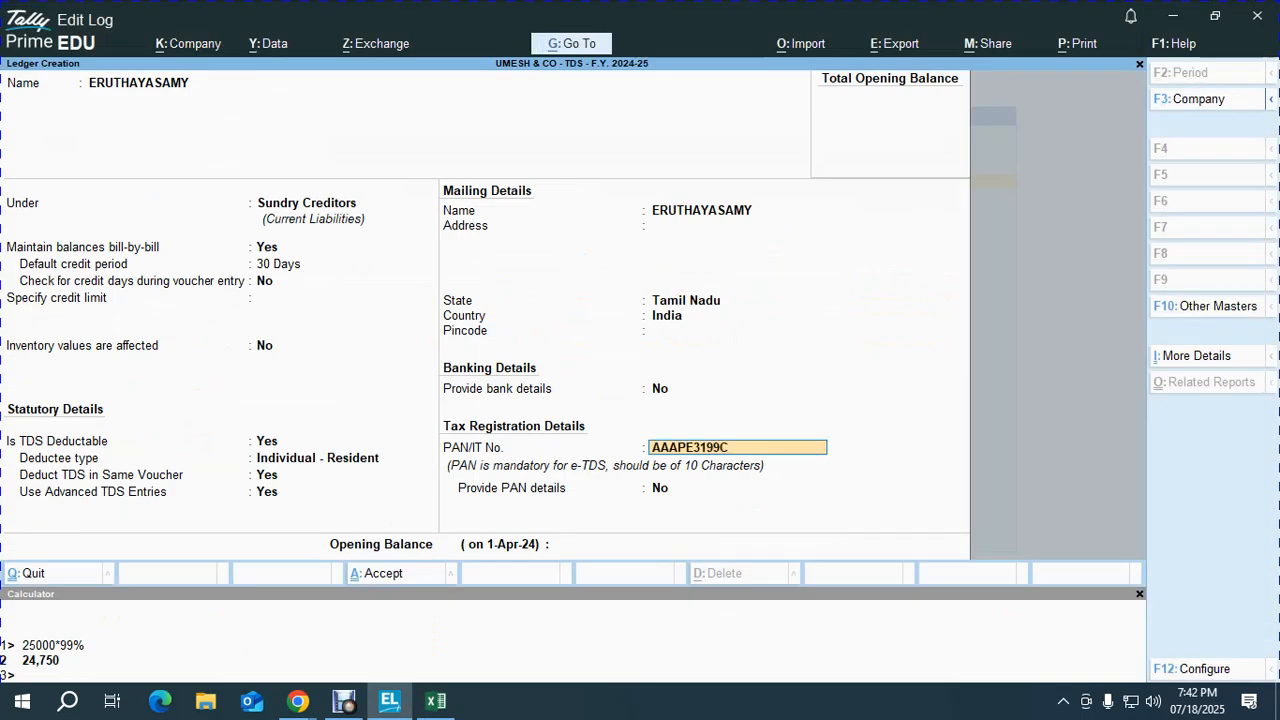
pyautogui.press('Return')
pyautogui.press('Return')
pyautogui.press('Return')
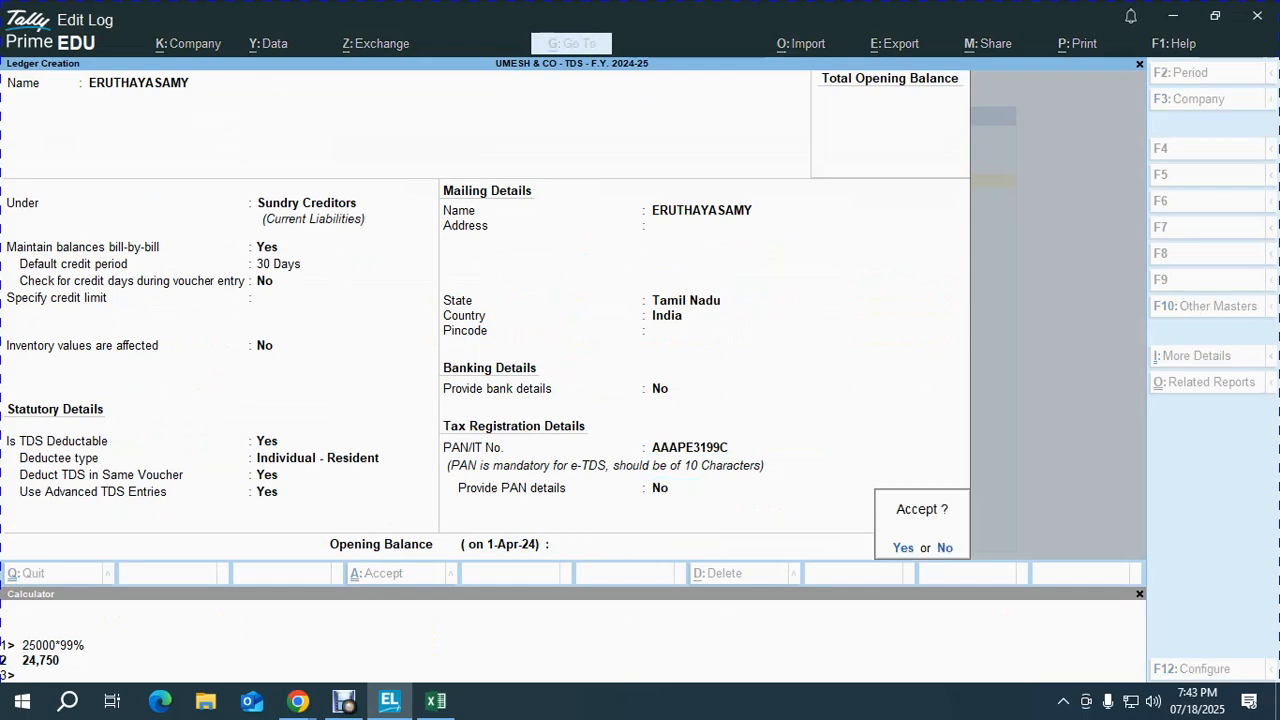
pyautogui.press('Return')
# Step: Create ledger TDS ON PROF. CHARGES under Duties & Taxes, duty type TDS, nature of payment 194 J
pyautogui.write('TDS ON')
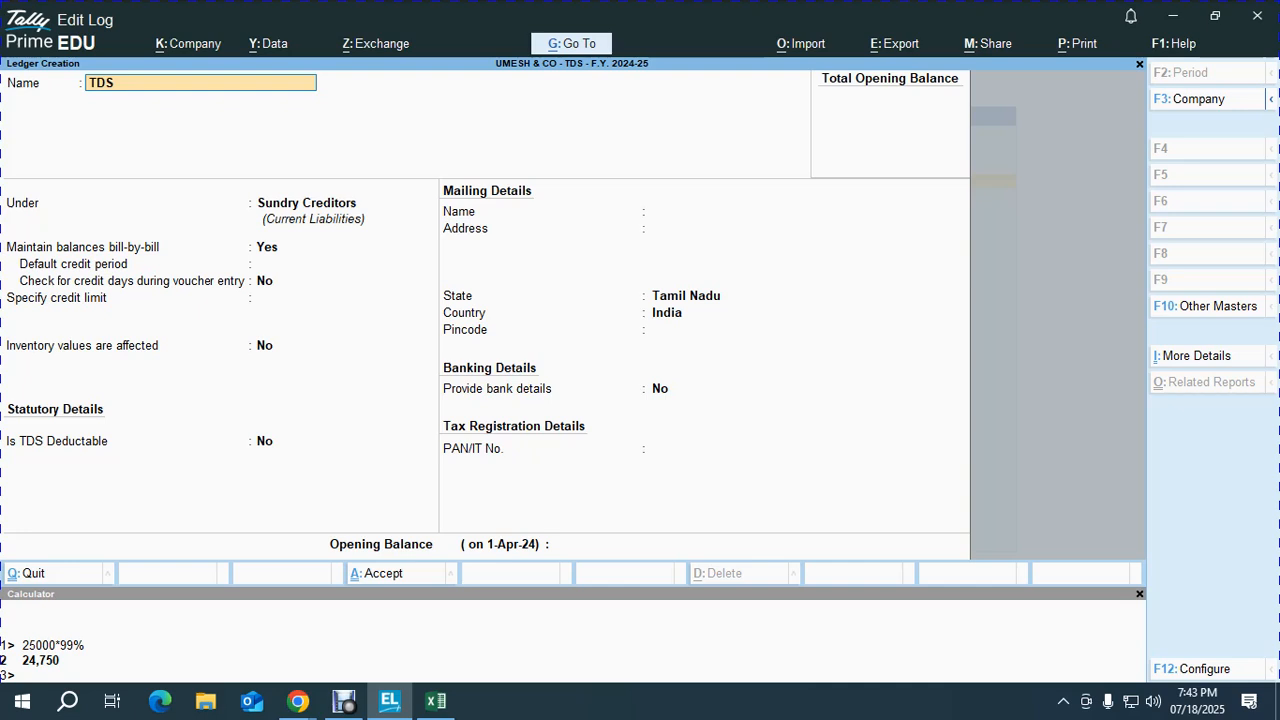
pyautogui.press('BackSpace')
pyautogui.press('BackSpace')
pyautogui.write('PROF. CHARGES')
pyautogui.press('Return')
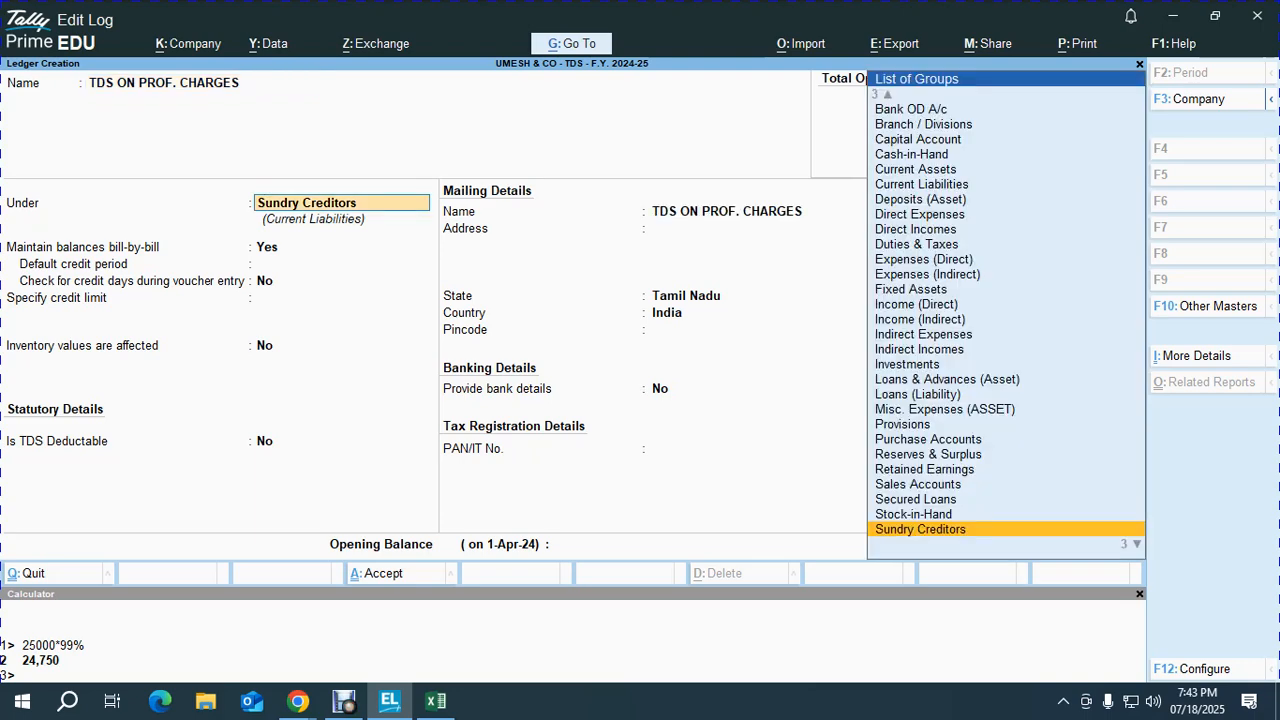
pyautogui.write('Dut')
pyautogui.press('Return')
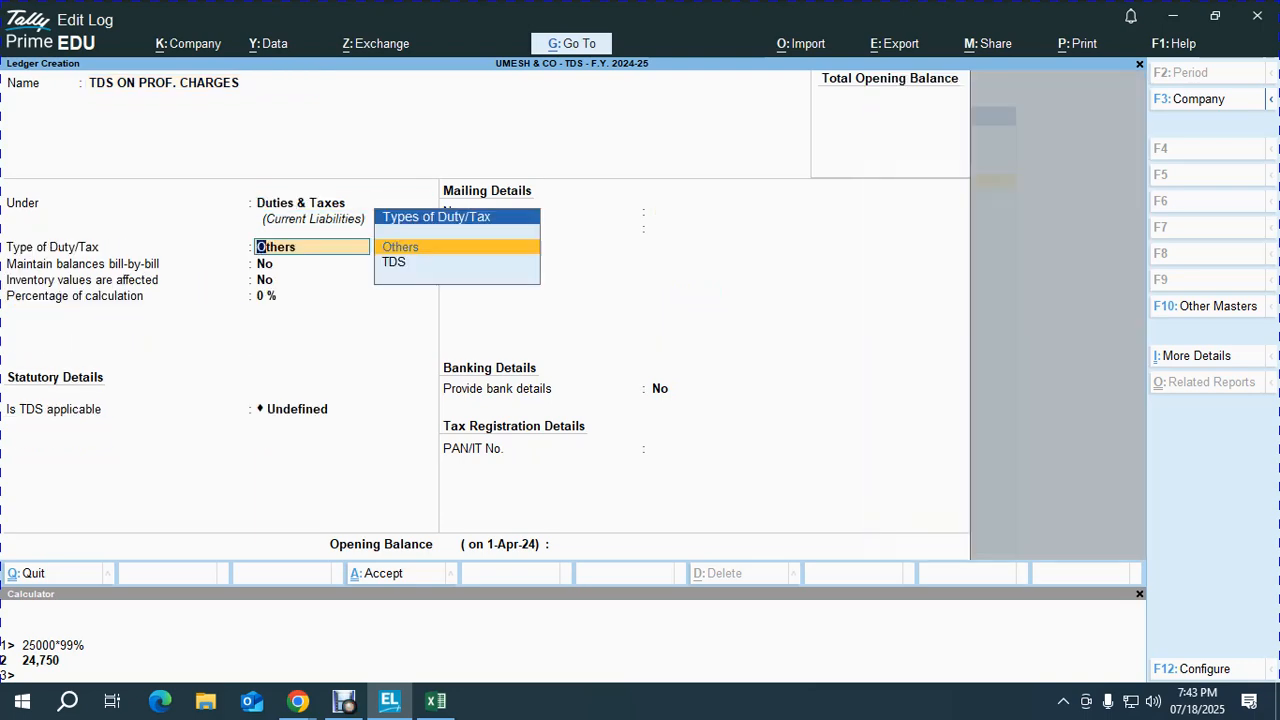
pyautogui.press('Down')
pyautogui.press('Return')
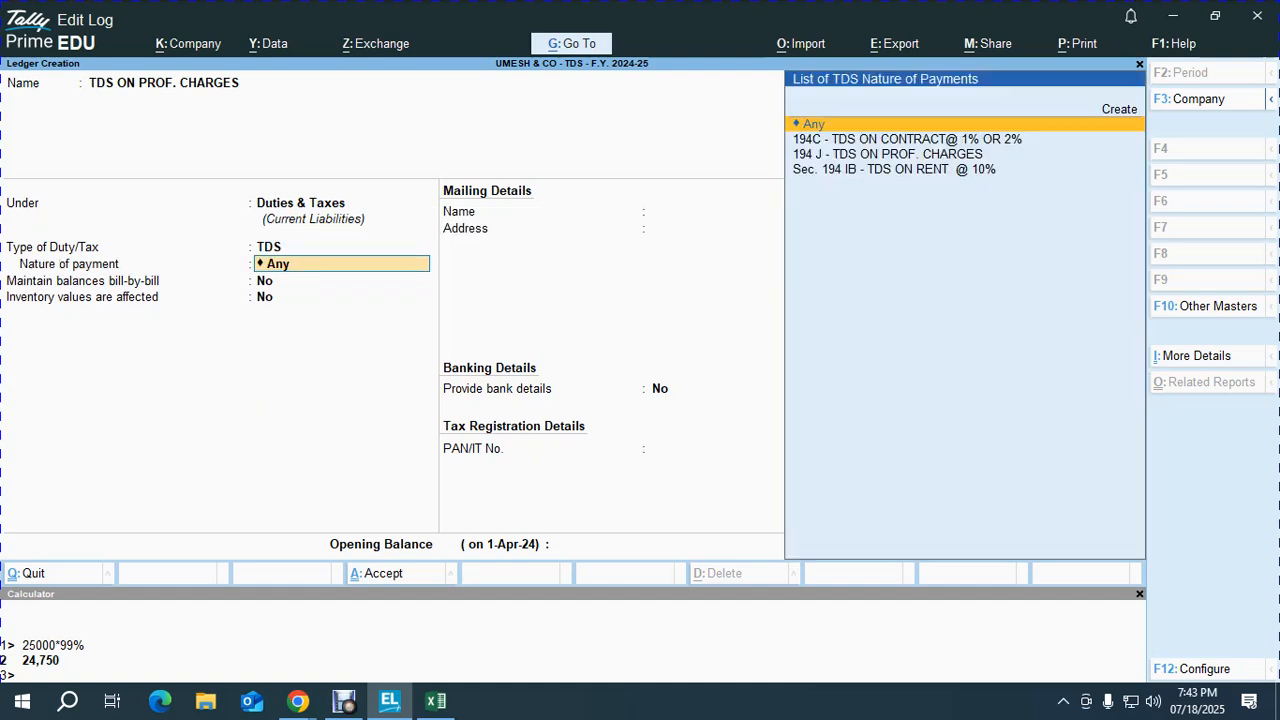
pyautogui.press('Down')
pyautogui.press('Down')
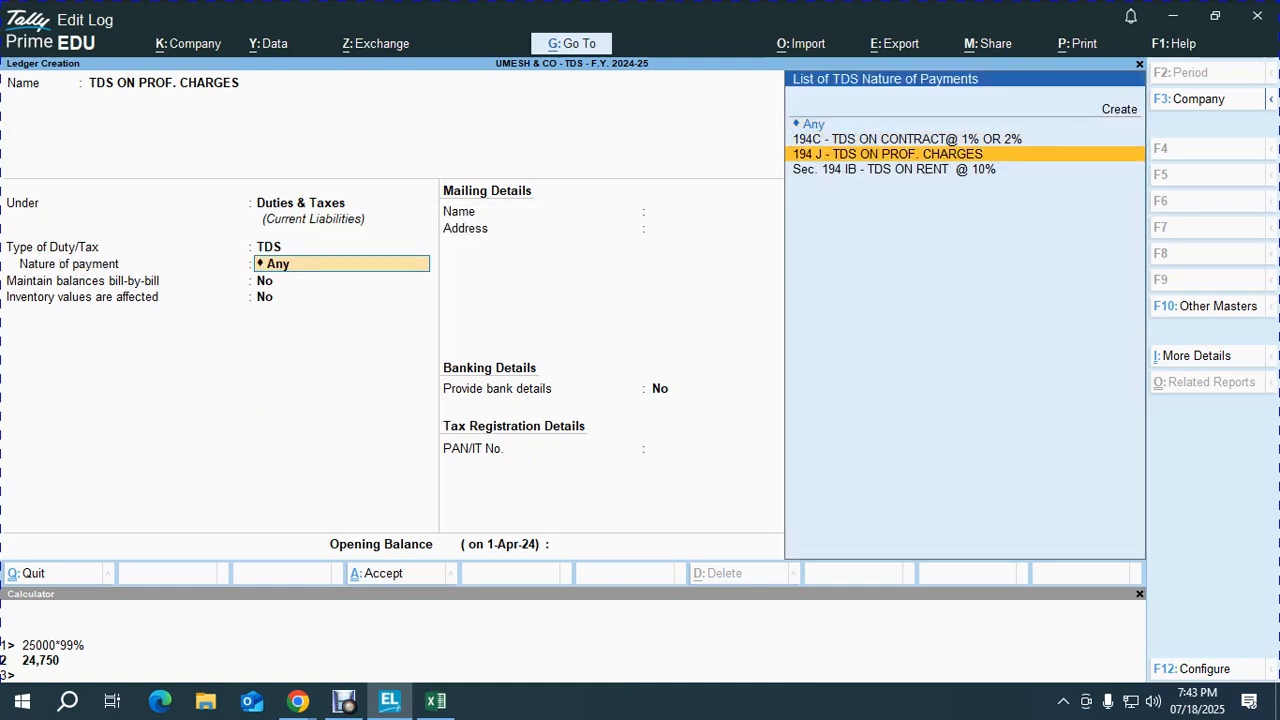
pyautogui.press('Return')
pyautogui.press('Return')
pyautogui.press('Return')
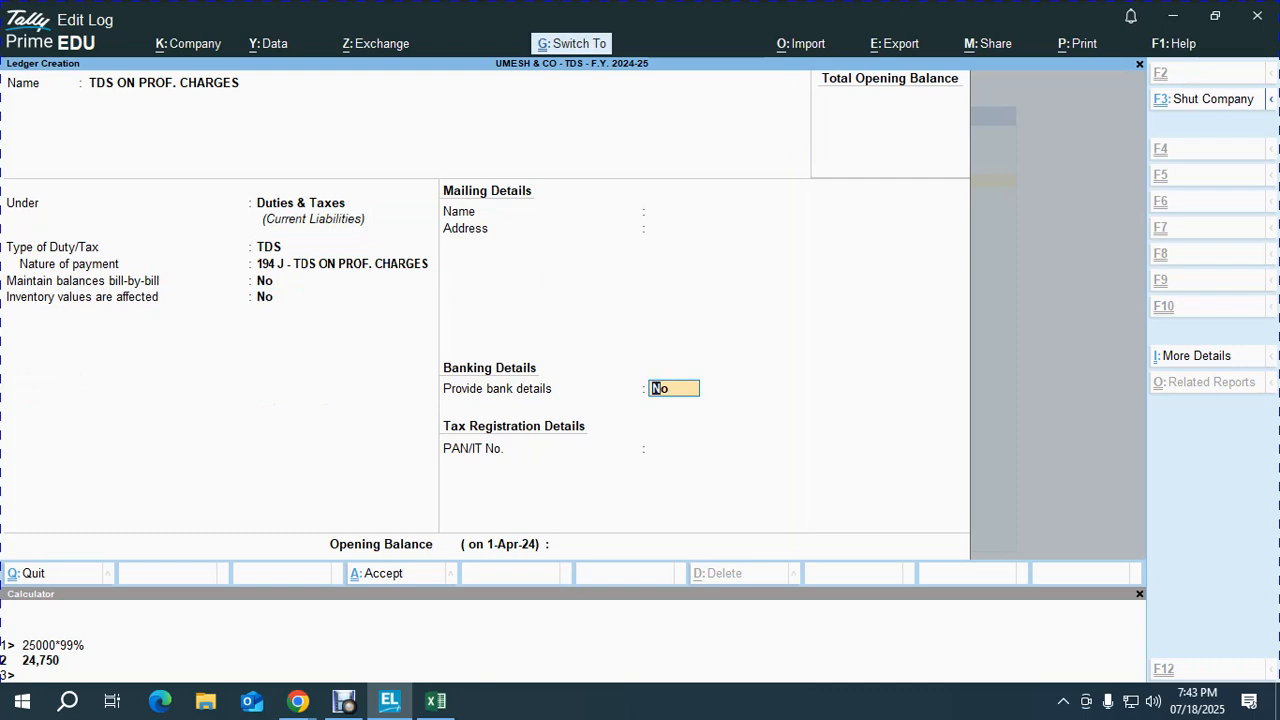
pyautogui.hotkey('ctrl', 'a')
pyautogui.press('Escape')
pyautogui.press('Escape')
pyautogui.press('Escape')
pyautogui.press('Escape')
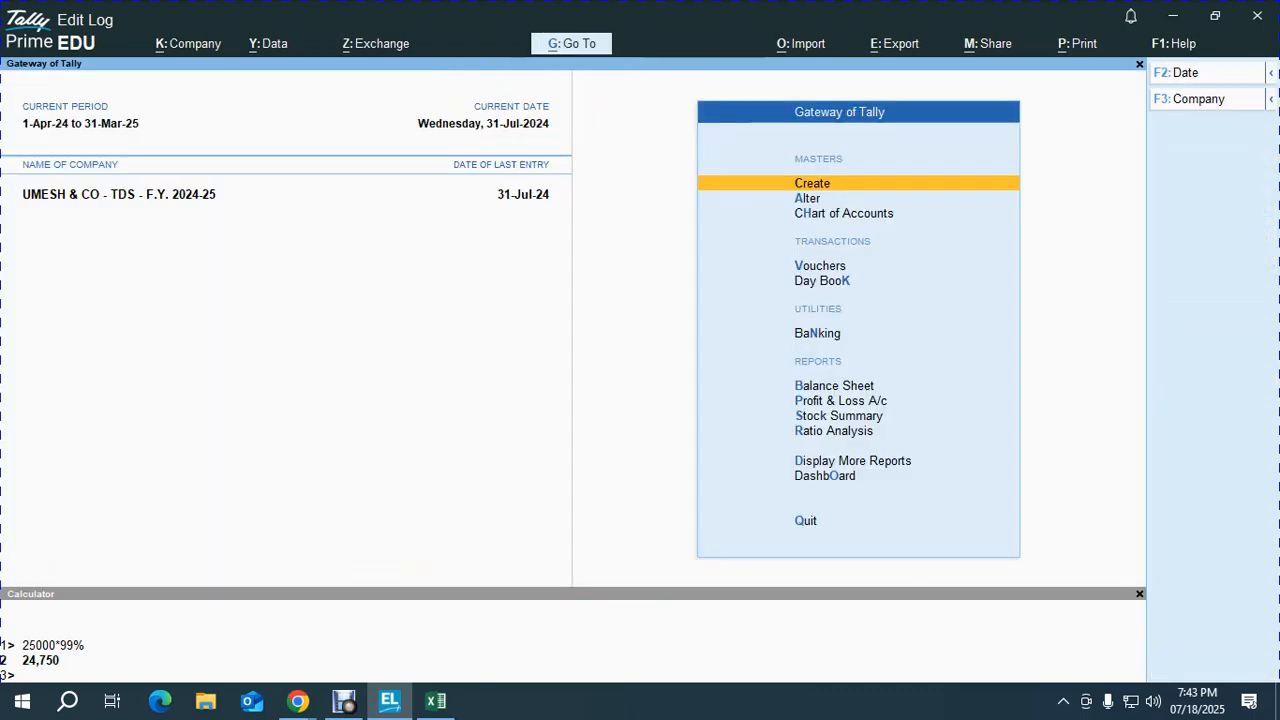
# Step: Start a new voucher in TallyPrime and check payment row 61 in the Excel TDS workbook
pyautogui.hotkey('alt', 'Tab')
pyautogui.hotkey('alt', 'Tab')
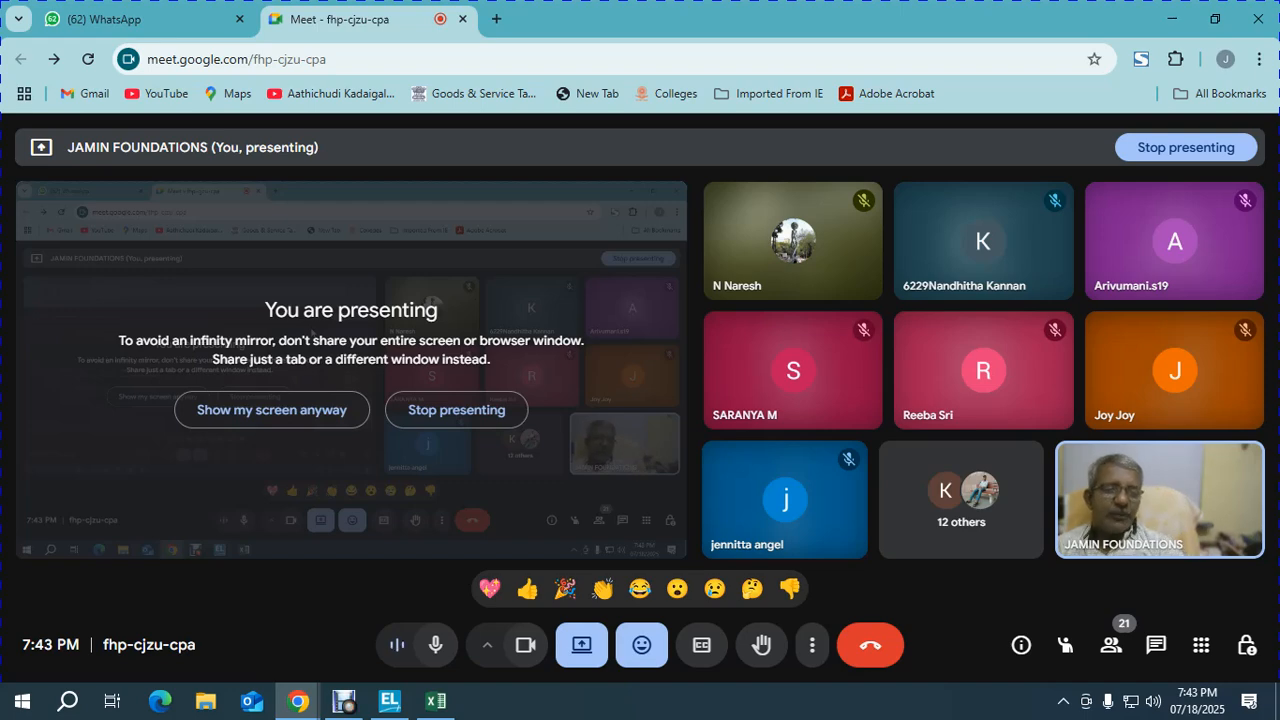
pyautogui.hotkey('alt', 'Tab')
pyautogui.press('v')
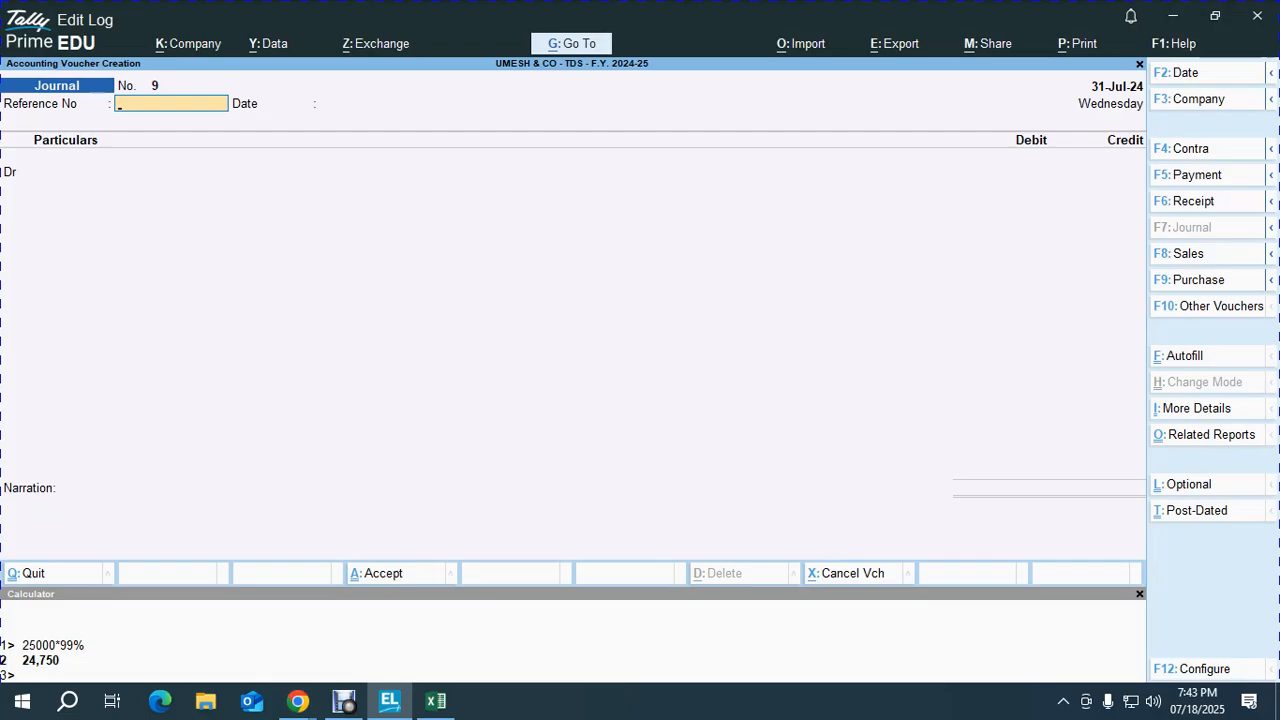
pyautogui.hotkey('alt', 'Tab')
pyautogui.hotkey('alt', 'Tab')
pyautogui.hotkey('alt', 'Tab')
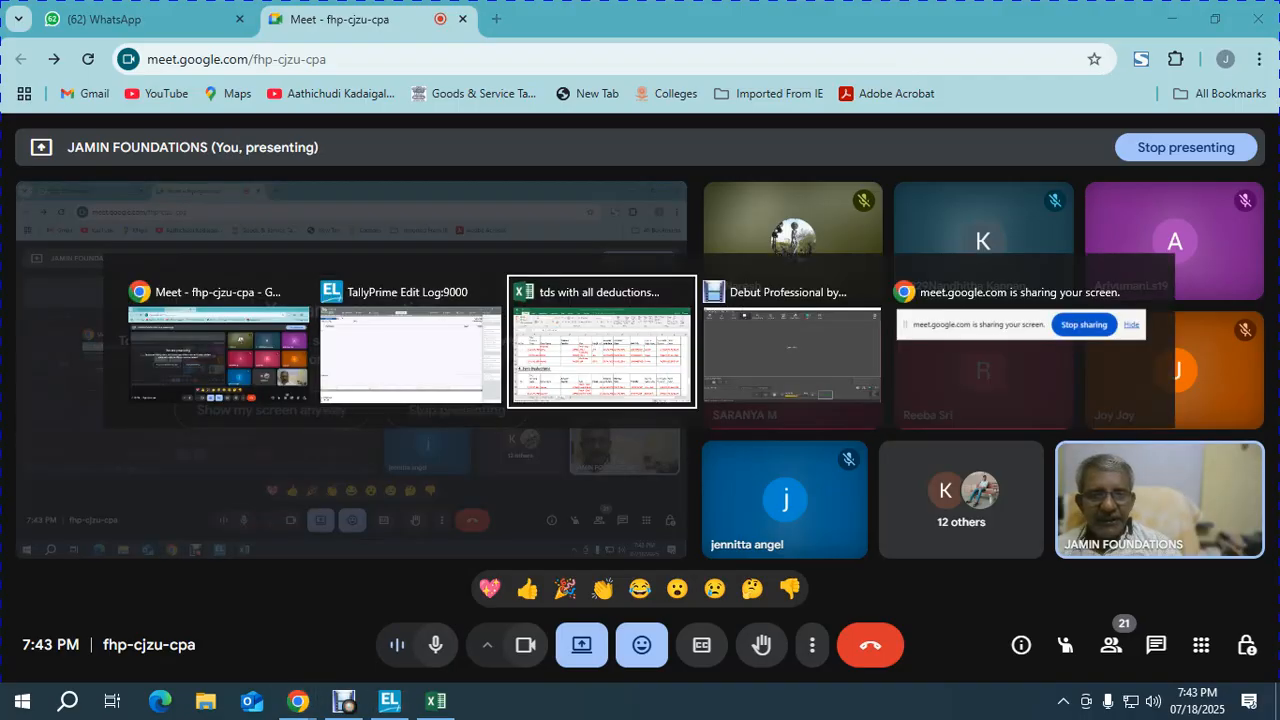
pyautogui.press('Down')
pyautogui.press('Left')
pyautogui.press('Left')
pyautogui.press('Left')
pyautogui.press('Left')
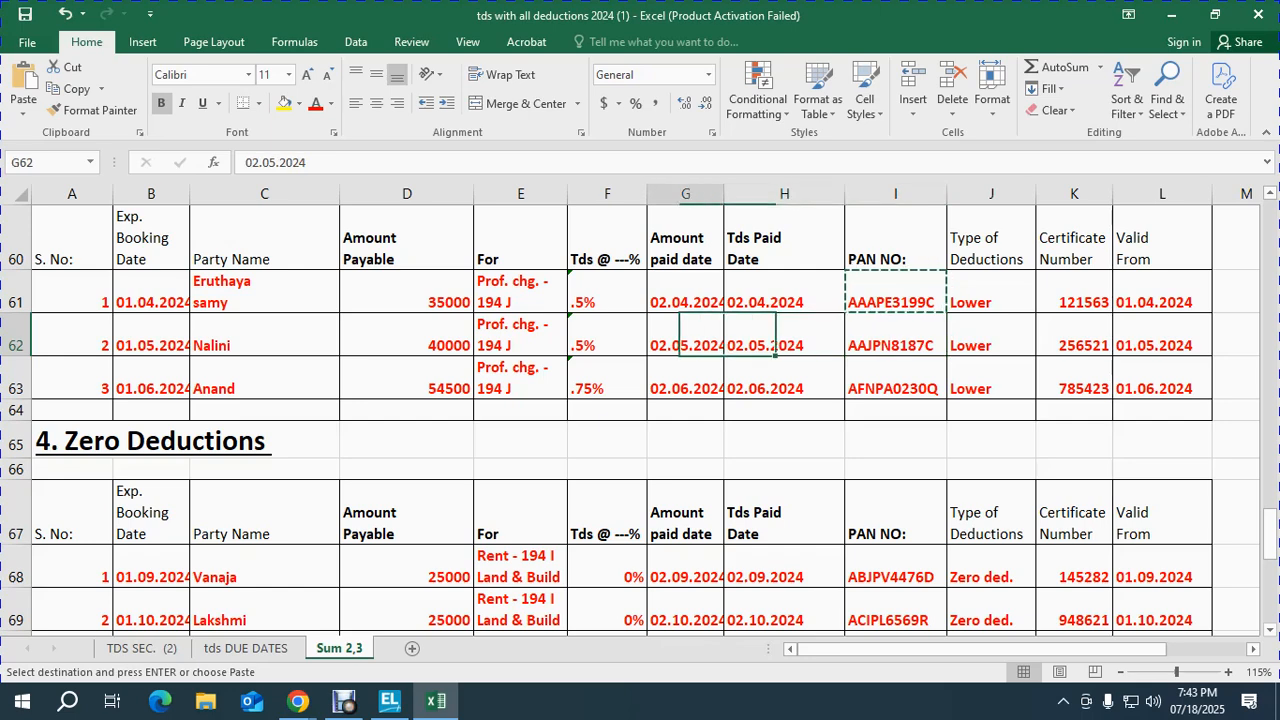
pyautogui.press('Up')
pyautogui.hotkey('shift', 'space')
# Step: Date the Journal voucher 1-Apr-24 (1.4.2024)
pyautogui.hotkey('alt', 'Tab')
pyautogui.hotkey('alt', 'Tab')
pyautogui.press('F2')
pyautogui.write('1.4.2024')
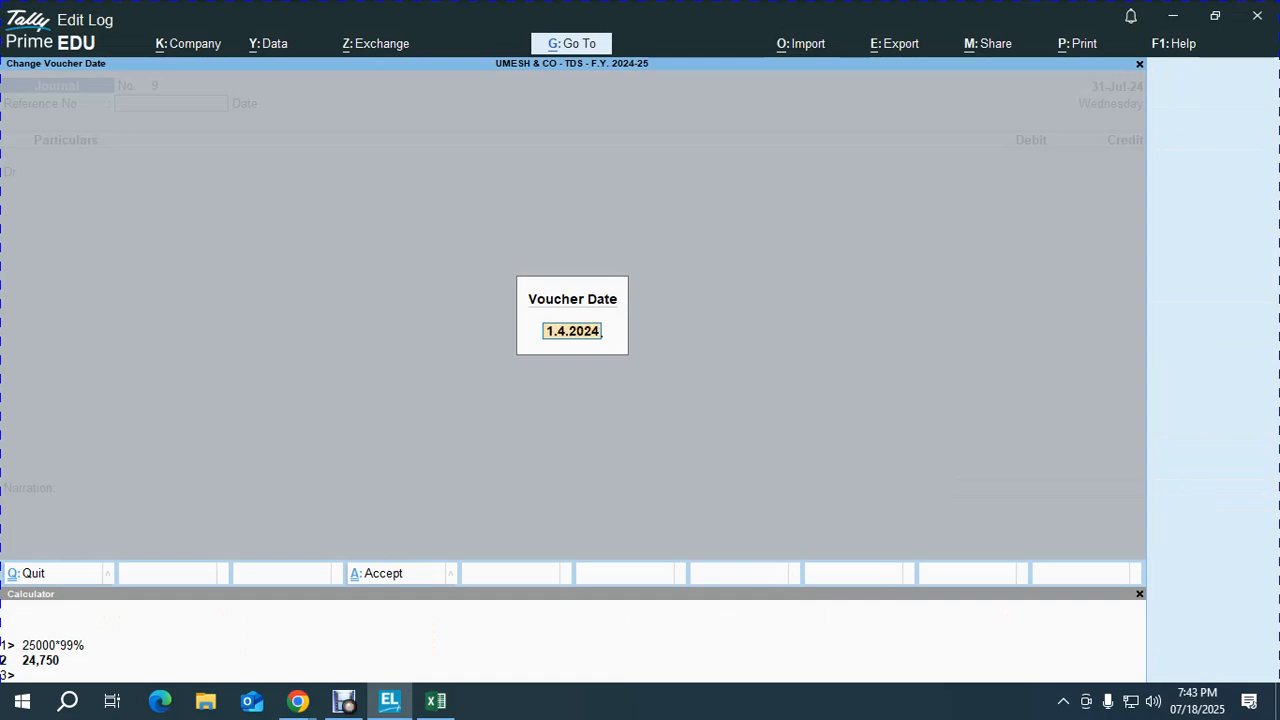
pyautogui.press('Return')
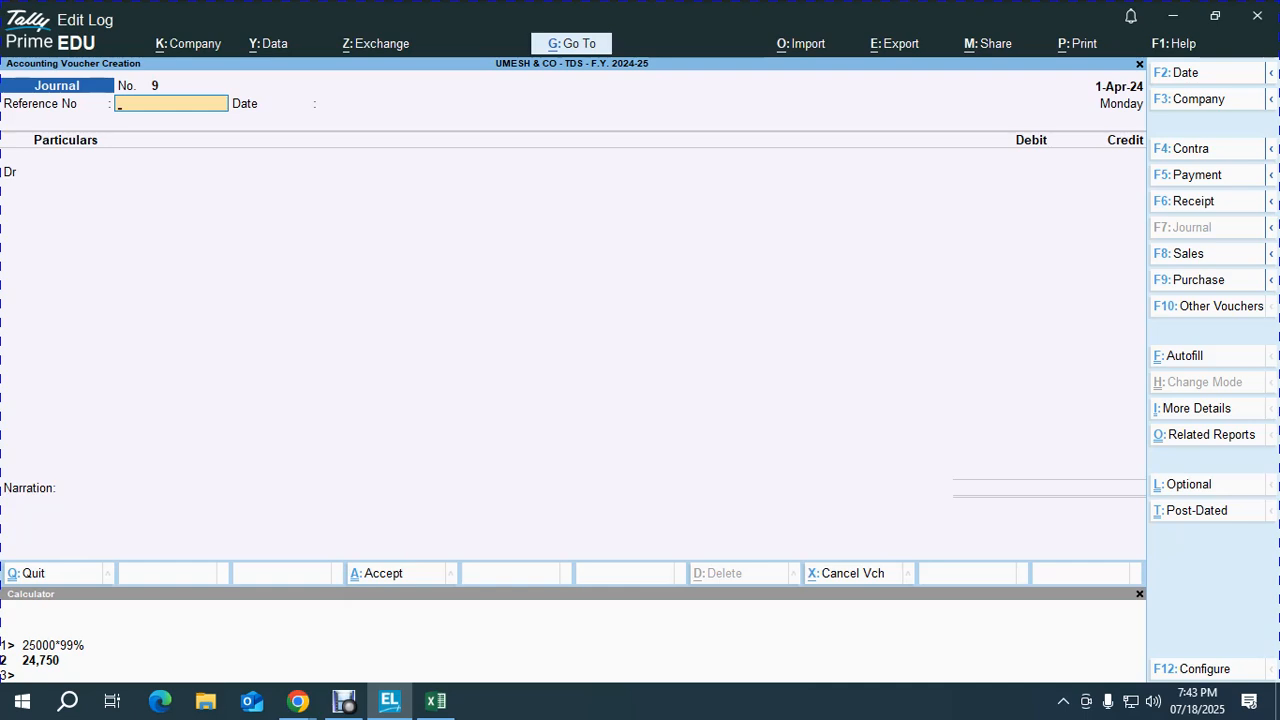
# Step: Enter reference 45 and debit PROF. CHARGES with 35,000
pyautogui.write('45')
pyautogui.press('Return')
pyautogui.press('Return')
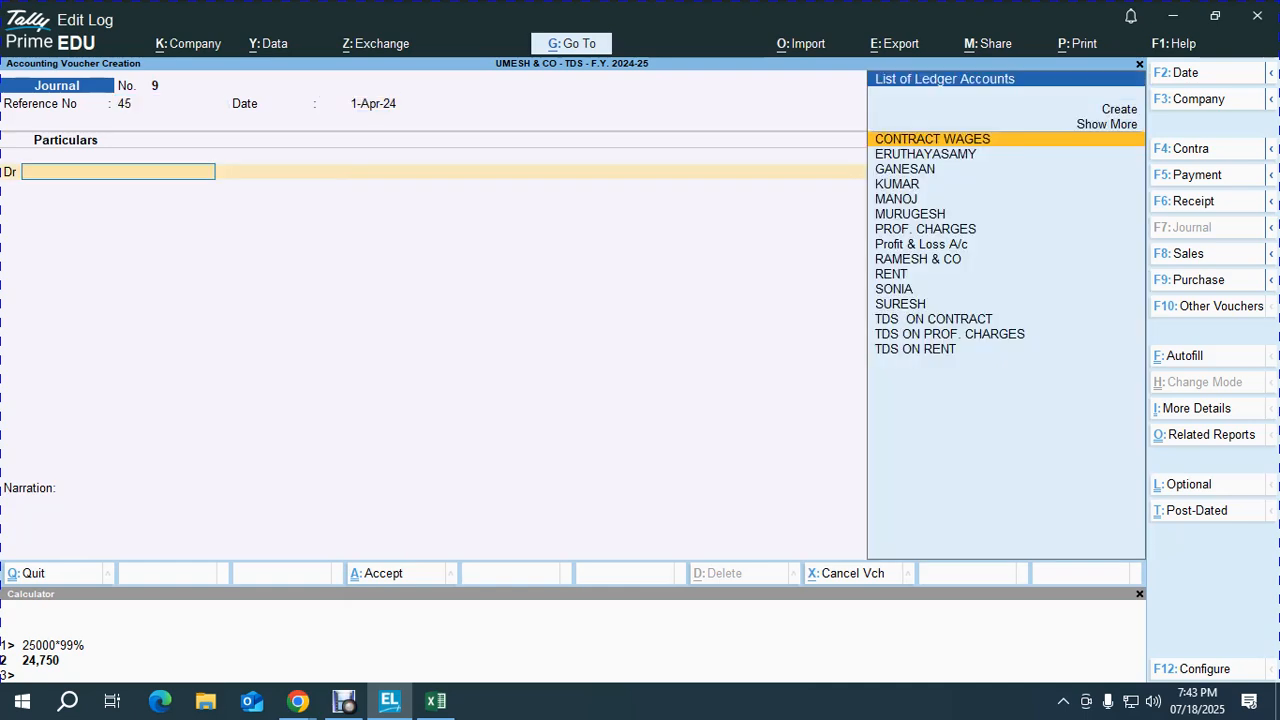
pyautogui.write('PROF')
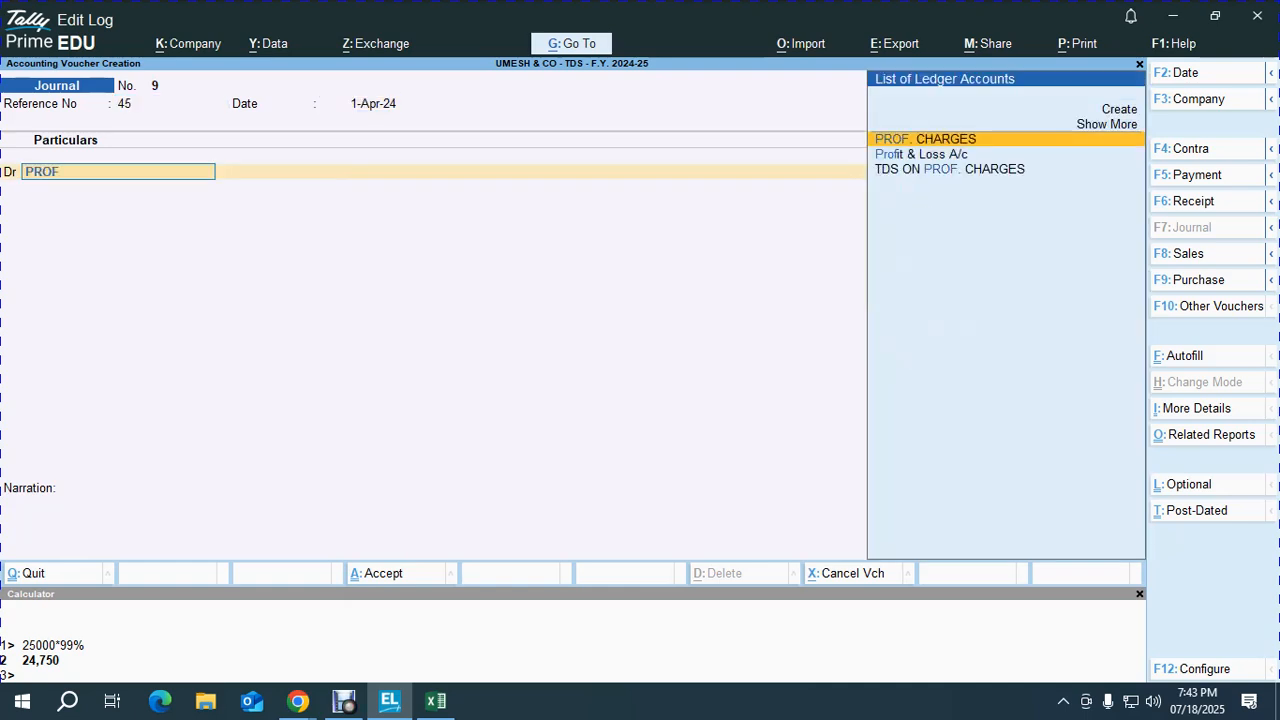
pyautogui.press('Return')
pyautogui.hotkey('alt', 'Tab')
pyautogui.hotkey('alt', 'Tab')
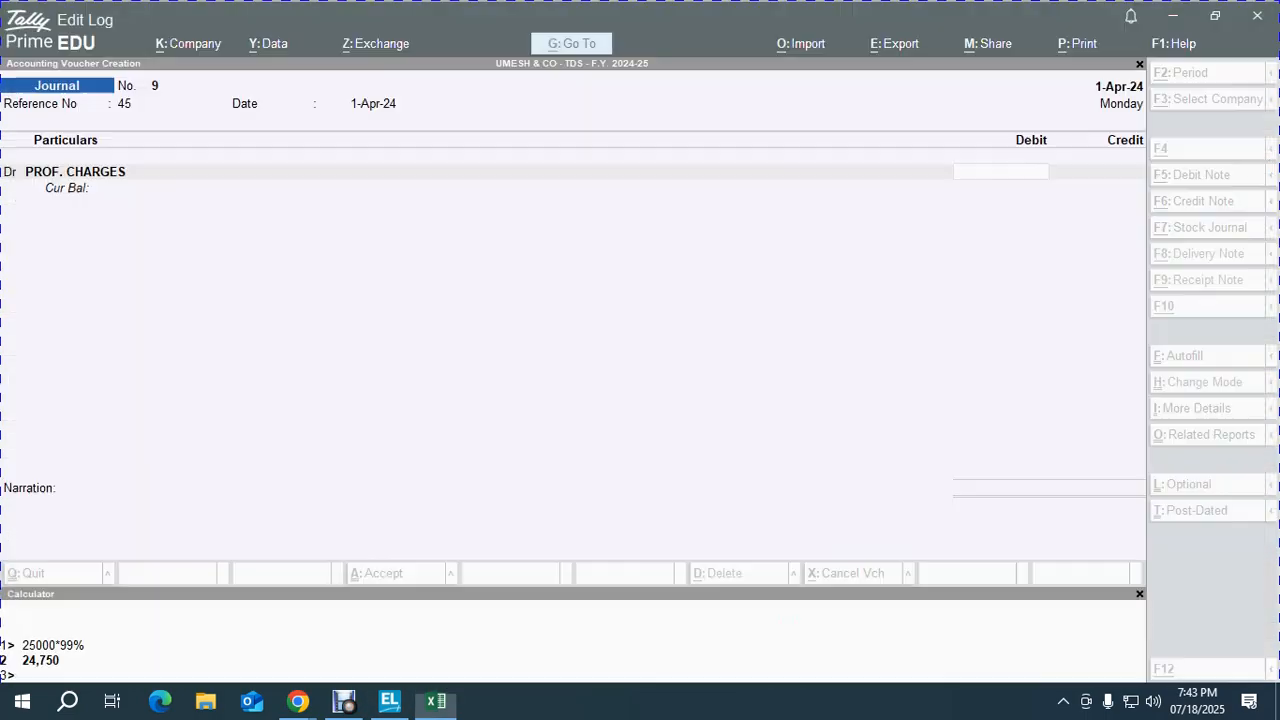
pyautogui.write('35000')
pyautogui.press('Return')
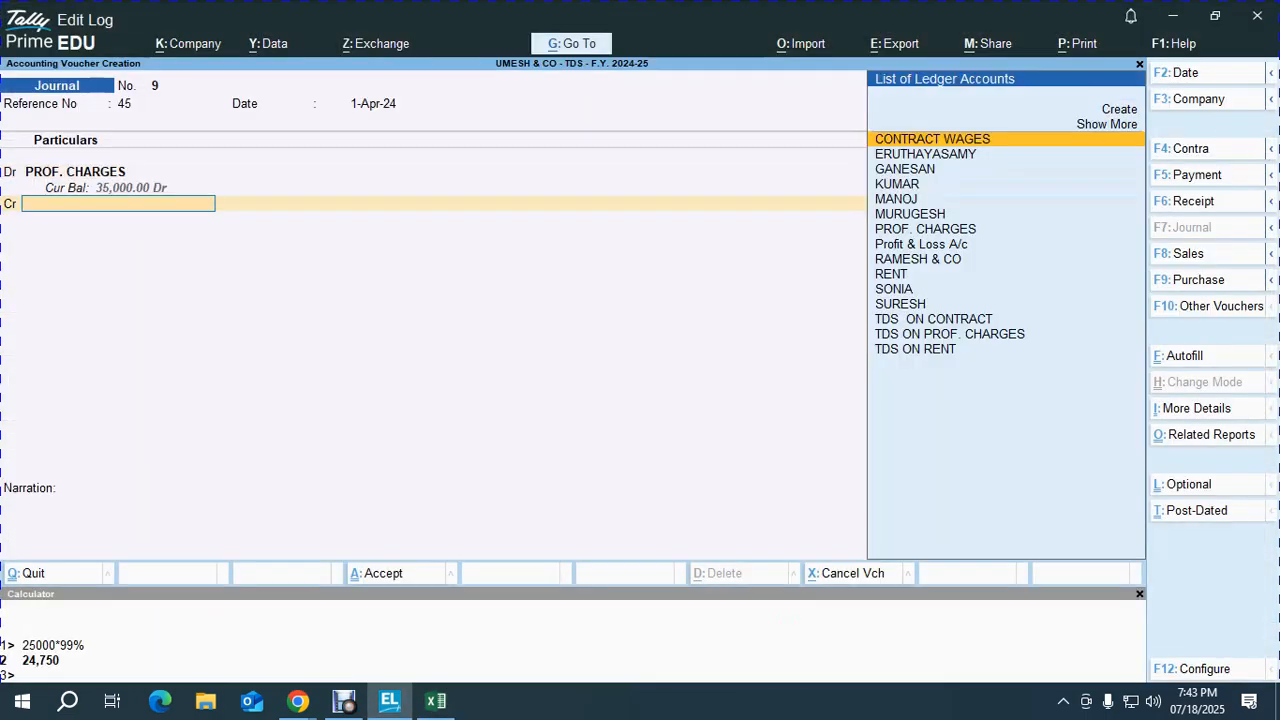
# Step: Credit the party's ledger after calculating TDS of 175 (0.5% of 35,000) and net payable 34,825
pyautogui.hotkey('alt', 'Tab')
pyautogui.hotkey('alt', 'Tab')
pyautogui.write('ERU')
pyautogui.press('Return')
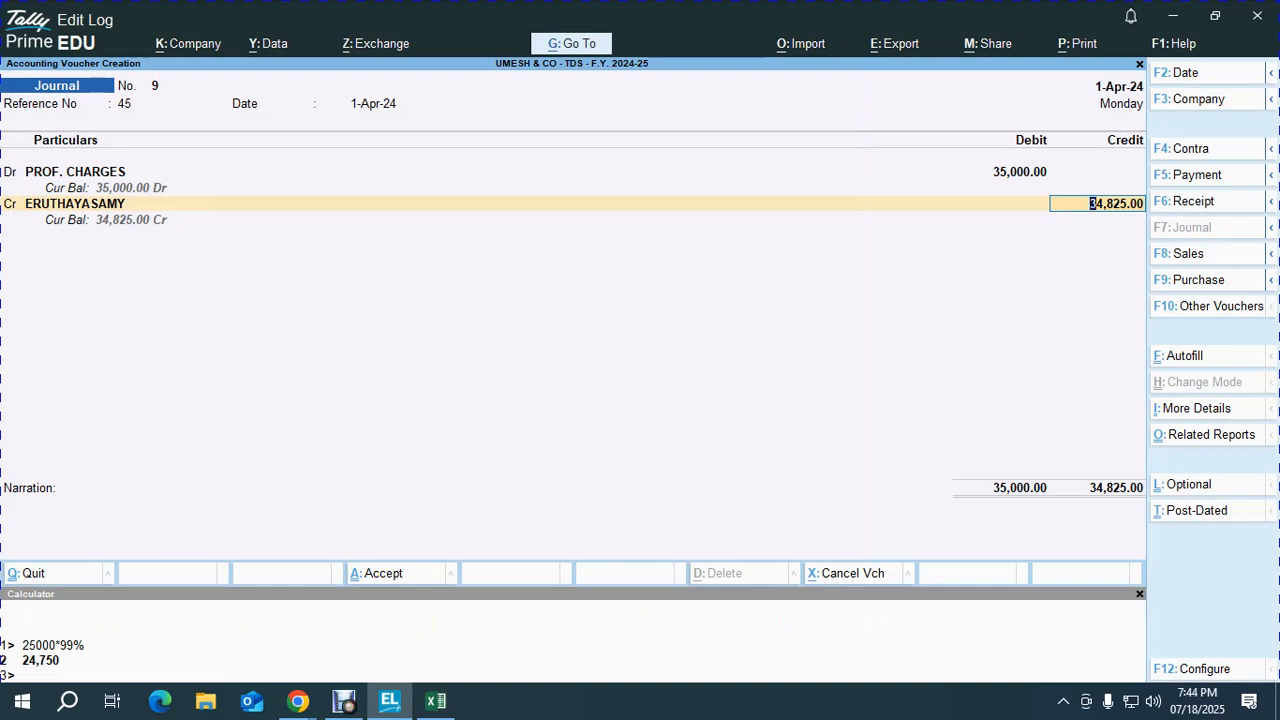
pyautogui.hotkey('ctrl', 'n')
pyautogui.write('35')
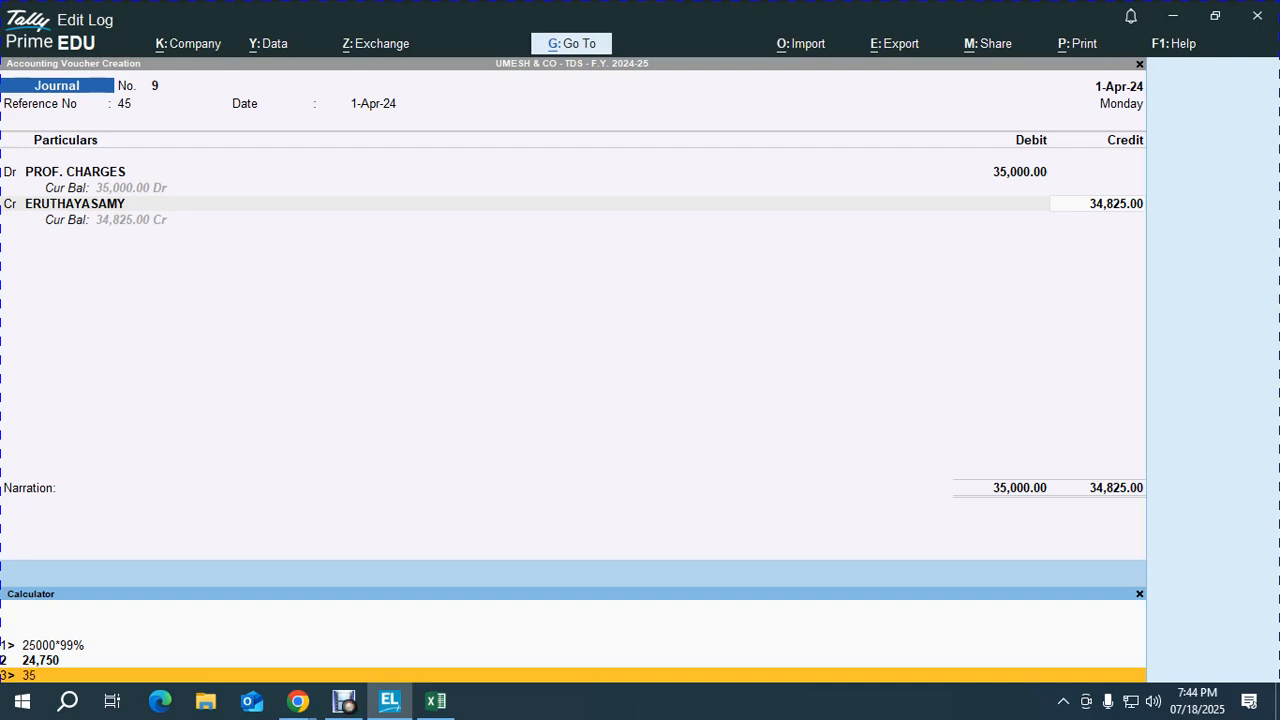
pyautogui.write('000*.5/100')
pyautogui.press('Return')
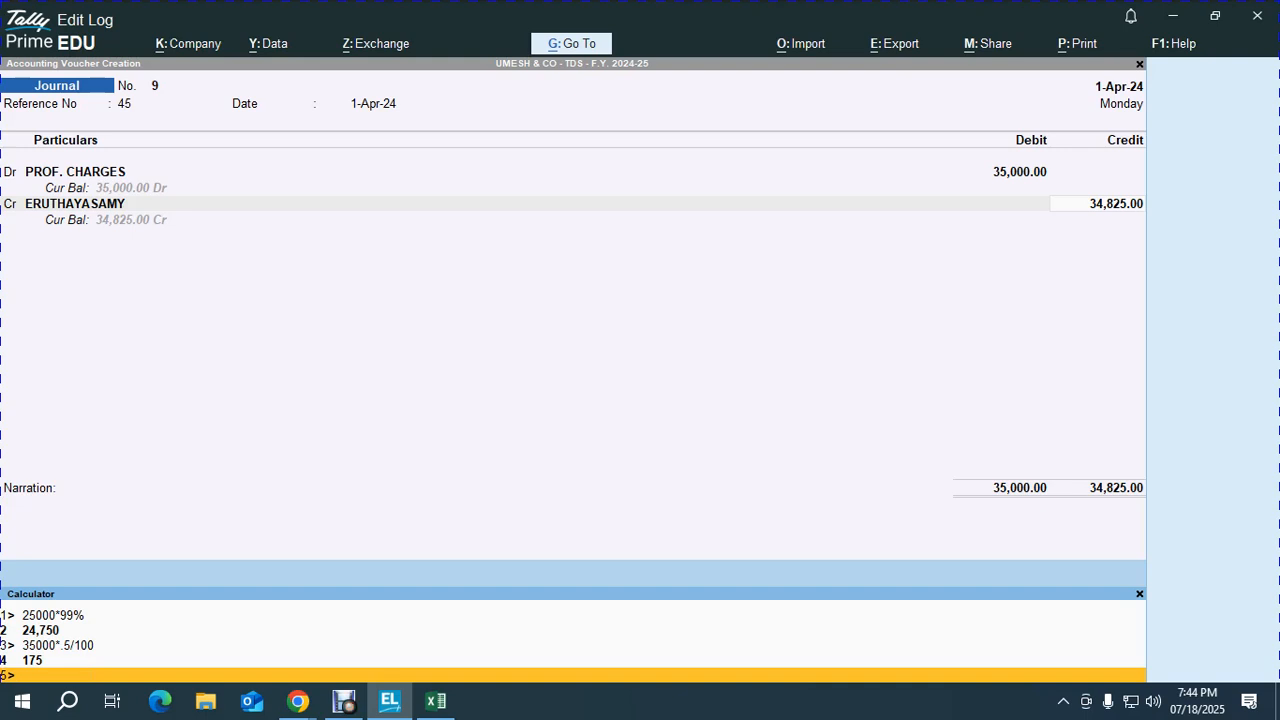
pyautogui.write('35000-175')
pyautogui.press('Return')
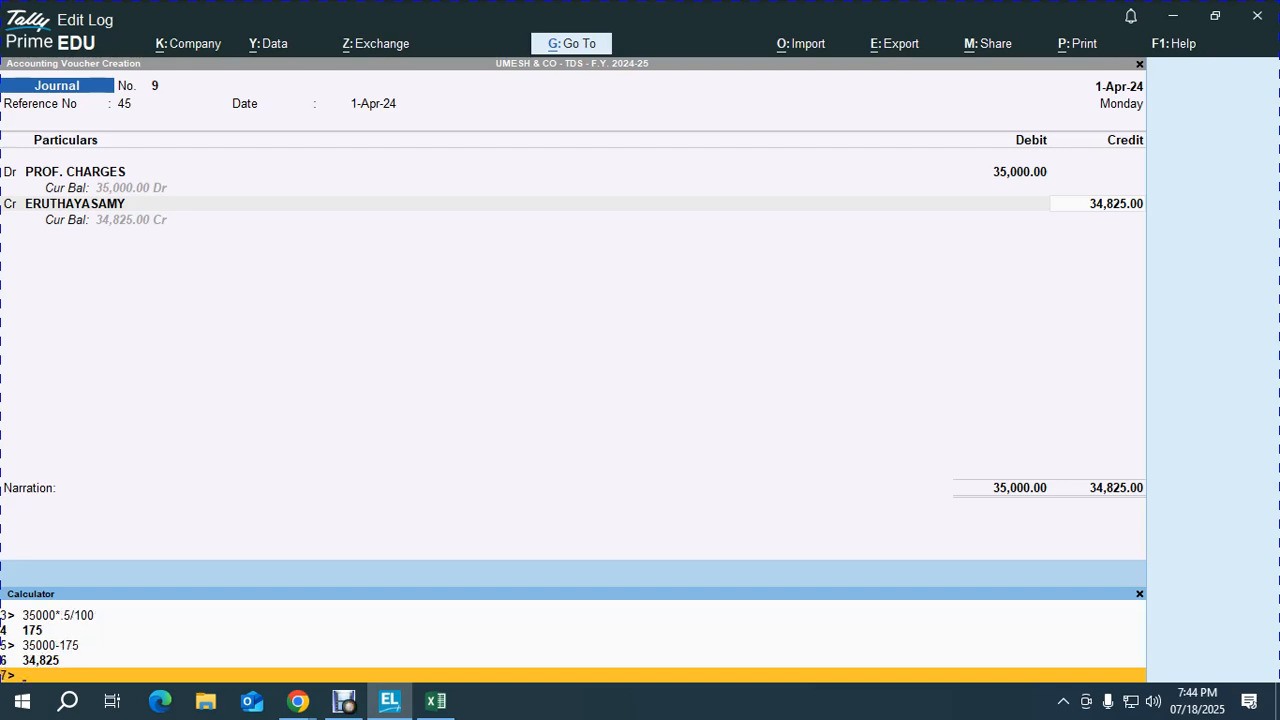
pyautogui.hotkey('ctrl', 'm')
# Step: Add bill reference 45 for 175 and credit TDS ON PROF. CHARGES with 175
pyautogui.press('Return')
pyautogui.press('Return')
pyautogui.press('Return')
pyautogui.press('Return')
pyautogui.press('Return')
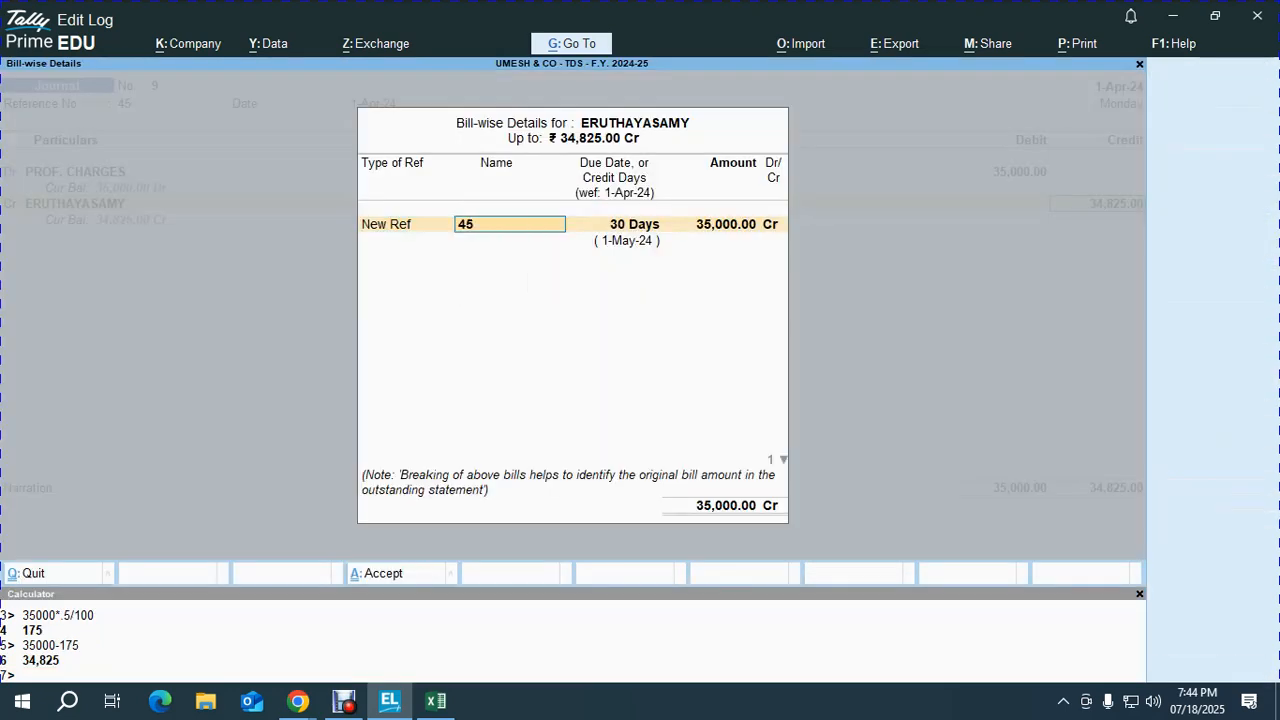
pyautogui.press('Return')
pyautogui.press('Return')
pyautogui.press('Return')
pyautogui.press('Return')
pyautogui.press('Return')
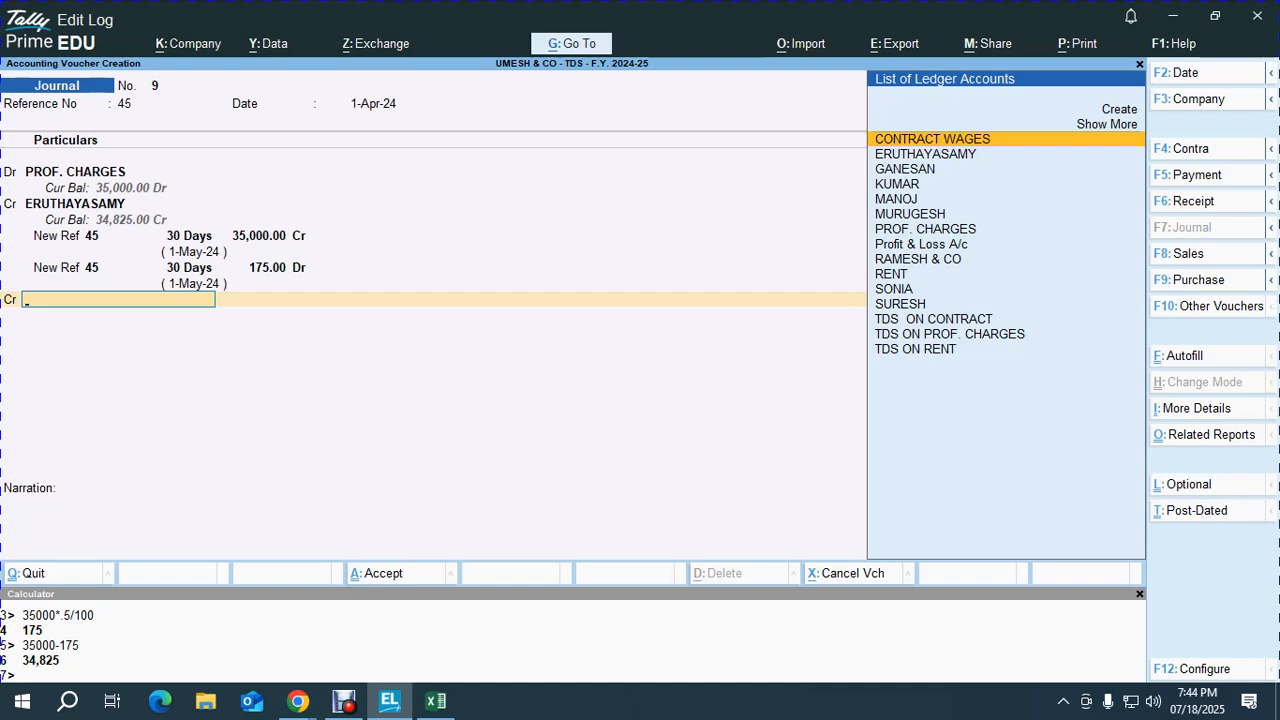
pyautogui.write('TDS')
pyautogui.press('Down')
pyautogui.press('Down')
pyautogui.press('Up')
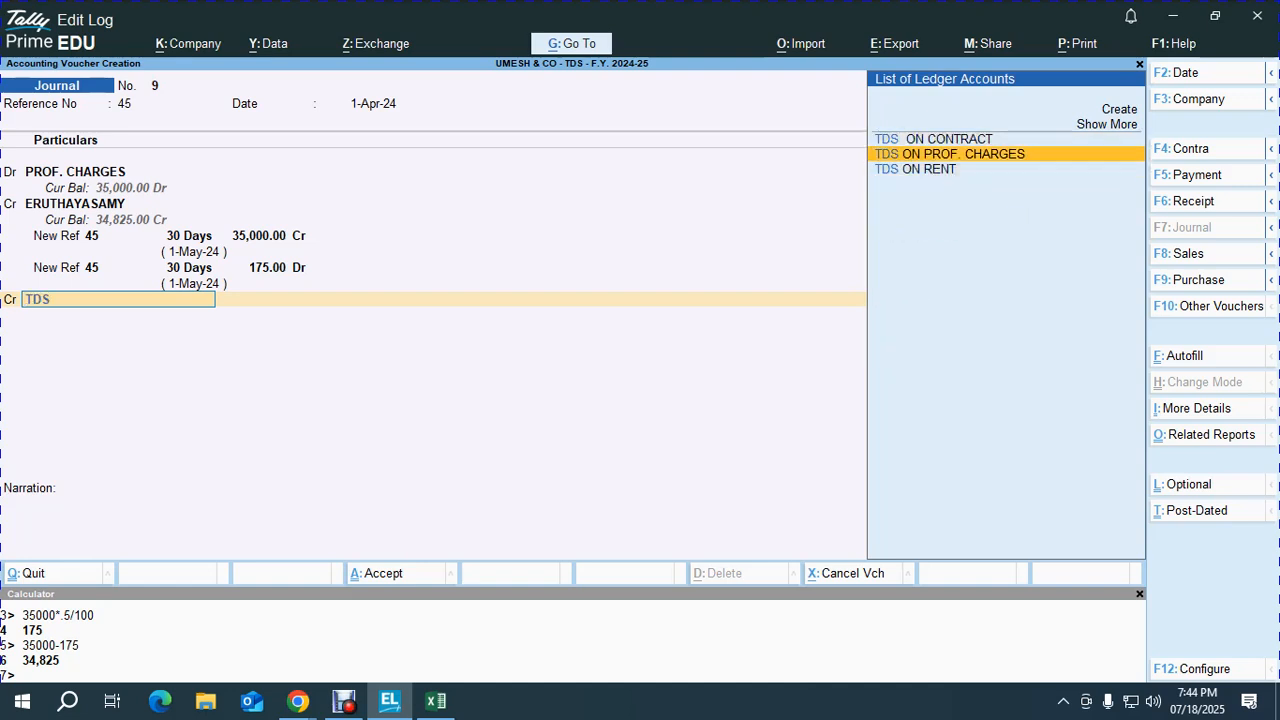
pyautogui.press('Return')
pyautogui.press('Return')
pyautogui.press('Return')
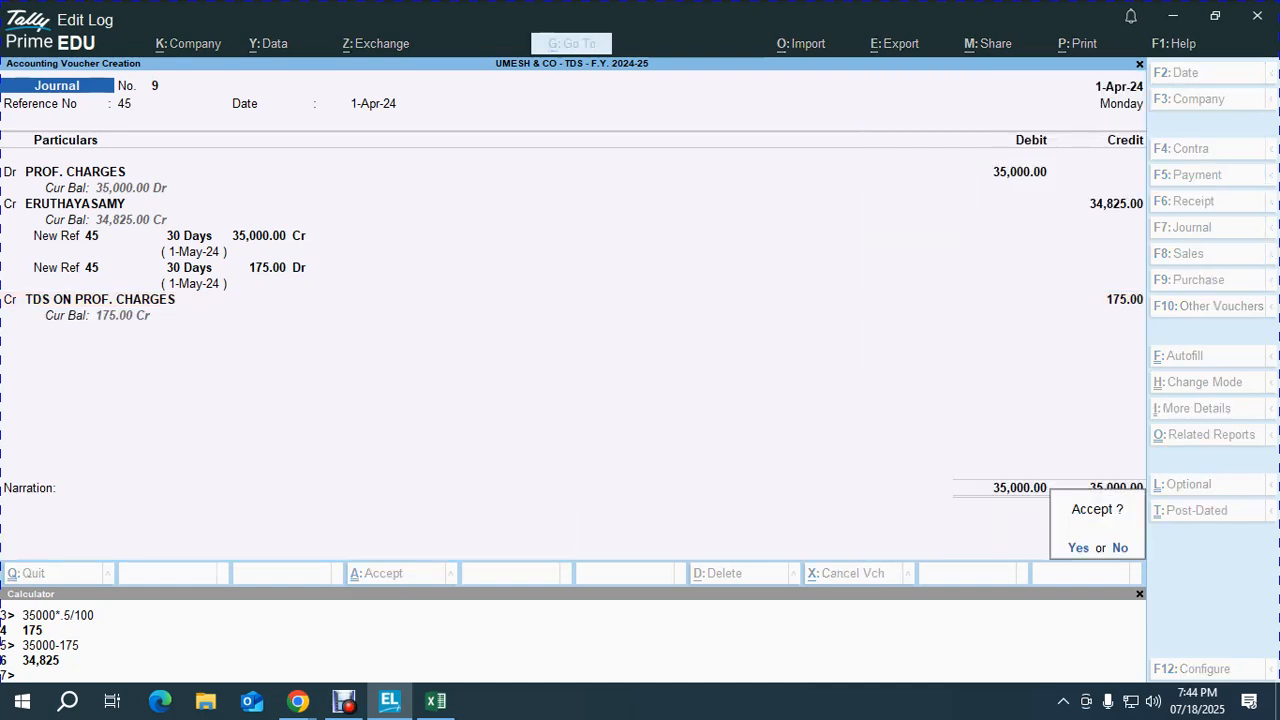
# Step: Add a narration about professional charges payable to the party for work done, and save Journal No. 9
pyautogui.press('Escape')
pyautogui.write('BEING THE A')
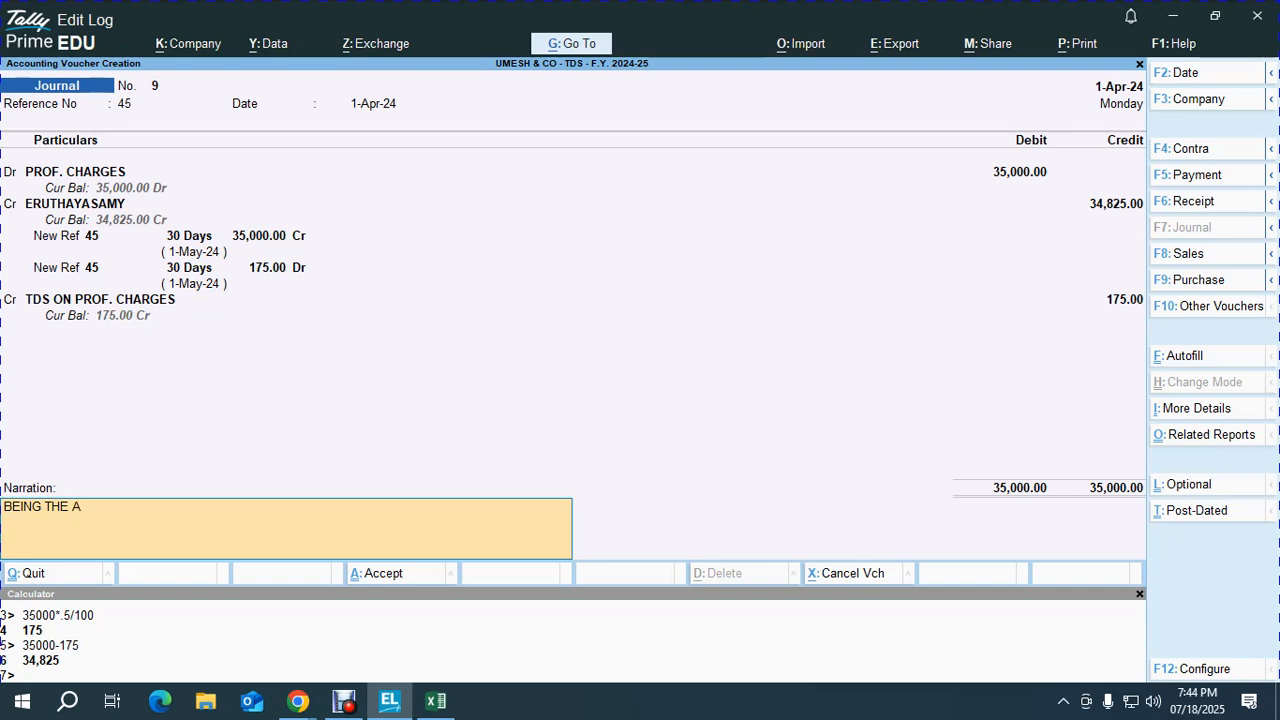
pyautogui.write('MOUNT OPAYYABLE AS P')
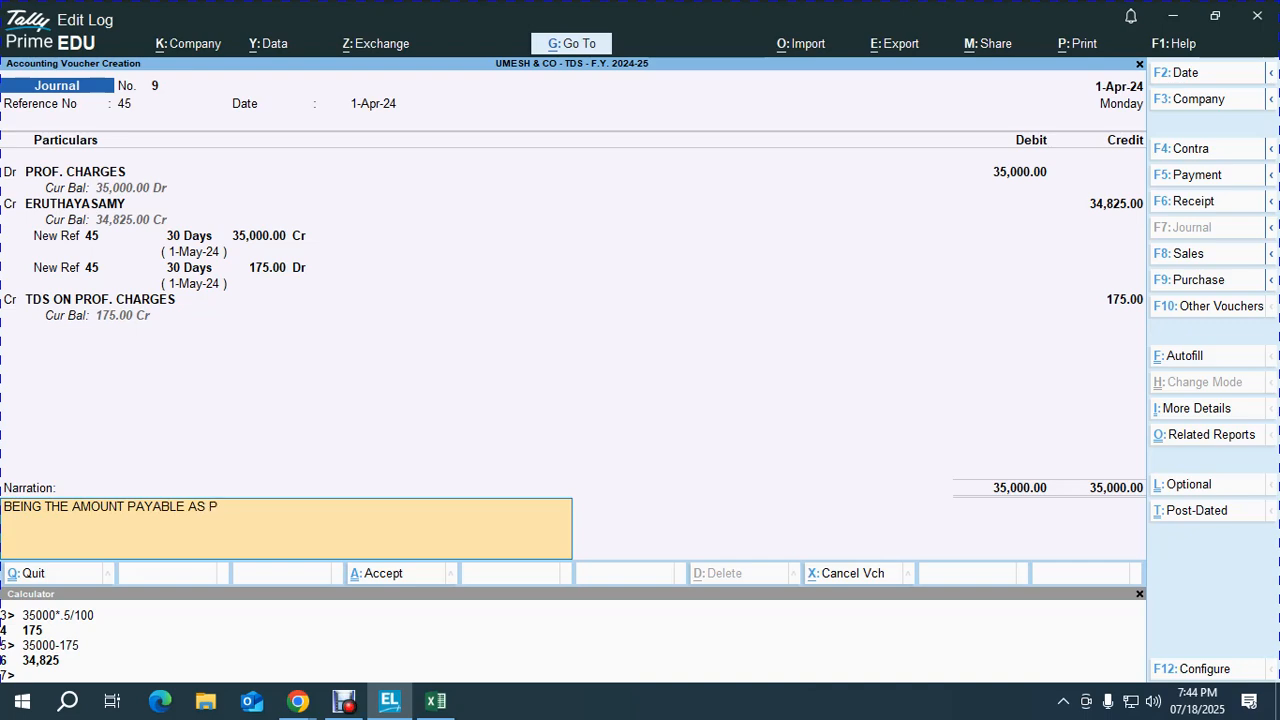
pyautogui.write('ROF. CHARGES TO ERUTHAYASAMY FO')
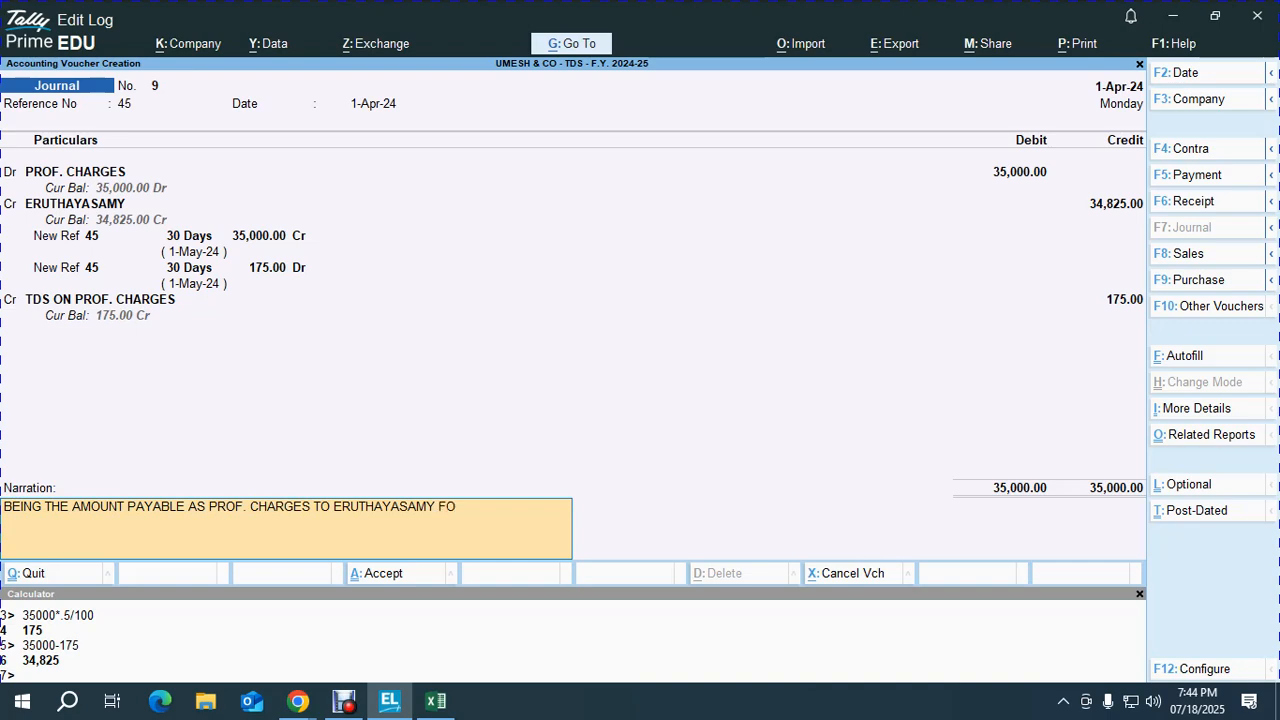
pyautogui.write('R WOPRK DONE')
pyautogui.press('Return')
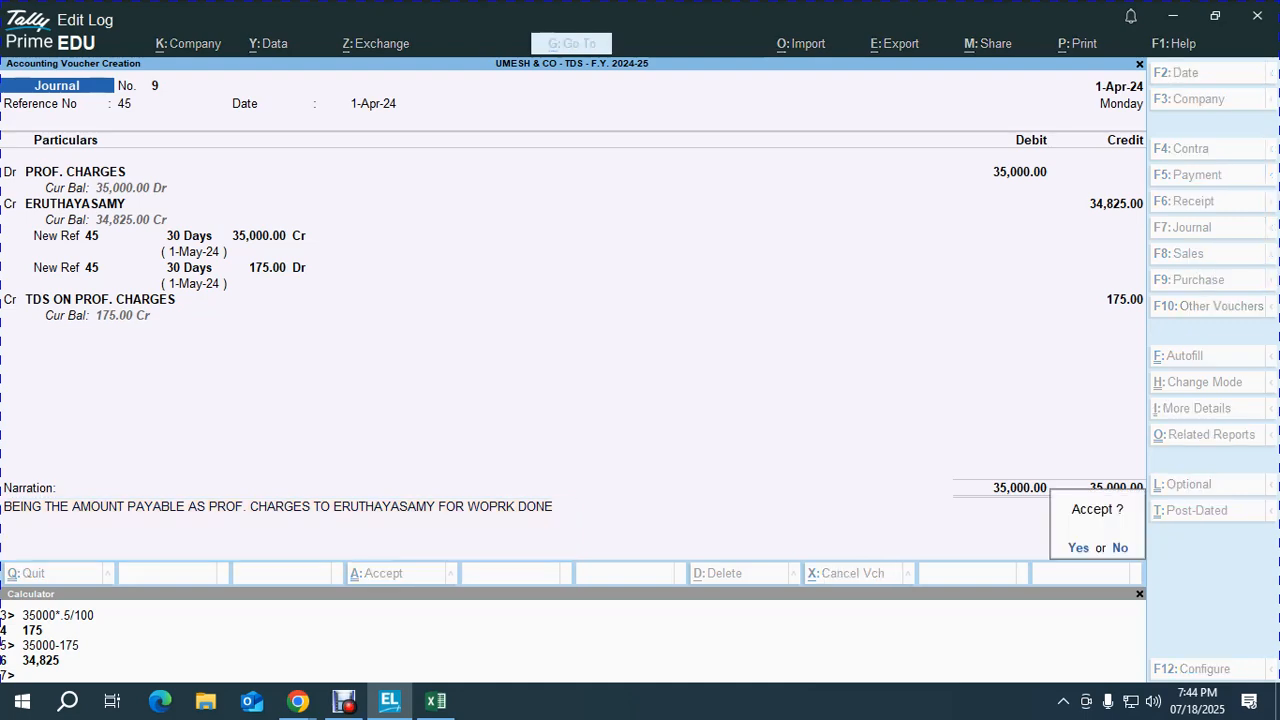
pyautogui.press('Return')
pyautogui.press('Escape')
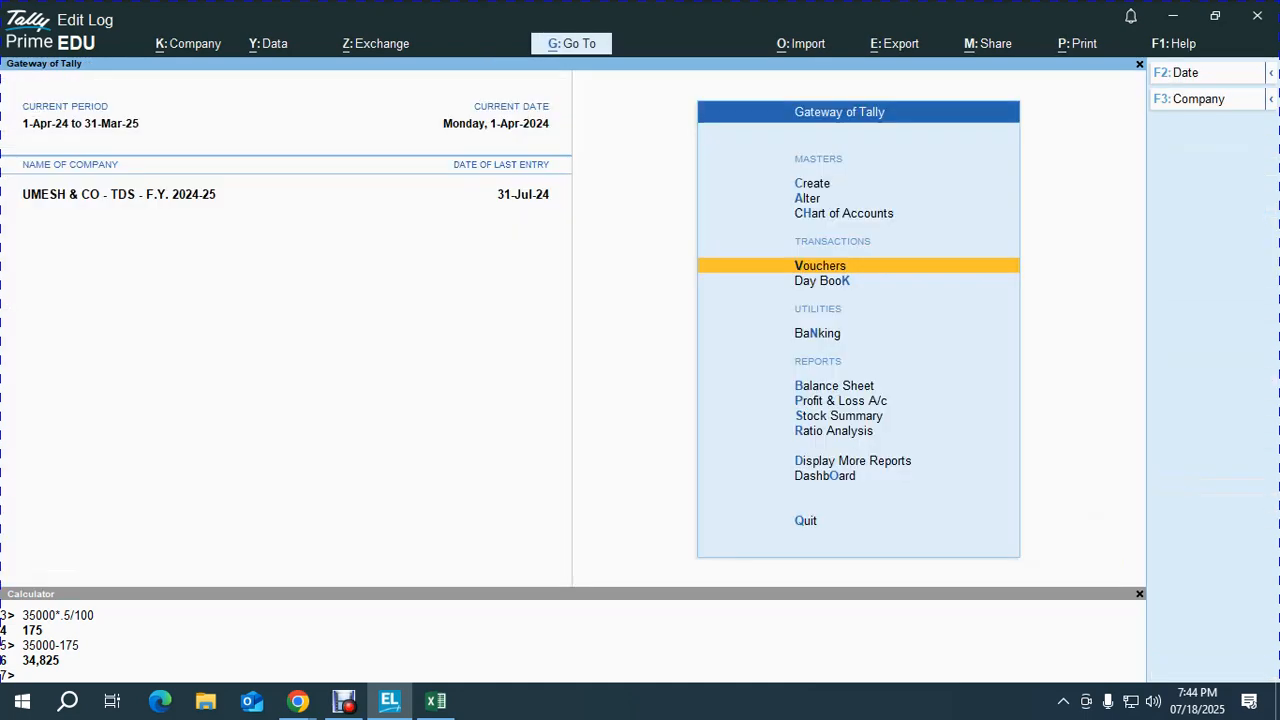
# Step: Start a Payment voucher and check row 61's payment date in the Excel sheet
pyautogui.hotkey('alt', 'Tab')
pyautogui.press('Tab')
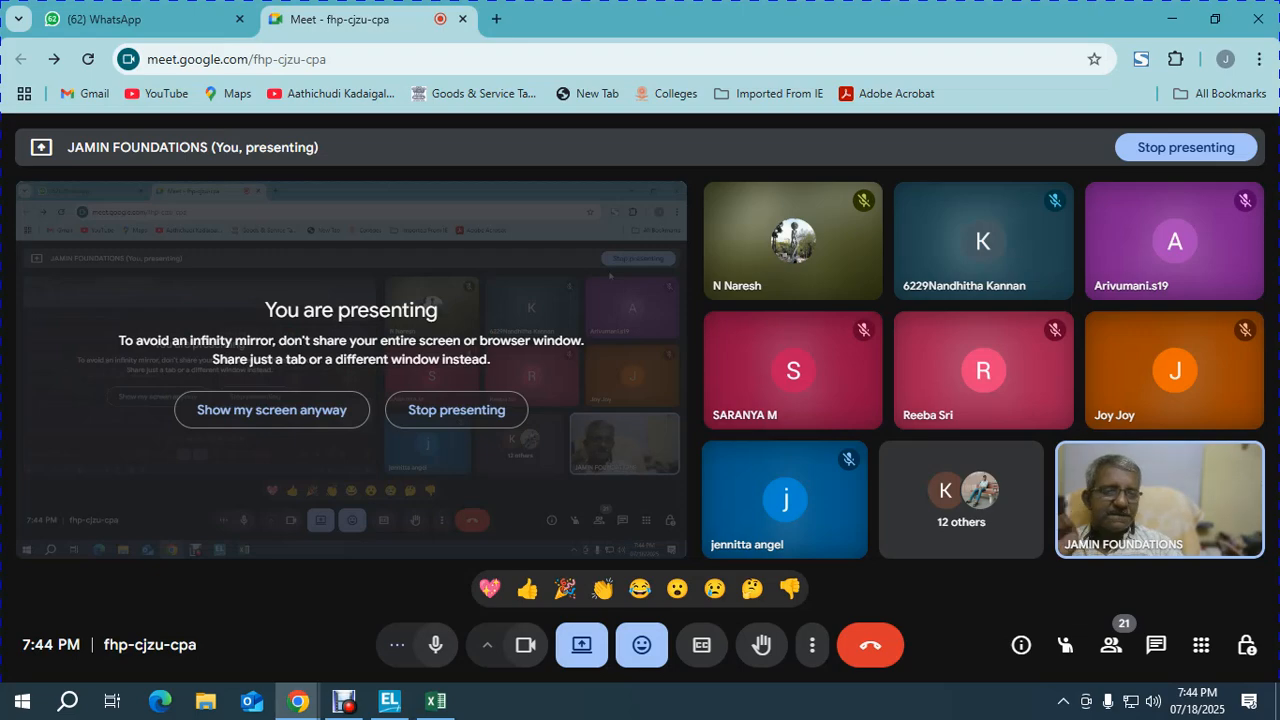
pyautogui.hotkey('alt', 'Tab')
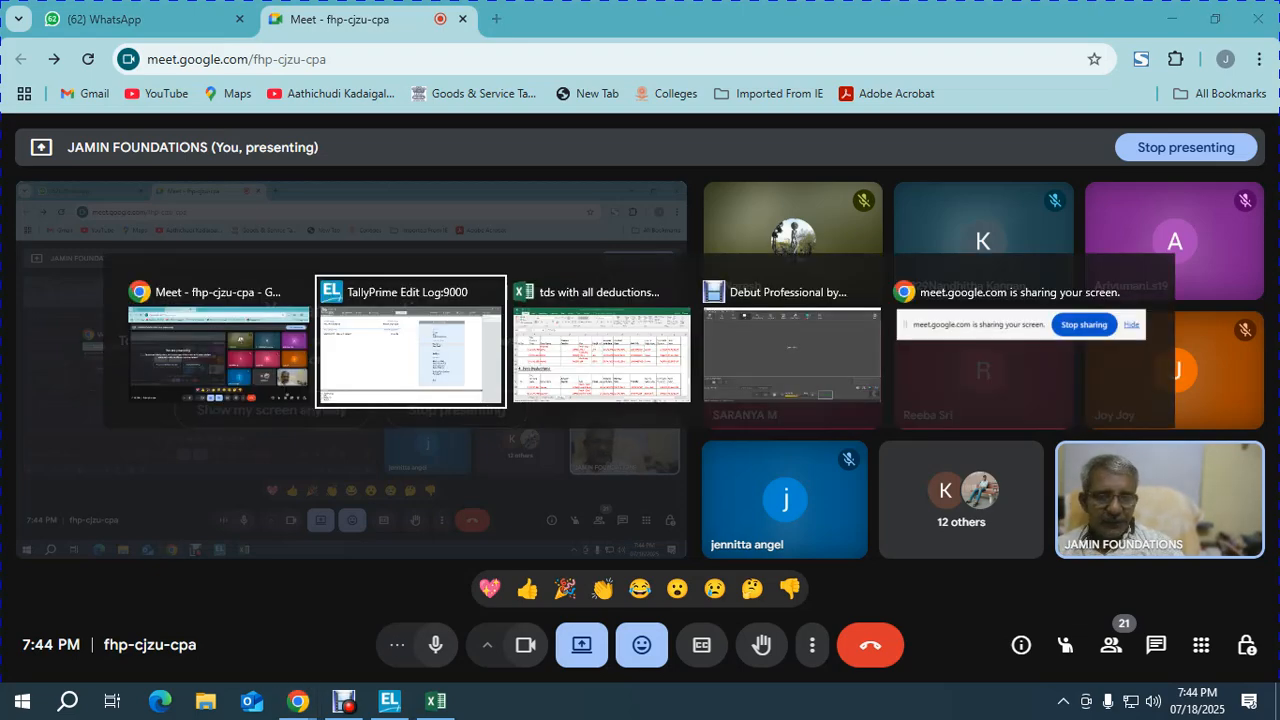
pyautogui.press('Return')
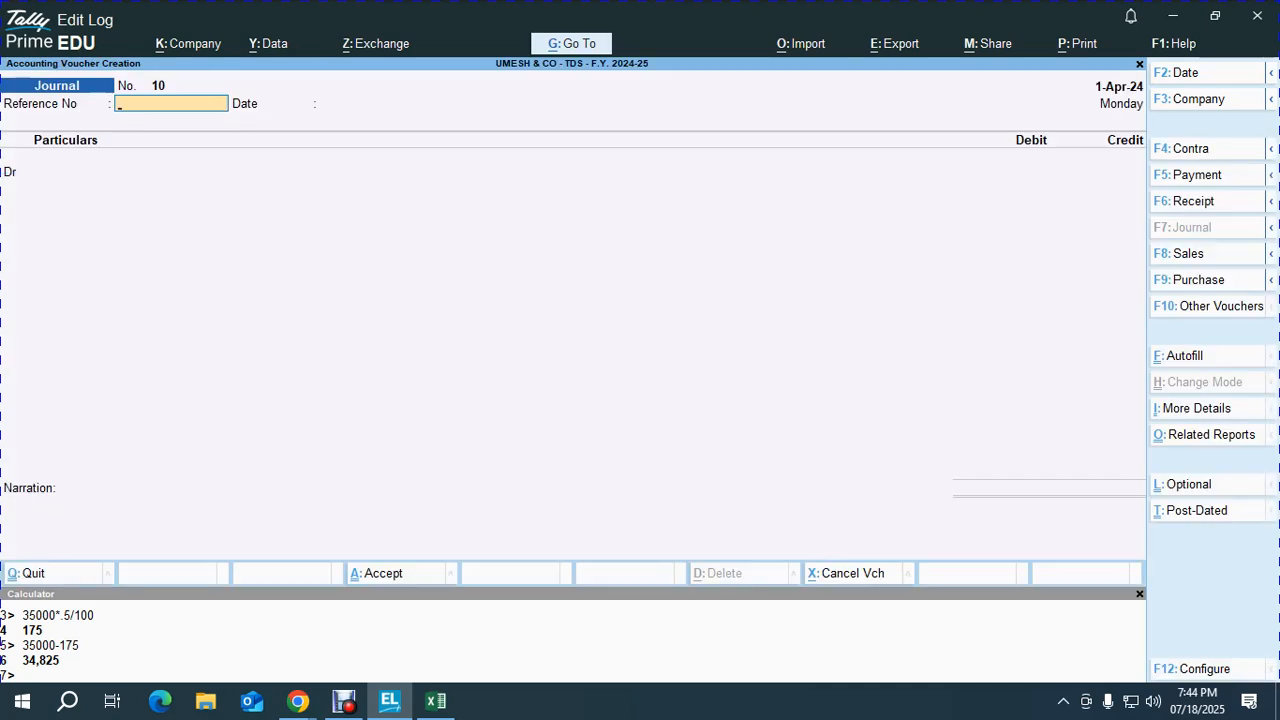
pyautogui.press('F5')
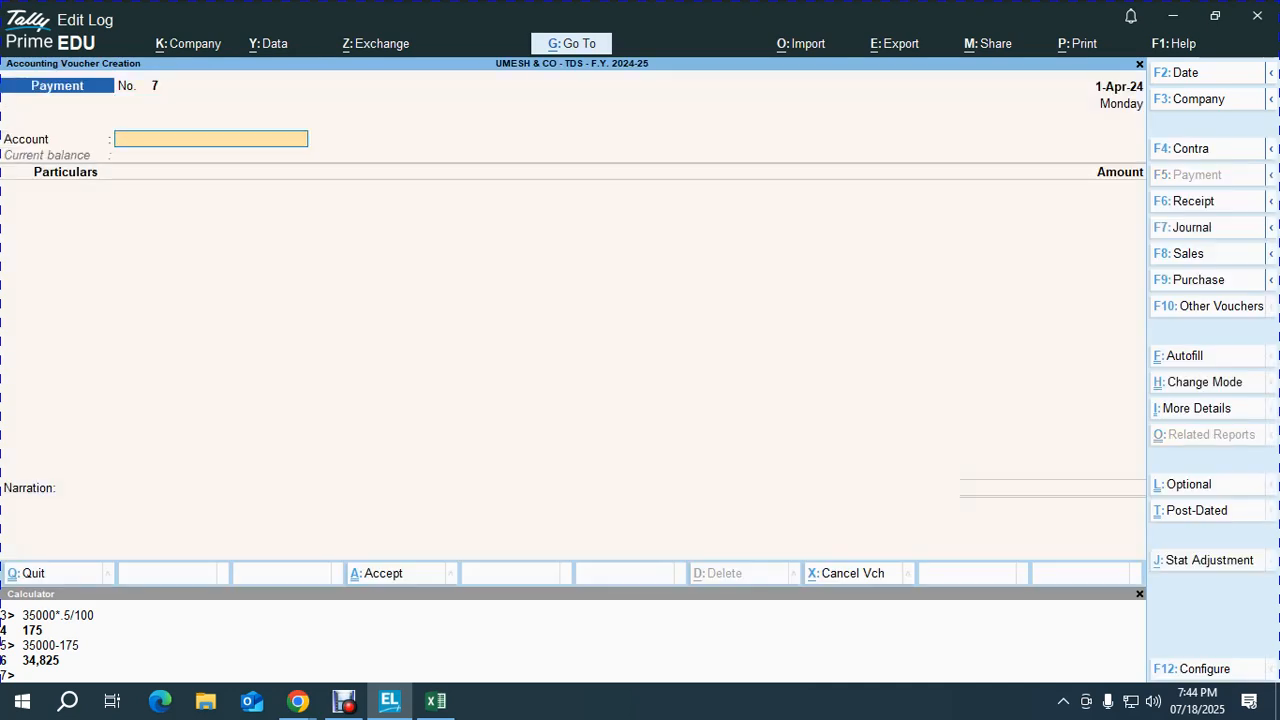
pyautogui.hotkey('alt', 'Tab')
pyautogui.hotkey('alt', 'Tab')
pyautogui.hotkey('alt', 'Tab')
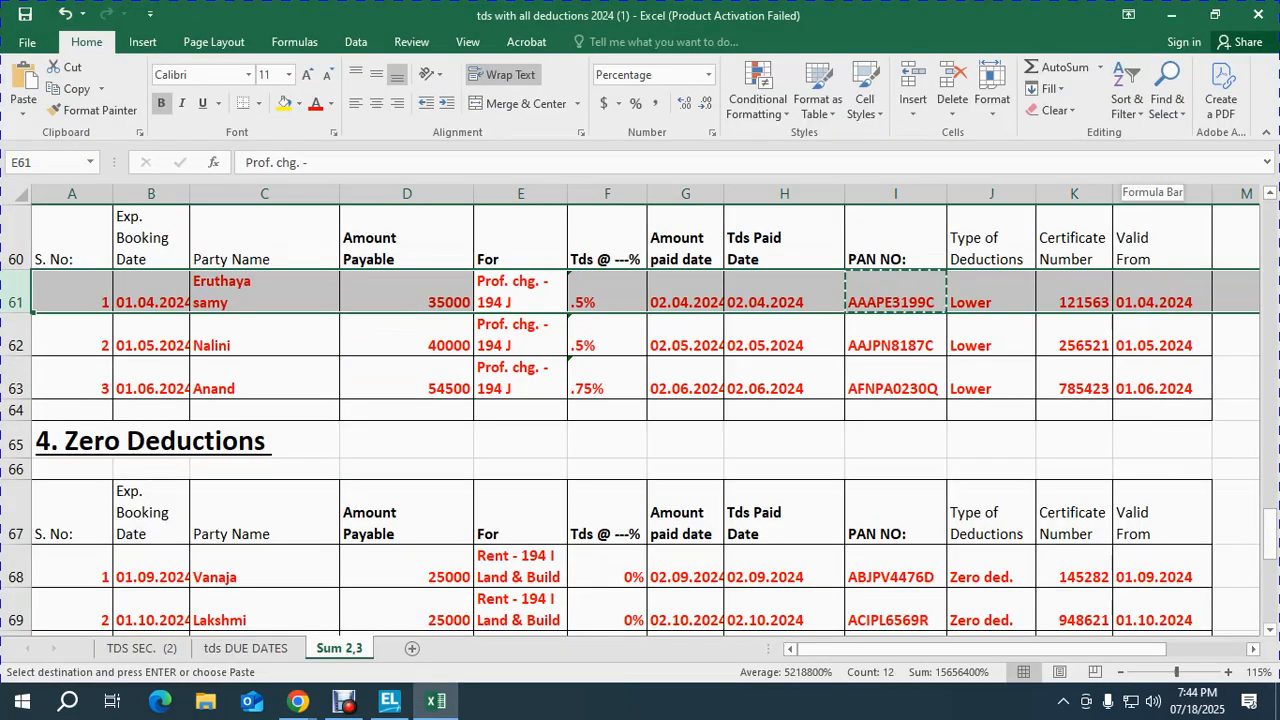
pyautogui.press('Right')
pyautogui.press('Right')
pyautogui.hotkey('shift', 'space')
pyautogui.hotkey('alt', 'Tab')
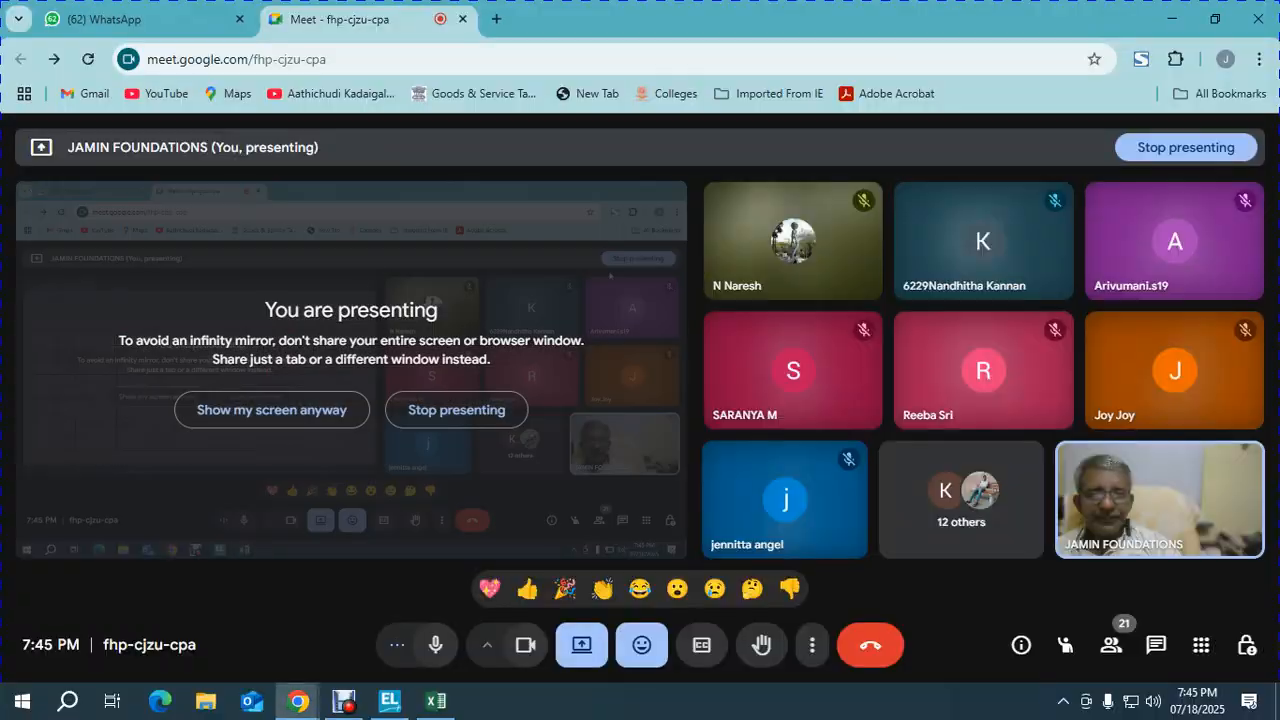
pyautogui.hotkey('alt', 'Tab')
pyautogui.hotkey('alt', 'Tab')
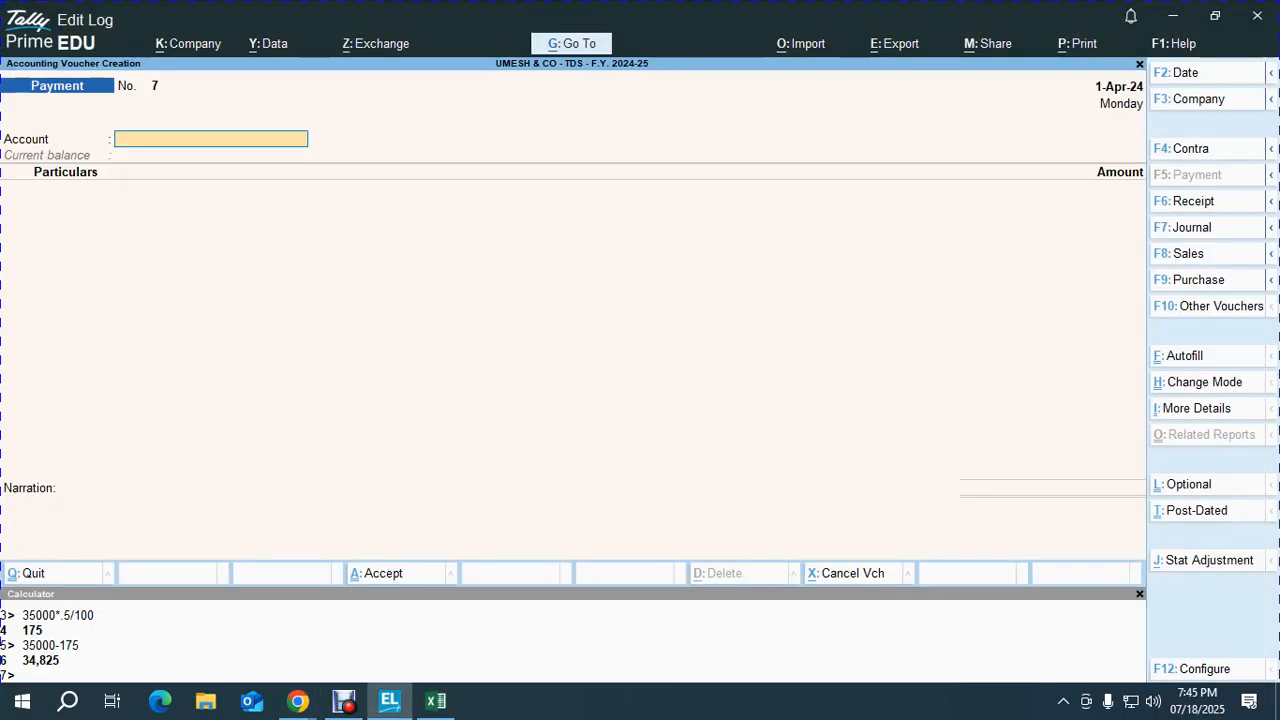
# Step: Pay the party 34,825 from PNB OD A/C on 2-Apr-24 against bill 45
pyautogui.press('F2')
pyautogui.write('2')
pyautogui.press('Return')
pyautogui.write('P')
pyautogui.press('Return')
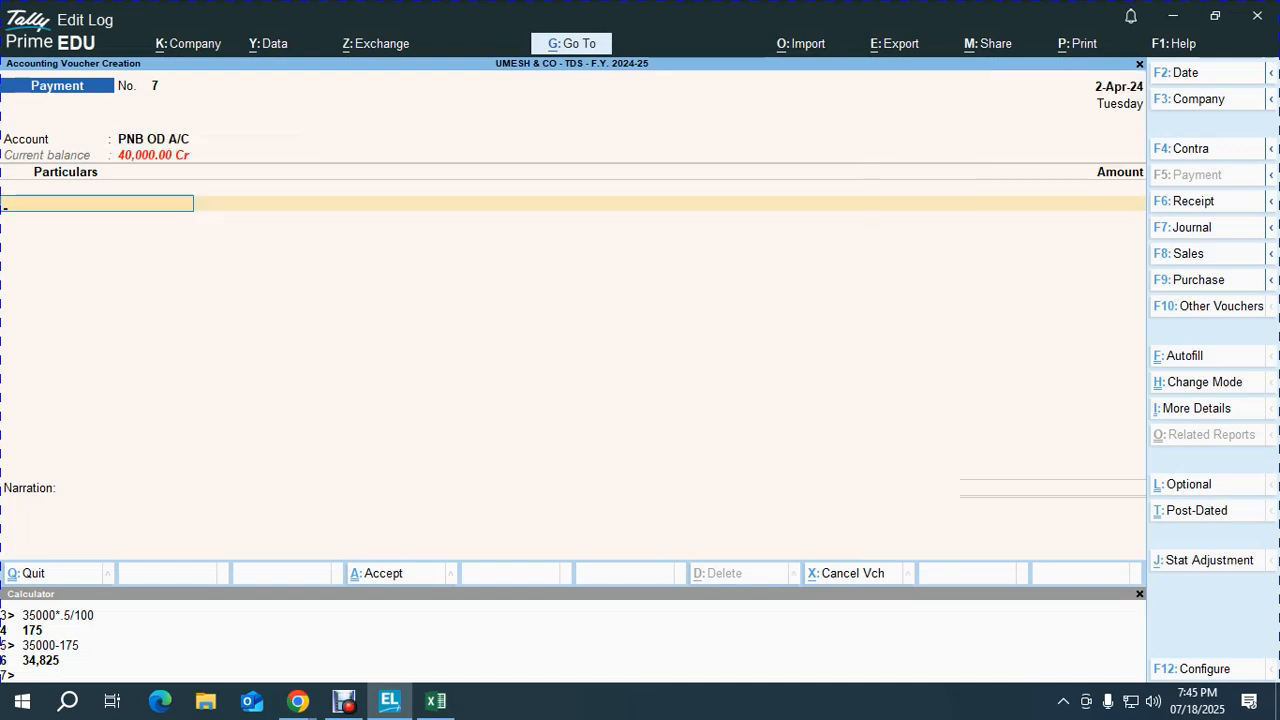
pyautogui.write('ER')
pyautogui.press('Return')
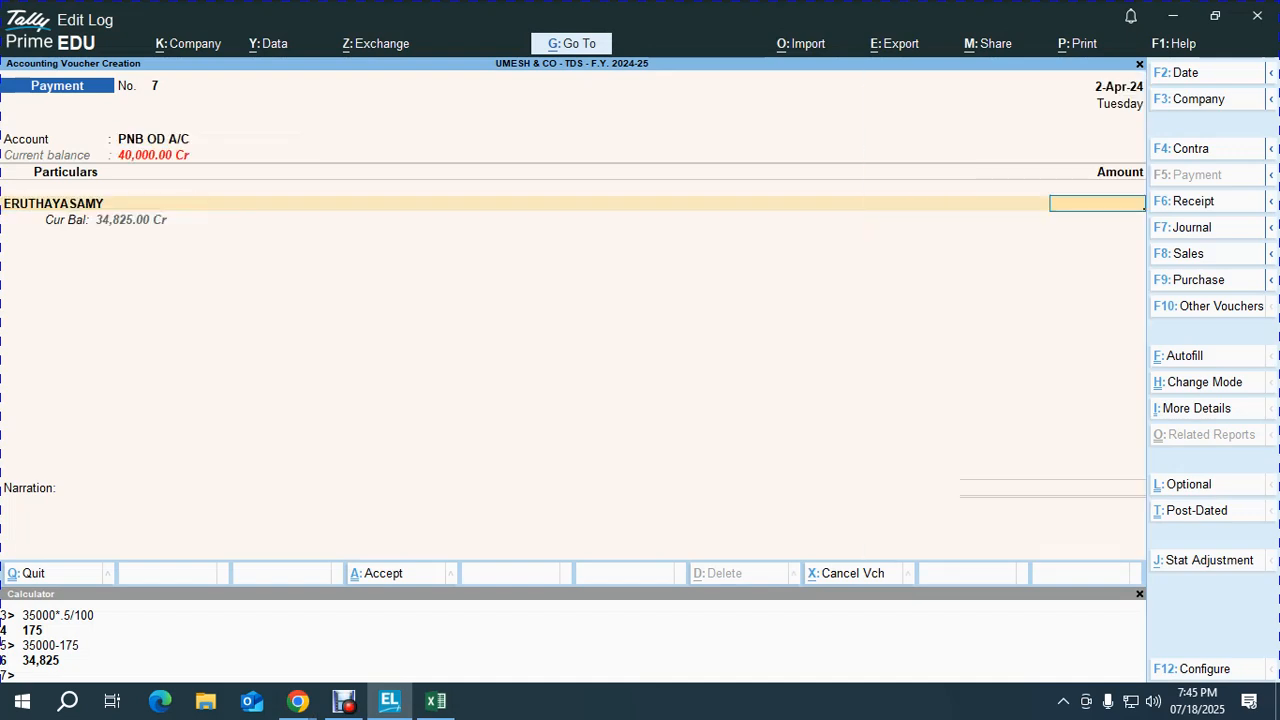
pyautogui.write('34,825')
pyautogui.press('Return')
pyautogui.press('Return')
pyautogui.press('Return')
pyautogui.press('Return')
pyautogui.press('Return')
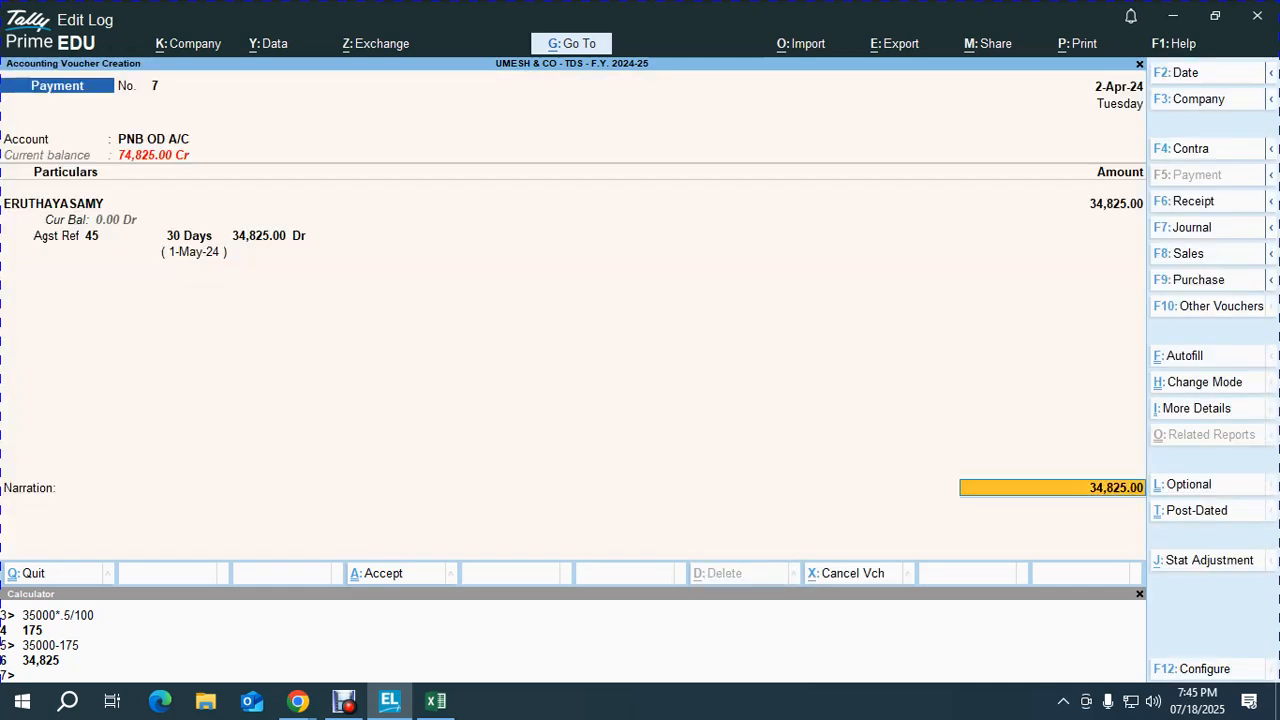
pyautogui.press('Return')
pyautogui.press('Return')
pyautogui.press('Return')
pyautogui.press('Return')
pyautogui.press('Return')
pyautogui.press('Return')
pyautogui.press('Return')
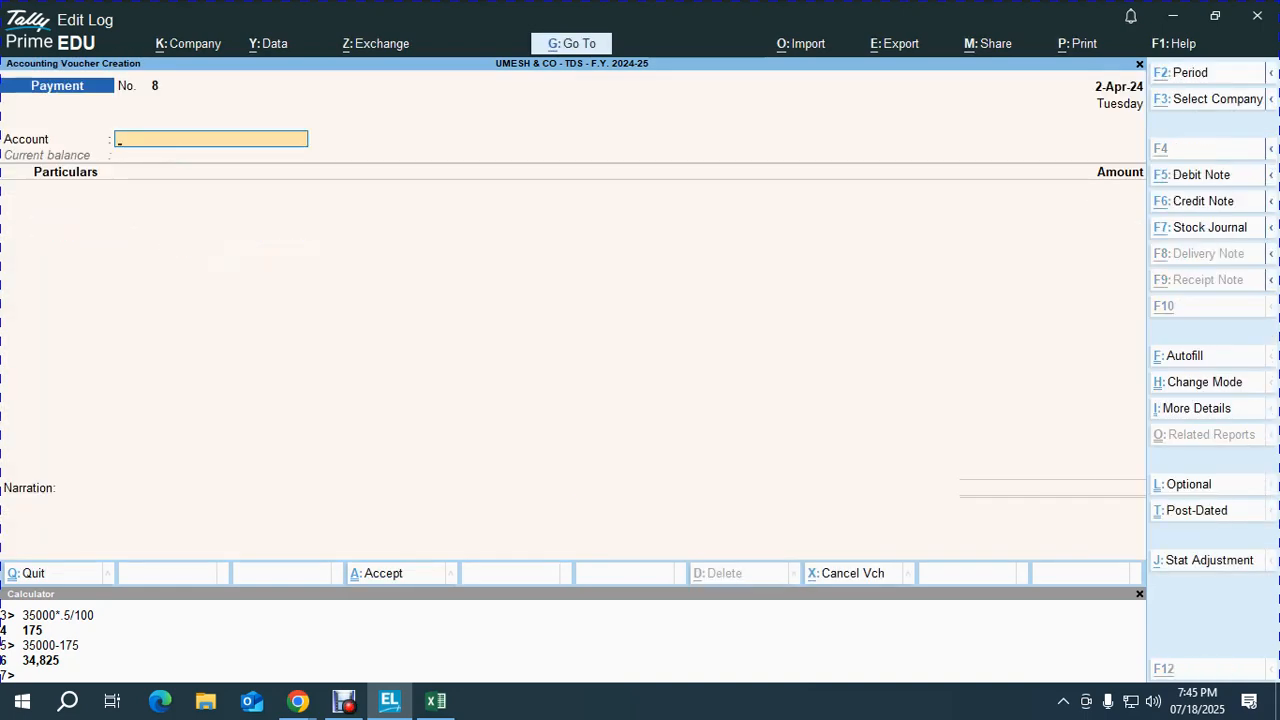
# Step: Check the Tds Paid Date for row 61 in the Excel deduction sheet
pyautogui.hotkey('alt', 'Tab')
pyautogui.hotkey('alt', 'Tab')
pyautogui.hotkey('alt', 'Tab')
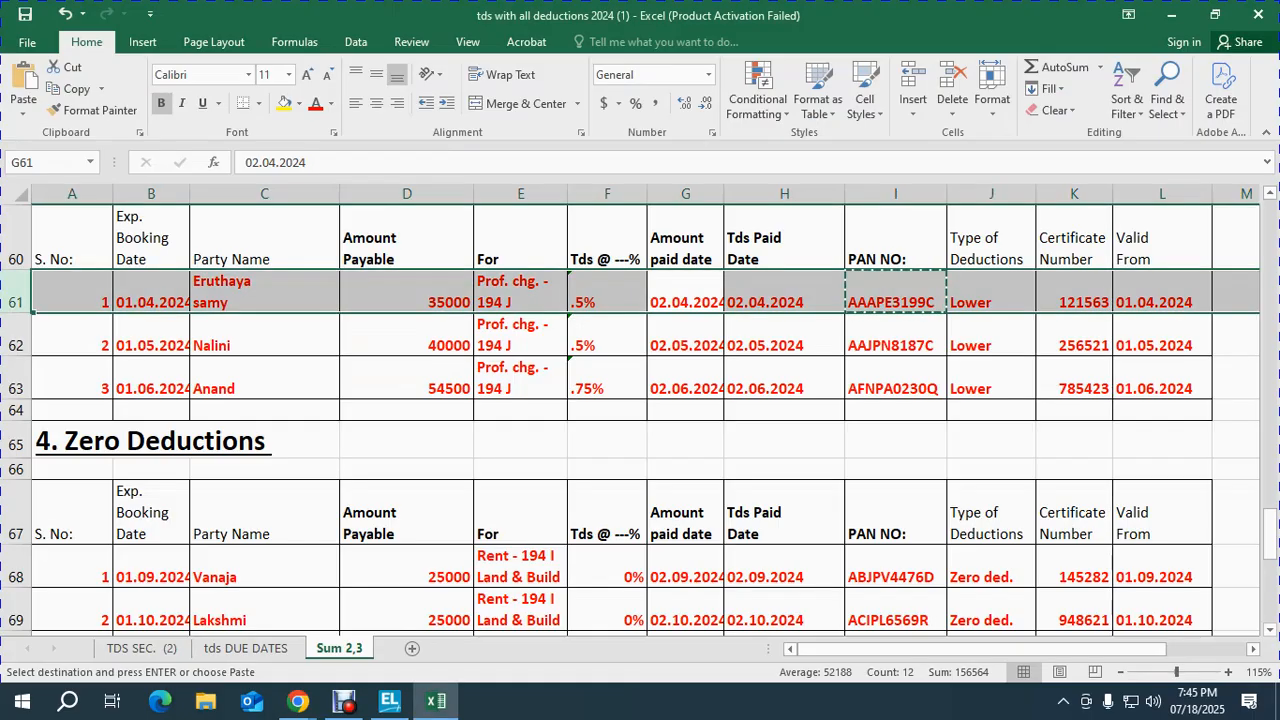
pyautogui.press('Down')
pyautogui.press('Up')
pyautogui.press('Right')
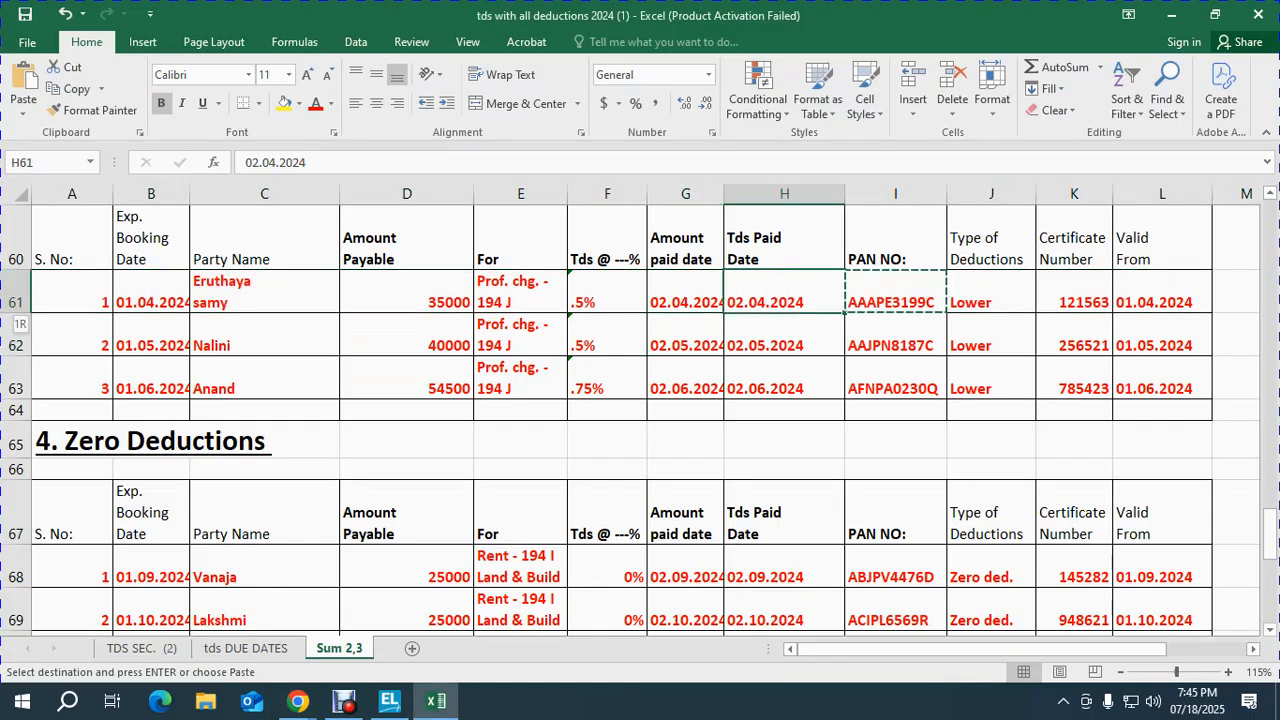
pyautogui.hotkey('shift', 'space')
pyautogui.hotkey('alt', 'Tab')
pyautogui.hotkey('alt', 'Tab')
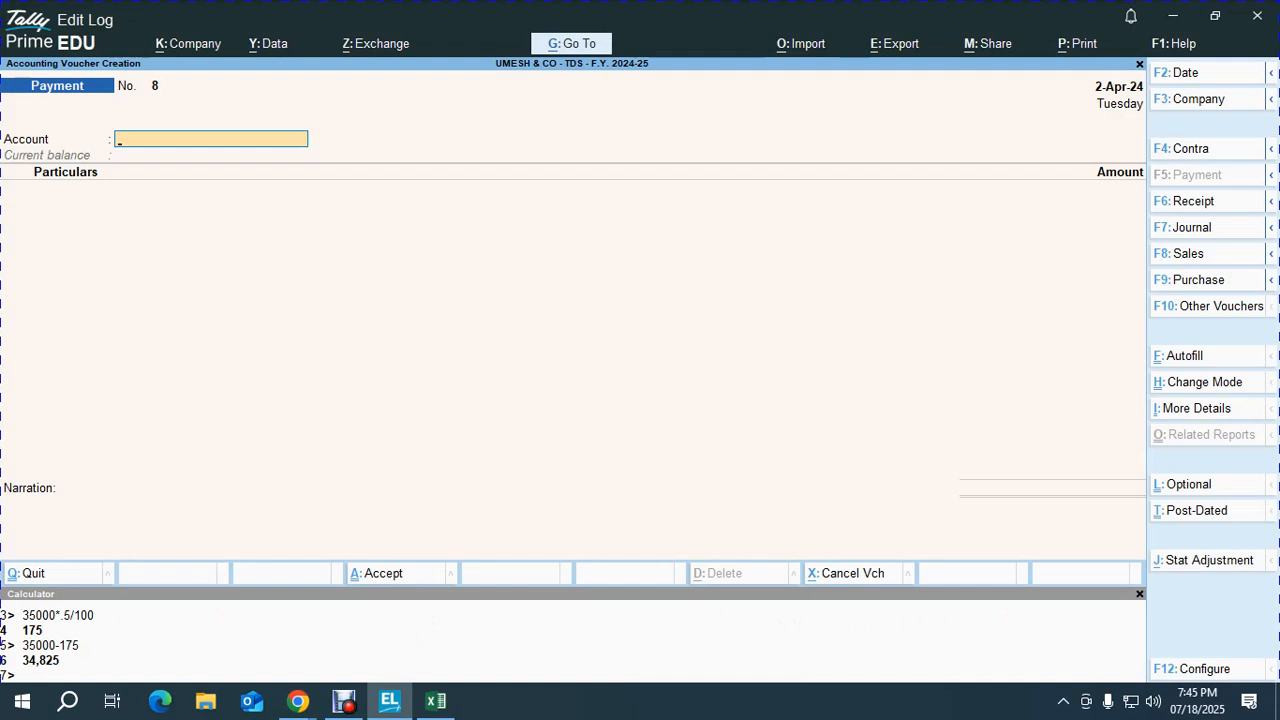
# Step: Pay 175 to TDS ON PROF. CHARGES from PNB OD A/C and save Payment No. 8
pyautogui.press('Return')
pyautogui.write('TDS')
pyautogui.press('Down')
pyautogui.press('Return')
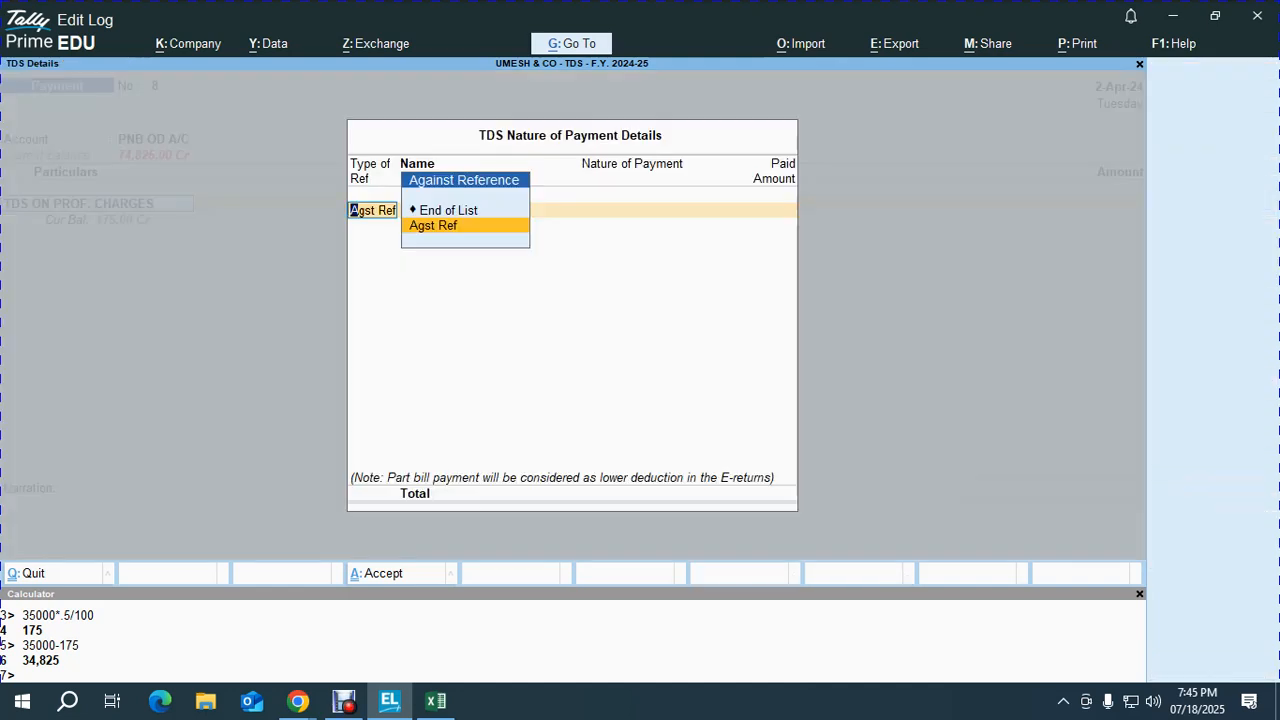
pyautogui.press('Return')
pyautogui.press('Return')
pyautogui.press('Return')
pyautogui.press('Return')
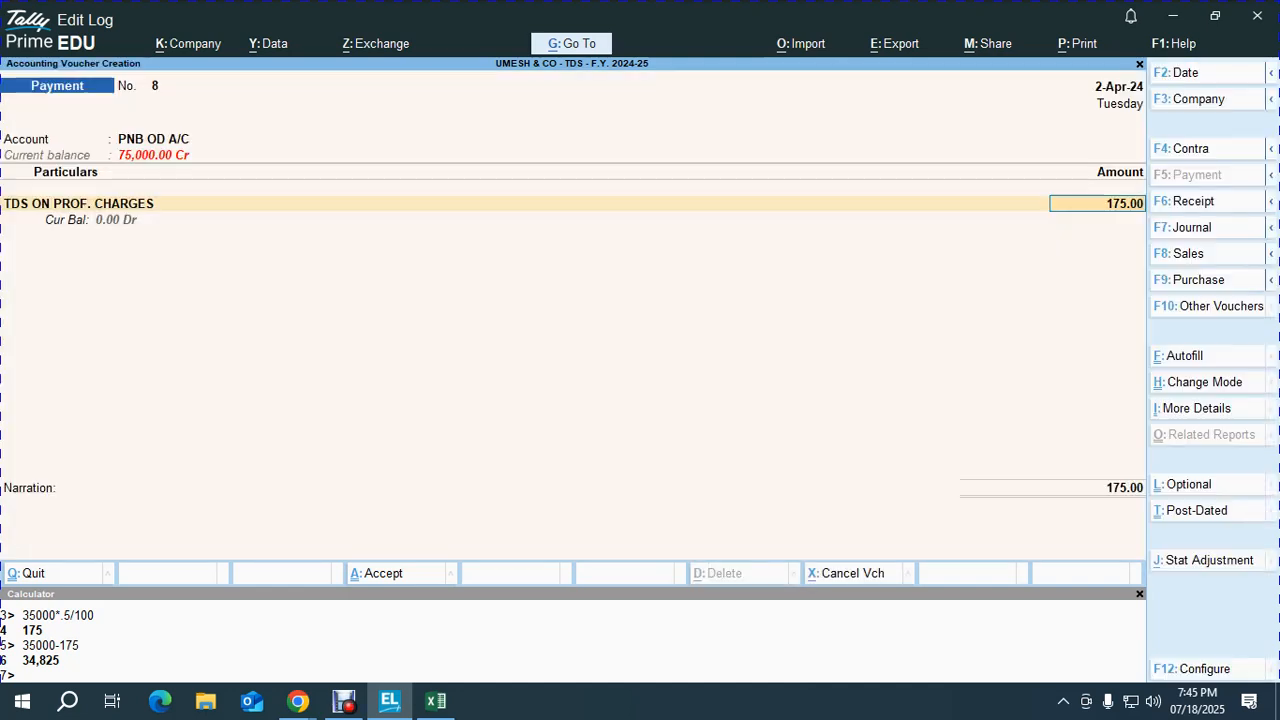
pyautogui.press('Return')
pyautogui.press('Return')
pyautogui.press('Return')
pyautogui.press('Return')
pyautogui.press('Return')
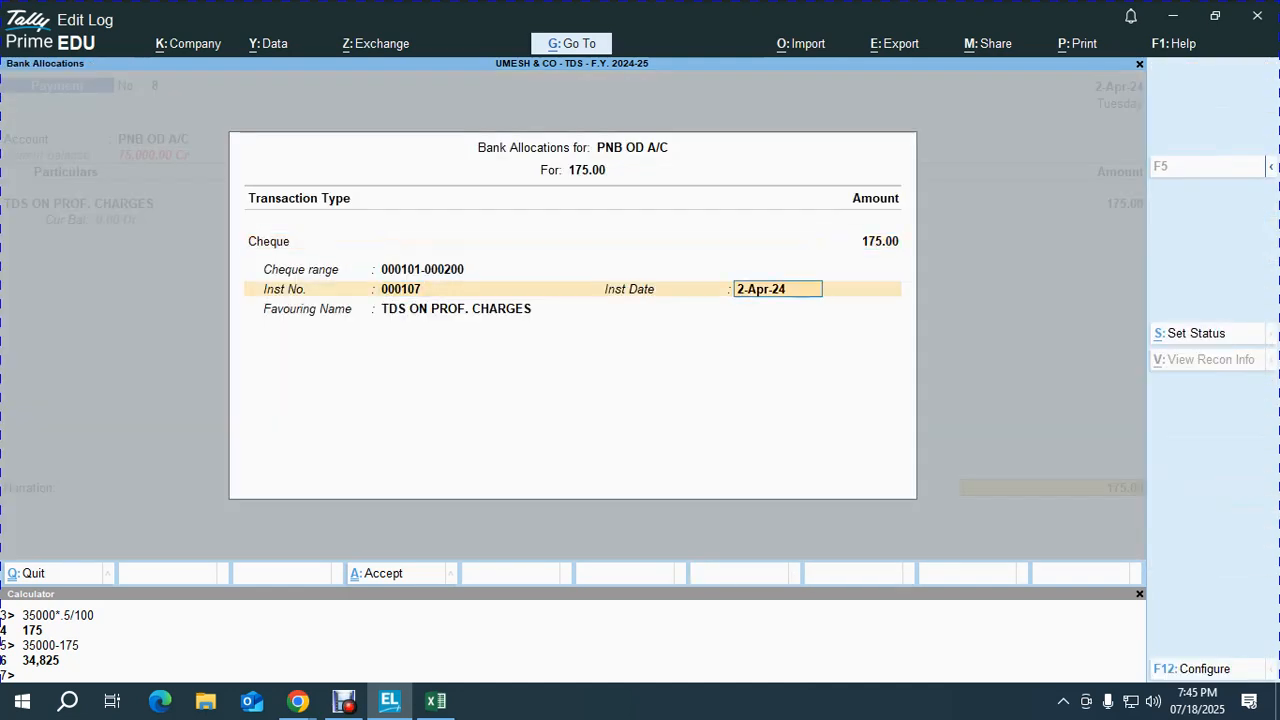
pyautogui.press('Return')
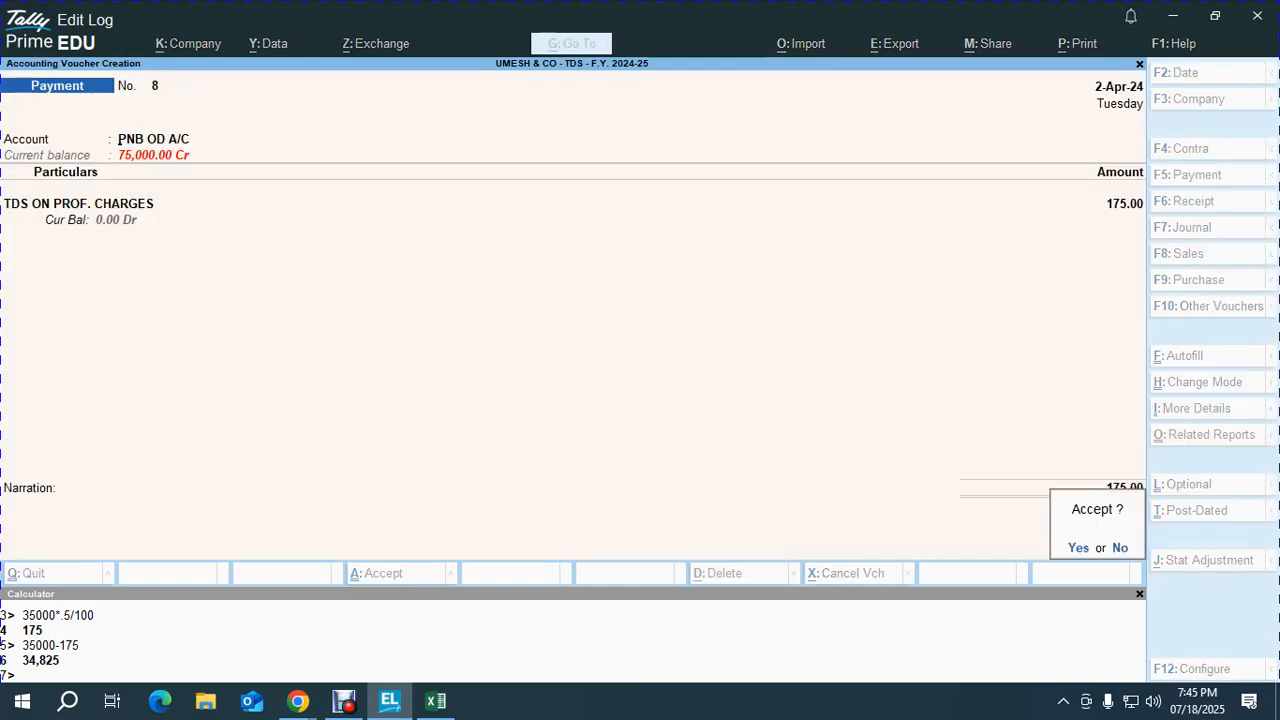
pyautogui.press('Return')
pyautogui.hotkey('alt', 'Tab')
pyautogui.press('Up')
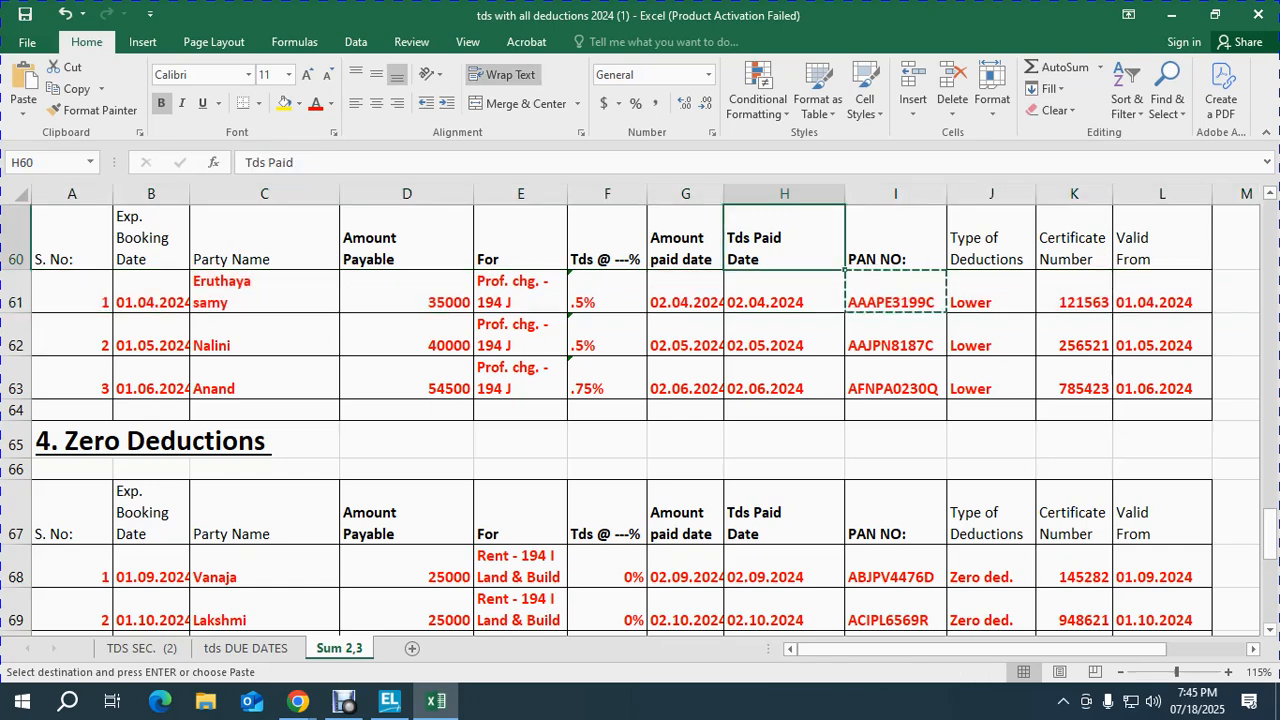
# Step: Look up the contract party's amount paid and TDS paid dates in the Excel sheet
pyautogui.press('Up')
pyautogui.press('Up')
pyautogui.press('Up')
pyautogui.press('Up')
pyautogui.press('Up')
pyautogui.press('Up')
pyautogui.press('Up')
pyautogui.press('Up')
pyautogui.press('Up')
pyautogui.press('Up')
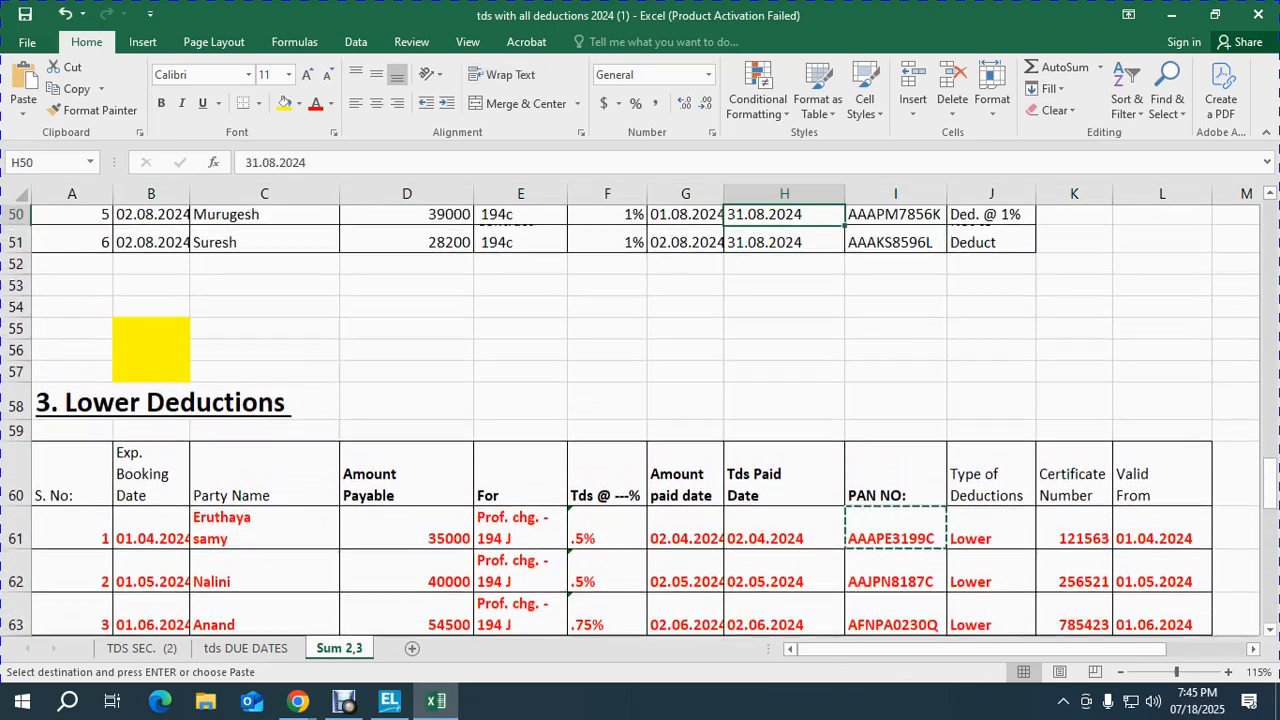
pyautogui.press('Up')
pyautogui.press('Up')
pyautogui.press('Up')
pyautogui.press('Up')
pyautogui.press('Up')
pyautogui.press('Up')
pyautogui.press('Down')
pyautogui.press('Down')
pyautogui.press('Down')
pyautogui.press('Down')
pyautogui.press('Up')
pyautogui.press('Up')
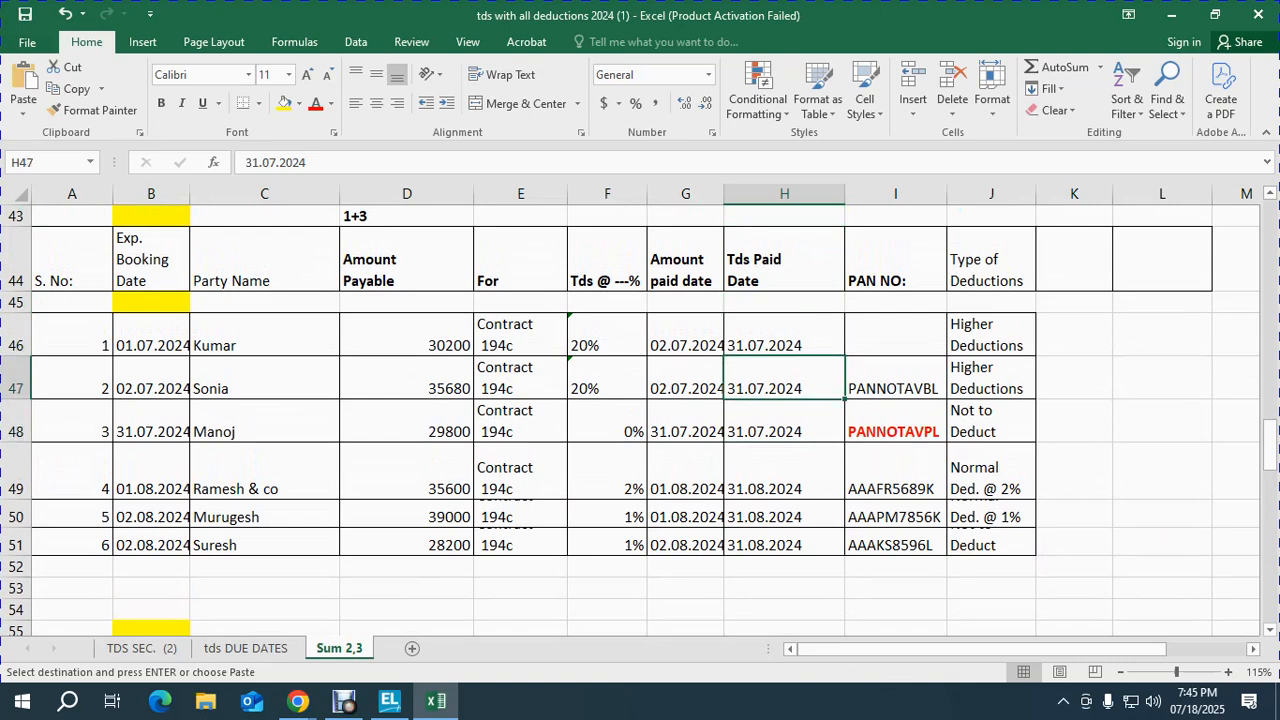
pyautogui.press('Left')
pyautogui.press('Right')
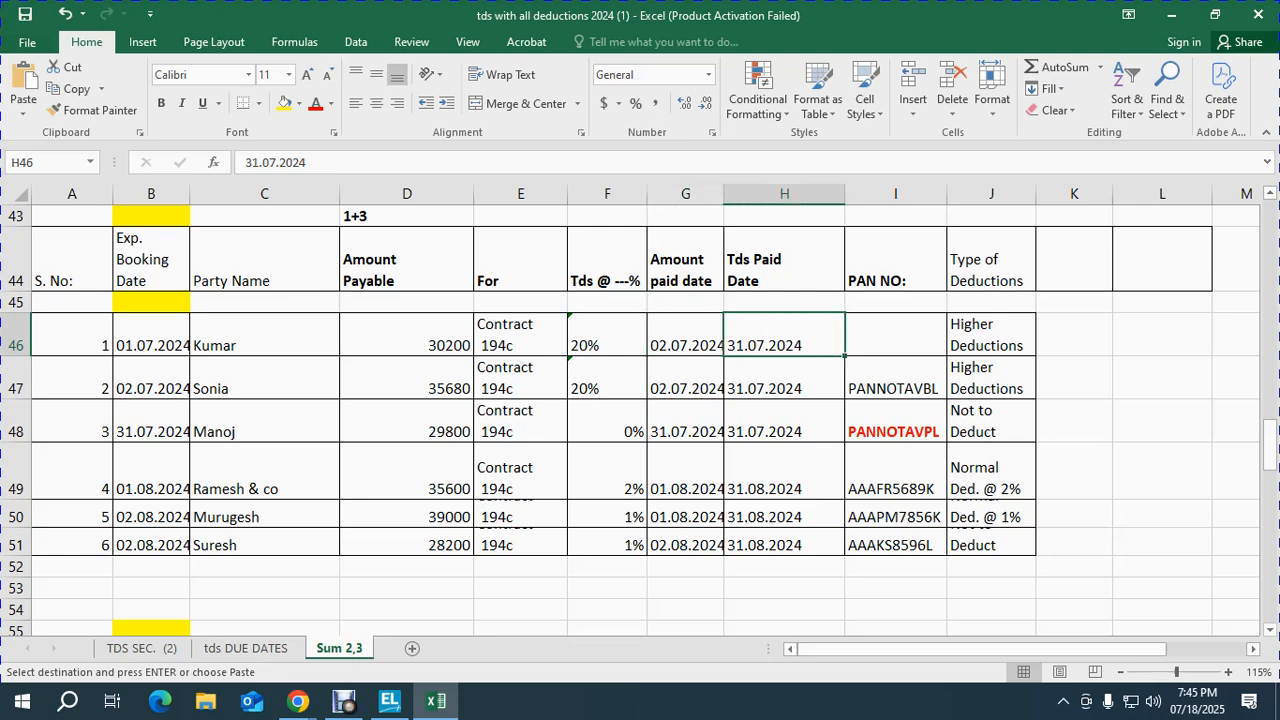
pyautogui.hotkey('alt', 'Tab')
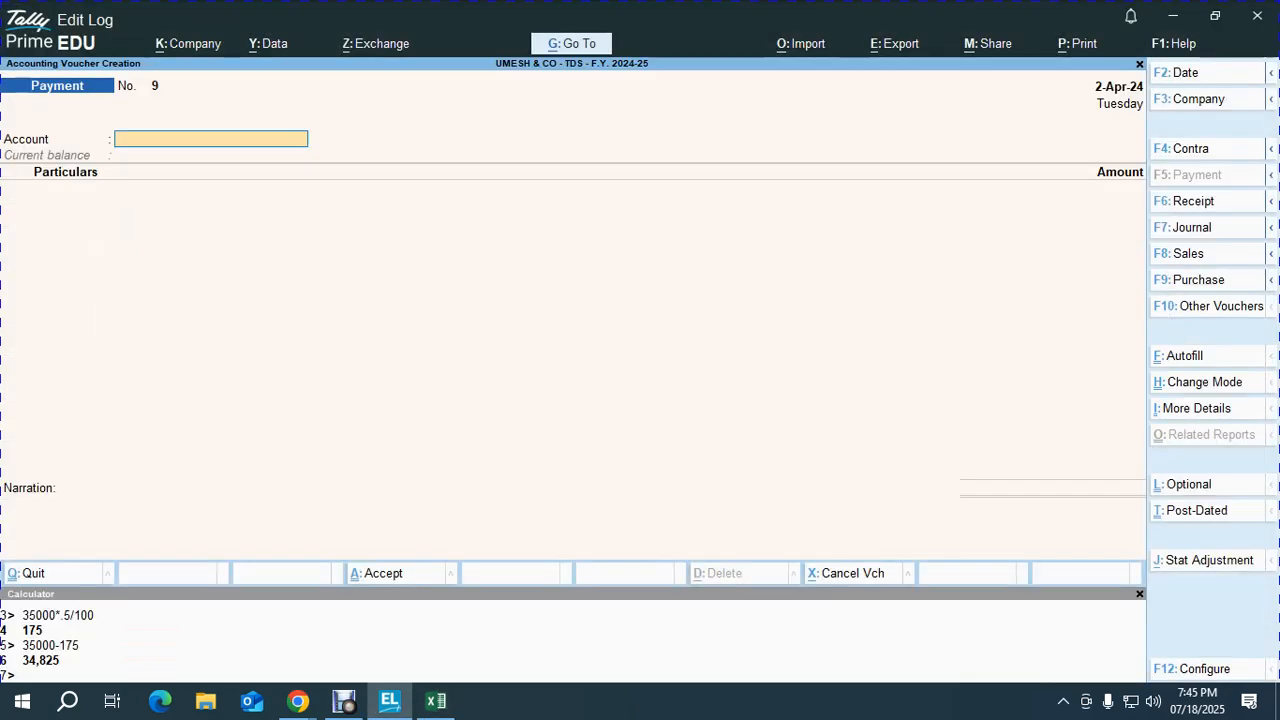
# Step: Date the payment 2-Jul-24 and choose PNB OD A/C as the paying account
pyautogui.press('F2')
pyautogui.write('2-7')
pyautogui.press('Return')
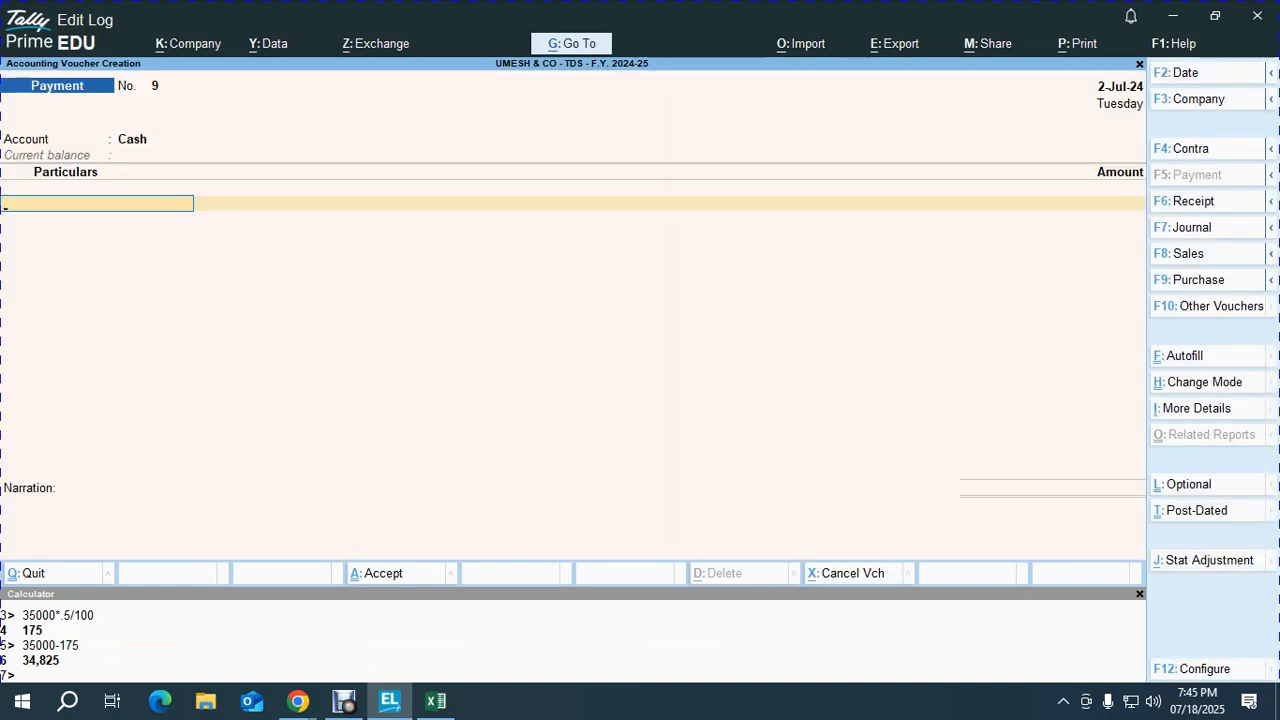
pyautogui.press('BackSpace')
pyautogui.press('Down')
pyautogui.press('Return')
pyautogui.hotkey('alt', 'Tab')
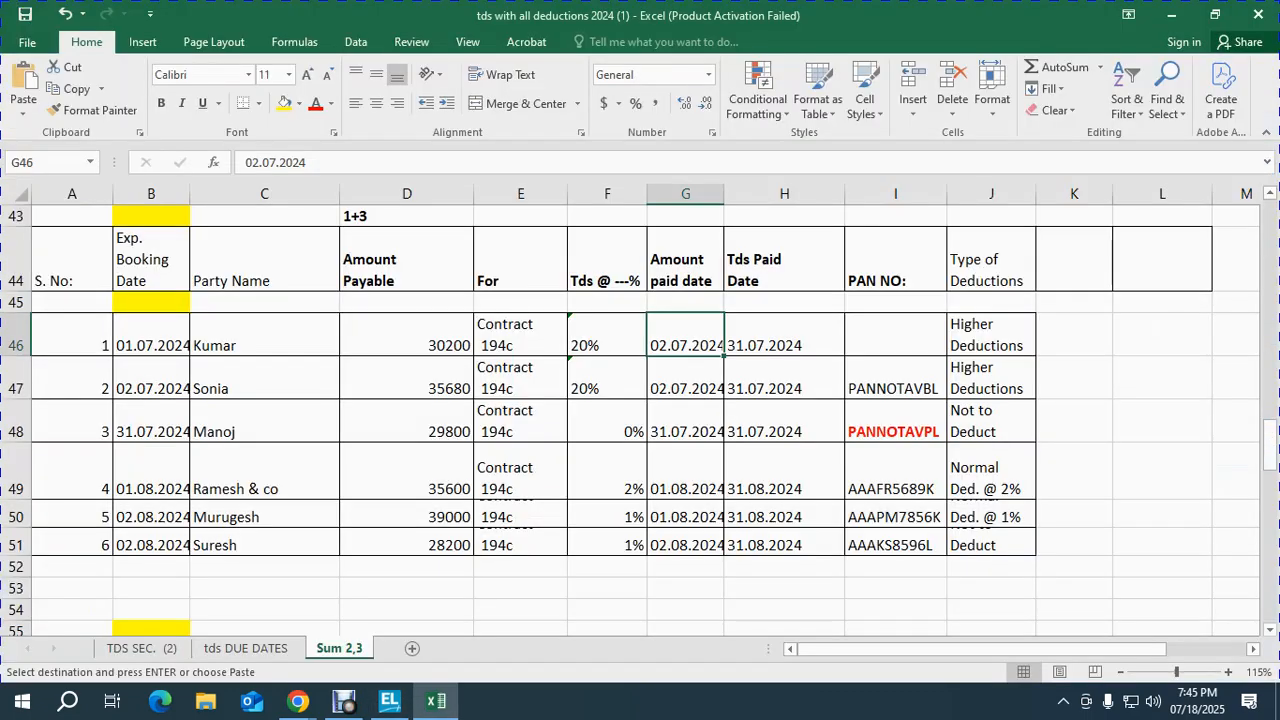
pyautogui.hotkey('shift', 'space')
pyautogui.hotkey('alt', 'Tab')
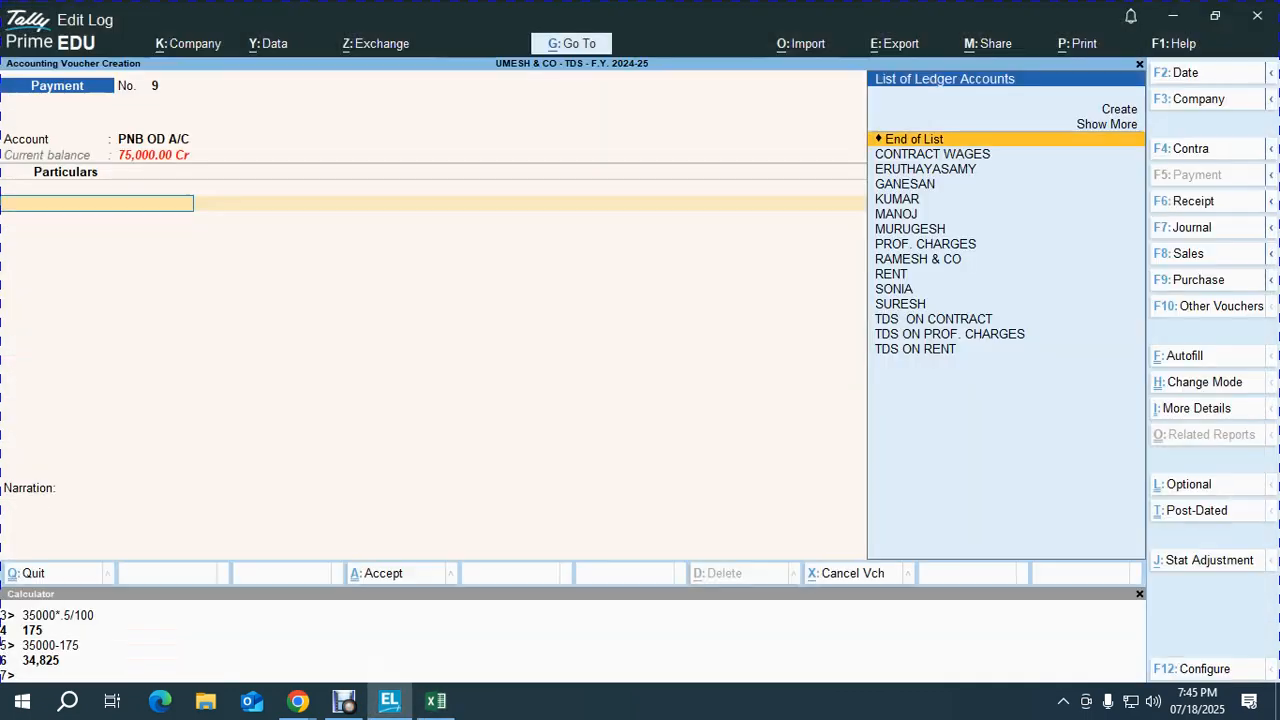
# Step: Pay the party 40,160, settling against bills 45 and 5
pyautogui.write('KU')
pyautogui.press('Return')
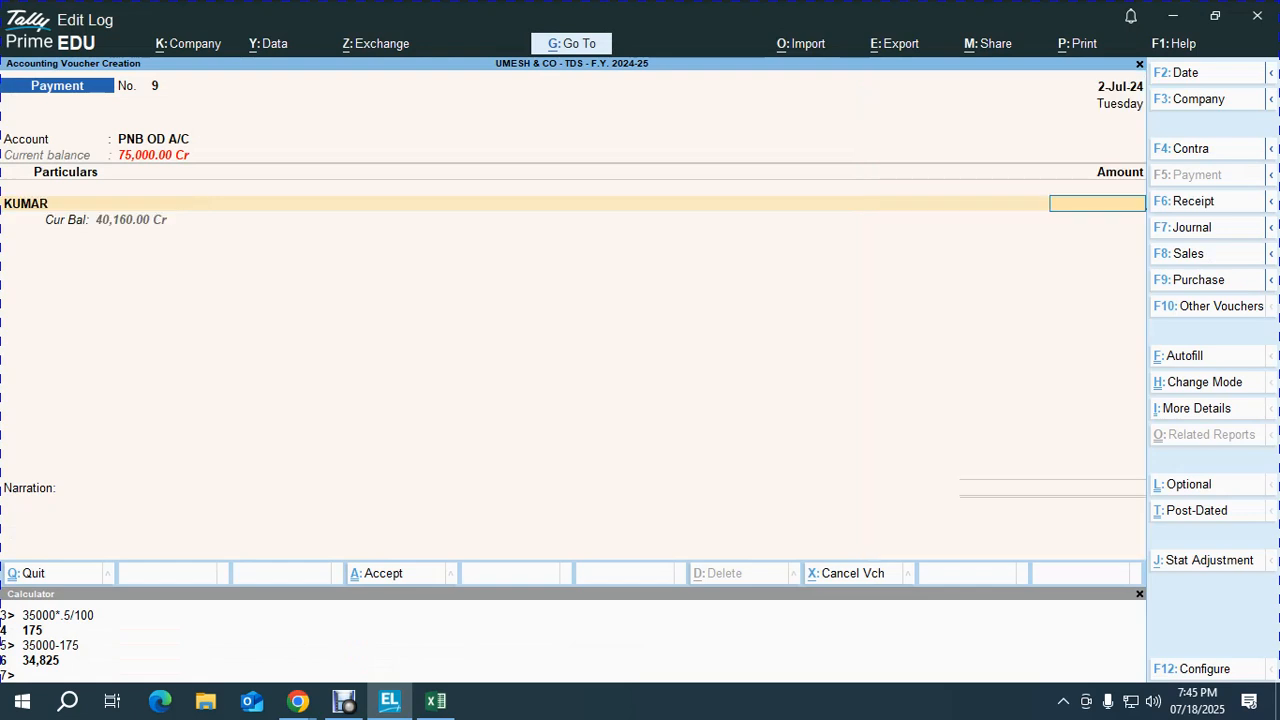
pyautogui.write('40160')
pyautogui.press('Return')
pyautogui.press('Return')
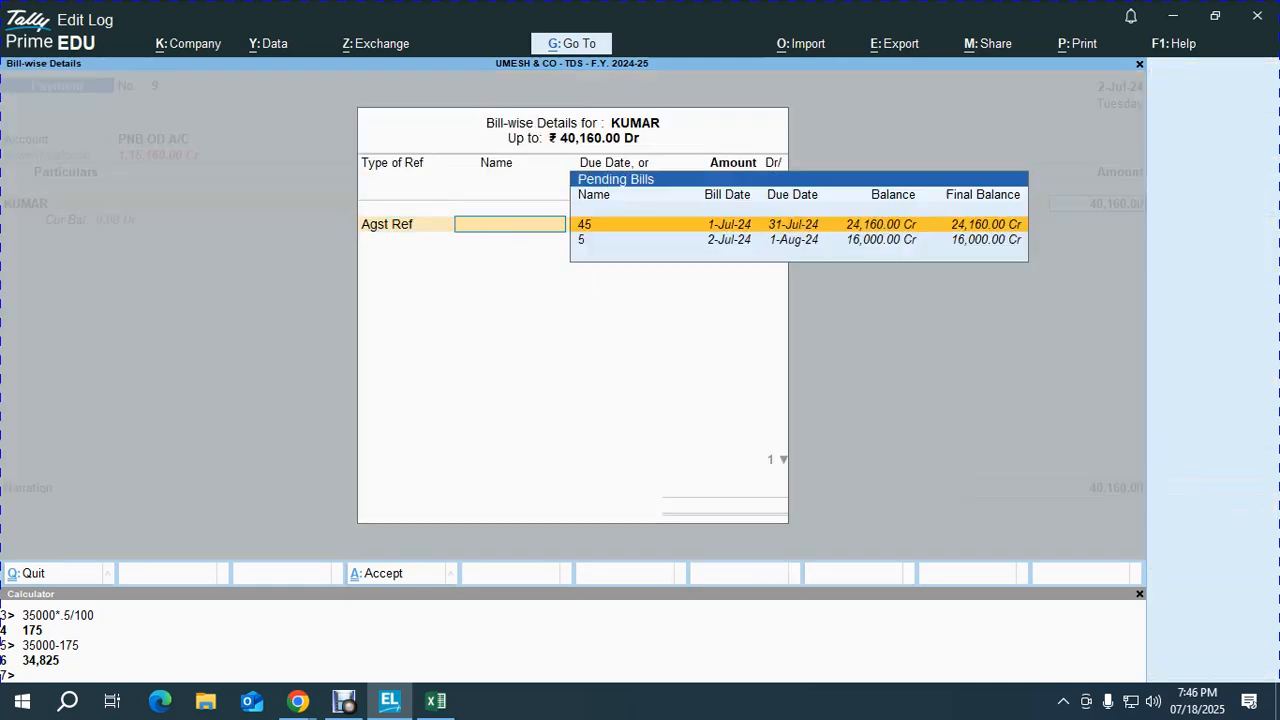
pyautogui.press('Return')
pyautogui.press('BackSpace')
pyautogui.press('Return')
pyautogui.press('Return')
pyautogui.press('Return')
pyautogui.press('Return')
pyautogui.press('Return')
pyautogui.press('Return')
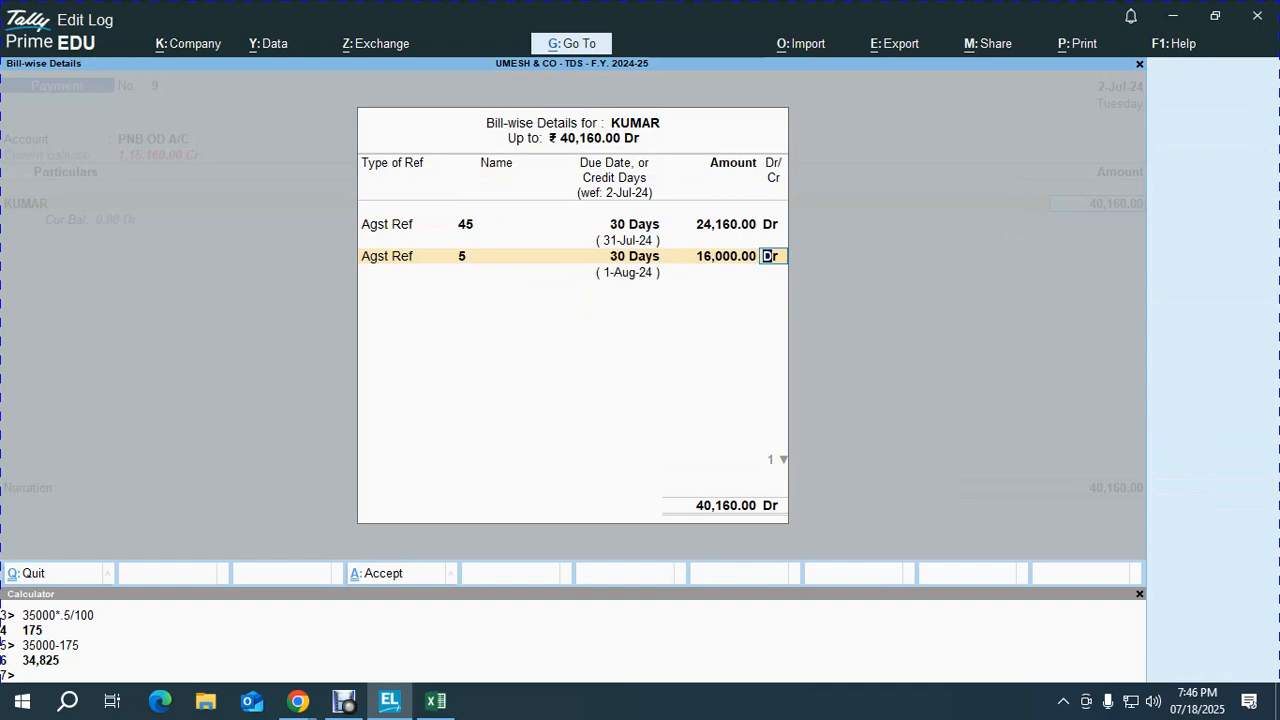
pyautogui.press('Return')
pyautogui.press('Return')
pyautogui.press('Return')
pyautogui.press('Return')
pyautogui.press('Return')
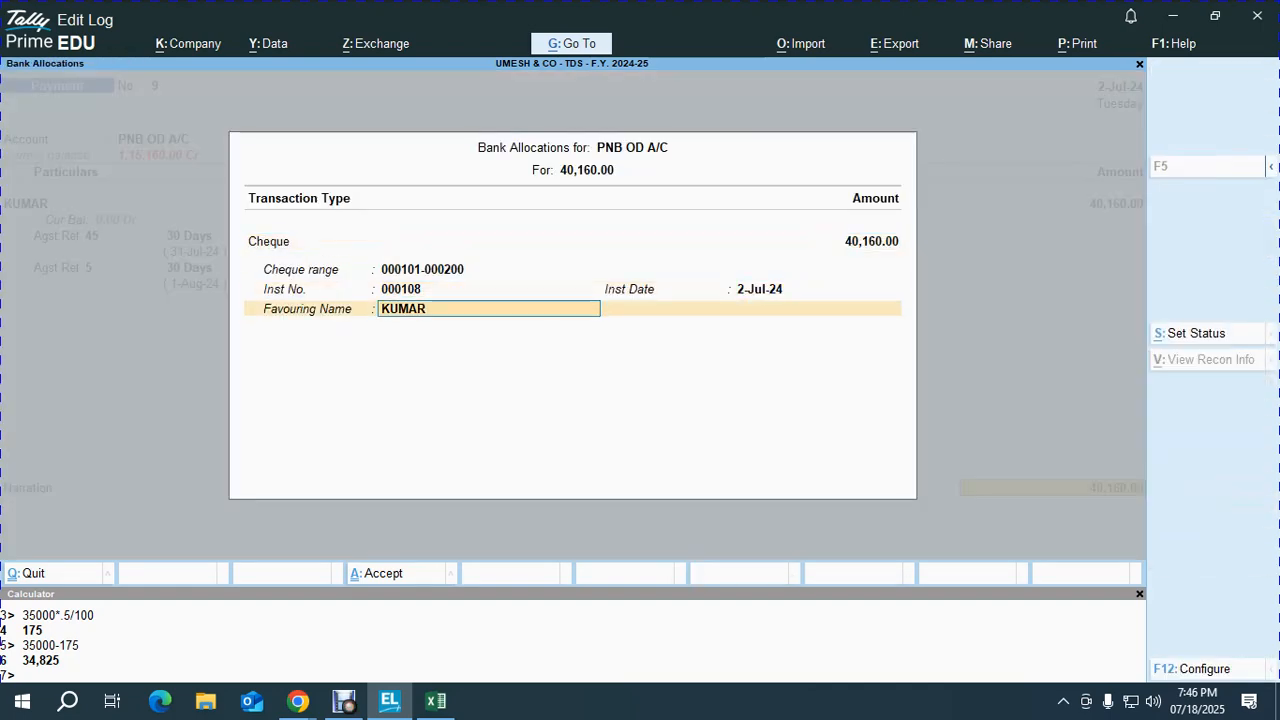
pyautogui.press('Return')
pyautogui.press('Return')
pyautogui.press('Return')
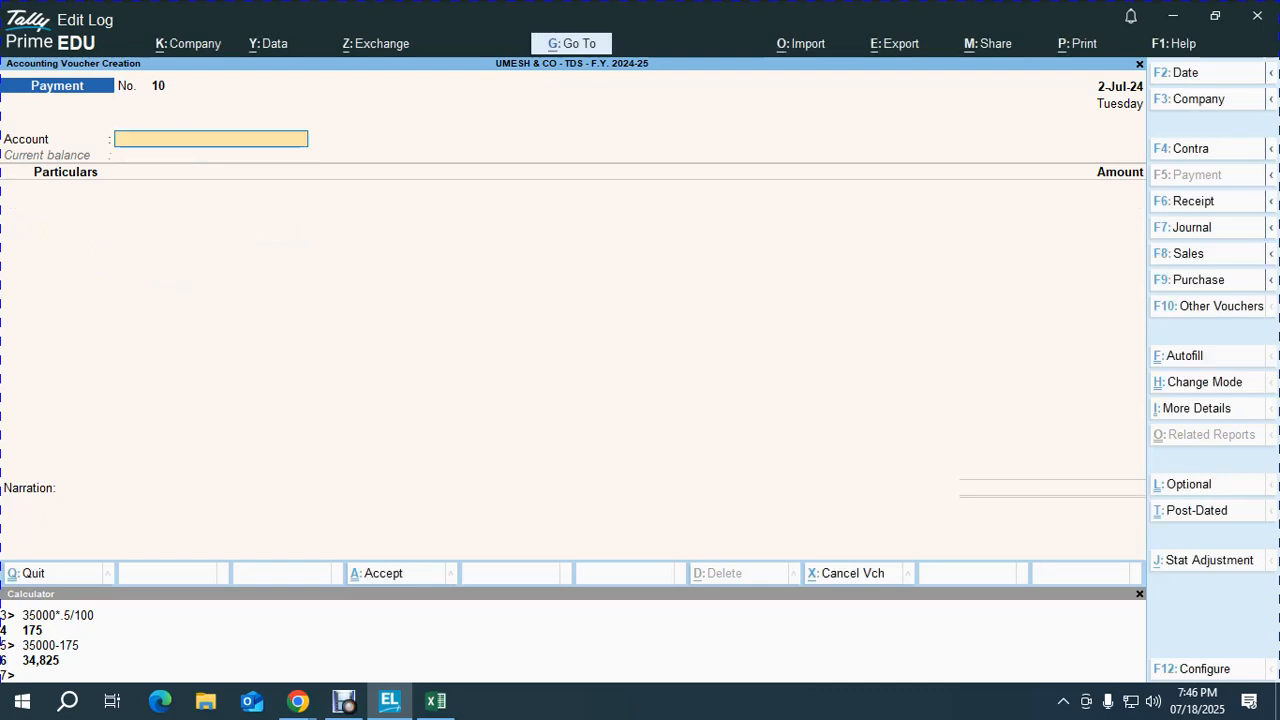
# Step: Review the second party's row 47 in the Excel deduction sheet
pyautogui.hotkey('alt', 'Tab')
pyautogui.press('Left')
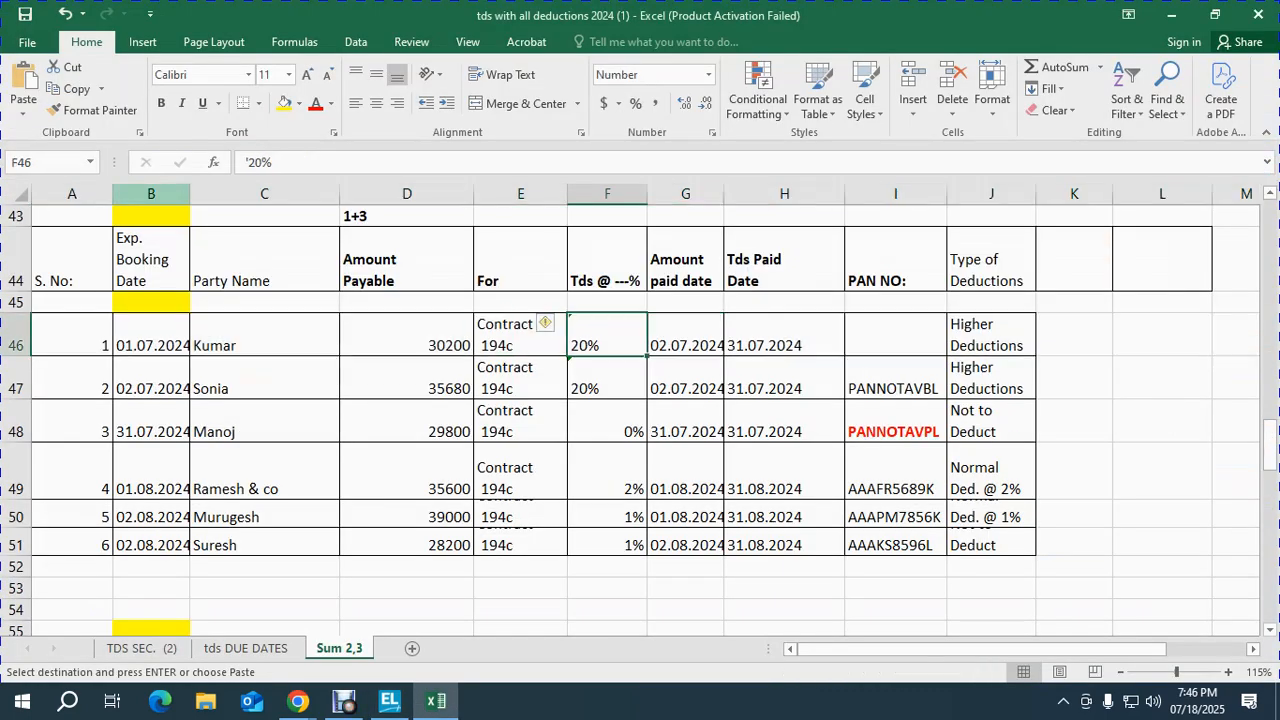
pyautogui.press('Left')
pyautogui.press('Down')
pyautogui.press('Right')
pyautogui.press('Right')
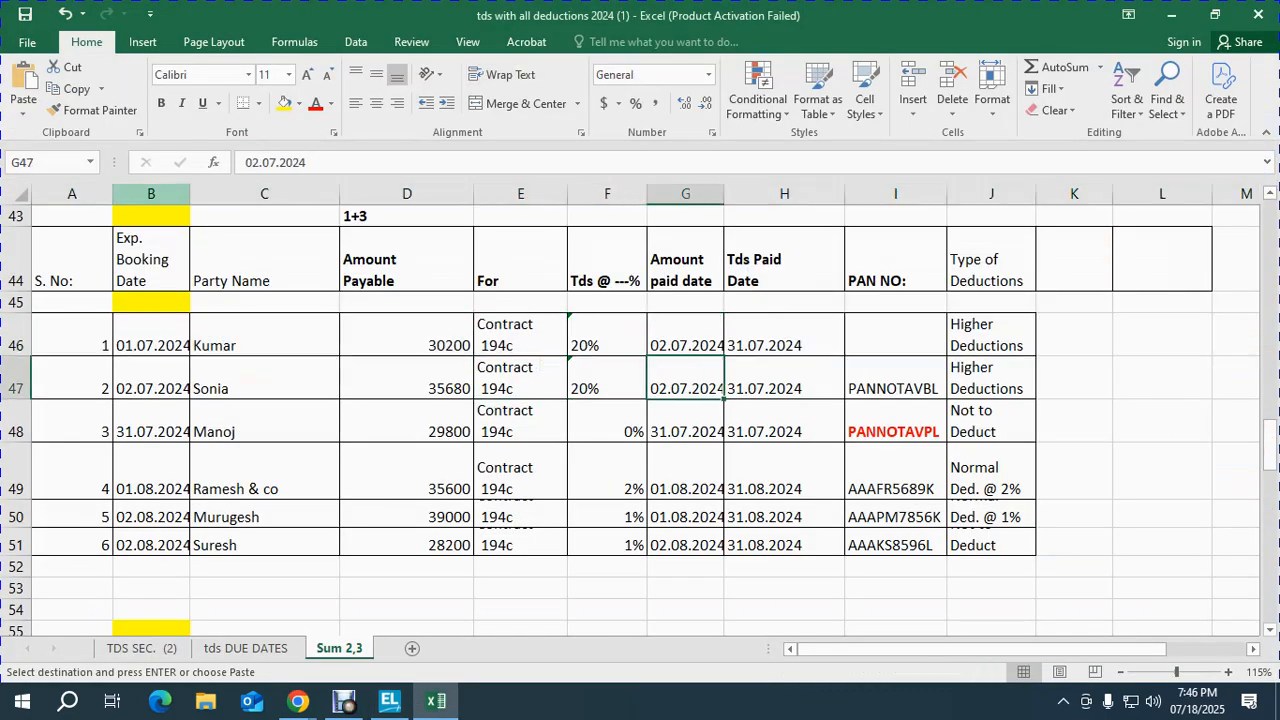
pyautogui.hotkey('shift', 'space')
pyautogui.hotkey('alt', 'Tab')
# Step: Pay the second party 28,544 from PNB OD A/C against bill 78 and accept Payment No. 10
pyautogui.write('P')
pyautogui.press('Return')
pyautogui.write('SO')
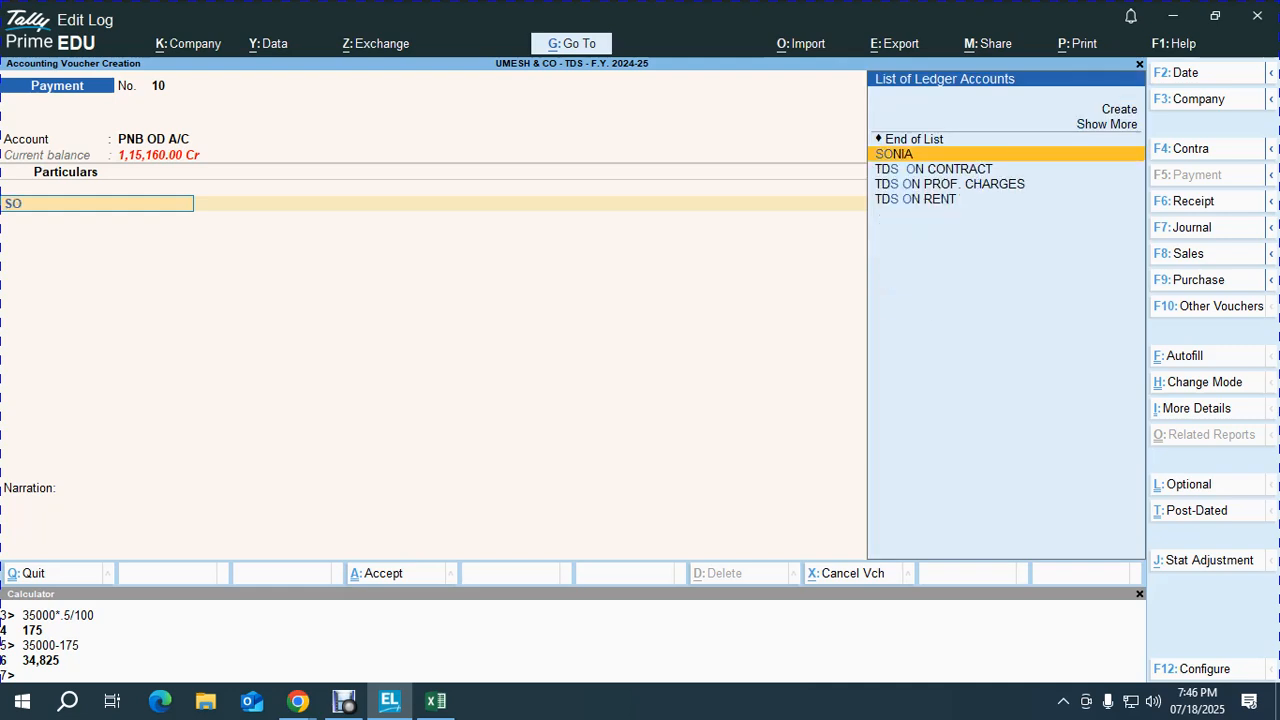
pyautogui.press('Return')
pyautogui.write('28544')
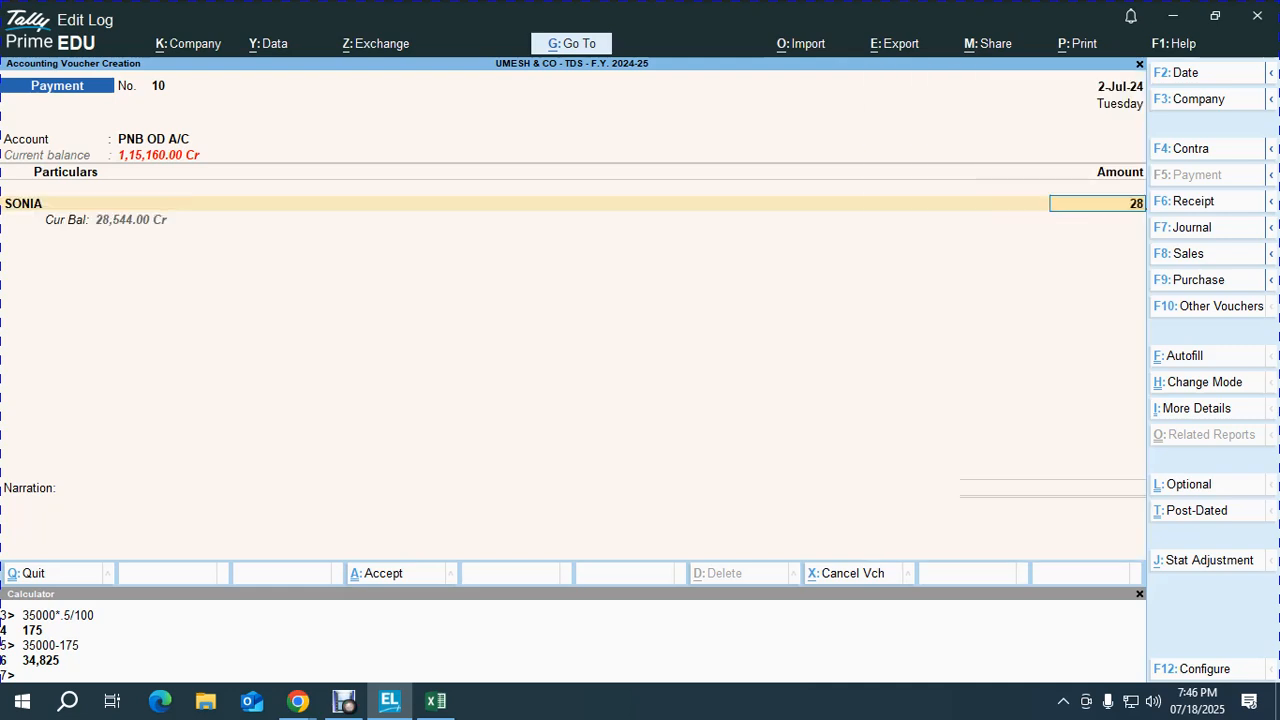
pyautogui.press('Return')
pyautogui.press('Return')
pyautogui.press('Return')
pyautogui.press('Return')
pyautogui.press('Return')
pyautogui.press('Return')
pyautogui.press('Return')
pyautogui.press('Return')
pyautogui.press('Return')
pyautogui.press('Return')
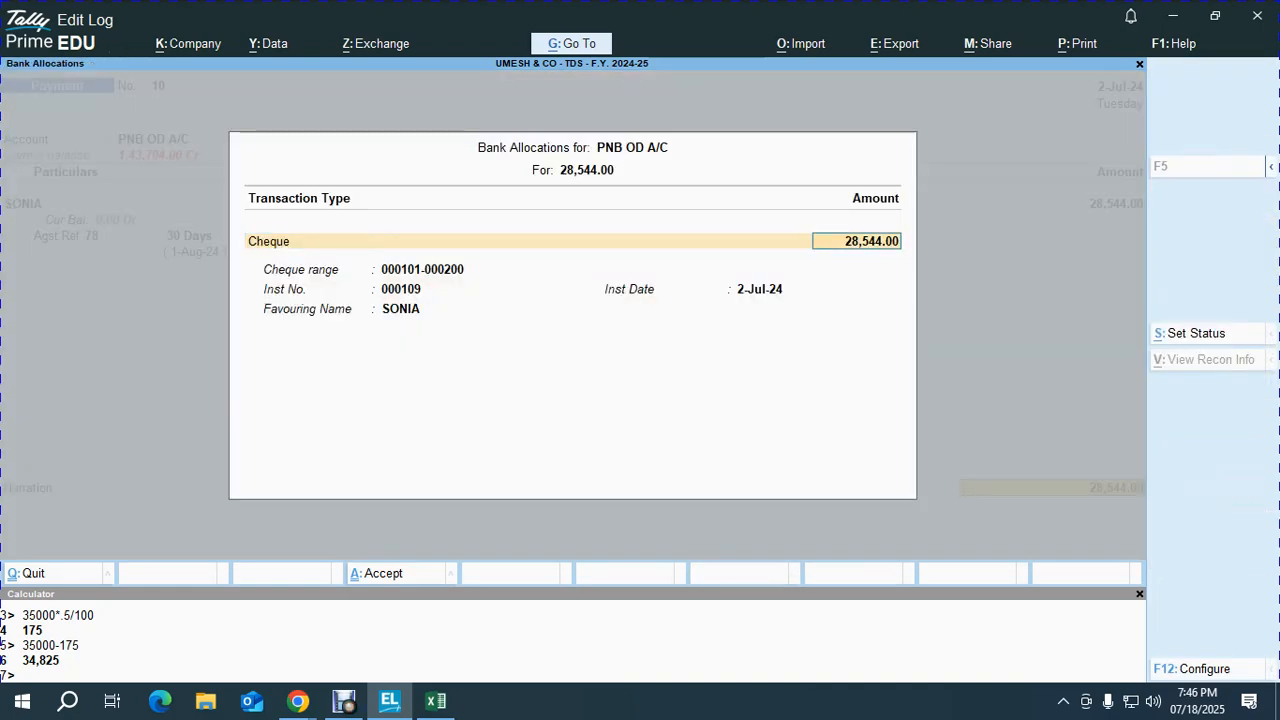
pyautogui.press('Return')
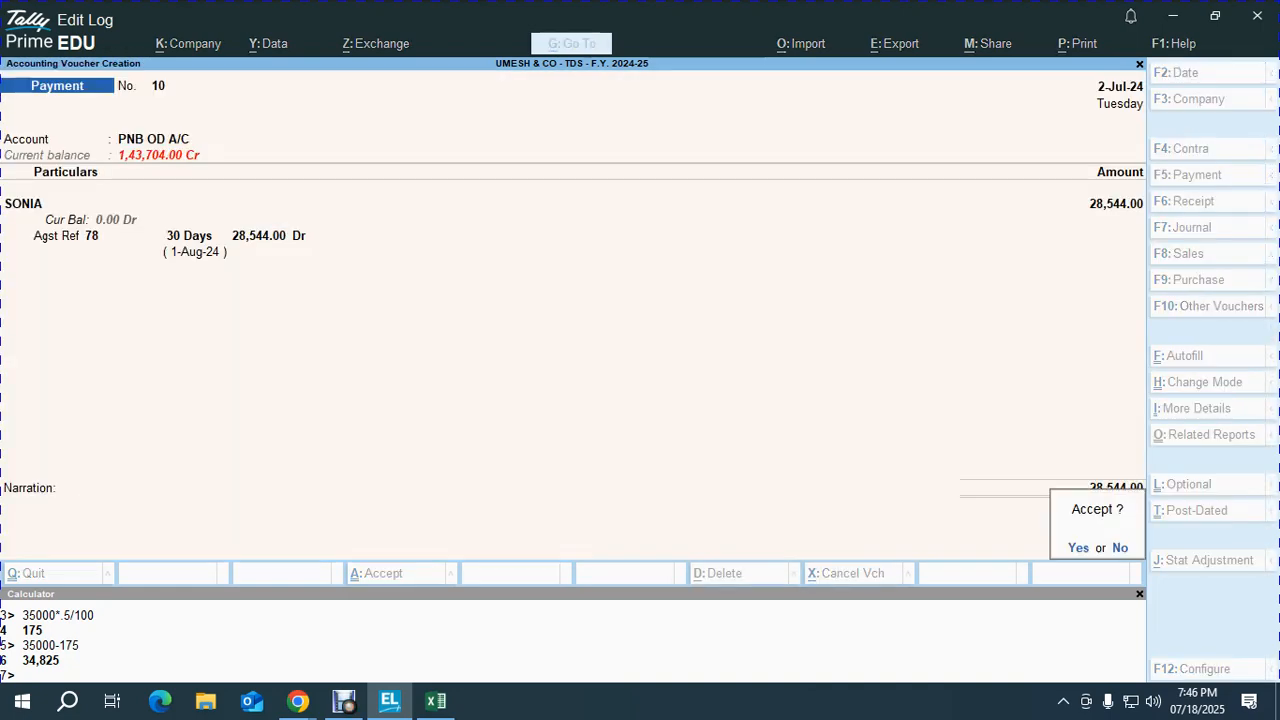
pyautogui.press('Return')
pyautogui.hotkey('alt', 'Tab')
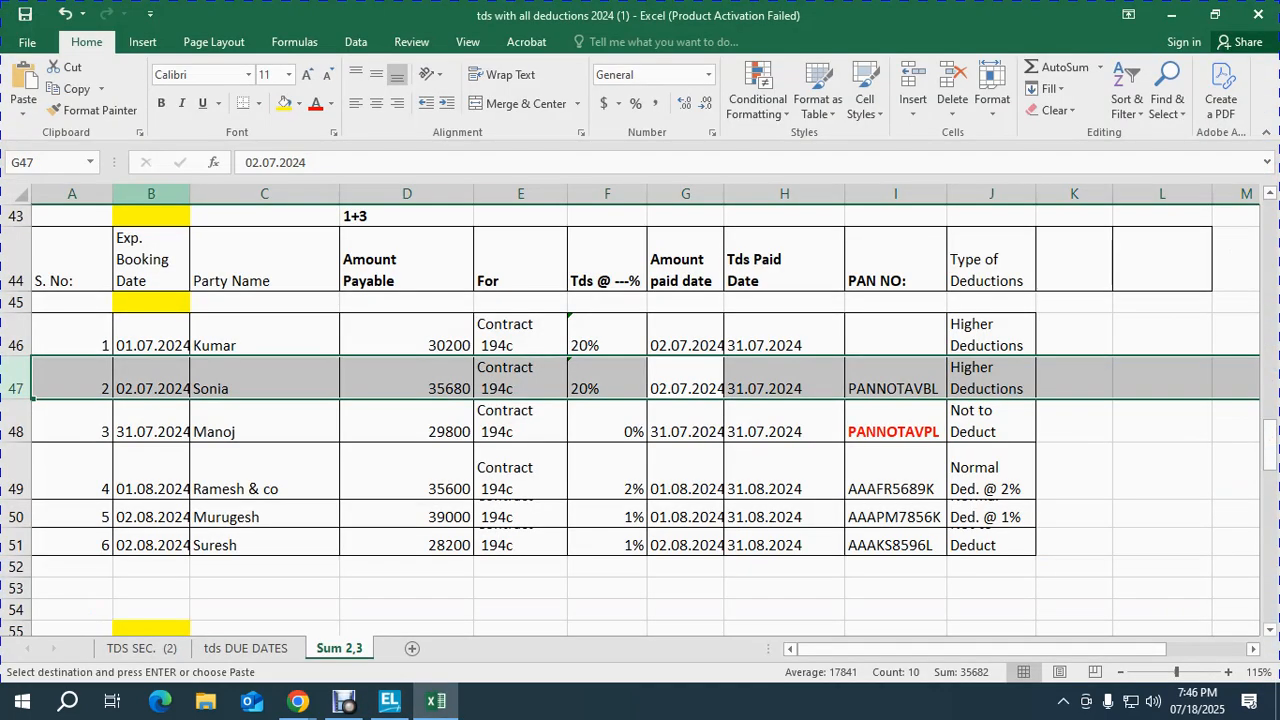
# Step: Review the third party's row 48 and date the next payment 31-Jul-24
pyautogui.press('Down')
pyautogui.hotkey('shift', 'space')
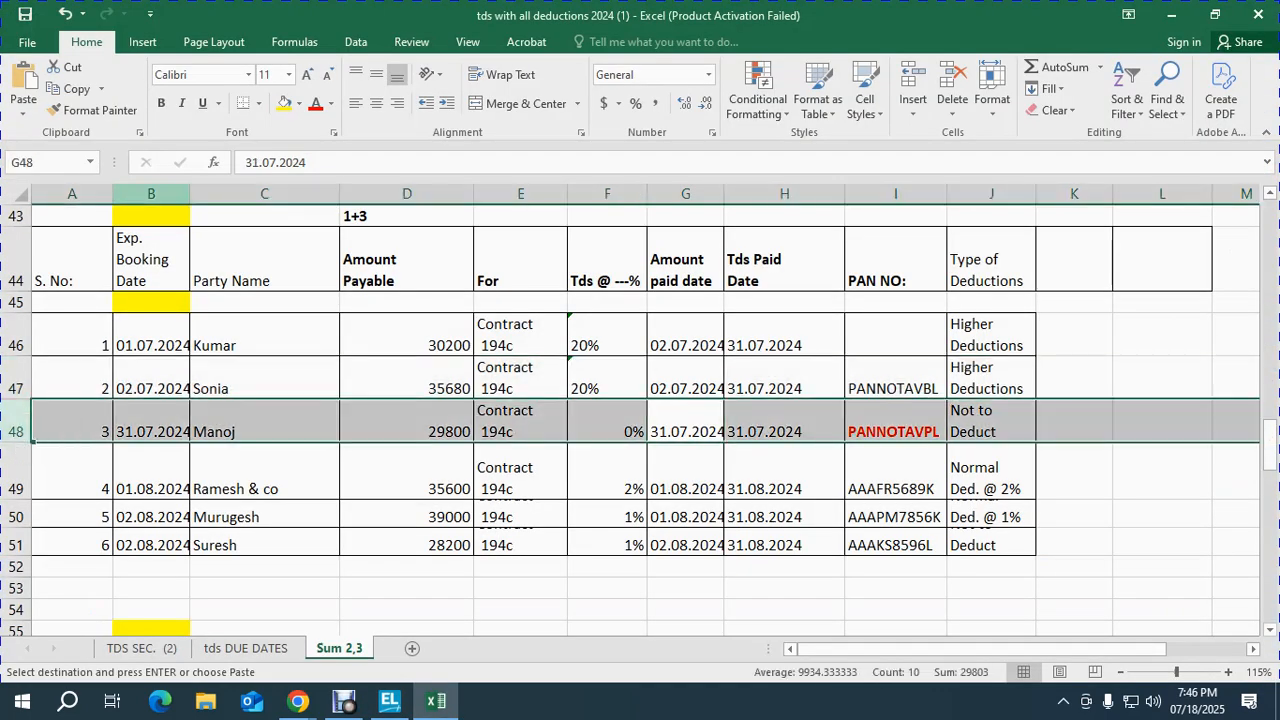
pyautogui.hotkey('alt', 'Tab')
pyautogui.press('F2')
pyautogui.write('31.7')
pyautogui.press('Return')
# Step: Pay the third party 29,800 from PNB OD A/C against bill 85 and accept it
pyautogui.write('P')
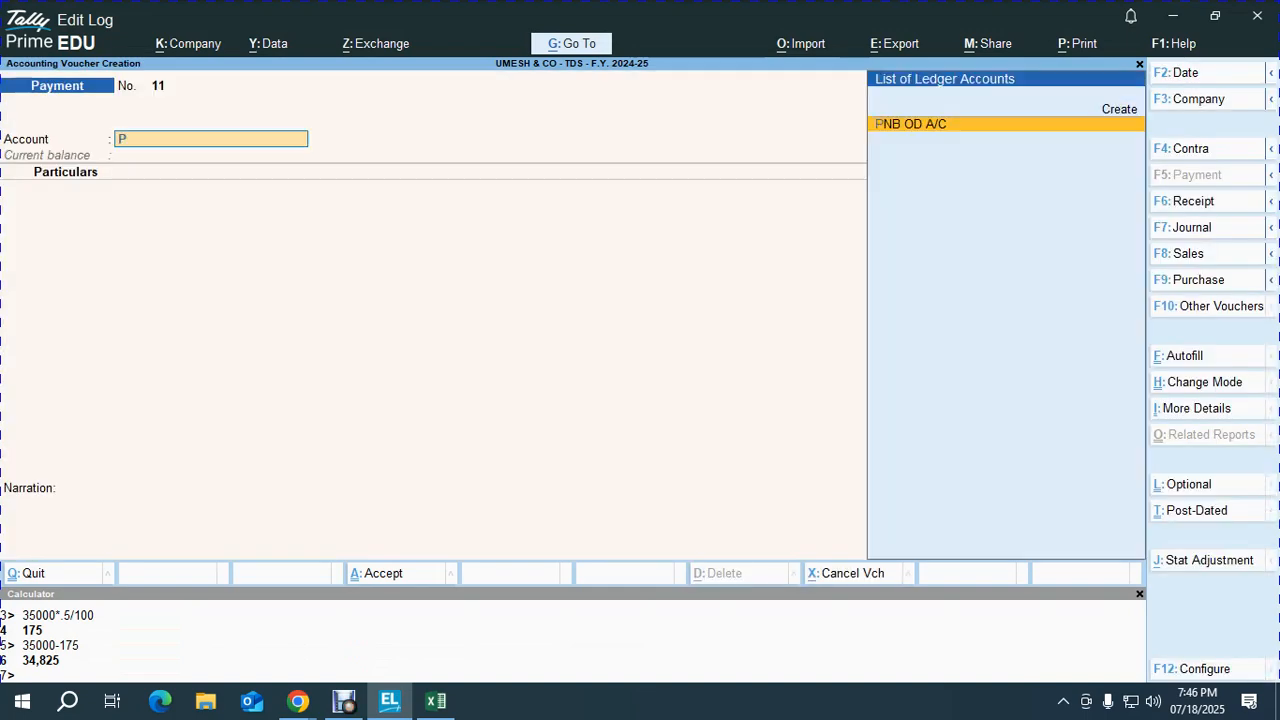
pyautogui.press('Return')
pyautogui.write('MAN')
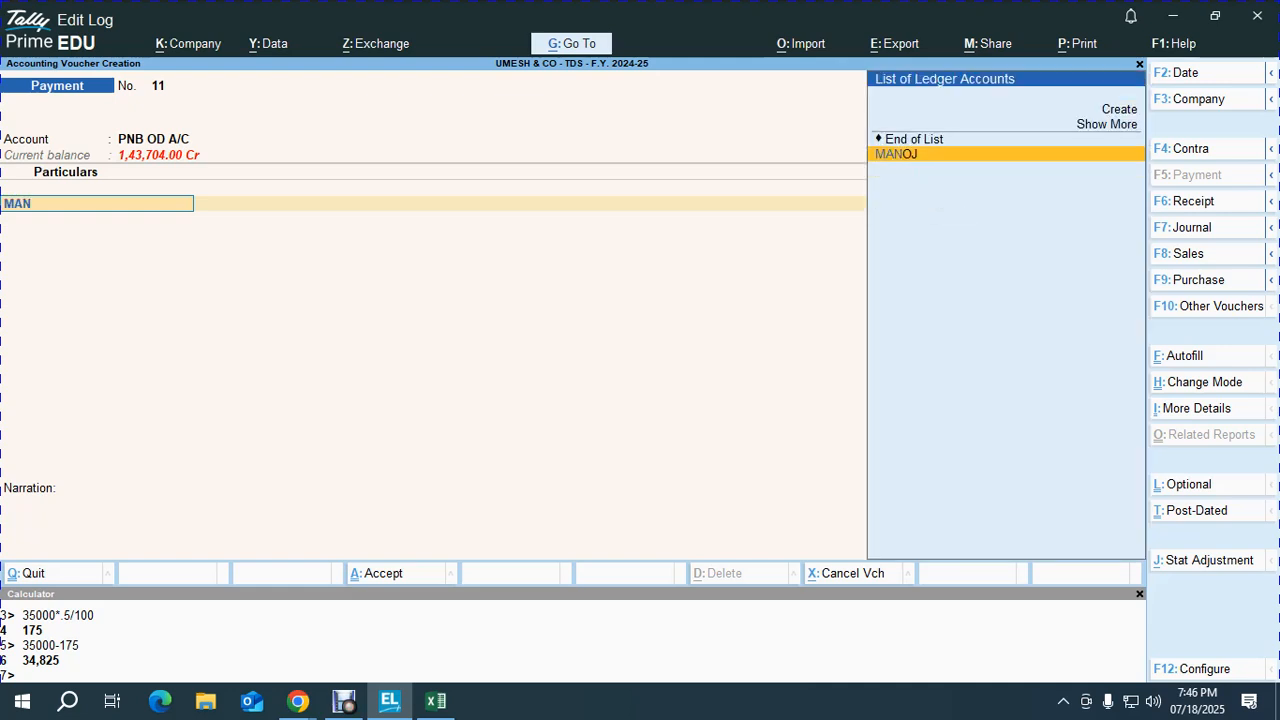
pyautogui.press('Return')
pyautogui.write('29,800')
pyautogui.press('Return')
pyautogui.press('Return')
pyautogui.press('Return')
pyautogui.press('Return')
pyautogui.press('Return')
pyautogui.press('Return')
pyautogui.press('Return')
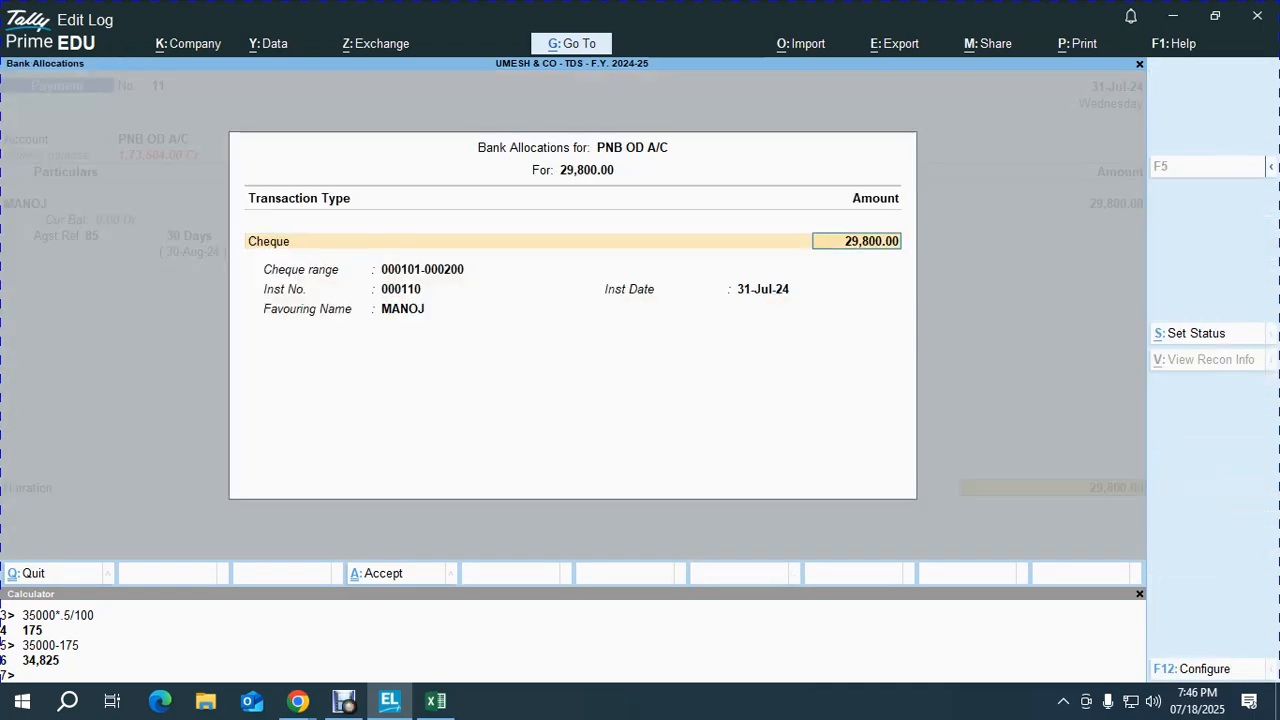
pyautogui.press('Return')
pyautogui.press('Return')
pyautogui.press('Return')
pyautogui.press('Return')
pyautogui.press('Return')
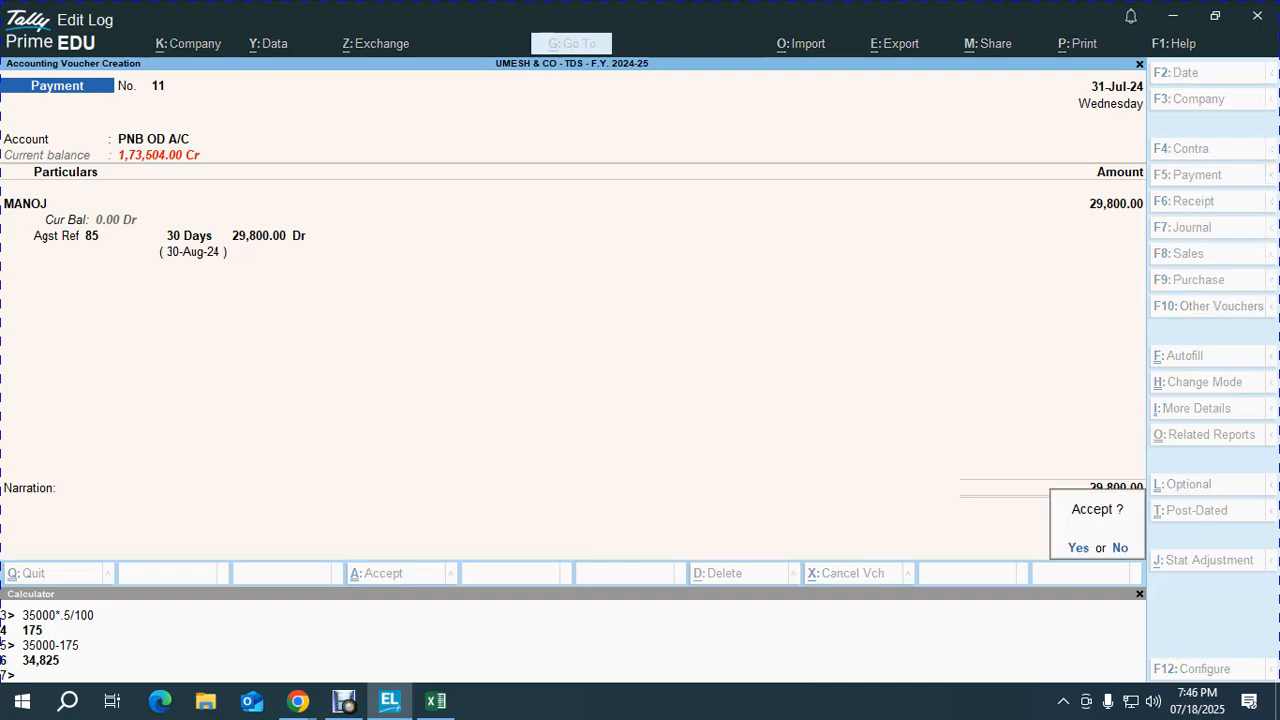
pyautogui.press('Return')
pyautogui.hotkey('alt', 'Tab')
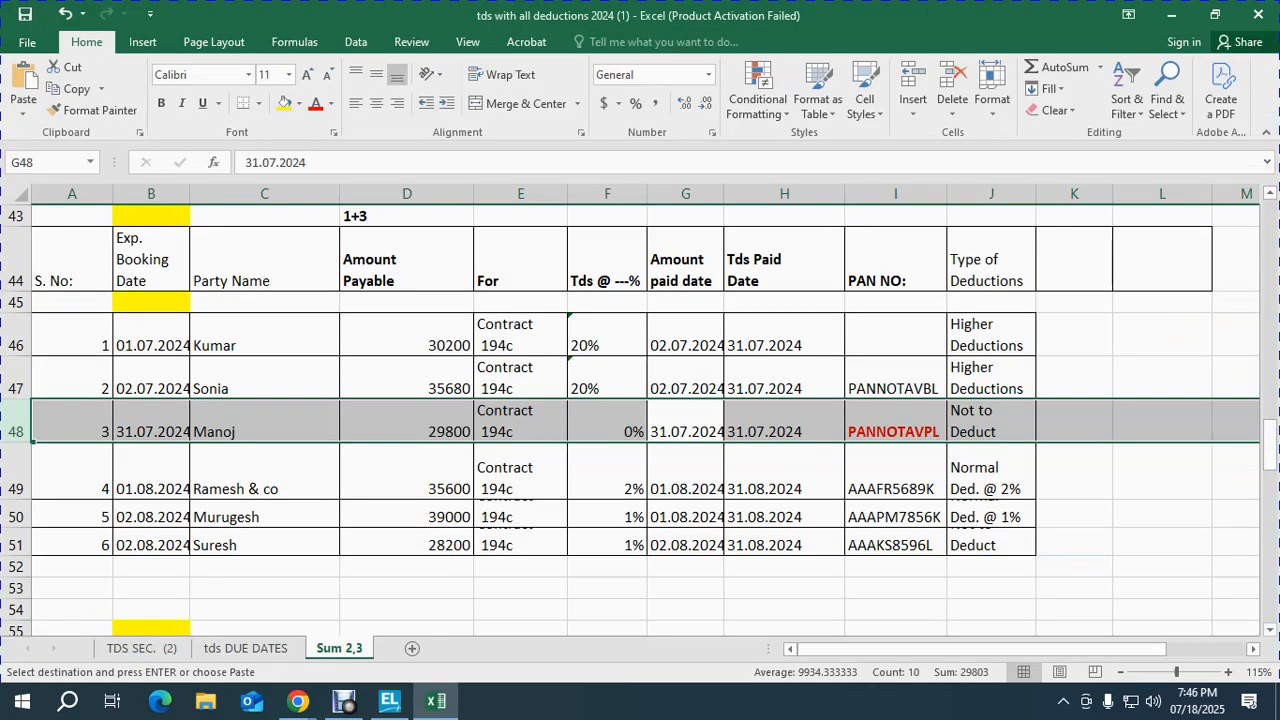
# Step: Select the fourth party's row 49 in the Excel sheet for the next payment
pyautogui.press('Left')
pyautogui.press('Left')
pyautogui.press('Left')
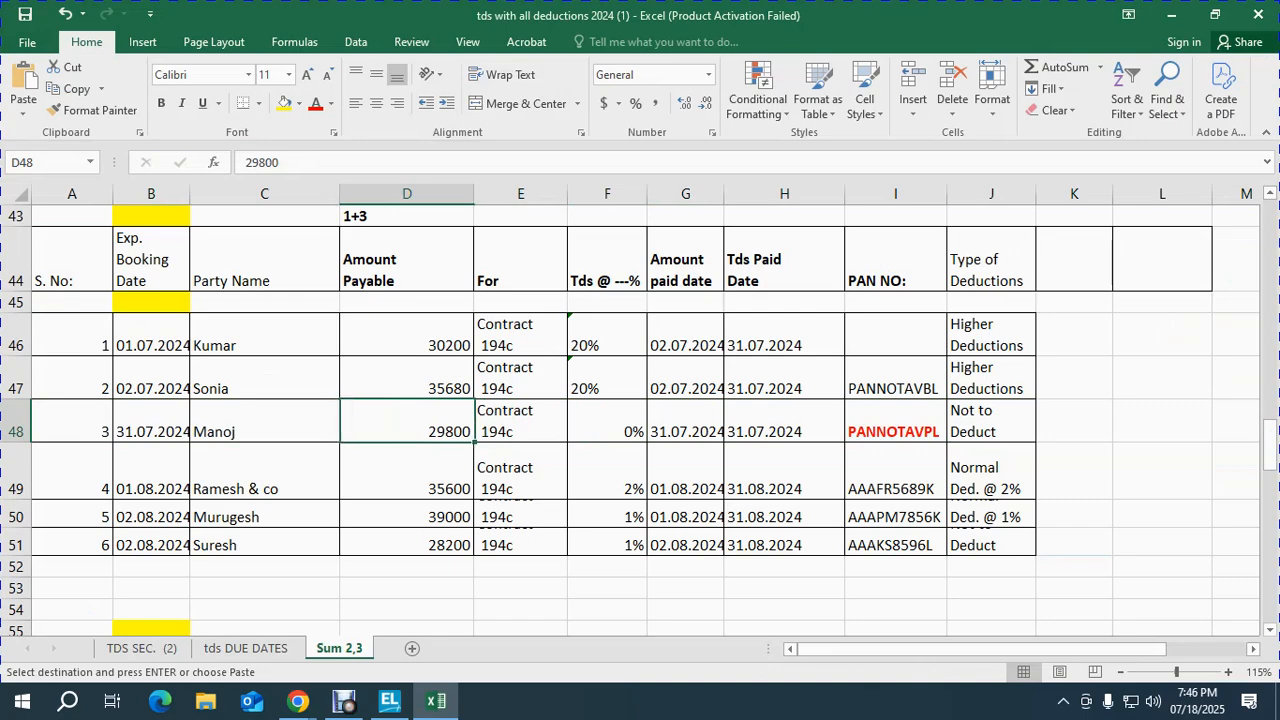
pyautogui.press('Down')
pyautogui.press('Right')
pyautogui.hotkey('shift', 'space')
pyautogui.hotkey('alt', 'Tab')
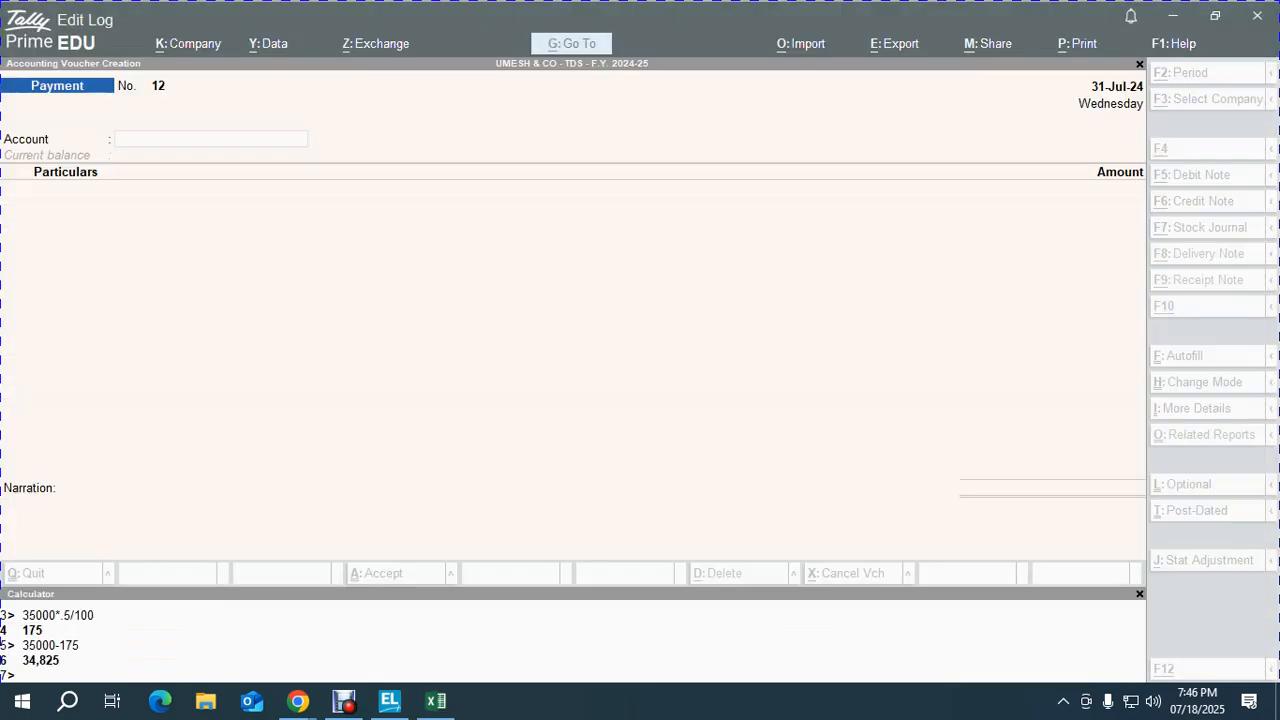
pyautogui.write('P')
pyautogui.press('Return')
pyautogui.write('RAME')
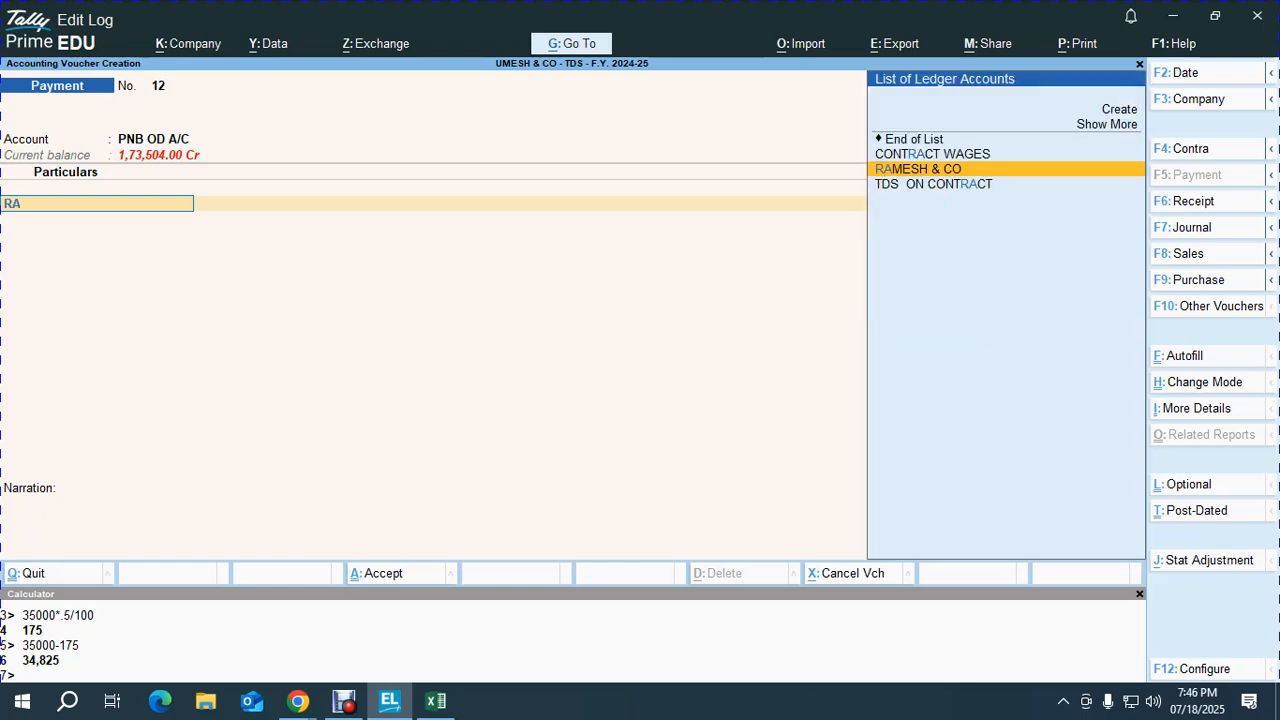
pyautogui.press('Return')
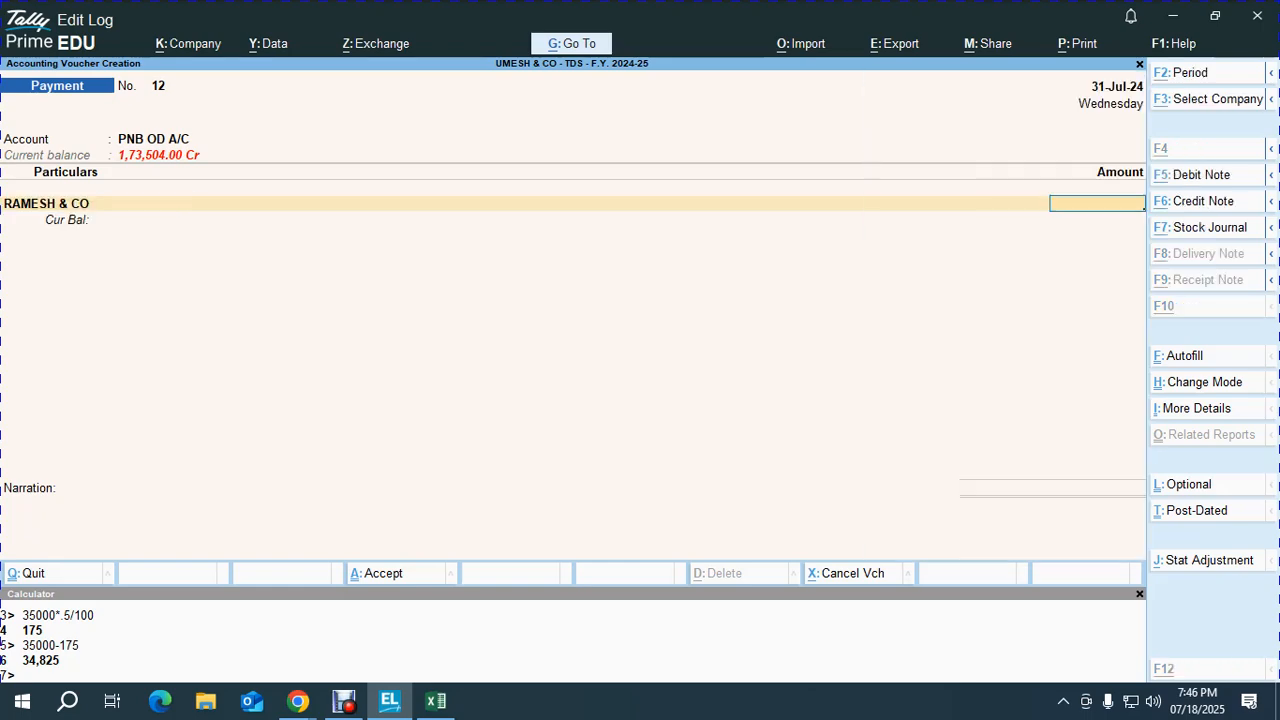
pyautogui.hotkey('alt', 'Tab')
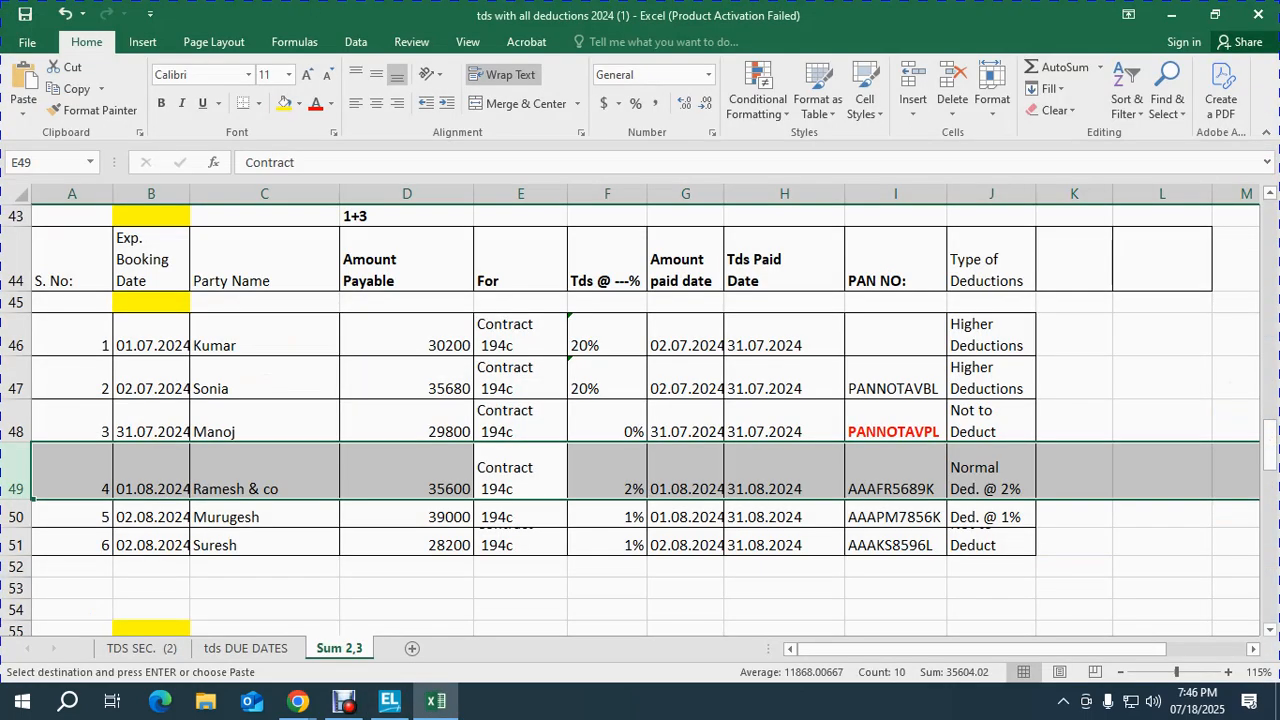
pyautogui.press('Down')
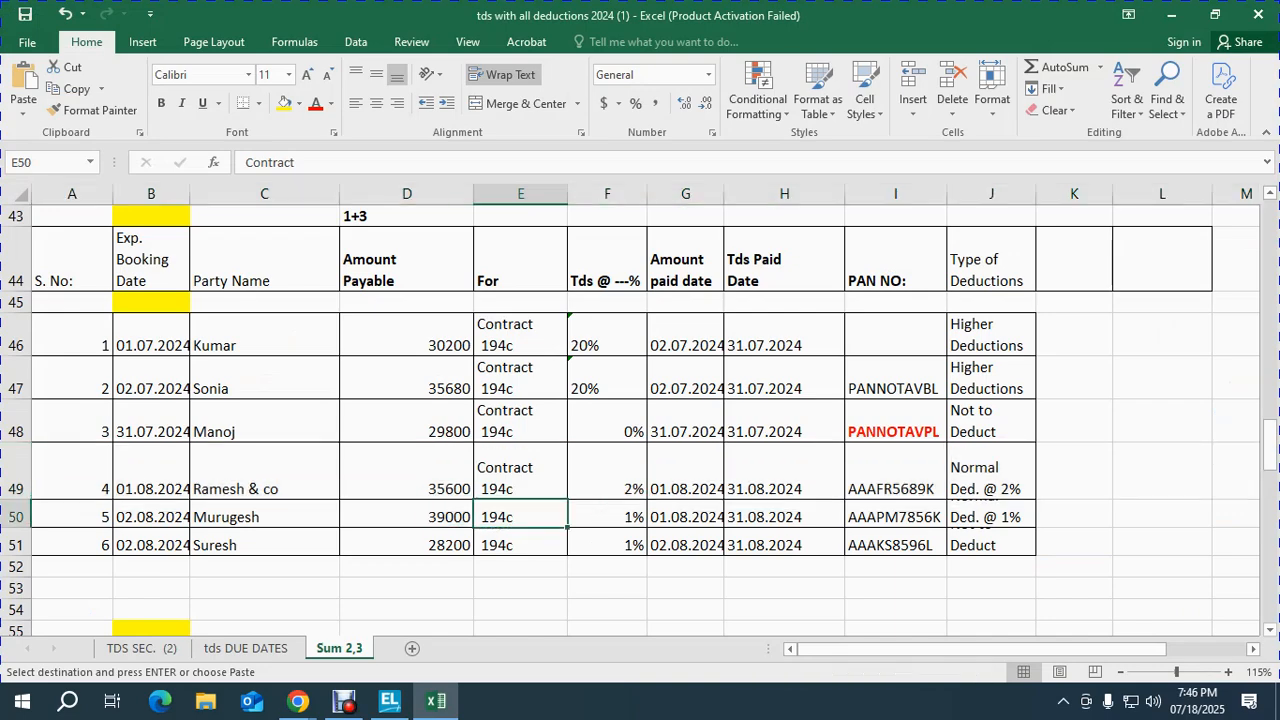
pyautogui.hotkey('shift', 'space')
pyautogui.hotkey('alt', 'Tab')
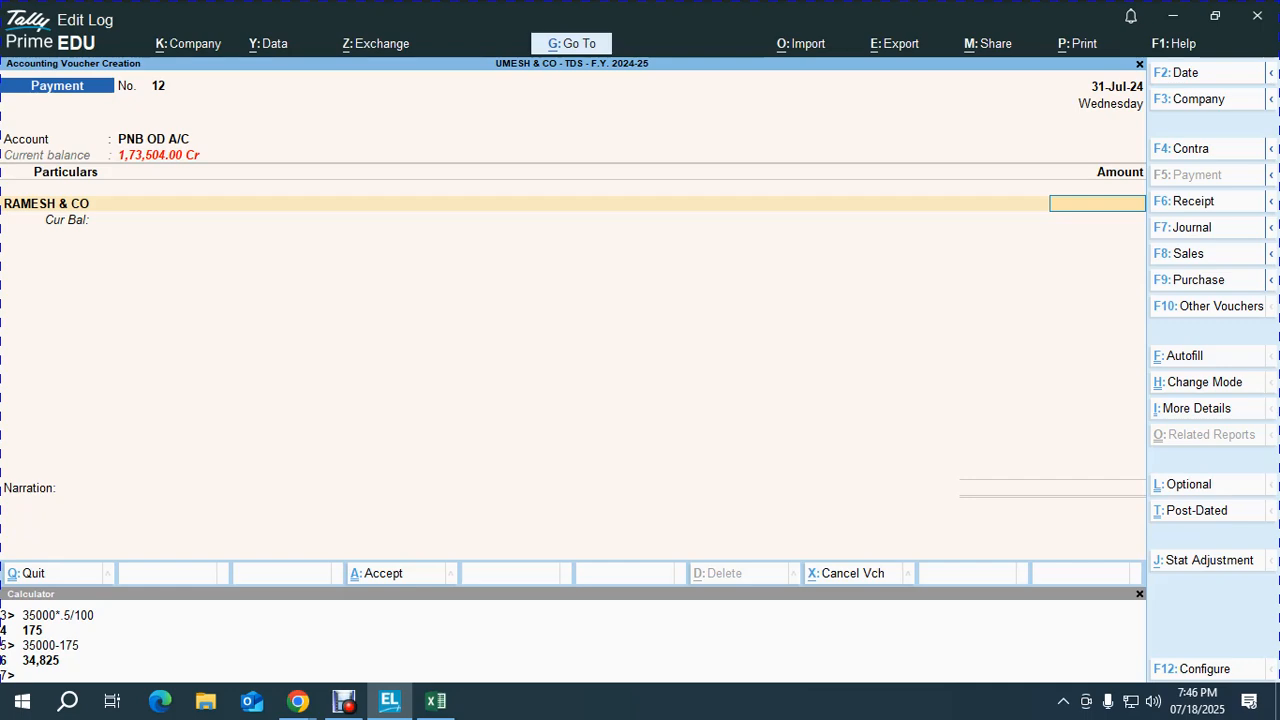
pyautogui.press('BackSpace')
pyautogui.write('mur')
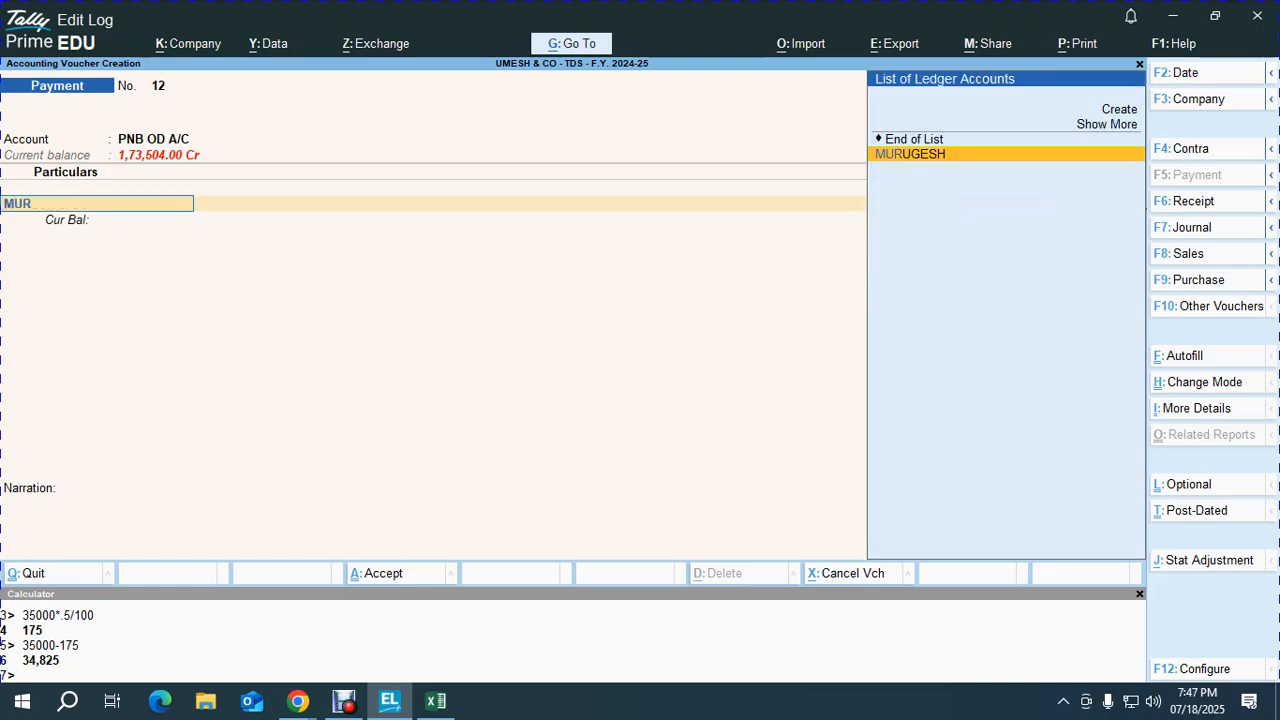
pyautogui.press('Return')
pyautogui.hotkey('alt', 'Tab')
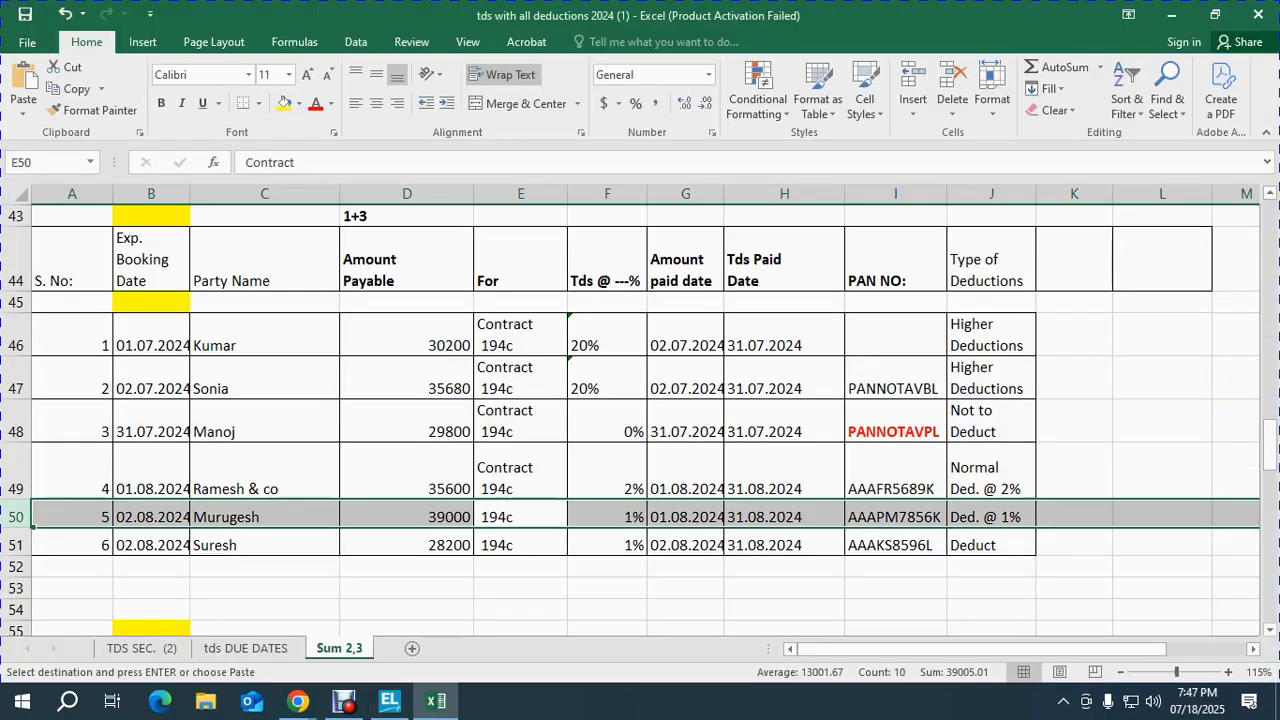
pyautogui.press('Up')
pyautogui.press('Up')
pyautogui.press('Up')
pyautogui.press('Up')
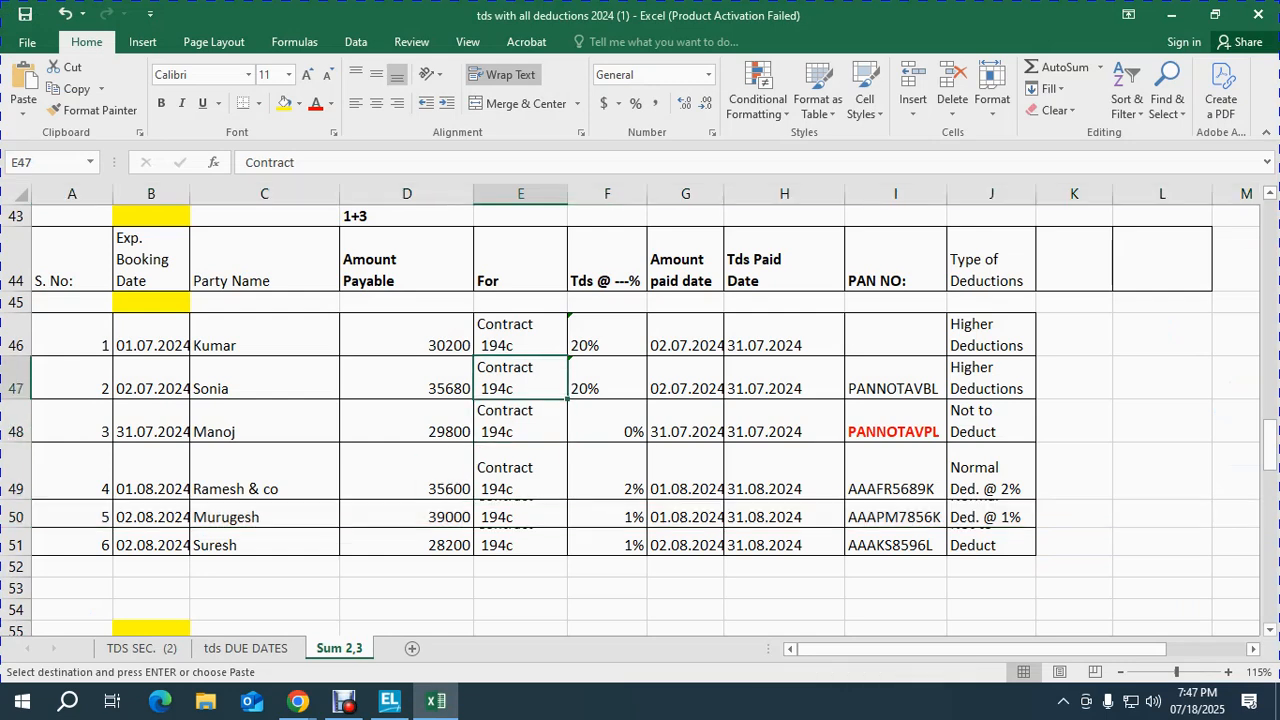
pyautogui.hotkey('shift', 'Down')
pyautogui.hotkey('shift', 'Down')
pyautogui.hotkey('ctrl', 'v')
pyautogui.hotkey('alt', 'Tab')
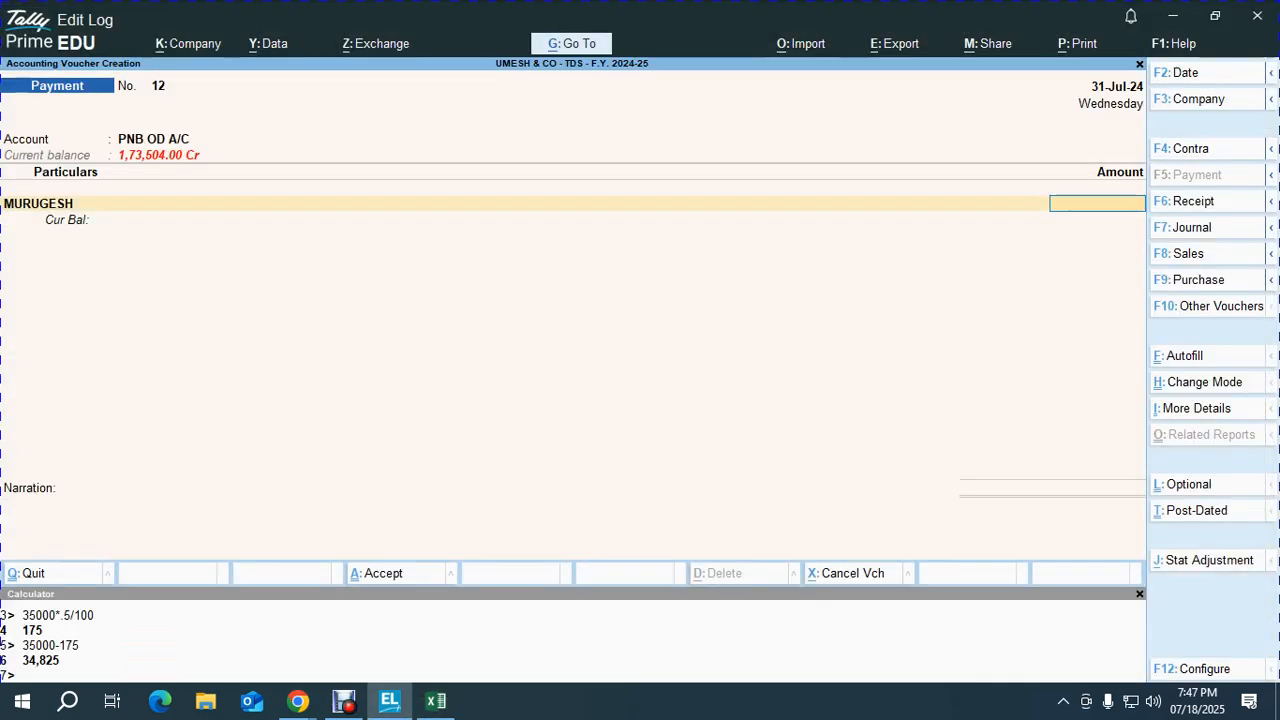
pyautogui.press('Escape')
pyautogui.press('Return')
pyautogui.hotkey('alt', 'Tab')
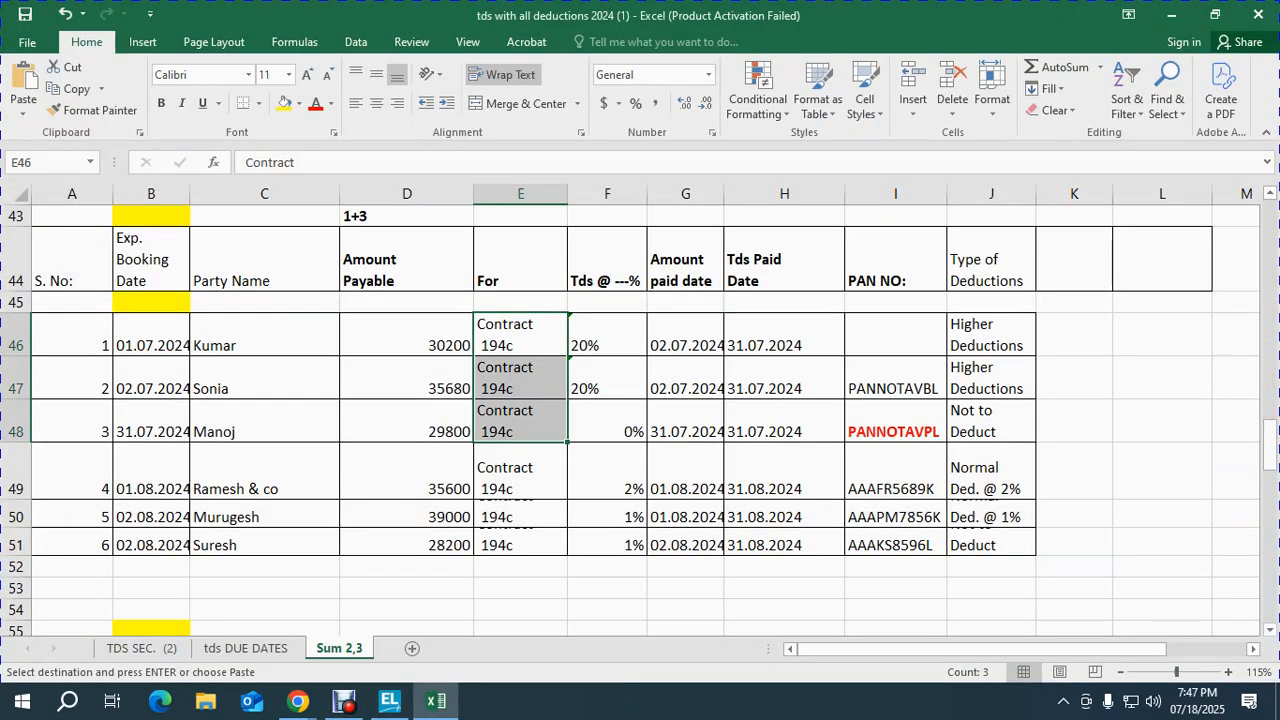
pyautogui.hotkey('alt', 'Tab')
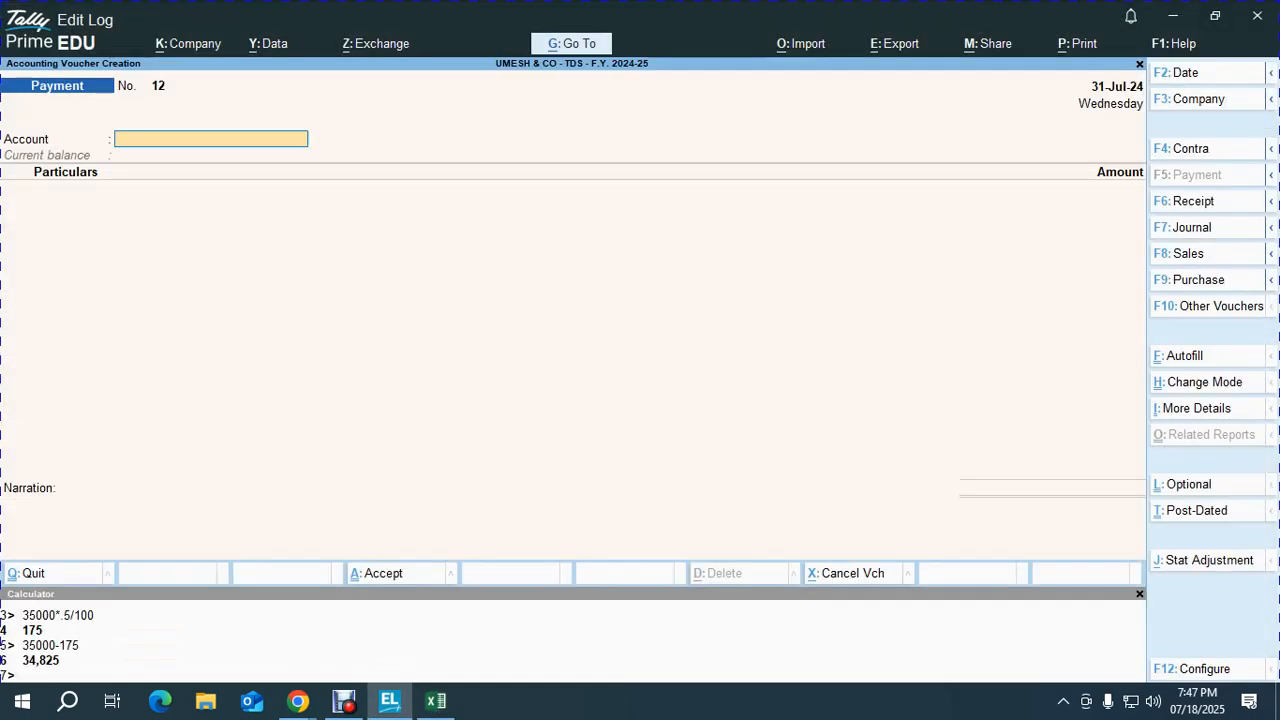
# Step: On Payment No. 12, pay from PNB OD A/C to the TDS ON PROF. CHARGES ledger
pyautogui.write('P')
pyautogui.press('Return')
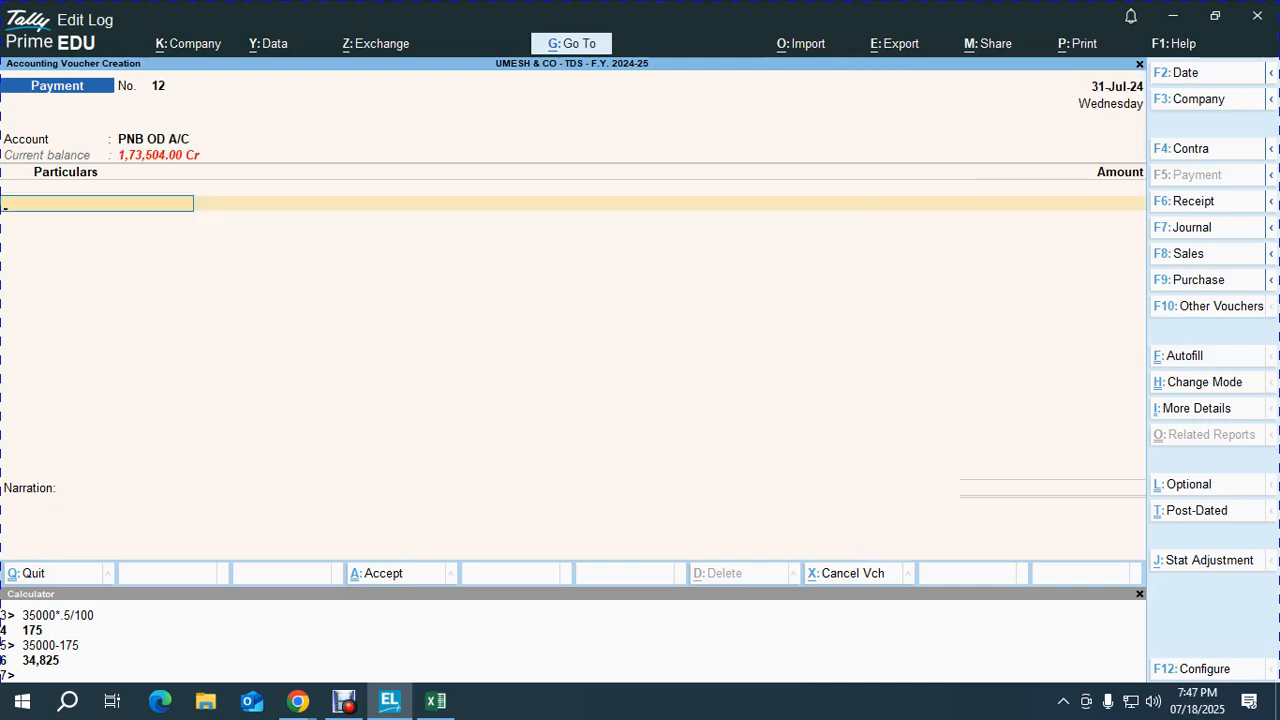
pyautogui.write('TD')
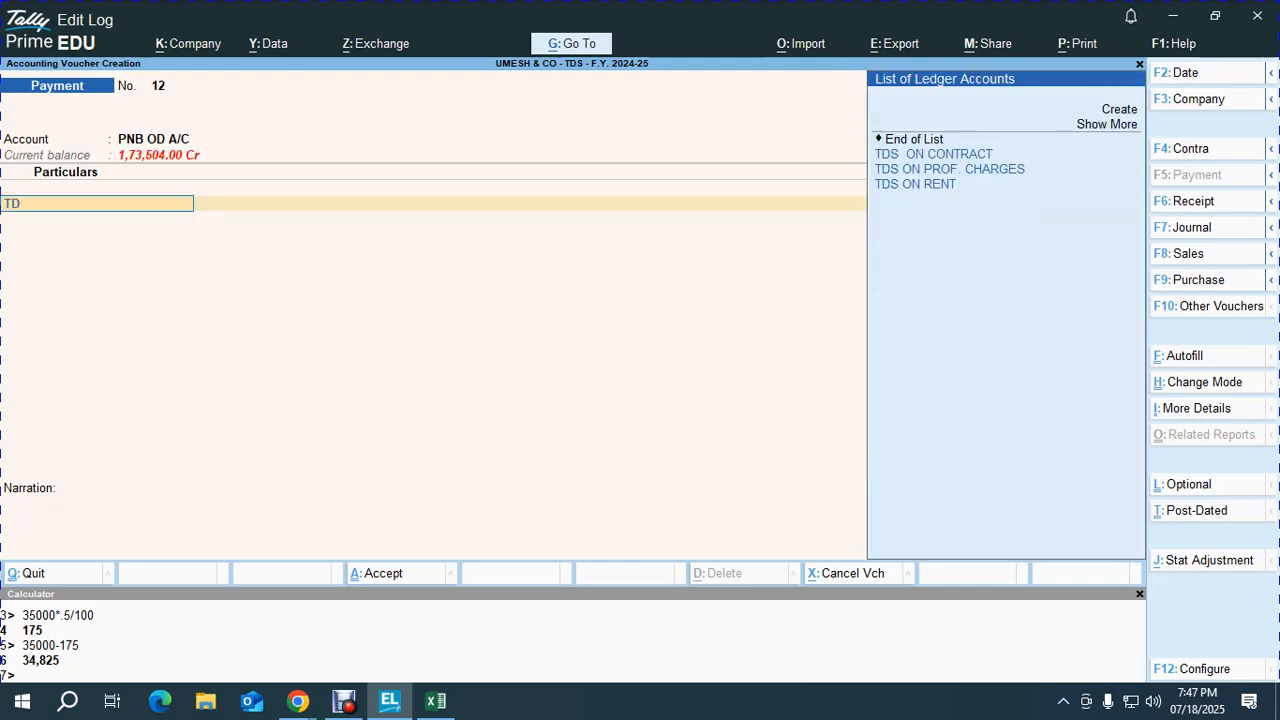
pyautogui.press('Down')
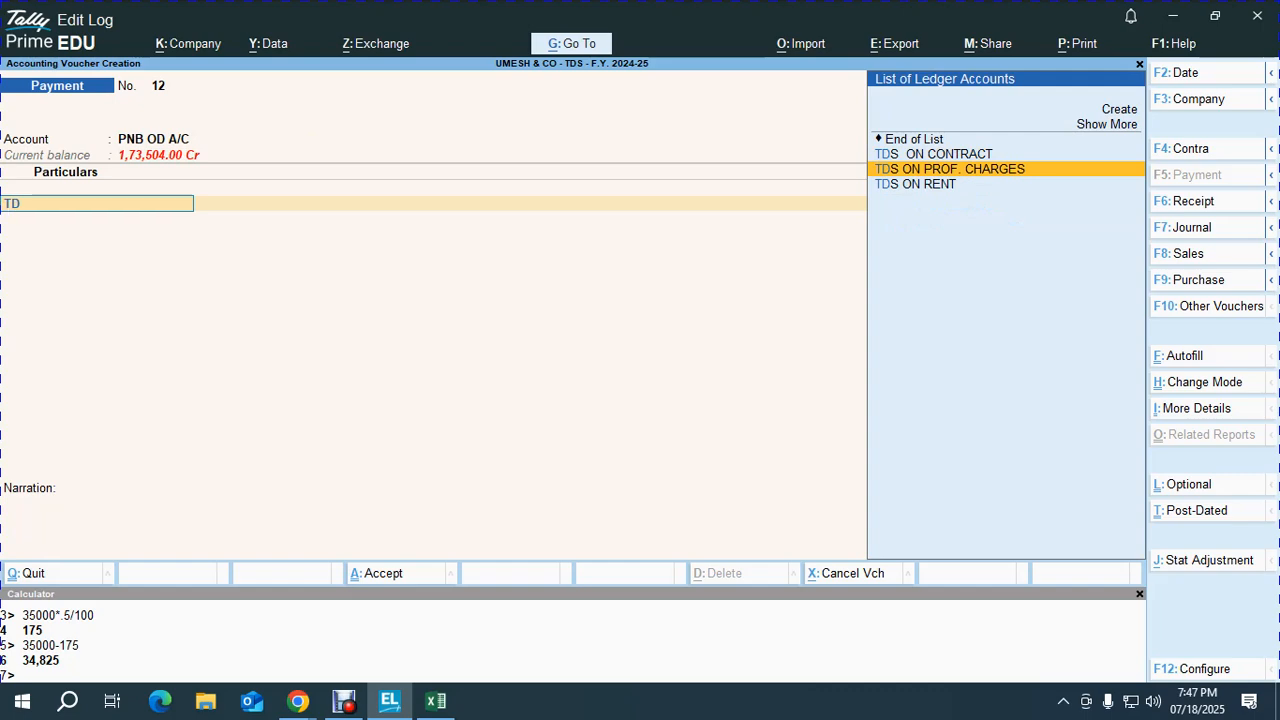
pyautogui.hotkey('alt', 'Tab')
pyautogui.hotkey('alt', 'Tab')
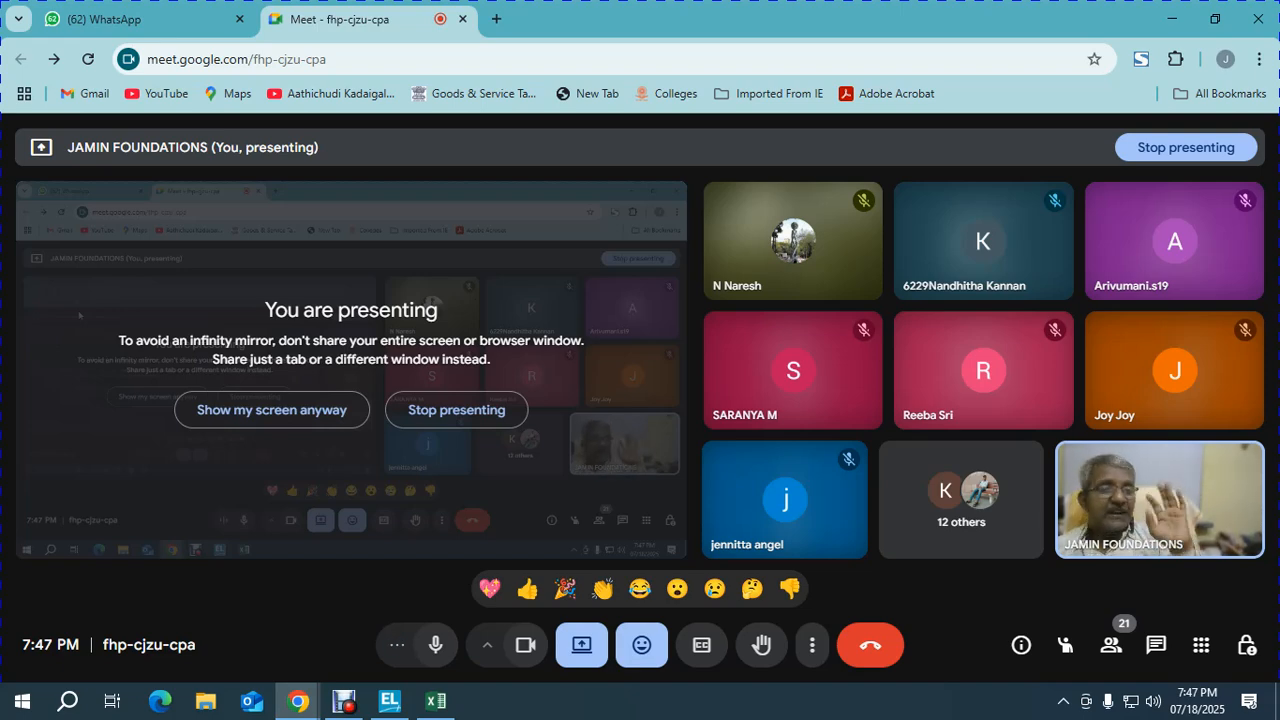
pyautogui.hotkey('alt', 'Tab')
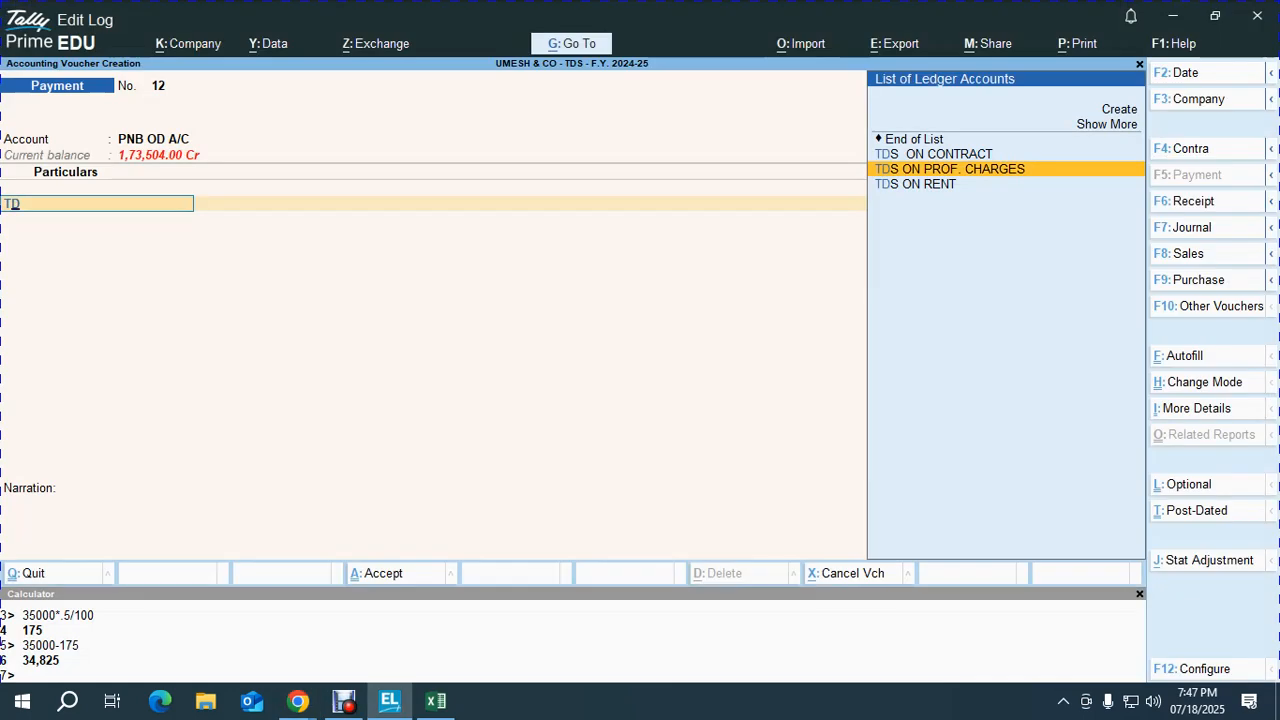
pyautogui.press('Return')
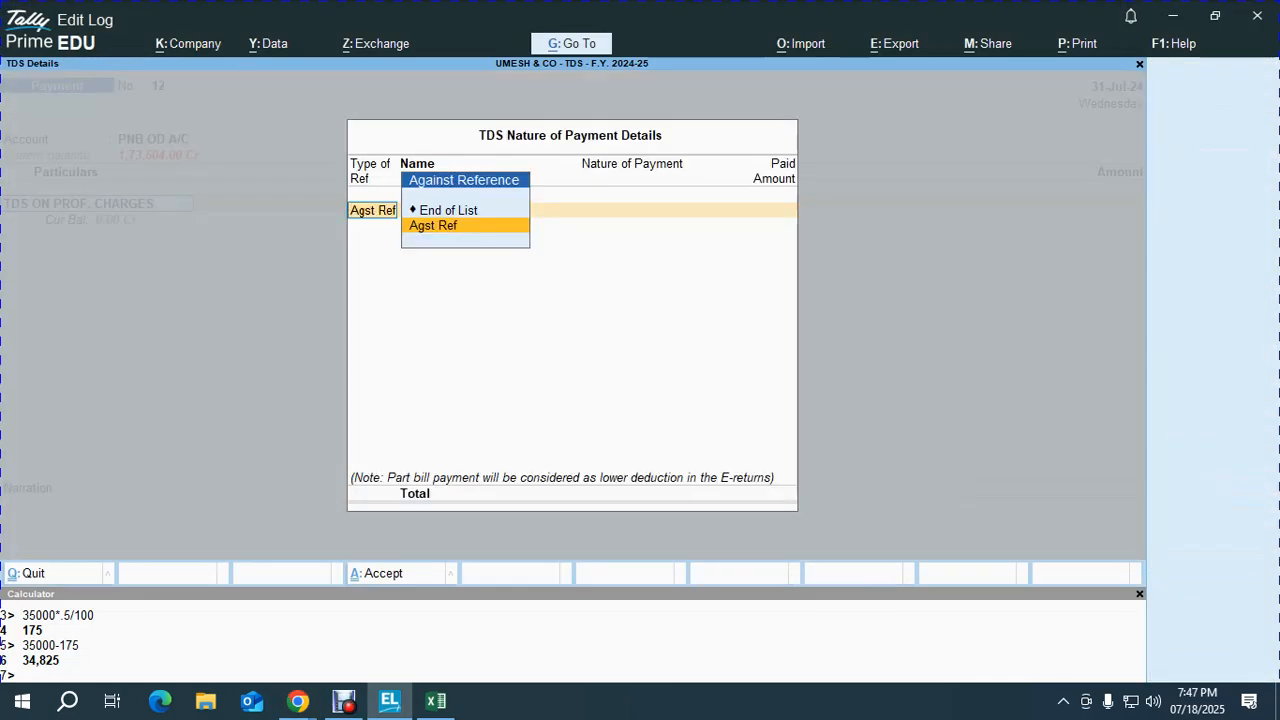
# Step: Back out of the TDS details and replace the ledger with TDS ON CONTRACT
pyautogui.press('Return')
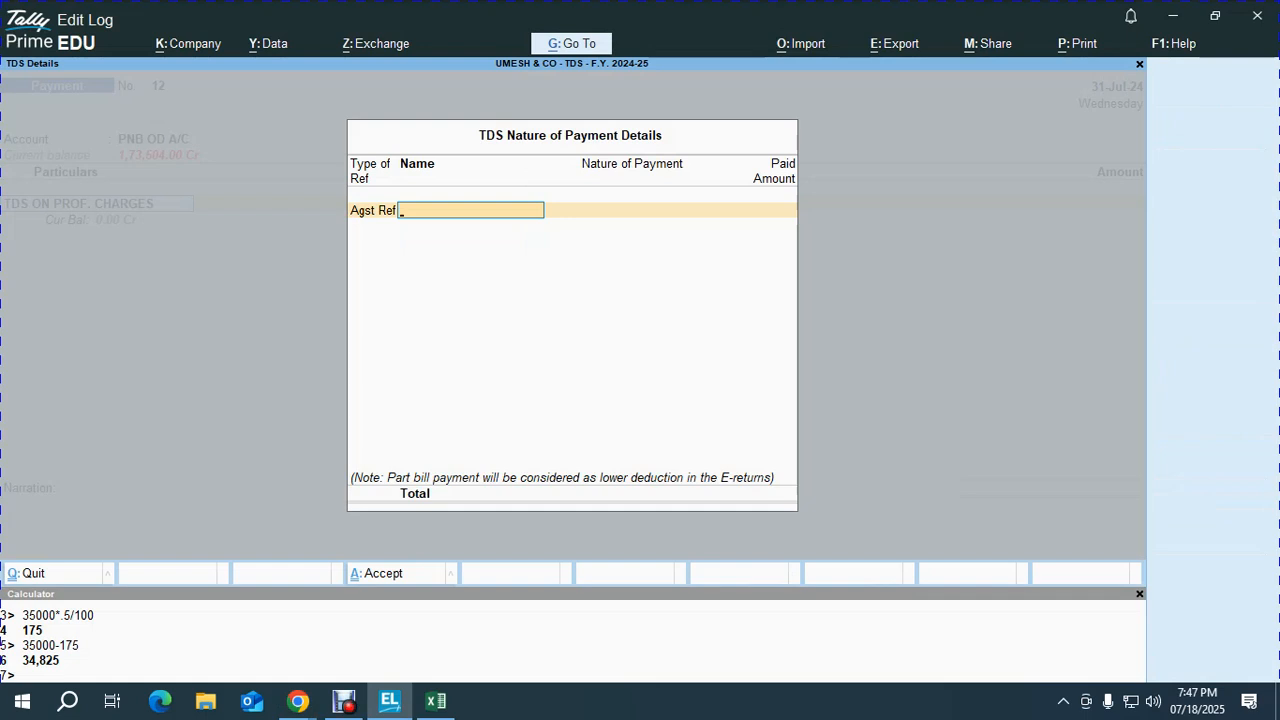
pyautogui.press('BackSpace')
pyautogui.press('Return')
pyautogui.press('Escape')
pyautogui.press('BackSpace')
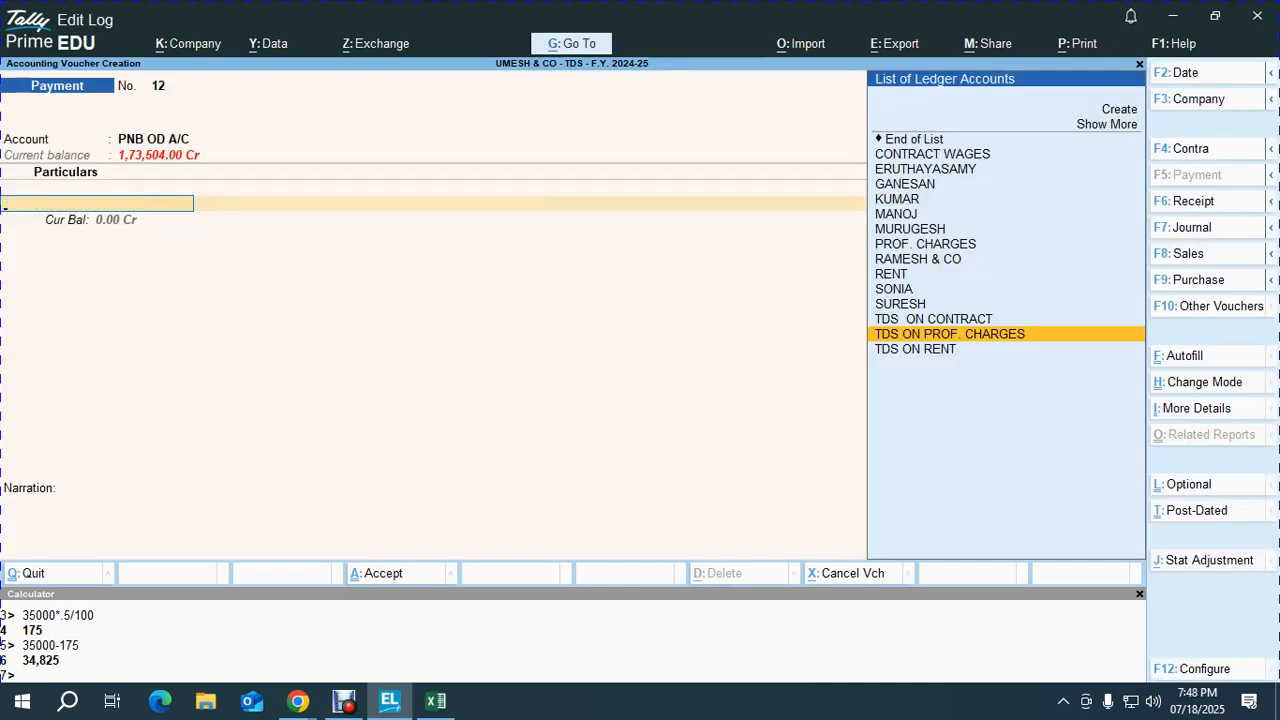
pyautogui.press('Up')
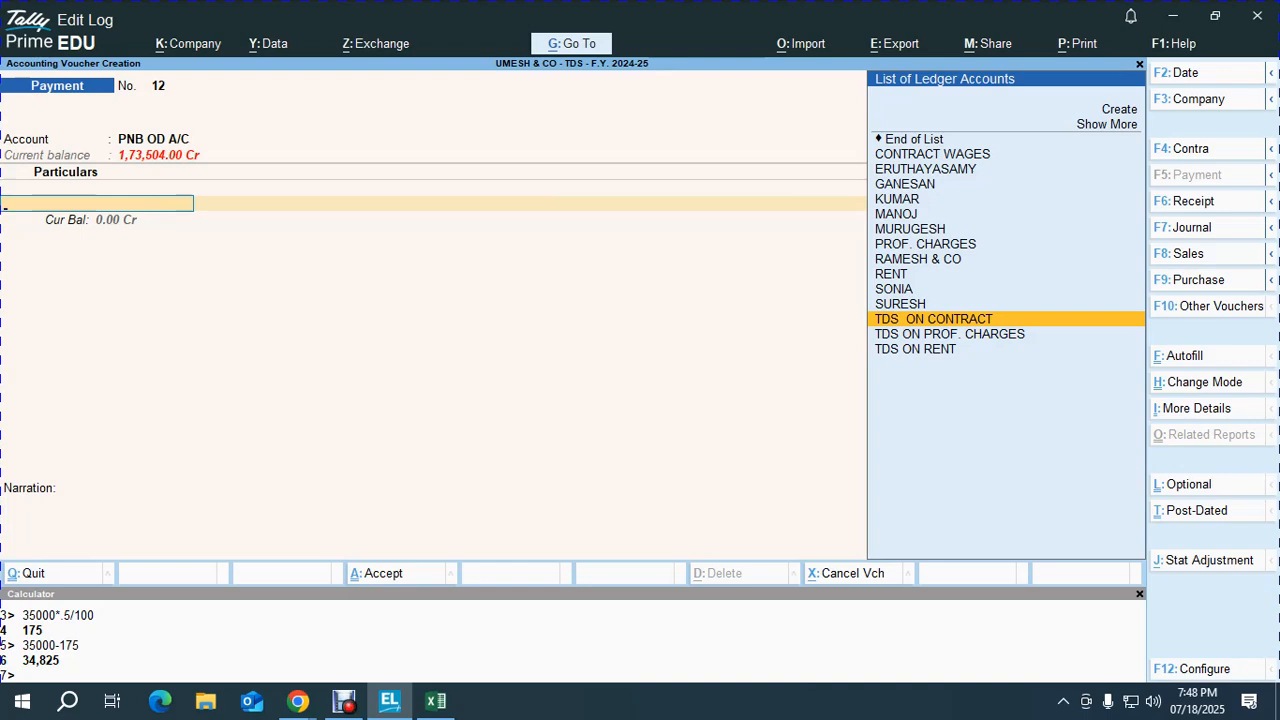
pyautogui.press('Return')
# Step: Settle pending TDS references Jrnl/4/16 and Jrnl/5/17 (4,000.00) against the payment
pyautogui.press('Return')
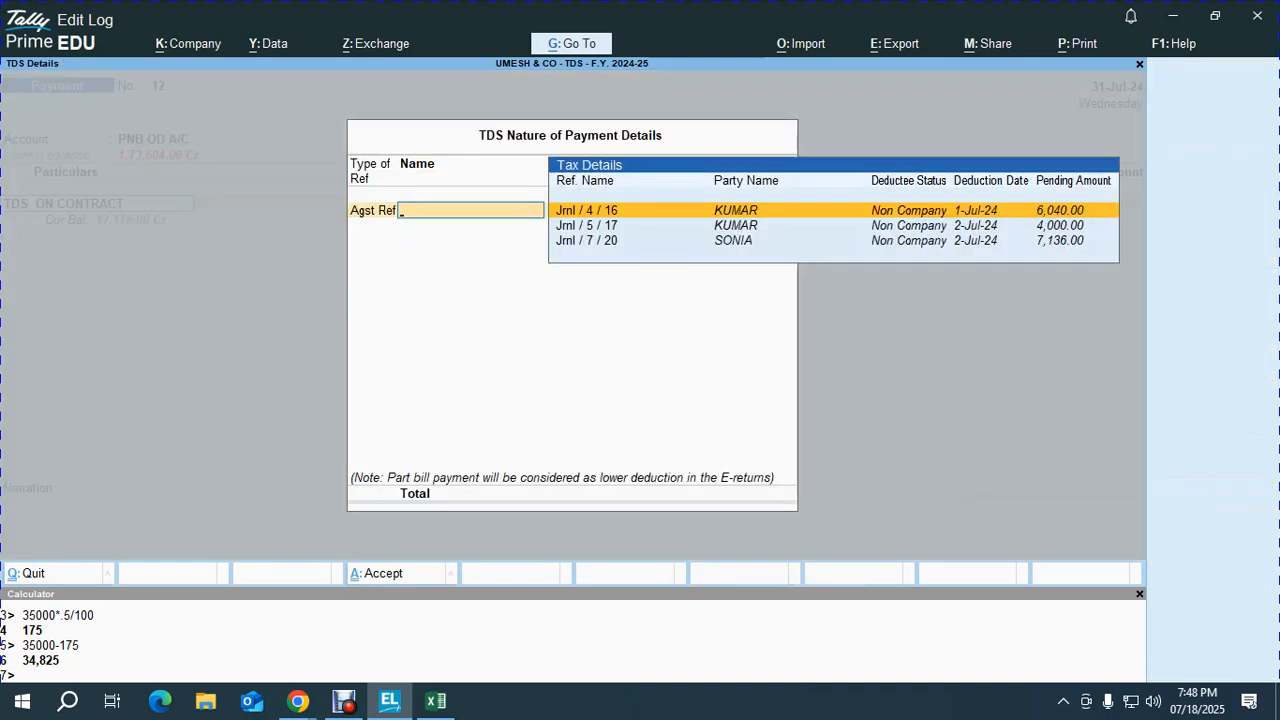
pyautogui.press('Down')
pyautogui.press('Down')
pyautogui.press('Up')
pyautogui.press('Up')
pyautogui.press('Return')
pyautogui.press('Return')
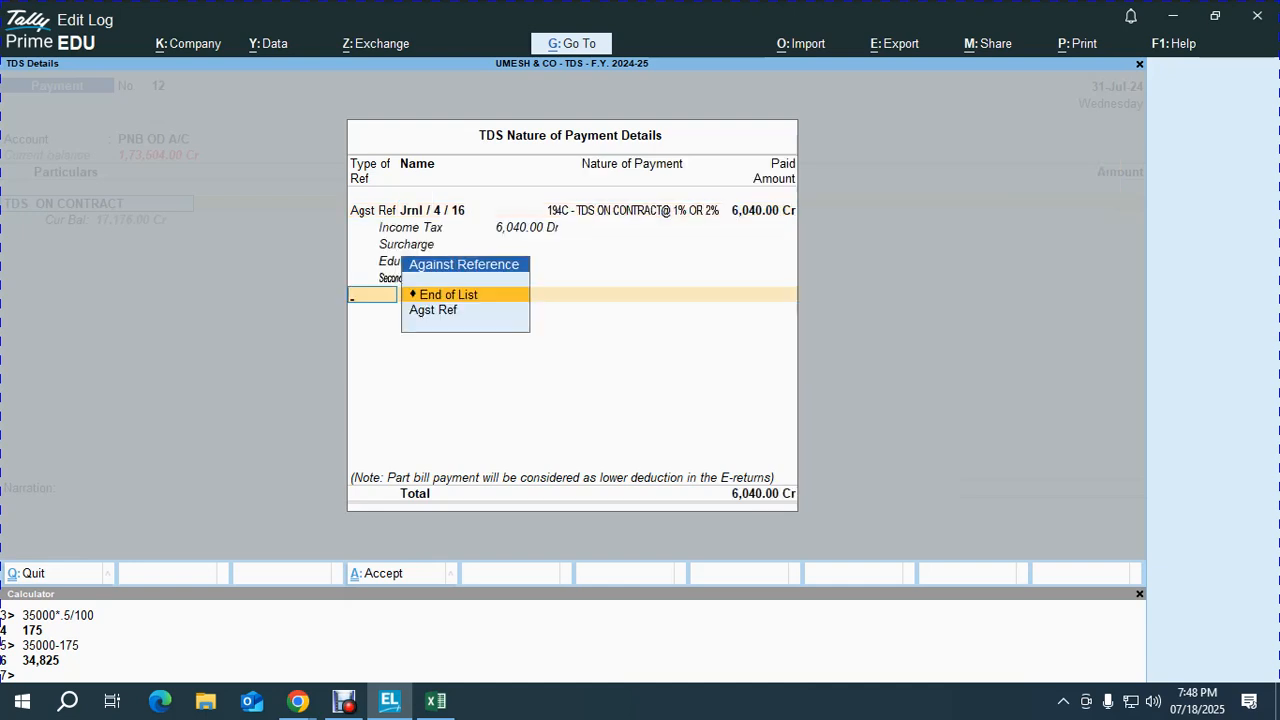
pyautogui.press('Down')
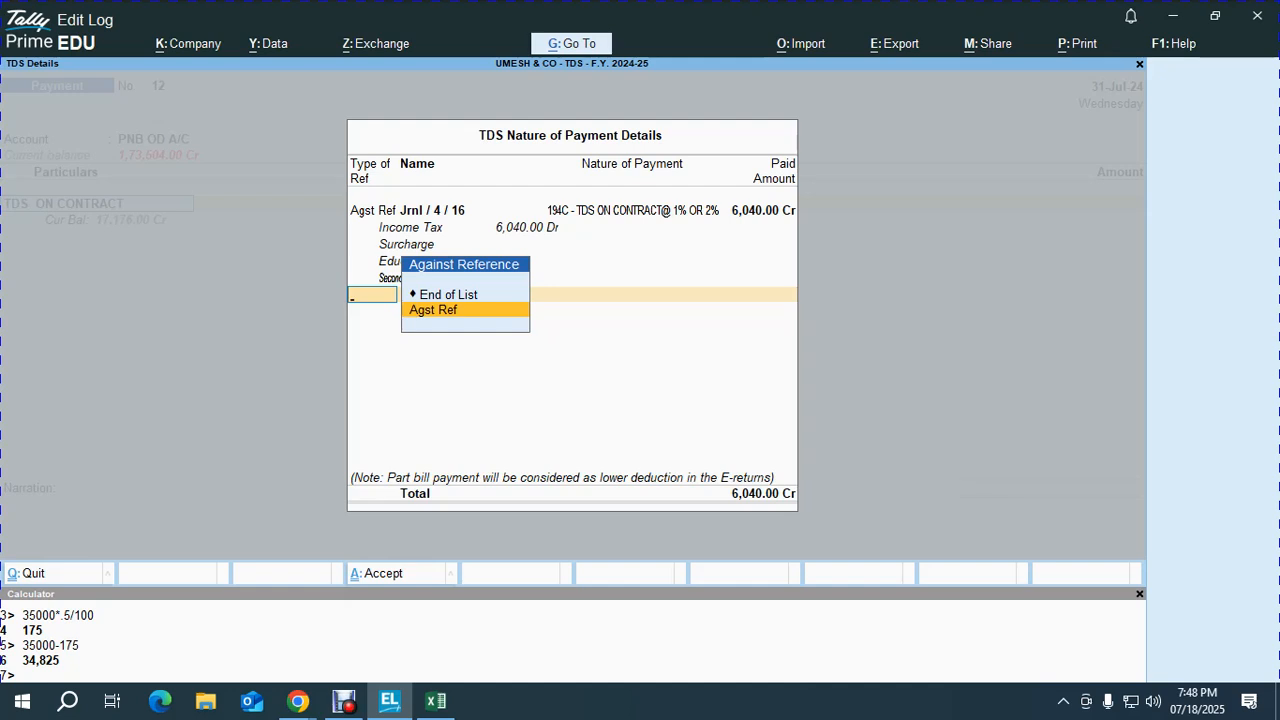
pyautogui.press('Return')
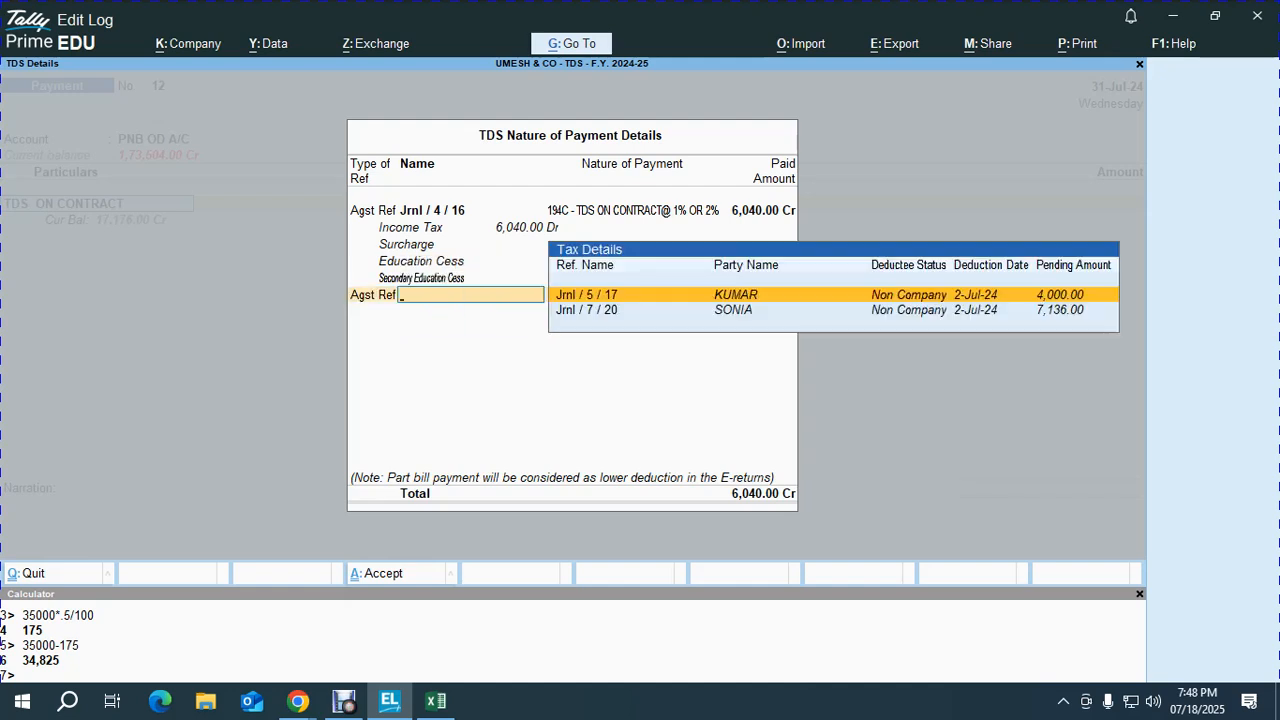
pyautogui.press('Return')
pyautogui.press('Return')
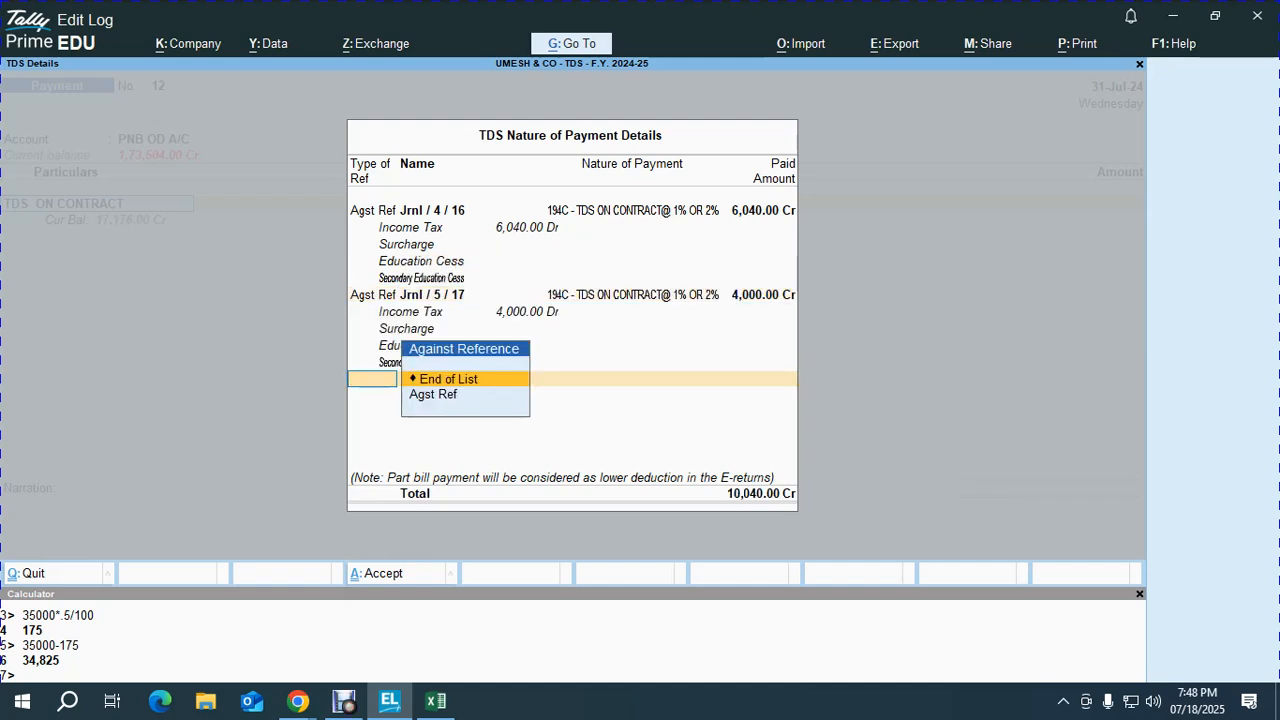
# Step: Add Jrnl/7/20 for 7,136.00 and close the bill details at a 17,176.00 total
pyautogui.press('Down')
pyautogui.press('Return')
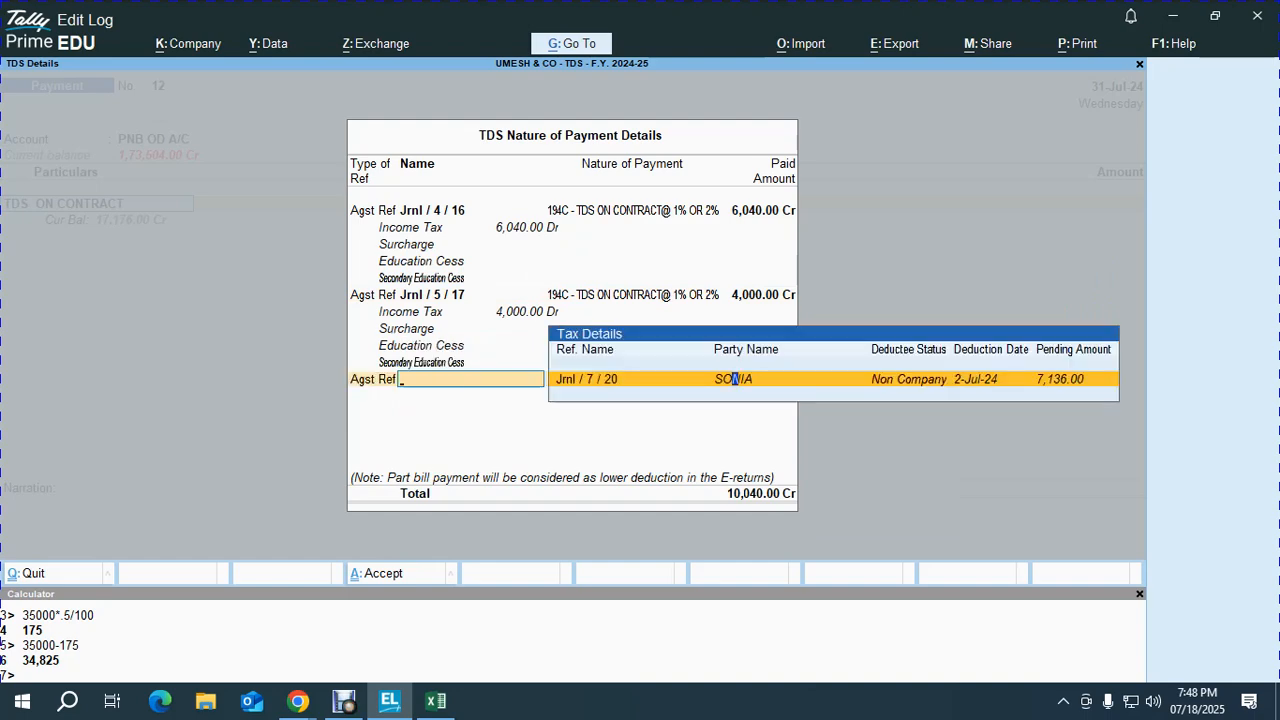
pyautogui.press('Return')
pyautogui.press('Return')
pyautogui.press('Down')
pyautogui.press('Return')
pyautogui.press('BackSpace')
pyautogui.press('Up')
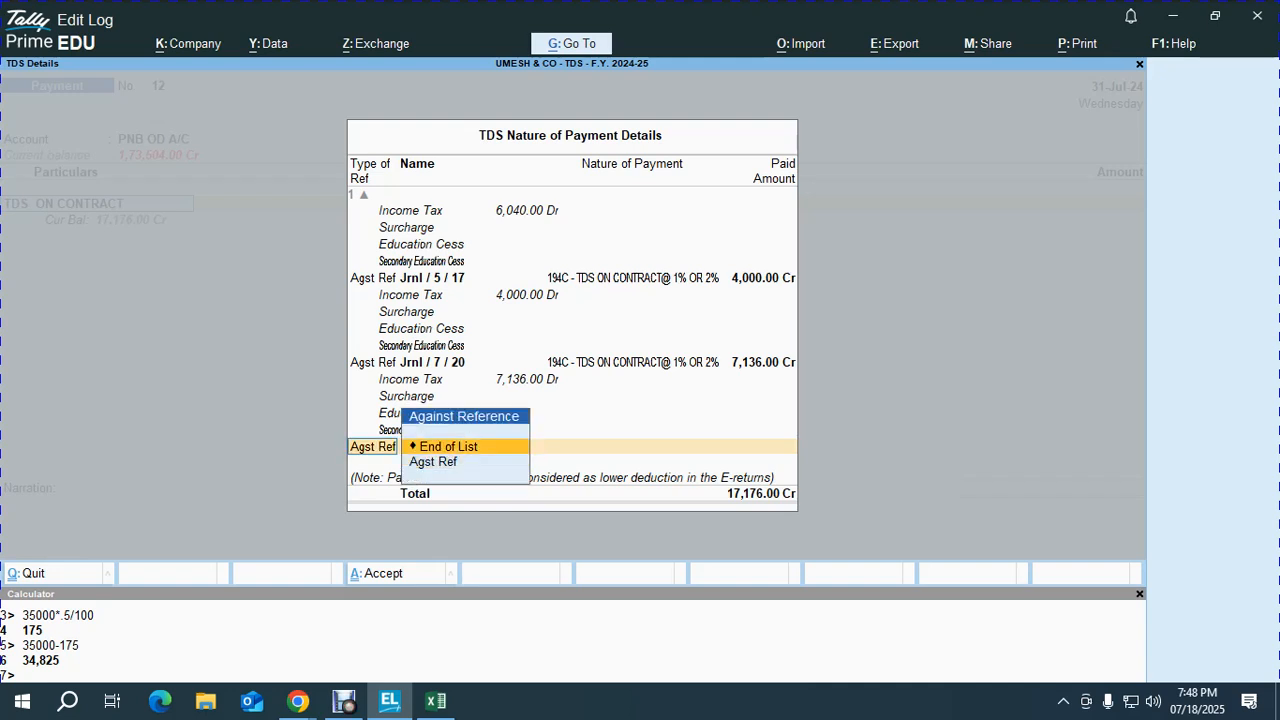
pyautogui.press('Return')
pyautogui.press('Return')
pyautogui.press('Return')
pyautogui.press('Return')
pyautogui.press('Return')
pyautogui.press('Return')
pyautogui.press('Return')
pyautogui.press('Return')
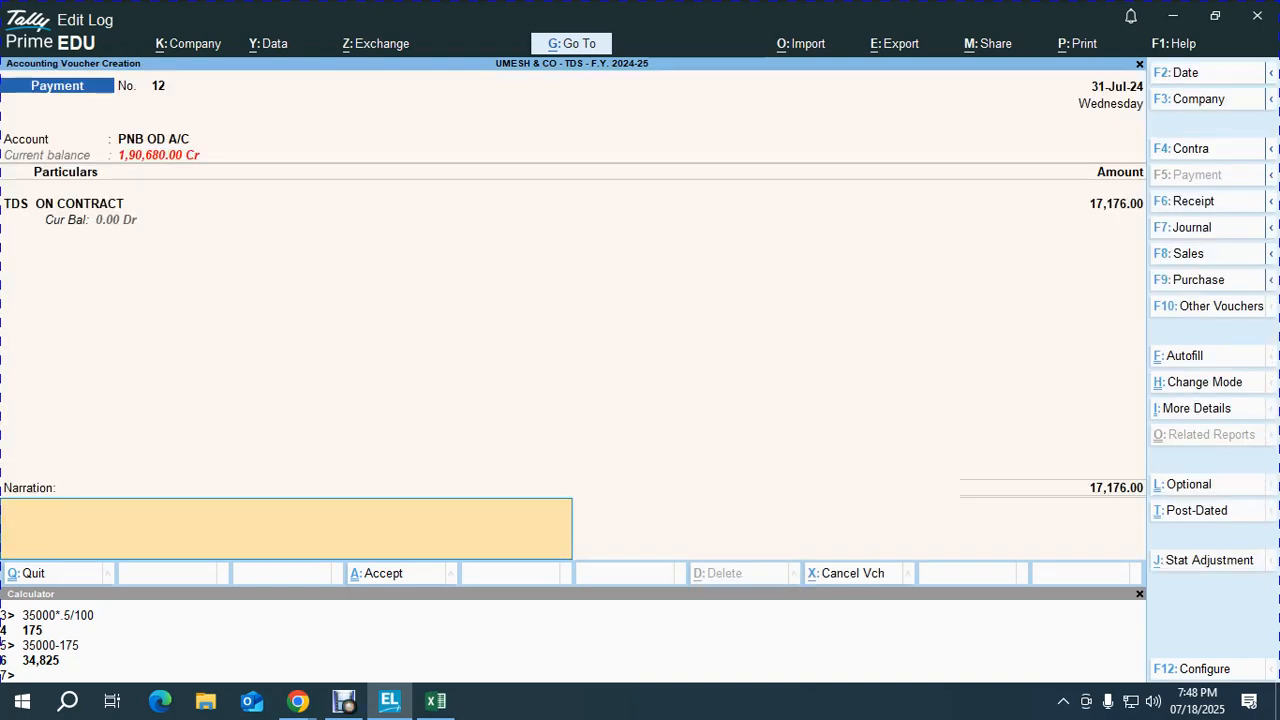
pyautogui.press('Return')
pyautogui.press('Return')
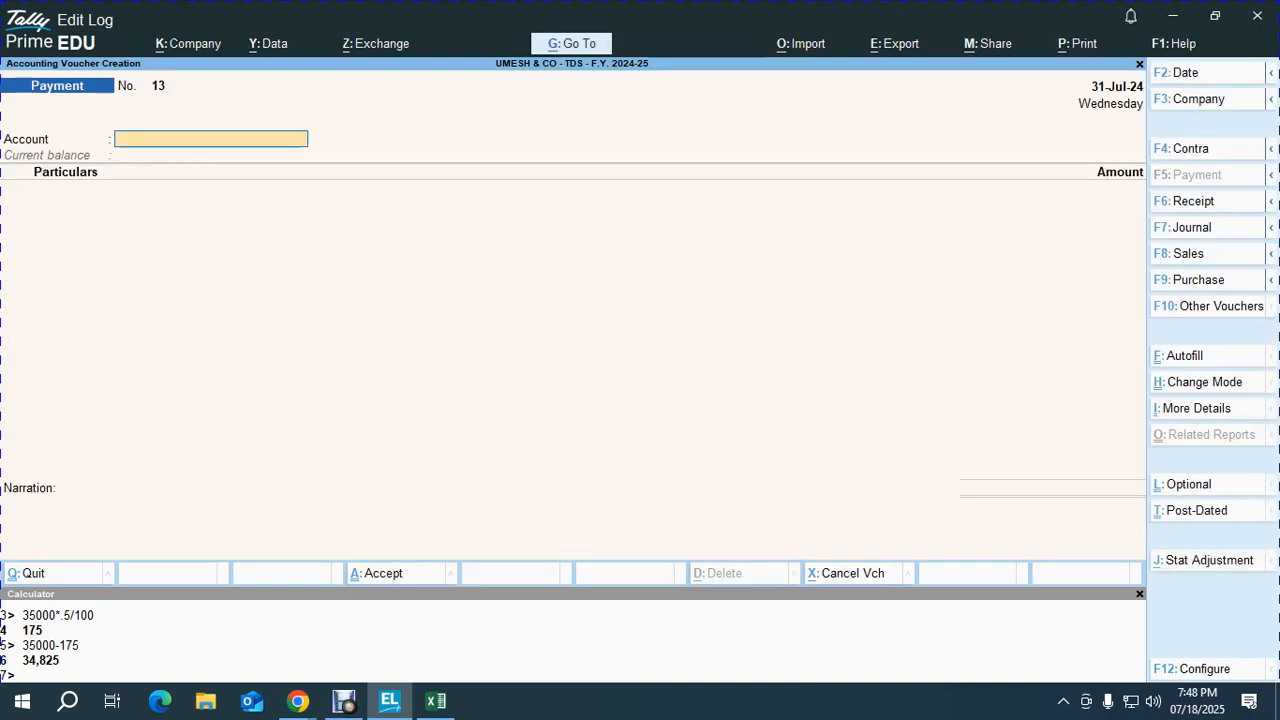
# Step: Save voucher 12 and print it as a TDS Challan
pyautogui.press('pageup')
pyautogui.hotkey('alt', 'p')
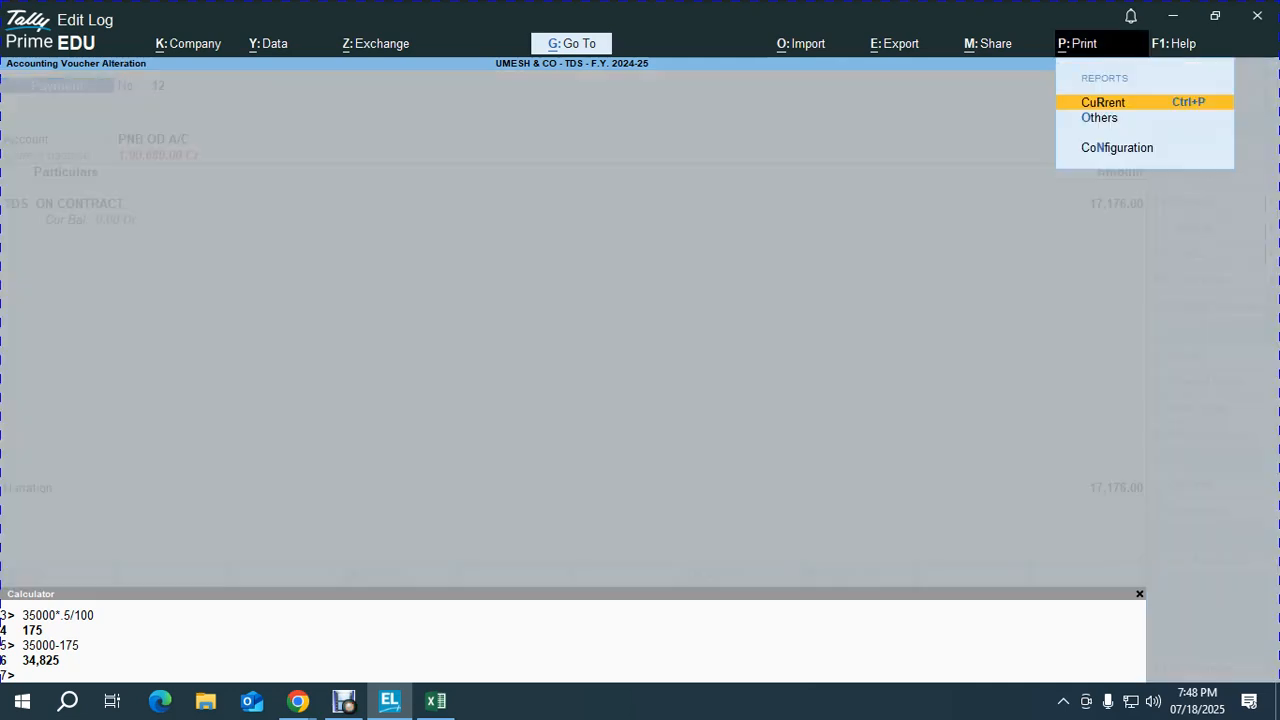
pyautogui.press('Return')
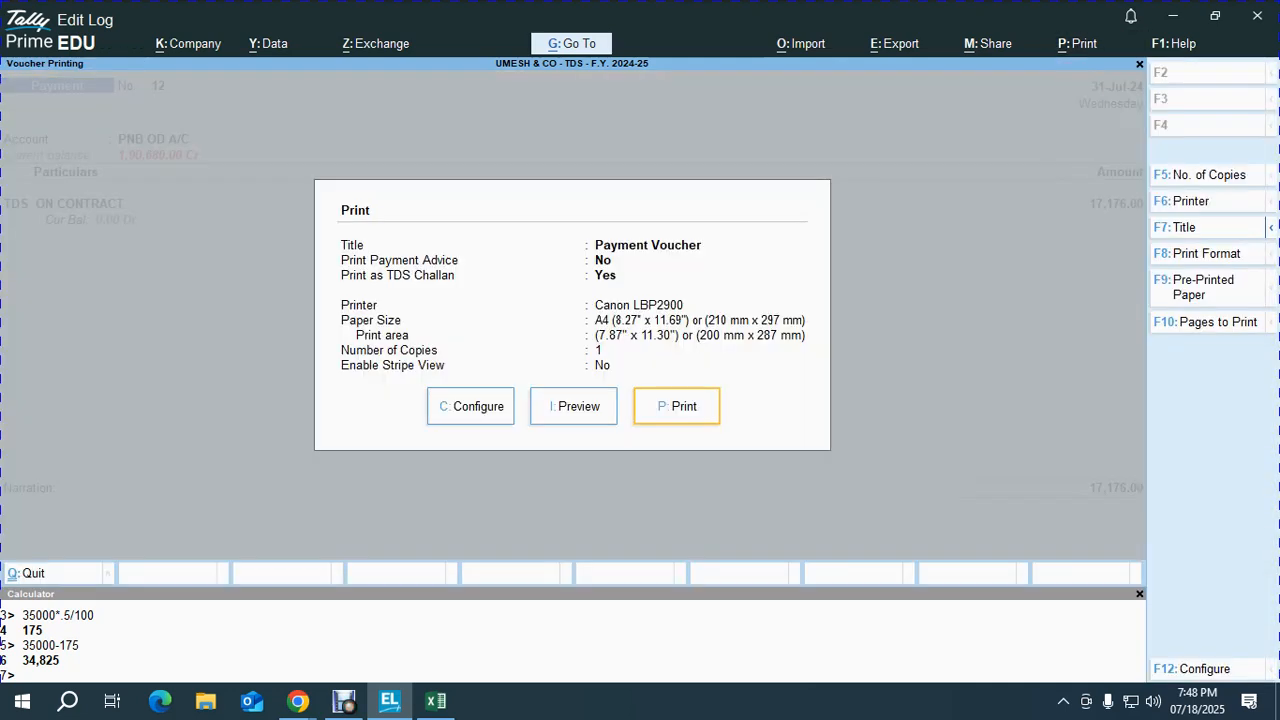
pyautogui.press('i')
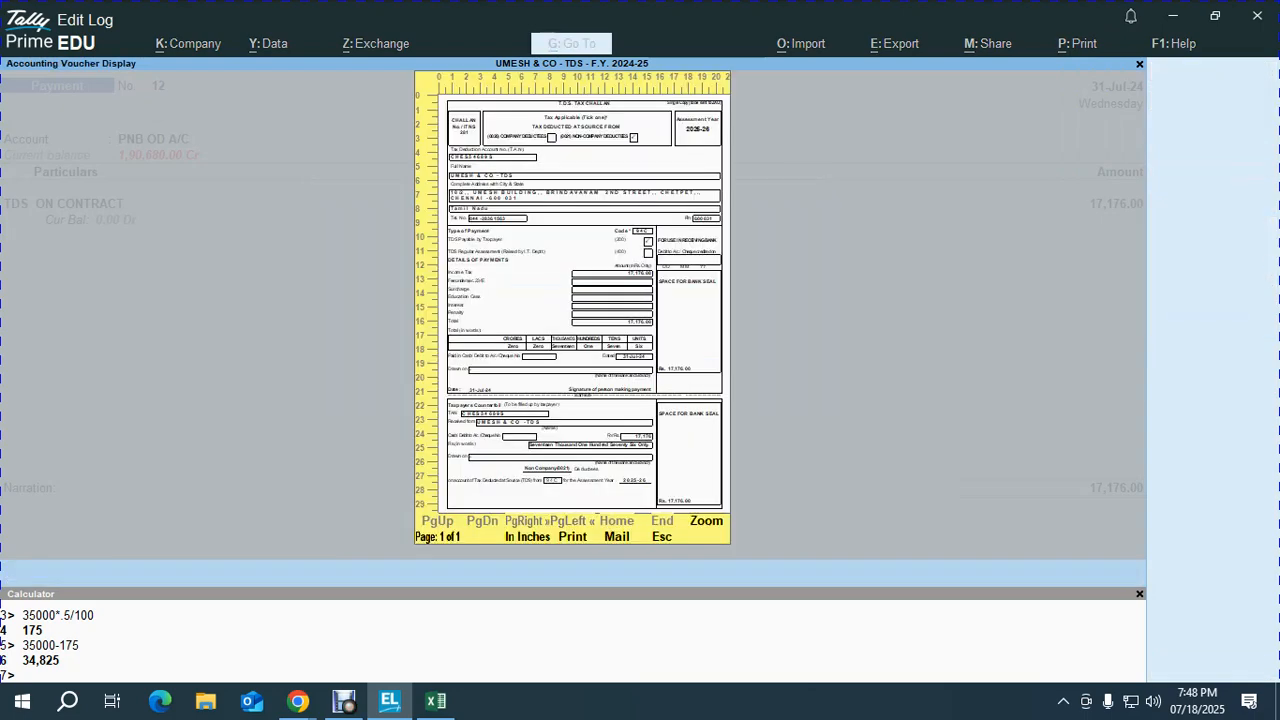
# Step: Preview the ITNS 281 challan for 17,176, read through it, then close the preview
pyautogui.press('Return')
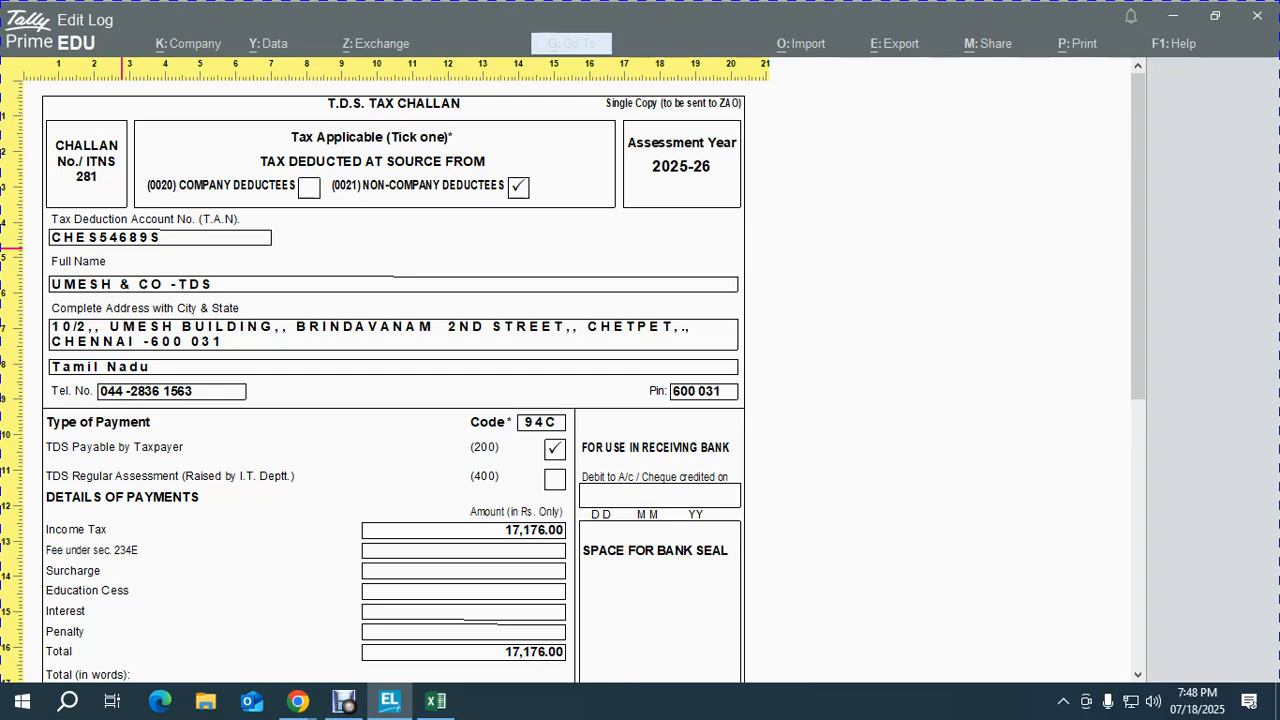
pyautogui.scroll(-5, 528, 428)
pyautogui.scroll(-10, 528, 428)
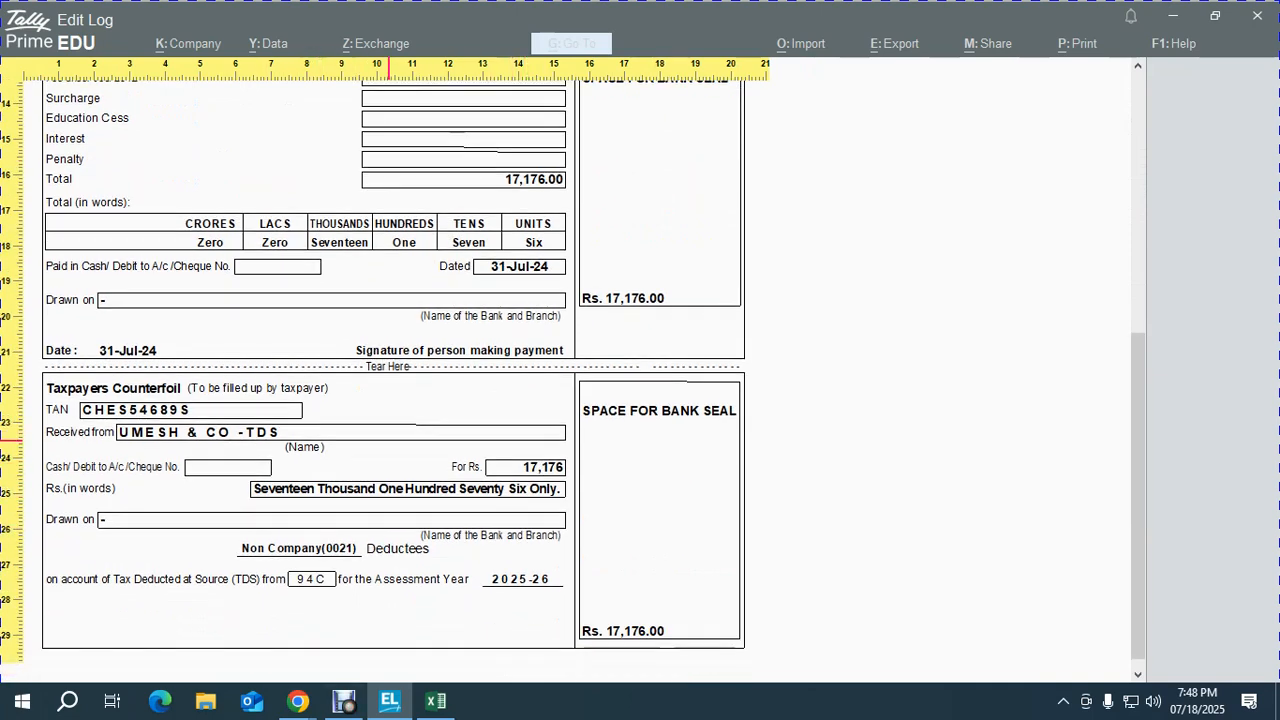
pyautogui.hotkey('alt', 'z')
pyautogui.press('Escape')
pyautogui.press('Escape')
pyautogui.press('Escape')
pyautogui.press('y')
pyautogui.press('Escape')
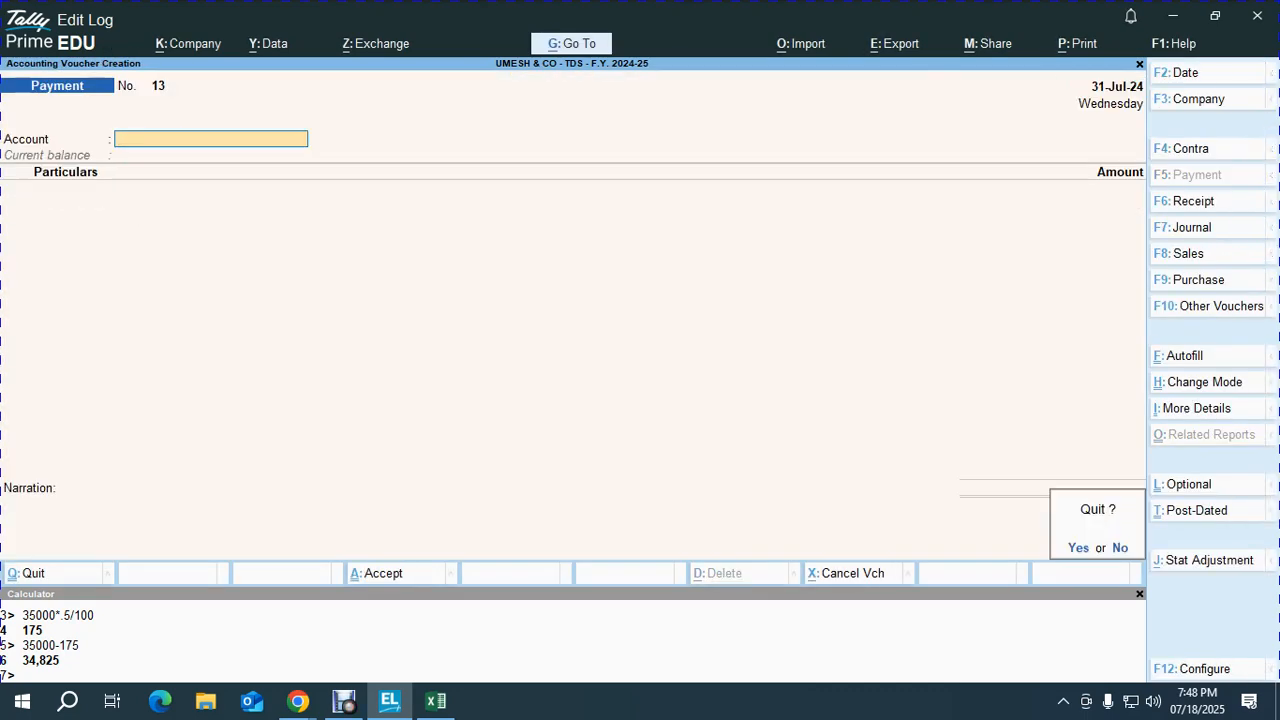
# Step: Confirm quitting the voucher entry and show the Google Meet window
pyautogui.press('y')
pyautogui.hotkey('alt', 'Tab')
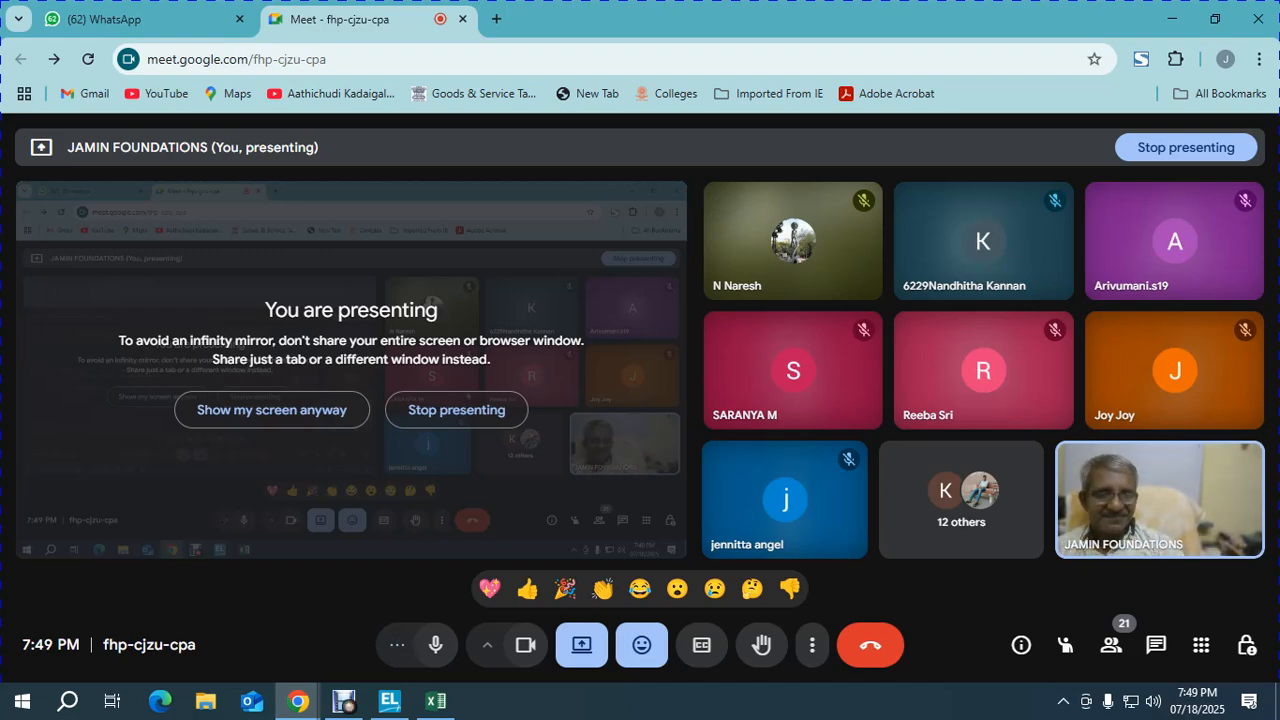
pyautogui.hotkey('alt', 'Tab')
# Step: Open the Form 26Q report under Statutory Reports > TDS Reports
pyautogui.press('d')
pyautogui.press('o')
pyautogui.press('d')
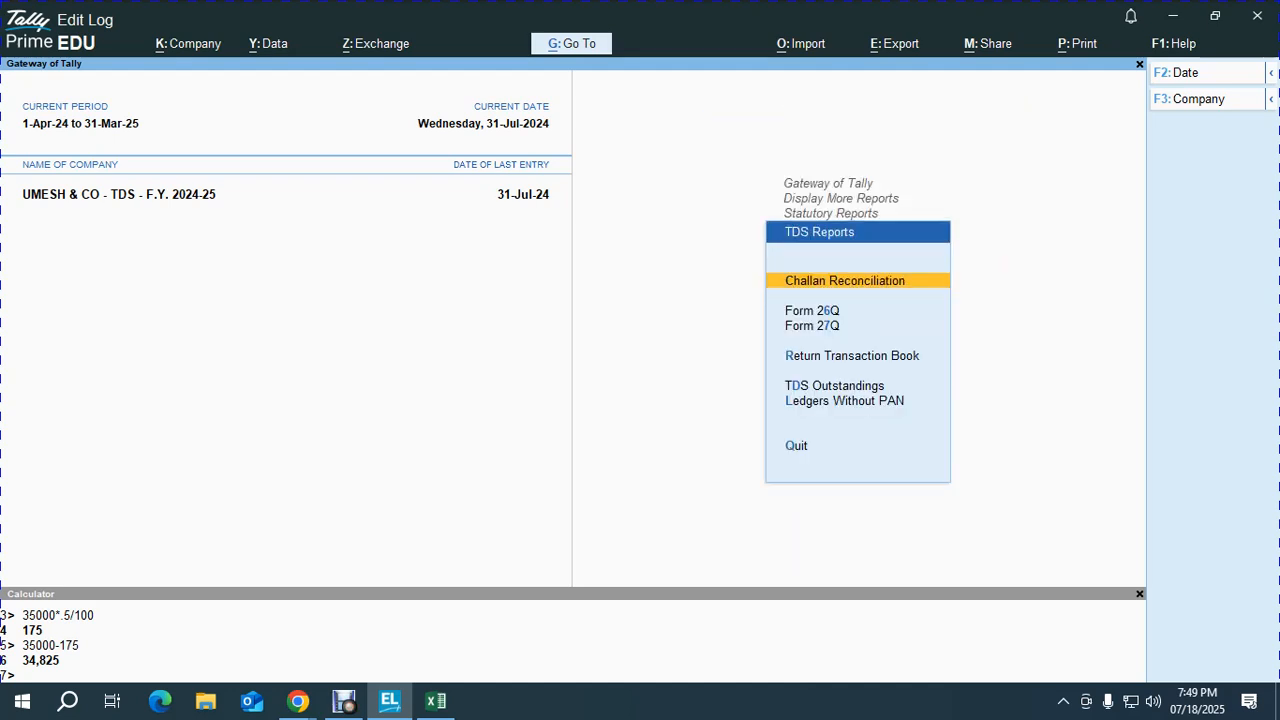
pyautogui.press('6')
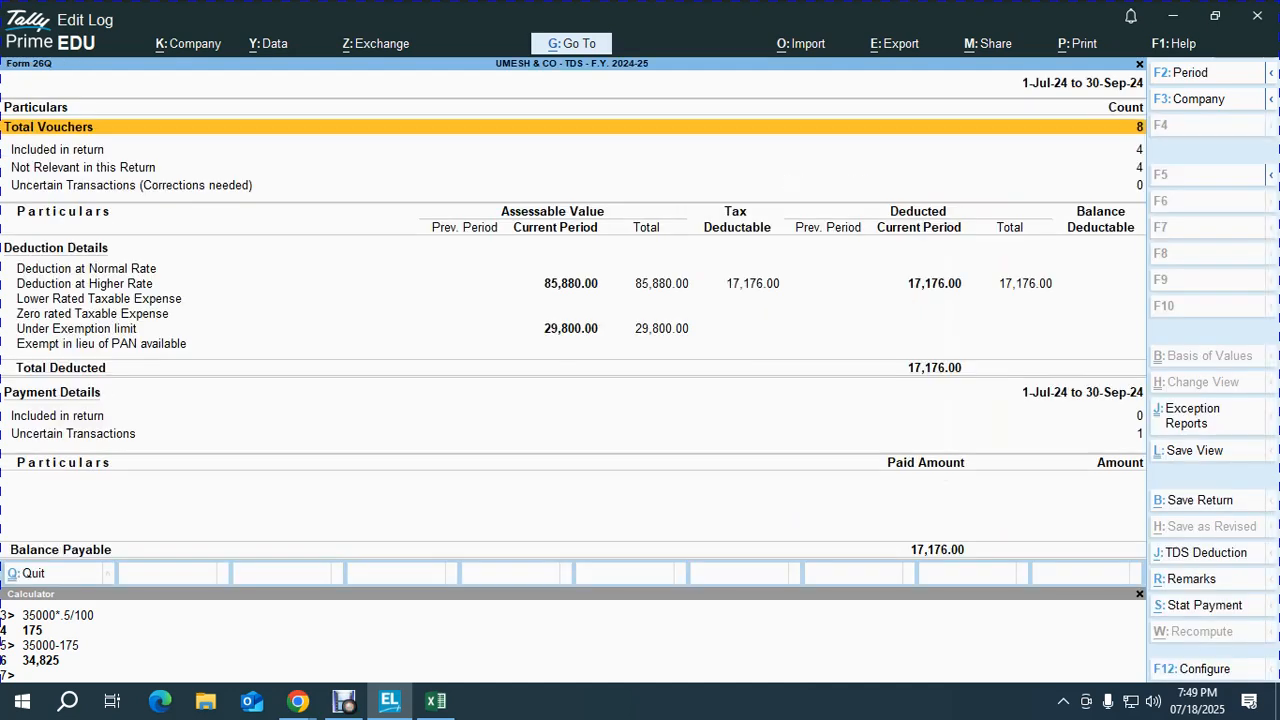
# Step: Set the Form 26Q period to 1-Apr-24 to 31-Jul-24 and review the 21,351.00 deducted
pyautogui.press('F2')
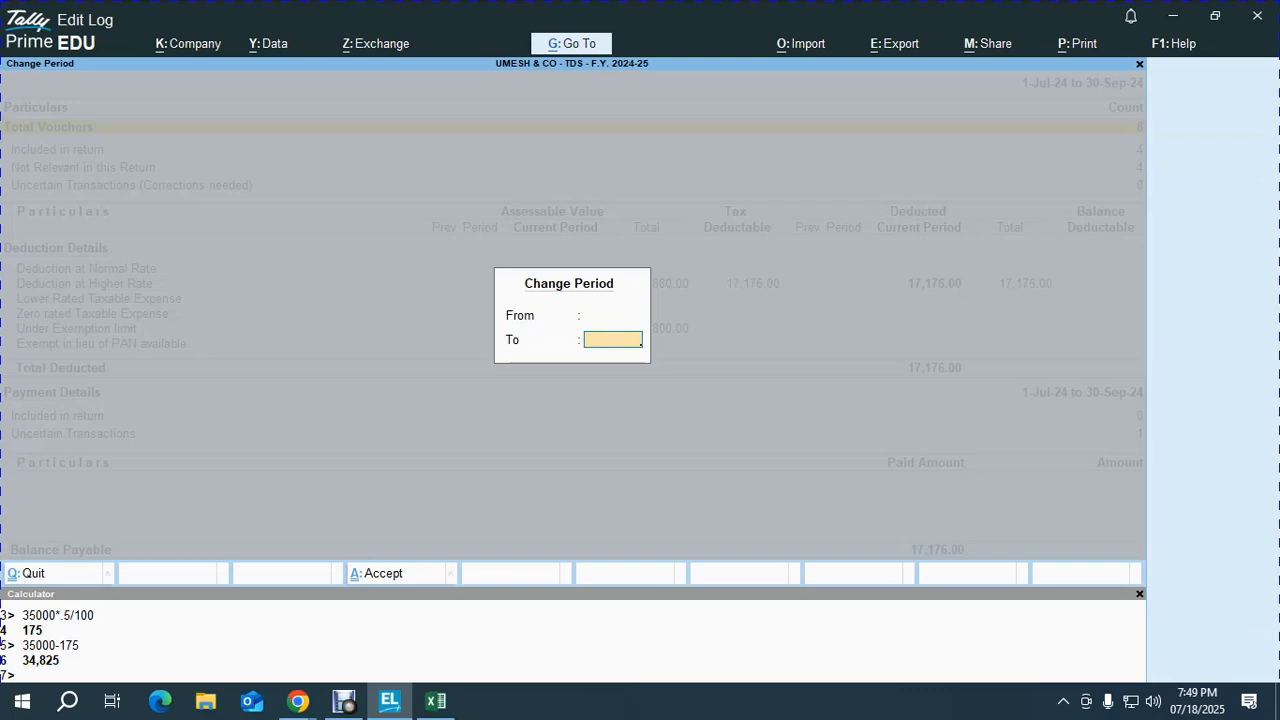
pyautogui.press('Return')
pyautogui.press('Down')
pyautogui.press('Down')
pyautogui.press('Down')
pyautogui.press('Down')
pyautogui.press('Down')
pyautogui.press('Down')
pyautogui.press('Down')
pyautogui.press('Down')
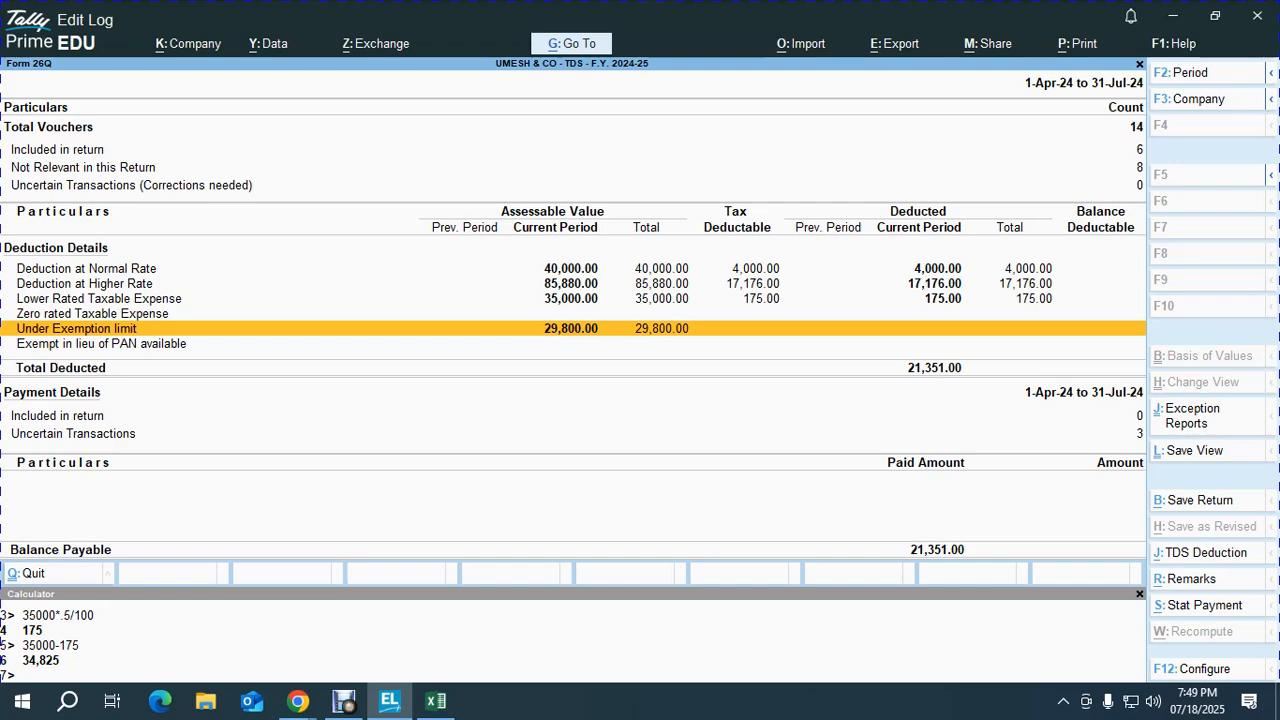
pyautogui.press('Up')
pyautogui.press('Down')
pyautogui.press('Down')
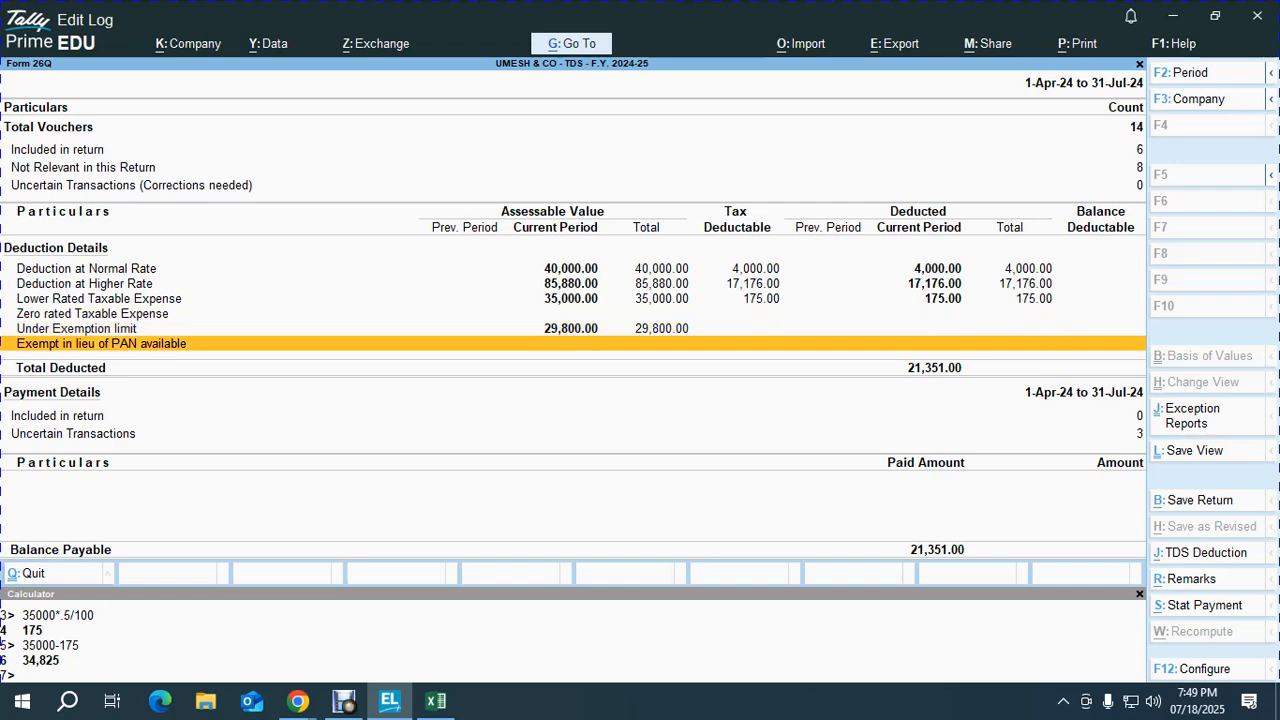
pyautogui.hotkey('alt', 'Tab')
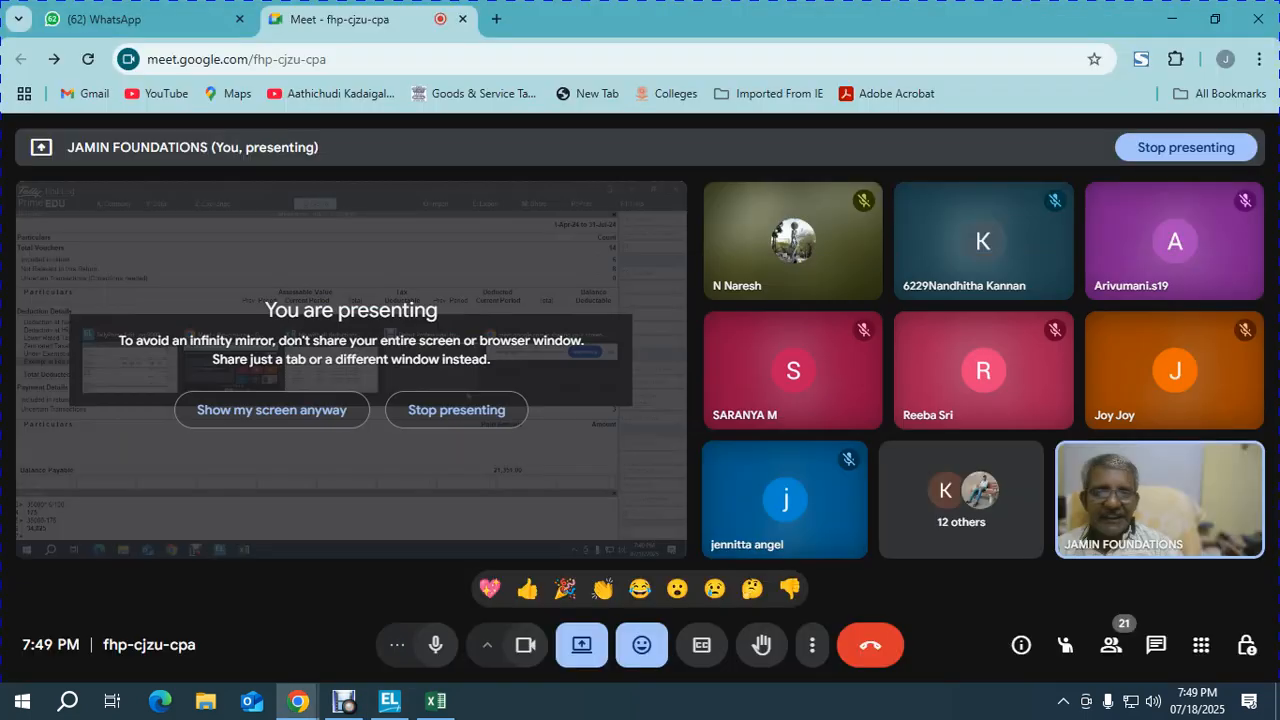